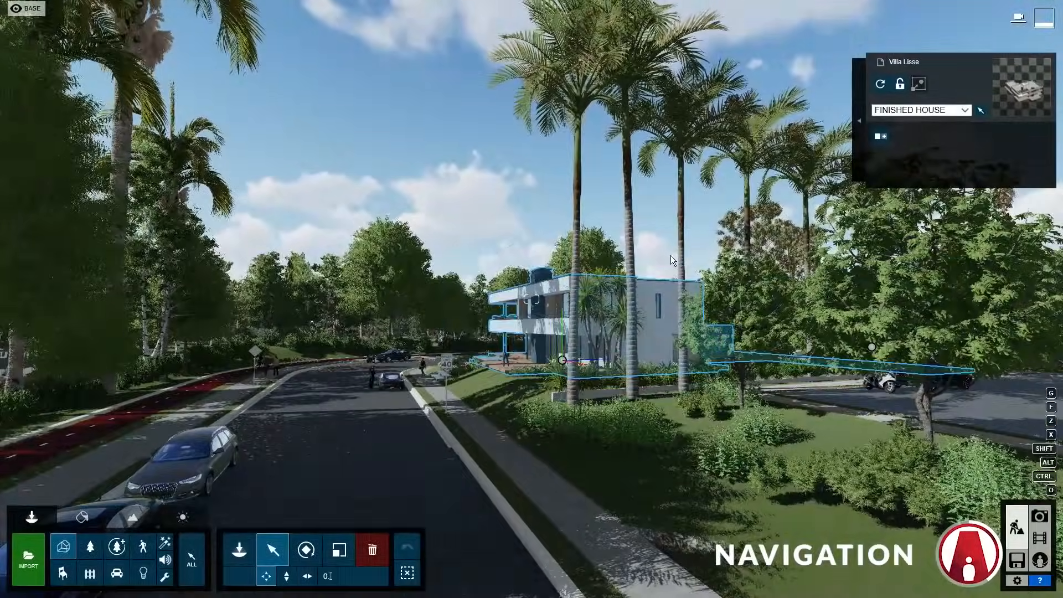
Step: Move the camera forward, sideways, up and down along the street in front of the villa
key("w")
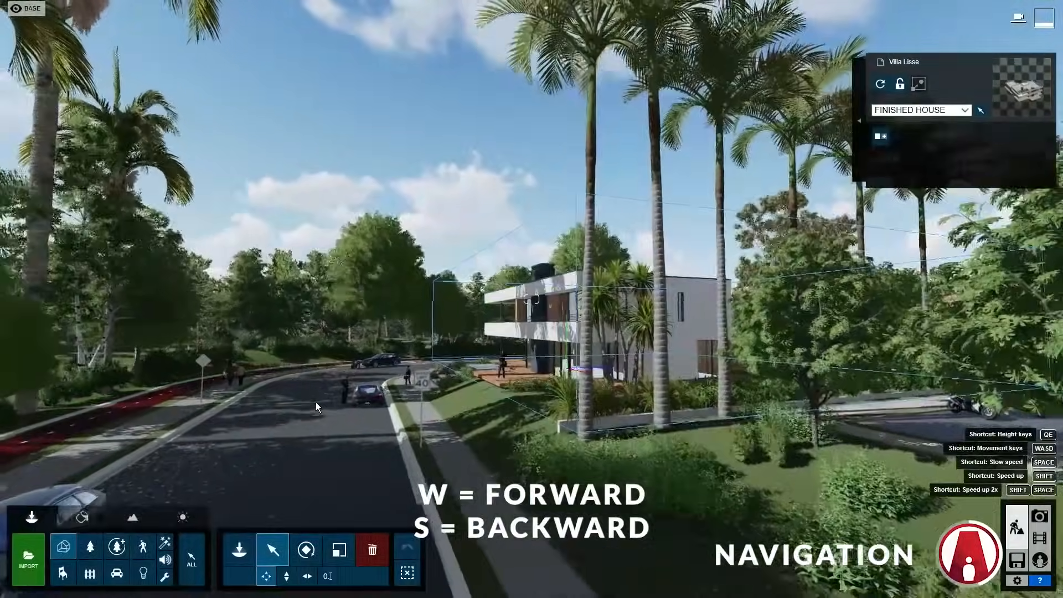
key("a")
key("a")
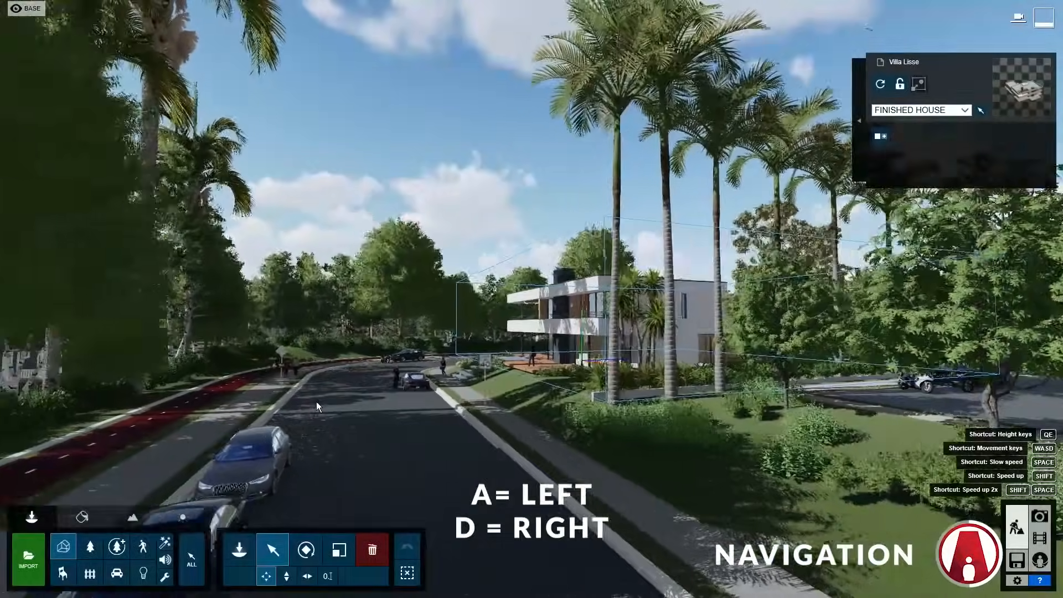
key("a")
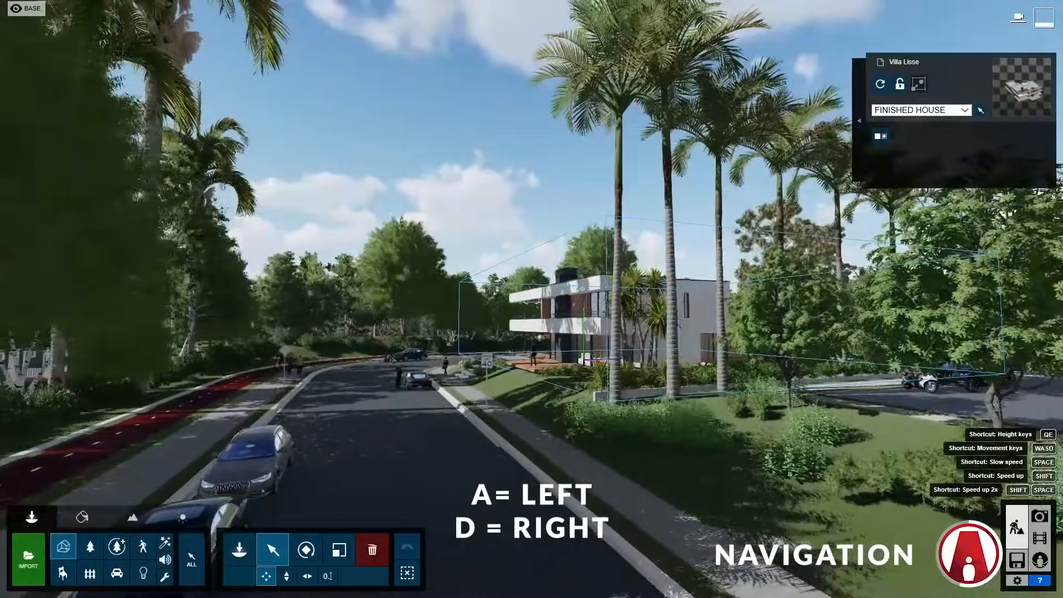
key("q")
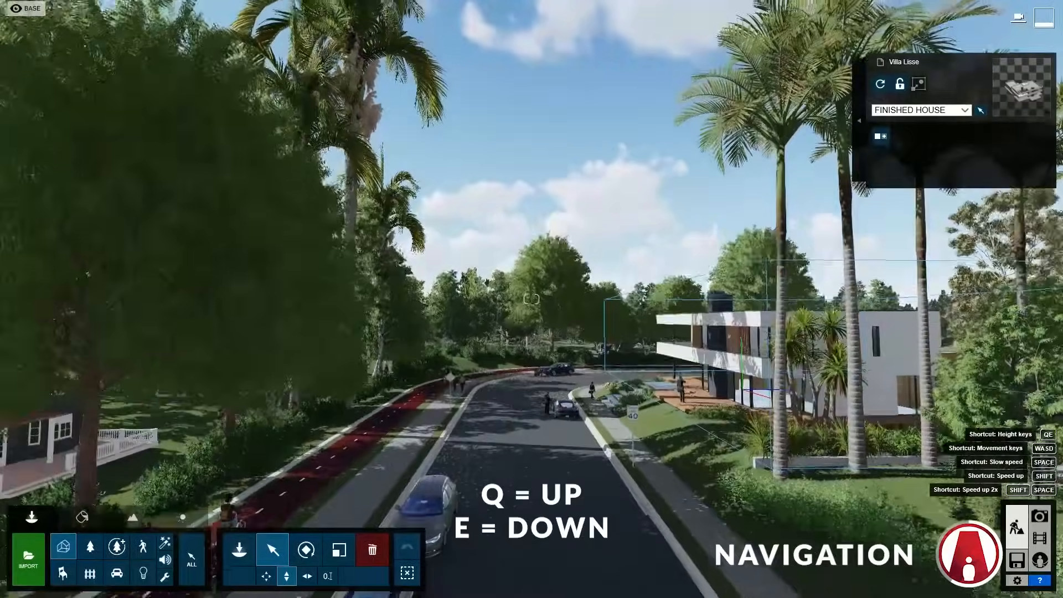
key("e")
key("e")
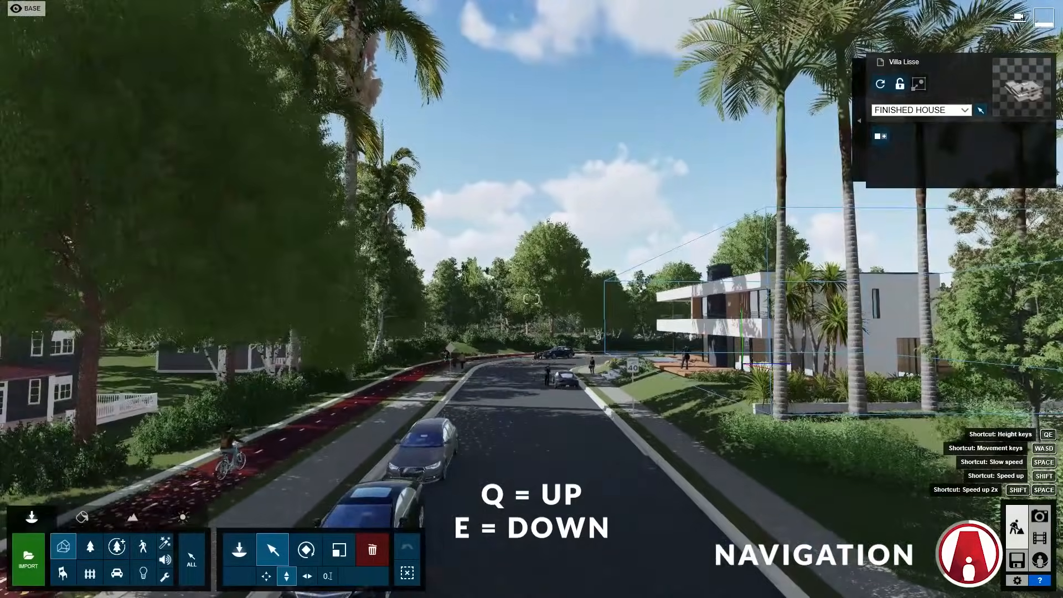
Step: Fly the camera along the street at faster, fastest and slower speeds to view the scene around the villa
key("w")
key("shift+w")
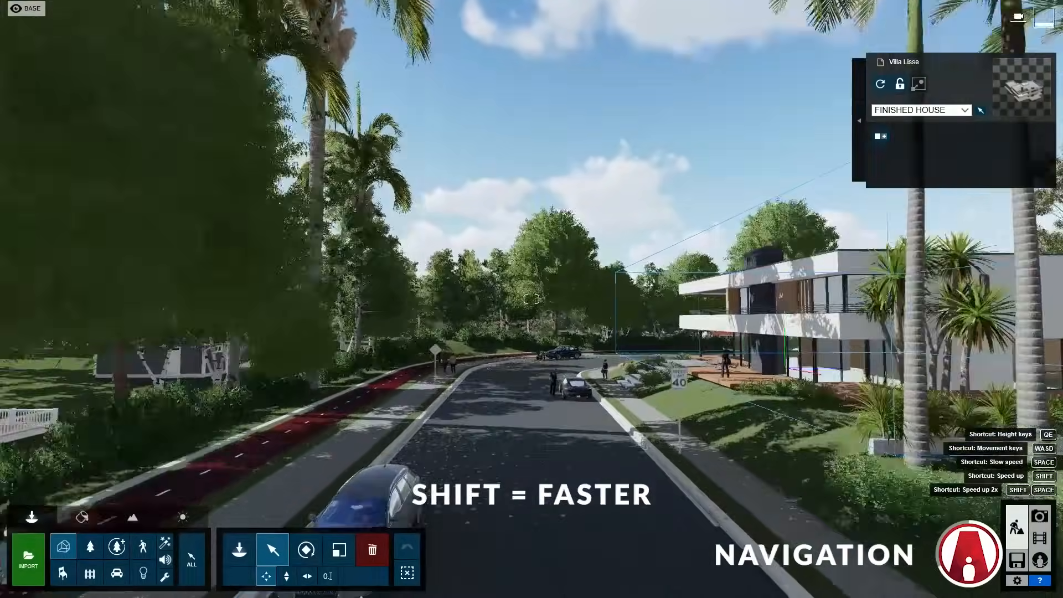
key("shift+w")
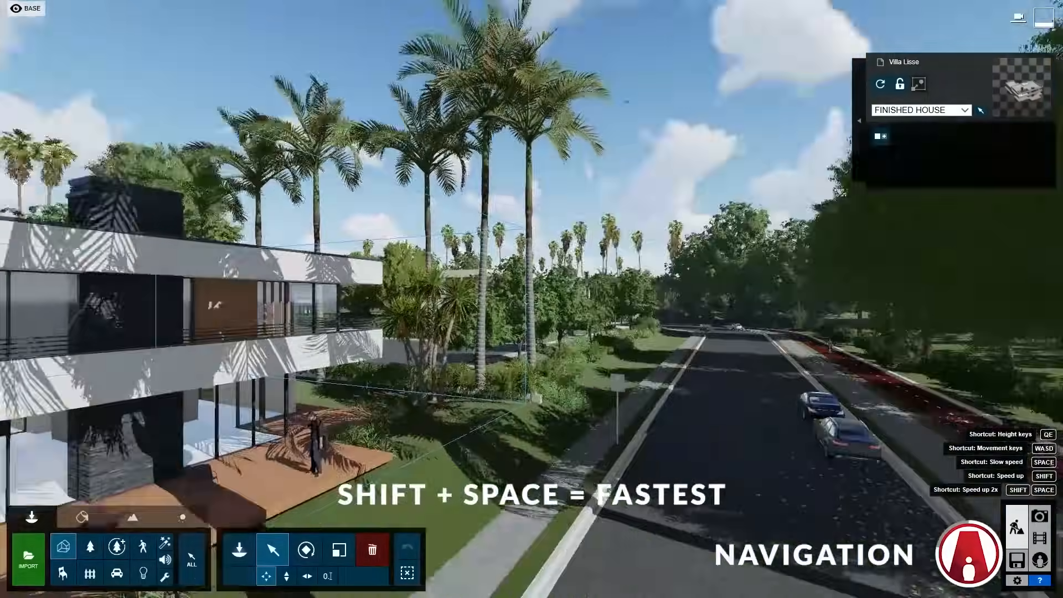
key("shift+space+w")
key("shift+space+w")
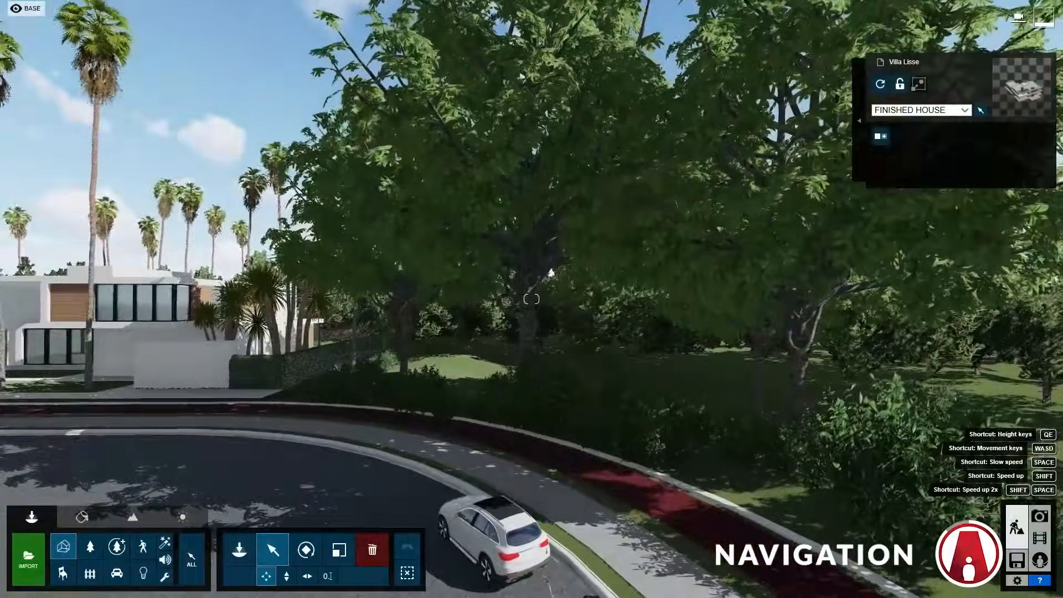
key("space+w")
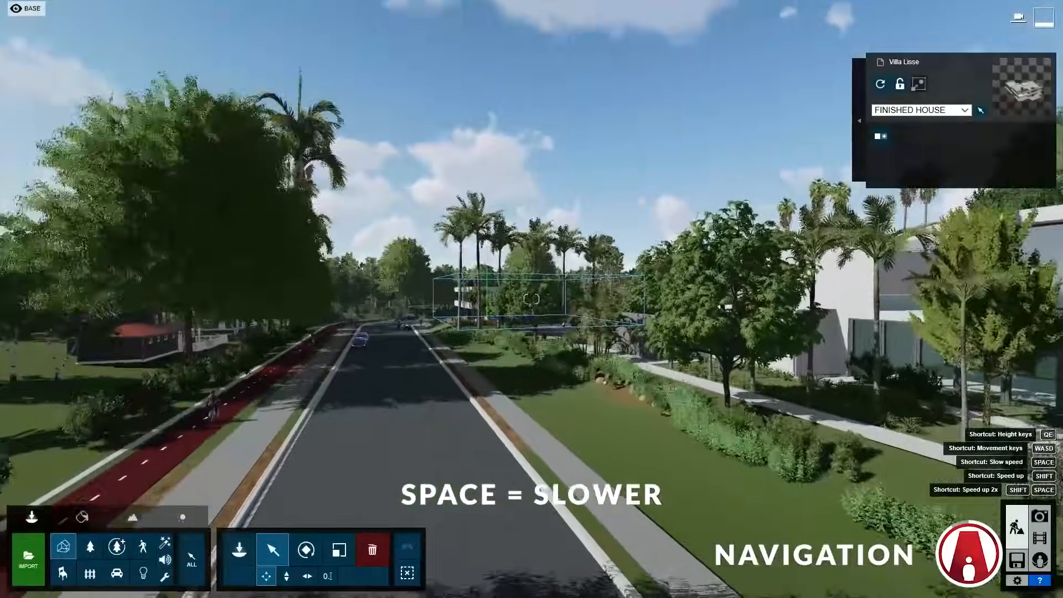
key("space+w")
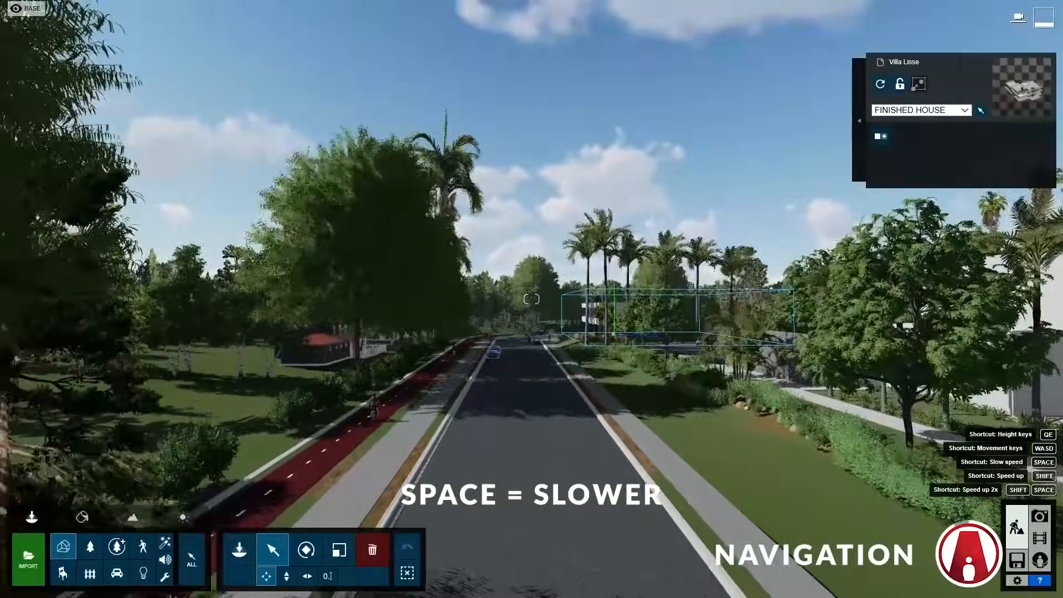
key("w")
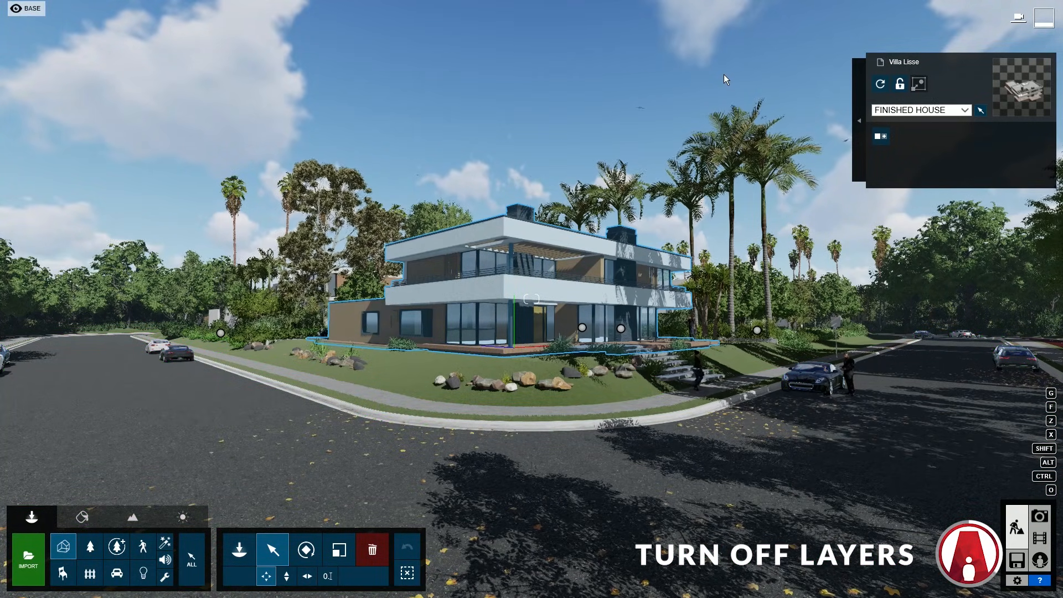
Step: Hide the Background Houses, Road & Sidewalk, Background Trees, Car & People, Finished House, Terrain and Birds layers, and show the Tutorial House layer
mouse_move(169, 12)
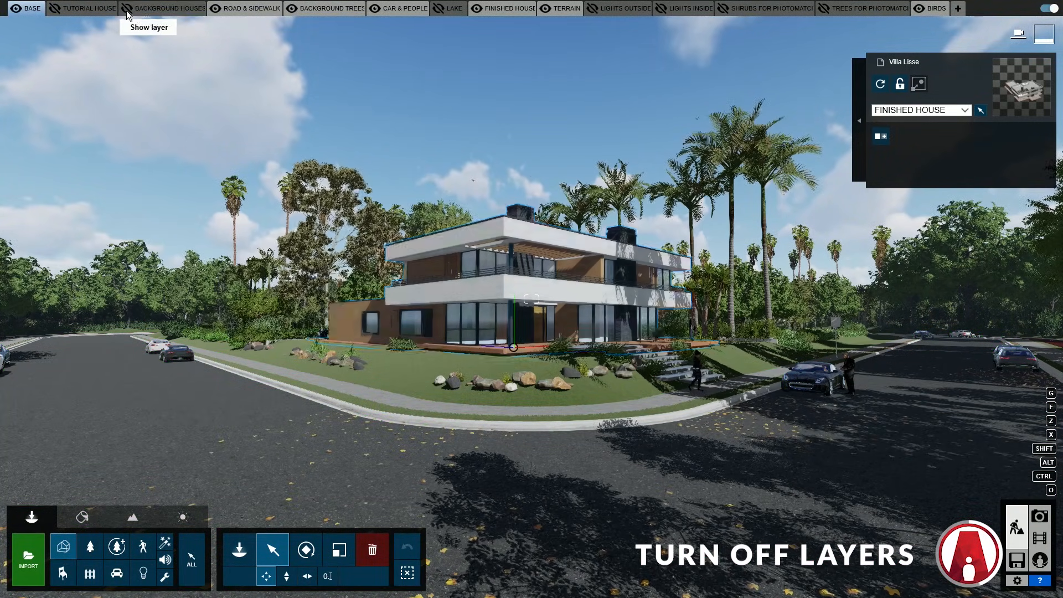
left_click(216, 9)
left_click(292, 8)
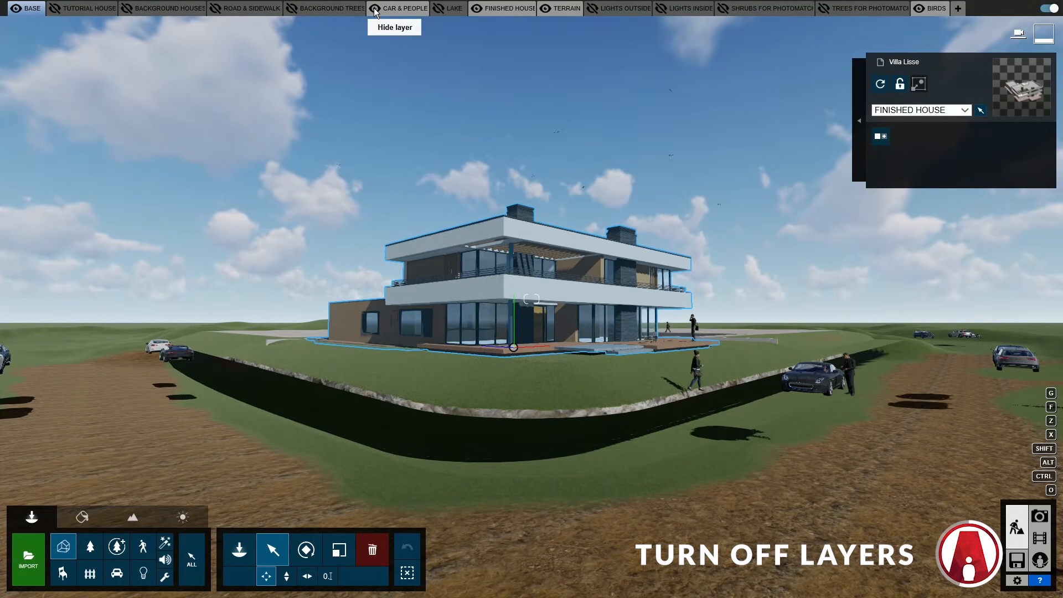
left_click(375, 9)
left_click(476, 8)
left_click(546, 8)
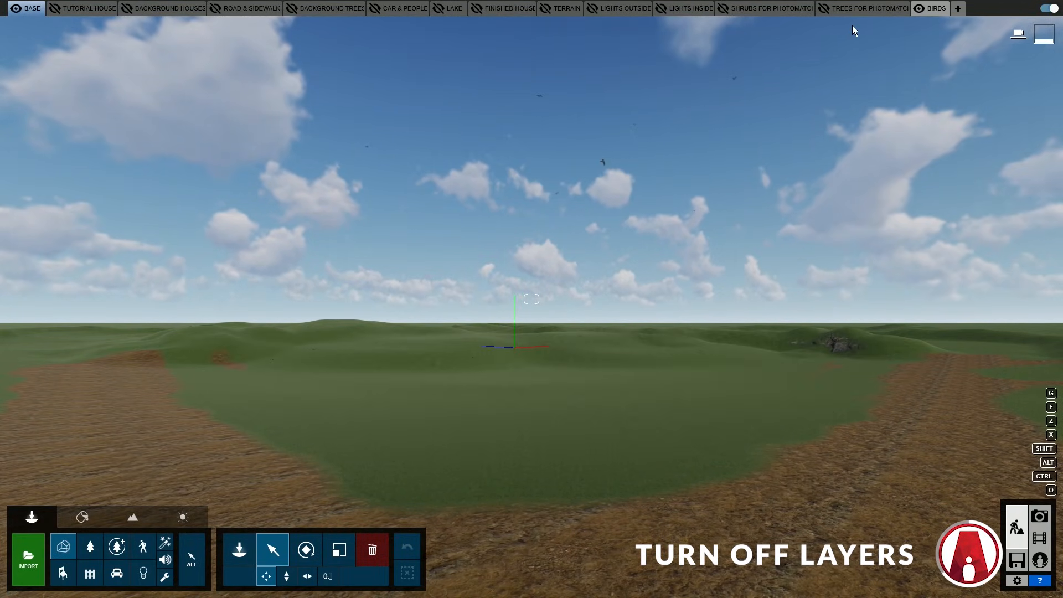
left_click(921, 10)
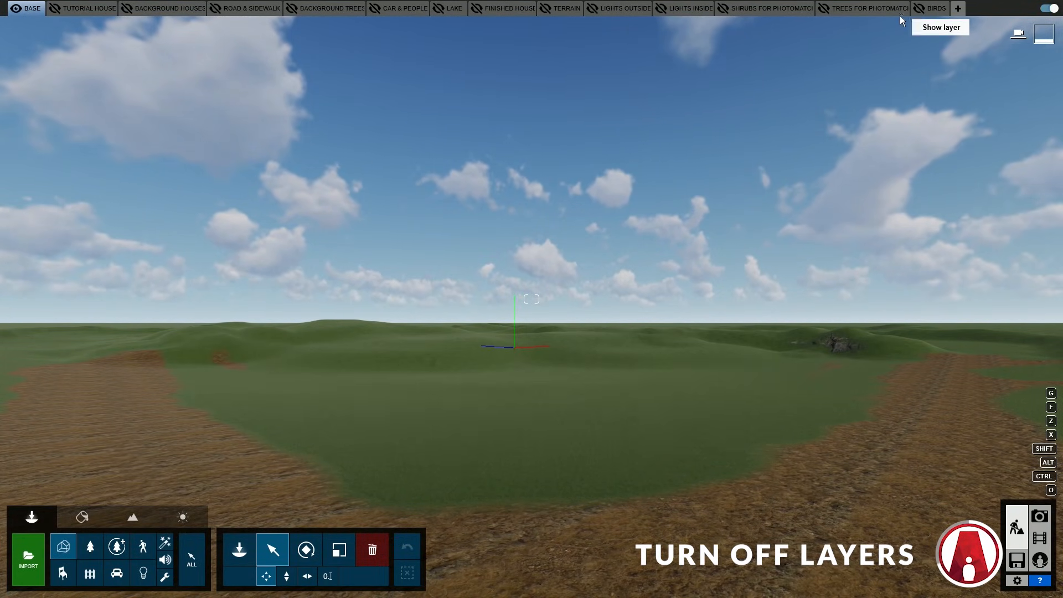
left_click(58, 9)
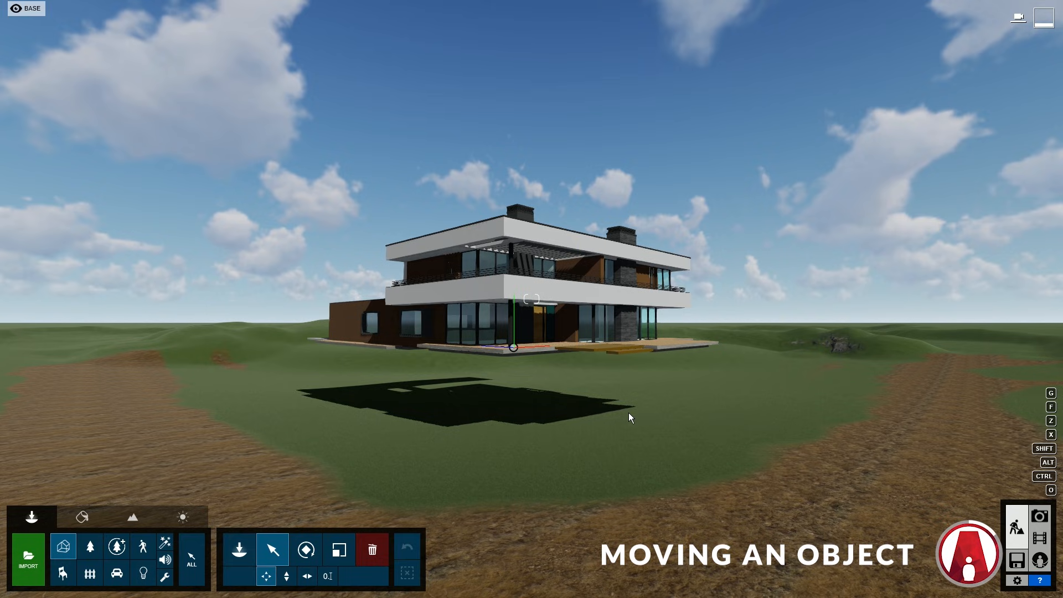
Step: Select the tutorial house and lower it vertically until it rests on the ground
left_click(564, 308)
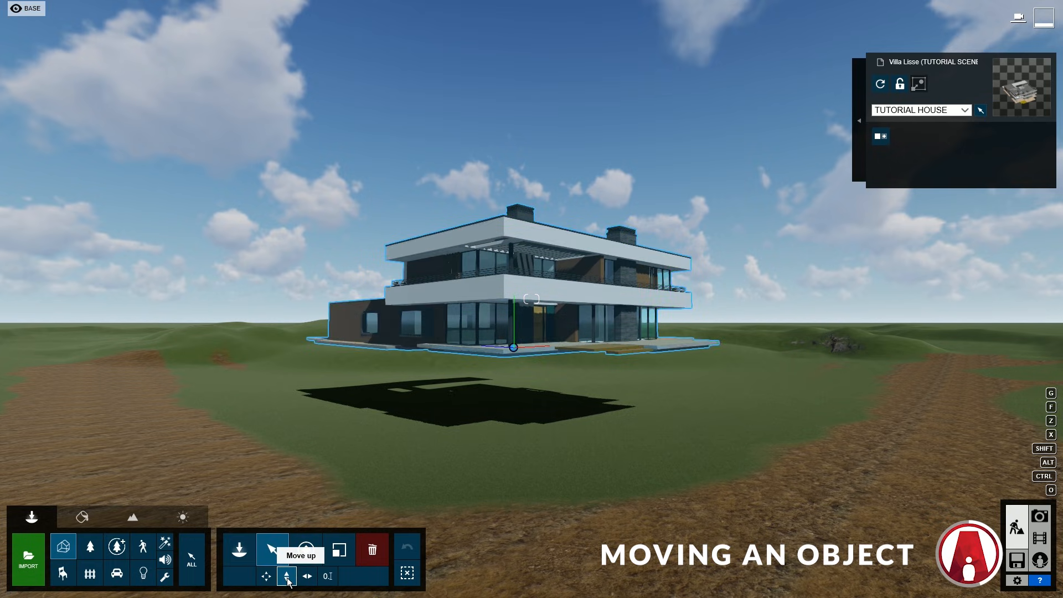
left_click(327, 576)
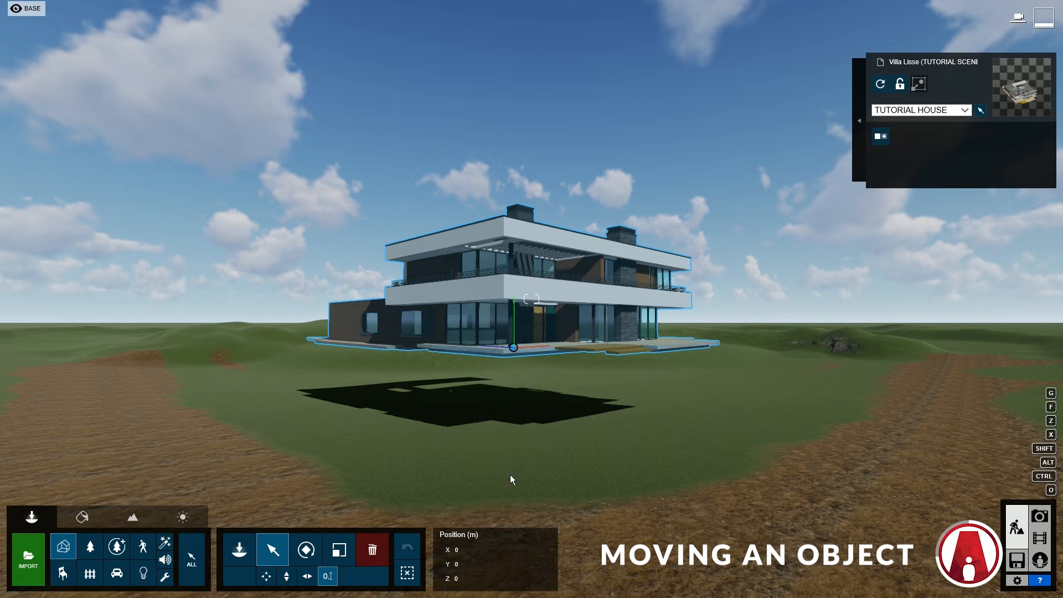
left_click(286, 576)
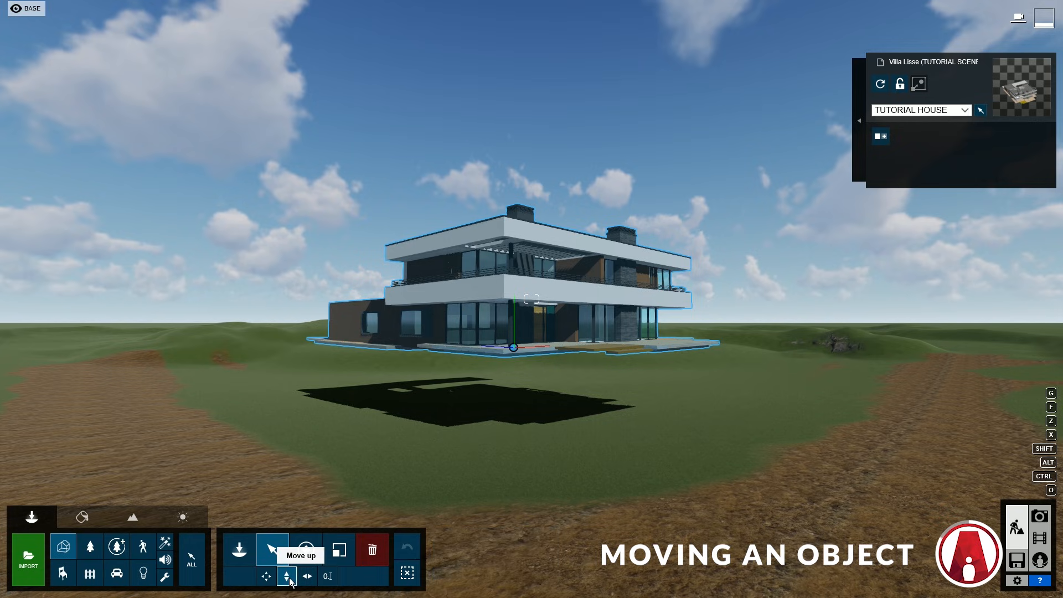
left_click_drag(517, 356, 501, 498)
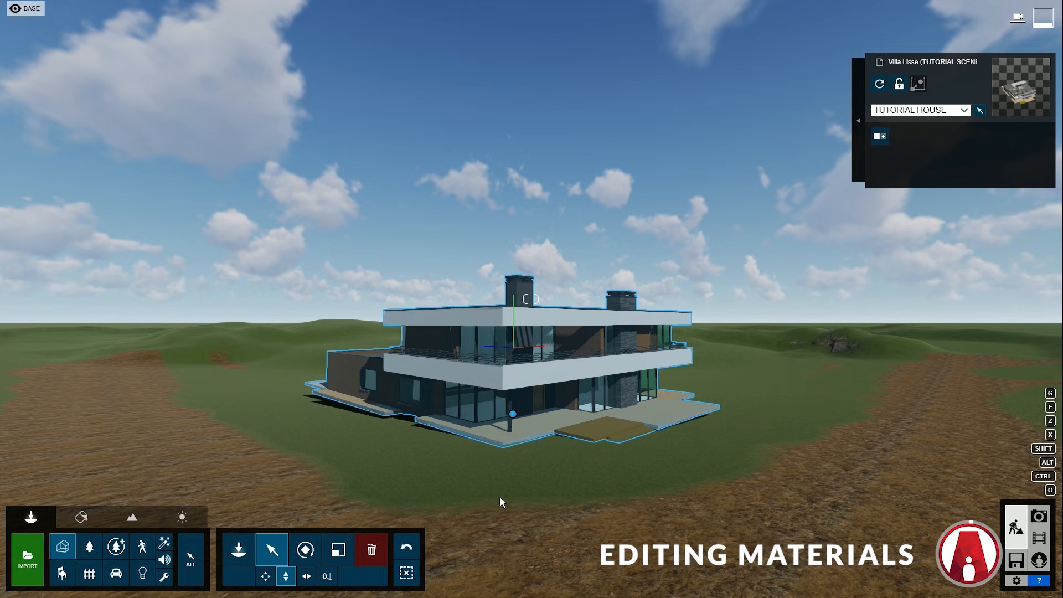
Step: Open the material of the house's wooden deck for editing and assign the Standard material to it
key("w")
right_click_drag(500, 497, 645, 350)
key("w")
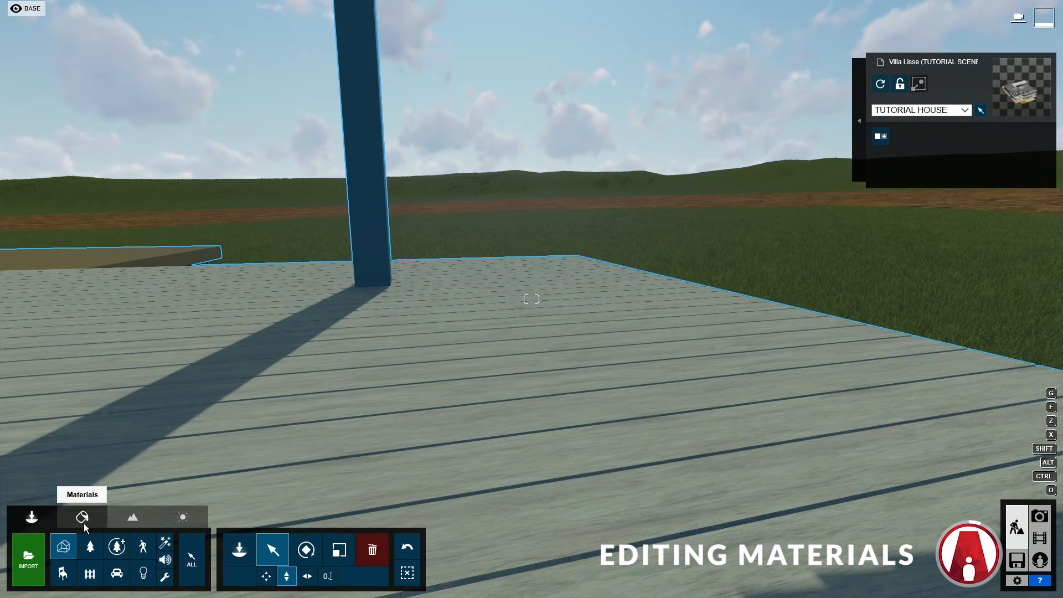
left_click(83, 521)
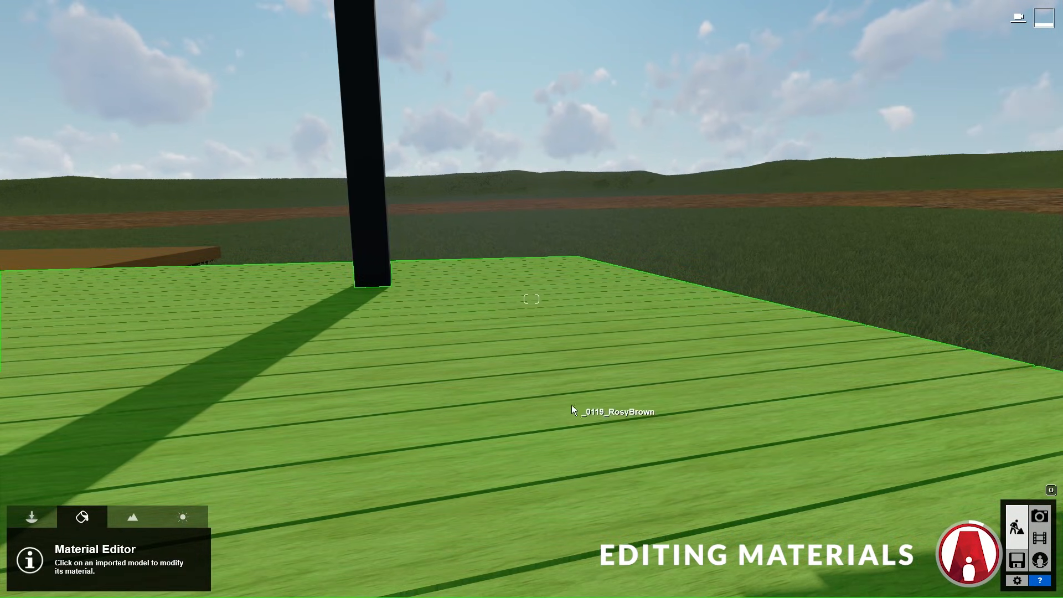
left_click(558, 385)
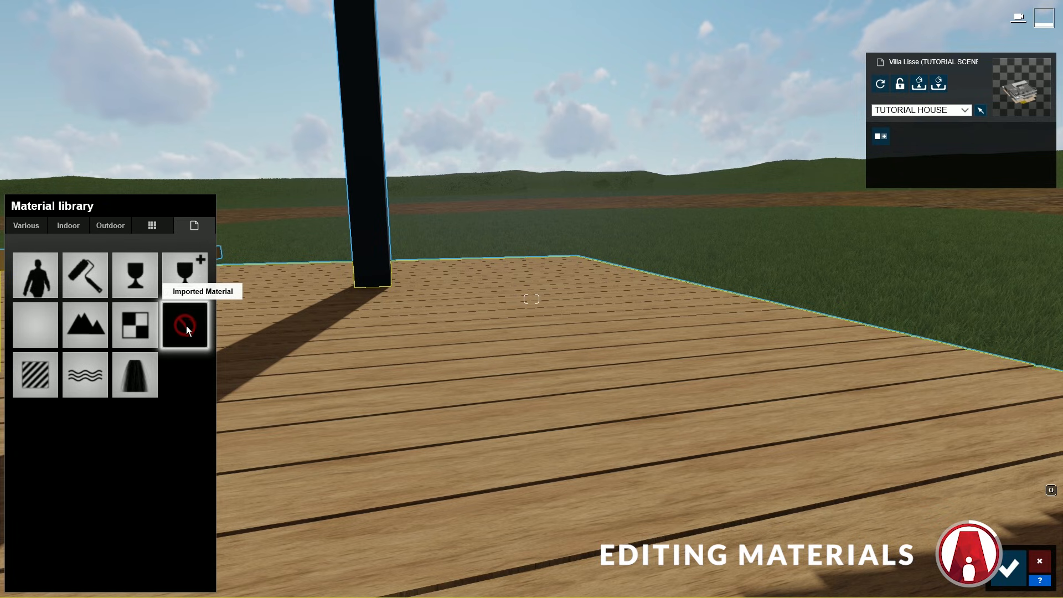
left_click(31, 381)
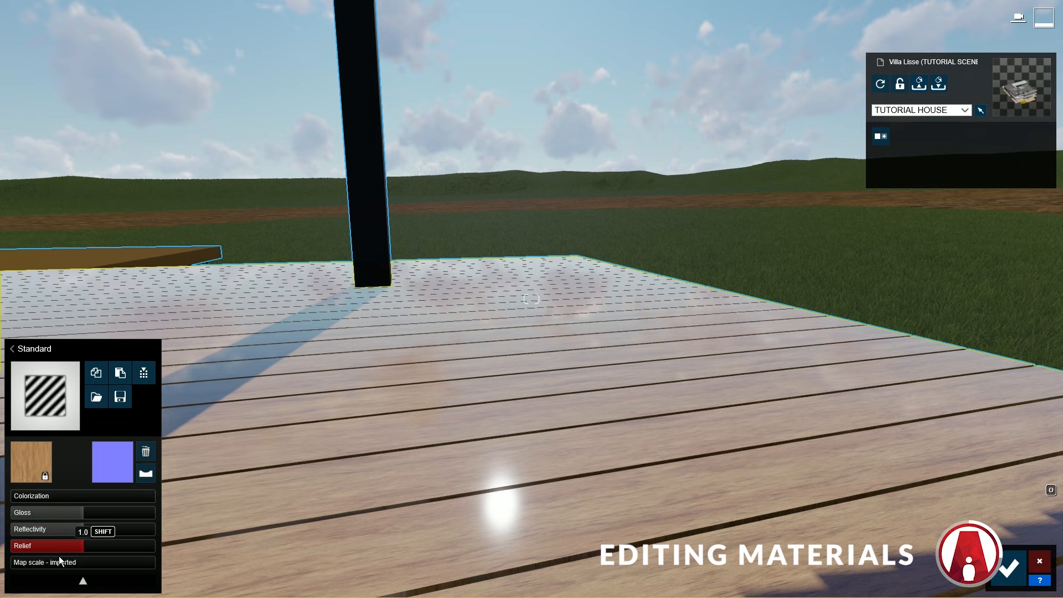
Step: Expand the deck material's extra settings and reduce its Gloss, Reflectivity and Relief to 0
left_click(106, 587)
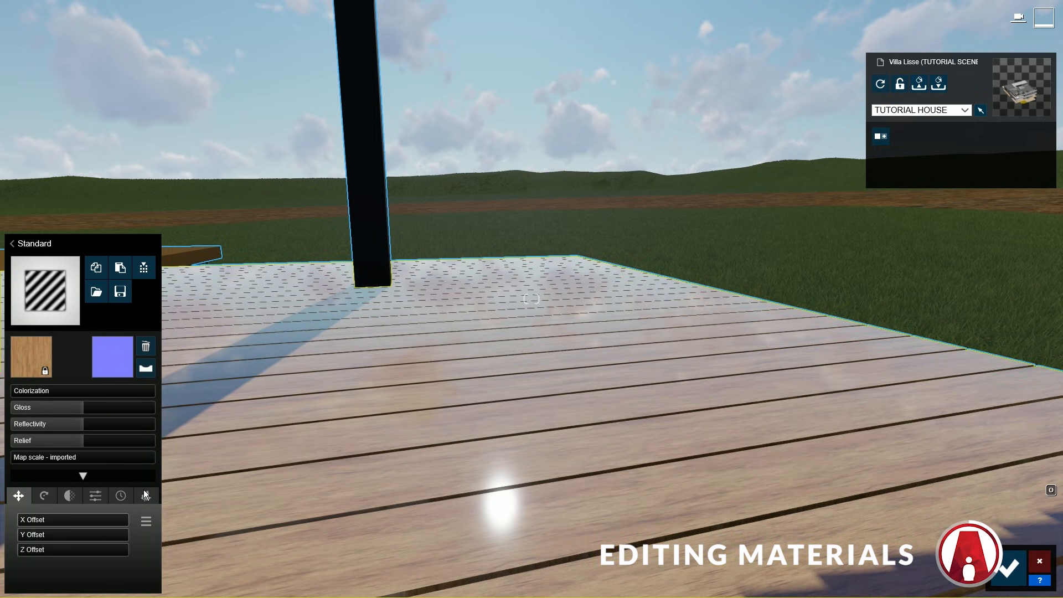
left_click(85, 431, "shift")
left_click(84, 411, "shift")
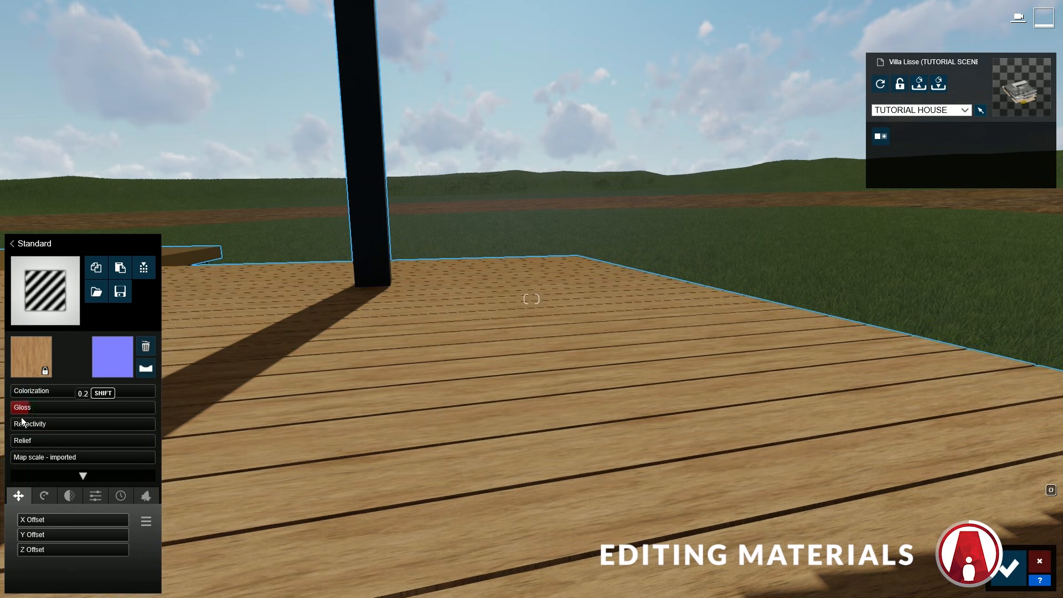
Step: Create a normal map from the deck's color map and raise the Relief to its maximum
left_click(111, 353)
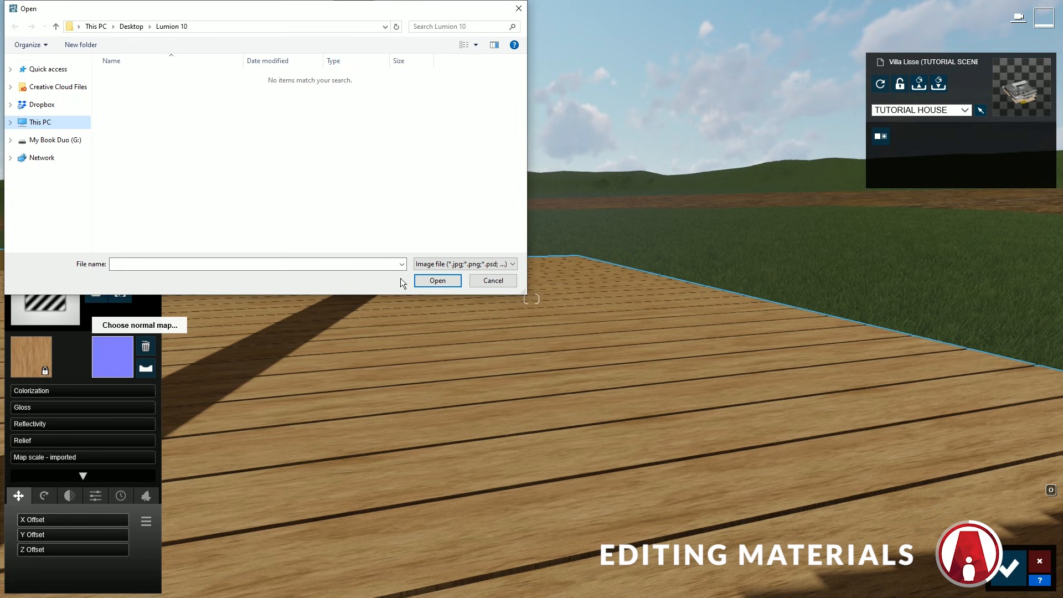
left_click(508, 281)
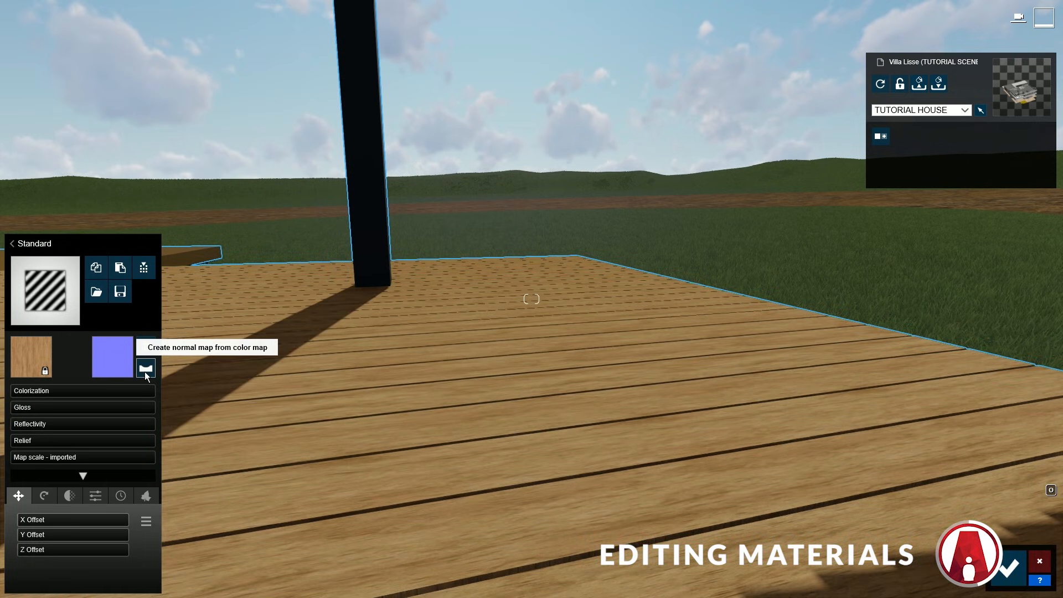
left_click(146, 375)
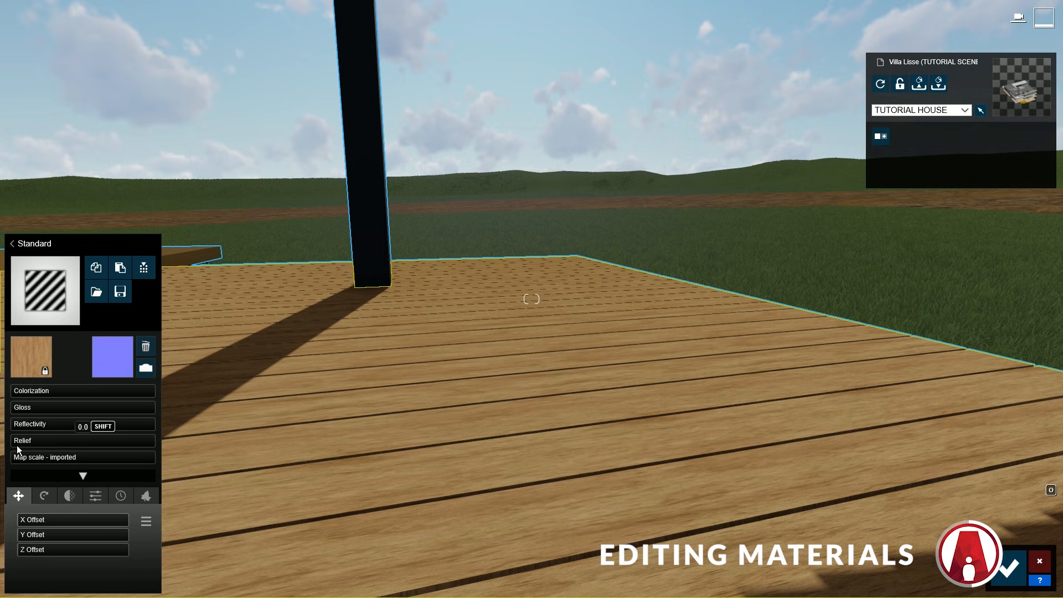
left_click_drag(17, 445, 27, 444)
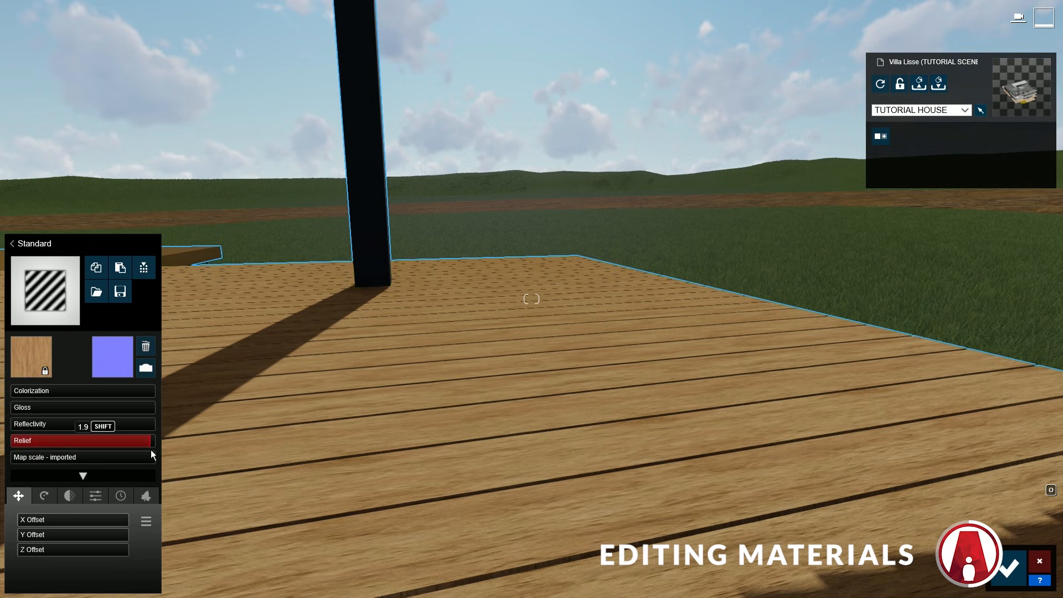
left_click_drag(151, 450, 171, 451)
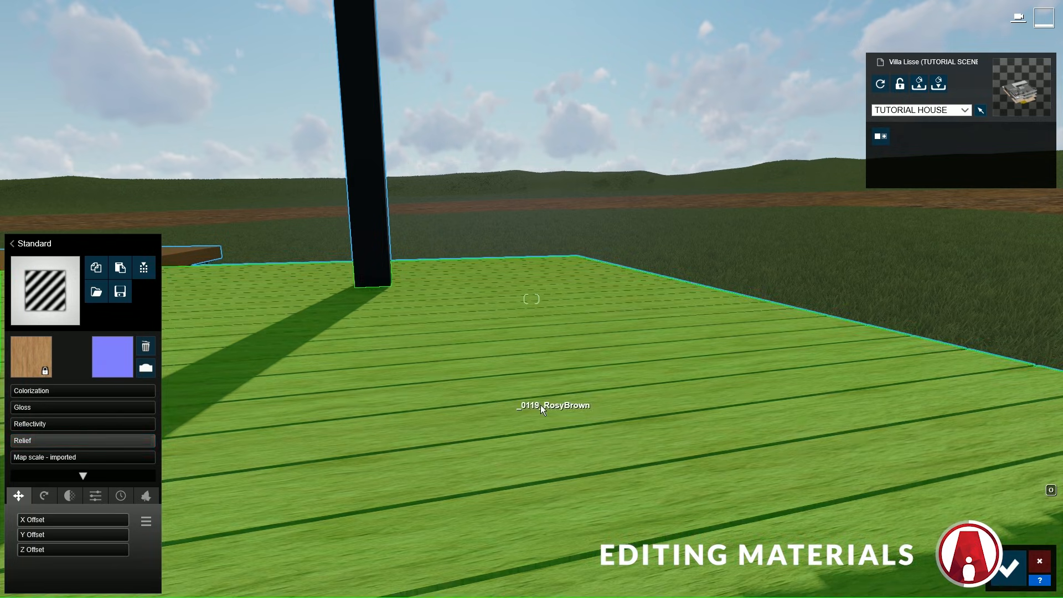
Step: Set the deck material's Colorization to maximum and pick a light grey color for it
mouse_move(542, 408)
right_mouse_down()
mouse_move(620, 432)
mouse_move(626, 471)
mouse_move(529, 416)
mouse_move(543, 409)
right_mouse_up()
key("w")
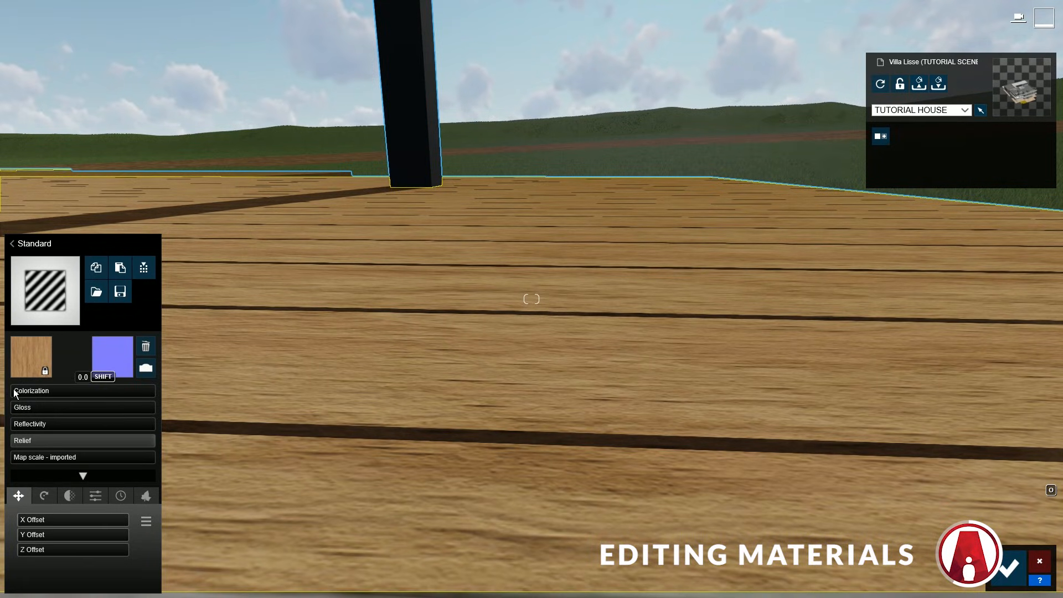
left_click_drag(13, 390, 168, 402)
left_click_drag(252, 391, 252, 402)
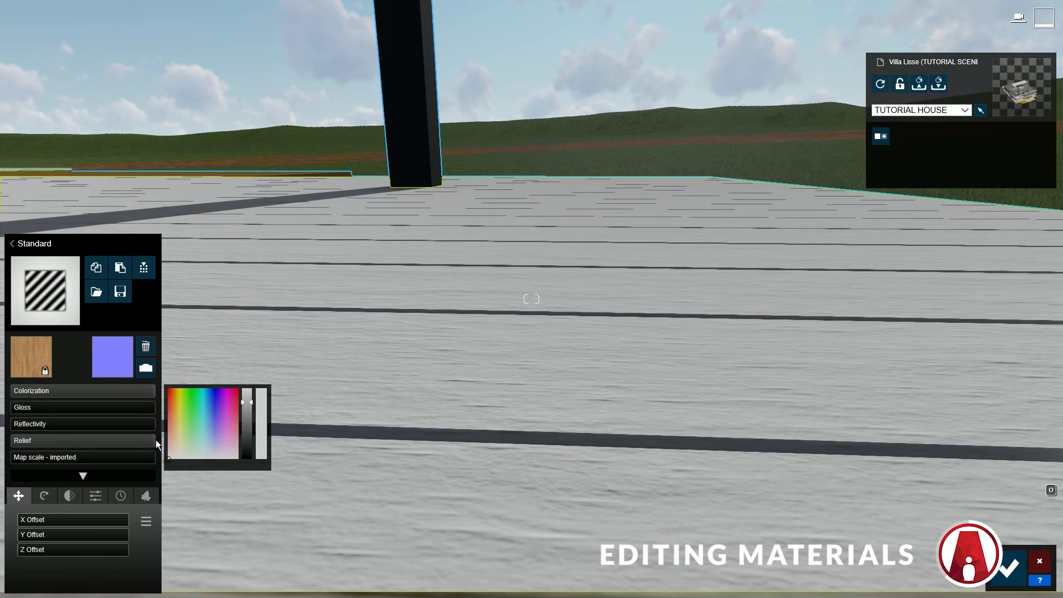
Step: Compare the deck's relief at maximum with the normal map direction flipped and flipped back
left_click_drag(130, 441, 164, 448)
left_click(147, 368)
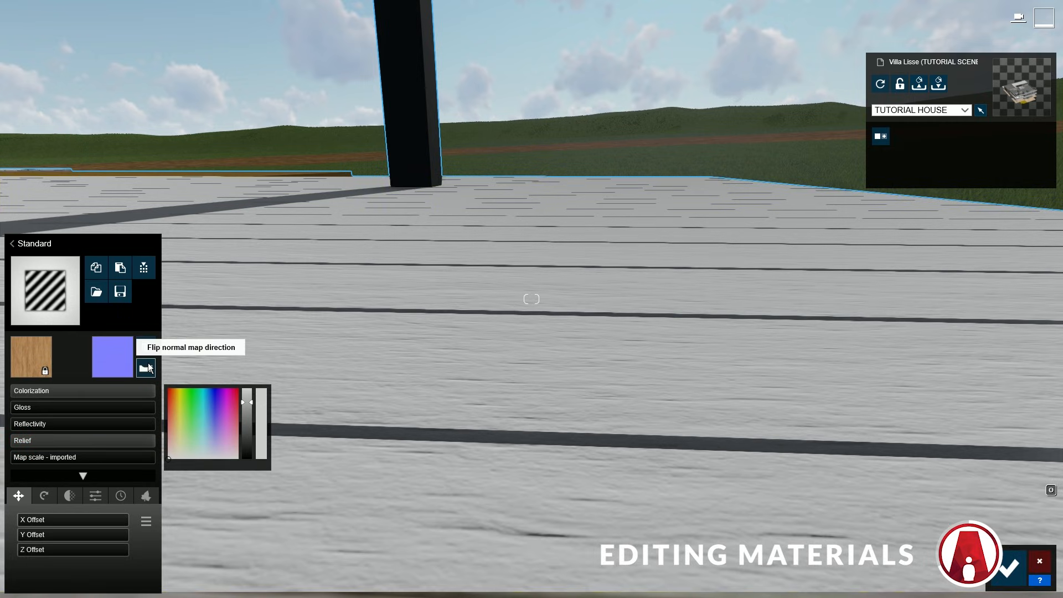
left_click(146, 368)
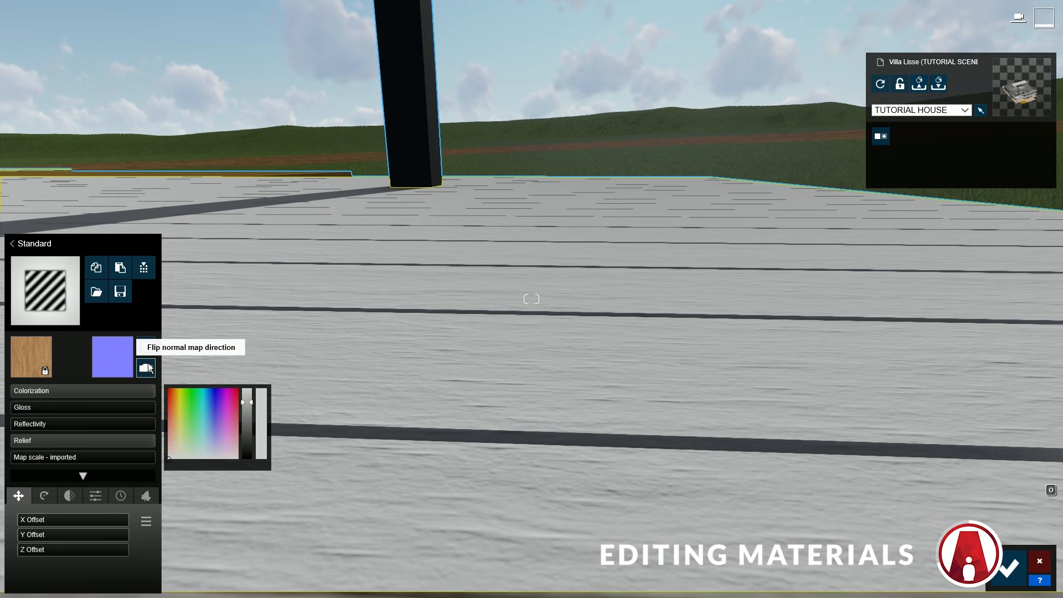
Step: Flip the deck material's normal map direction and reset its Colorization to 0
left_click(147, 368)
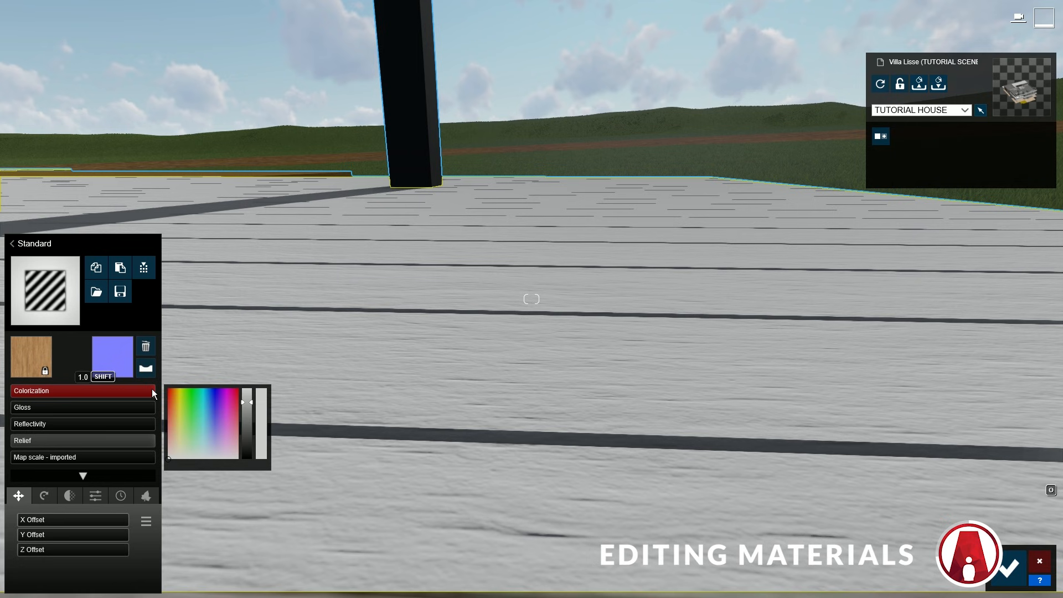
left_click_drag(151, 389, 4, 397)
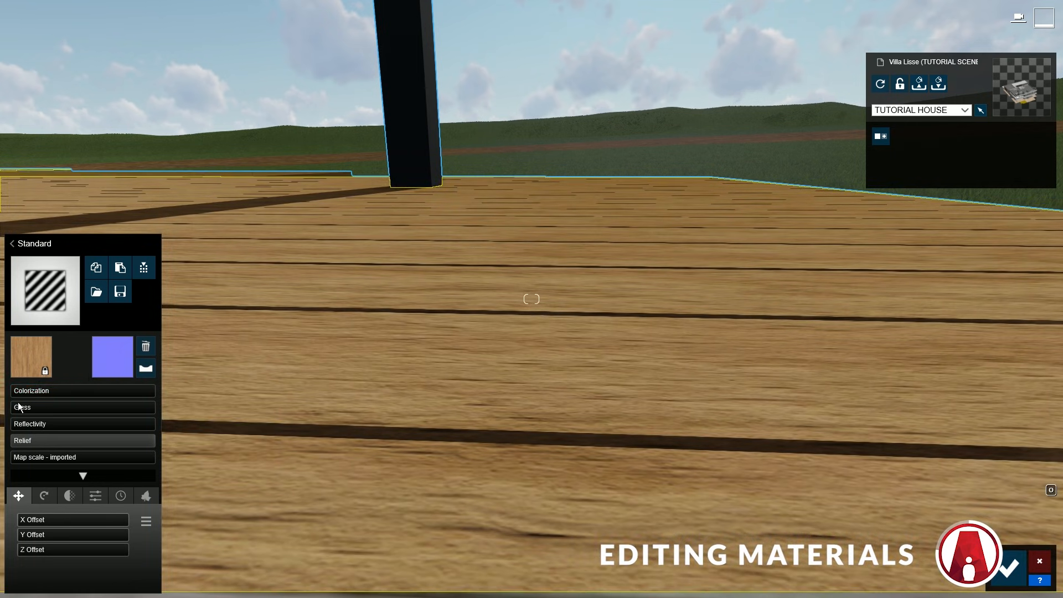
Step: Give the deck material moderate Gloss and Reflectivity and set its Relief to 1.7
left_click_drag(21, 410, 95, 427)
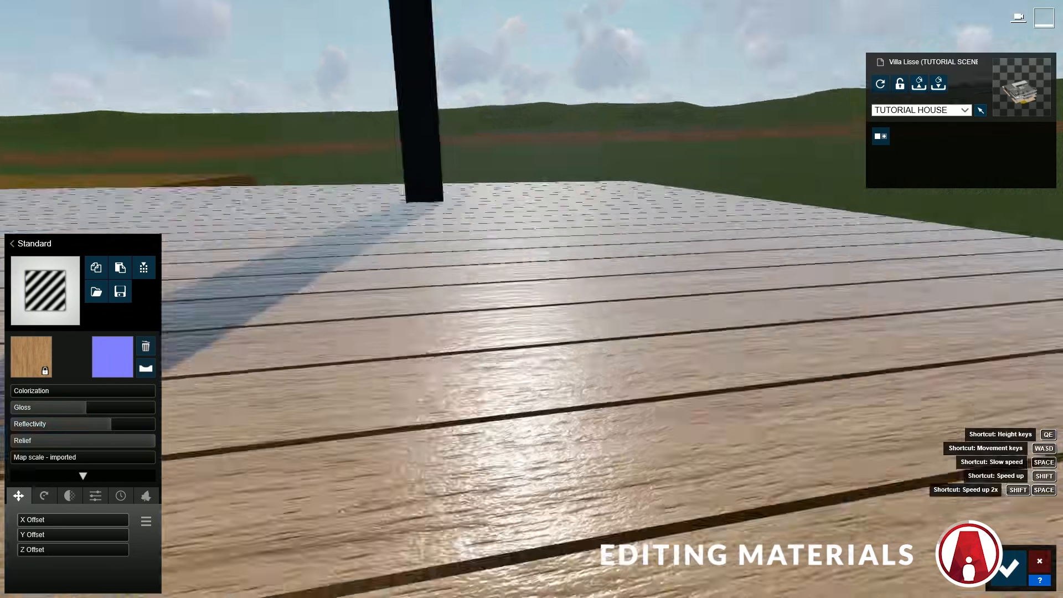
key("w")
right_click_drag(532, 299, 610, 299)
mouse_move(89, 411)
left_mouse_down()
mouse_move(65, 410)
mouse_move(87, 410)
mouse_move(67, 426)
mouse_move(98, 406)
mouse_move(77, 409)
left_mouse_up()
mouse_move(72, 424)
left_mouse_down()
mouse_move(89, 426)
mouse_move(61, 414)
left_mouse_up()
left_click(126, 443)
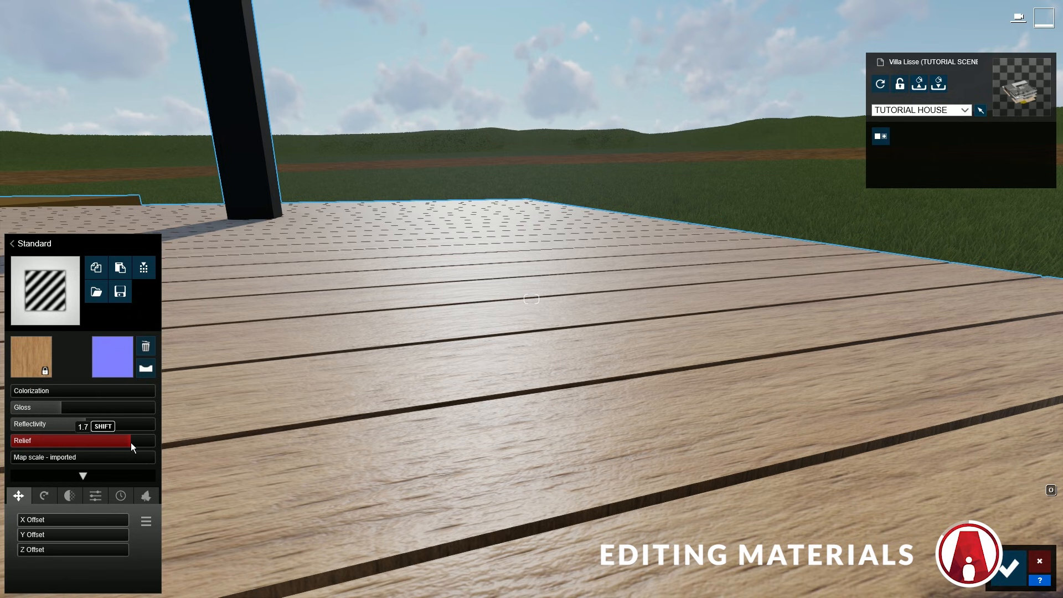
Step: Try custom map scales such as 0.1 on the deck material and restore the imported scale
key("q")
right_click_drag(222, 421, 216, 498)
left_click(35, 461)
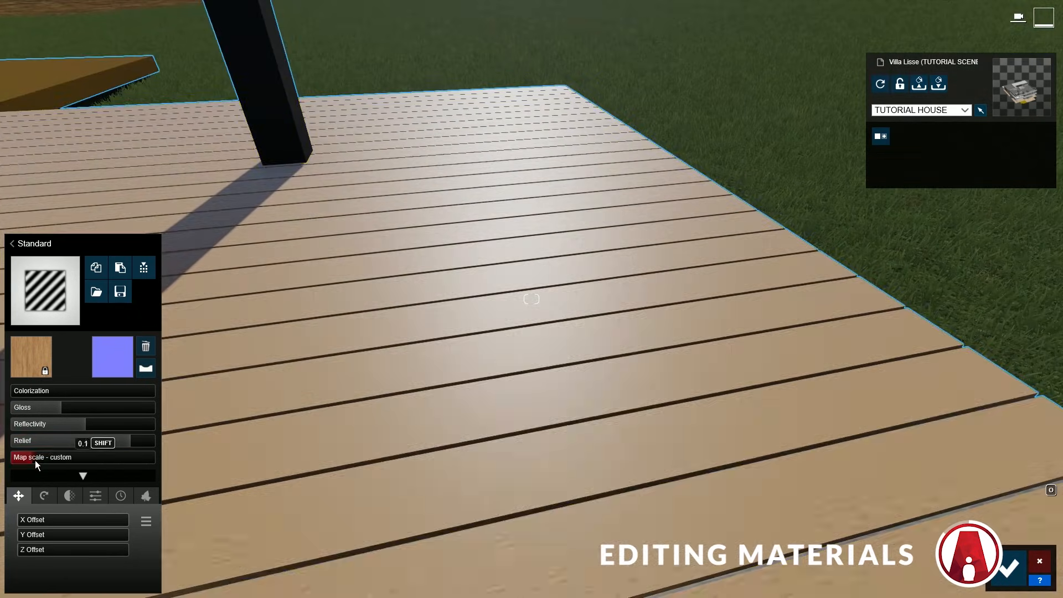
left_click_drag(35, 460, 57, 469)
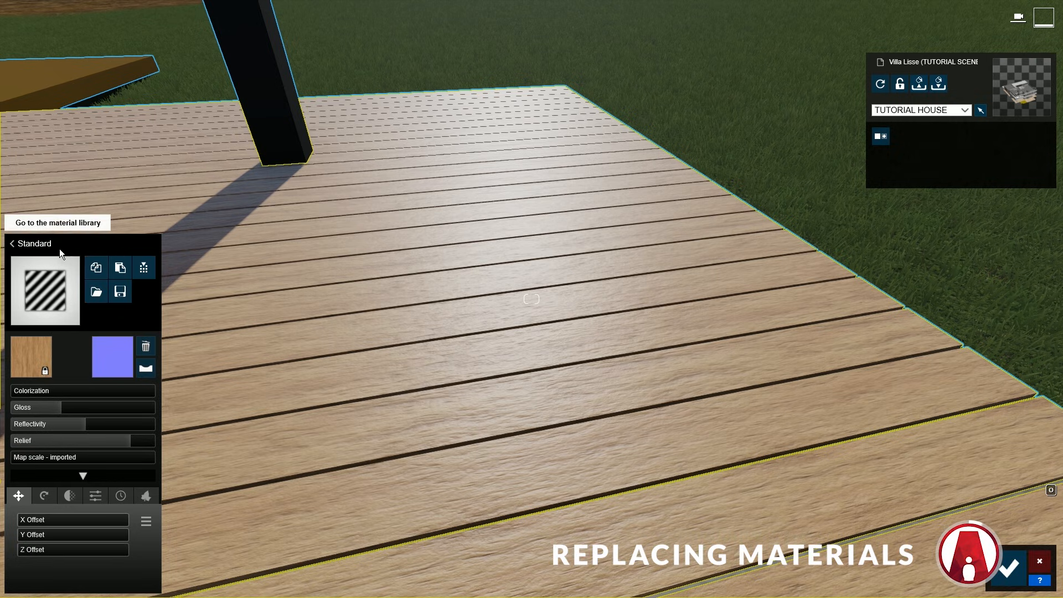
Step: Open the material library for the deck, look through the Various, Indoor and Outdoor sets, and show the Indoor Wood materials
left_click(52, 289)
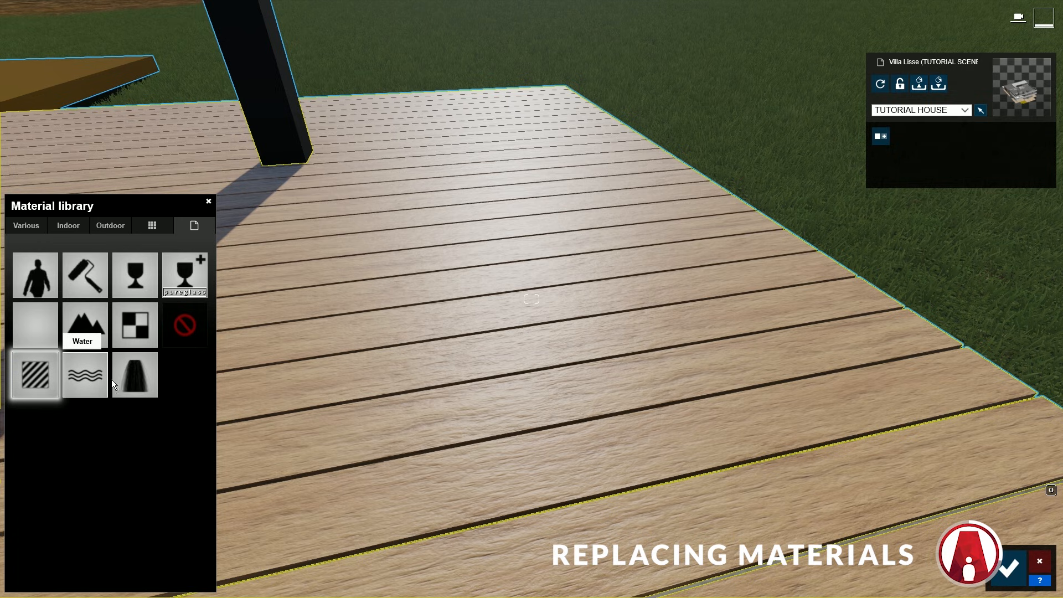
left_click(39, 226)
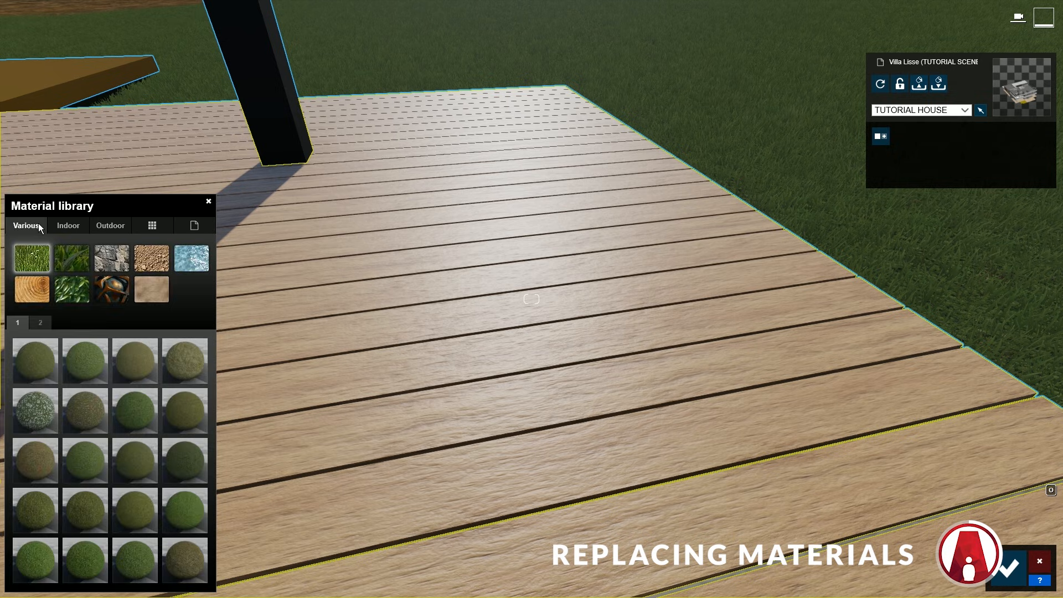
left_click(85, 231)
left_click(118, 229)
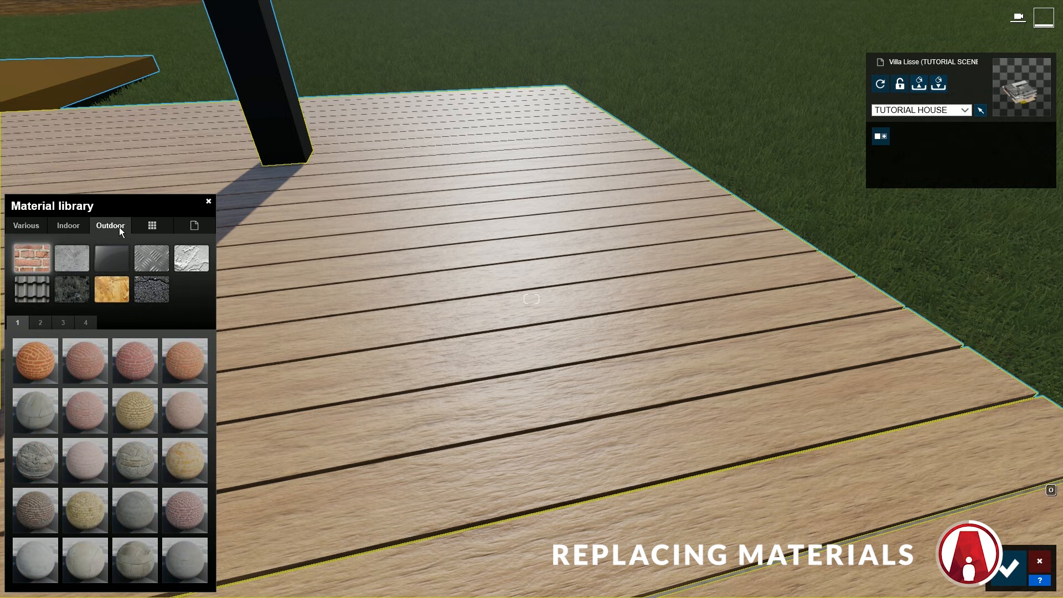
left_click(78, 229)
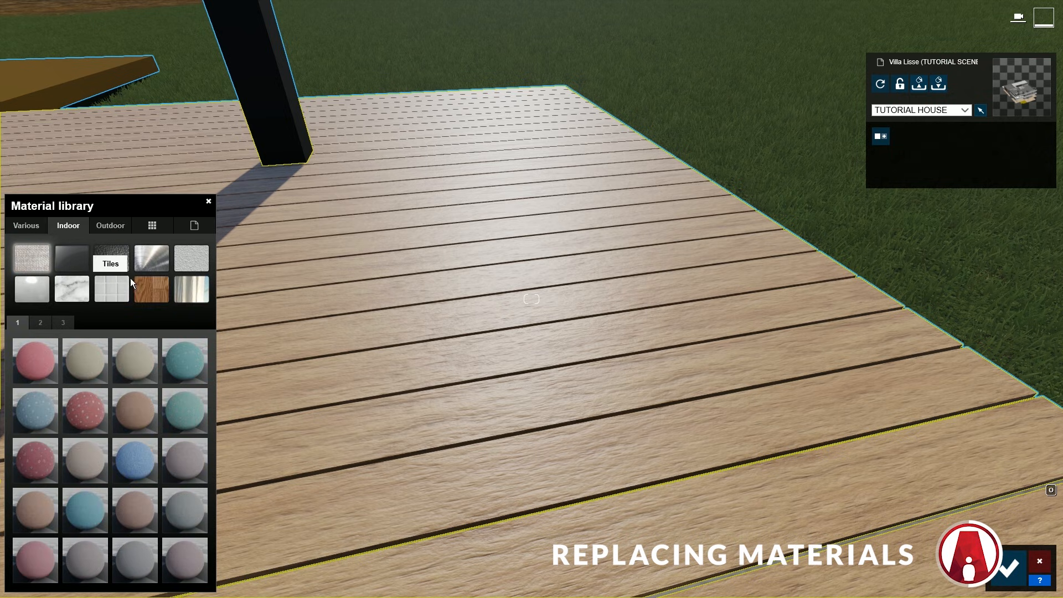
left_click(145, 291)
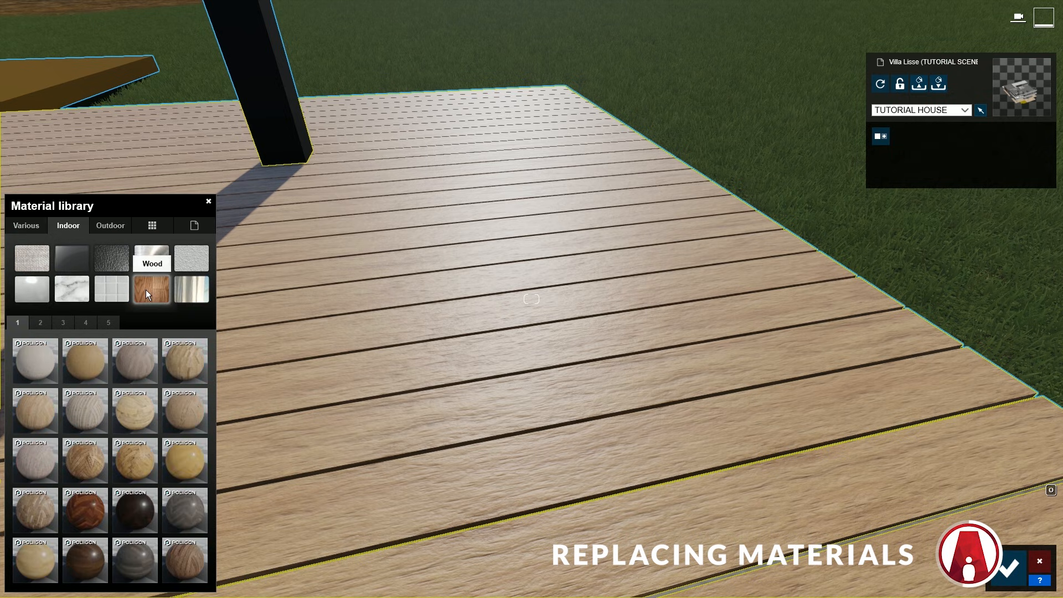
Step: Preview several wood materials on the deck, including Polii Wood Flooring 037 3k, and apply Polii Wood Fine 013 VAR1 3K
left_click(89, 360)
left_click(94, 417)
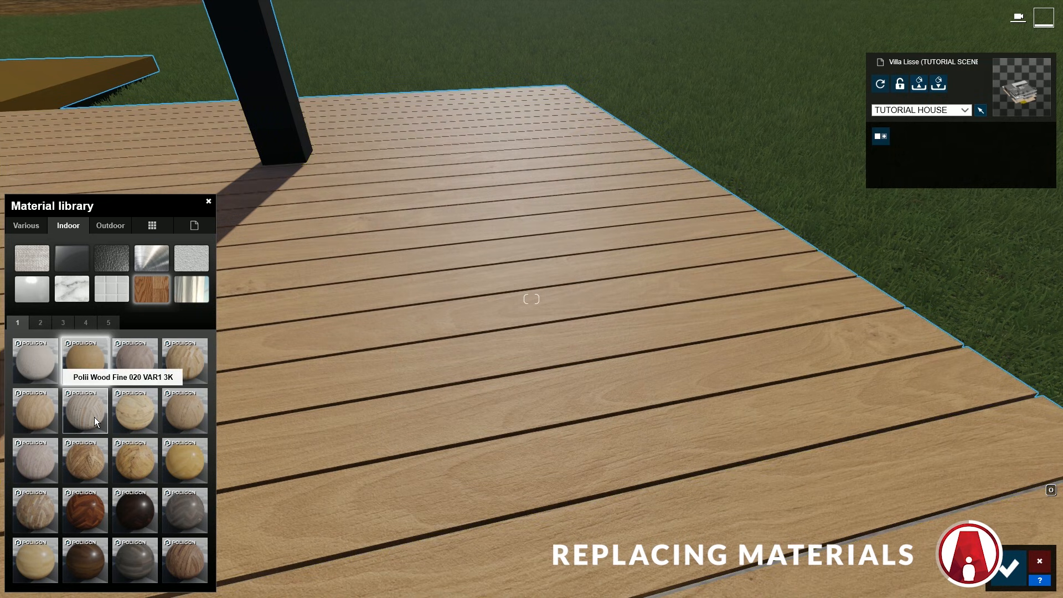
left_click(93, 457)
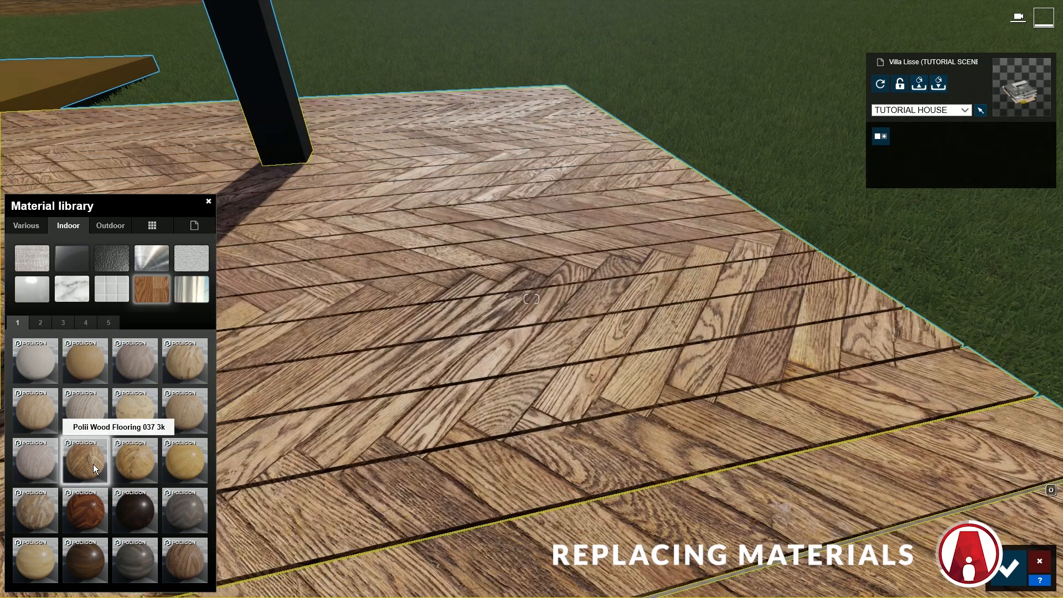
left_click(98, 510)
left_click(178, 452)
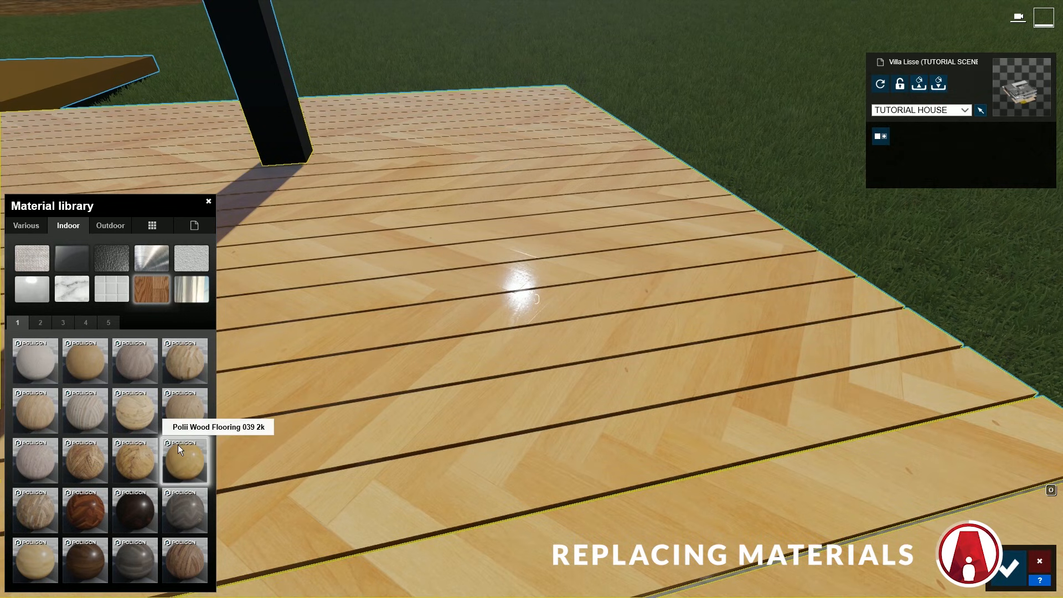
left_click(186, 371)
left_click(88, 367)
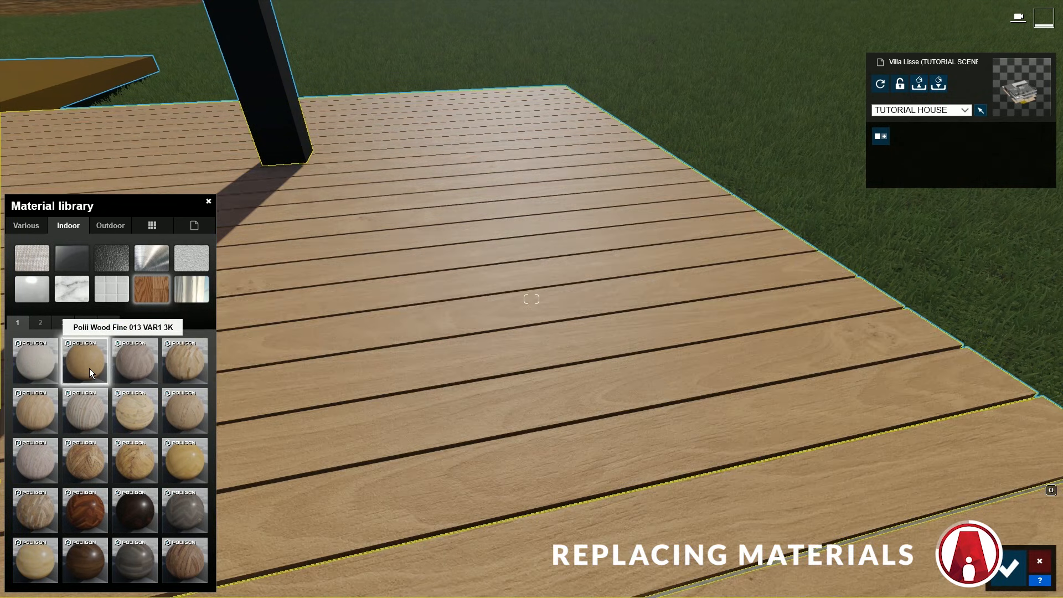
left_click(89, 368)
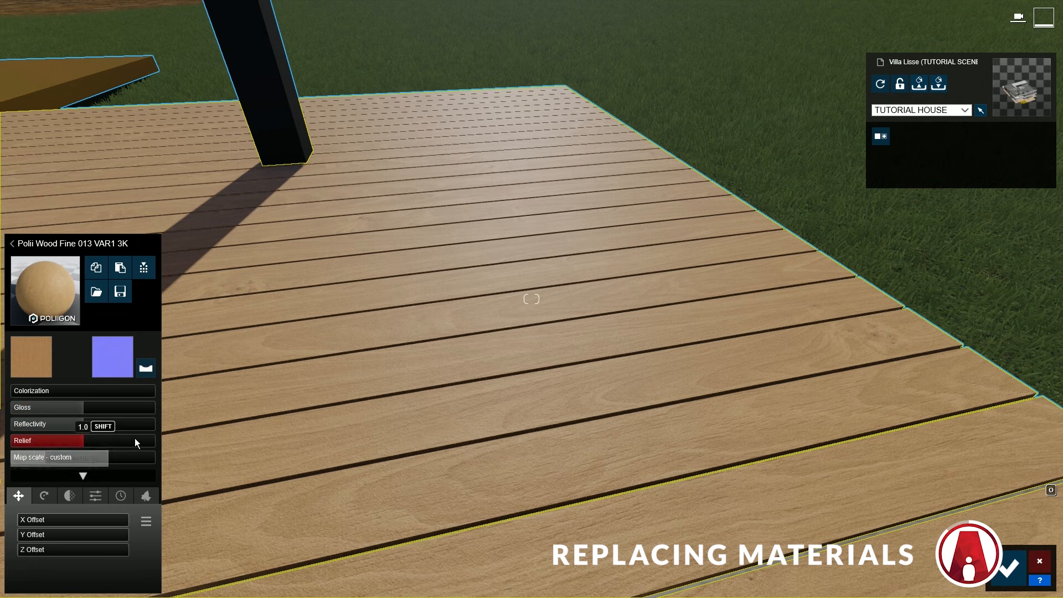
Step: Raise the new deck wood's Gloss and Reflectivity moderately, keeping its Relief near 1.0
left_click_drag(82, 425, 137, 425)
left_click_drag(138, 441, 148, 440)
left_click_drag(113, 410, 83, 411)
left_click_drag(89, 427, 117, 426)
left_click_drag(111, 411, 102, 411)
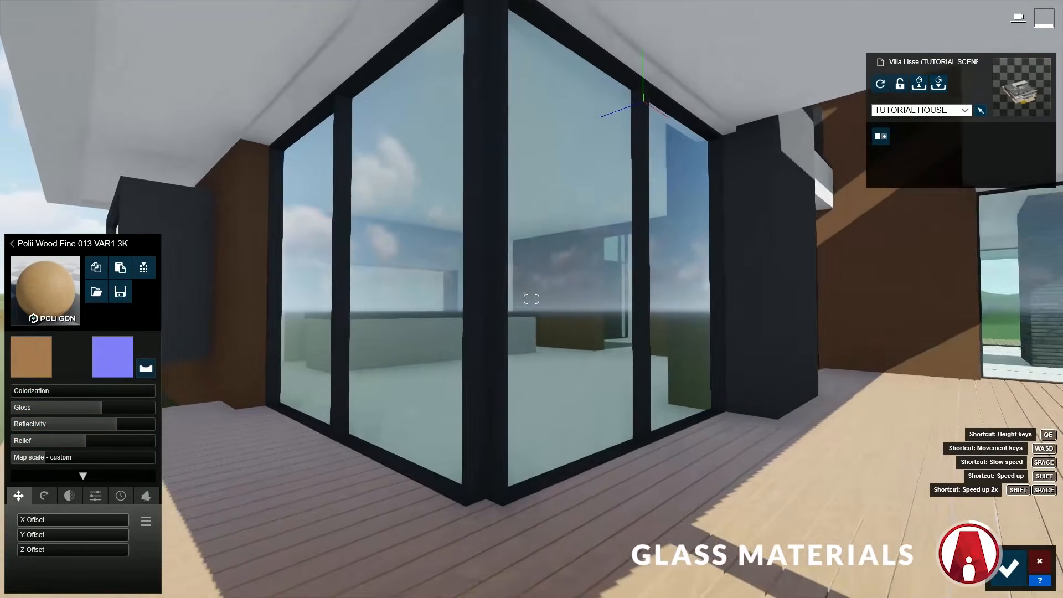
Step: Replace the corner windows' glass with a clear interior glass after previewing Interior Volume Glass 003, and adjust its Reflectivity and Frostiness
key("s")
right_click_drag(636, 235, 624, 247)
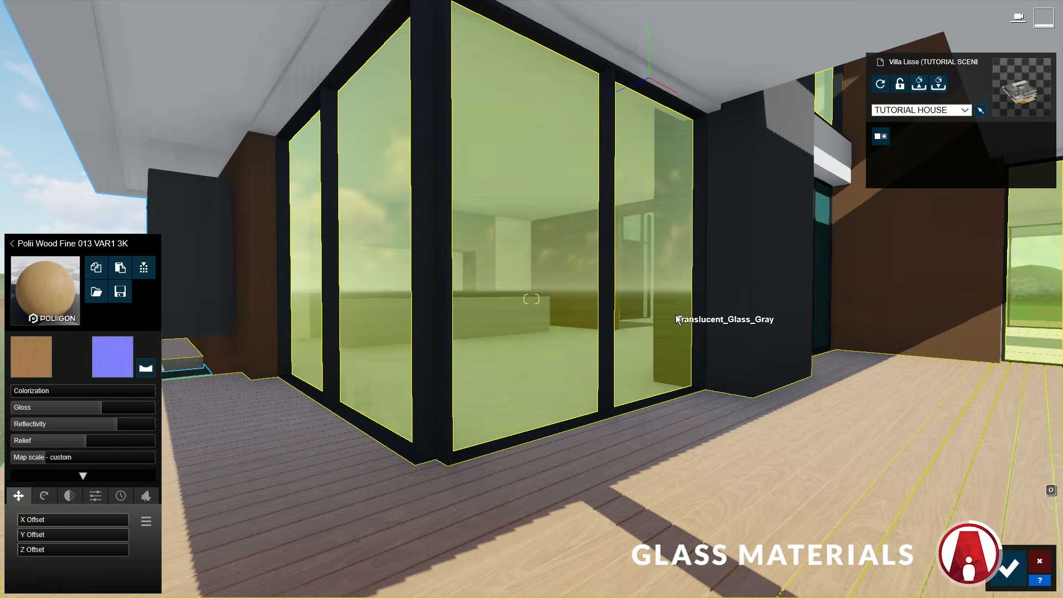
left_click(545, 222)
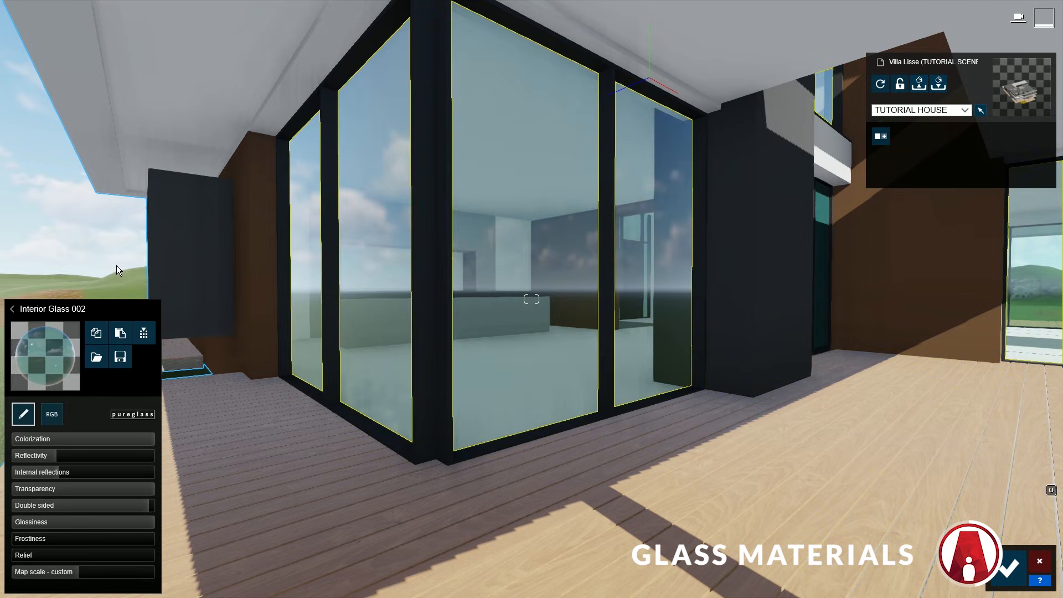
left_click(53, 348)
left_click(134, 411)
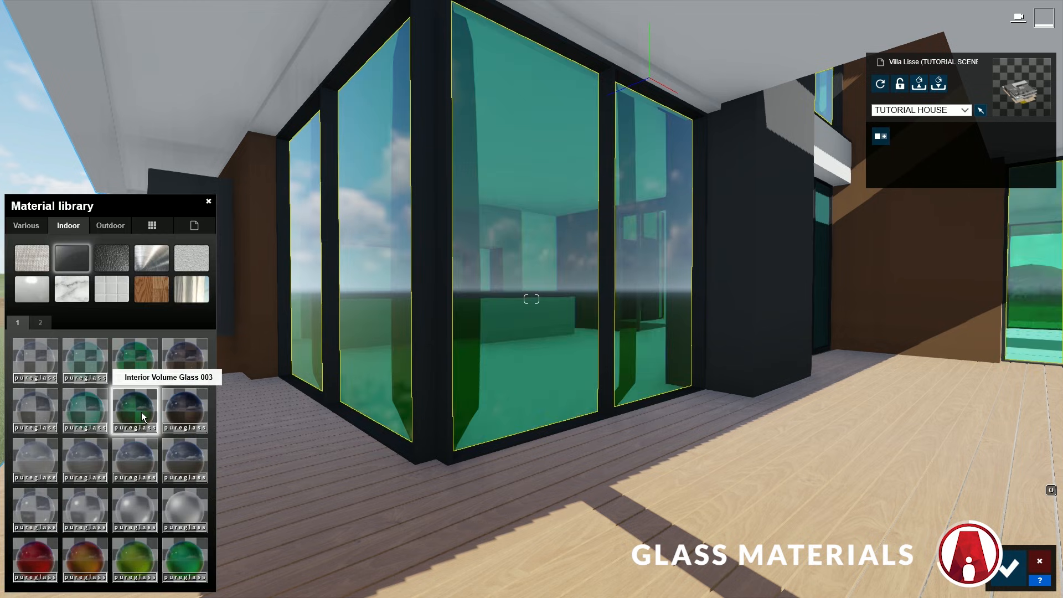
left_click(95, 467)
left_click(35, 357)
left_click(35, 357)
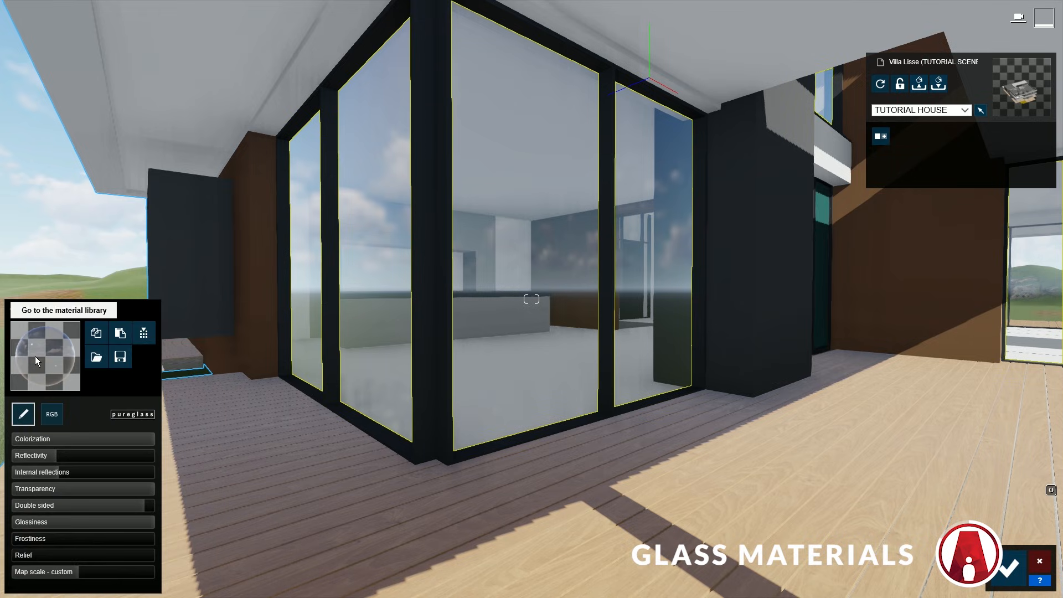
mouse_move(57, 456)
left_mouse_down()
mouse_move(112, 464)
mouse_move(65, 466)
left_mouse_up()
left_click_drag(45, 539, 11, 545)
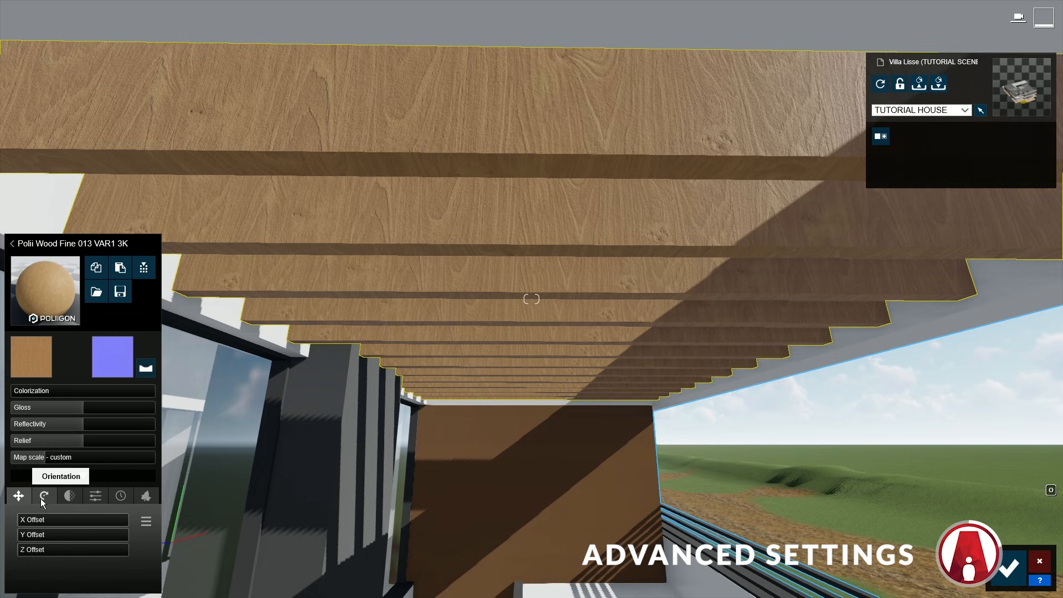
Step: Rotate the wood texture on the ceiling slats by setting its orientation Pitch to 90
left_click(19, 497)
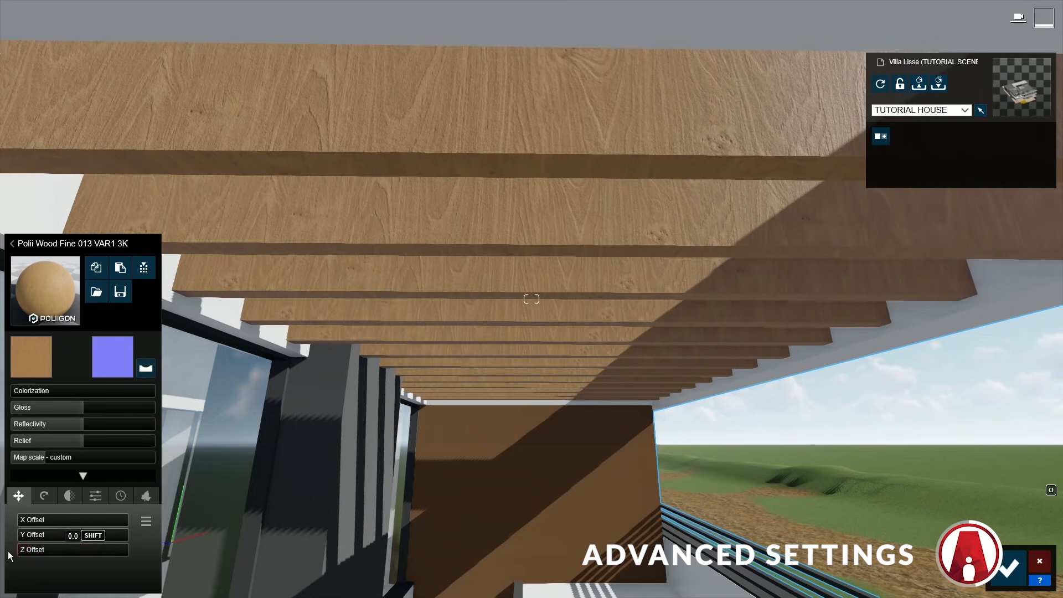
left_click(44, 497)
left_click_drag(38, 520, 58, 539)
double_click(58, 539)
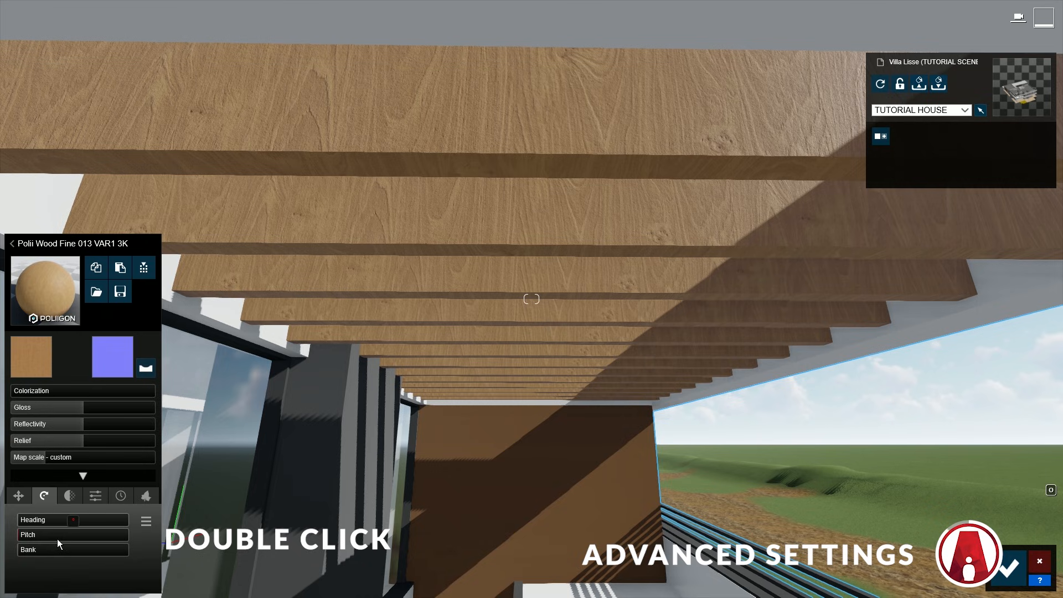
type("90")
key("Return")
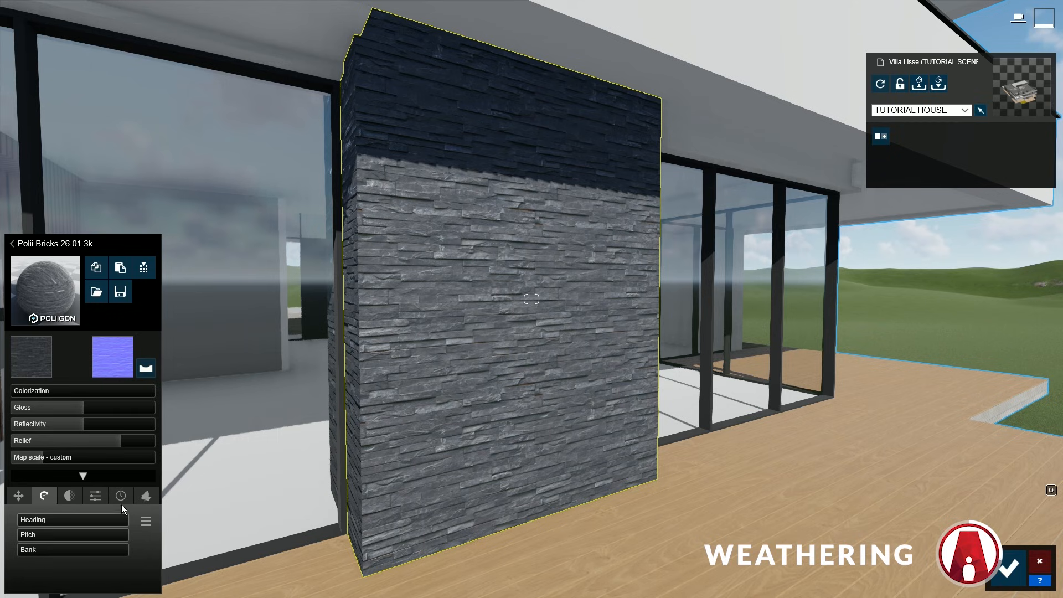
Step: Try Weathering at 0.4 on the stone brick wall and Wood weathering at 0.2 on the deck, returning each to 0
left_click(122, 497)
left_click(65, 521)
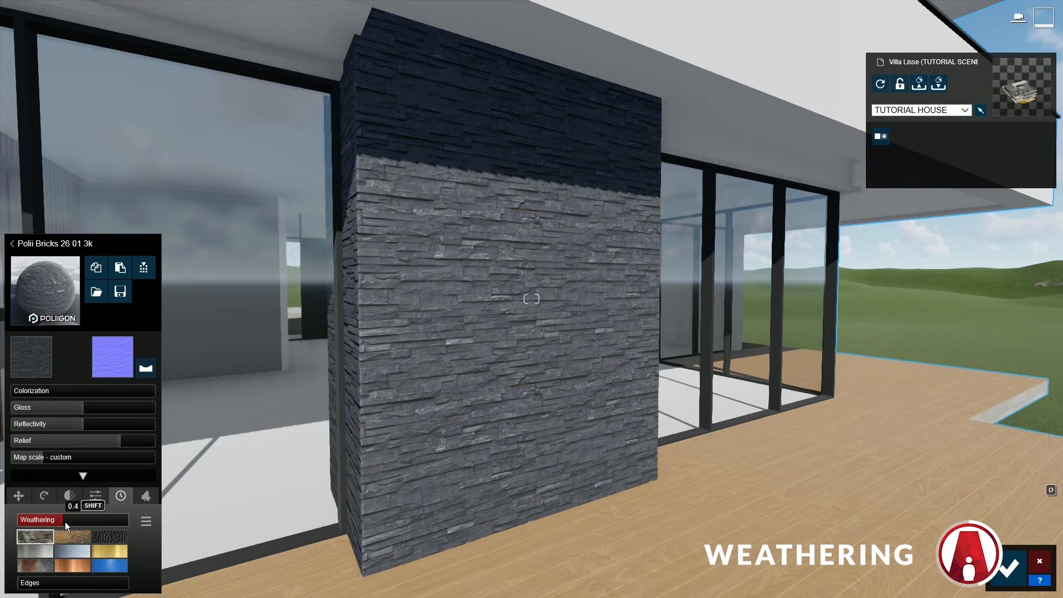
left_click_drag(87, 521, 20, 521)
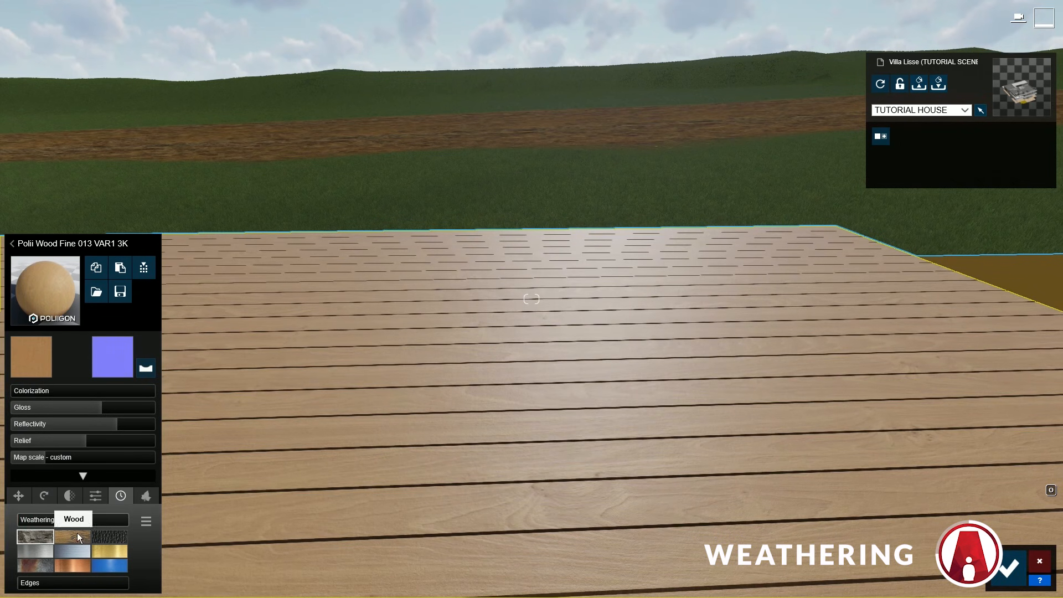
left_click(40, 521)
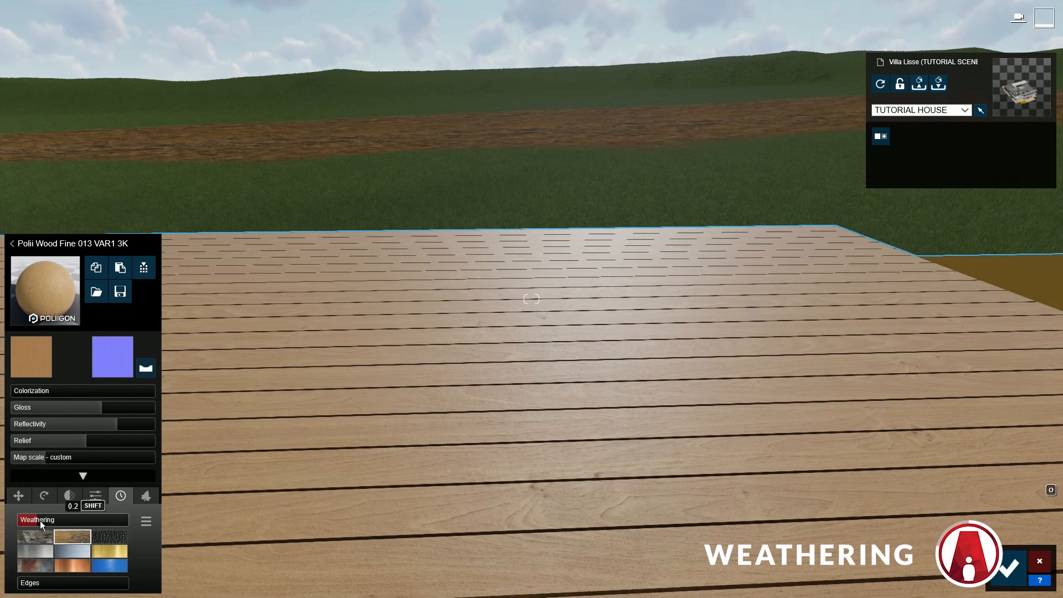
left_click_drag(40, 521, 2, 543)
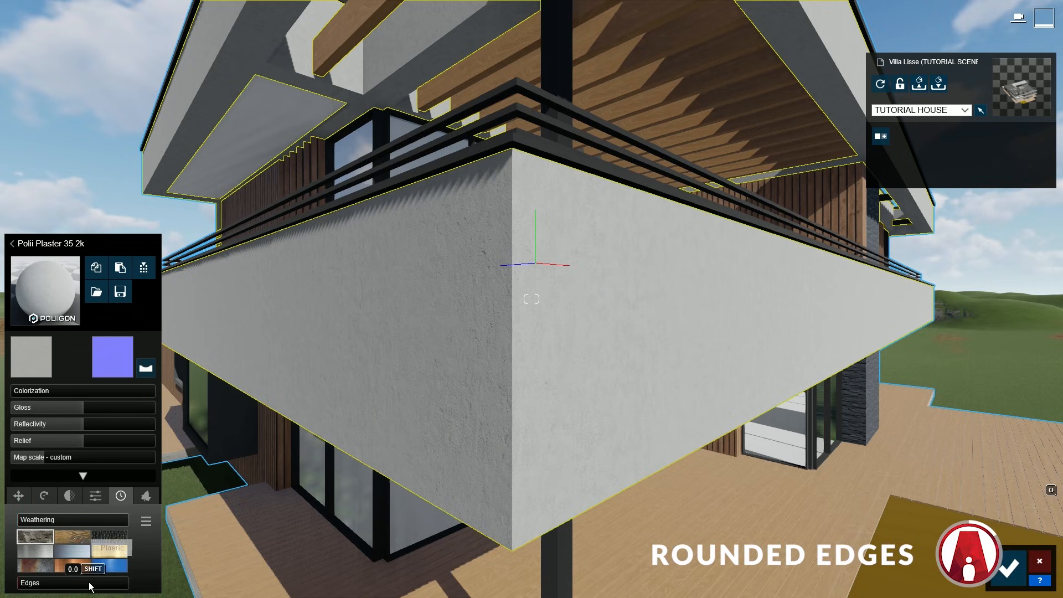
Step: Round the balcony's plaster corners with the Edges setting at 1.0, and reduce the rounding to about half
left_click_drag(24, 589, 169, 587)
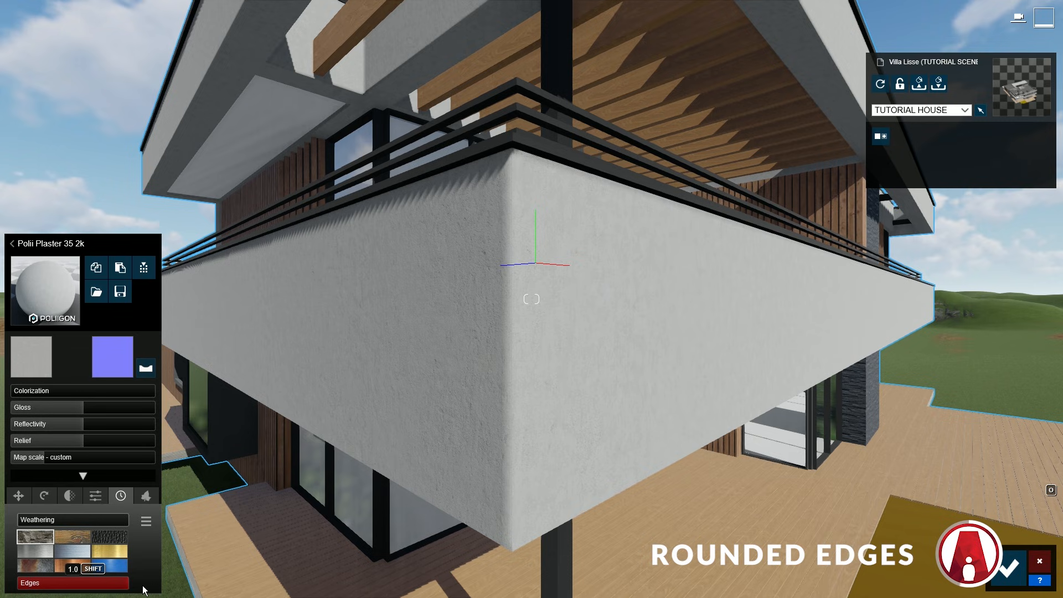
mouse_move(87, 590)
left_mouse_down()
mouse_move(14, 593)
mouse_move(69, 596)
left_mouse_up()
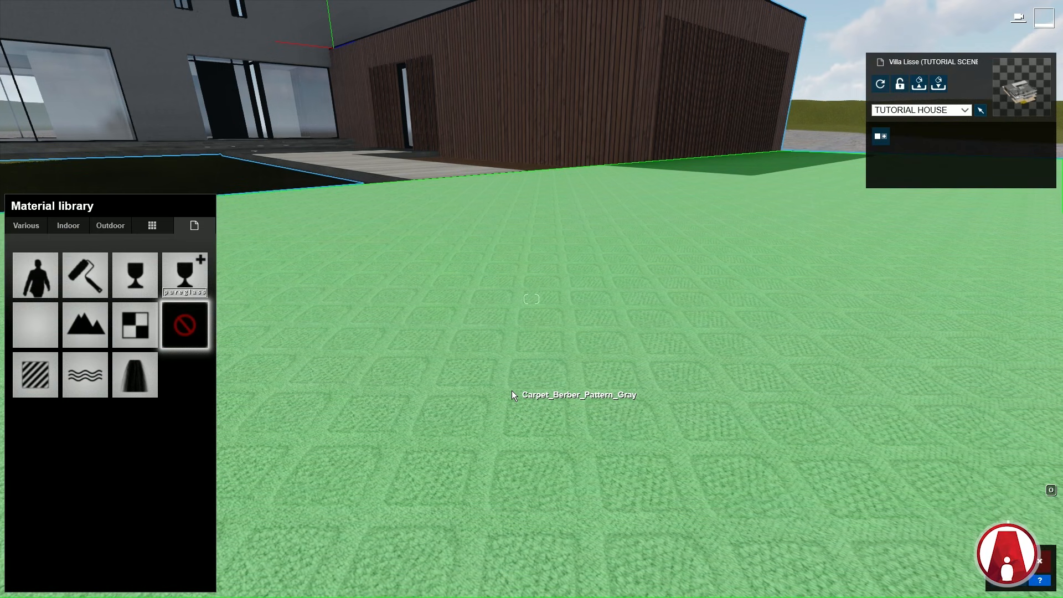
Step: Preview gravel materials such as Polii GroundGravel 009 2k on the carpet-textured ground surface and choose Polii GroundGravel 008 2k
left_click(25, 226)
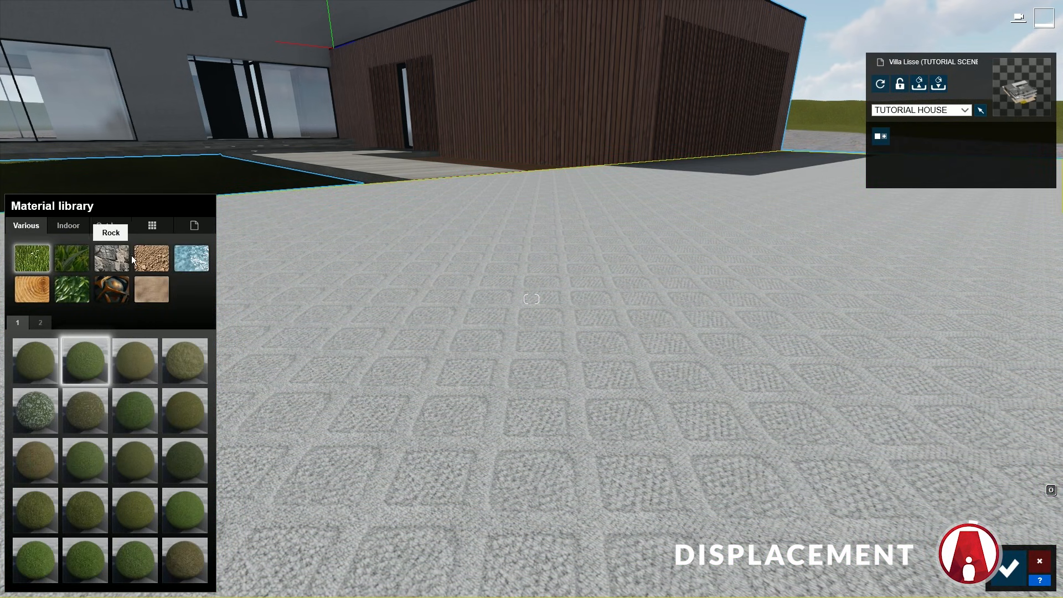
left_click(41, 323)
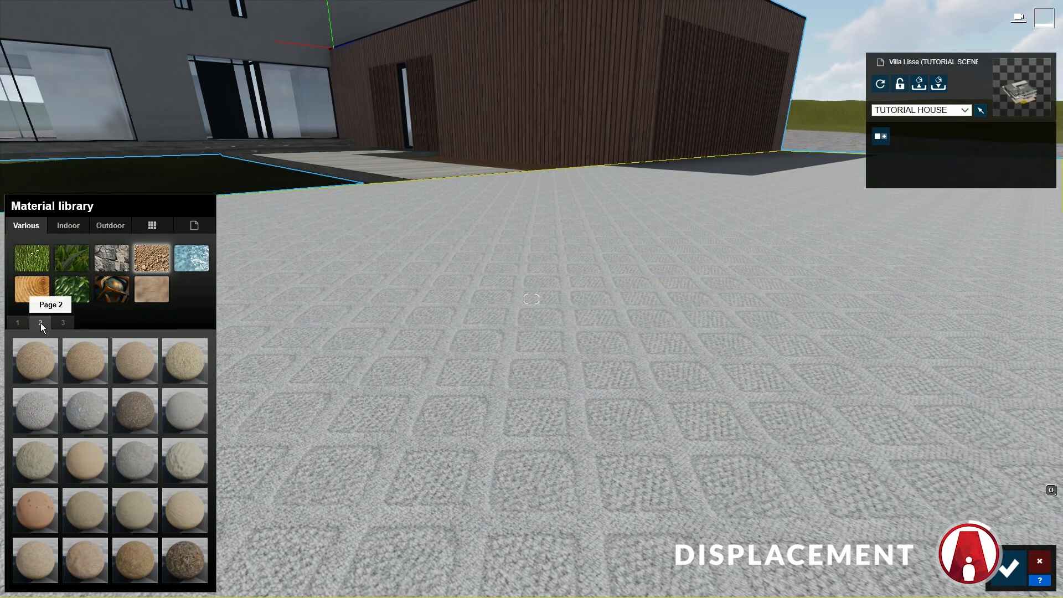
left_click(63, 323)
left_click(85, 417)
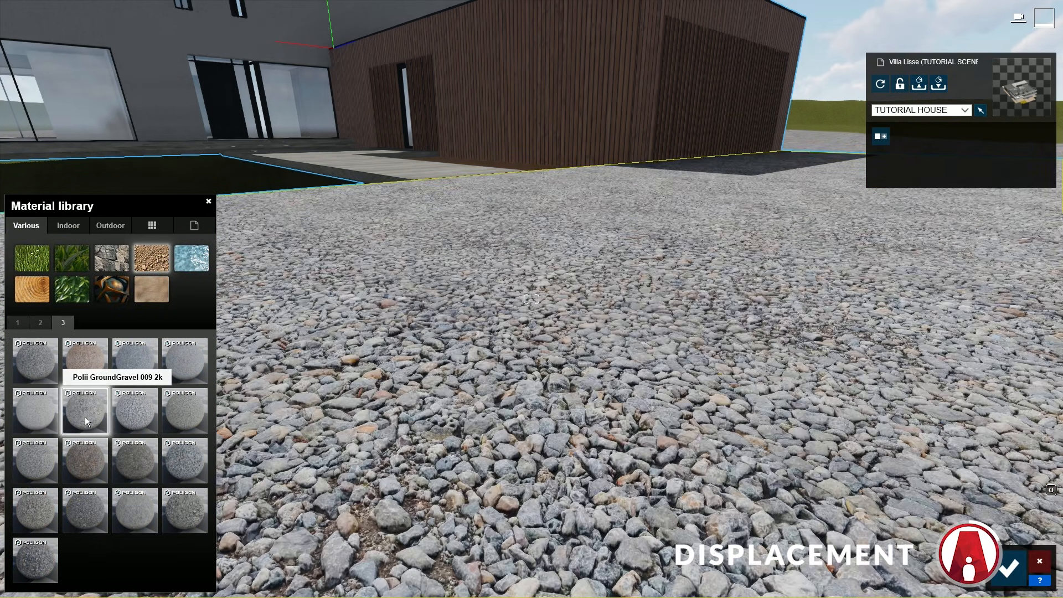
left_click(49, 474)
left_click(43, 417)
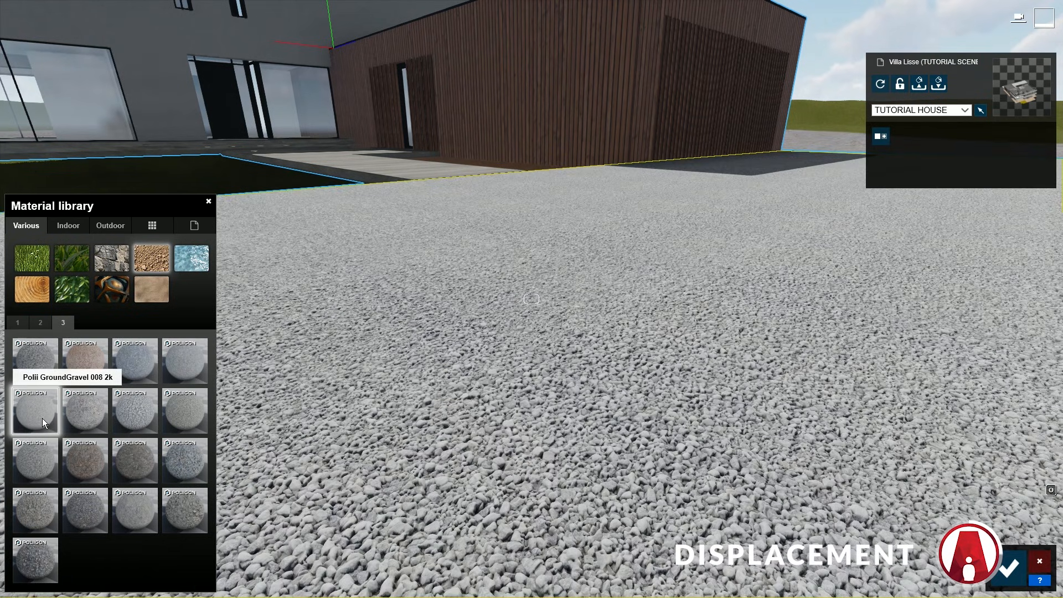
Step: Try Polii GroundGravel 008 2k with Displacement around 0.6 on the ground surface, viewing the stones up close
left_click(42, 417)
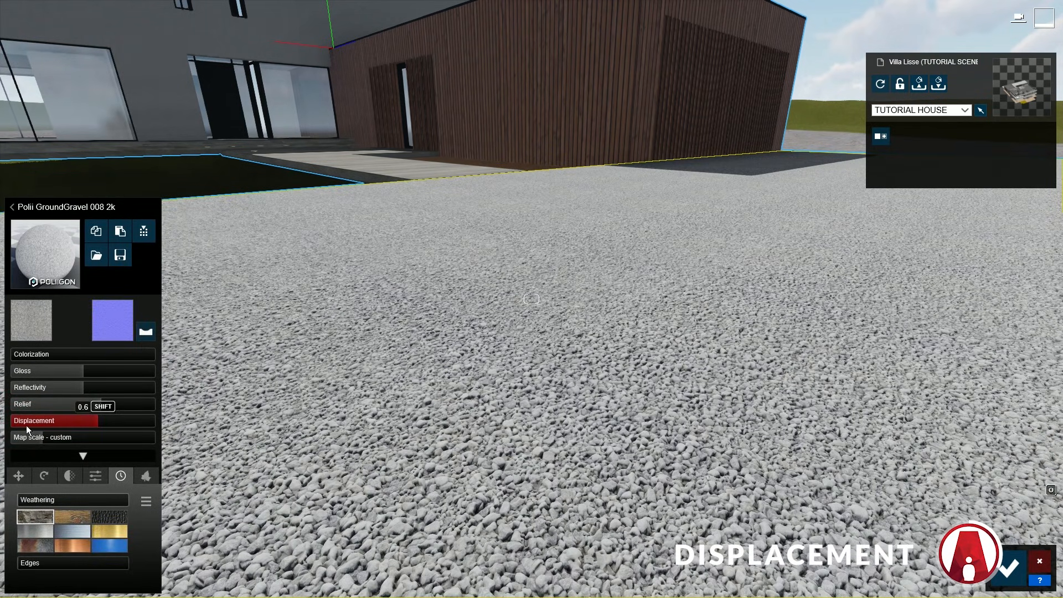
left_click(95, 420)
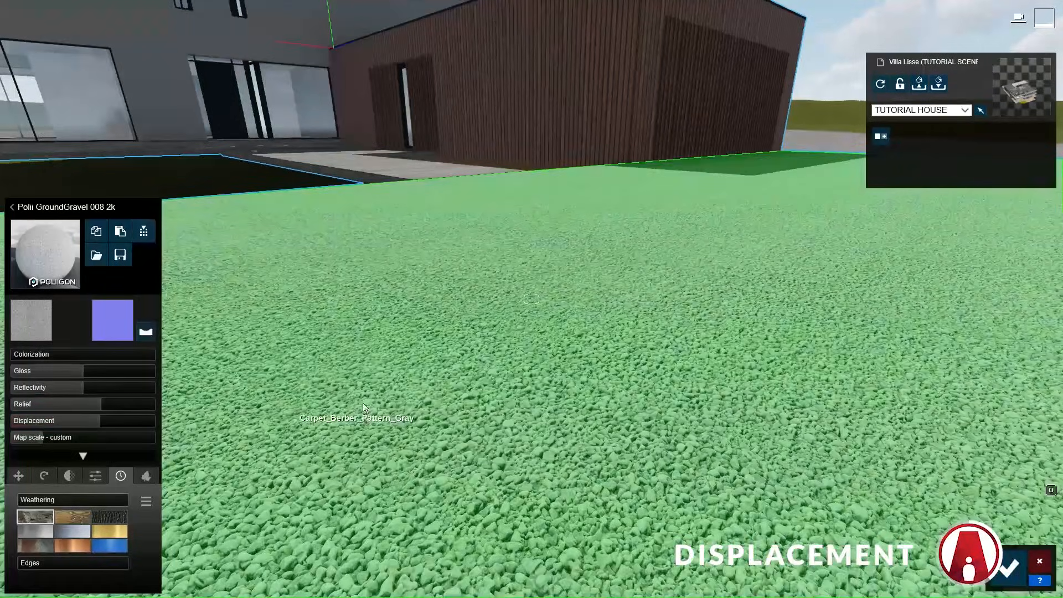
key("w")
right_click_drag(213, 410, 213, 430)
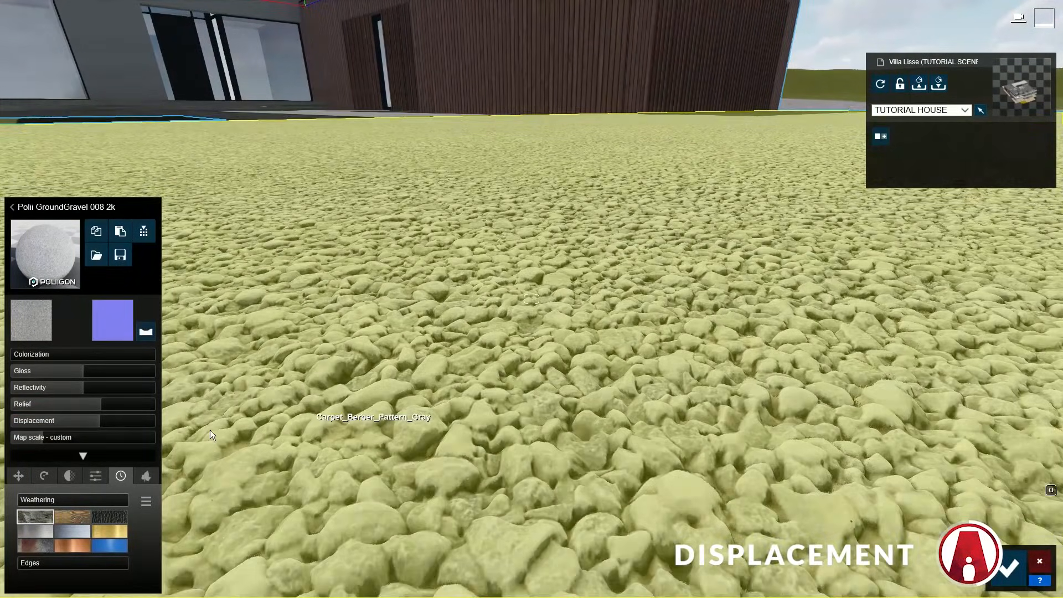
left_click_drag(47, 422, 91, 427)
Step: Try another gravel on the ground surface, and replace it with the outdoor brick material Polii BricksOld08 VAR1 2k
left_click(44, 250)
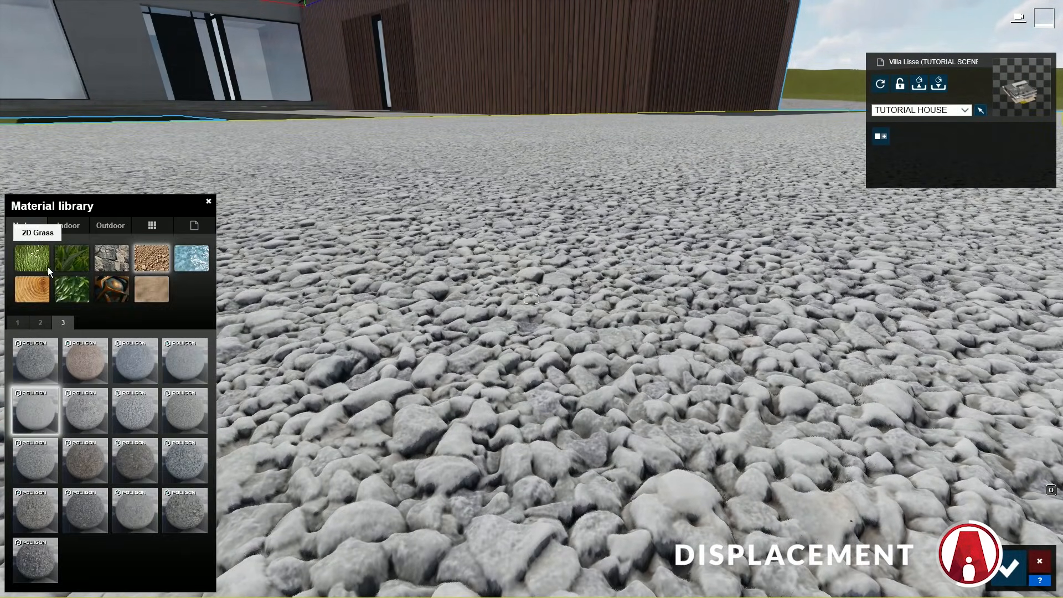
left_click(95, 418)
left_click(134, 457)
left_click(117, 225)
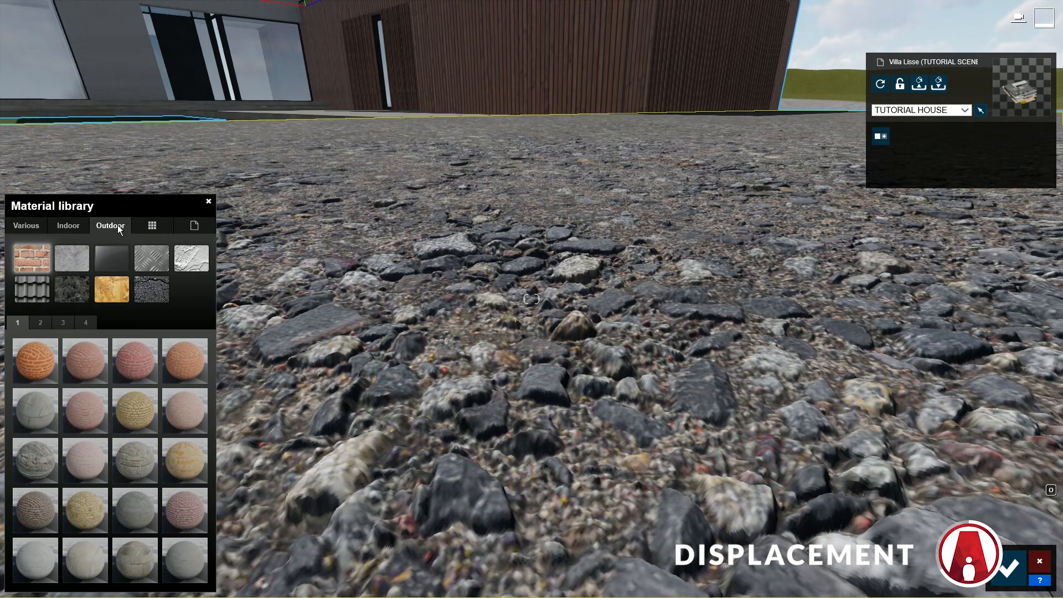
left_click(40, 323)
left_click(133, 556)
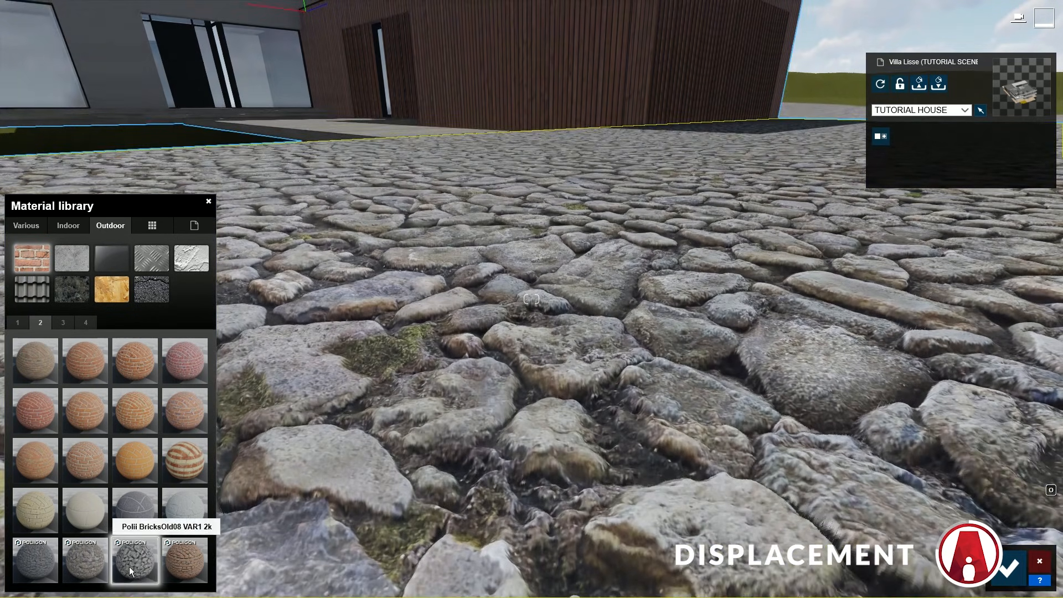
left_click(138, 564)
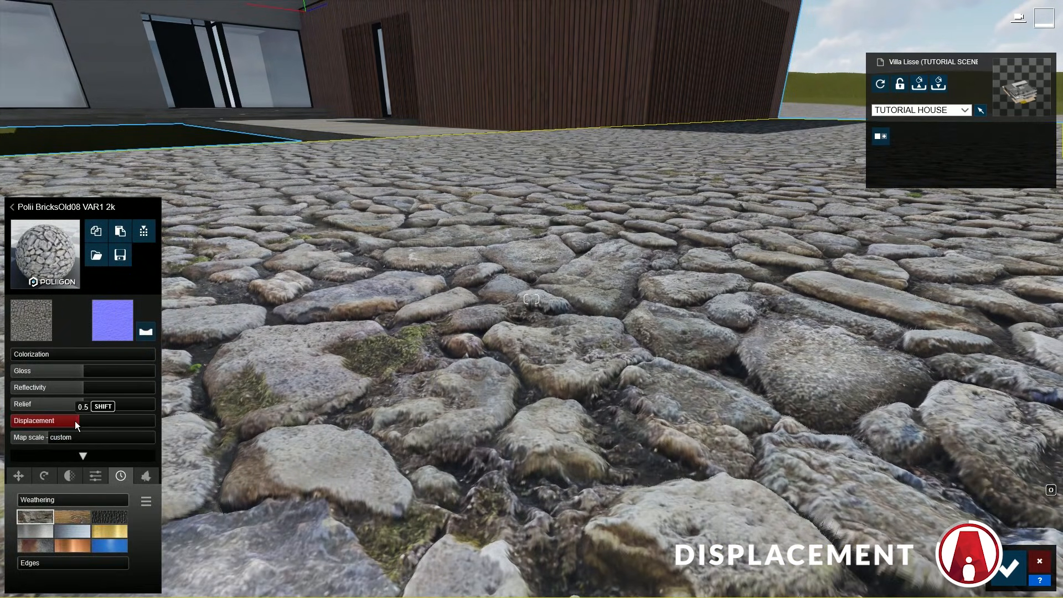
Step: Lower the cobblestone ground's Displacement to roughly a third of its range and save the material changes
mouse_move(75, 421)
left_mouse_down()
mouse_move(12, 421)
mouse_move(72, 422)
left_mouse_up()
key("a")
right_click_drag(256, 421, 399, 449)
mouse_move(62, 424)
left_mouse_down()
mouse_move(15, 434)
mouse_move(179, 440)
mouse_move(63, 437)
left_mouse_up()
right_click_drag(302, 336, 371, 277)
key("a")
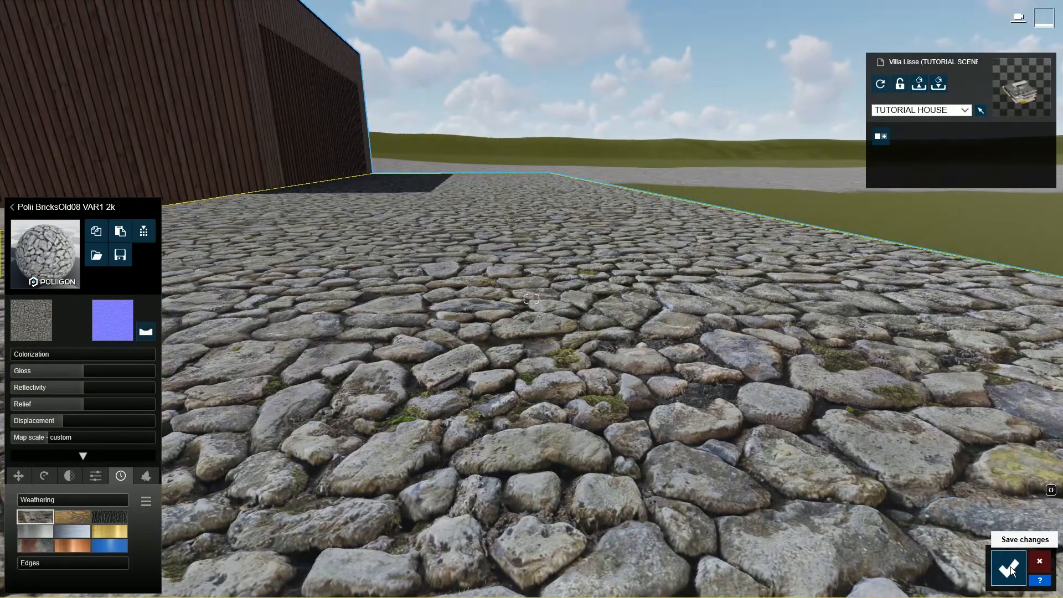
left_click(1008, 568)
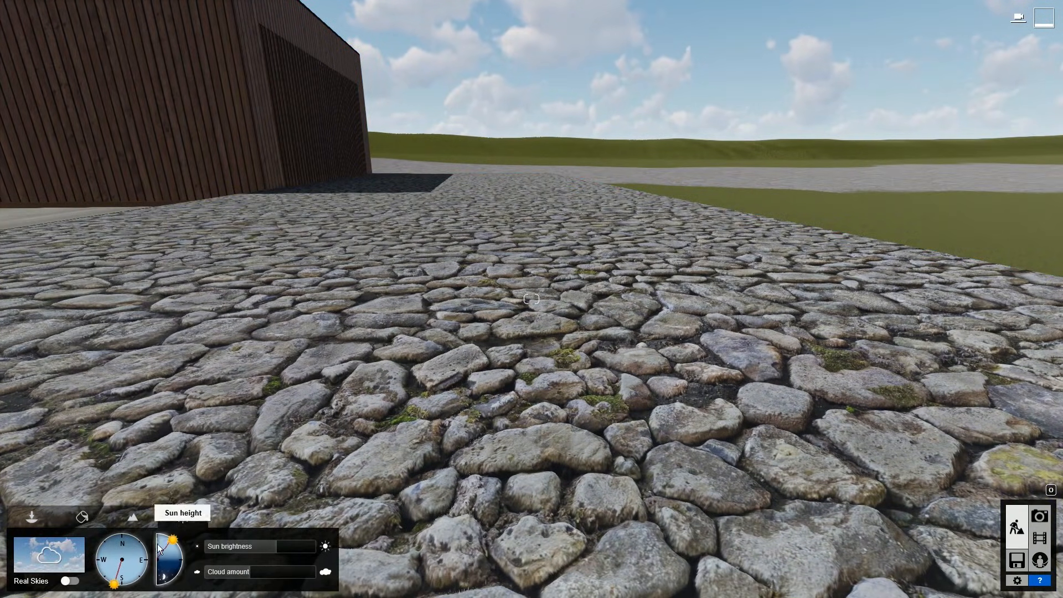
Step: Vary the sun direction and sun height to see how light and shadow play over the displaced stone ground
left_click_drag(115, 583, 196, 535)
left_click_drag(174, 540, 184, 557)
left_click_drag(146, 552, 102, 551)
left_click_drag(182, 558, 178, 541)
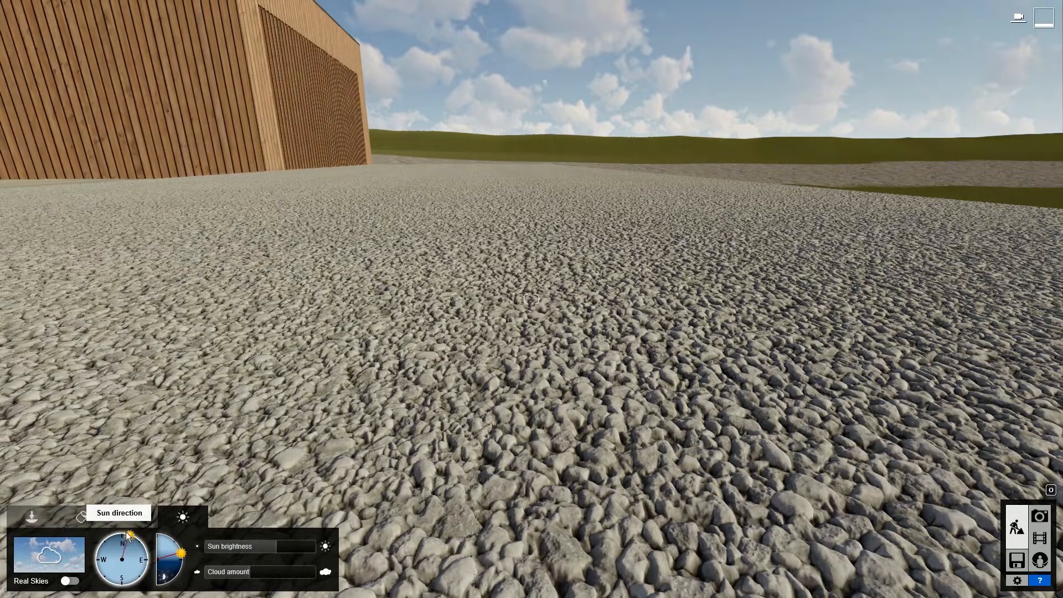
left_click_drag(106, 545, 70, 538)
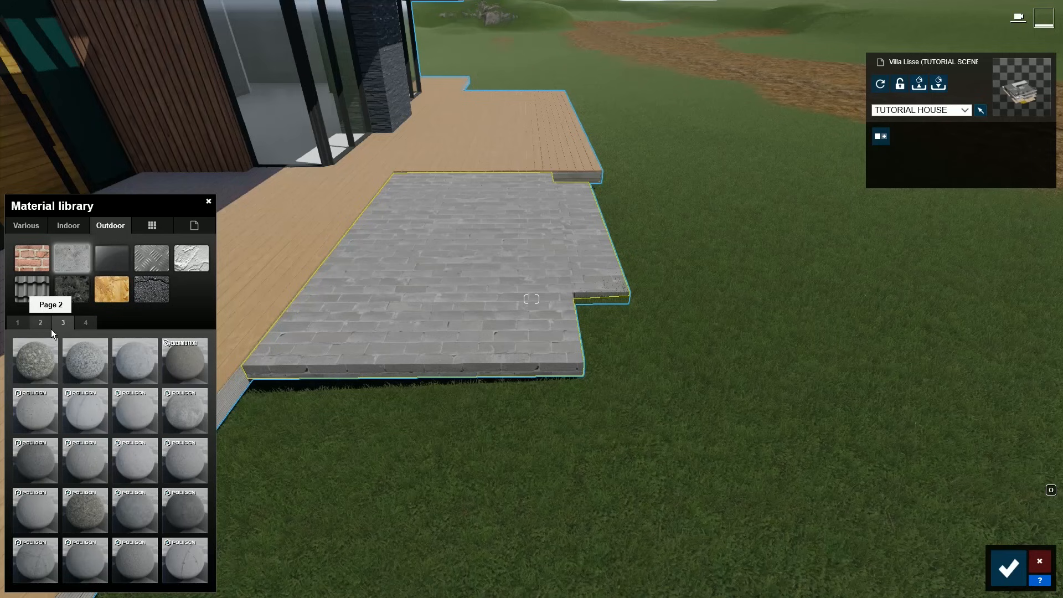
Step: Try concrete materials on the slab beside the deck, choose Polii Concrete 010 VAR1 2K and save the changes
left_click(45, 417)
left_click(133, 372)
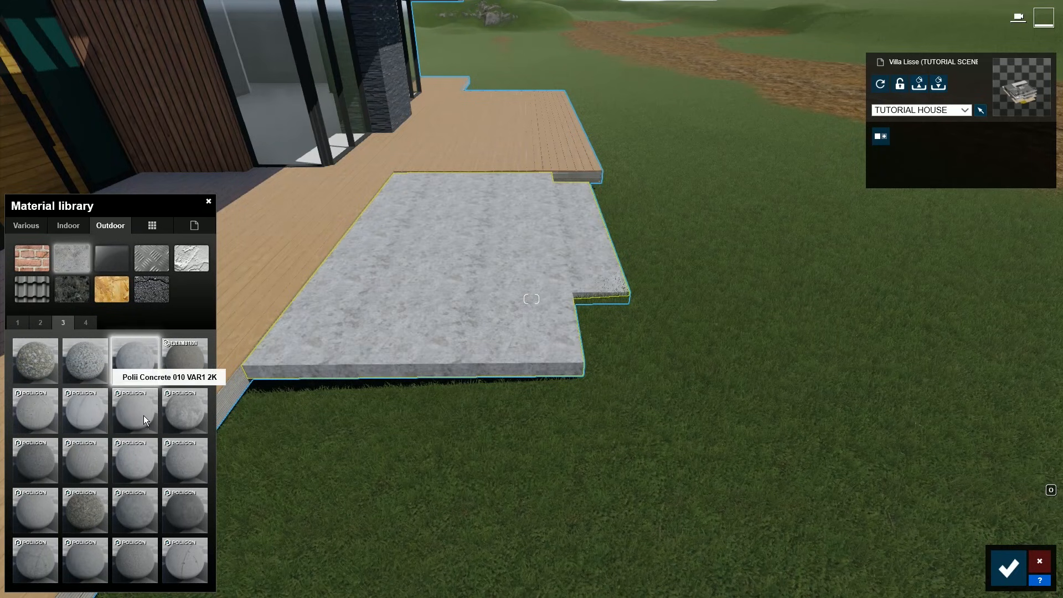
left_click(144, 416)
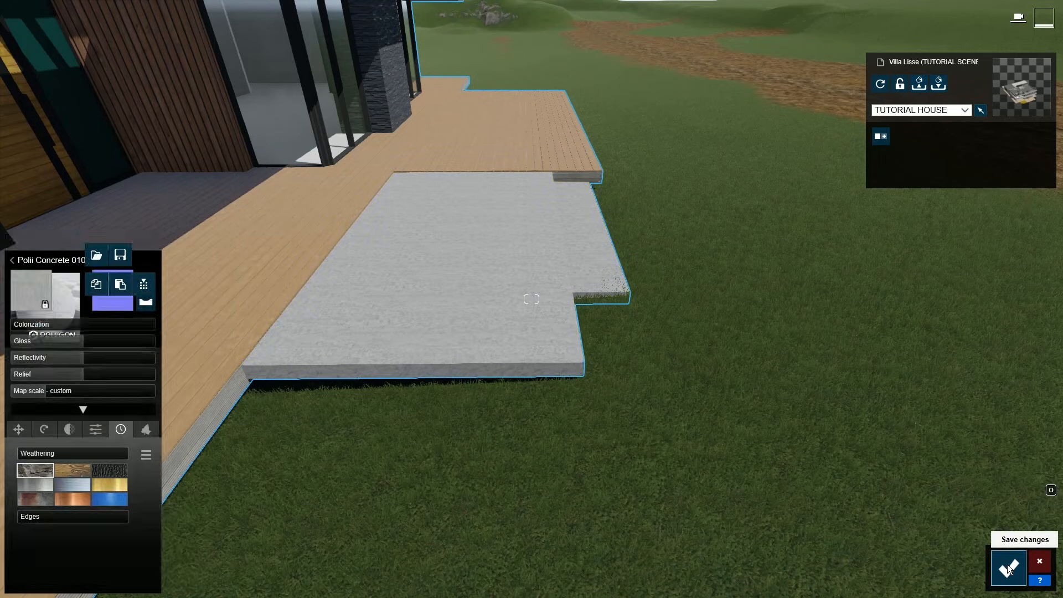
left_click(1008, 568)
Step: Return to placing objects, hide the TUTORIAL HOUSE layer and show the FINISHED HOUSE layer
left_click(30, 527)
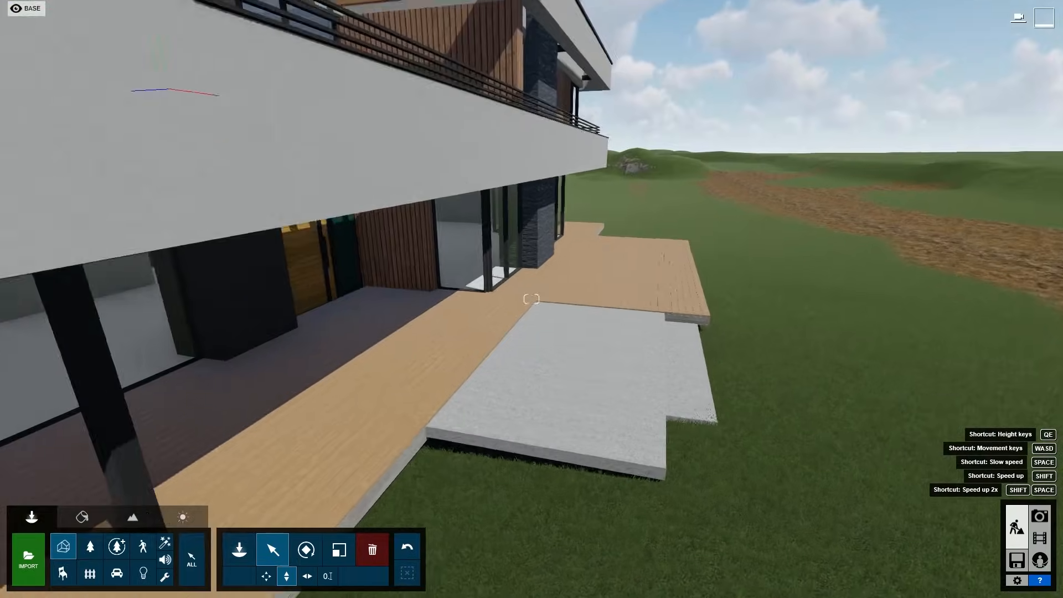
key("s")
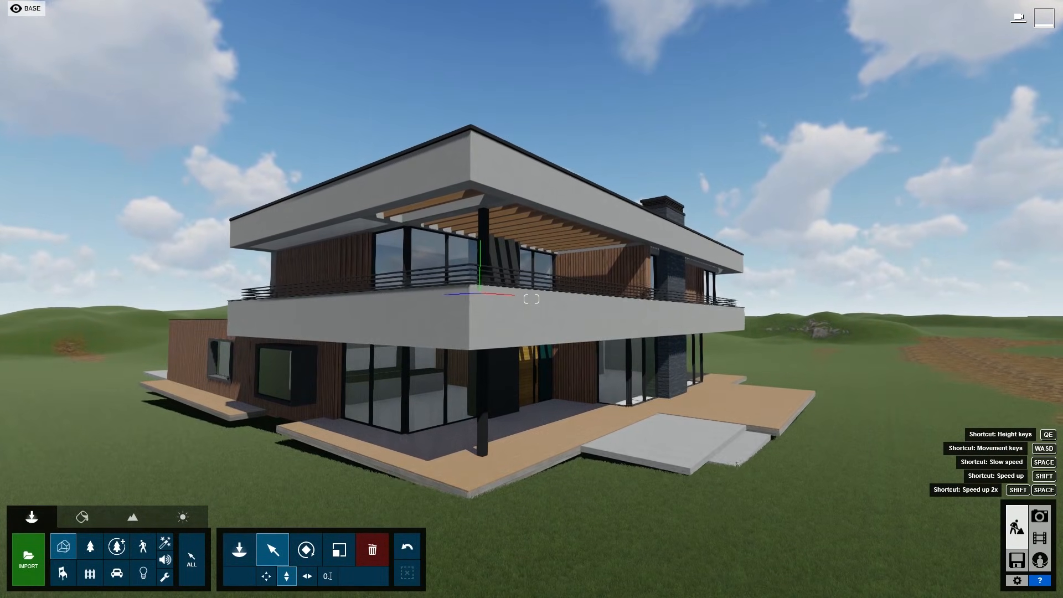
mouse_move(111, 10)
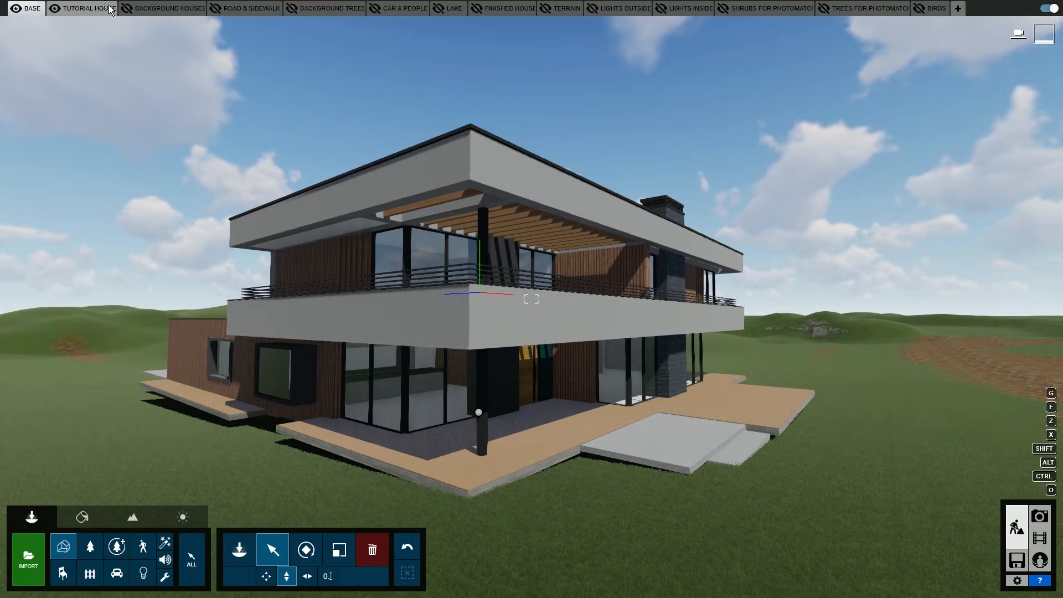
left_click(55, 8)
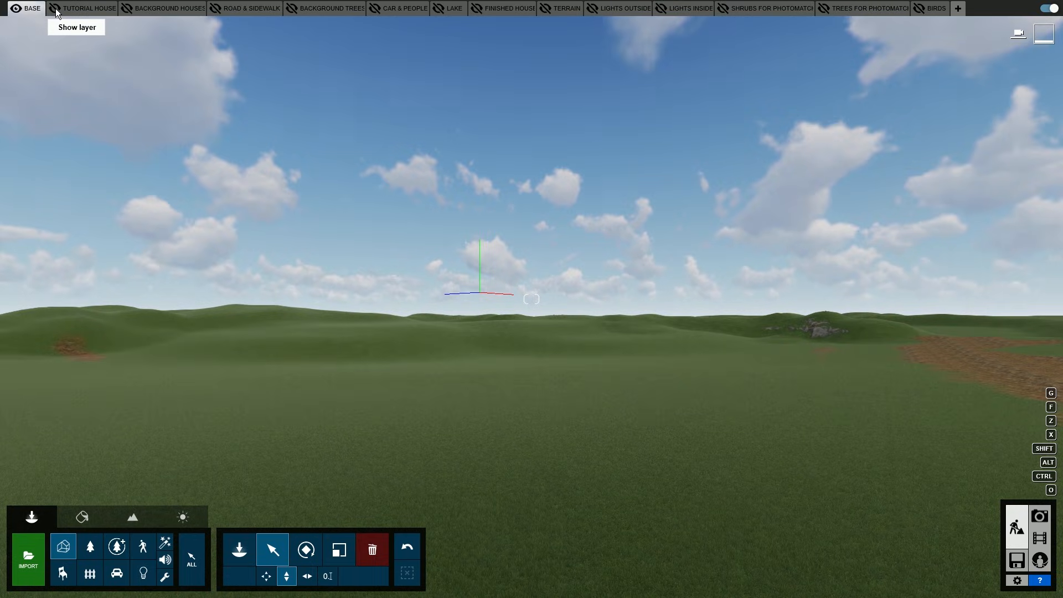
left_click(477, 8)
key("s")
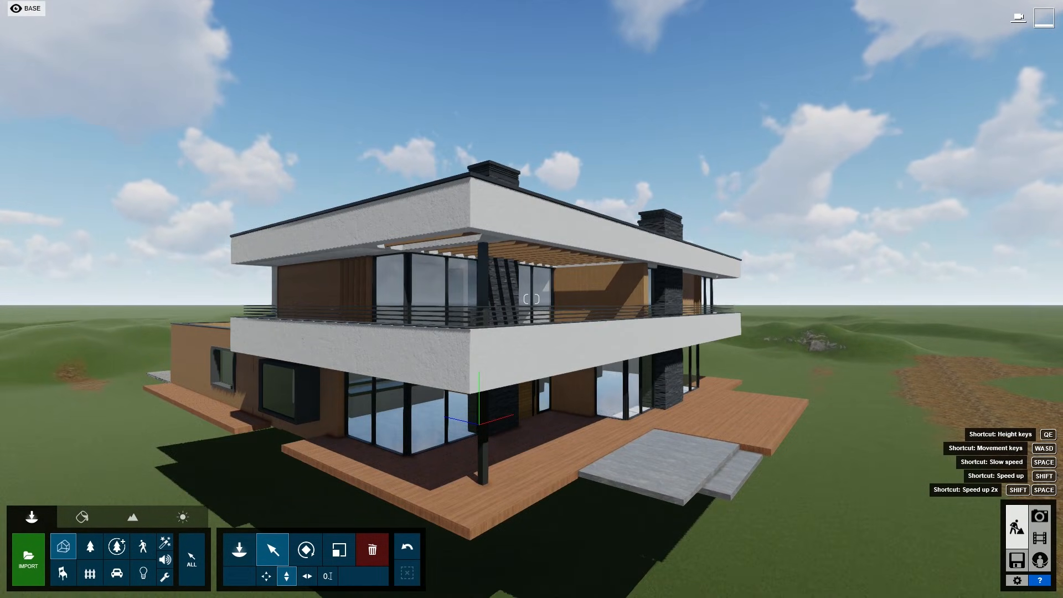
right_click_drag(489, 51, 489, 68)
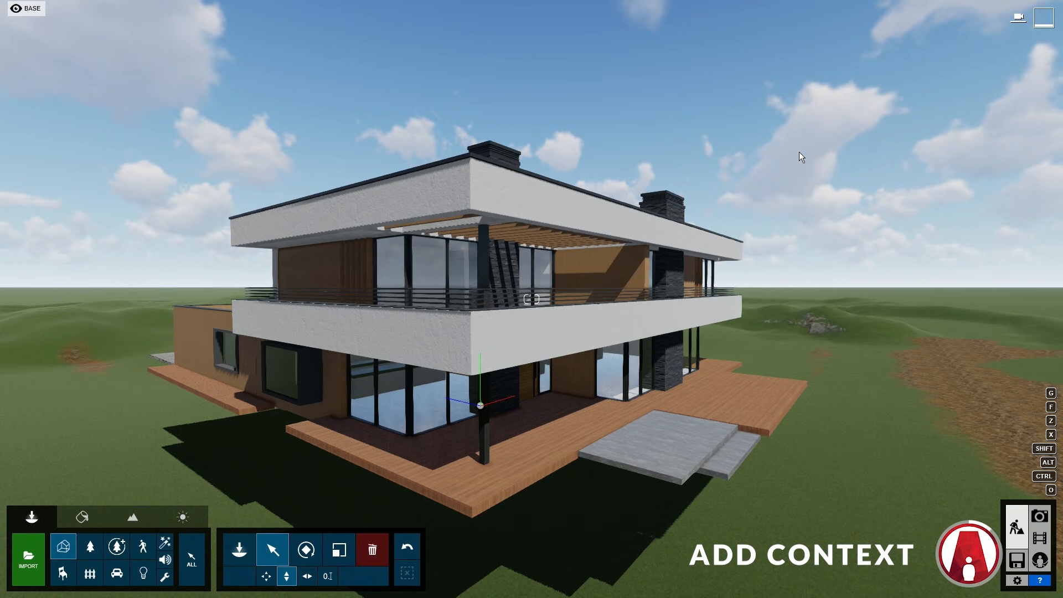
Step: Show the TERRAIN and ROAD & SIDEWALK layers to add context around the finished house
mouse_move(667, 7)
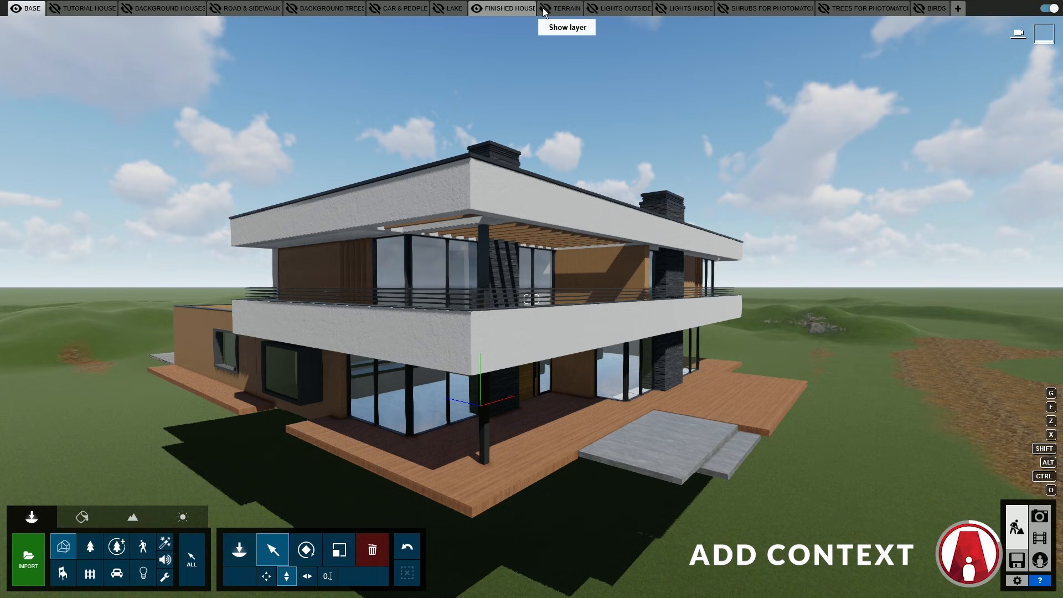
left_click(546, 9)
key("s")
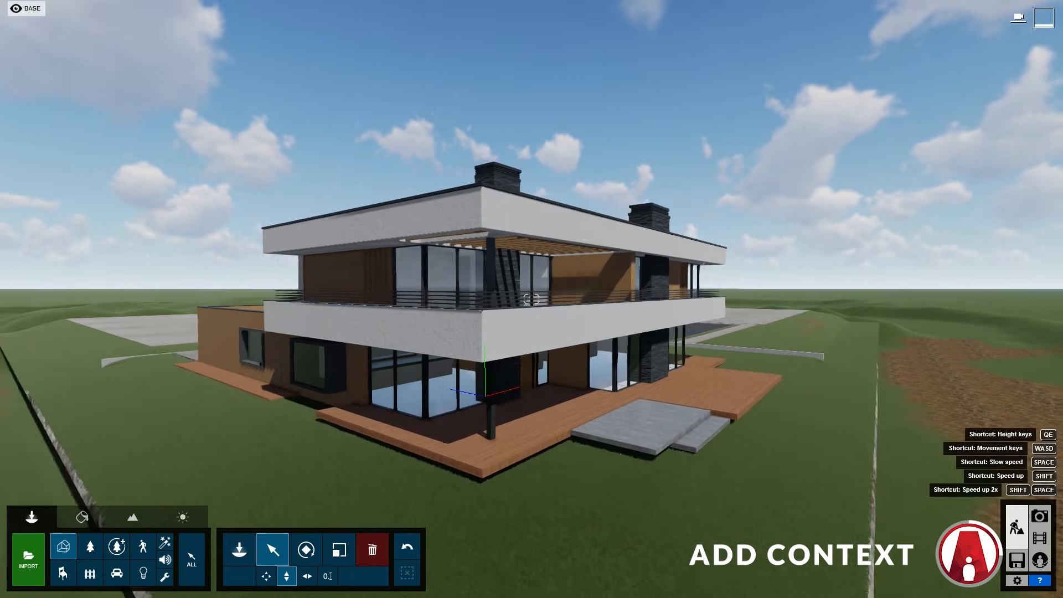
key("d")
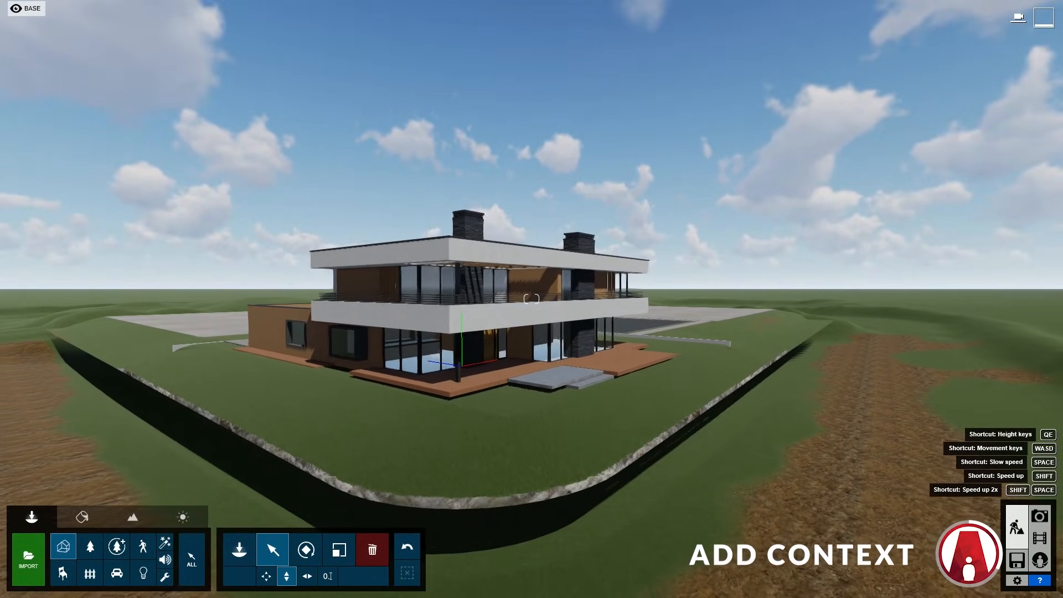
mouse_move(248, 25)
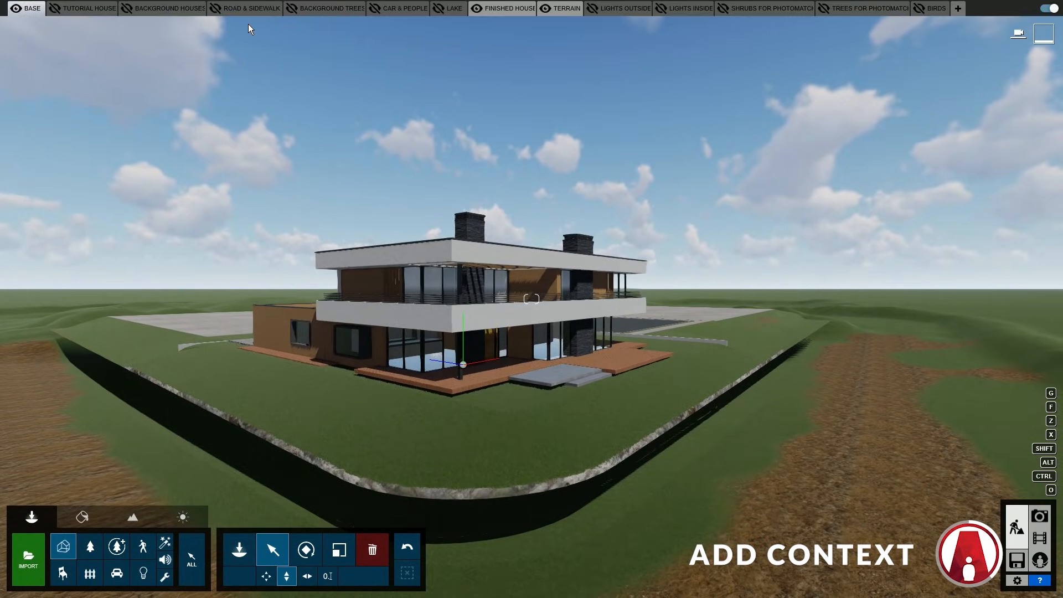
left_click(216, 9)
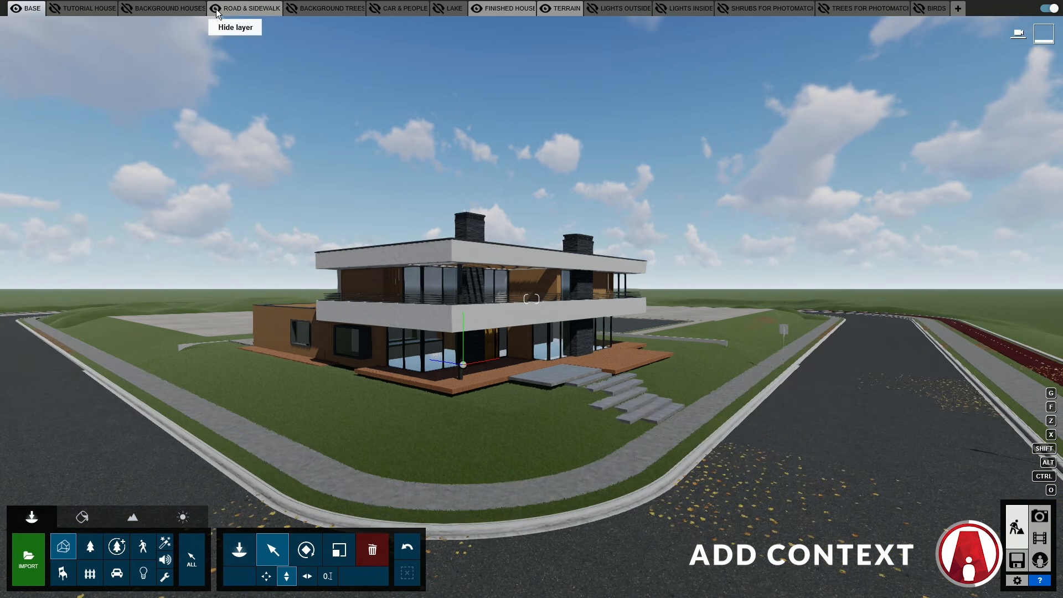
Step: Select the base terrain and the road model in turn to identify them as separate imported objects
left_click(341, 428)
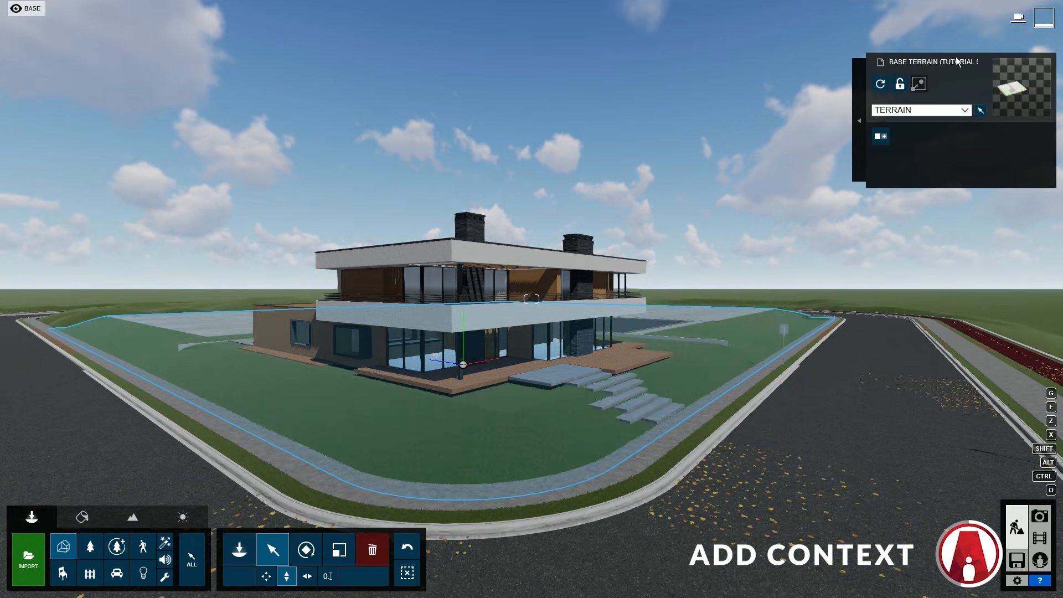
left_click(596, 504)
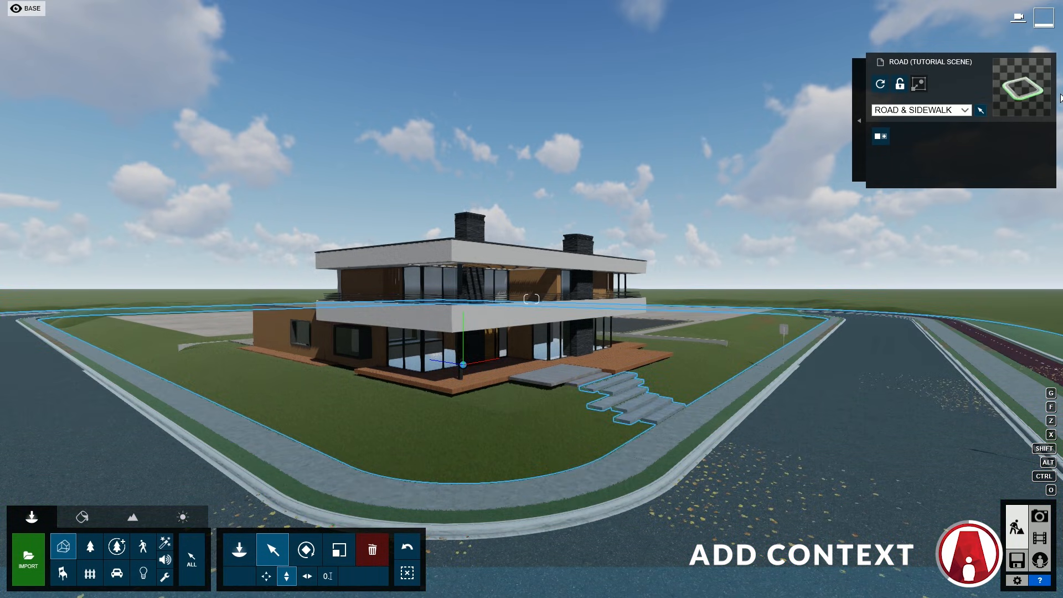
Step: Open the front lawn's material on the base terrain, reset it to the original and assign the Landscape material again
key("w")
right_click_drag(554, 355, 538, 459)
left_click(132, 518)
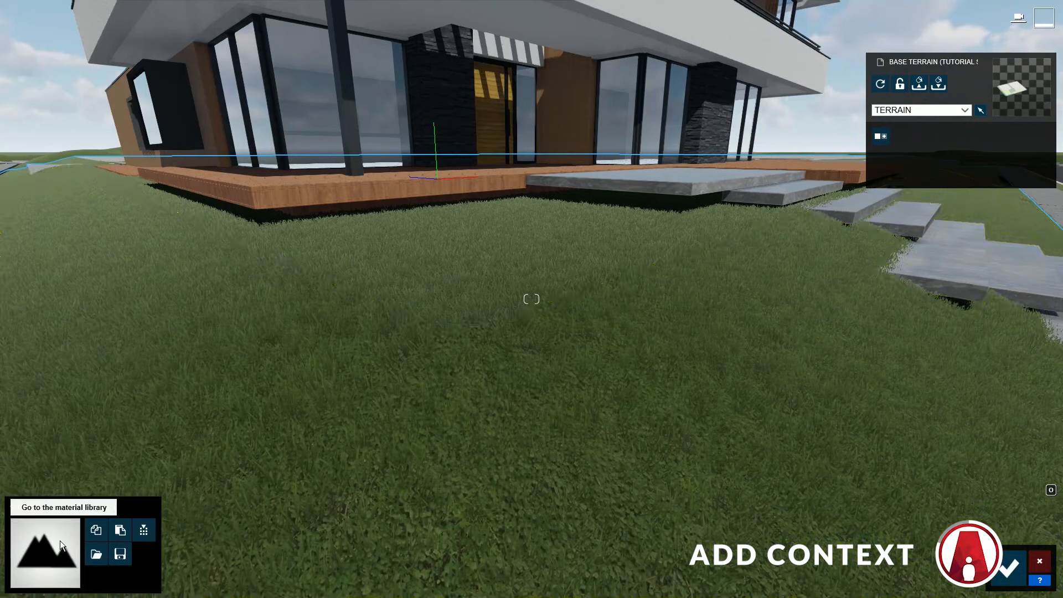
left_click(60, 541)
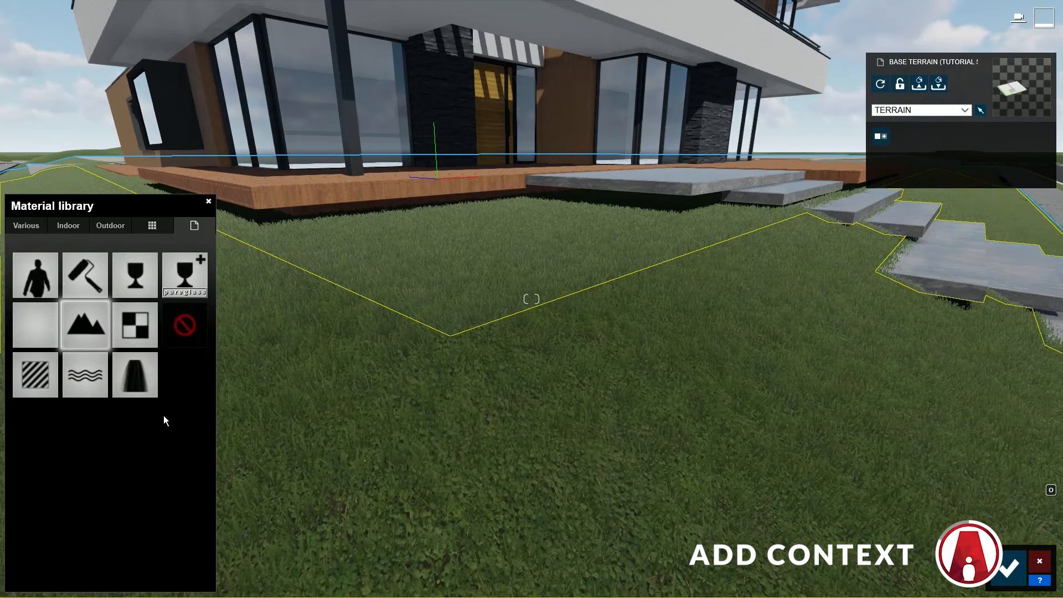
left_click(178, 332)
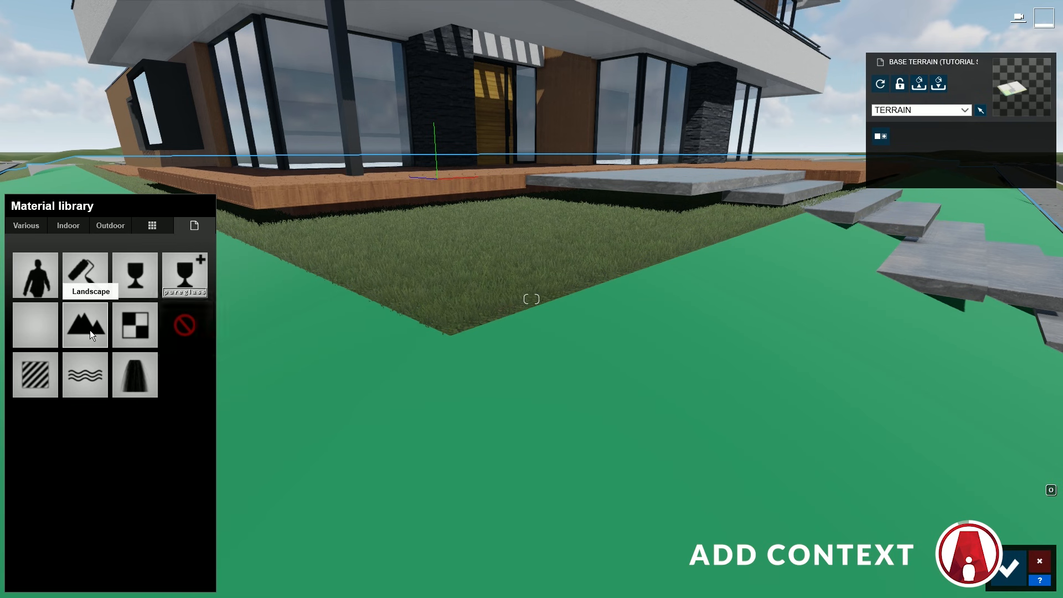
left_click(90, 330)
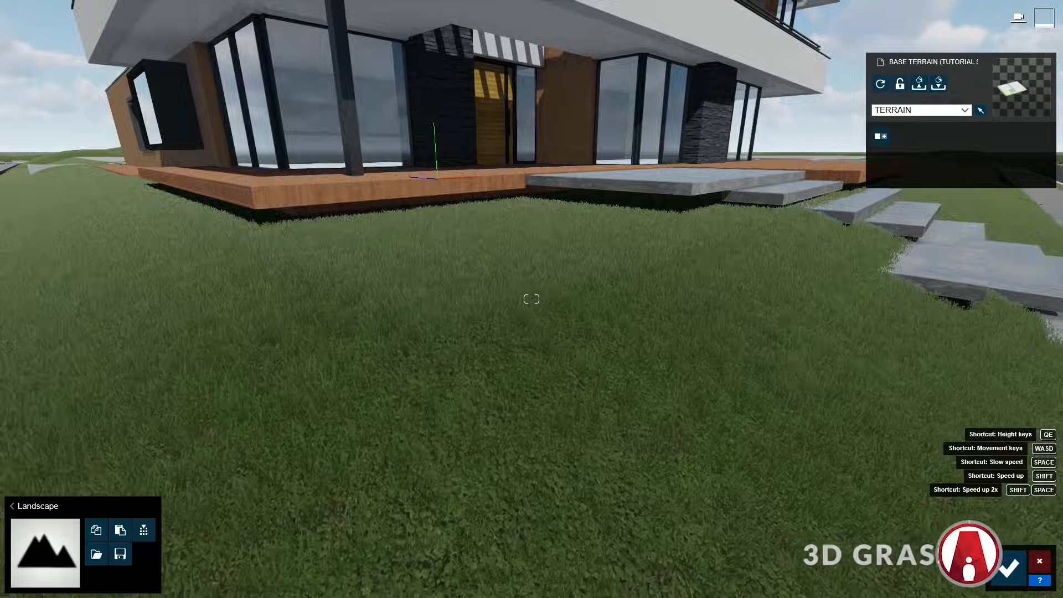
Step: Open the material library for the lawn behind the house and apply the first 3D grass preset
key("s")
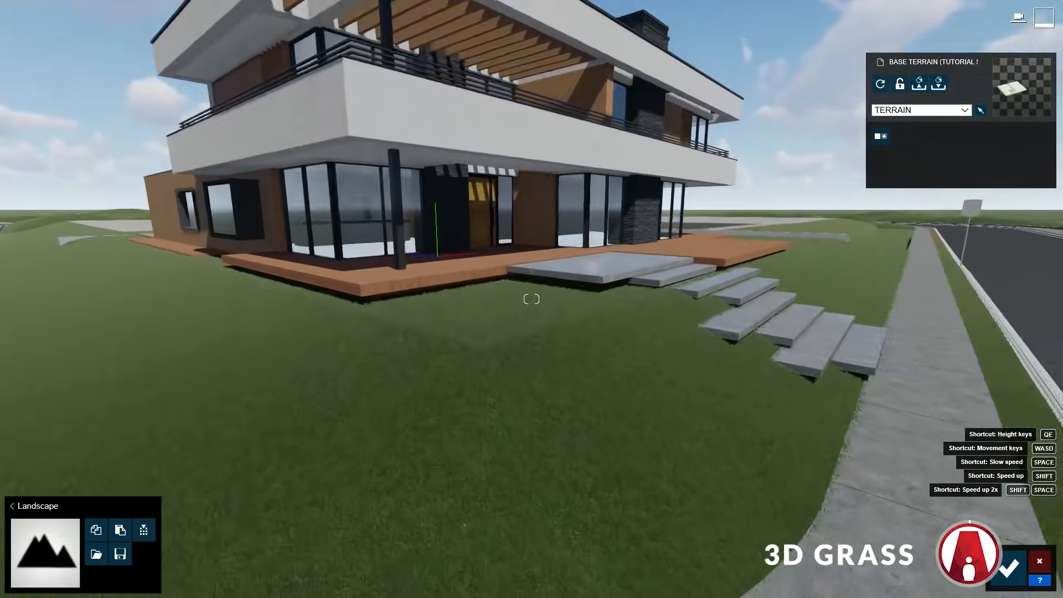
key("q")
key("w")
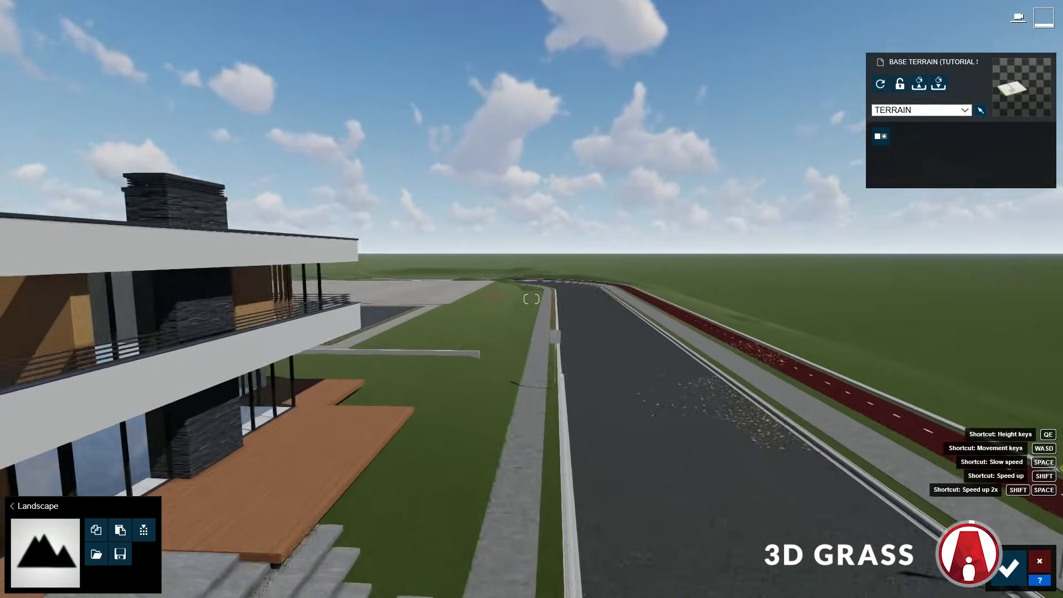
key("d")
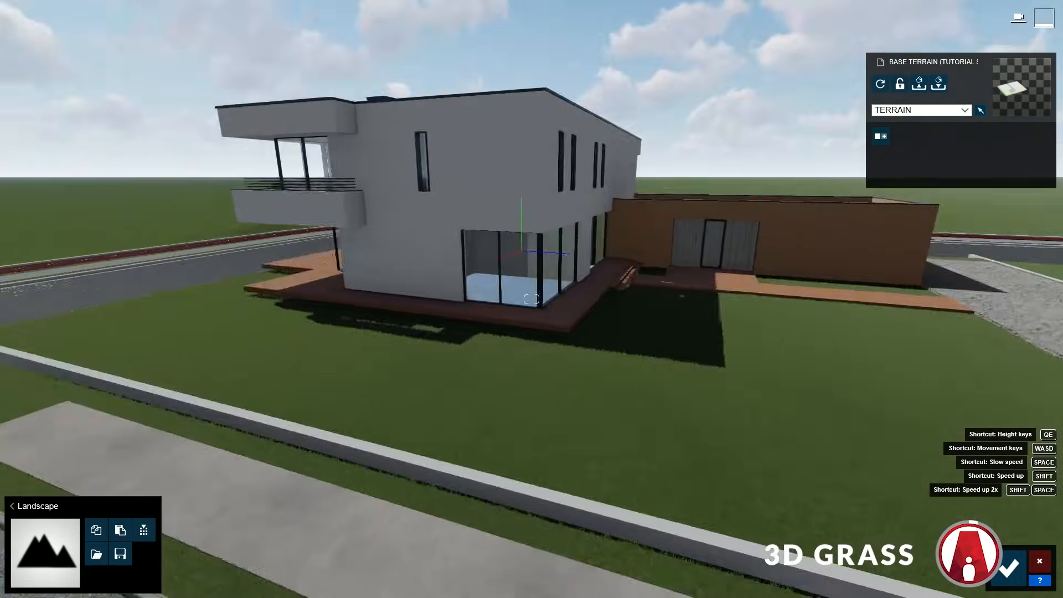
key("w")
key("s")
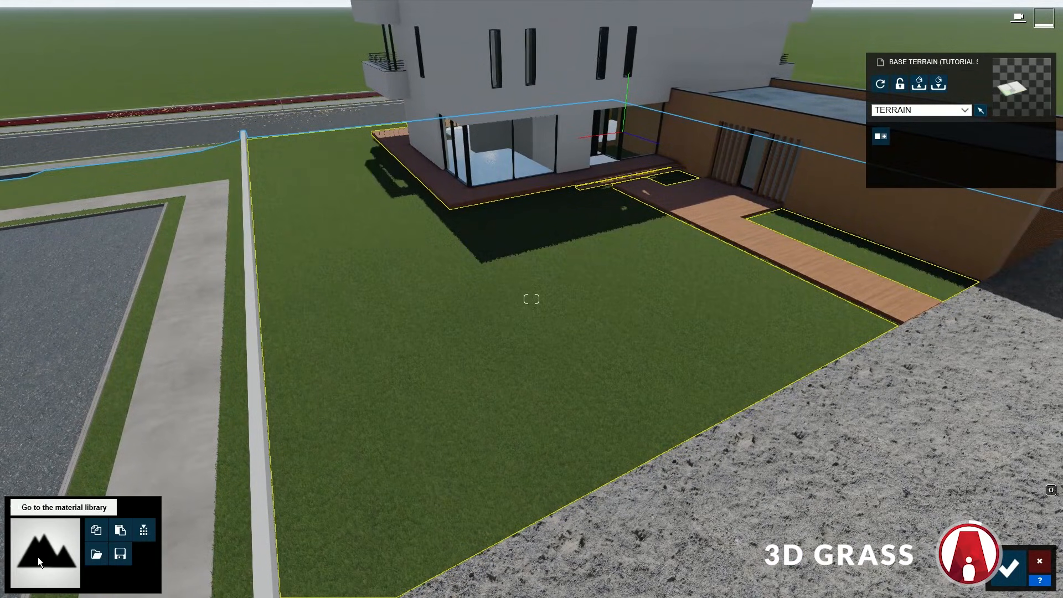
left_click(38, 557)
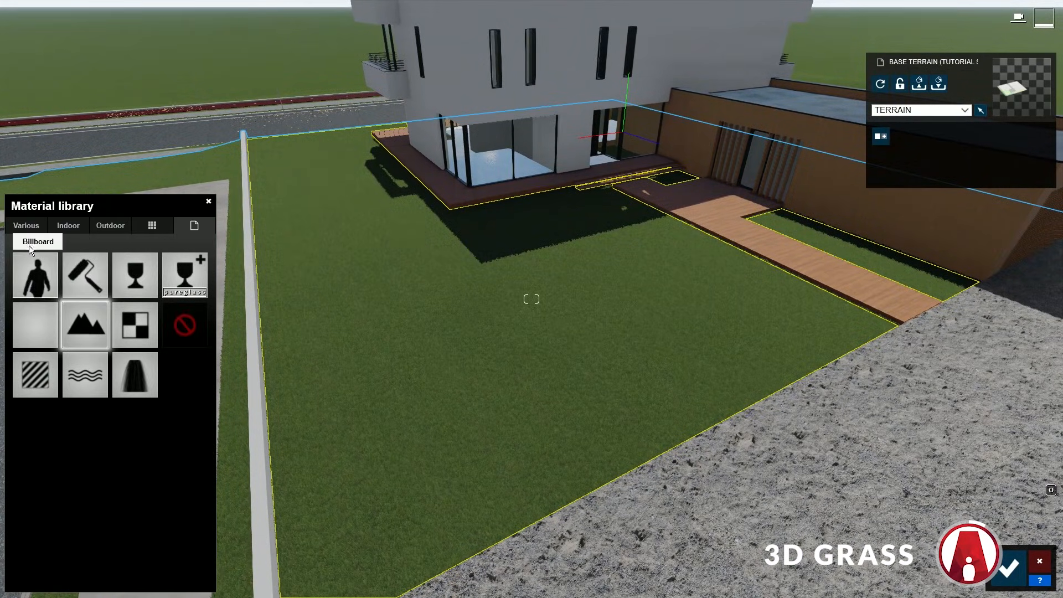
left_click(25, 224)
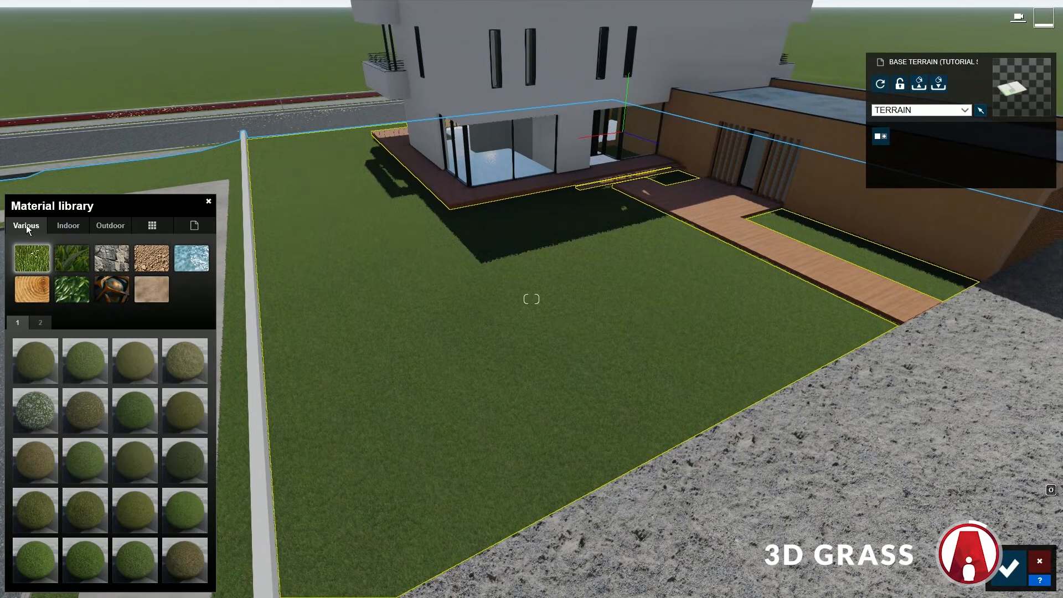
left_click(78, 258)
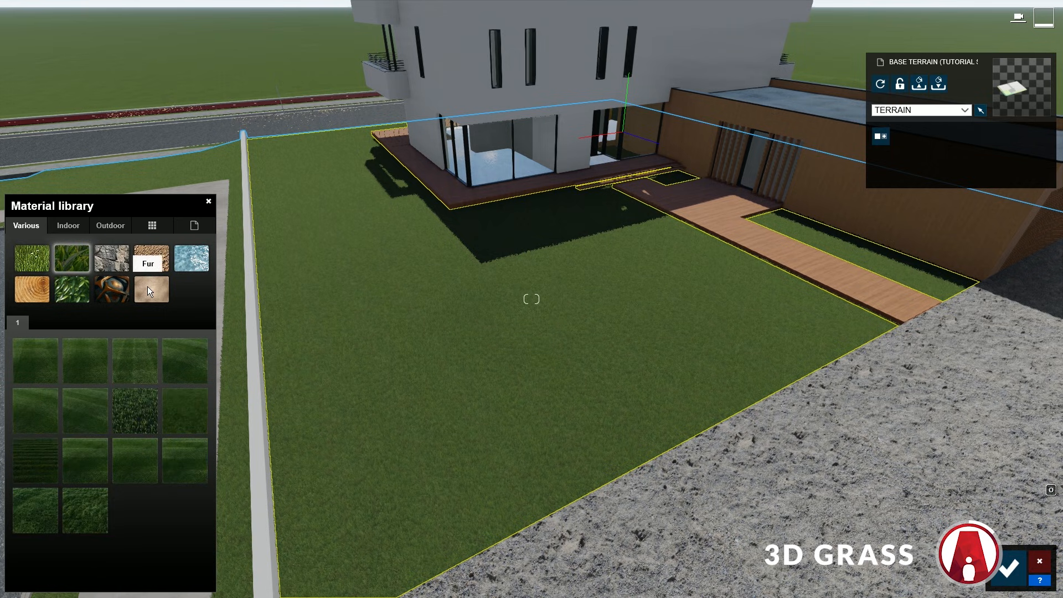
left_click(38, 360)
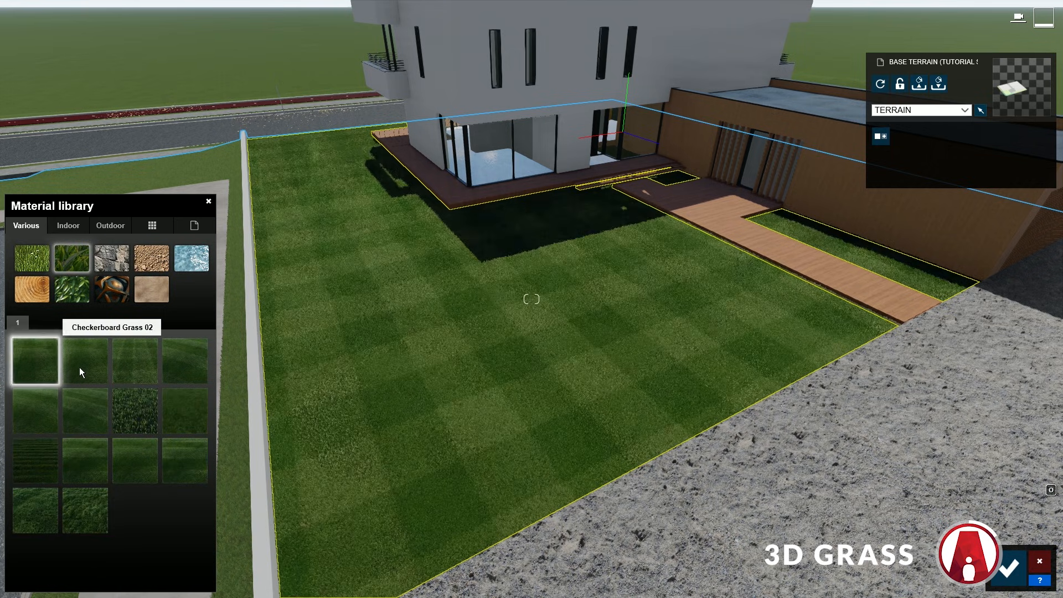
Step: Try out further 3D grass presets on the lawn, including Checkerboard Grass 02 and Circular Grass 01 and 03
left_click(85, 364)
left_click(133, 370)
left_click(190, 369)
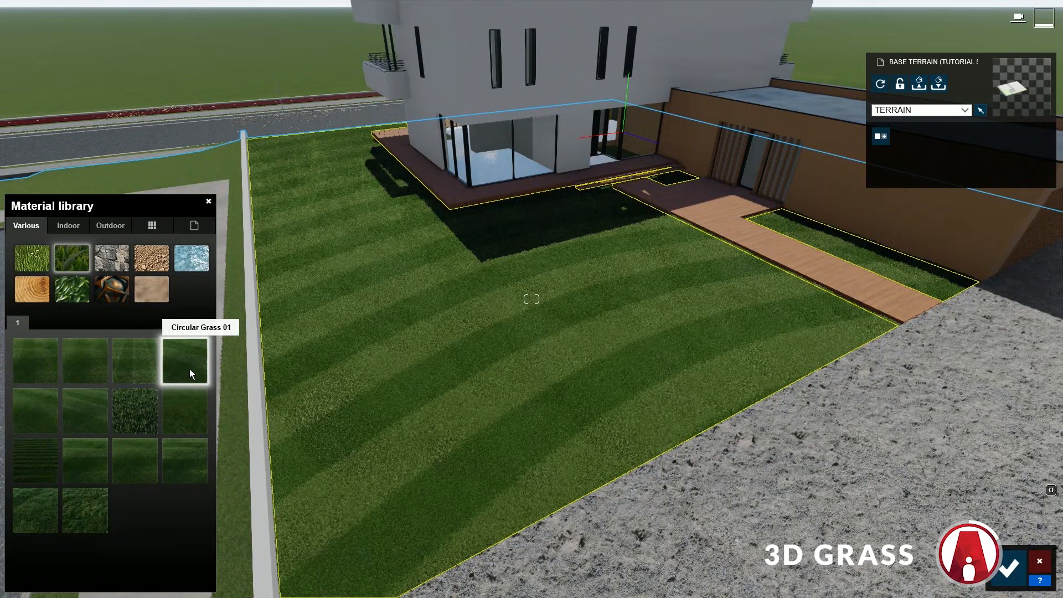
left_click(39, 414)
left_click(96, 418)
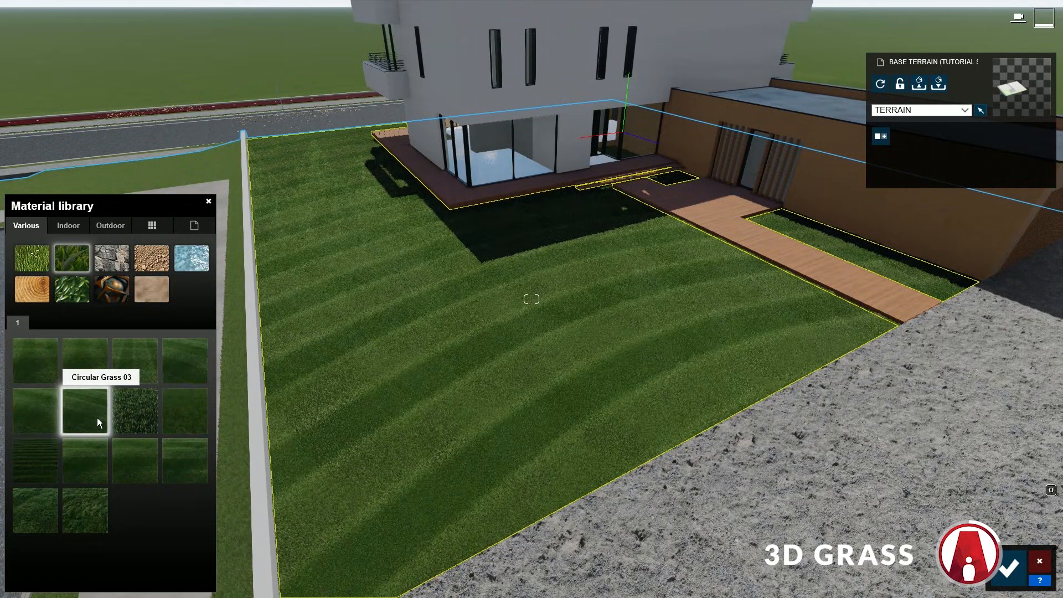
left_click(137, 419)
left_click(187, 421)
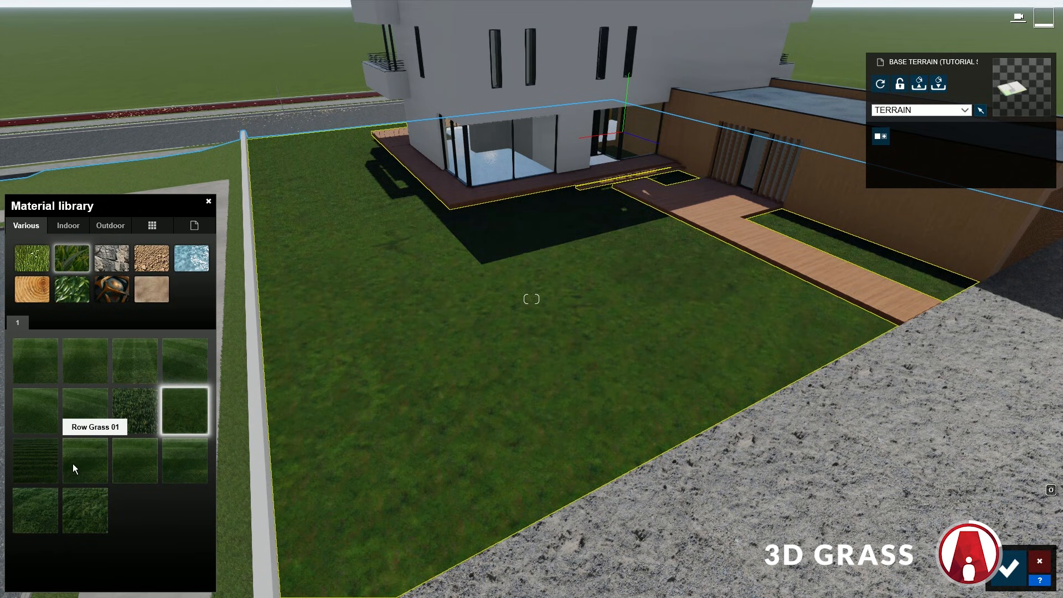
Step: Try out the remaining 3D grass presets on the lawn, including Row Grass 01 and Wild Grass 01 and 02
left_click(49, 464)
left_click(104, 463)
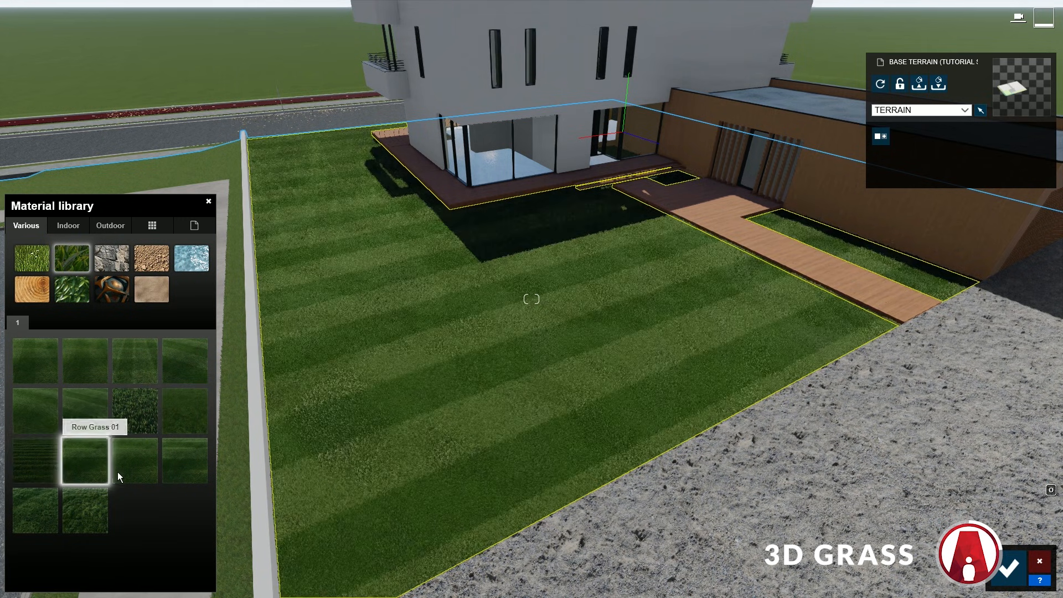
left_click(139, 465)
left_click(177, 463)
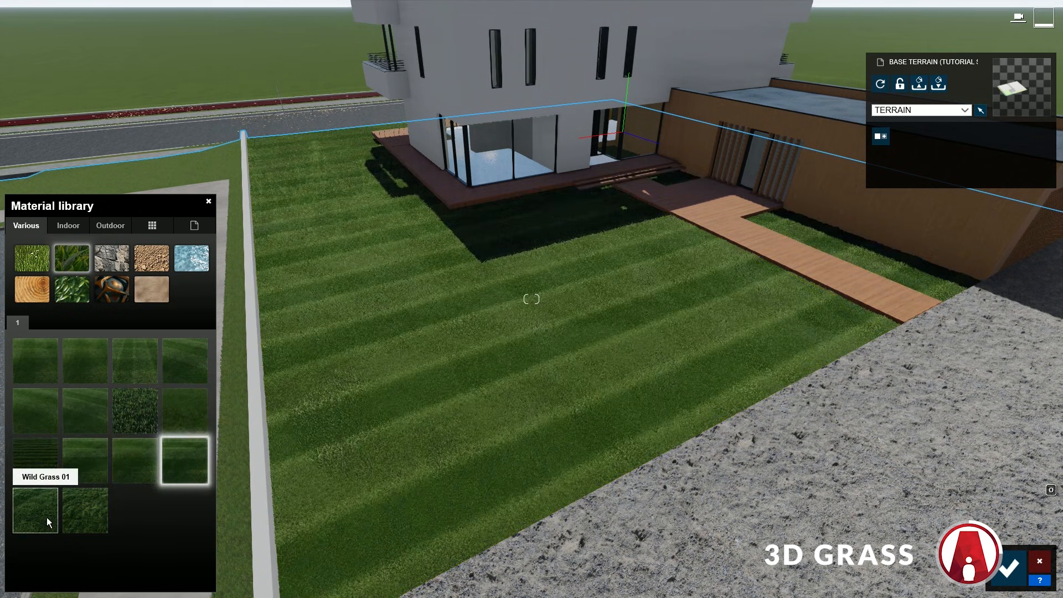
left_click(47, 517)
left_click(92, 515)
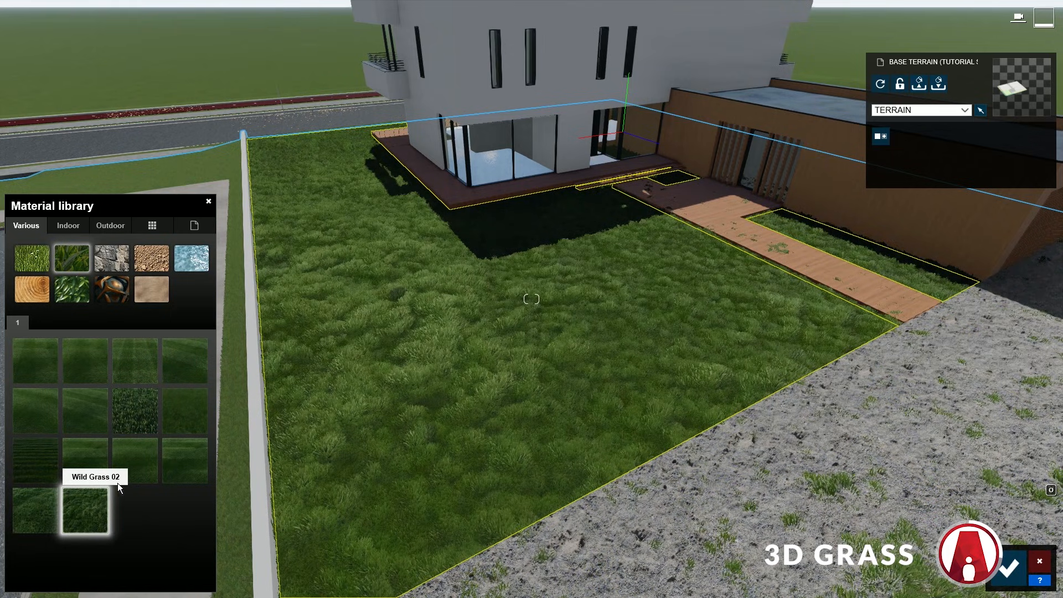
Step: Apply Checkerboard Grass 03 to the lawn and adjust its colorization to about 0.7 and its map scale slightly down
left_click(143, 365)
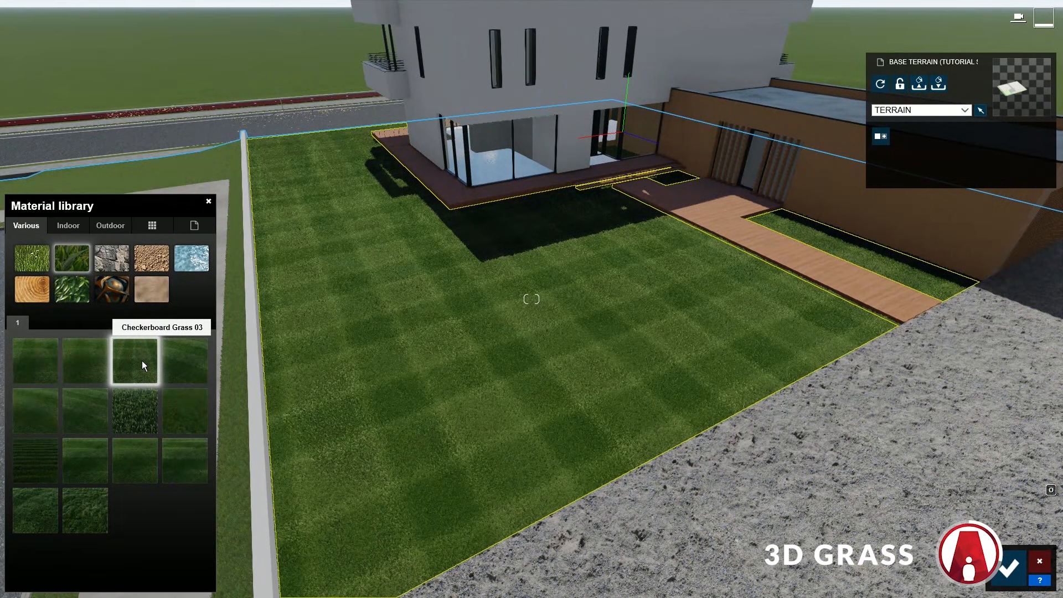
double_click(141, 361)
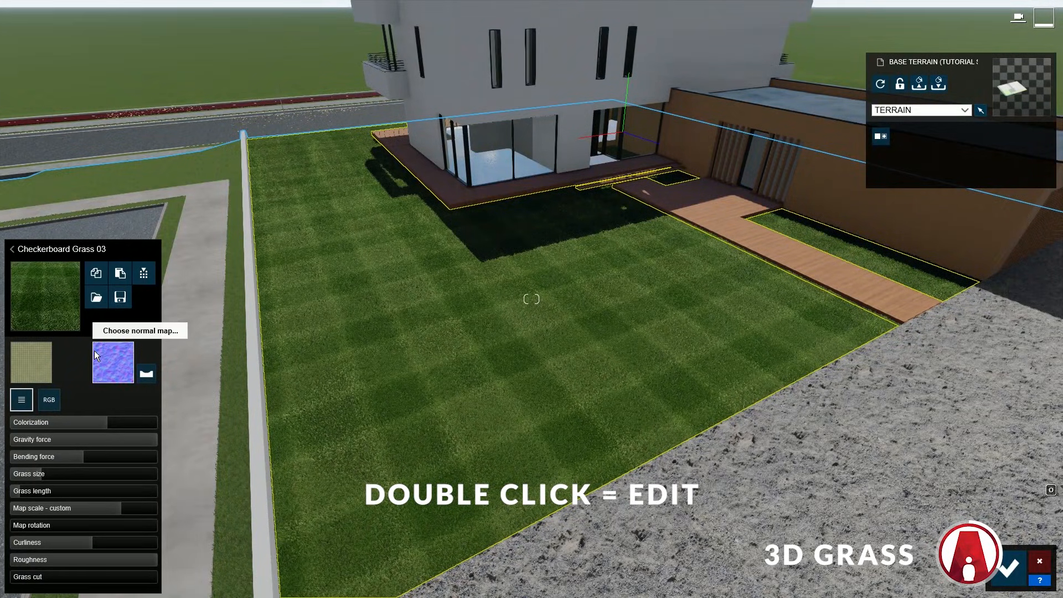
left_click_drag(88, 422, 166, 432)
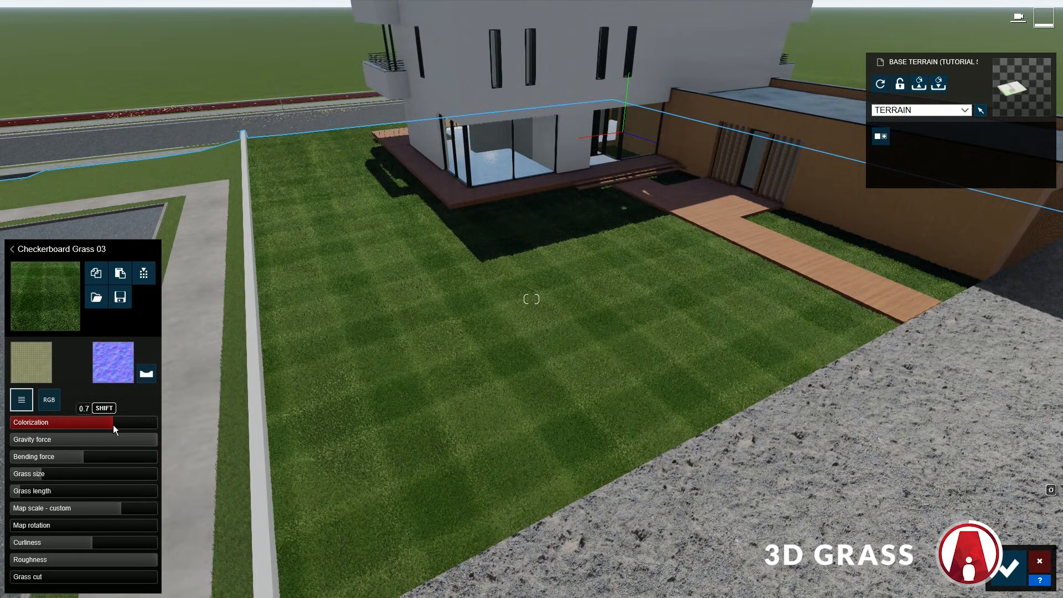
left_click(51, 401)
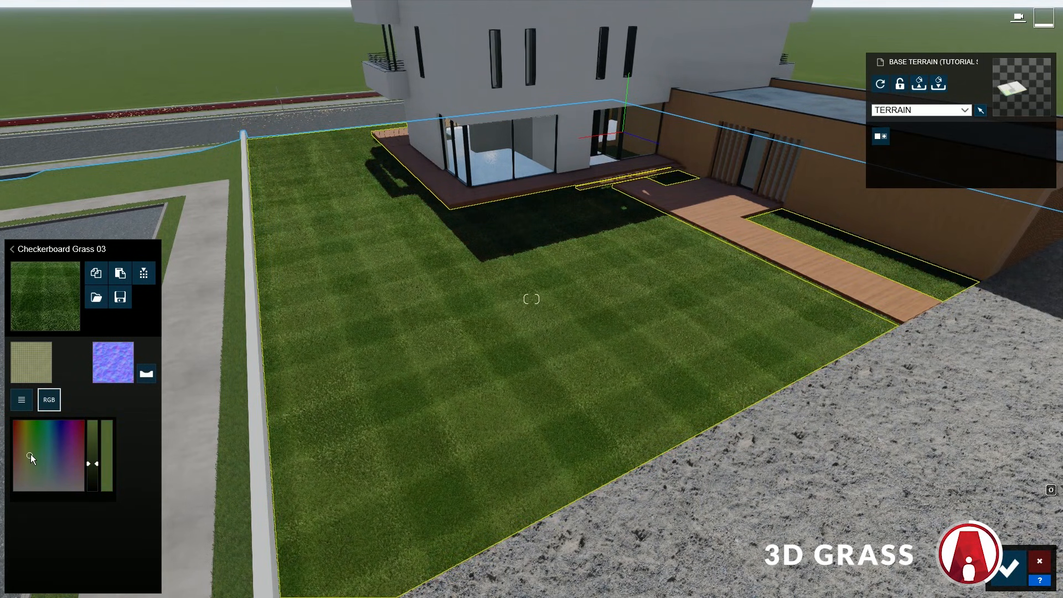
left_click(21, 401)
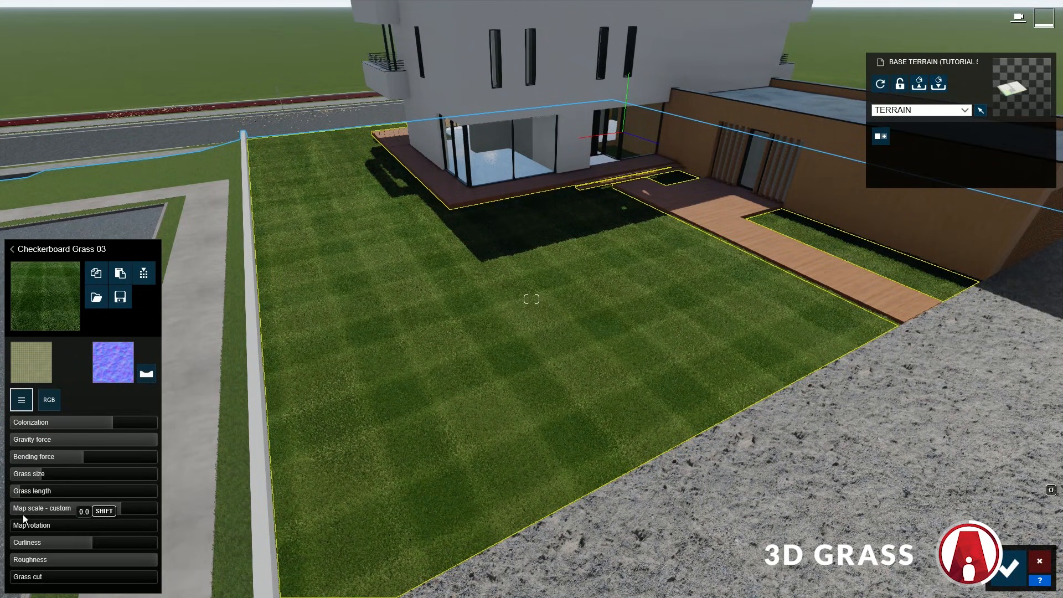
mouse_move(23, 518)
left_mouse_down()
mouse_move(60, 514)
mouse_move(47, 530)
mouse_move(35, 524)
left_mouse_up()
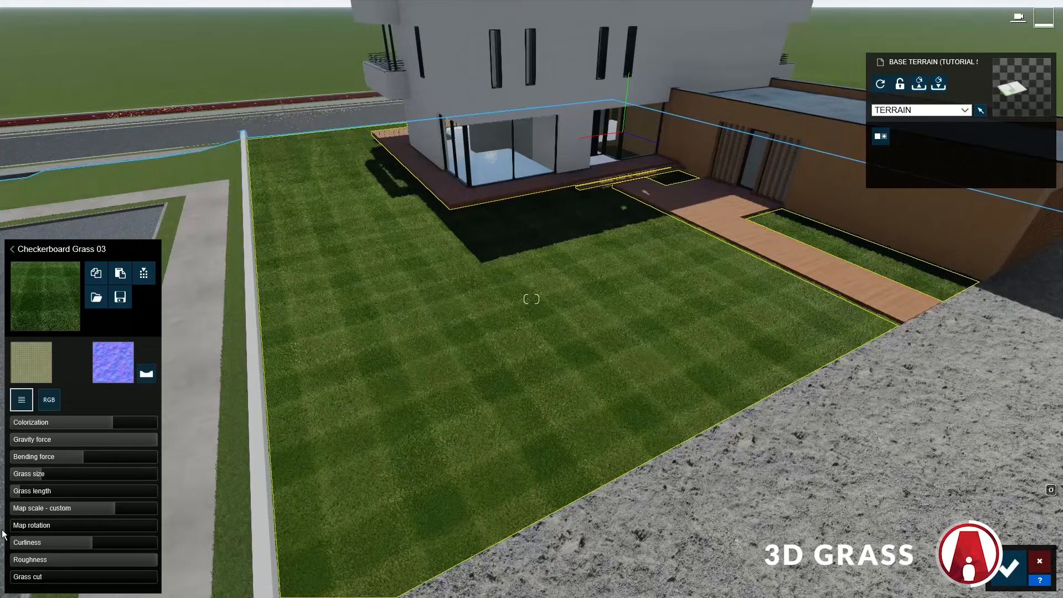
Step: View the lawn from near ground level, slightly reduce the bending force and increase the grass length
key("w")
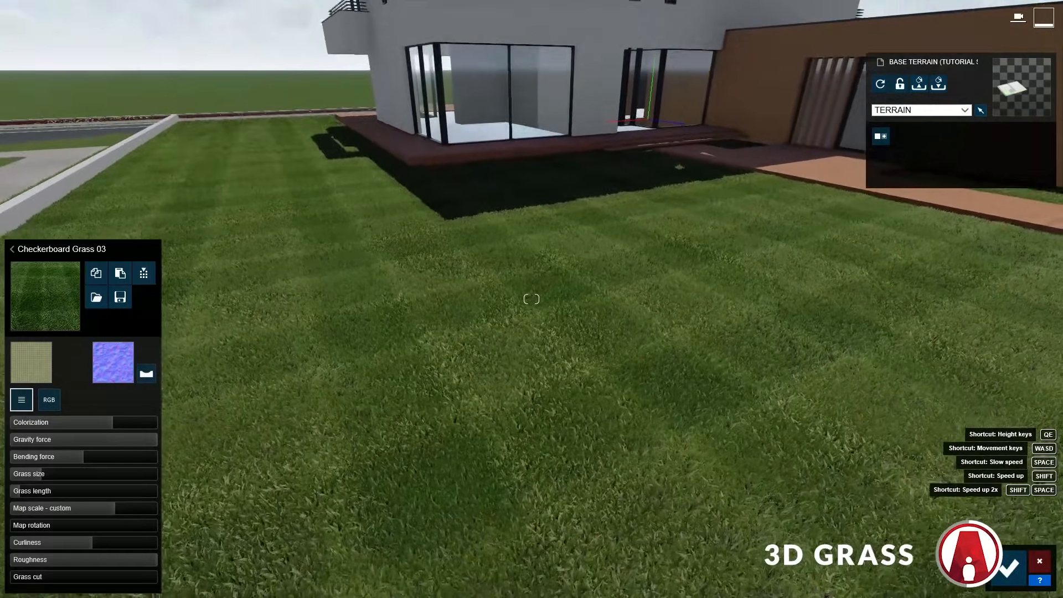
key("e")
right_click_drag(531, 299, 499, 249)
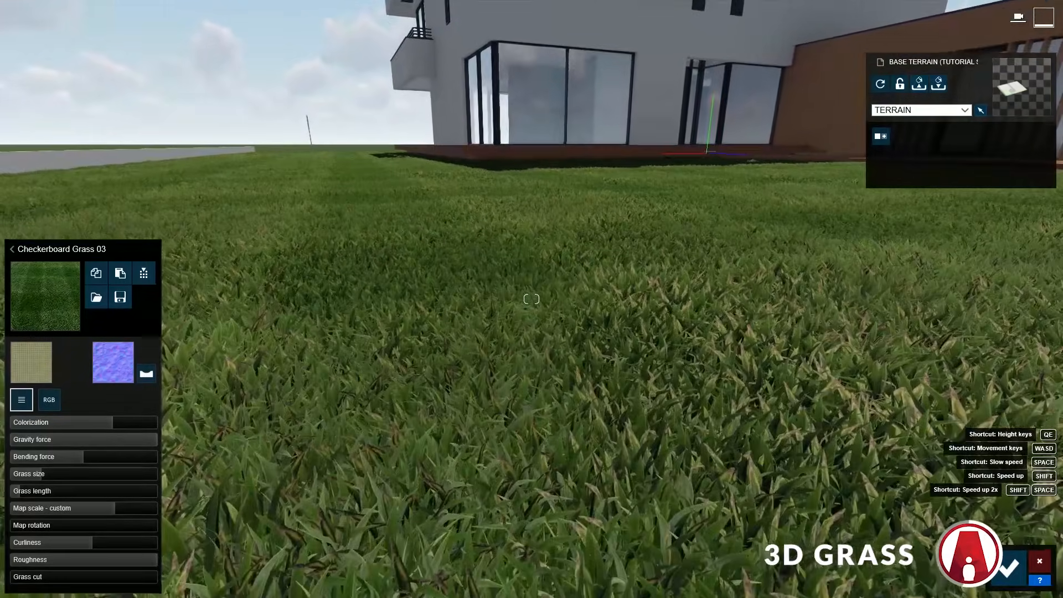
left_click_drag(78, 458, 39, 516)
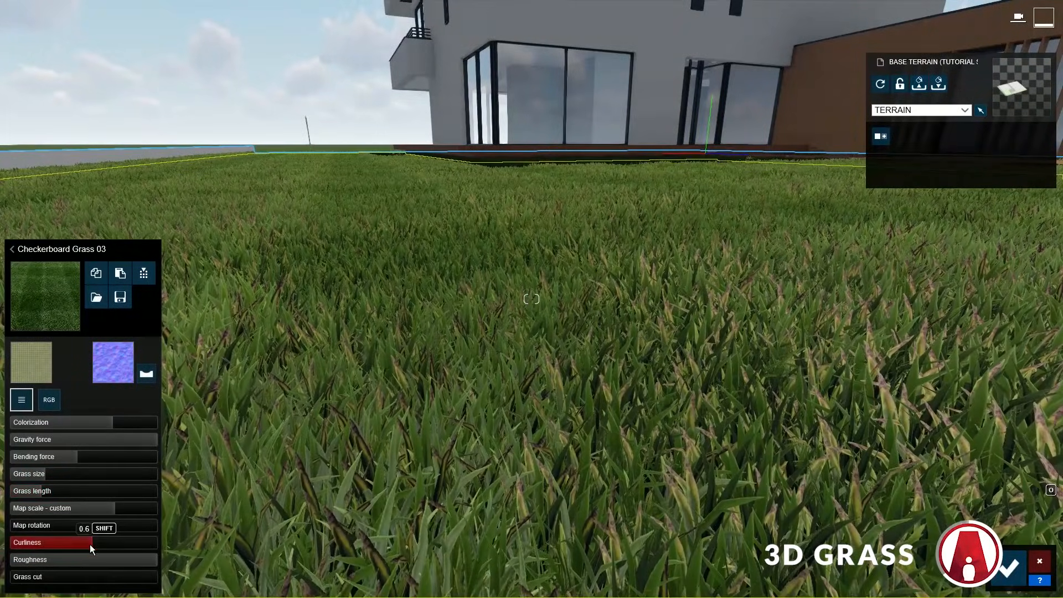
Step: Adjust the grass curliness and raise the grass cut to its maximum
left_click_drag(89, 544, 204, 551)
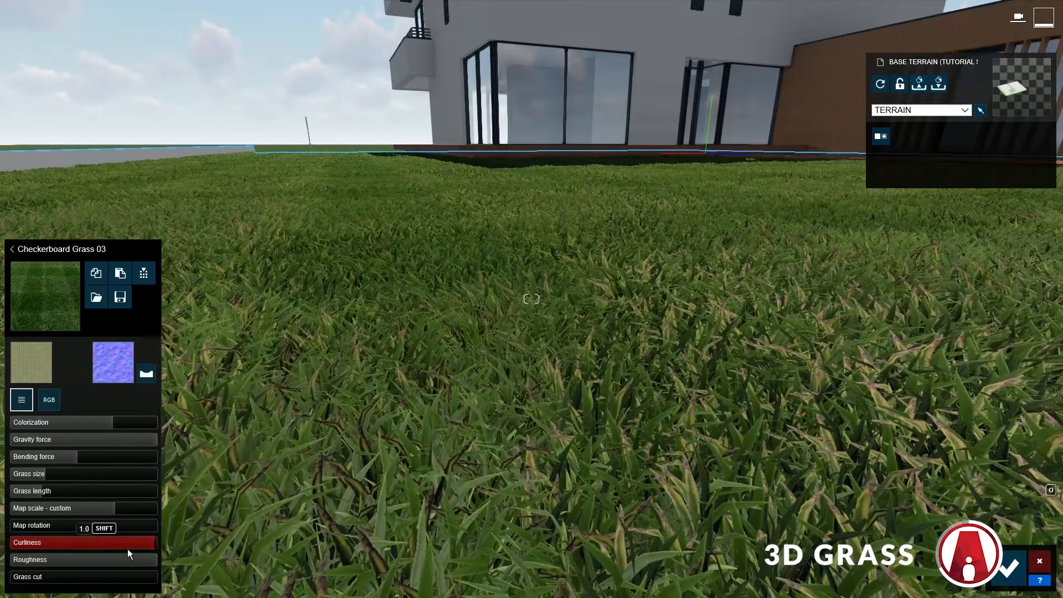
left_click_drag(128, 550, 2, 591)
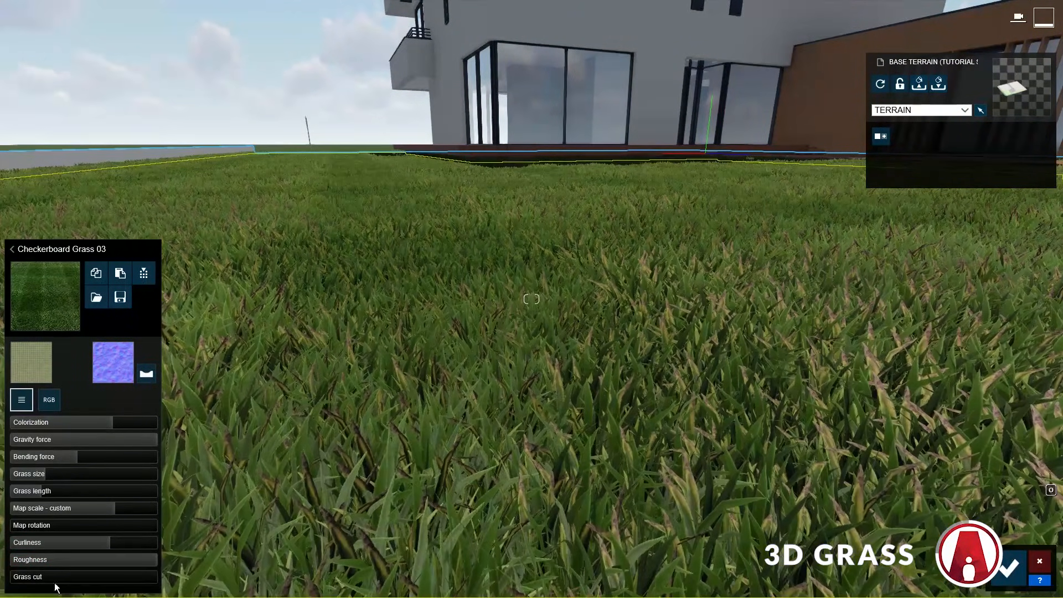
left_click_drag(71, 578, 1, 591)
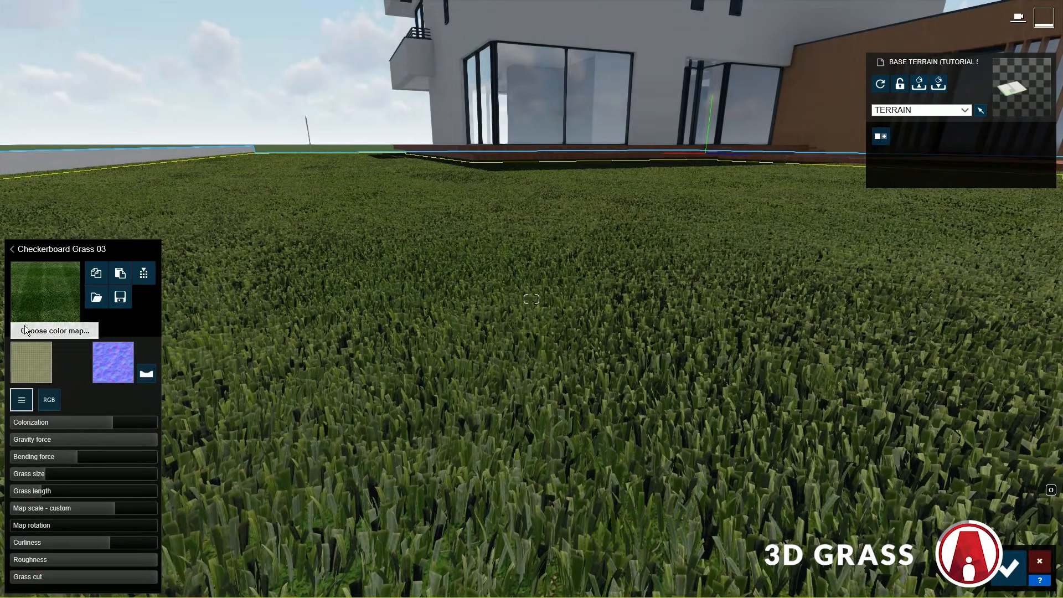
Step: Switch the lawn's material to the Wild Grass 01 preset
left_click(25, 327)
left_click(44, 511)
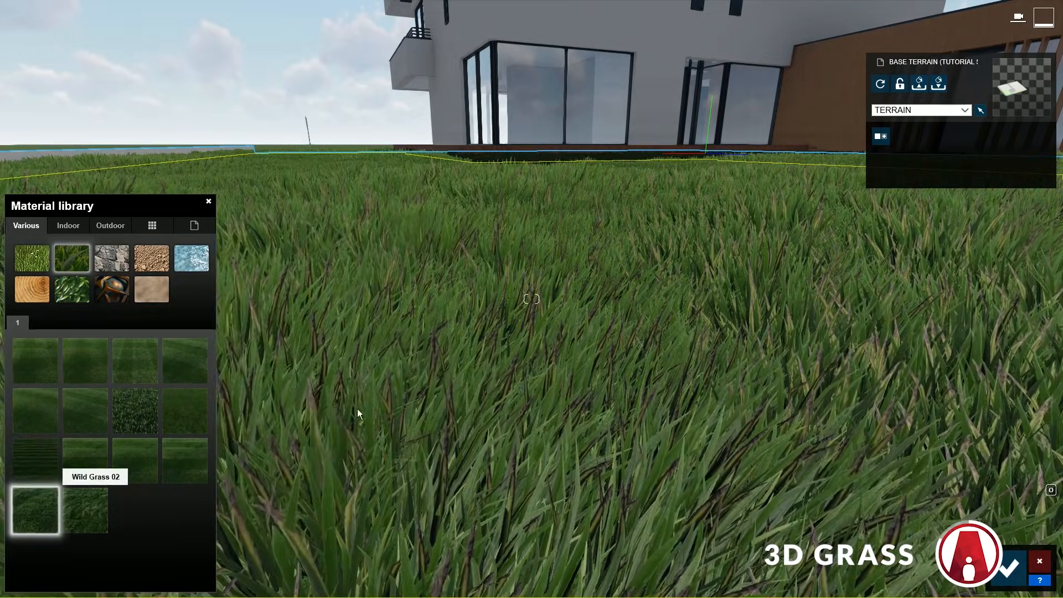
right_click_drag(357, 409, 357, 387)
key("q")
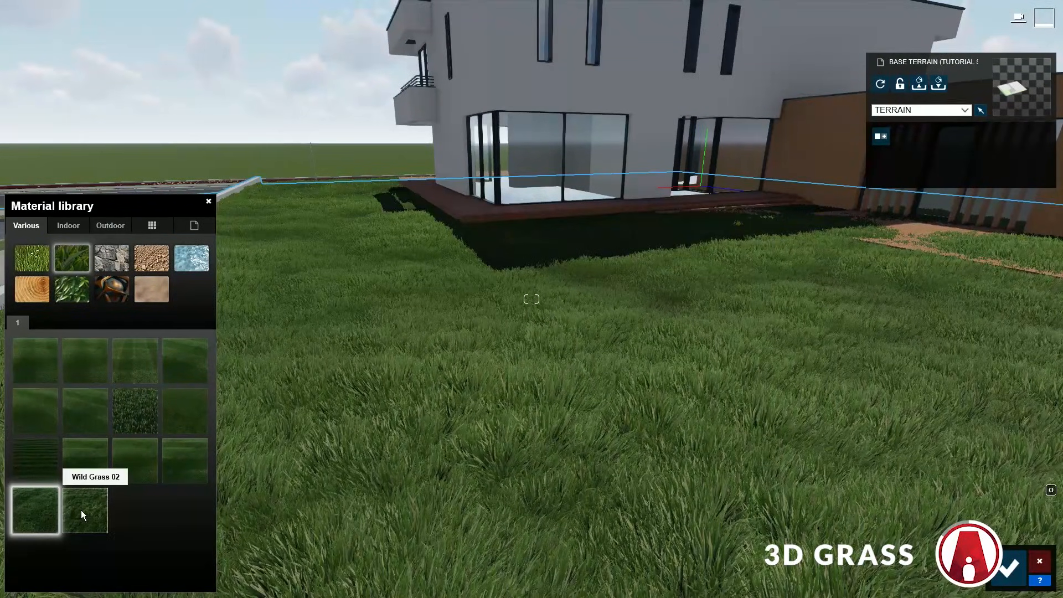
Step: Apply Wild Grass 02 to the lawn and reduce its grass length and grass size
left_click(82, 511)
left_click(81, 510)
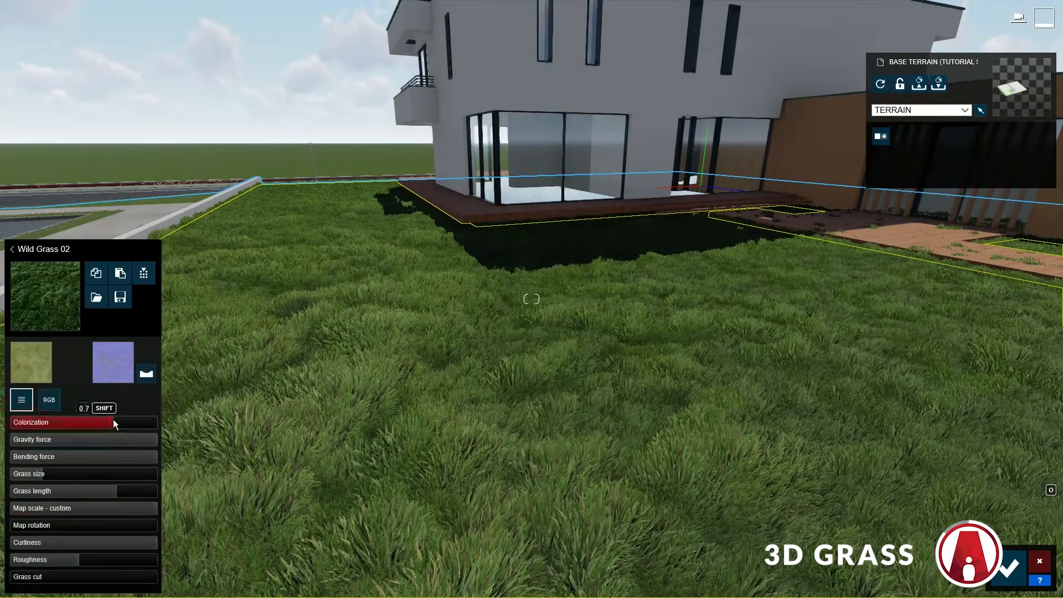
left_click_drag(96, 445, 157, 443)
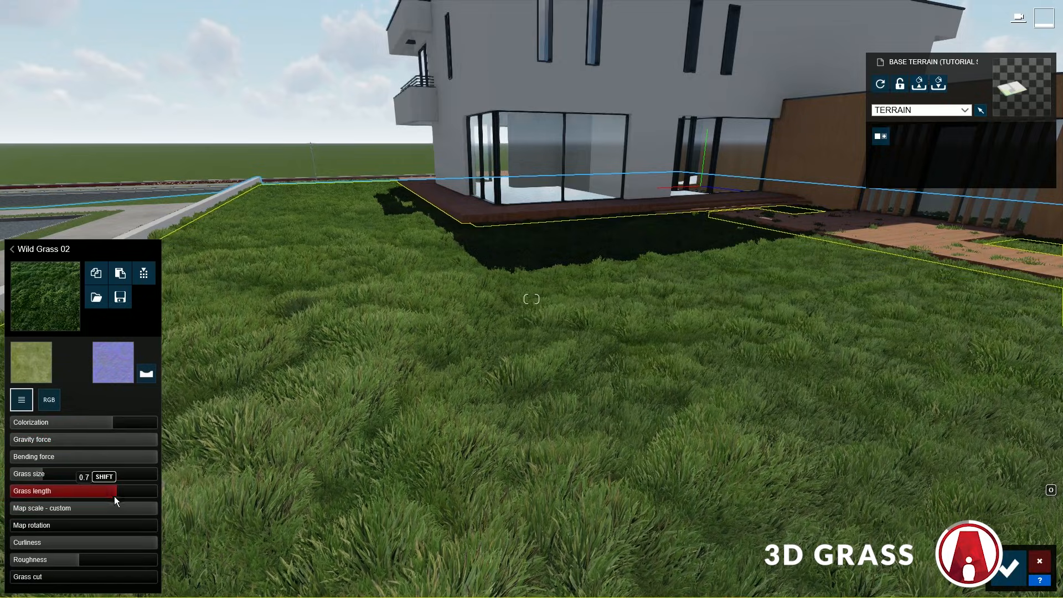
left_click_drag(115, 495, 34, 474)
key("s")
right_click_drag(273, 415, 293, 415)
key("w")
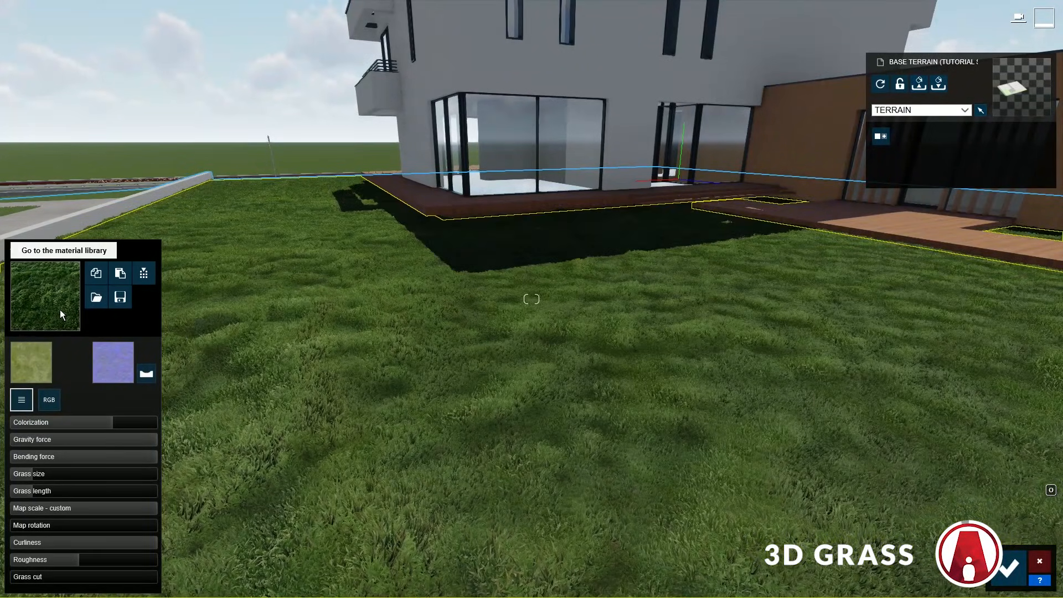
Step: Assign the Landscape material to the lawn again and save the material changes
left_click(60, 311)
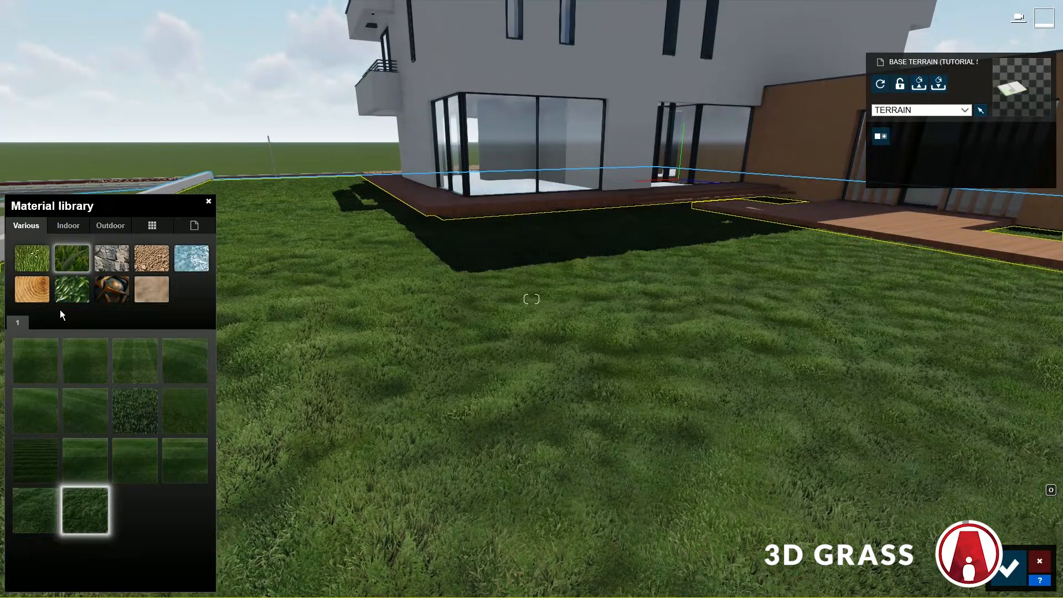
left_click(194, 225)
left_click(91, 320)
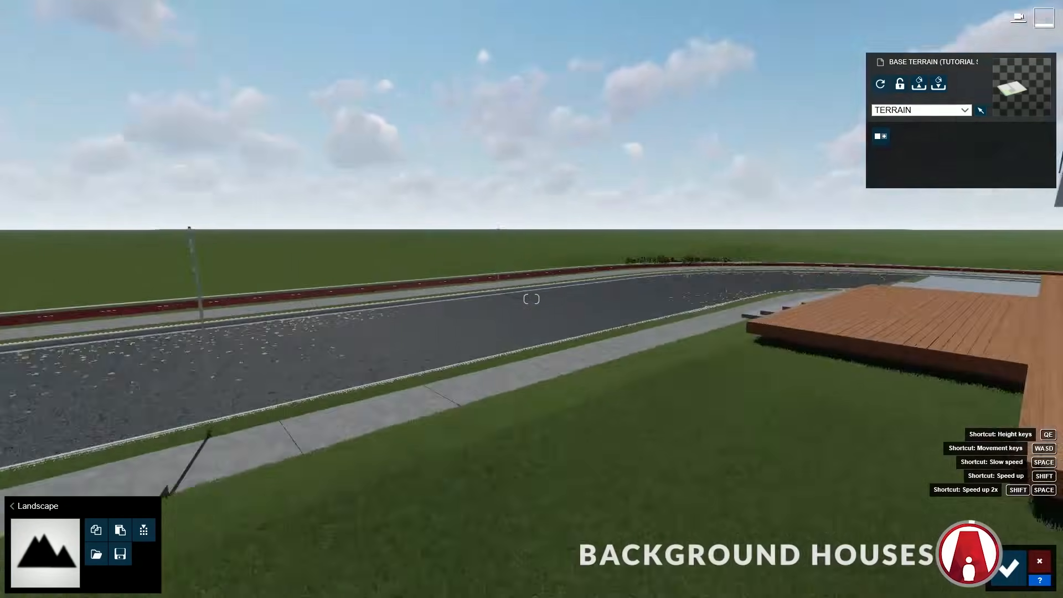
key("s")
right_click_drag(211, 45, 278, 59)
key("q")
left_click(1010, 568)
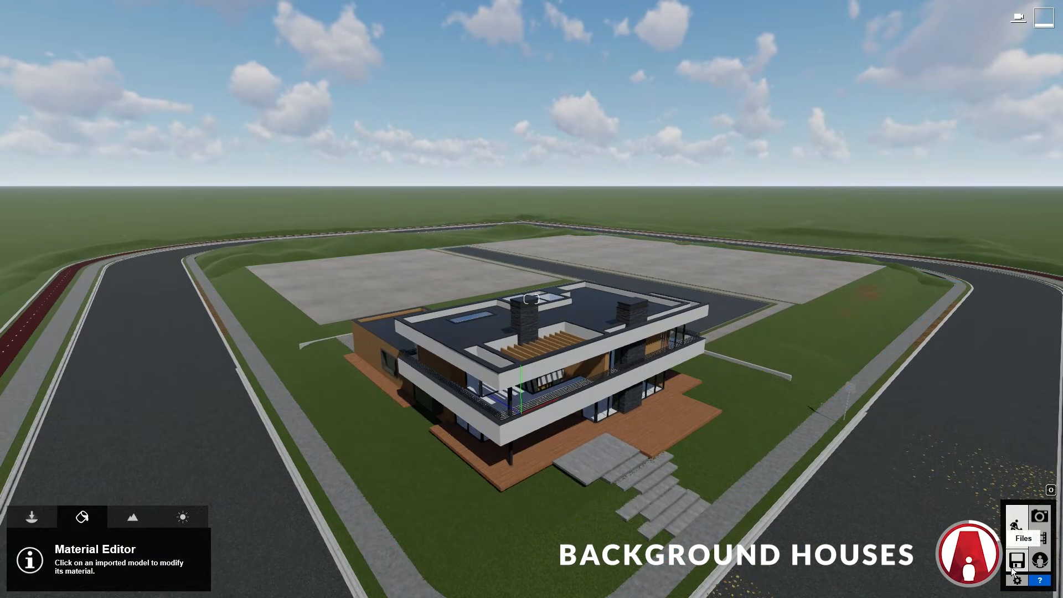
Step: Return to placing objects and show the layer containing the background houses
left_click(32, 517)
mouse_move(402, 19)
left_click(127, 11)
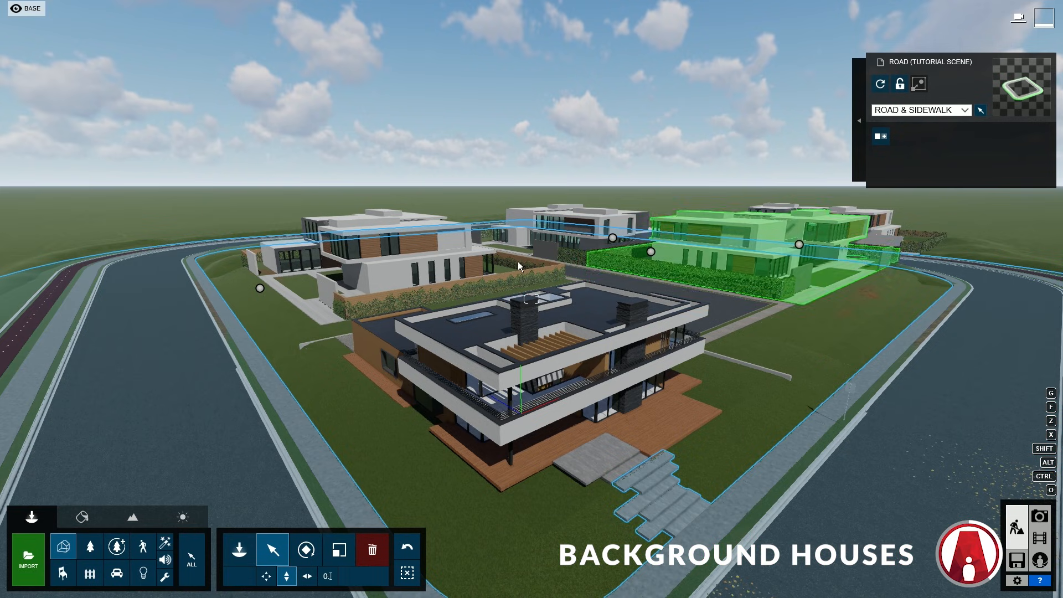
Step: Select one of the background houses, and browse the second page of building models in the Outdoor library
left_click(421, 264)
left_click_drag(490, 276, 899, 227)
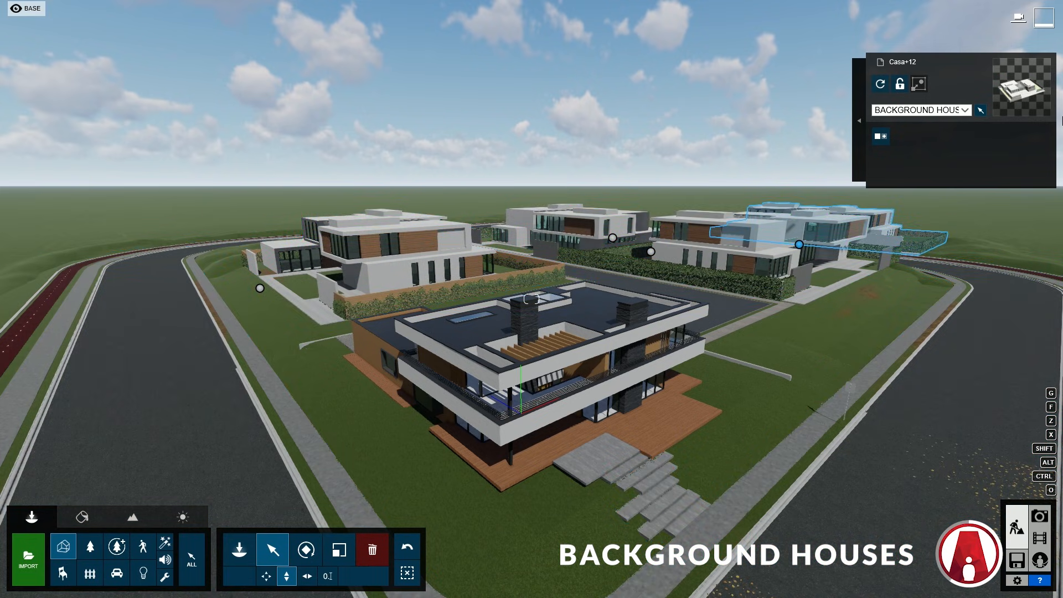
right_click_drag(746, 334, 432, 327)
right_click_drag(288, 236, 361, 231)
left_click(89, 576)
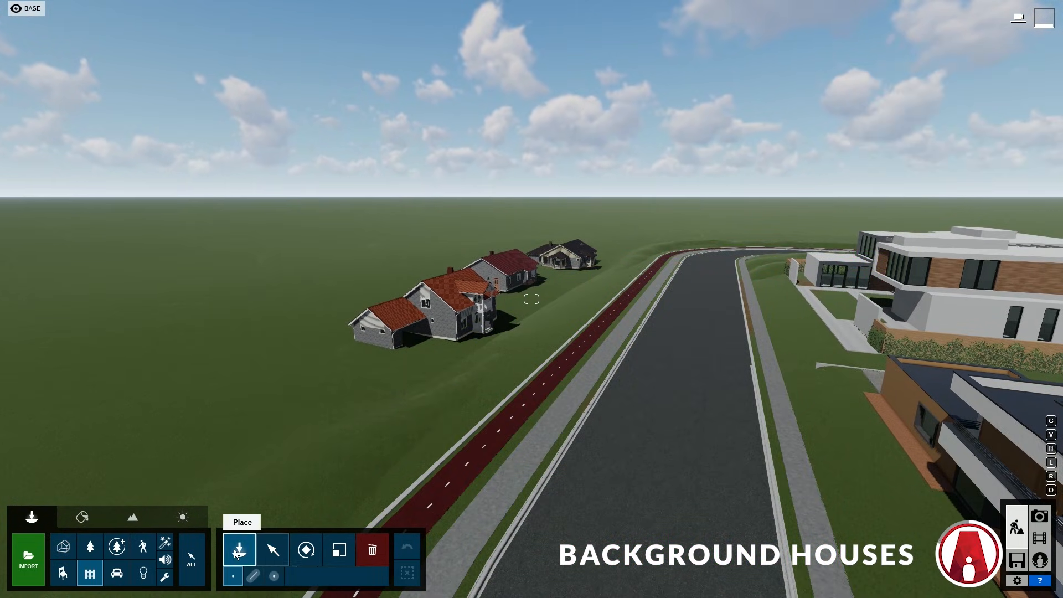
left_click(71, 86)
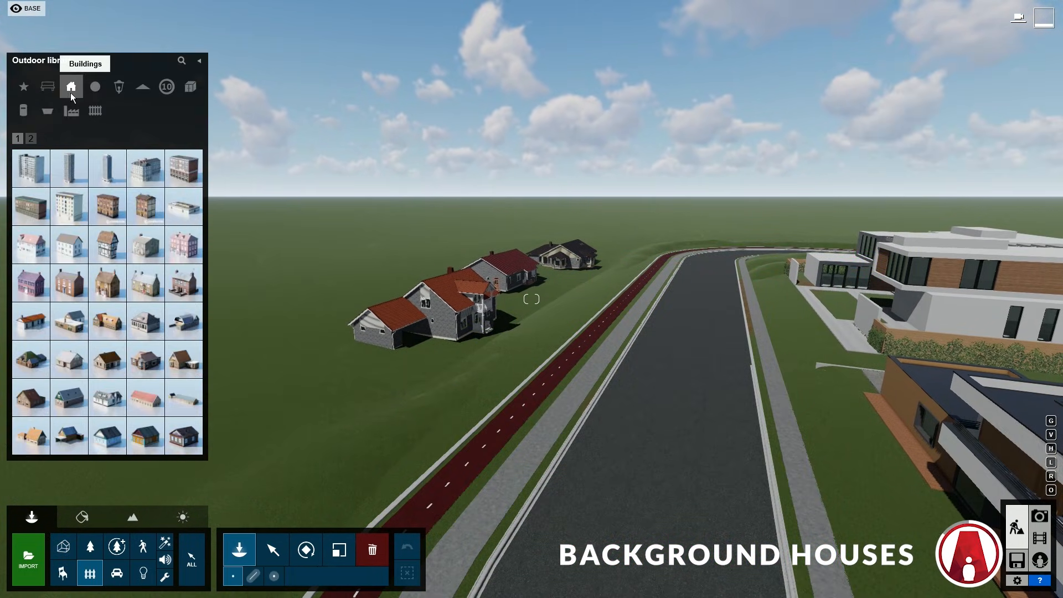
left_click(31, 138)
Step: Open the ivy-covered wooden fence's material on the nearest background house and adjust its foliage spread and other foliage settings
left_click(82, 516)
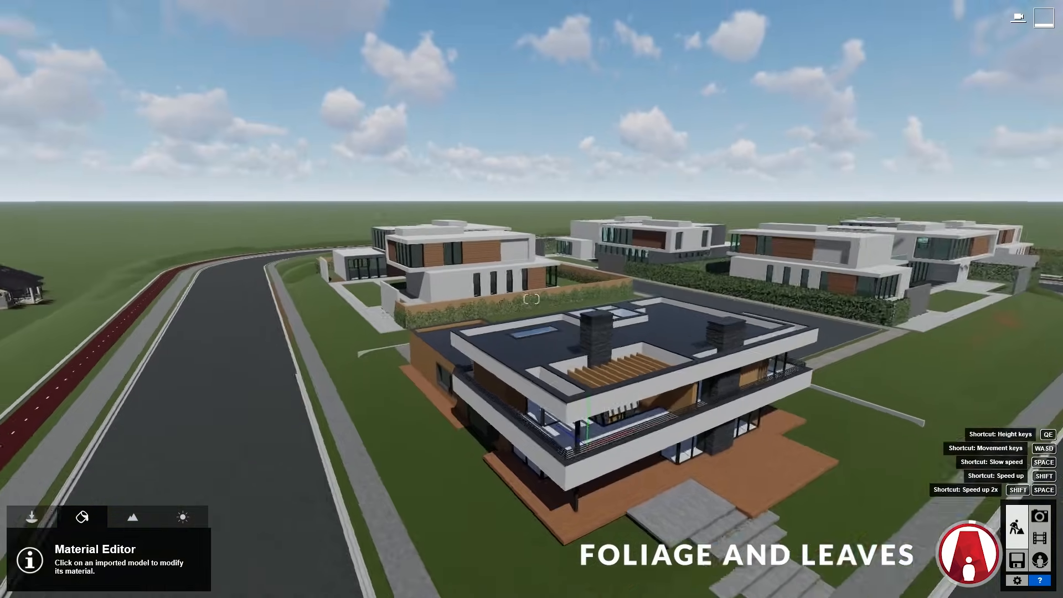
key("w")
right_click_drag(531, 299, 387, 316)
key("w")
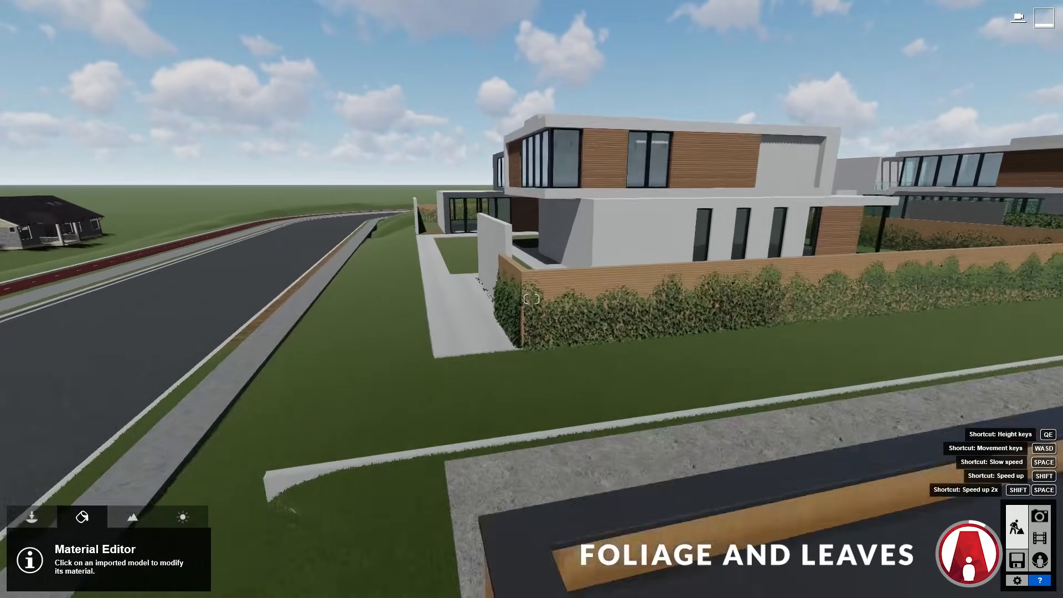
right_click_drag(531, 299, 609, 299)
key("s")
key("a")
key("d")
key("w")
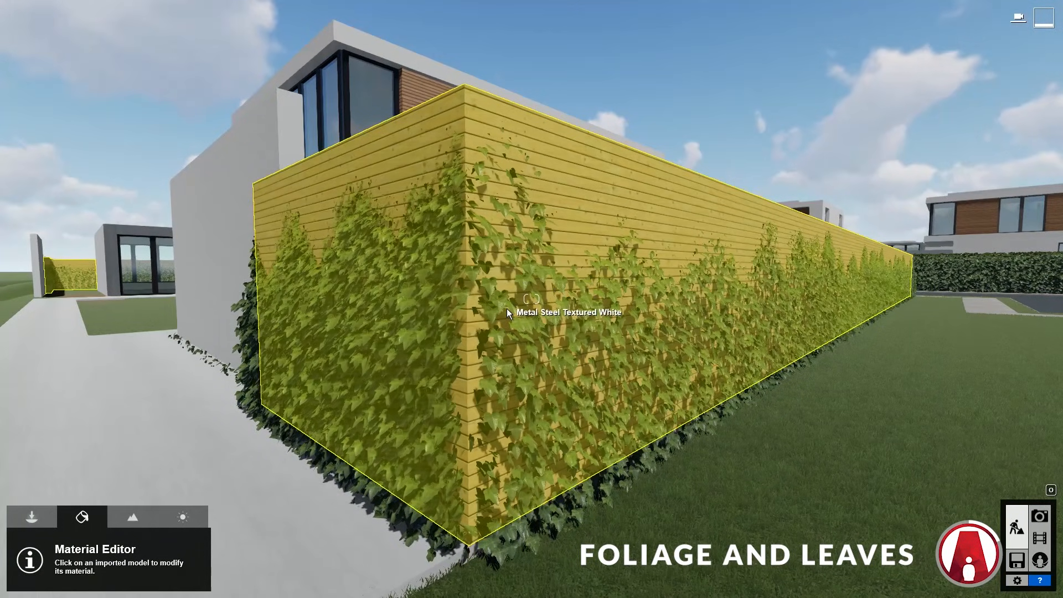
left_click(507, 308)
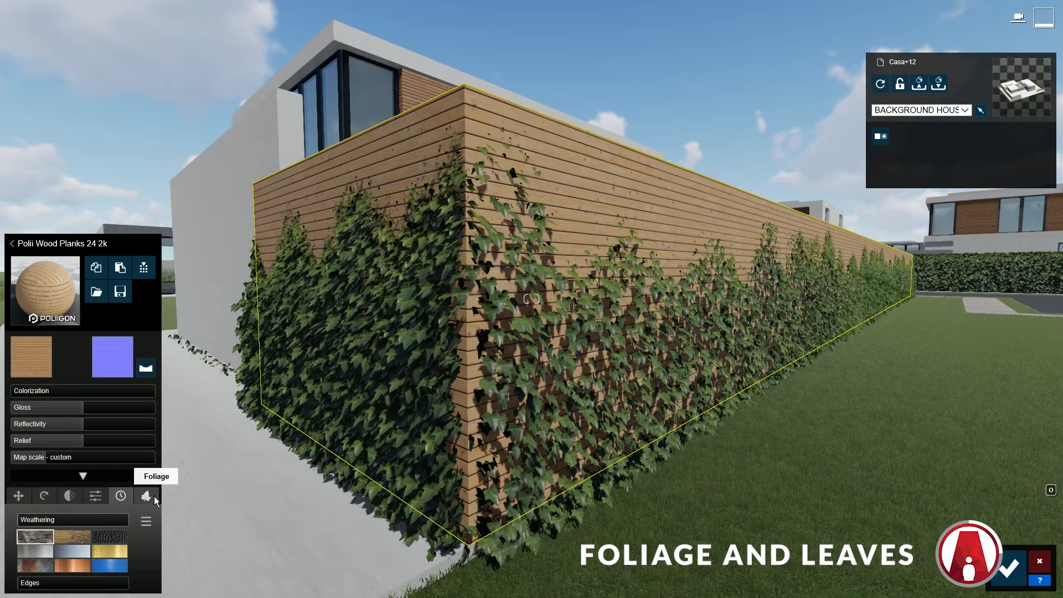
left_click(151, 496)
left_click_drag(27, 520, 243, 585, "shift")
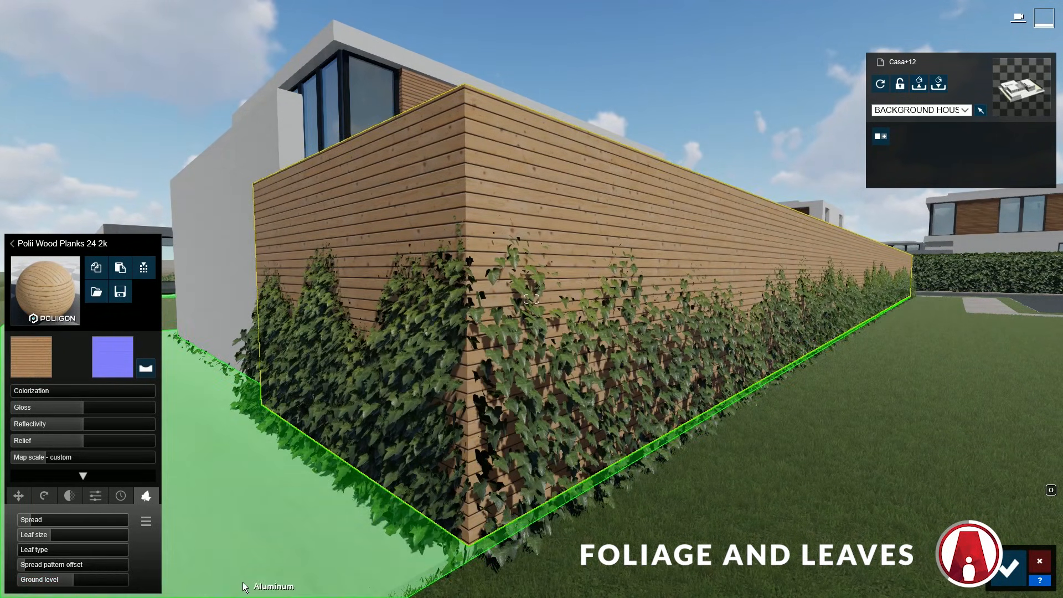
Step: Try several presets from the Leaves materials on the fence, including Leaves3 and Leaves5
left_click(56, 283)
left_click(26, 226)
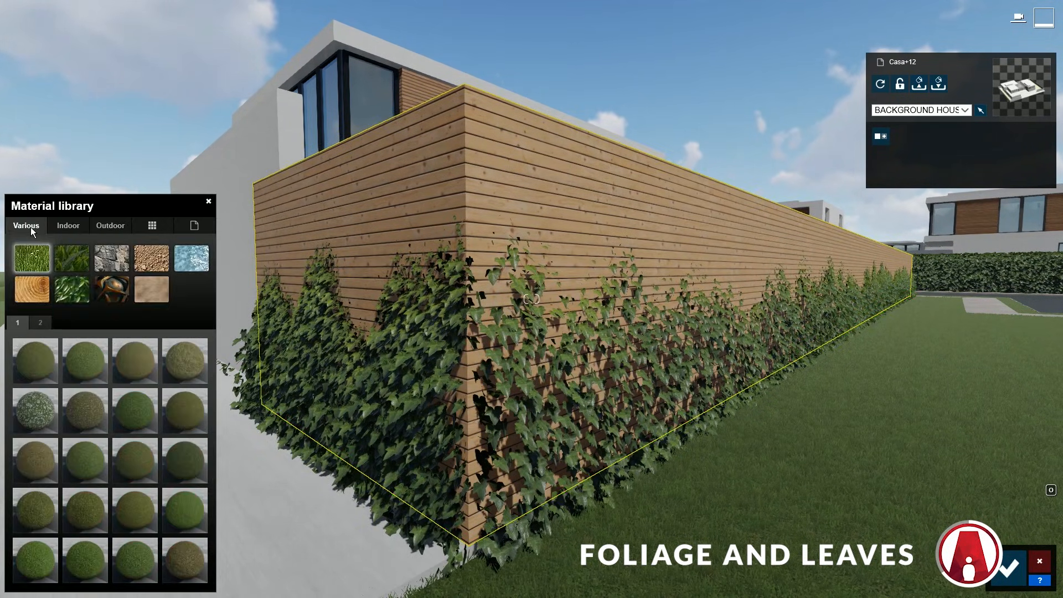
left_click(86, 287)
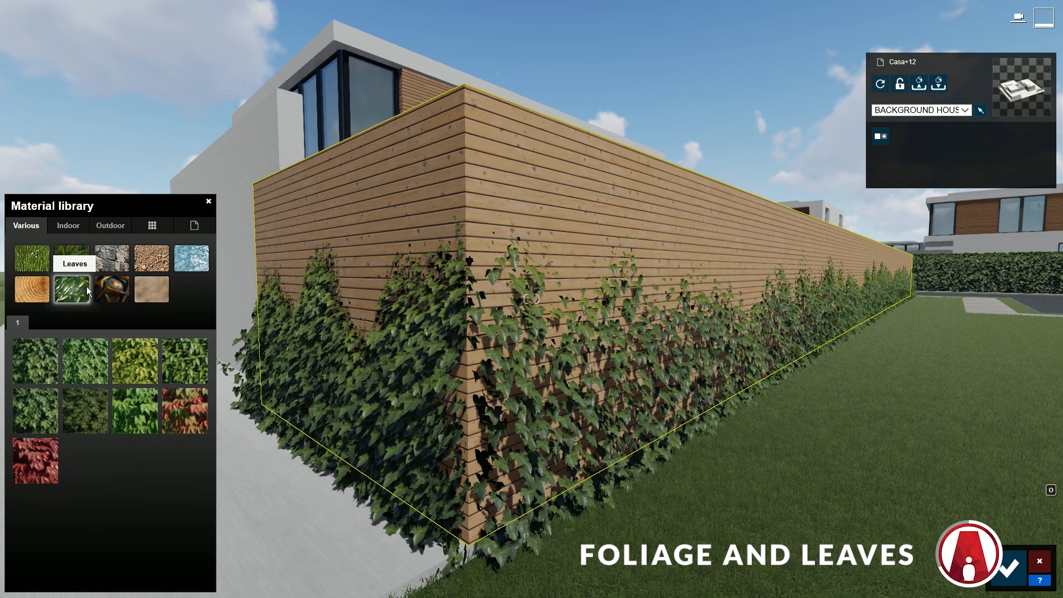
left_click(45, 355)
left_click(105, 366)
left_click(139, 370)
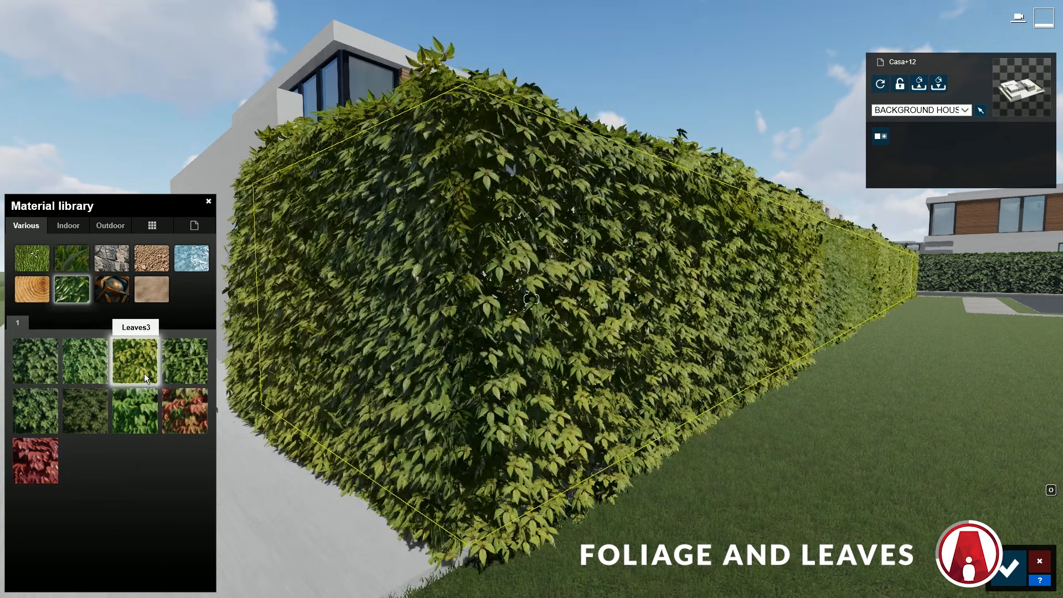
left_click(191, 375)
left_click(42, 413)
left_click(43, 414)
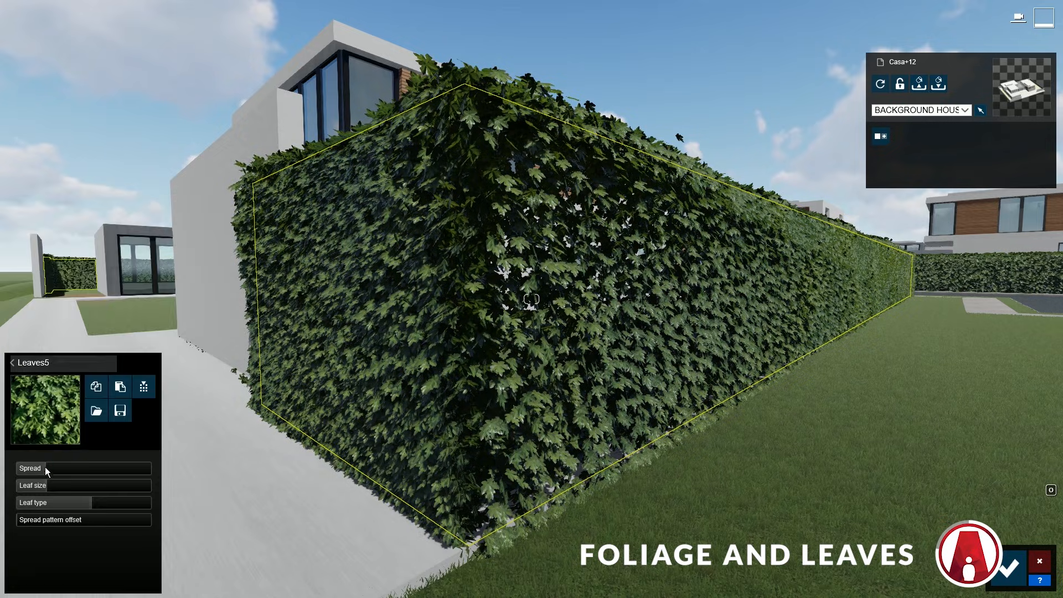
Step: Adjust the spread, leaf size and spread pattern offset of the fence's leaf material, and discard the material changes
left_click(64, 468)
left_click_drag(435, 475, 23, 472, "shift")
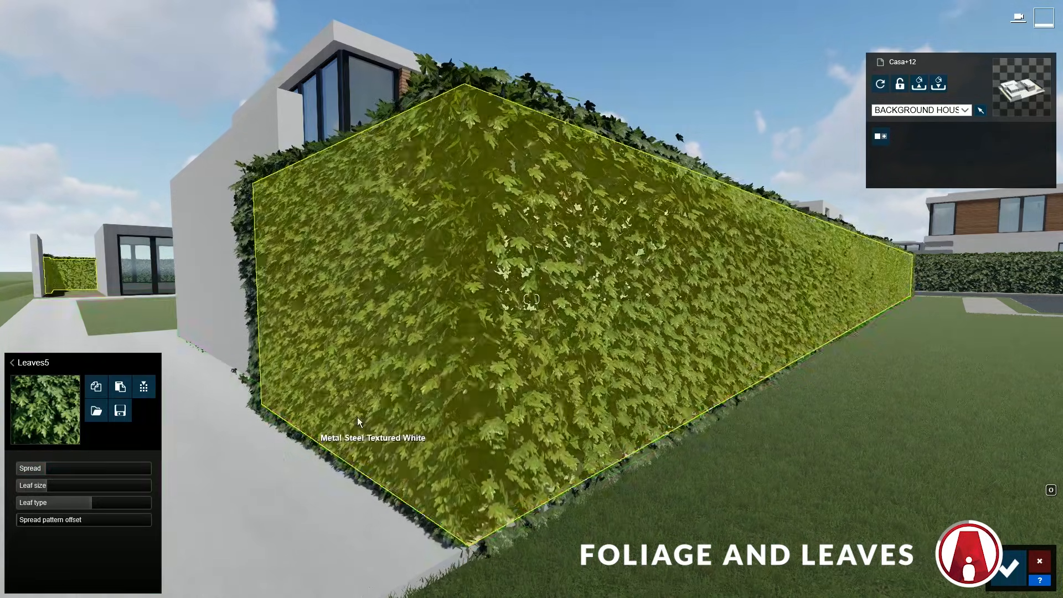
key("q")
key("s")
right_click_drag(357, 422, 310, 423)
left_click_drag(63, 487, 1, 531, "shift")
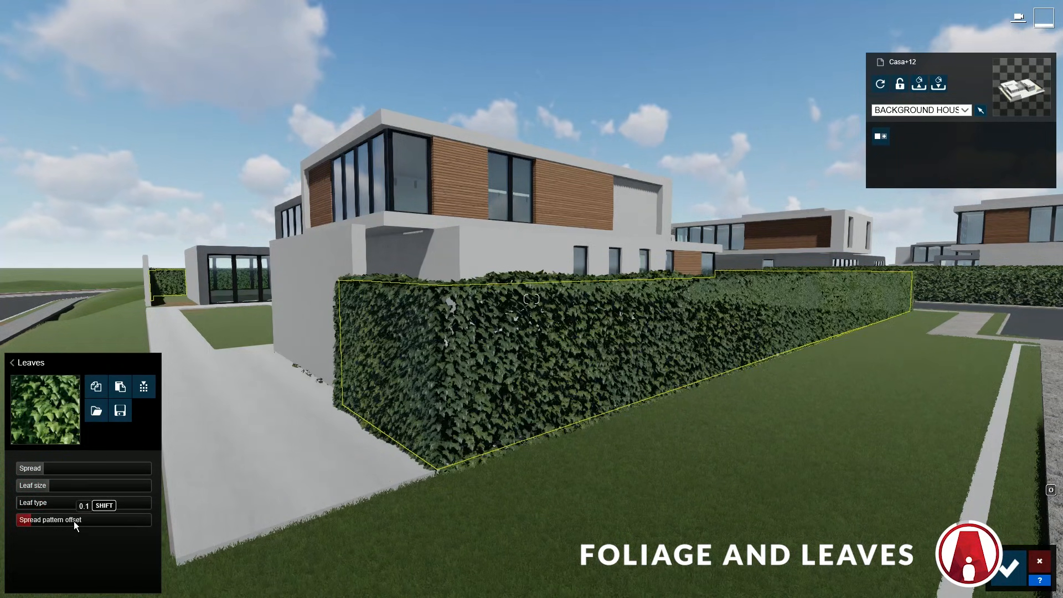
left_click(1009, 567)
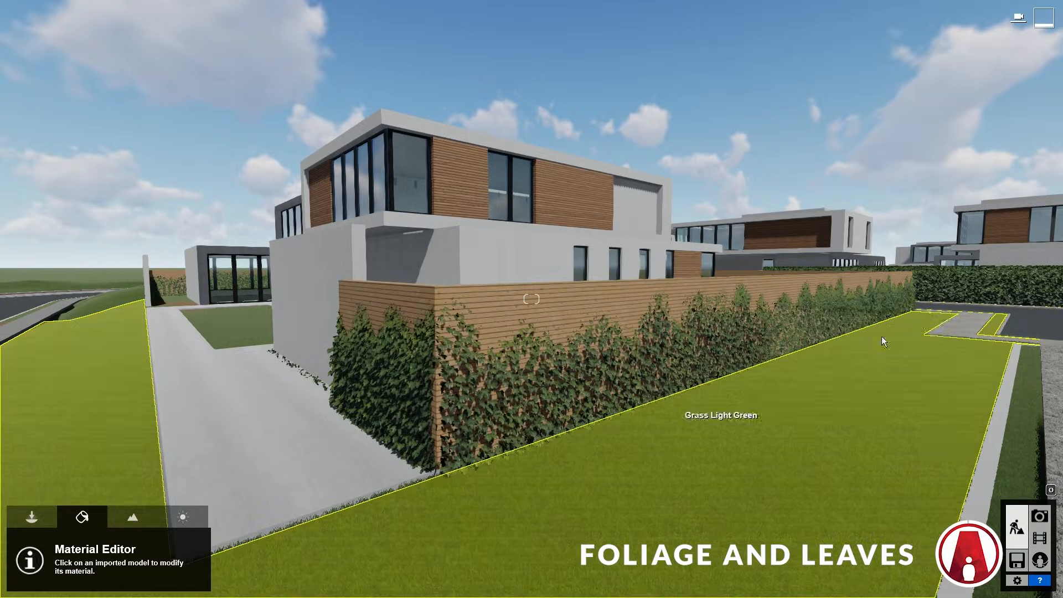
Step: Return to placing objects, hide the road and sidewalk layer, and show the lake layer
key("s")
key("d")
right_click_drag(883, 341, 855, 407)
key("s")
key("s")
key("q")
key("s")
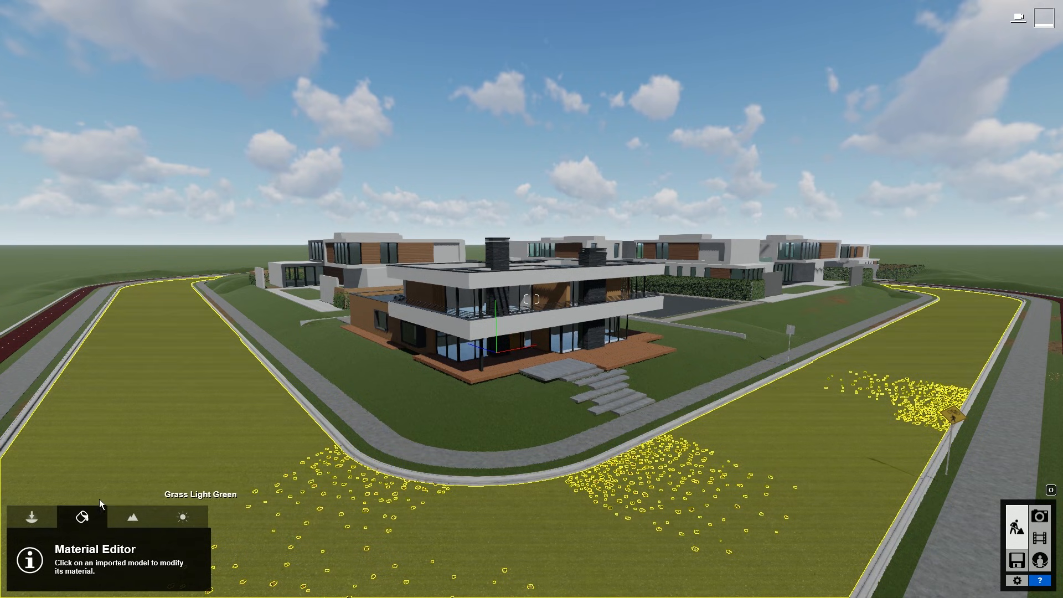
left_click(37, 523)
mouse_move(576, 5)
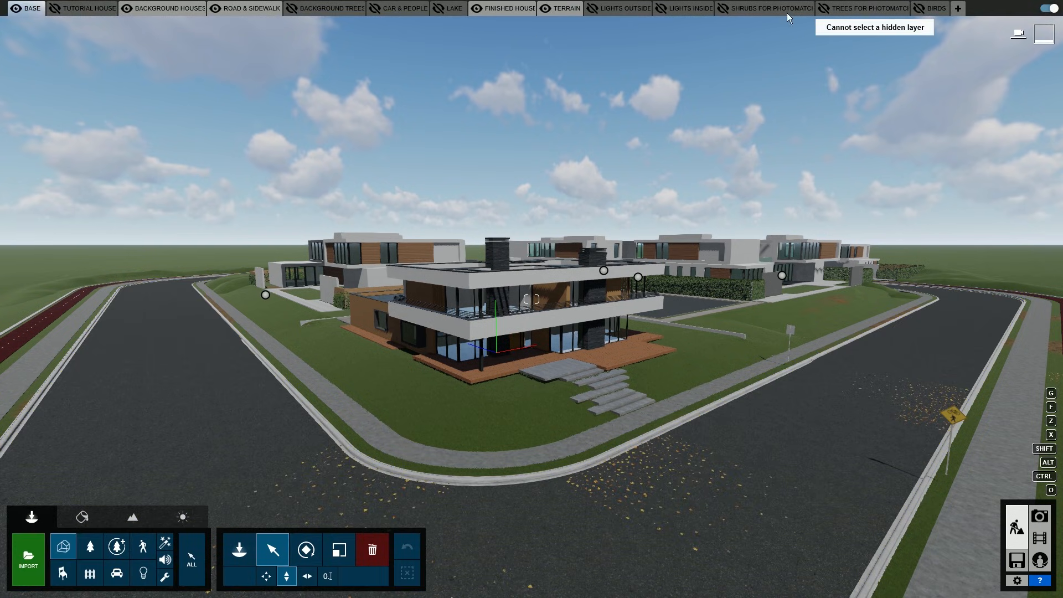
left_click(215, 8)
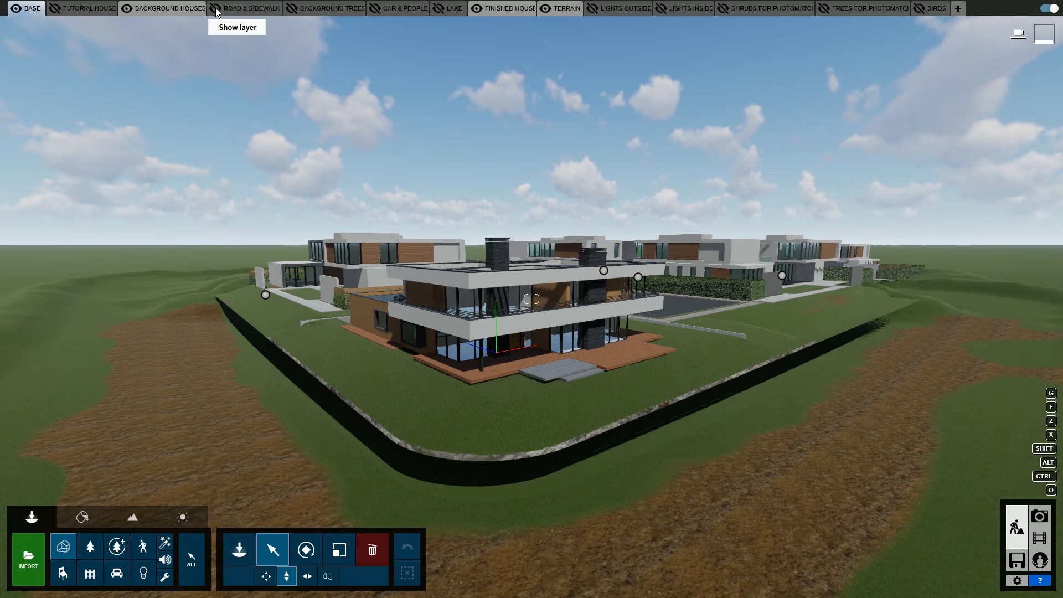
left_click(438, 8)
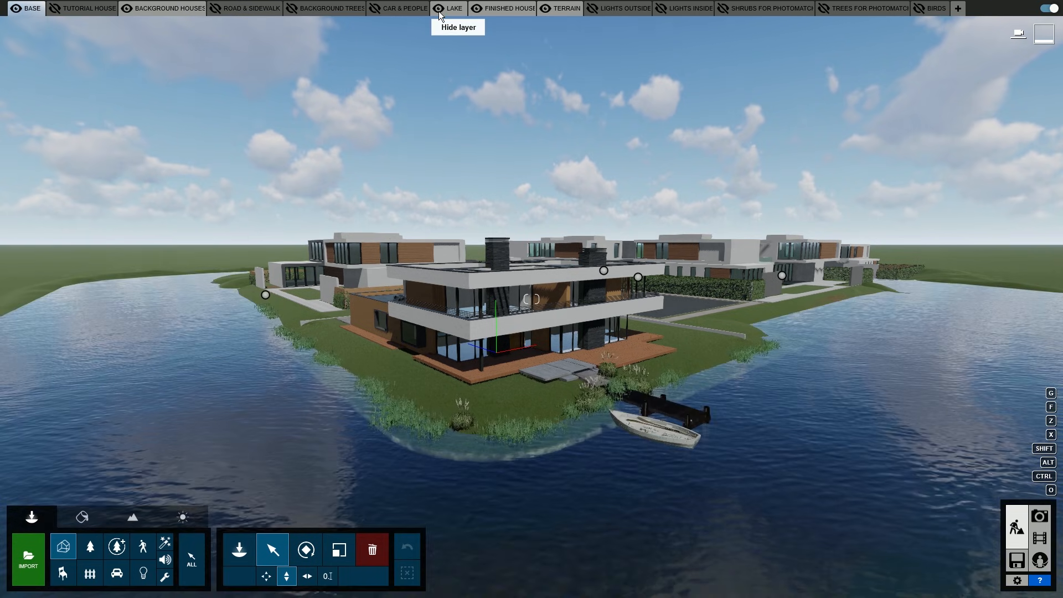
Step: Open the lake's water material for editing and reset it to the originally imported material
left_click(515, 503)
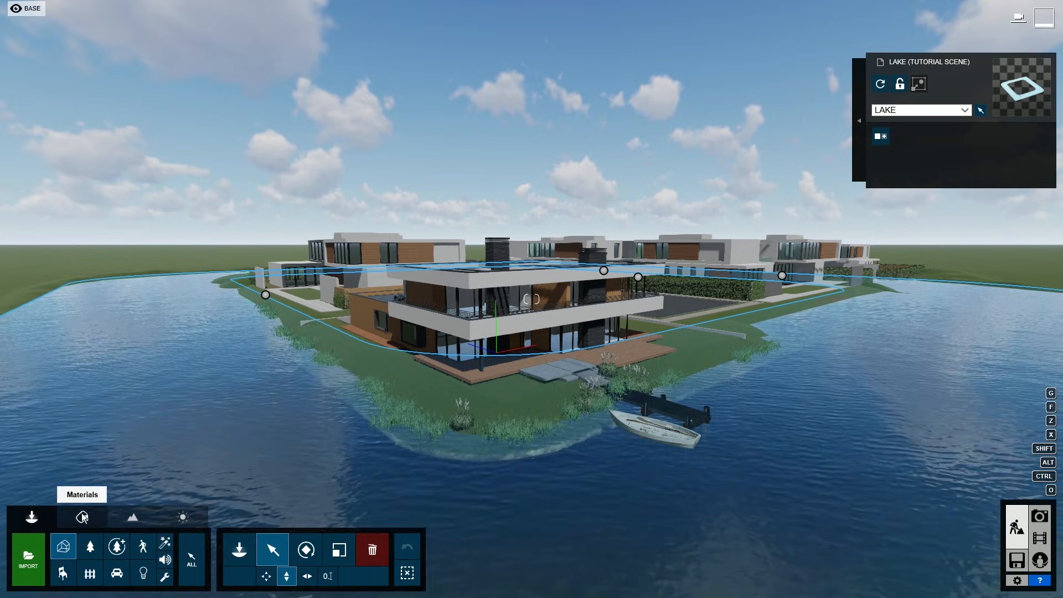
left_click(82, 517)
left_click(516, 491)
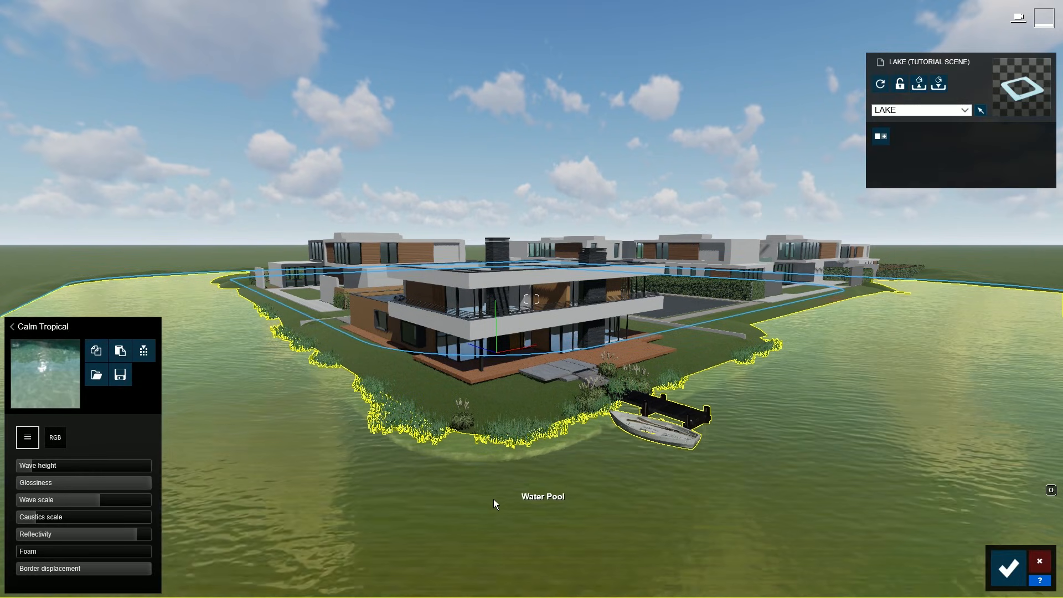
left_click(65, 348)
left_click(197, 229)
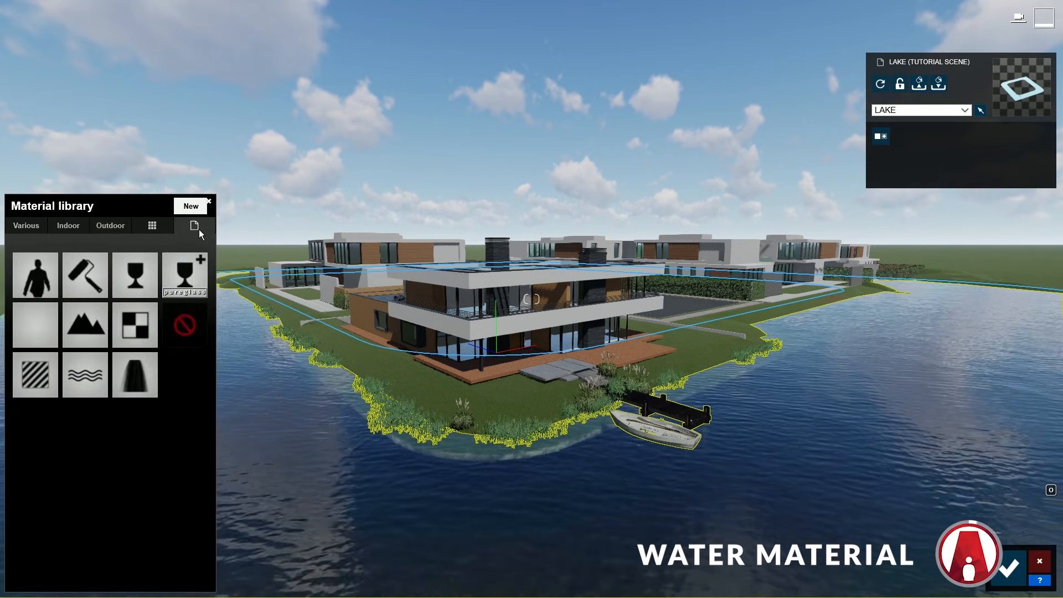
left_click(186, 324)
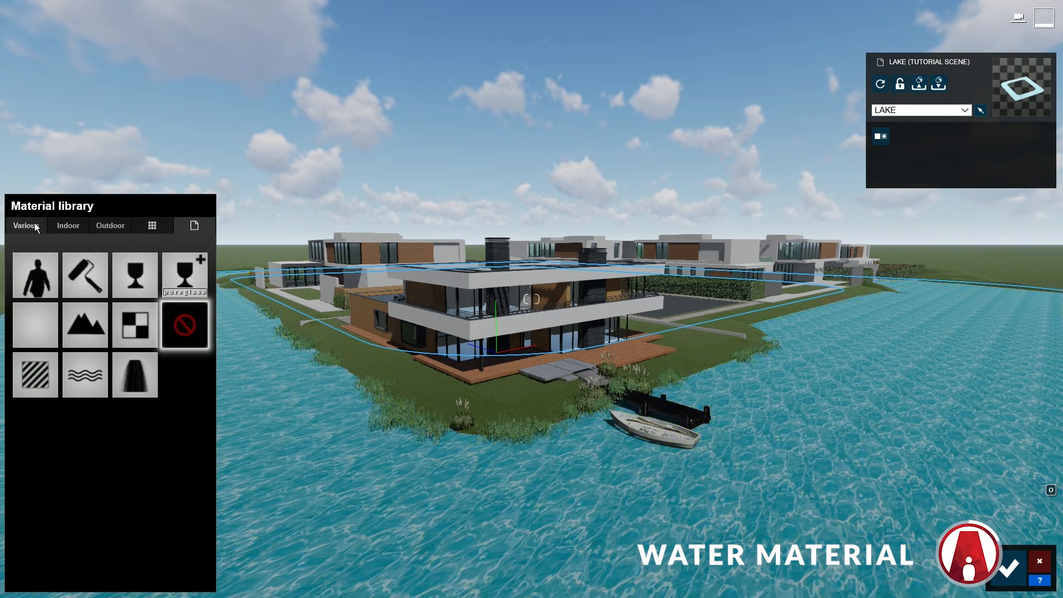
Step: Try water presets on the lake surface, including Calm Tropical and Azure Pool
left_click(34, 223)
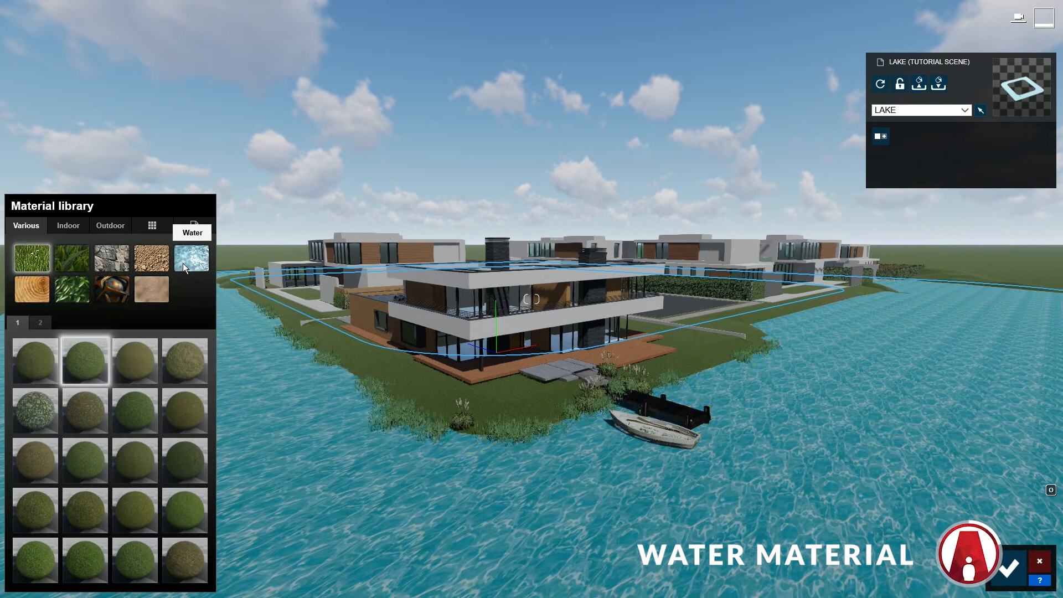
left_click(183, 264)
left_click(123, 407)
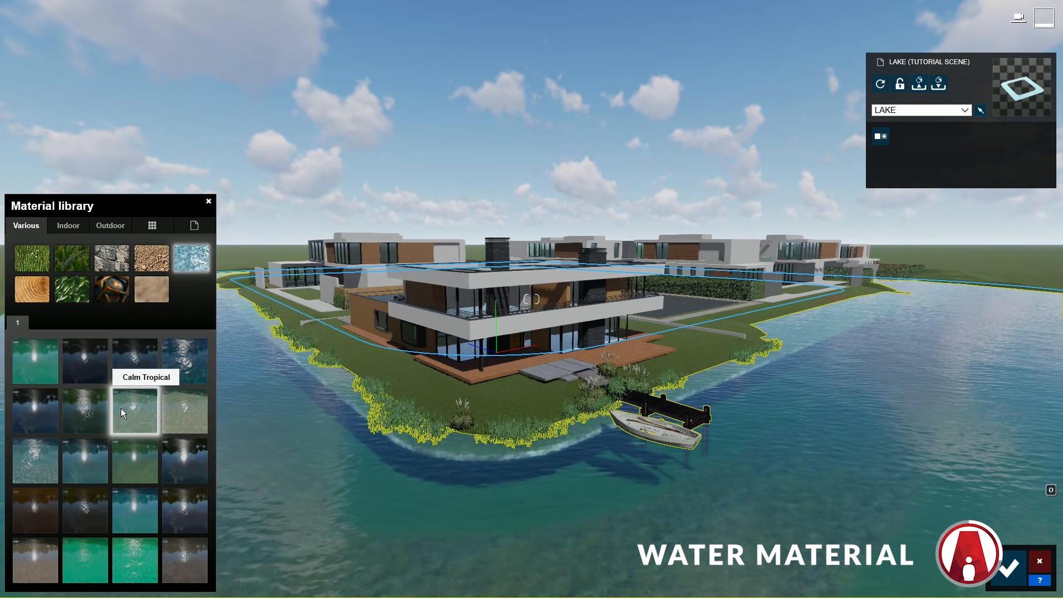
left_click(88, 416)
left_click(22, 416)
left_click(30, 371)
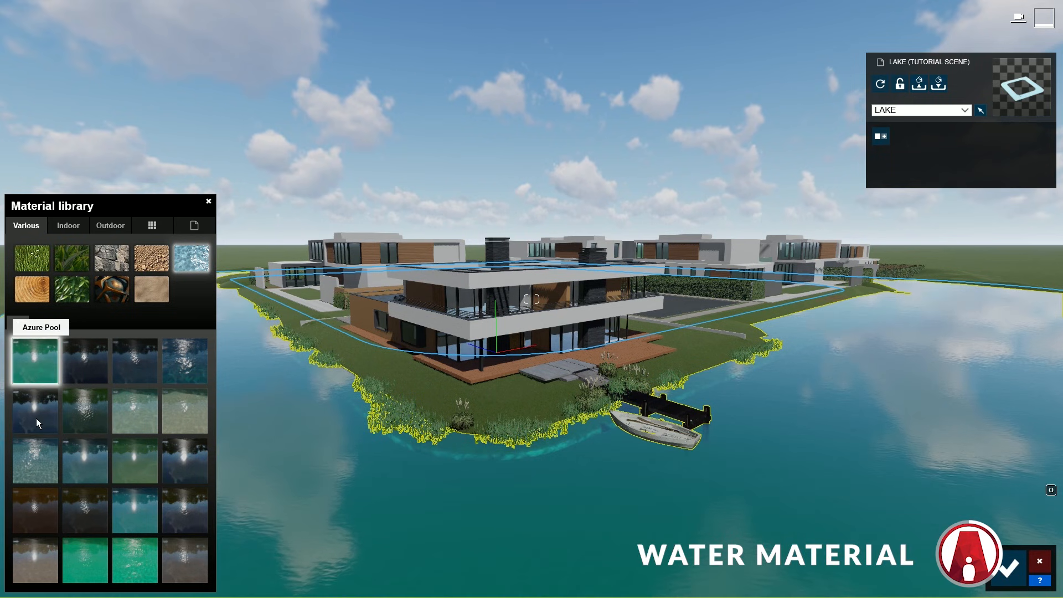
Step: Try more water presets such as Tropical Lake, and apply Calm Tropical to the lake
left_click(85, 510)
left_click(128, 570)
left_click(88, 560)
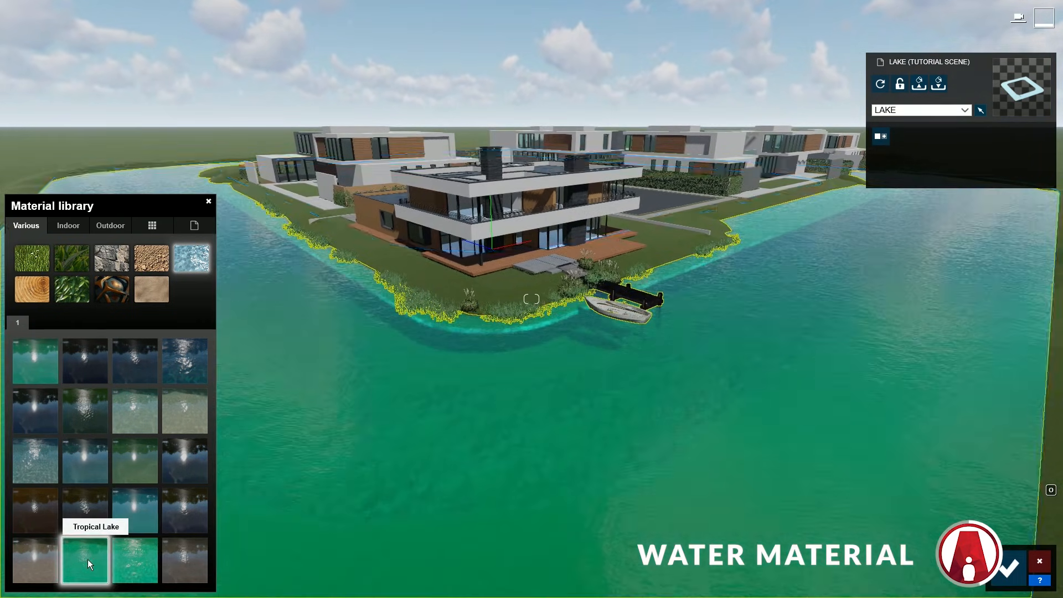
left_click(186, 415)
left_click(132, 421)
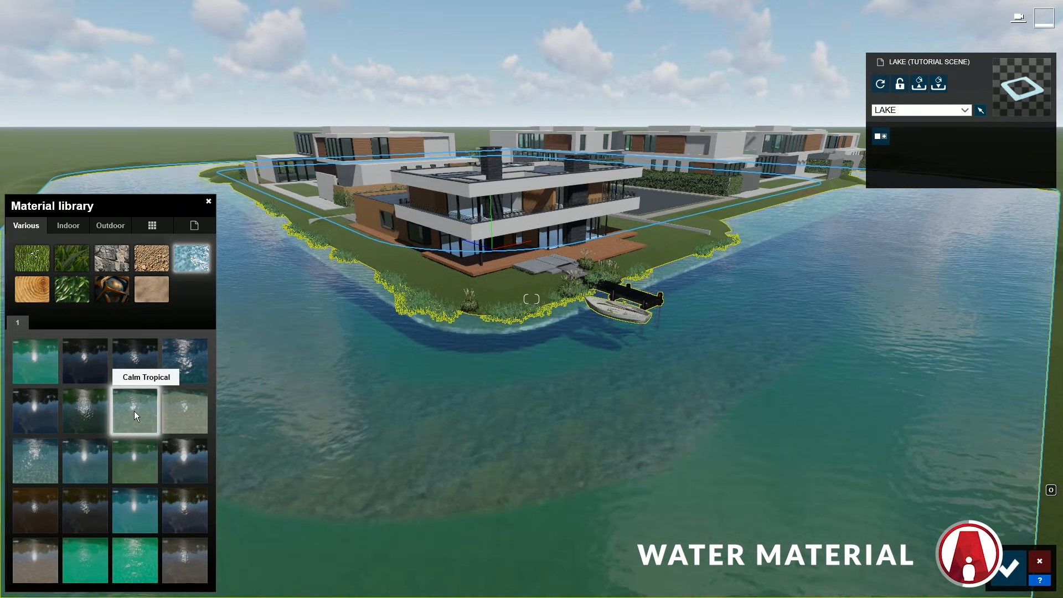
left_click(134, 411)
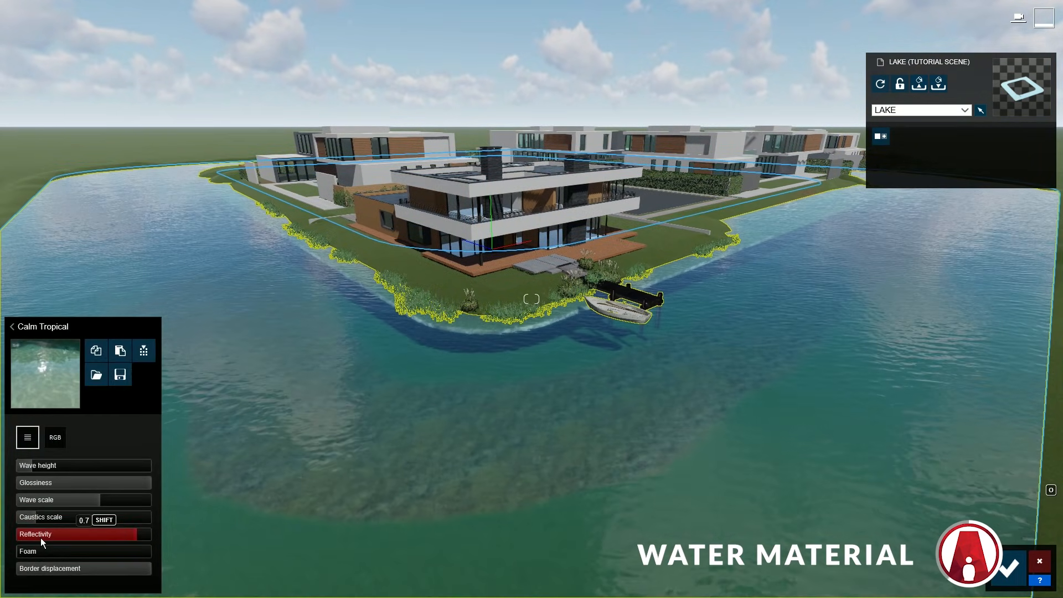
Step: Lower the Calm Tropical water's reflectivity, adjust its wave scale and color, and discard the material changes
left_click_drag(41, 535, 115, 535)
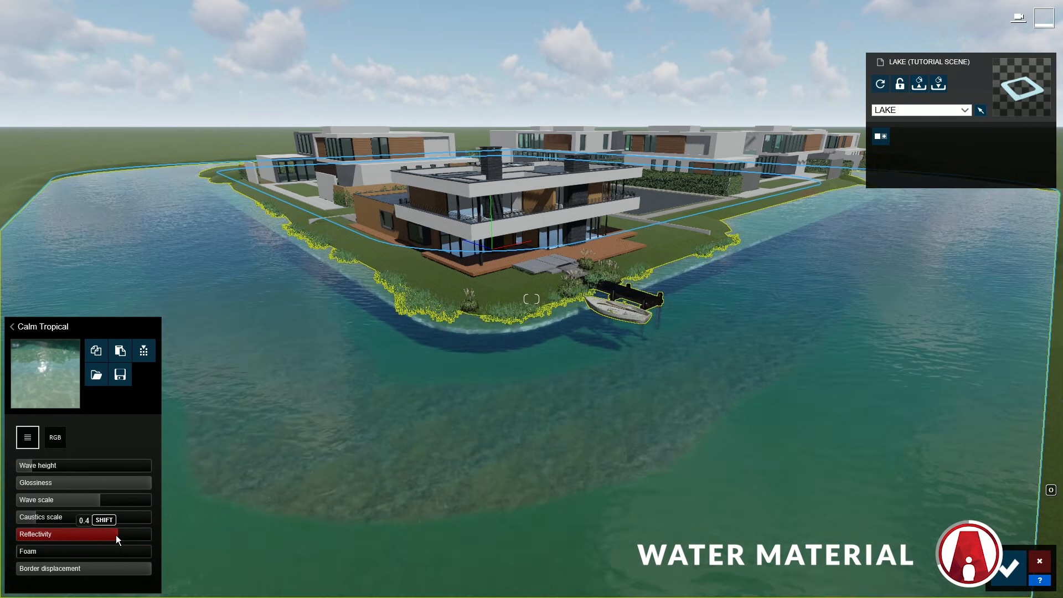
left_click_drag(77, 501, 105, 508)
left_click(55, 437)
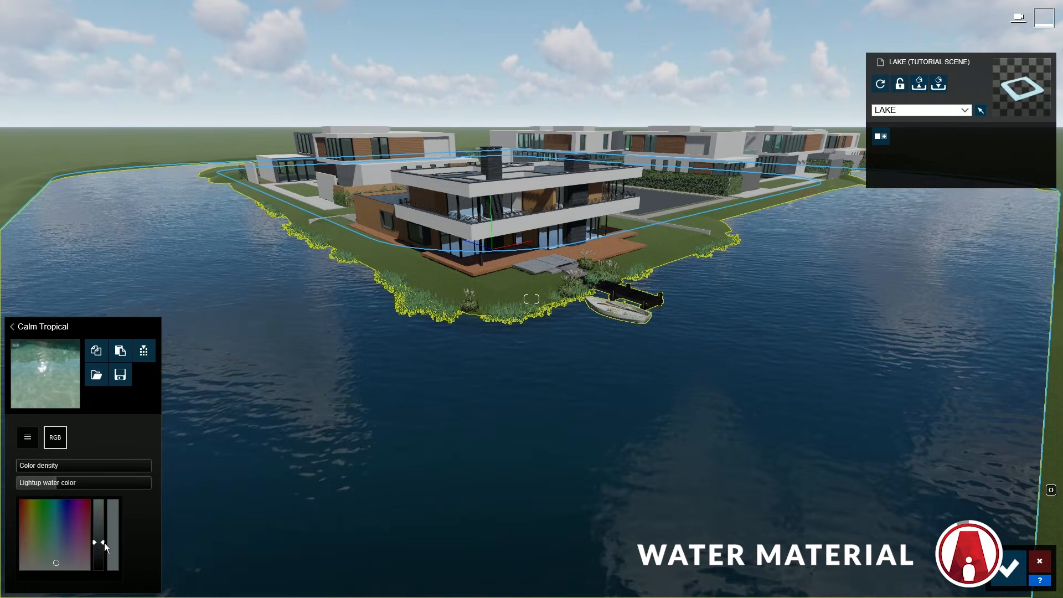
left_click(1009, 566)
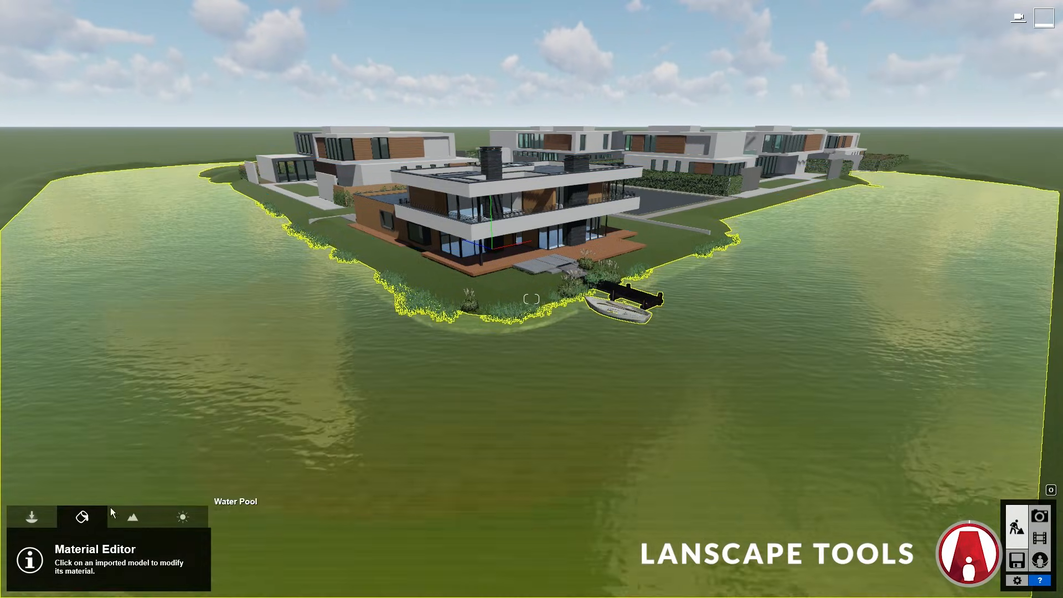
Step: Hide the lake layer and switch to the landscape editing tools
left_click(34, 517)
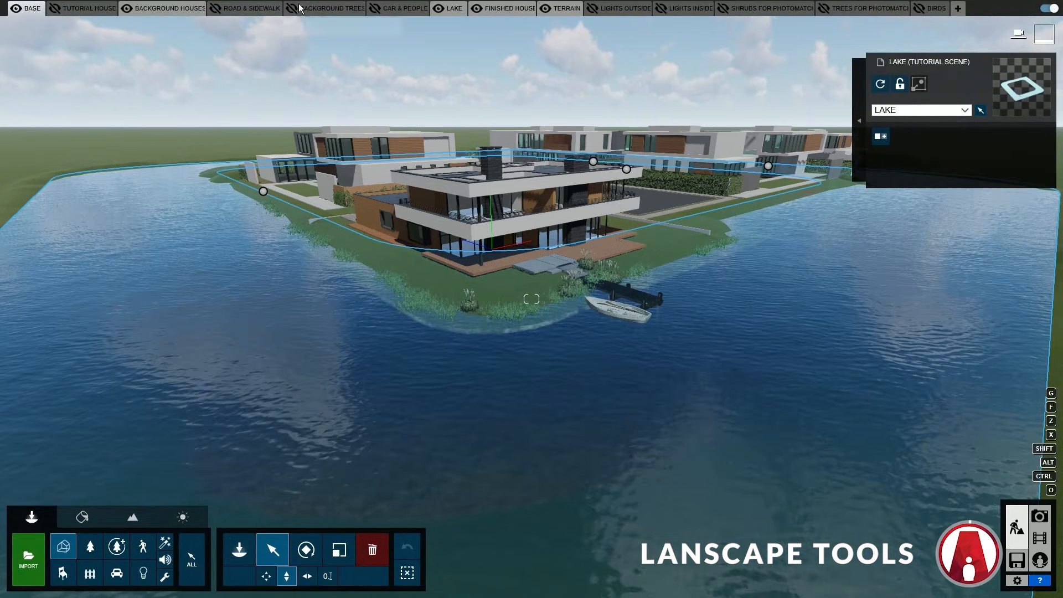
left_click(439, 7)
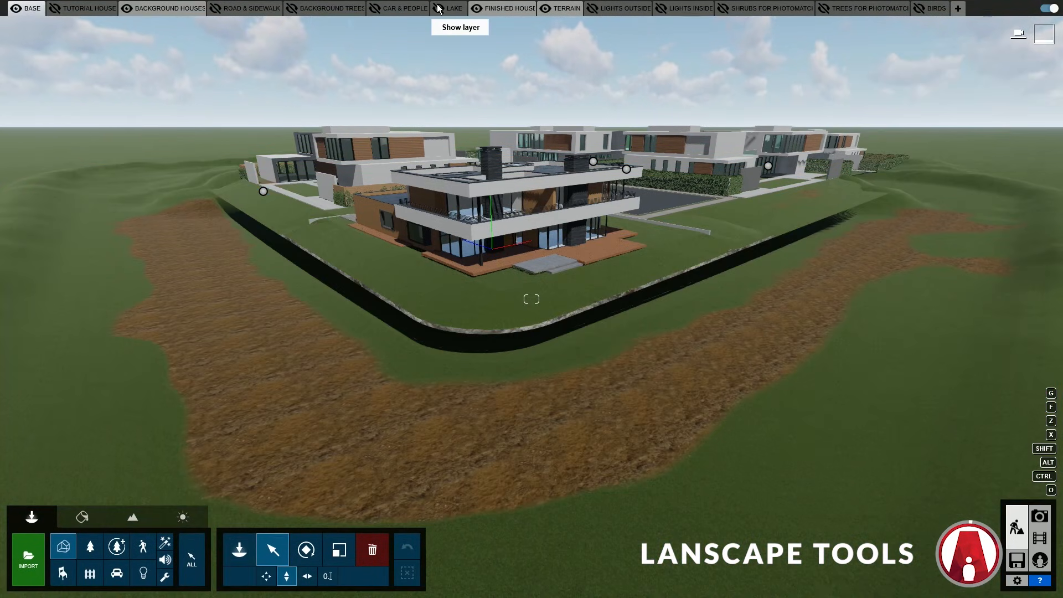
left_click(134, 518)
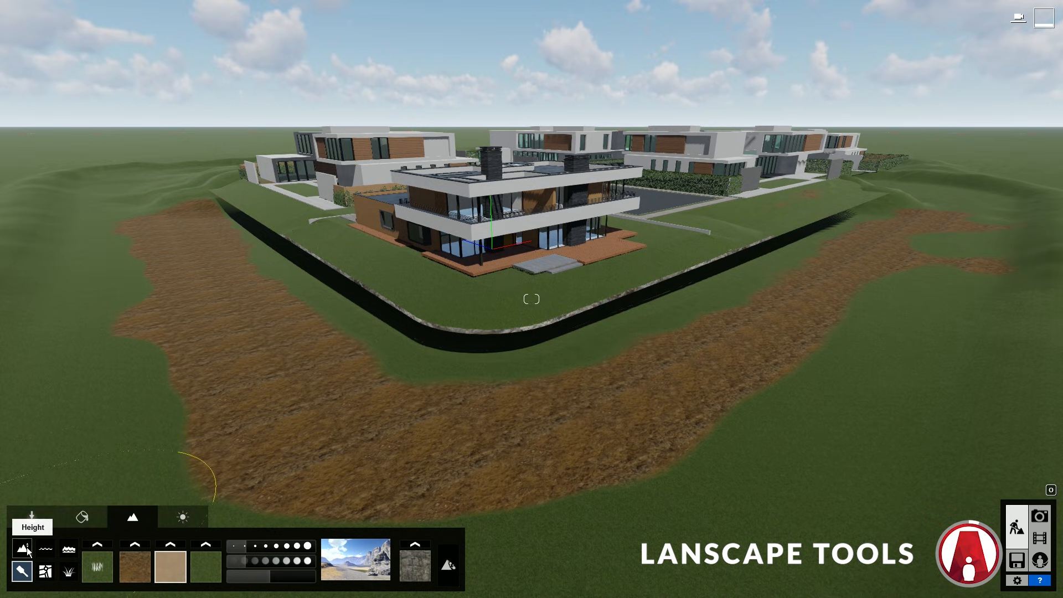
Step: Turn the ocean on to preview it around the villa site, and turn it off again
left_click(53, 550)
left_click(70, 551)
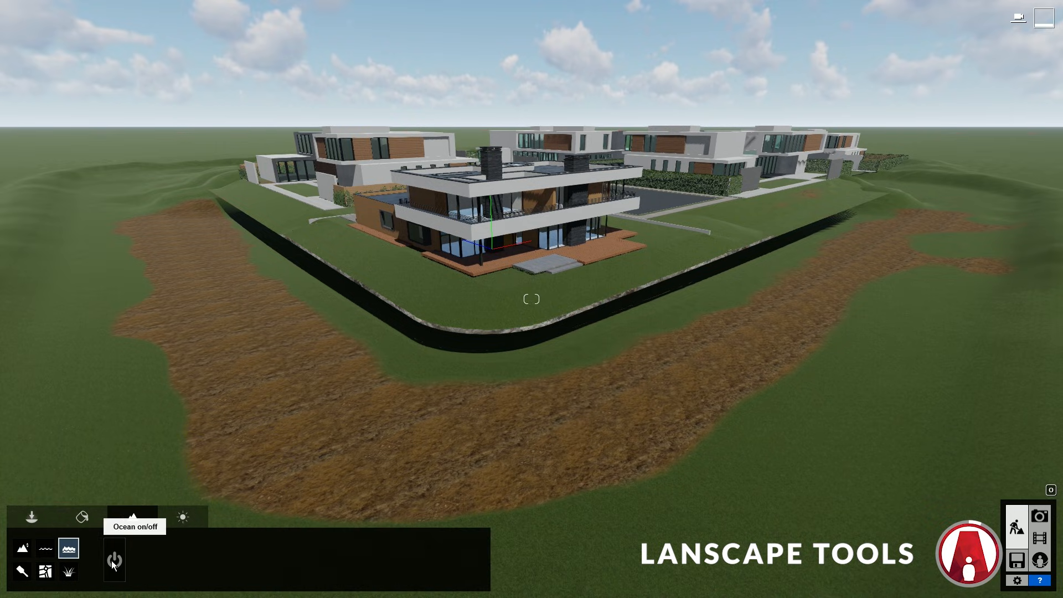
left_click(114, 561)
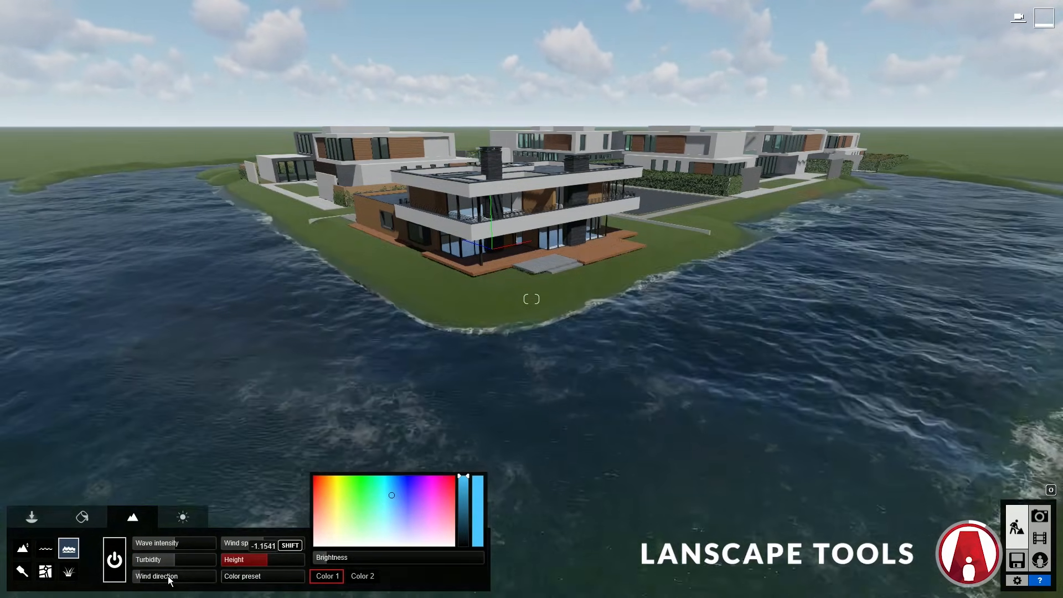
left_click(115, 558)
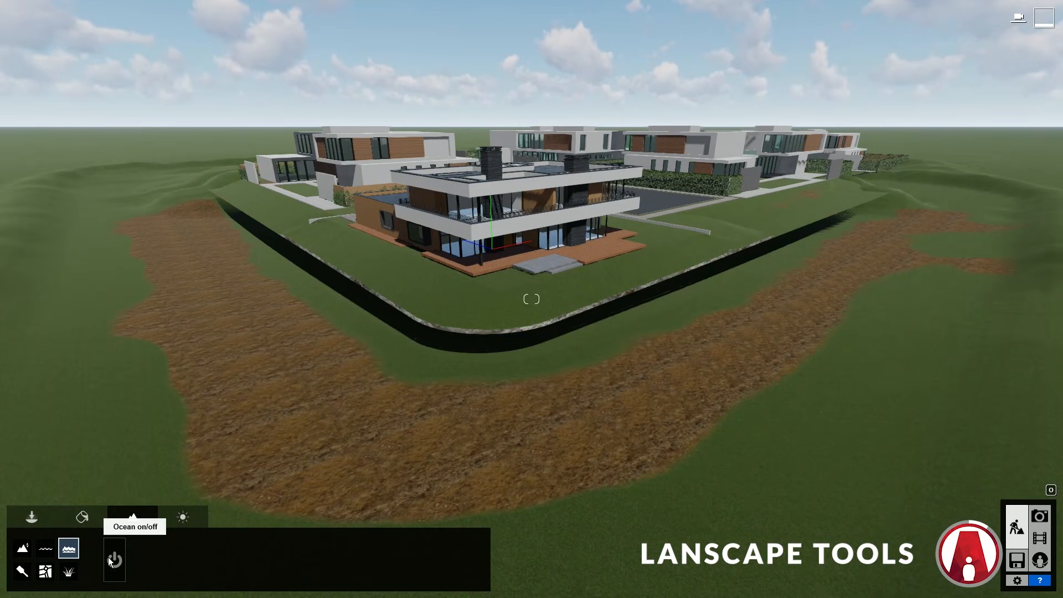
Step: Place a water plane over the whole neighbourhood, lower its level into the surrounding channel, and pull its side corners inward
left_click(45, 550)
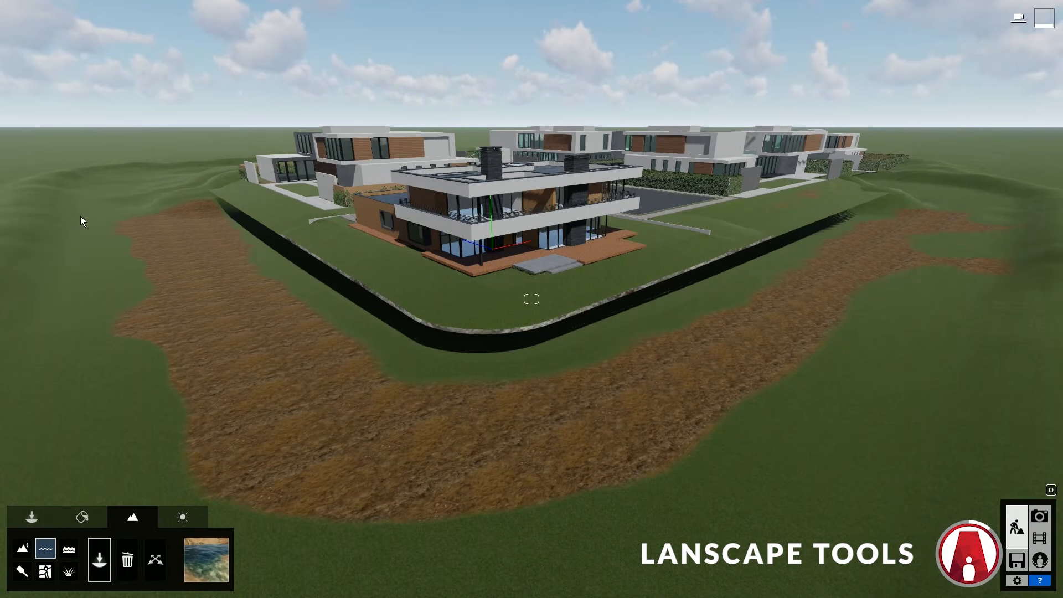
key("q")
right_click_drag(71, 185, 88, 191)
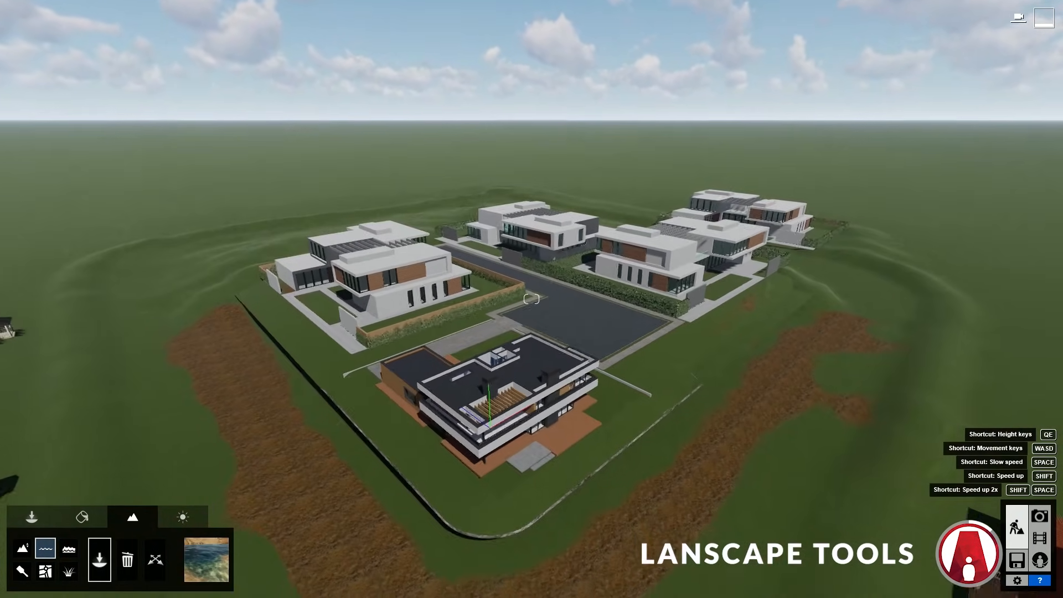
key("s")
left_click_drag(84, 253, 959, 271)
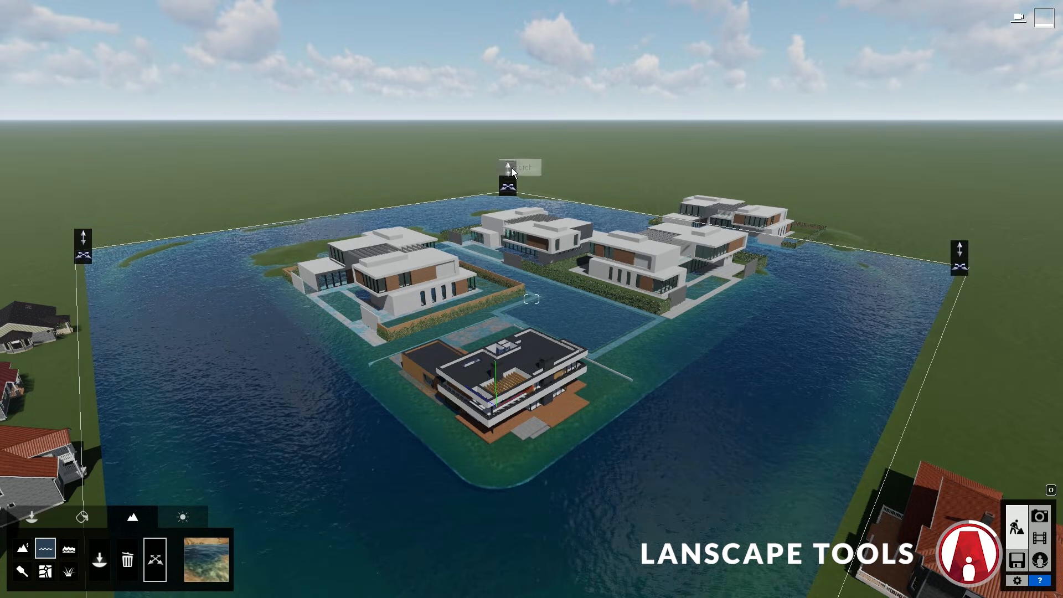
left_click_drag(508, 170, 510, 224)
left_click_drag(965, 277, 934, 278)
left_click_drag(88, 264, 118, 262)
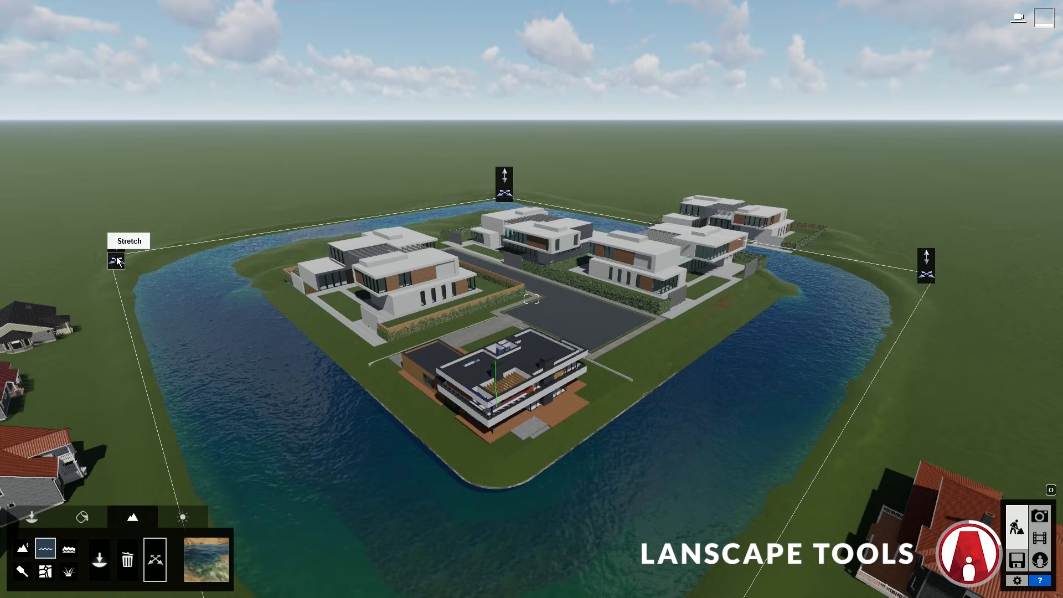
Step: Try other water types on the water plane, inspect the look around the houses, and delete the water plane
left_click(212, 564)
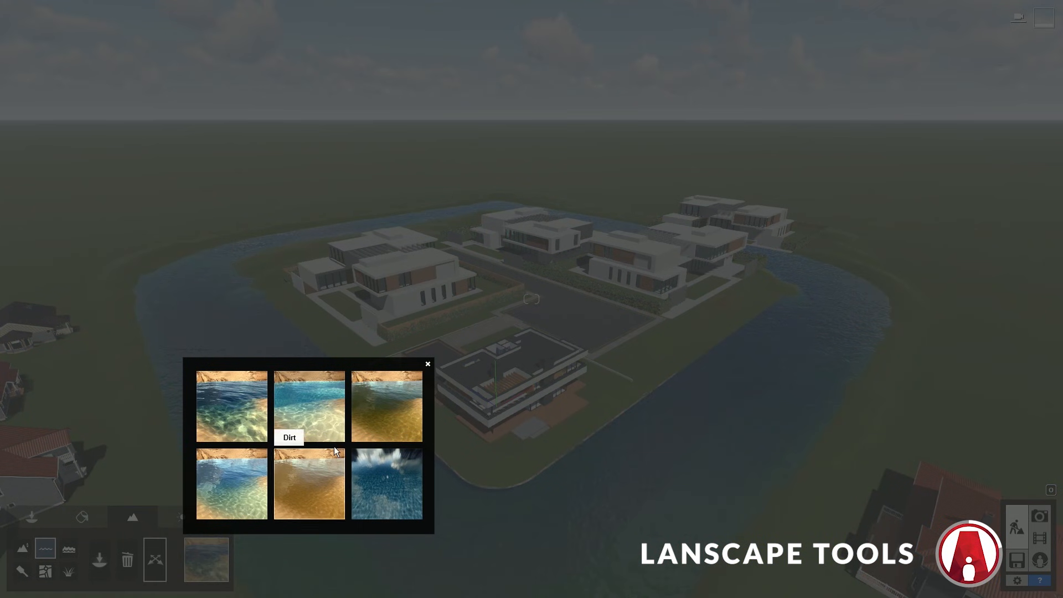
left_click(333, 449)
left_click(208, 564)
left_click(388, 410)
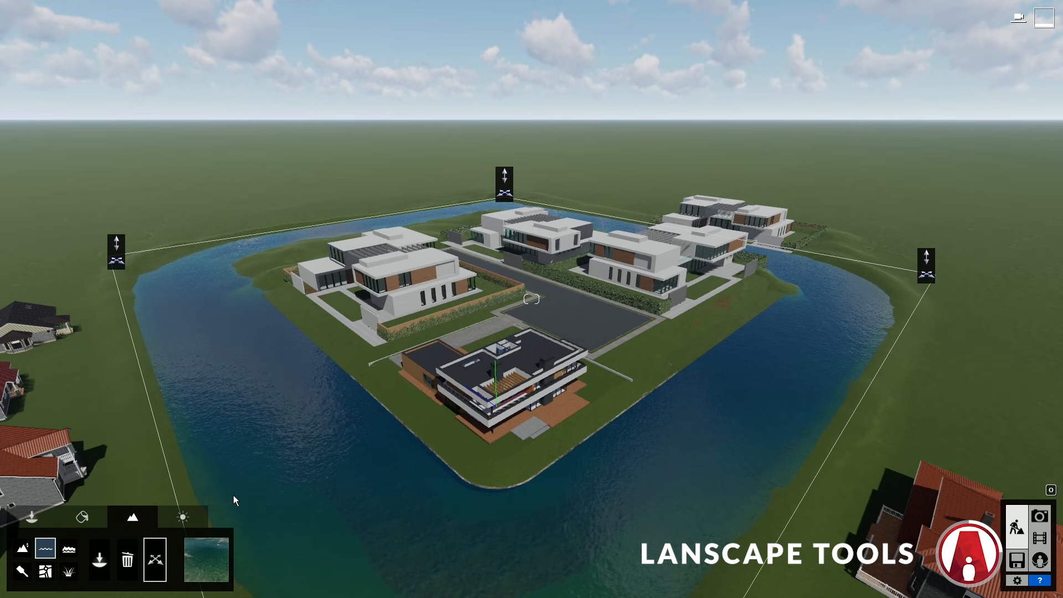
right_click_drag(234, 495, 244, 493)
right_click_drag(650, 533, 654, 519)
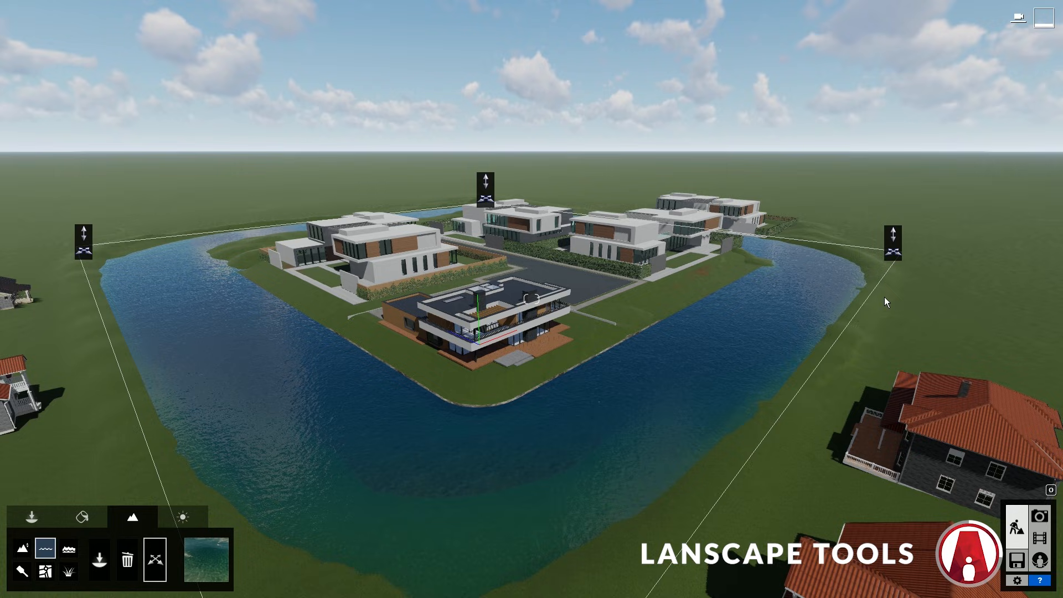
left_click(127, 561)
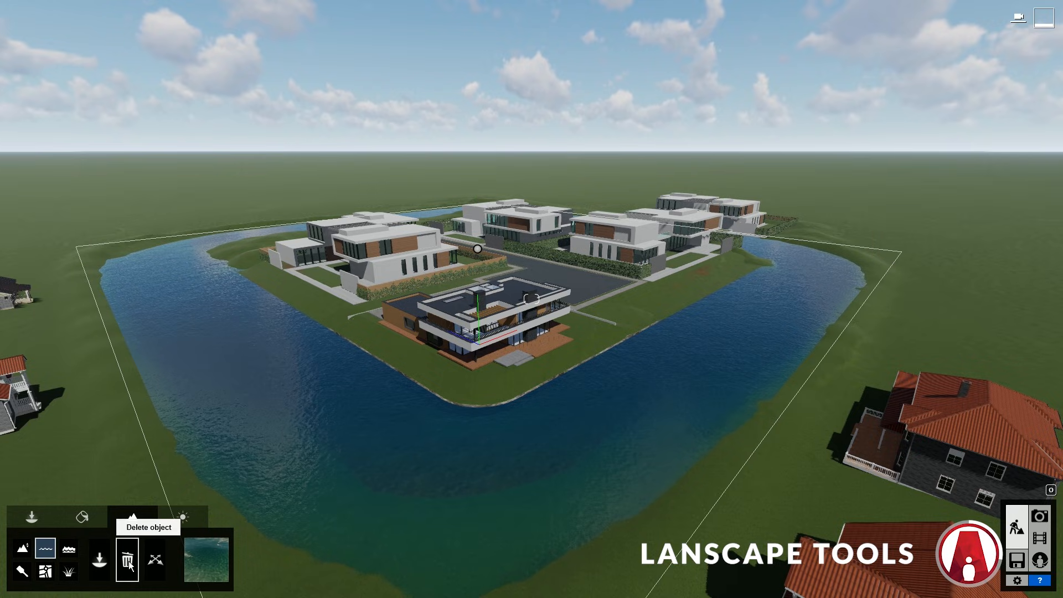
left_click(478, 254)
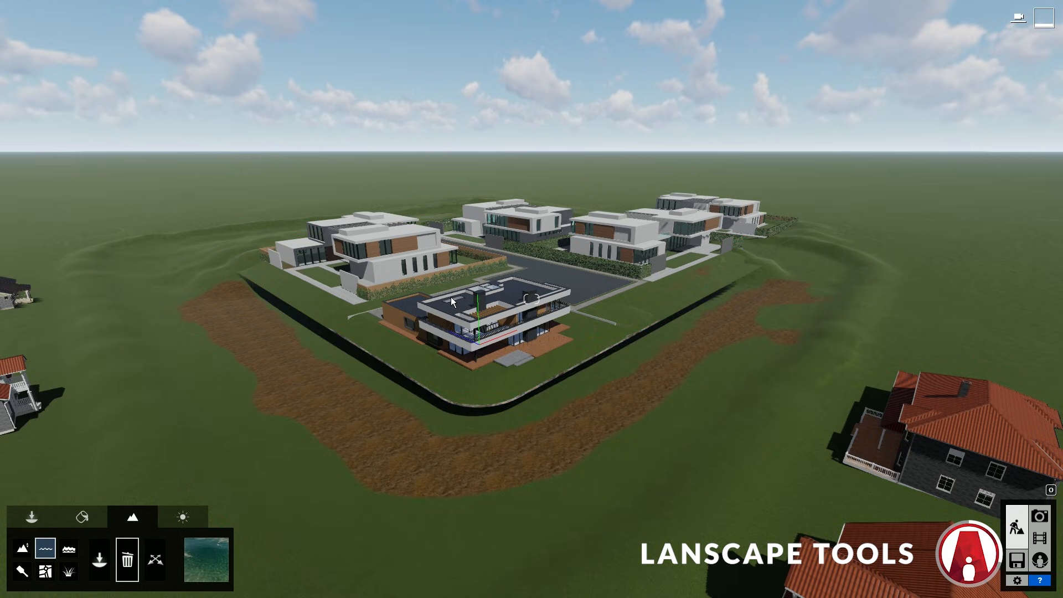
Step: Show the Road & Sidewalk layer around the houses
left_click(37, 517)
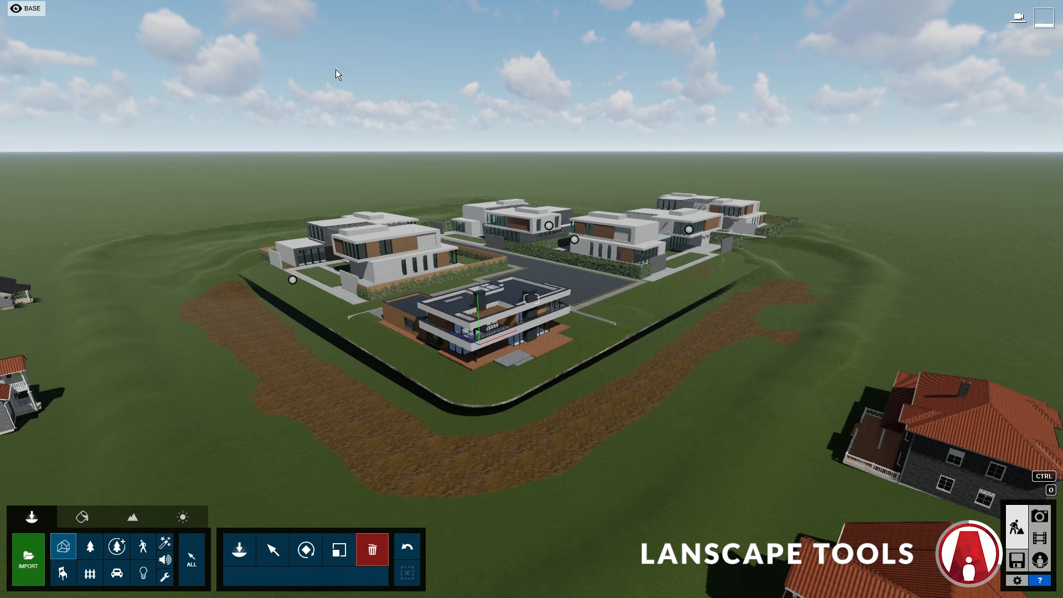
mouse_move(299, 17)
left_click(215, 10)
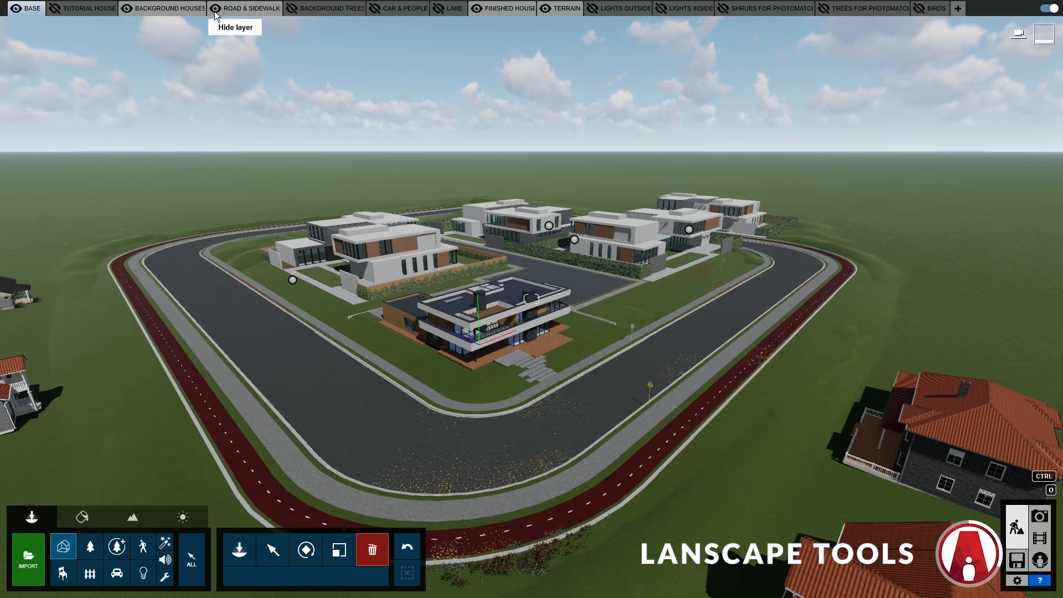
Step: Raise a row of hills on the open ground beyond the road, using a height brush of size 5.0
left_click(134, 518)
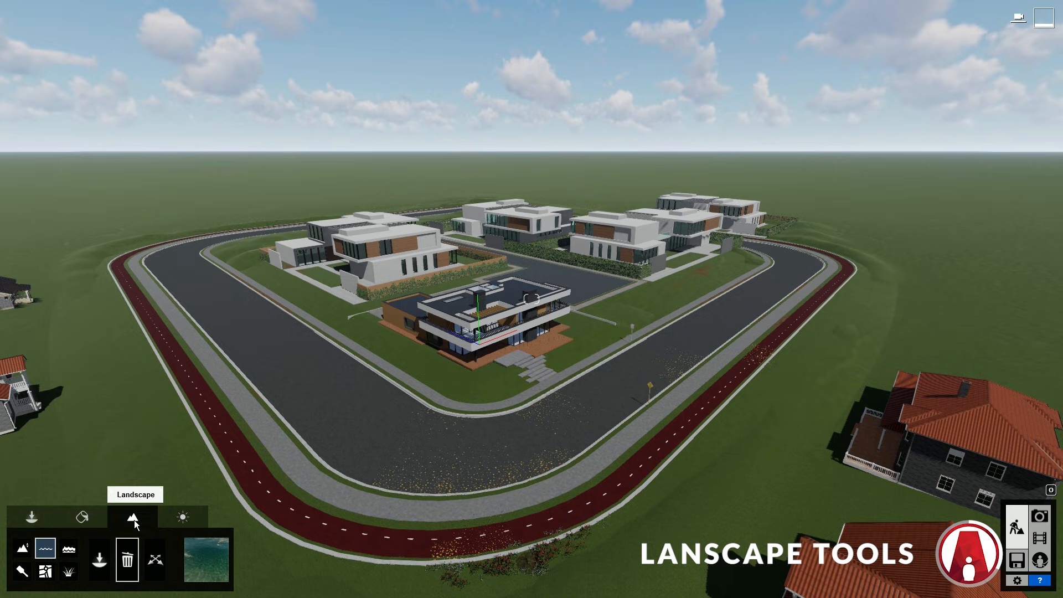
left_click(23, 549)
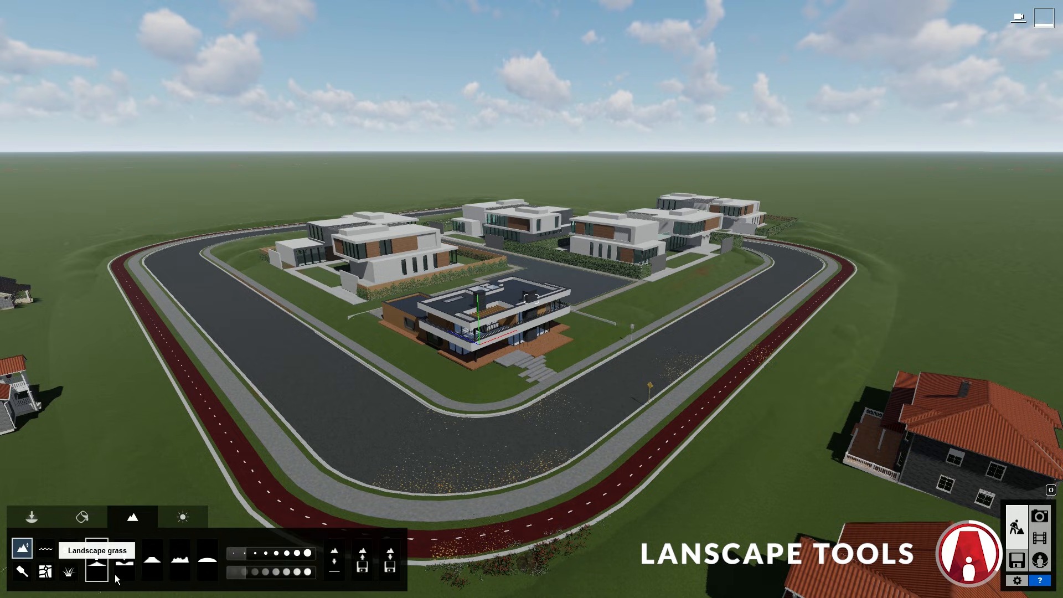
mouse_move(403, 576)
right_mouse_down()
mouse_move(338, 493)
mouse_move(271, 455)
mouse_move(218, 448)
mouse_move(185, 466)
right_mouse_up()
key("w")
left_click_drag(252, 554, 286, 557)
left_click_drag(247, 573, 292, 573)
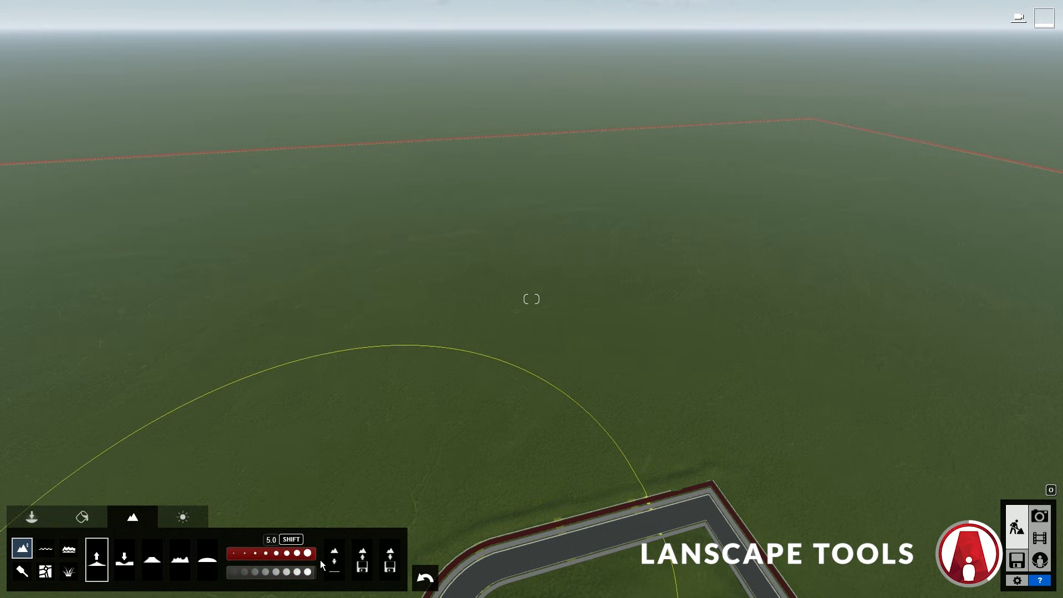
mouse_move(222, 228)
left_mouse_down()
mouse_move(370, 231)
mouse_move(555, 200)
left_mouse_up()
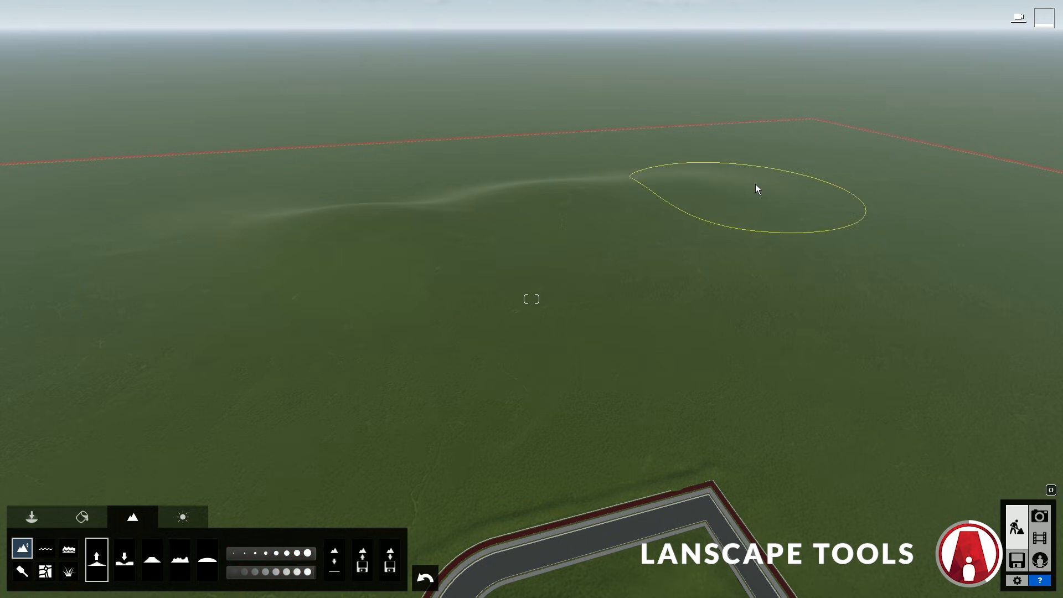
mouse_move(458, 213)
left_mouse_down()
mouse_move(268, 212)
mouse_move(541, 220)
mouse_move(590, 199)
left_mouse_up()
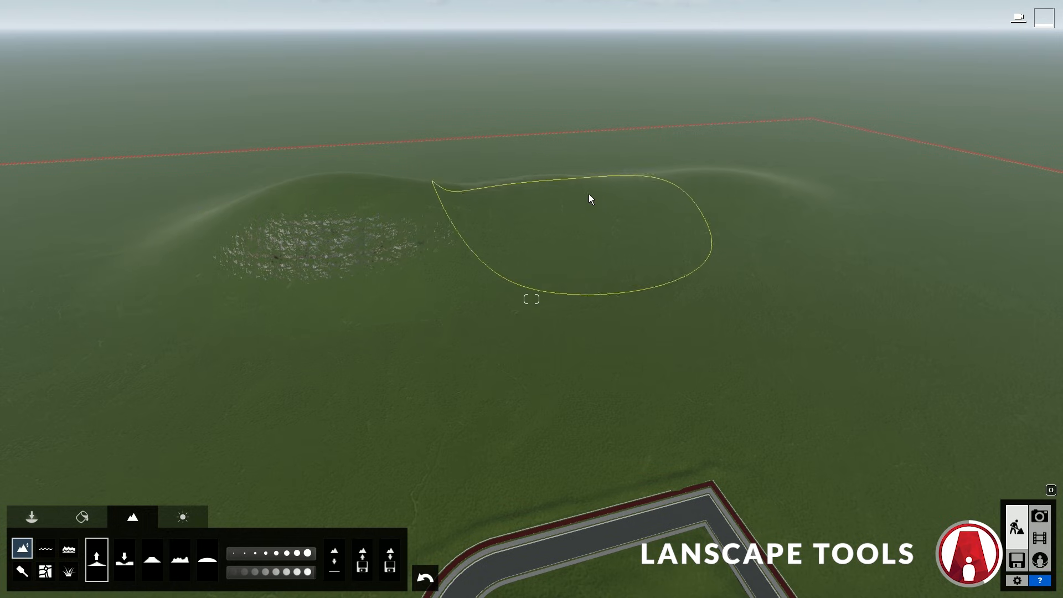
Step: Lower the new hills beyond the road, flattening the left one the most
mouse_move(701, 183)
right_mouse_down()
mouse_move(700, 119)
mouse_move(701, 189)
right_mouse_up()
key("e")
left_click(122, 560)
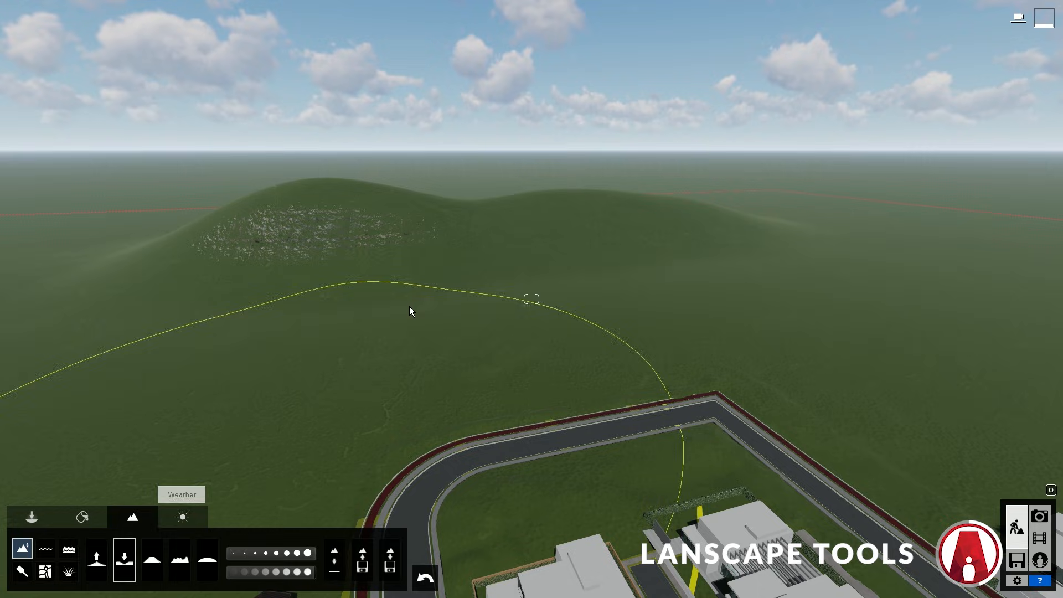
mouse_move(451, 208)
left_mouse_down()
mouse_move(258, 223)
mouse_move(321, 240)
left_mouse_up()
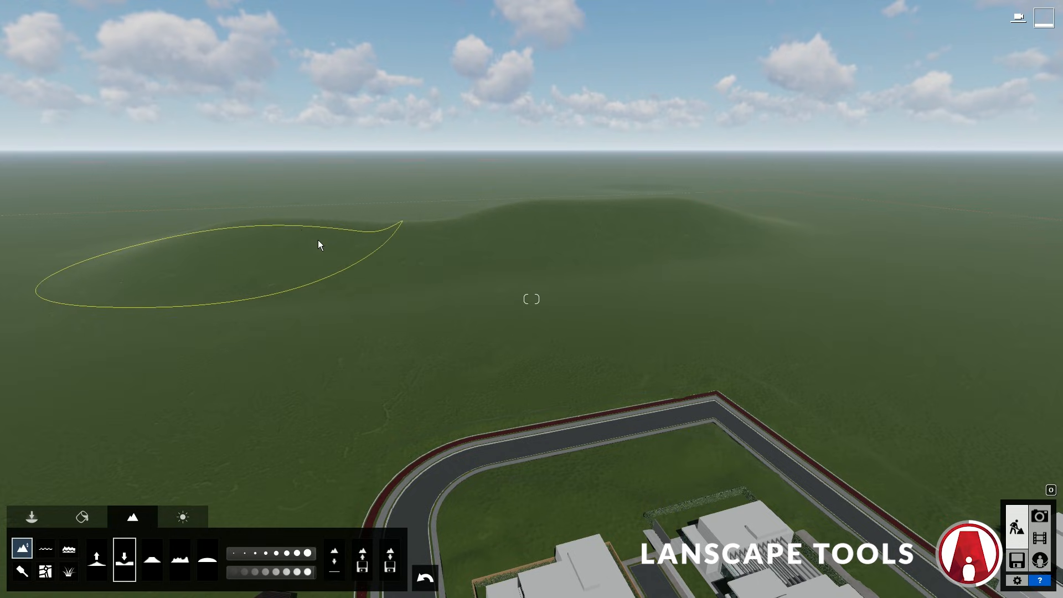
left_click(98, 559)
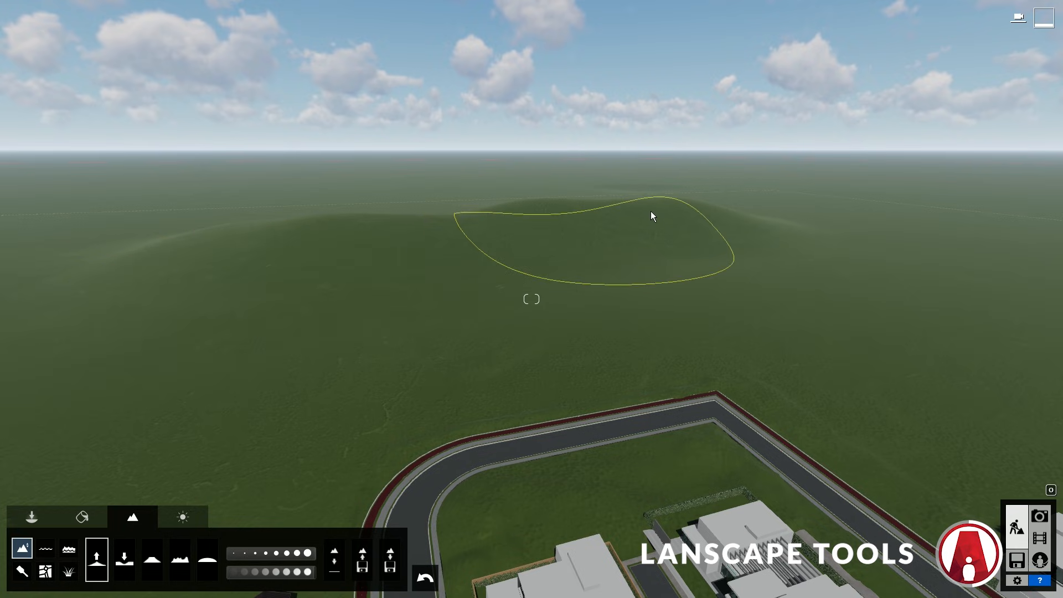
Step: Roughen the hills along their full length with the Jitter brush to form a rocky mountain ridge
left_click(182, 560)
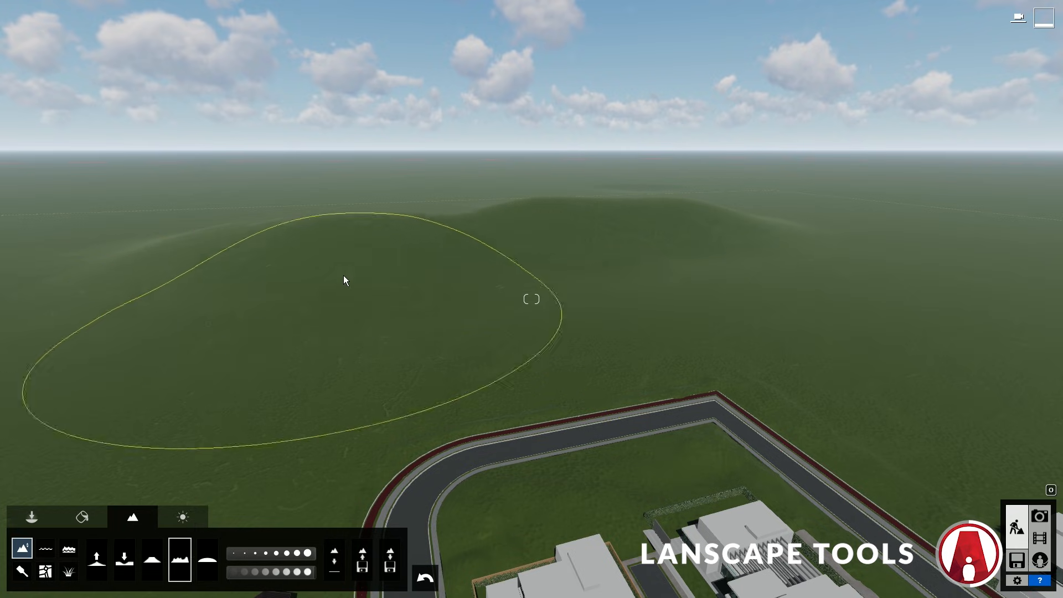
left_click_drag(239, 224, 509, 208)
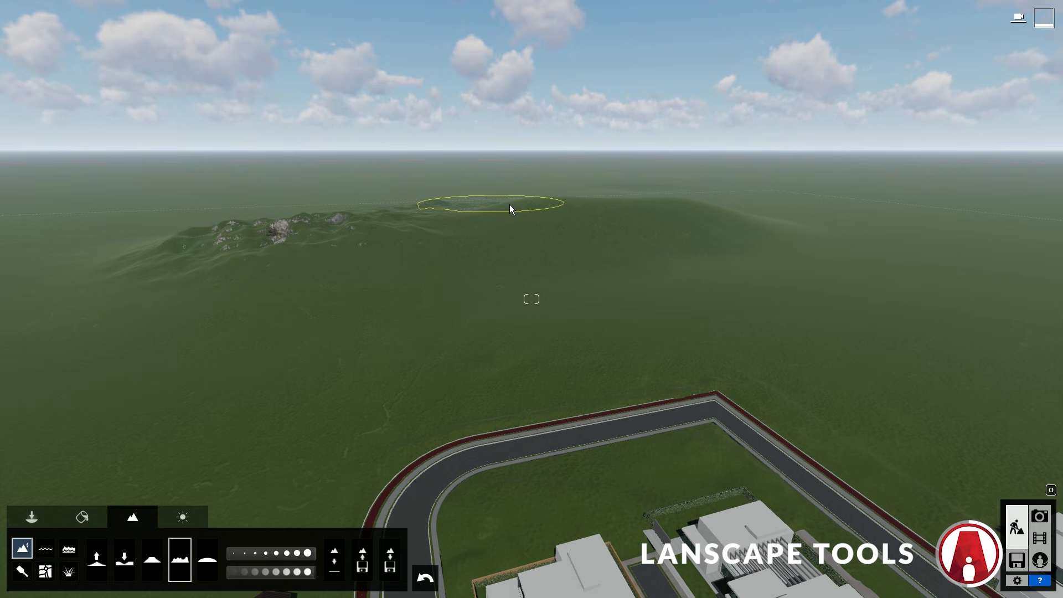
left_click_drag(590, 210, 235, 225)
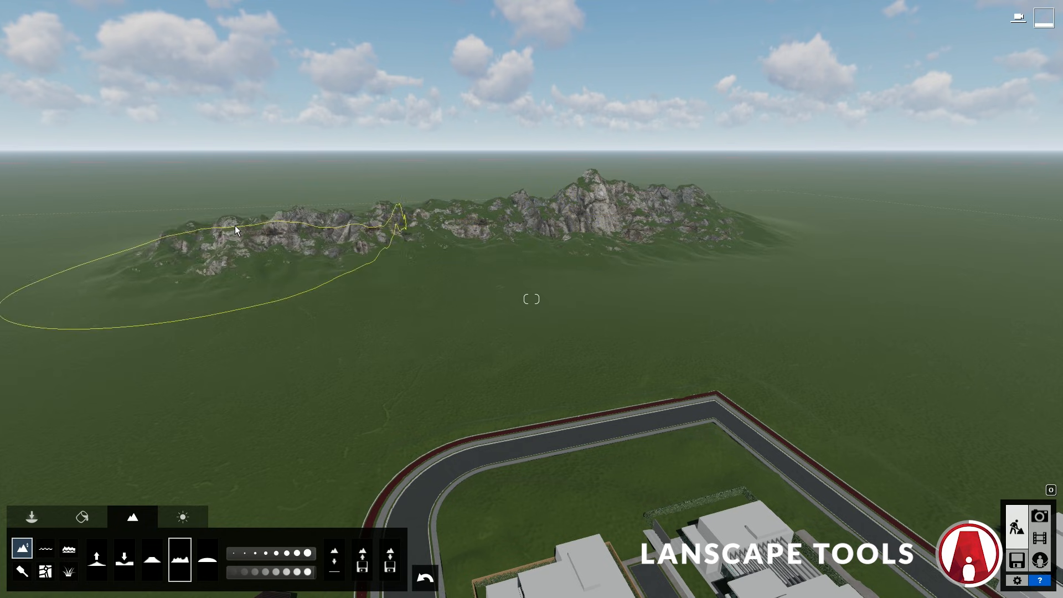
mouse_move(235, 225)
right_mouse_down()
mouse_move(260, 216)
mouse_move(242, 222)
right_mouse_up()
key("q")
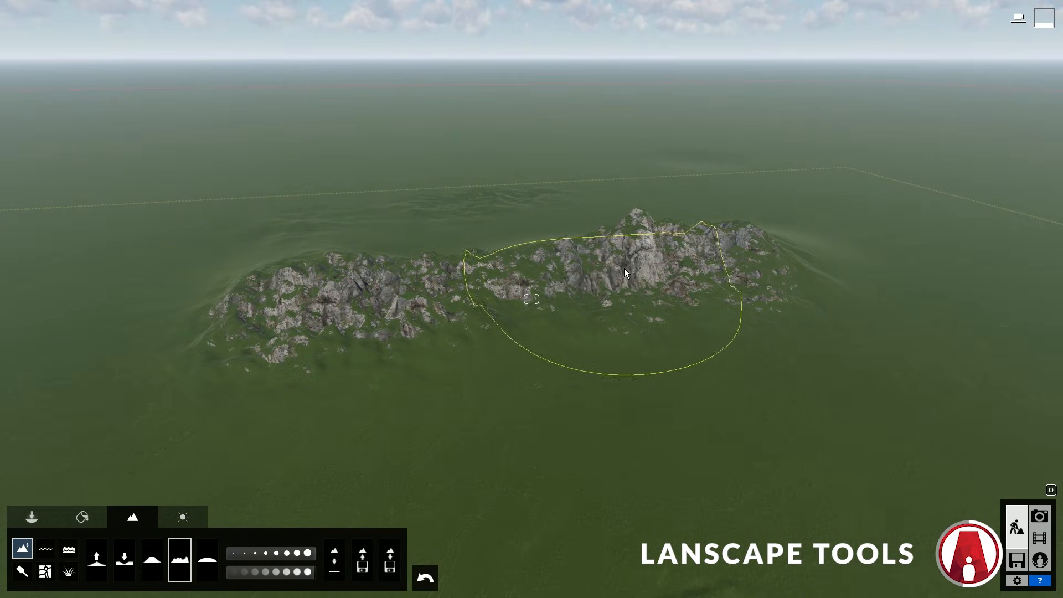
left_click_drag(801, 269, 813, 258)
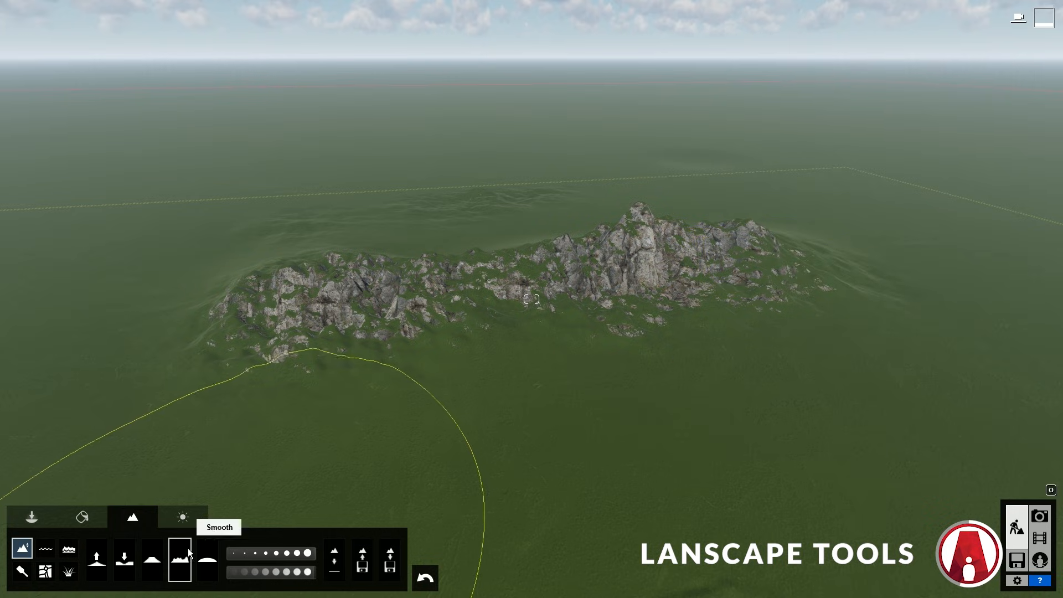
Step: Smooth the rocky ridge and reshape its peaks and valleys with the Lower and Flatten brushes
left_click(210, 560)
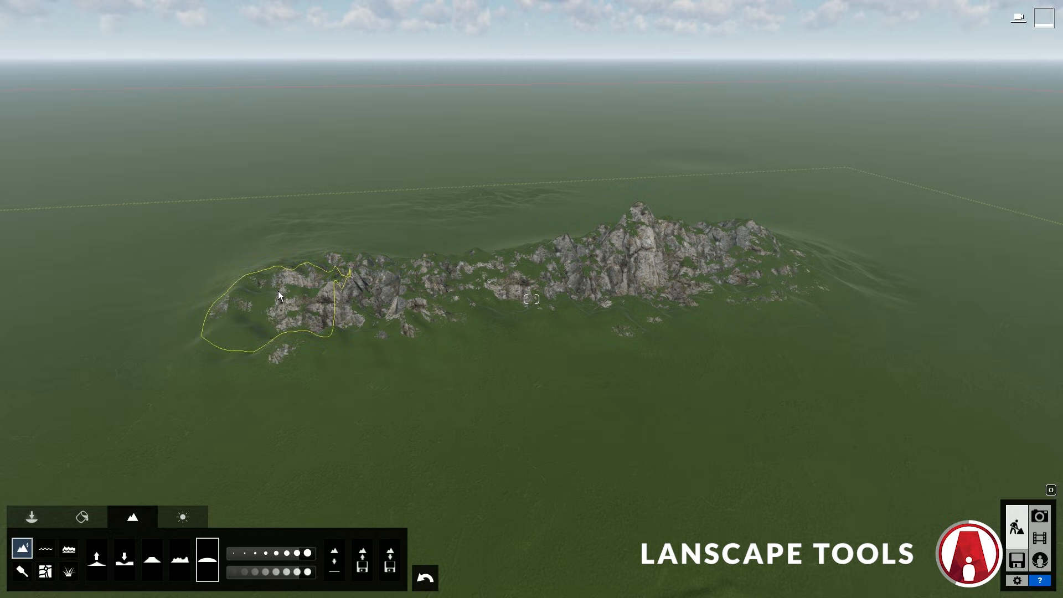
left_click(125, 559)
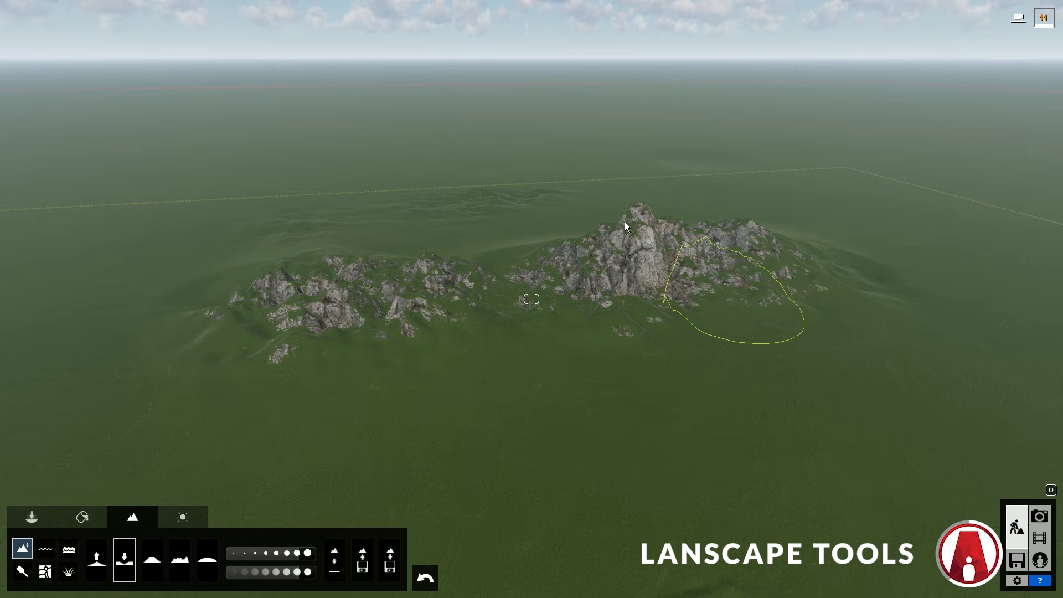
left_click(153, 560)
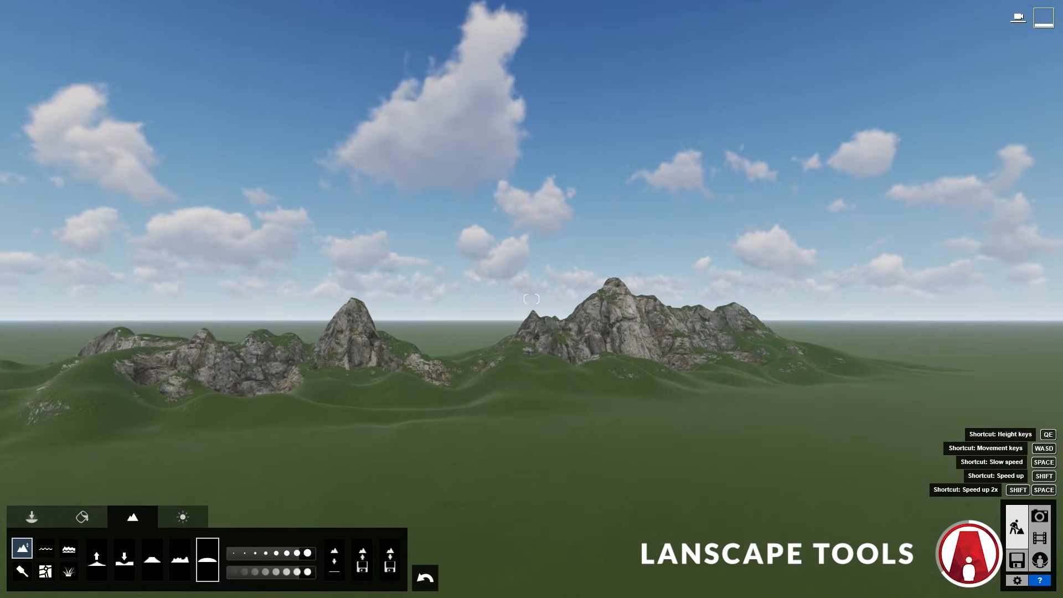
key("q")
right_click_drag(574, 166, 574, 226)
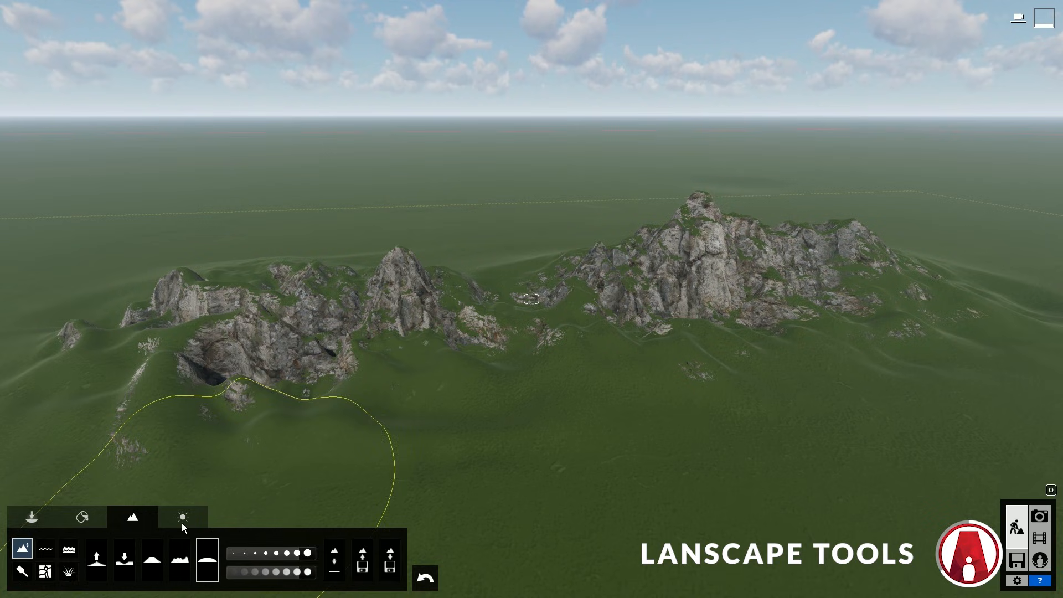
Step: Paint a broad band of the brown soil texture on the ground along the foot of the mountains
left_click(24, 571)
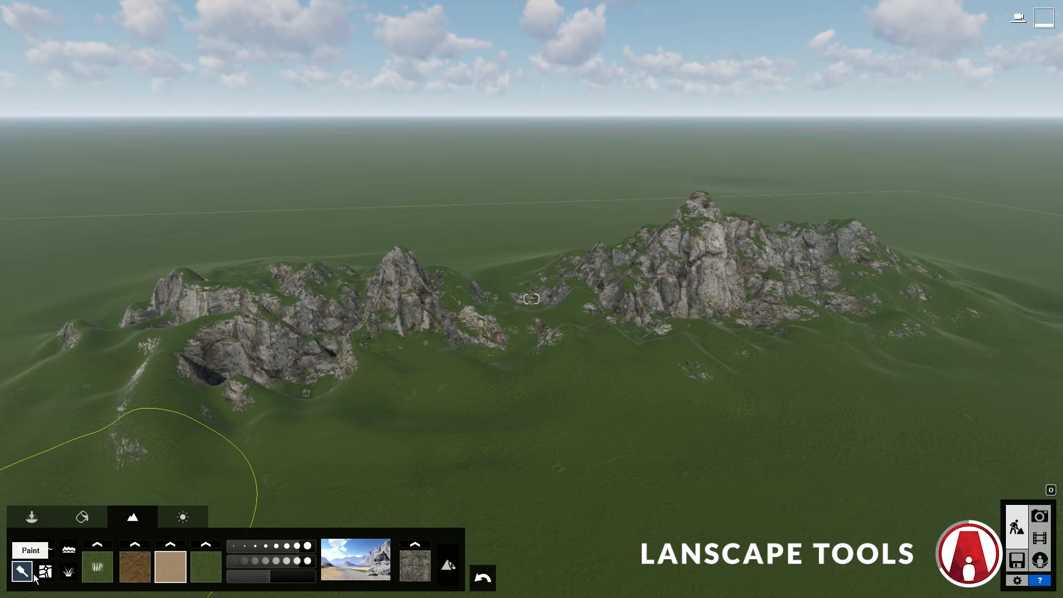
left_click(104, 571)
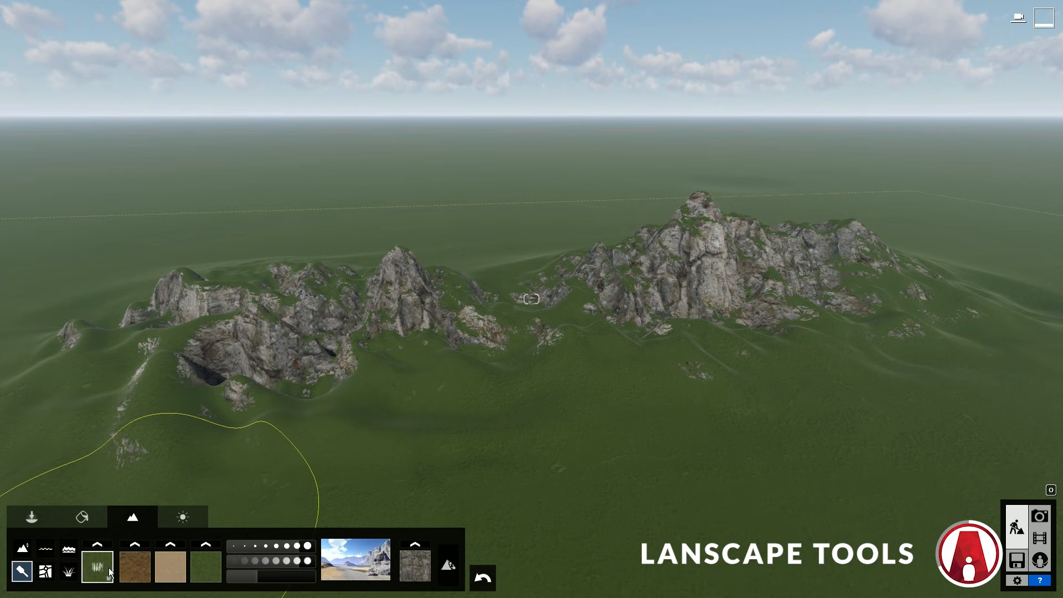
left_click(178, 570)
left_click(211, 564)
left_click(145, 567)
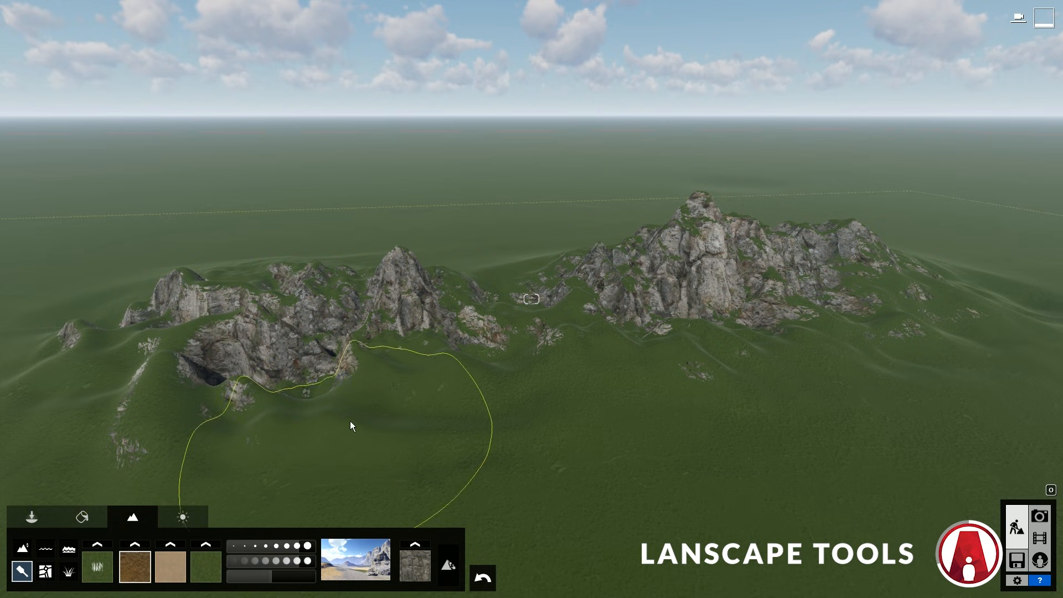
right_click_drag(350, 421, 350, 470)
right_click_drag(355, 321, 354, 347)
mouse_move(310, 293)
left_mouse_down()
mouse_move(983, 257)
mouse_move(248, 354)
left_mouse_up()
right_click_drag(247, 355, 322, 388)
Step: Paint a wide strip of the light sand texture in front of the brown soil band
left_click(169, 572)
left_click_drag(487, 382, 451, 394)
right_click_drag(451, 394, 404, 383)
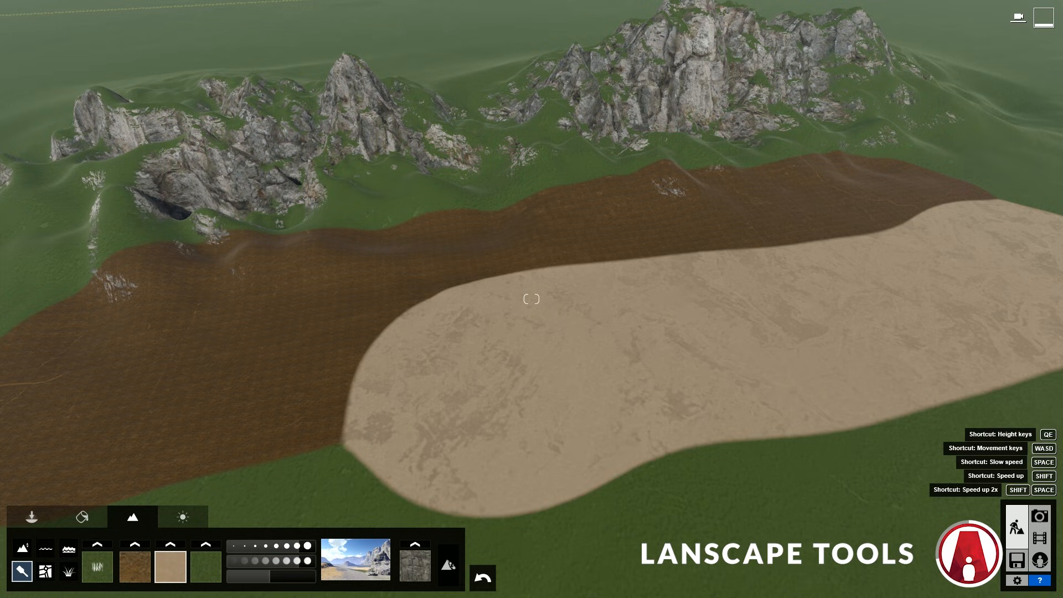
Step: Enlarge the brush and paint the brown soil texture over the light sand strip, adjusting the tile size
left_click_drag(271, 550, 295, 553)
left_click_drag(302, 562, 306, 560)
left_click(135, 567)
mouse_move(421, 438)
left_mouse_down()
mouse_move(660, 371)
mouse_move(930, 262)
mouse_move(467, 378)
left_mouse_up()
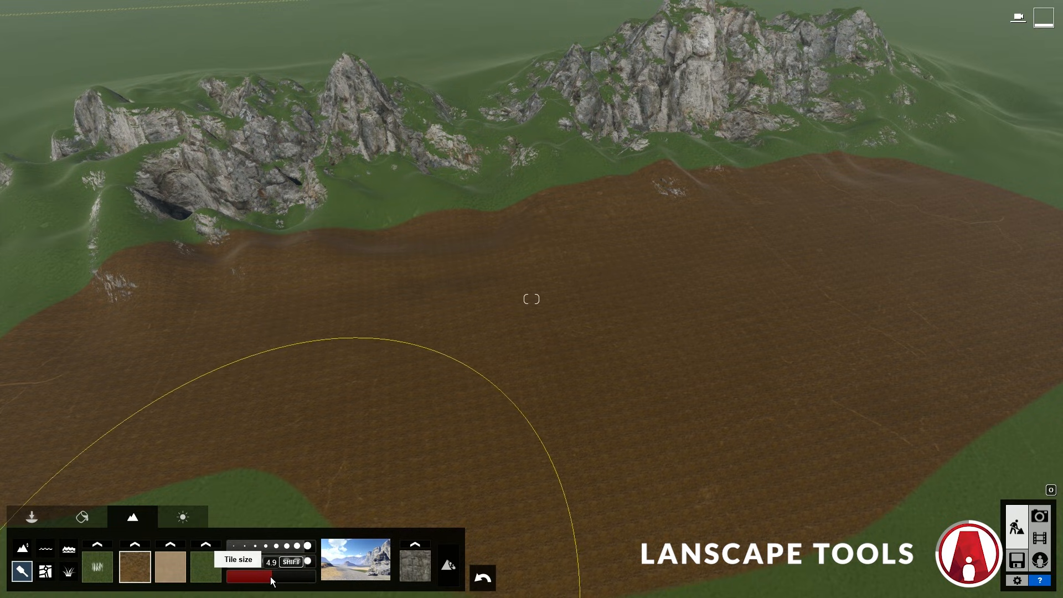
mouse_move(271, 579)
left_mouse_down()
mouse_move(287, 580)
mouse_move(273, 581)
left_mouse_up()
Step: Paint the green grass texture over the entire brown soil area in front of the mountains
left_click(98, 566)
key("s")
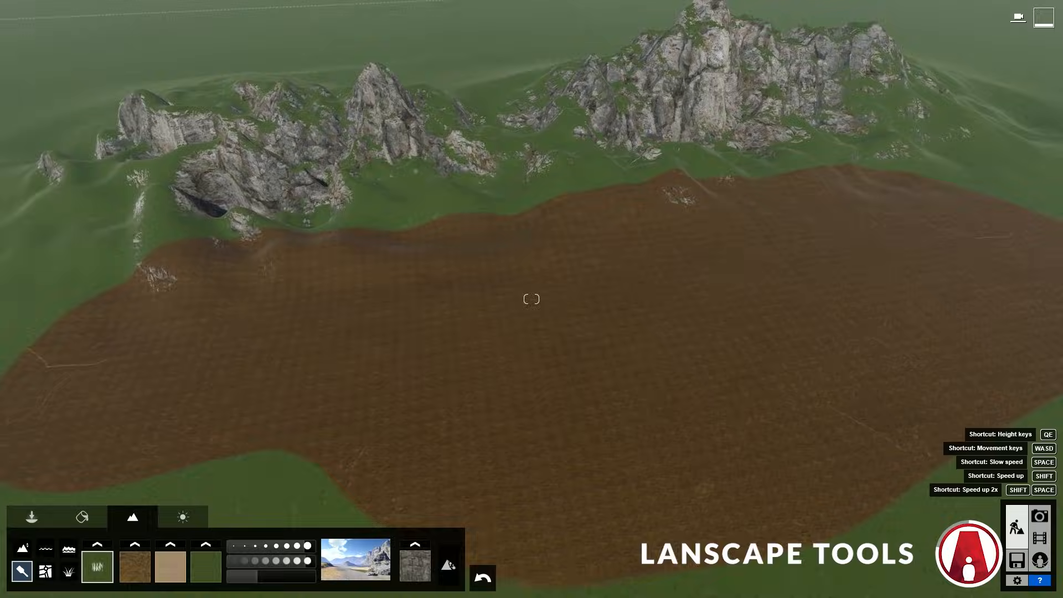
mouse_move(177, 366)
left_mouse_down()
mouse_move(333, 352)
mouse_move(470, 392)
mouse_move(895, 226)
left_mouse_up()
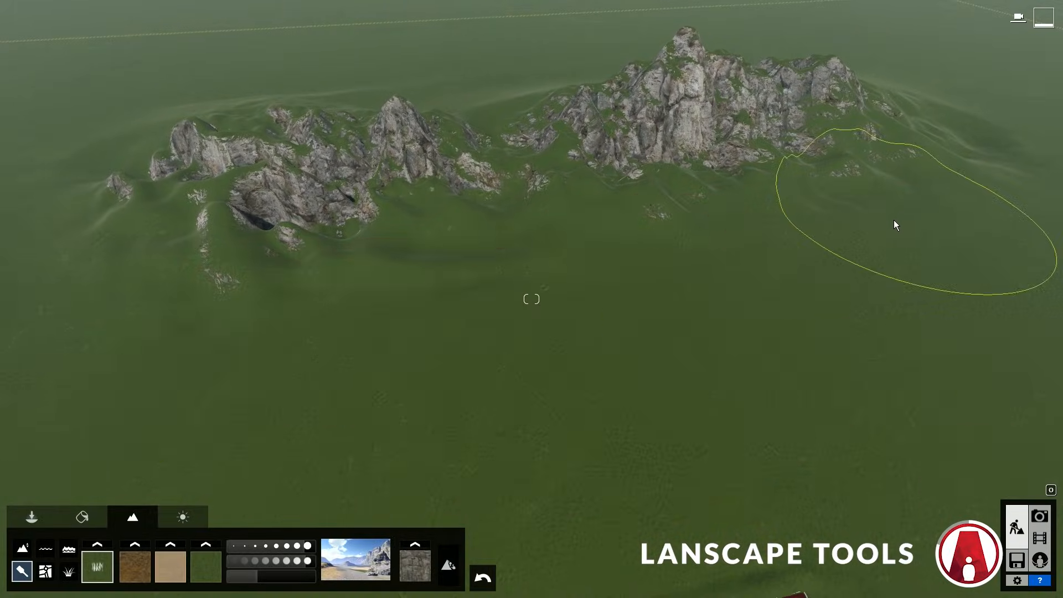
Step: Try the Americangravel and a light sand texture on the base ground layer, and restore its original green grass texture
left_click(108, 544)
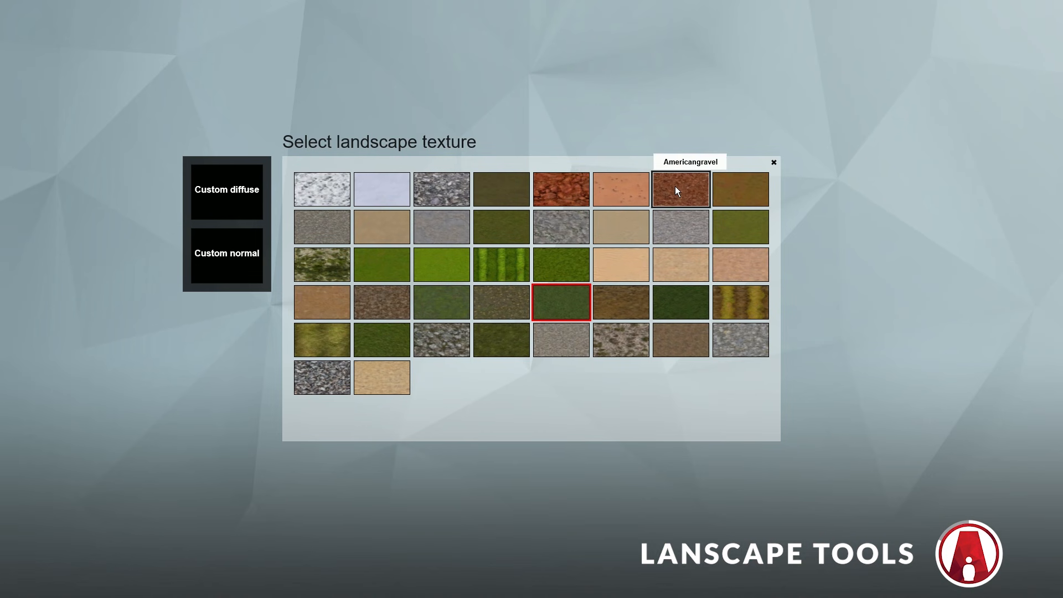
left_click(675, 188)
left_click(100, 546)
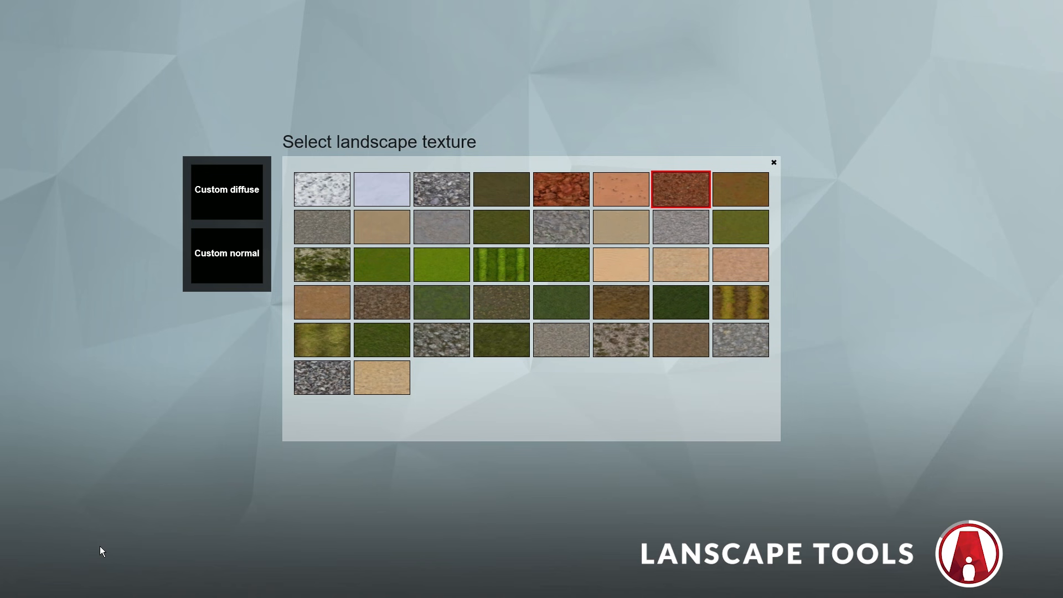
left_click(662, 270)
left_click(101, 546)
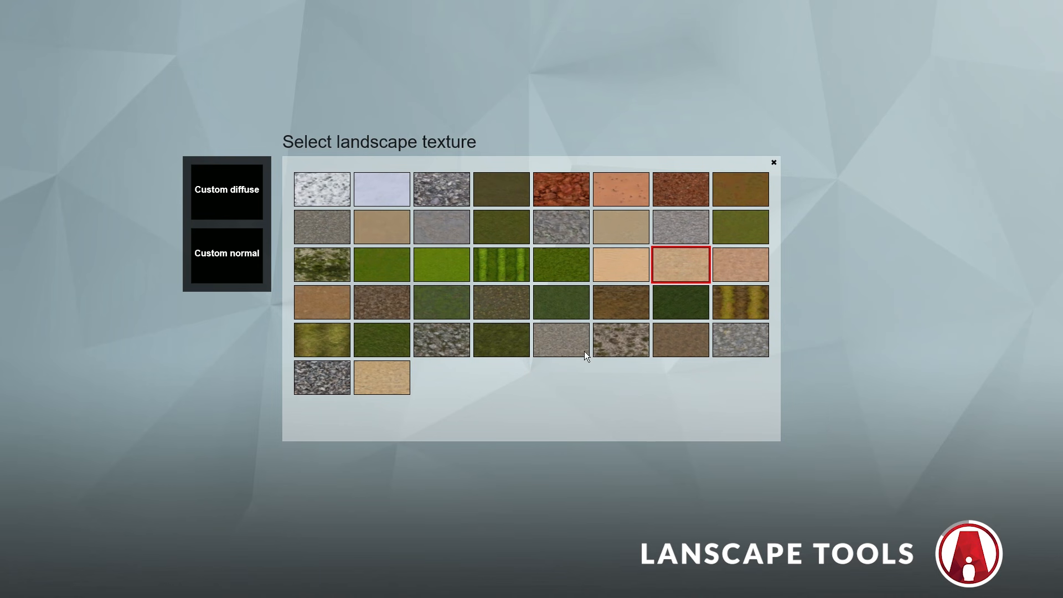
left_click(577, 299)
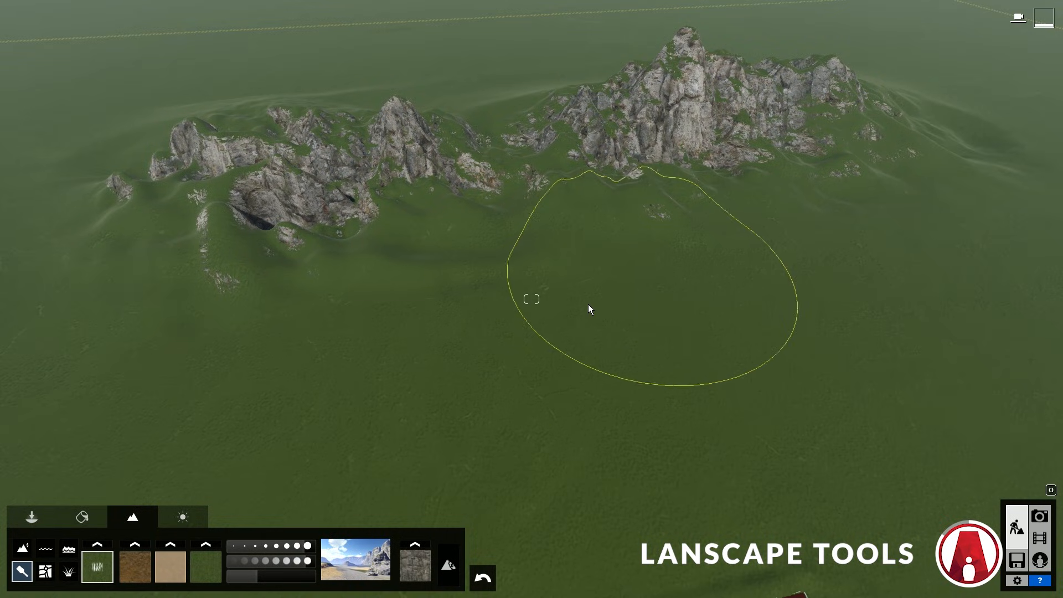
Step: Try several landscape presets on the terrain, including snowy and sandy desert ones
left_click(355, 561)
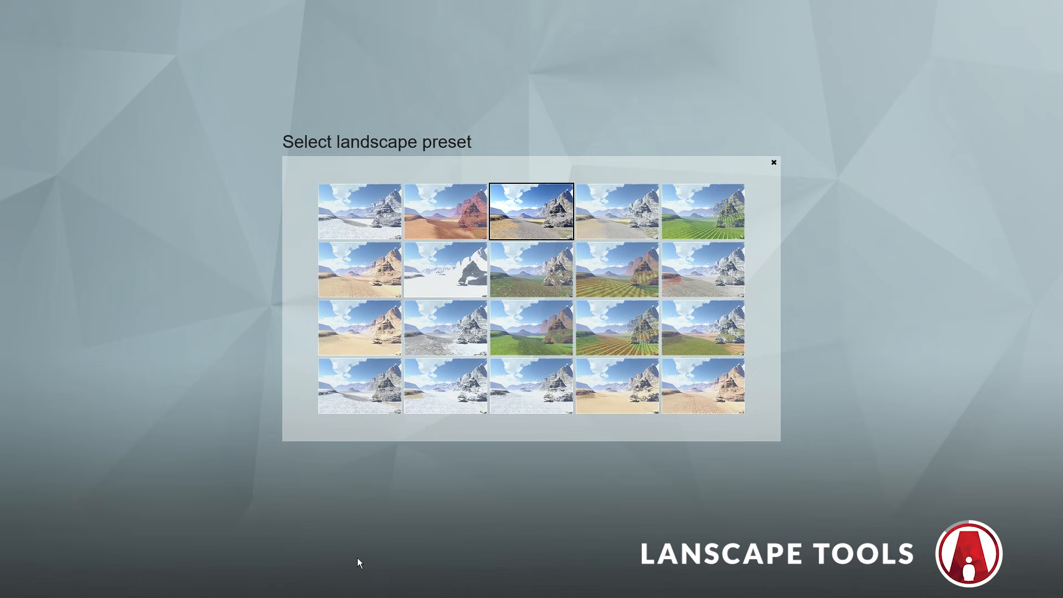
left_click(697, 314)
left_click(355, 560)
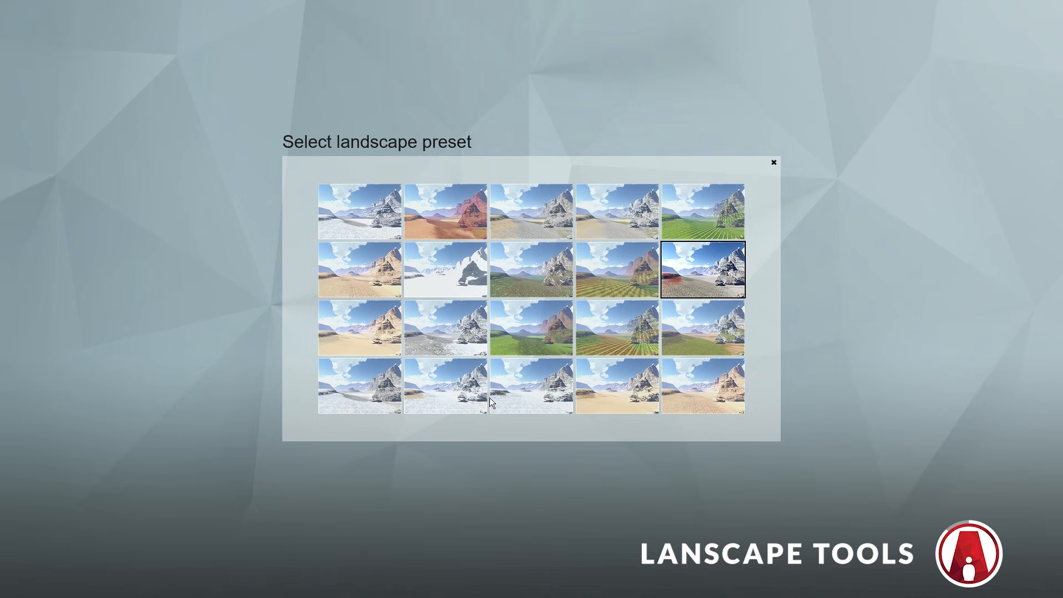
left_click(474, 387)
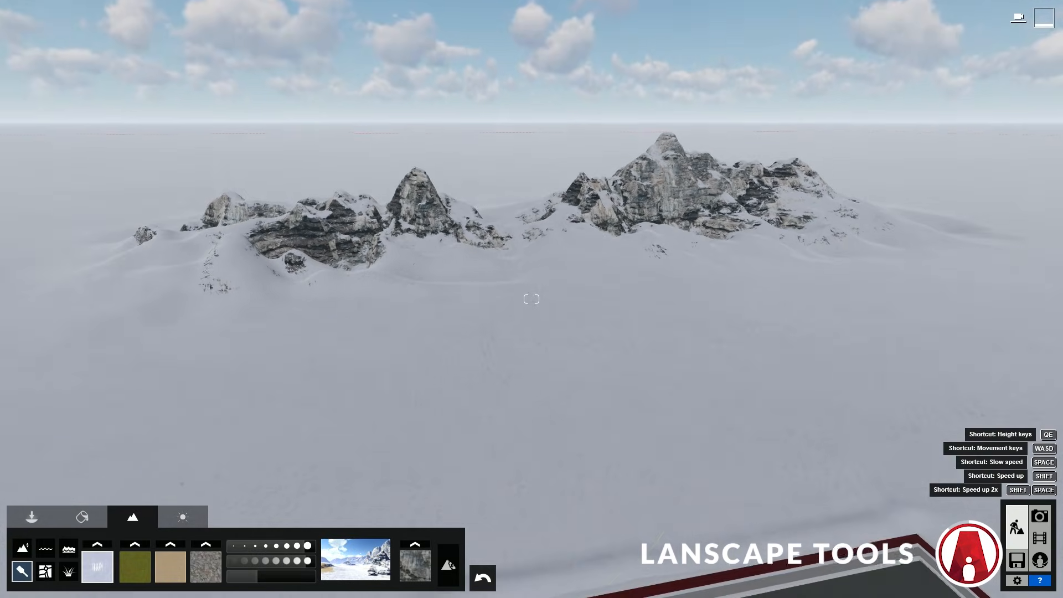
left_click(358, 565)
left_click(517, 394)
left_click(358, 562)
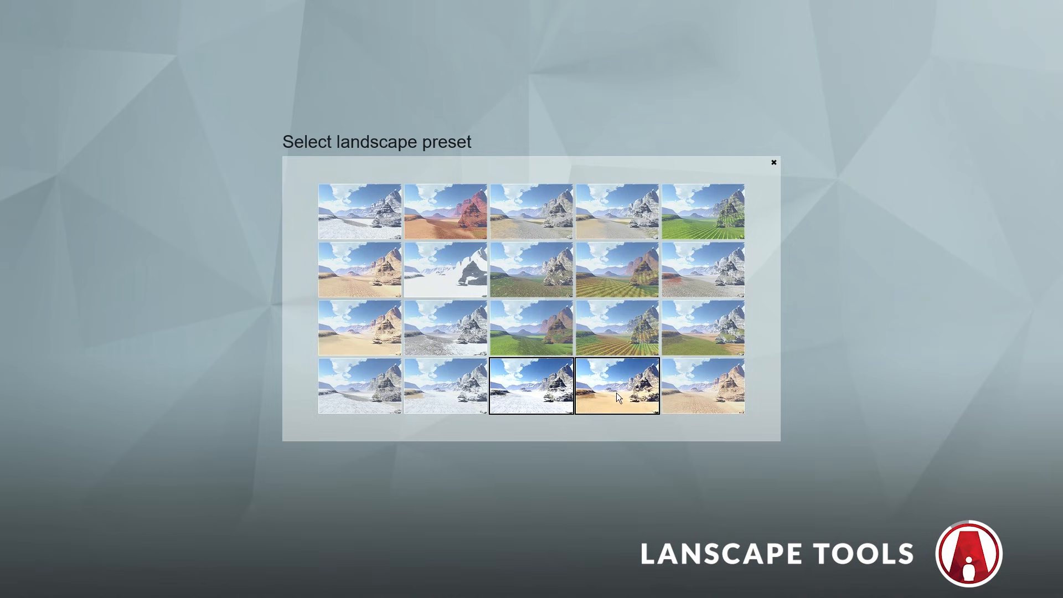
left_click(617, 393)
left_click(355, 565)
left_click(368, 271)
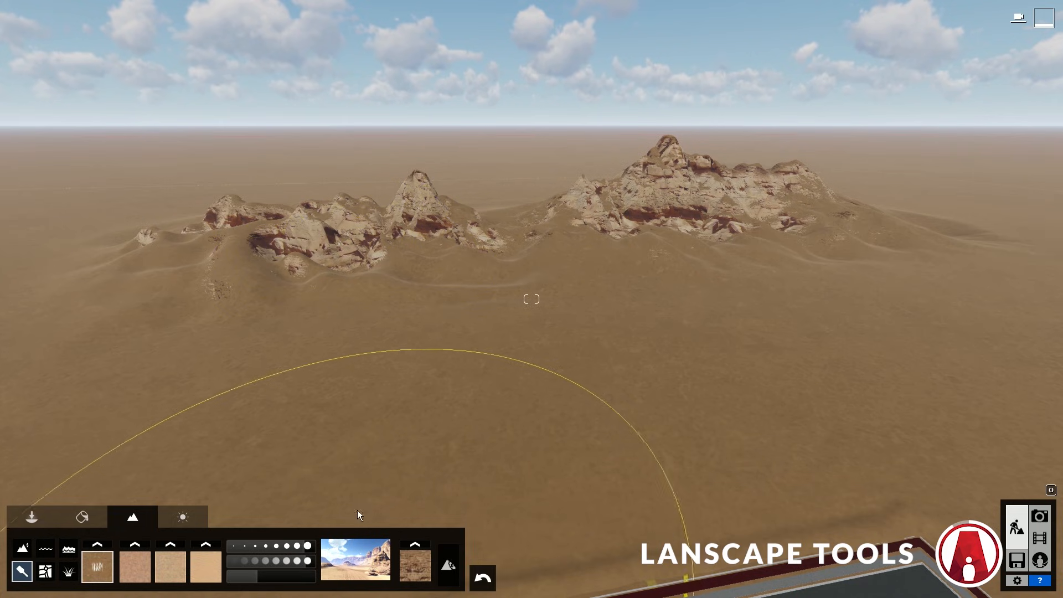
Step: Apply the green landscape preset with grey rock to the terrain, and toggle the rock off and back on
left_click(356, 565)
left_click(539, 232)
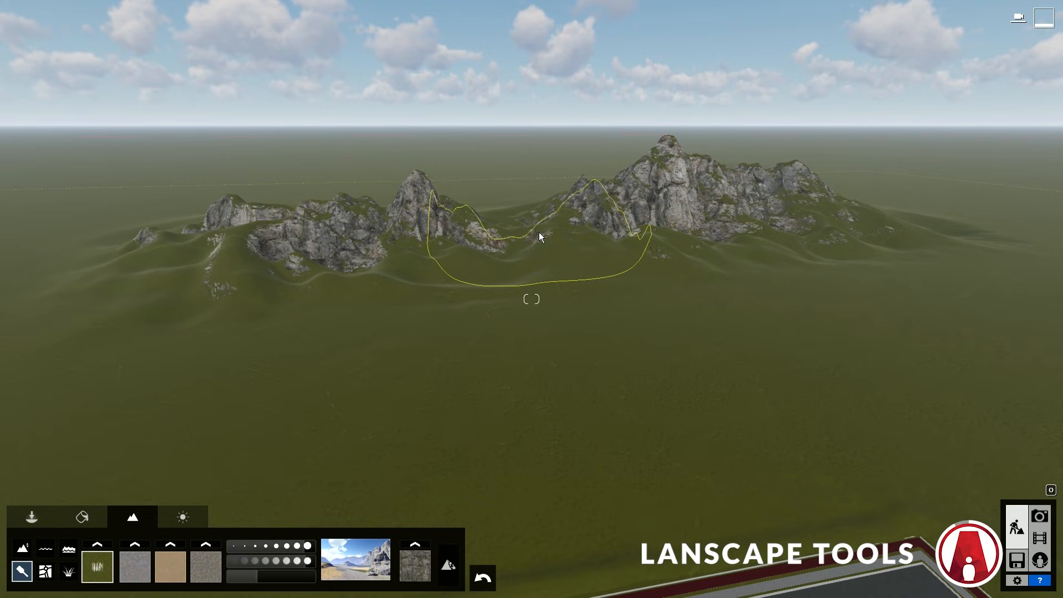
left_click(450, 564)
left_click(451, 564)
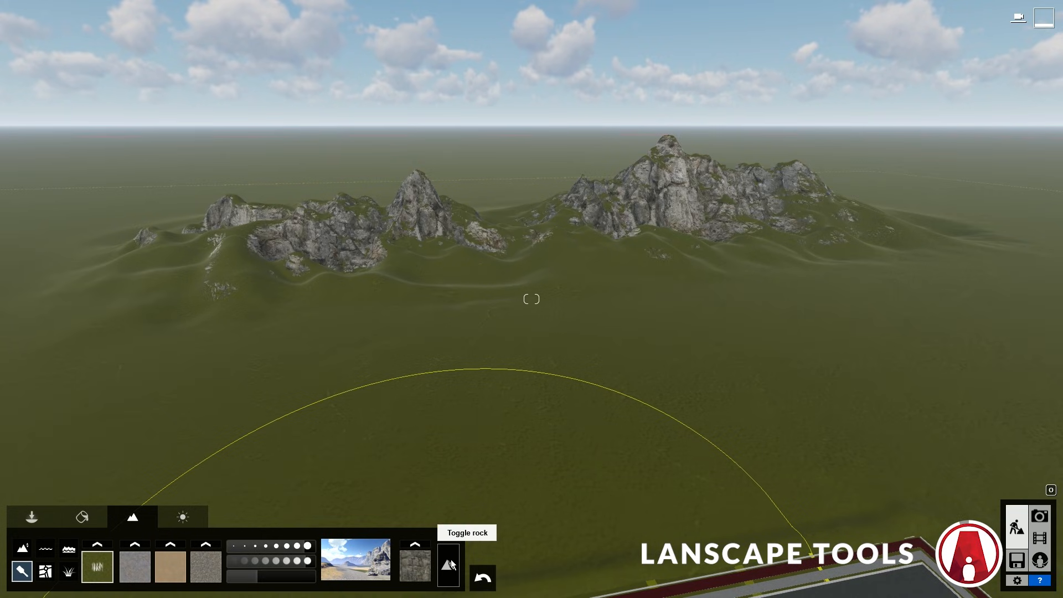
Step: Try a snowy rock and a gravel texture on the mountain rock, and restore the original grey rock texture
left_click(413, 544)
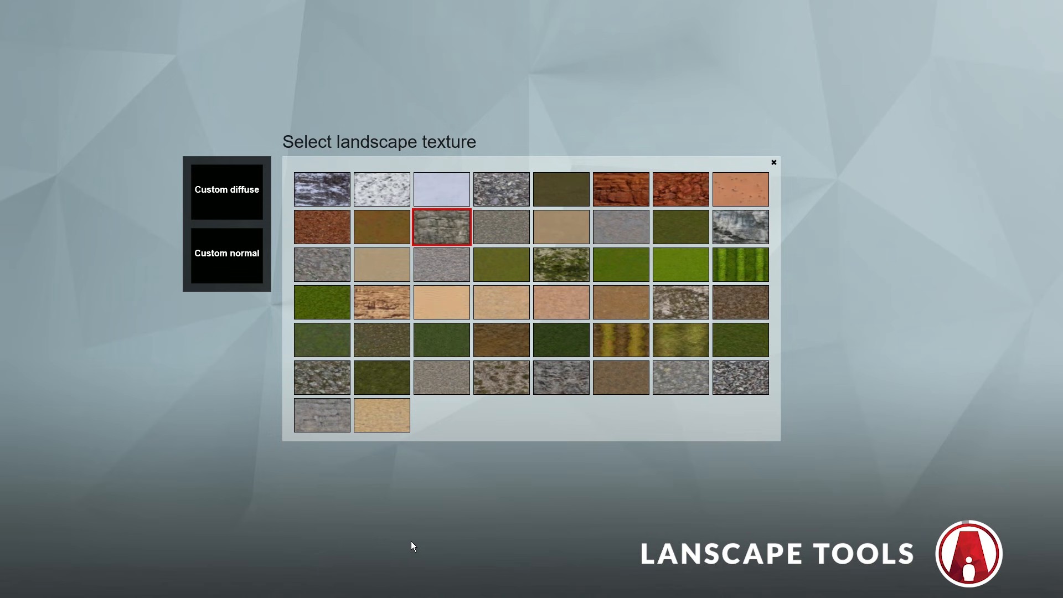
left_click(740, 227)
left_click(415, 544)
left_click(458, 236)
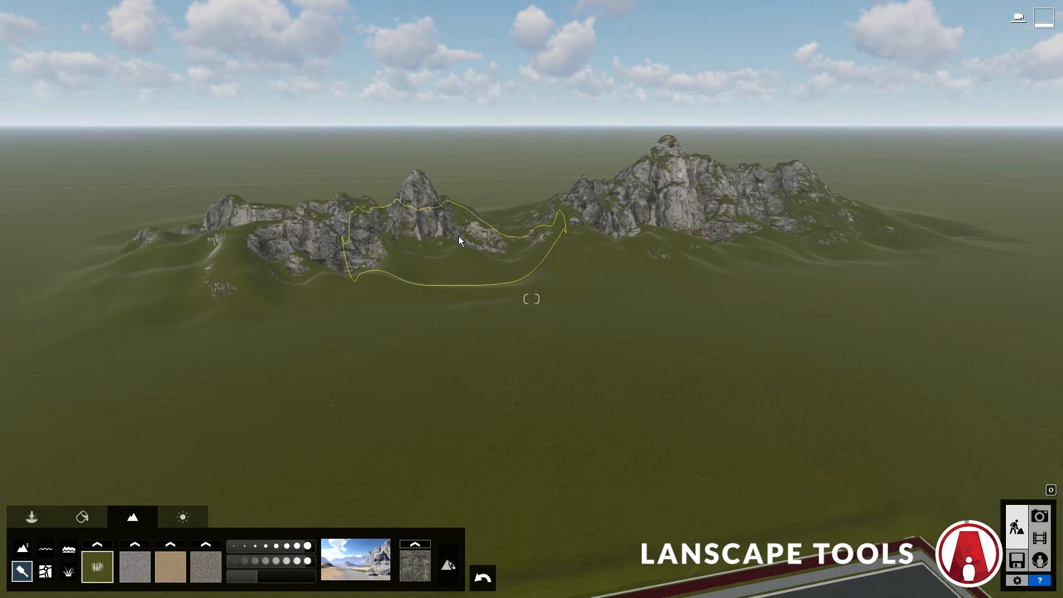
left_click(415, 544)
left_click(512, 234)
left_click(415, 544)
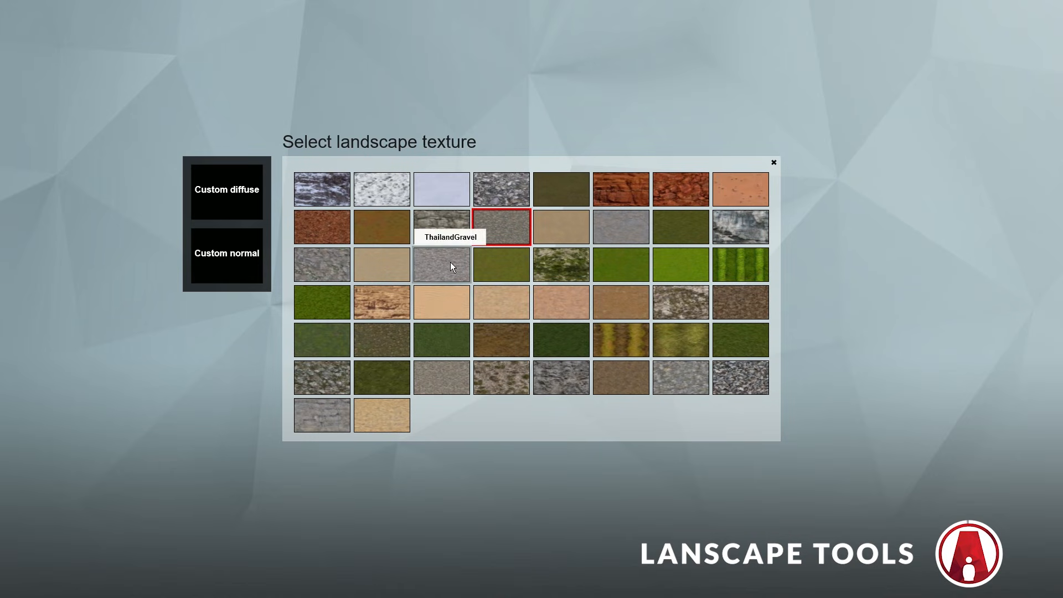
left_click(451, 244)
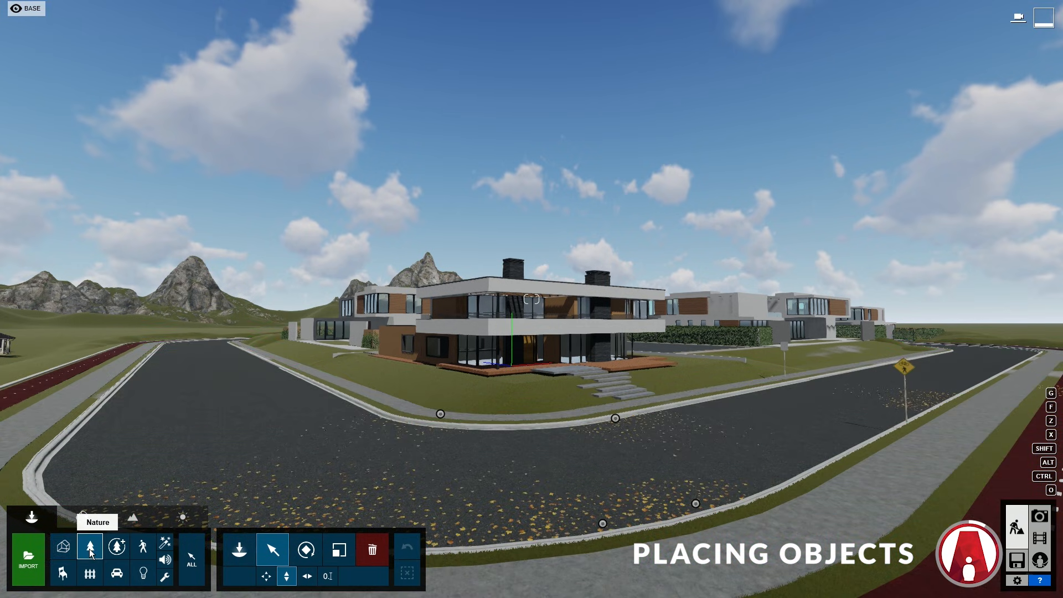
Step: Enter placement mode for nature objects and look through the pages of broadleaf trees up to page 18
left_click(238, 552)
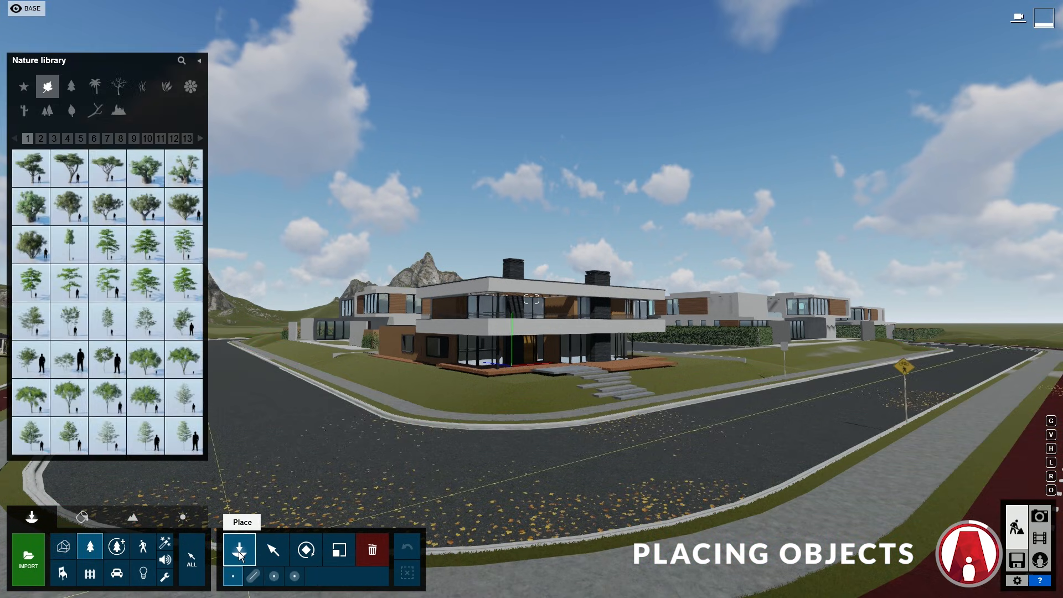
mouse_move(109, 33)
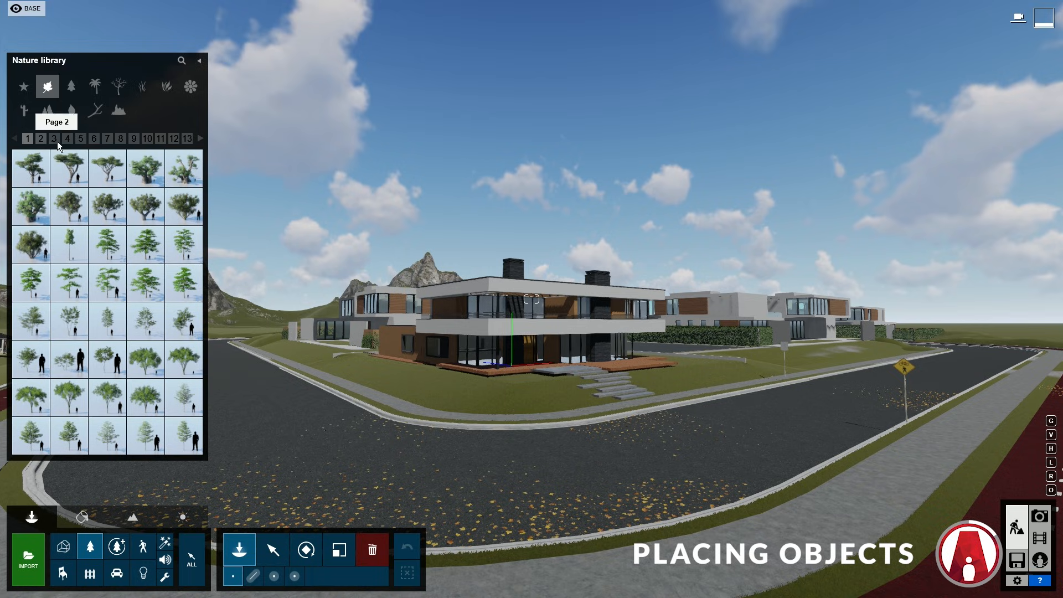
left_click(203, 139)
triple_click(202, 139)
triple_click(202, 139)
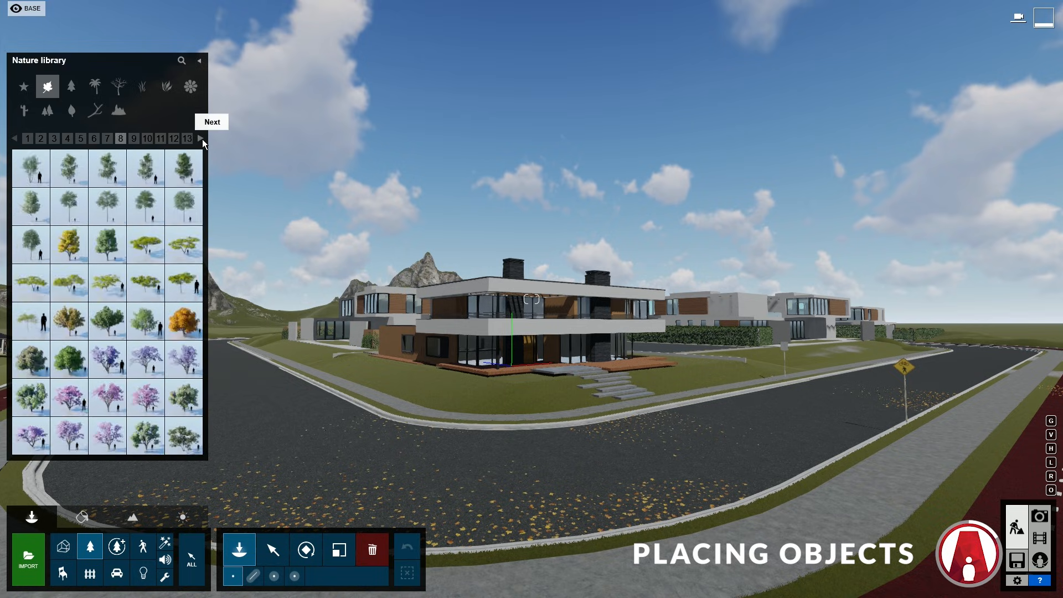
triple_click(203, 139)
left_click(203, 139)
left_click(203, 139)
left_click(203, 139)
left_click(203, 139)
left_click(203, 140)
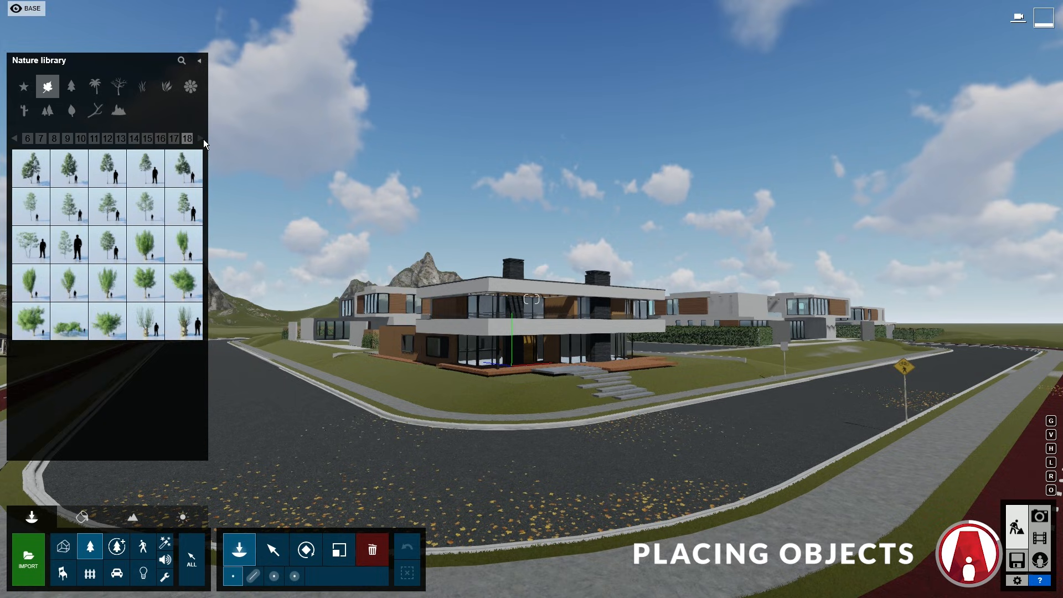
Step: Browse the other Nature library categories, such as Plants and Forest wood, and return to the Broadleaf category
left_click(79, 88)
left_click(97, 90)
left_click(118, 92)
left_click(146, 92)
left_click(167, 92)
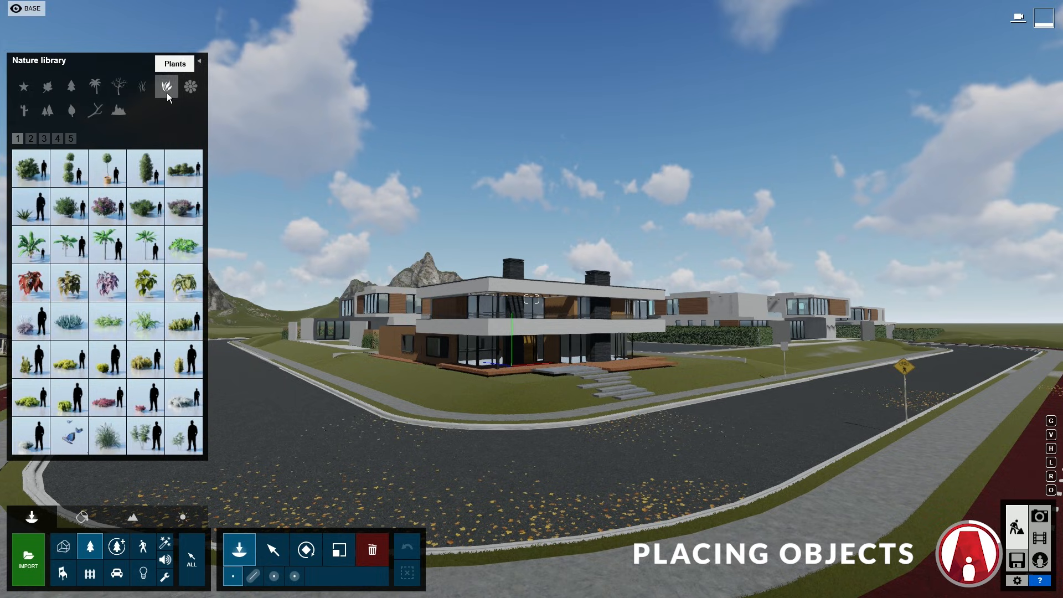
left_click(188, 92)
left_click(25, 112)
left_click(49, 114)
left_click(73, 114)
left_click(94, 115)
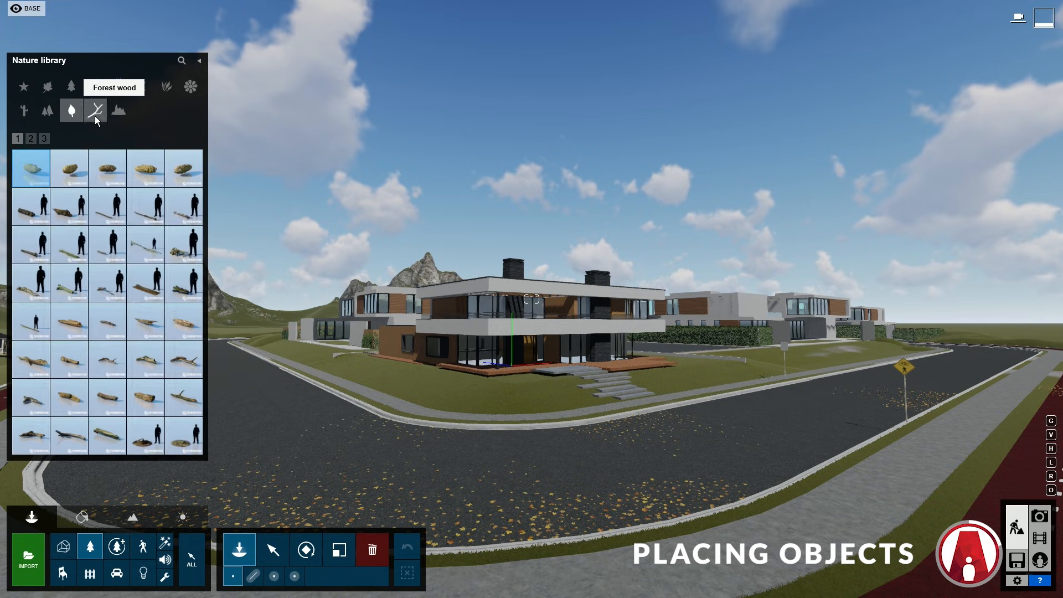
left_click(121, 115)
left_click(54, 92)
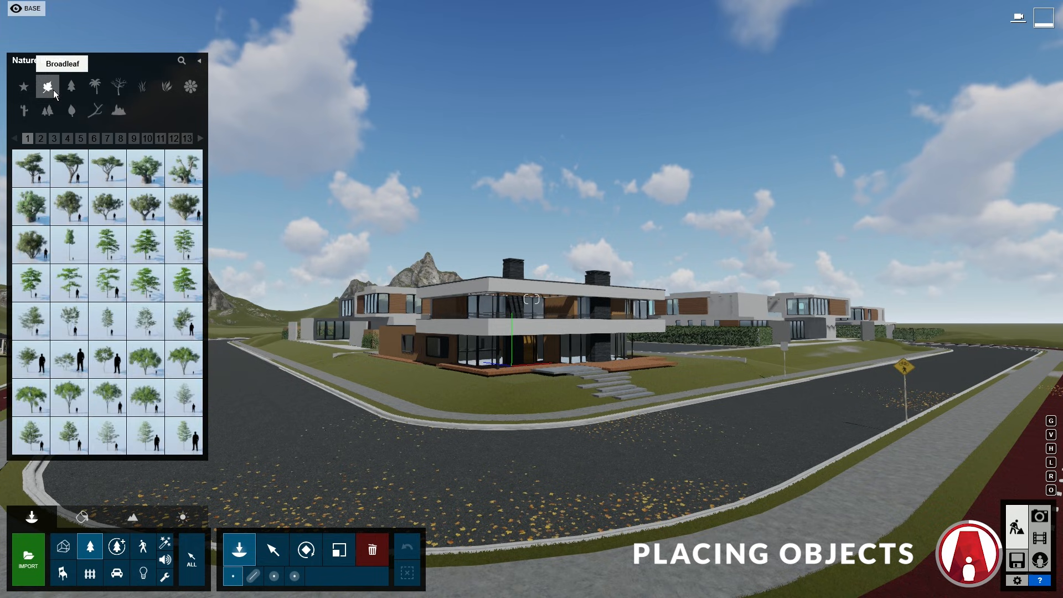
Step: Search the Nature library for "palm" and choose the starred multi-trunk palm on the second results page
left_click(182, 62)
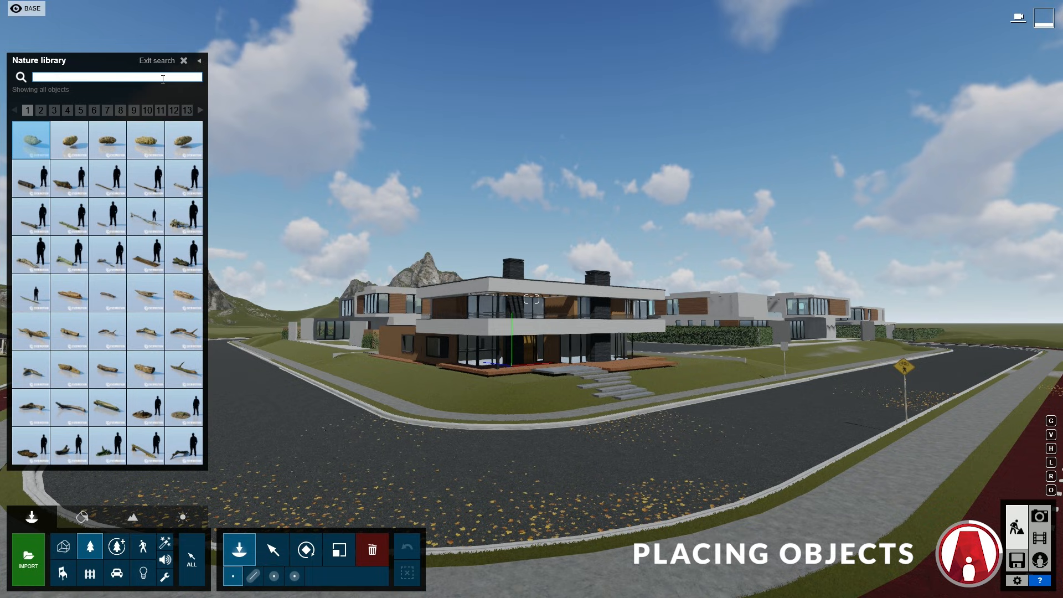
type("palm")
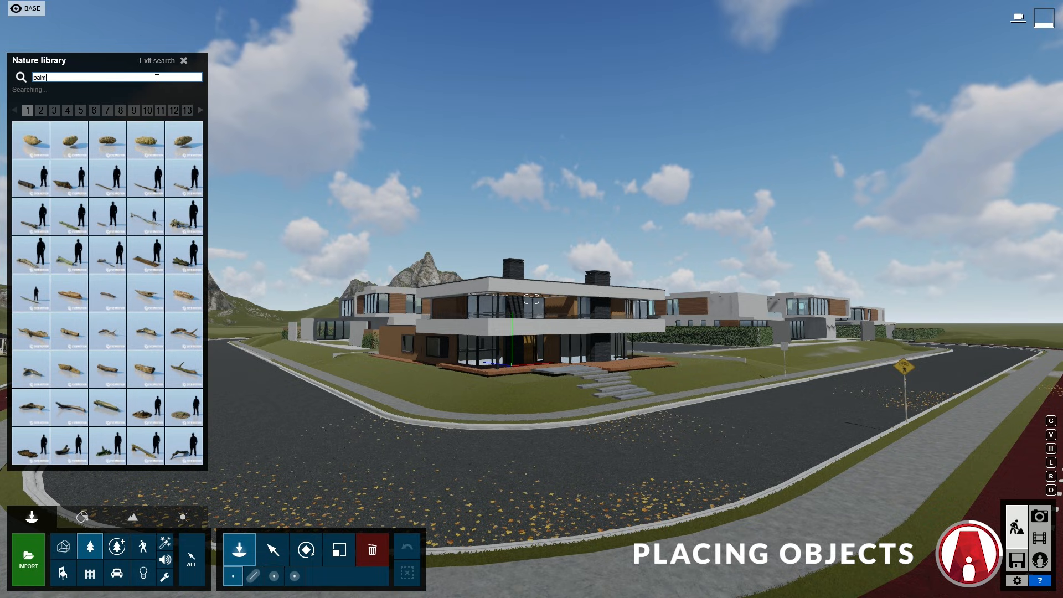
left_click(35, 109)
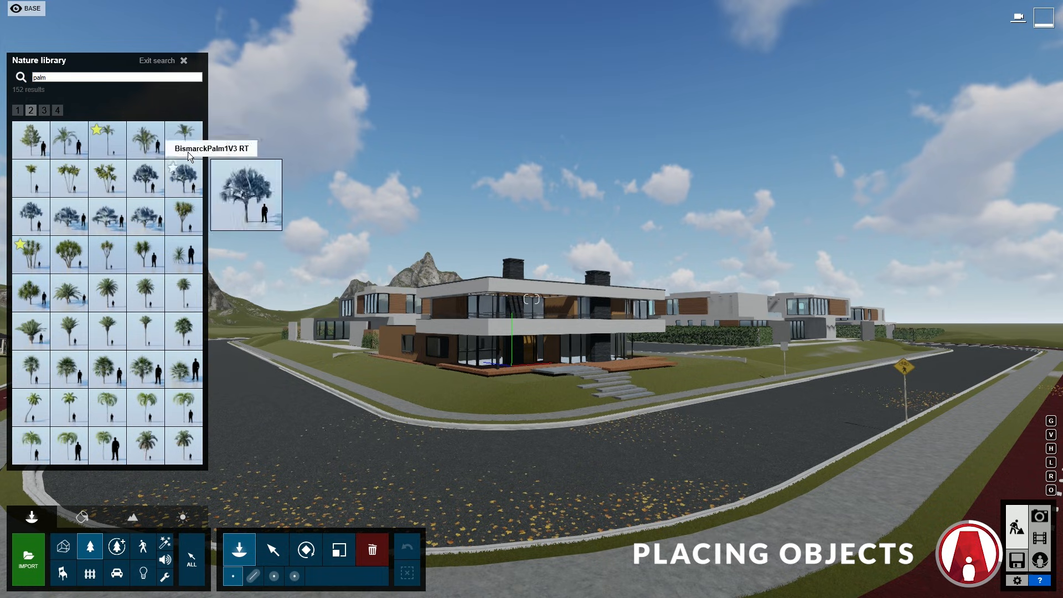
left_click(45, 257)
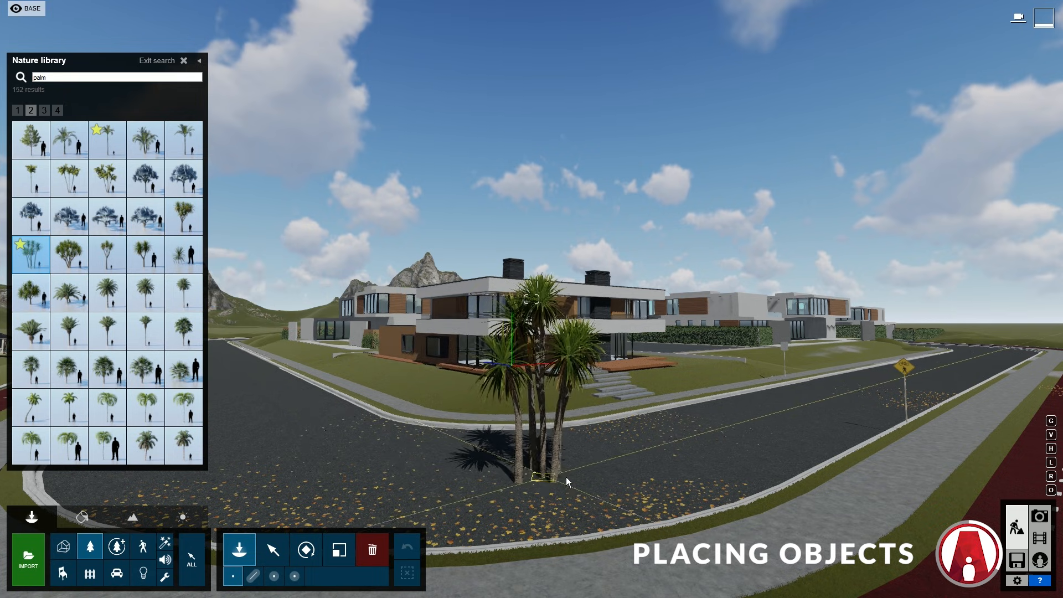
Step: Place three of the multi-trunk palms on the lawn beside the villa, around the low concrete wall
left_click(728, 372)
key("w")
right_click_drag(728, 373, 814, 355)
key("w")
right_click_drag(580, 303, 461, 423)
left_click(460, 421)
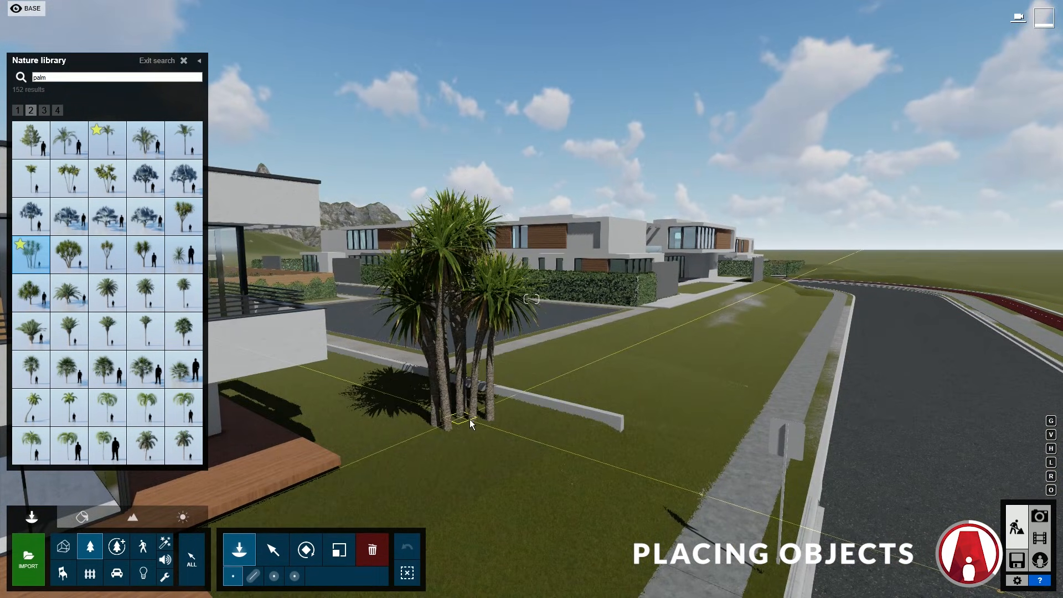
left_click(573, 374)
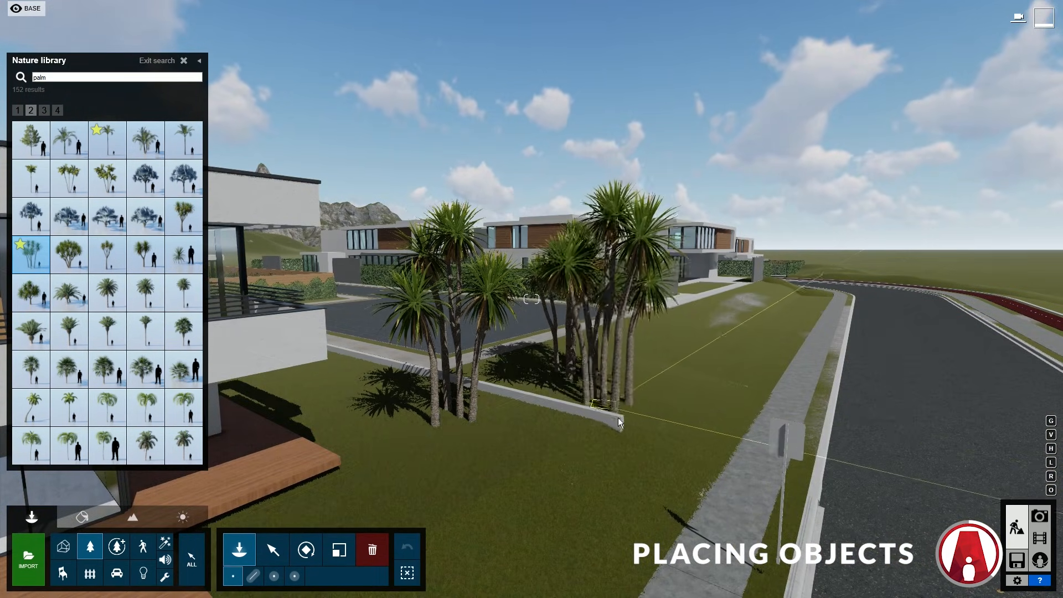
left_click(630, 484)
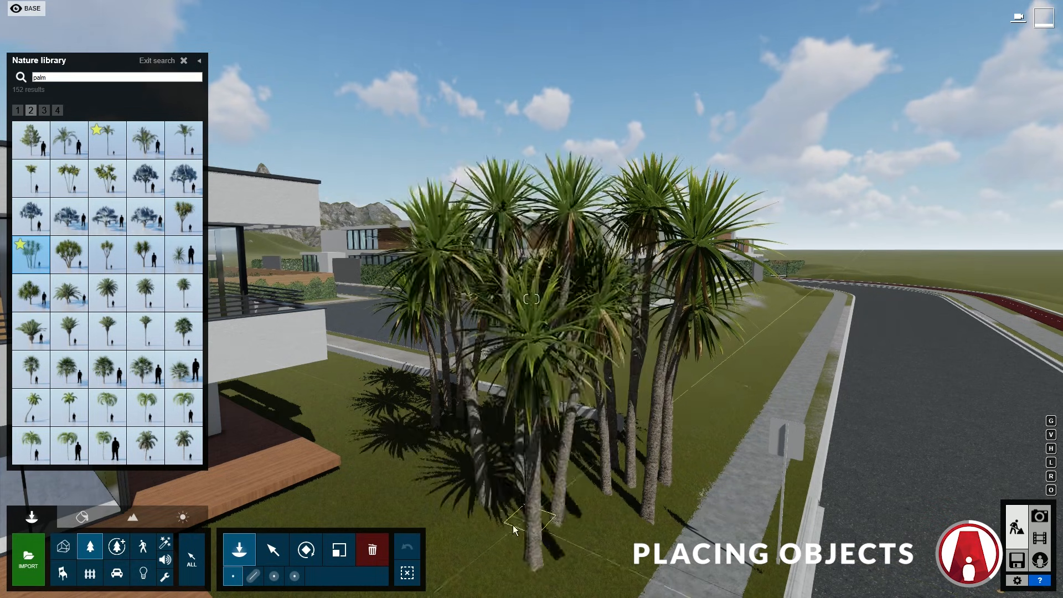
Step: Delete the palm nearest the sidewalk and the one behind the low wall, keeping the palm closest to the villa
left_click(376, 552)
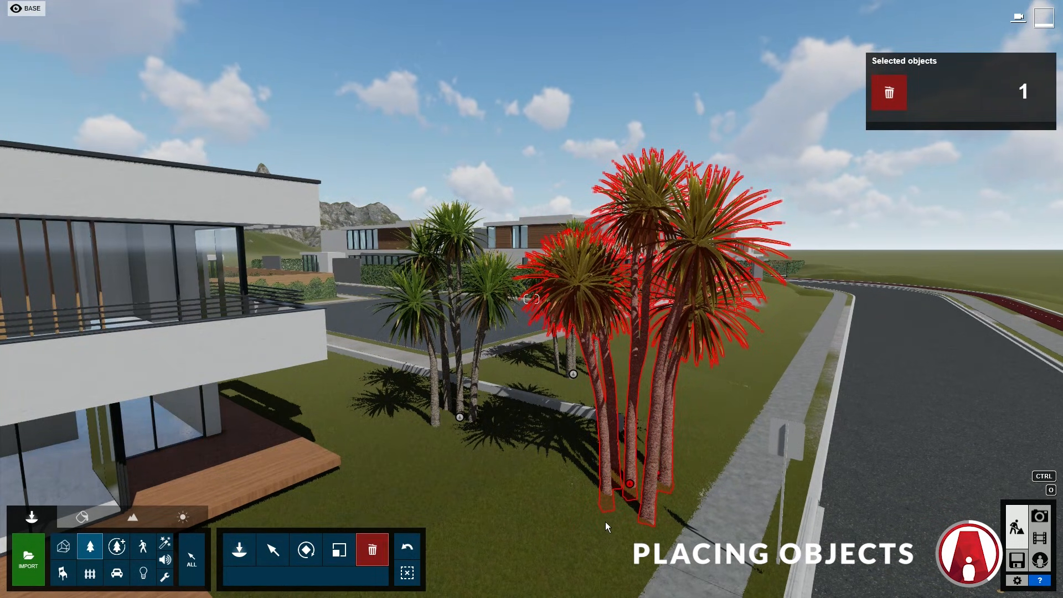
left_click(631, 486)
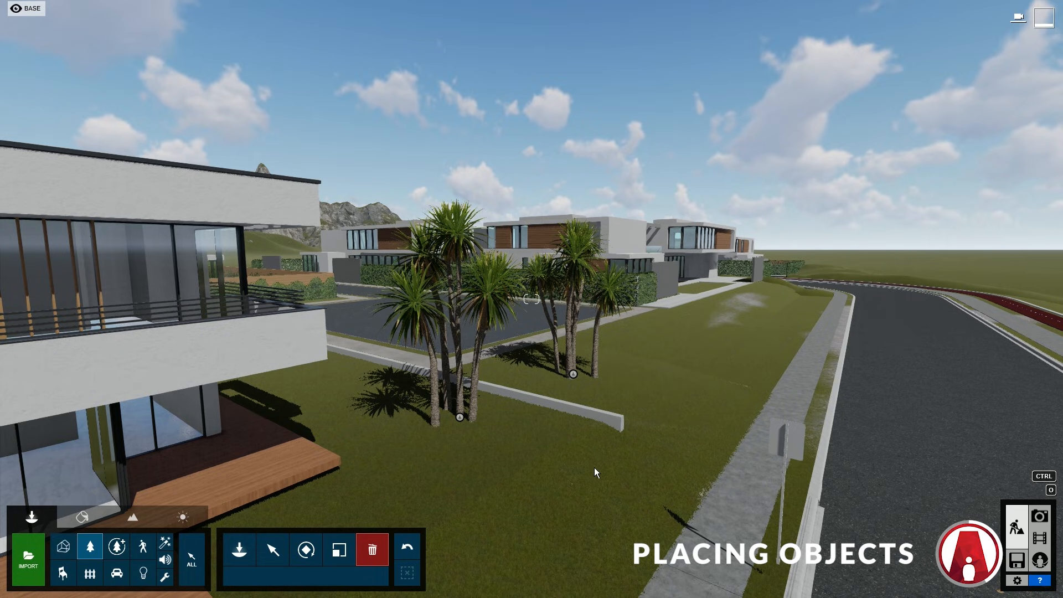
left_click(574, 378)
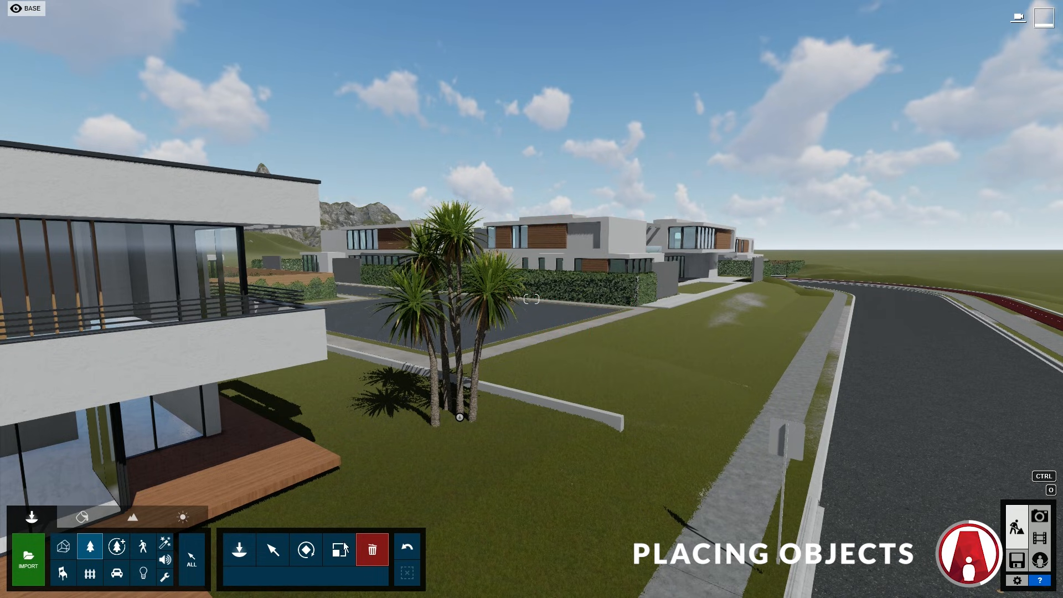
Step: Move the multi-trunk palm group across the lawn, slightly closer to the villa's wooden deck
left_click(272, 550)
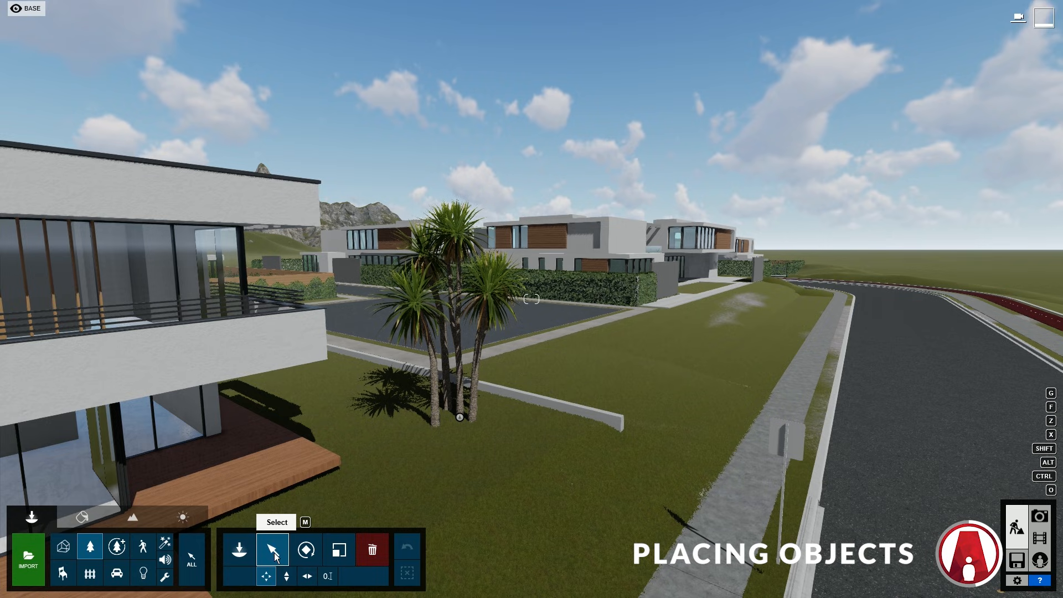
left_click_drag(459, 430, 421, 437)
key("d")
right_click_drag(421, 437, 368, 445)
key("w")
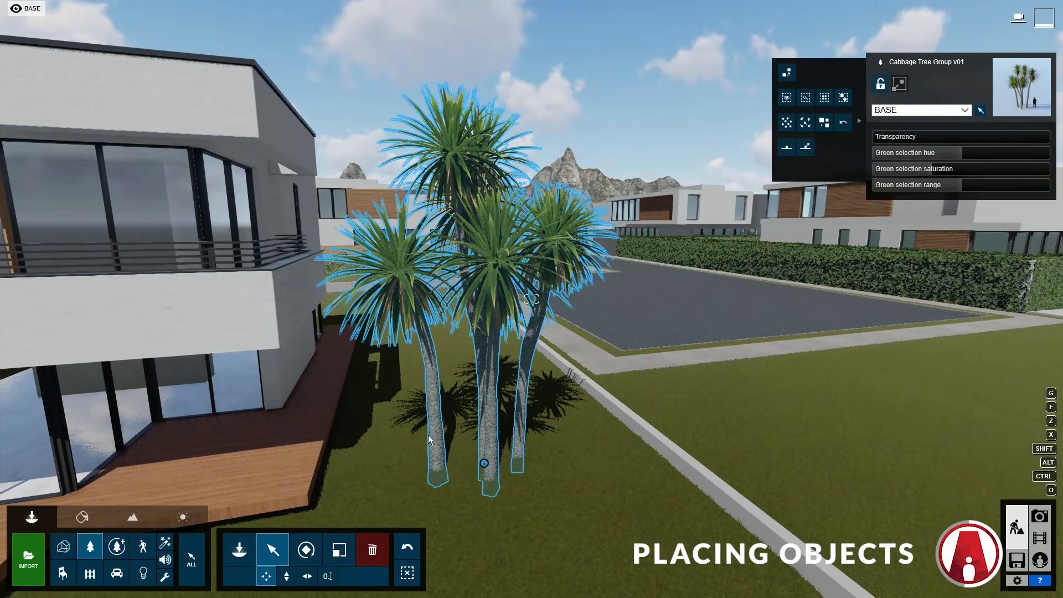
Step: Rotate the multi-trunk palm group on the lawn and set its heading to about 0°
left_click(306, 551)
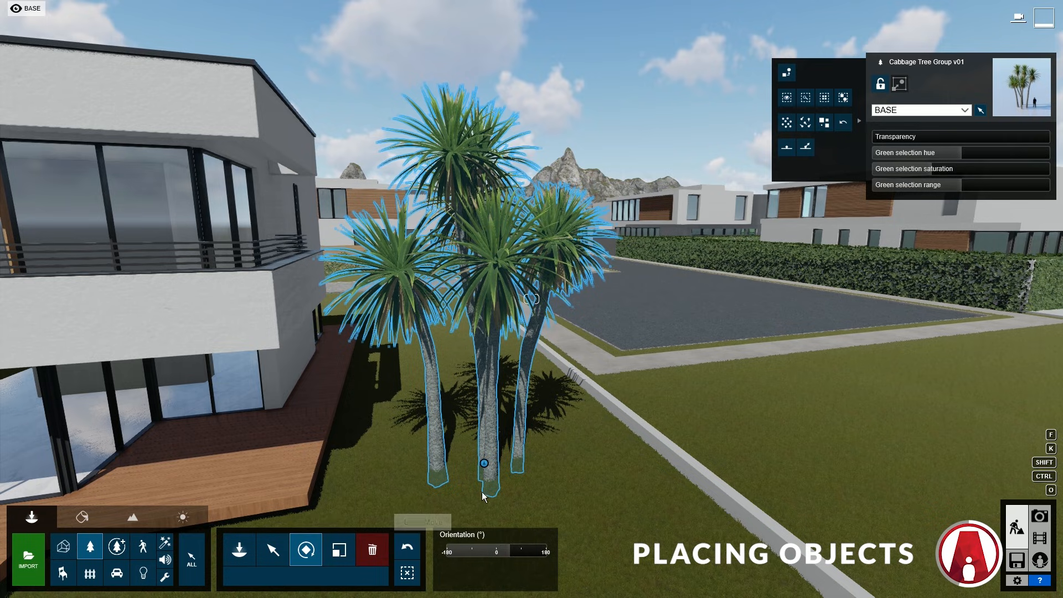
left_click_drag(483, 494, 400, 481)
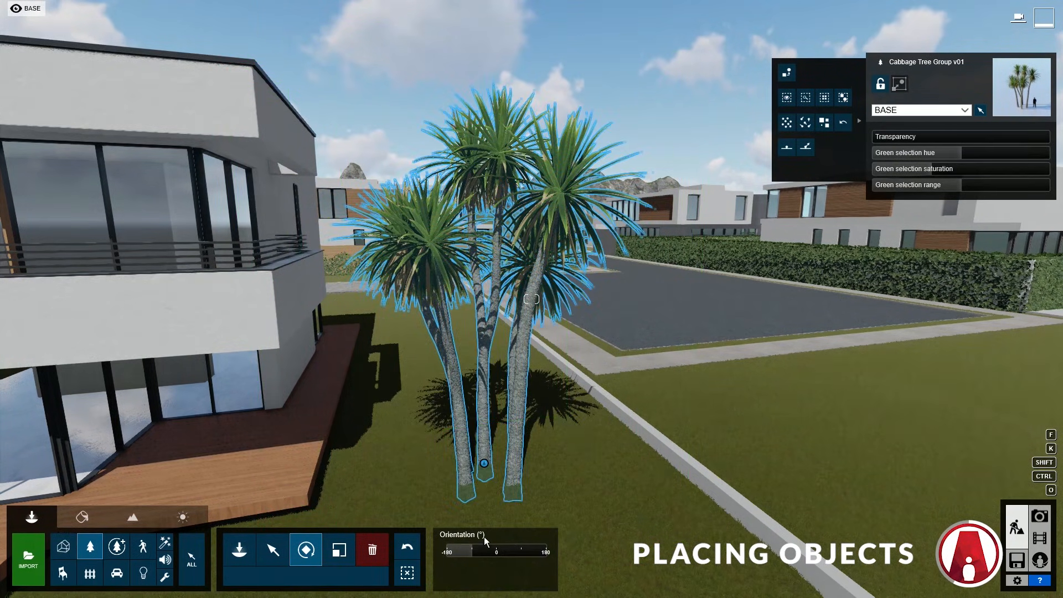
left_click_drag(471, 553, 497, 556)
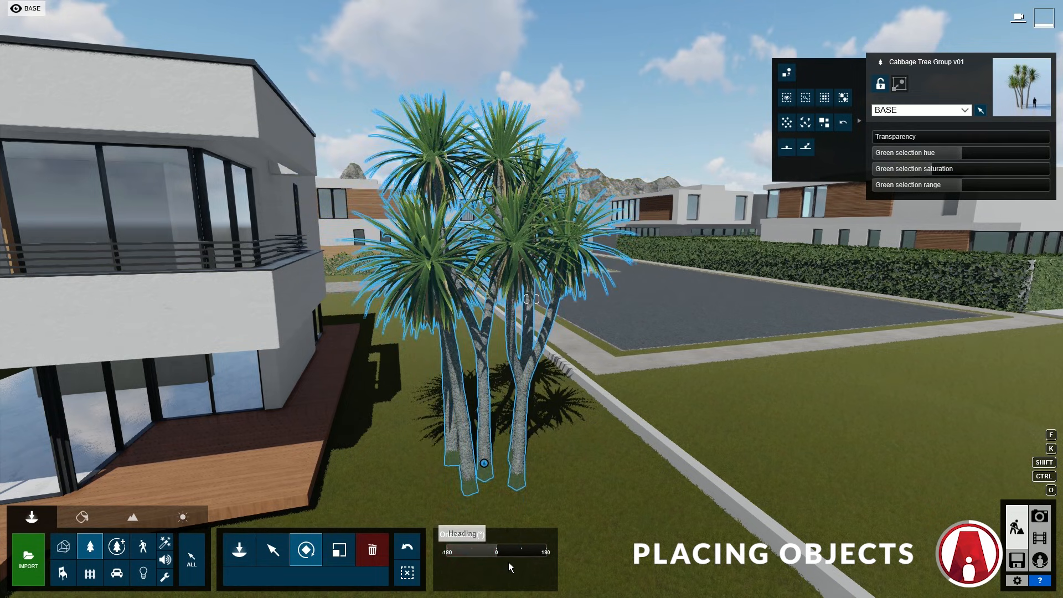
Step: Try shrinking the multi-trunk palm group and set its size back to about 1
left_click(340, 551)
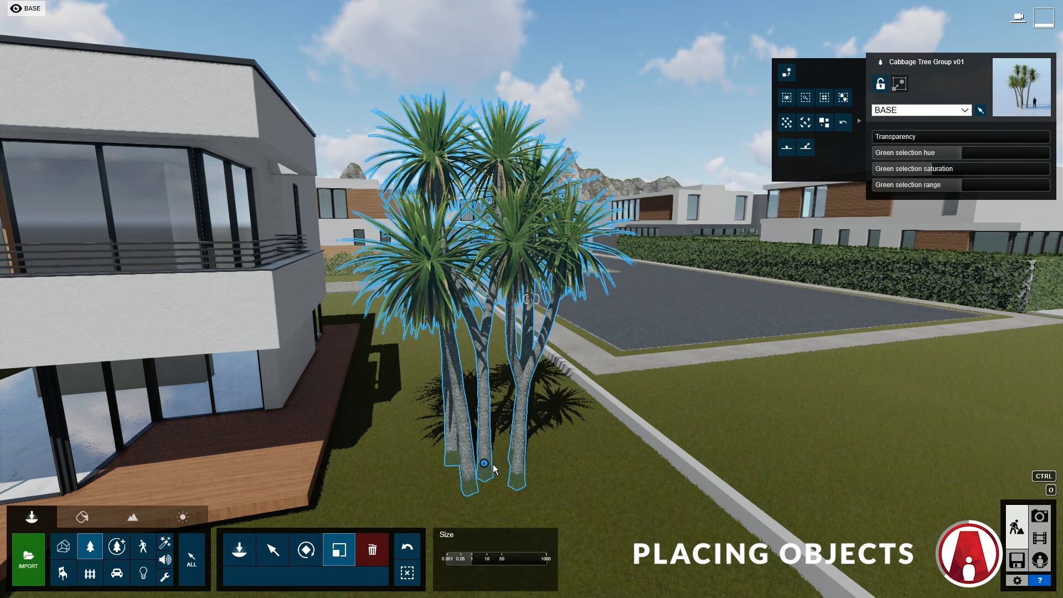
mouse_move(493, 467)
left_mouse_down()
mouse_move(492, 394)
mouse_move(488, 483)
left_mouse_up()
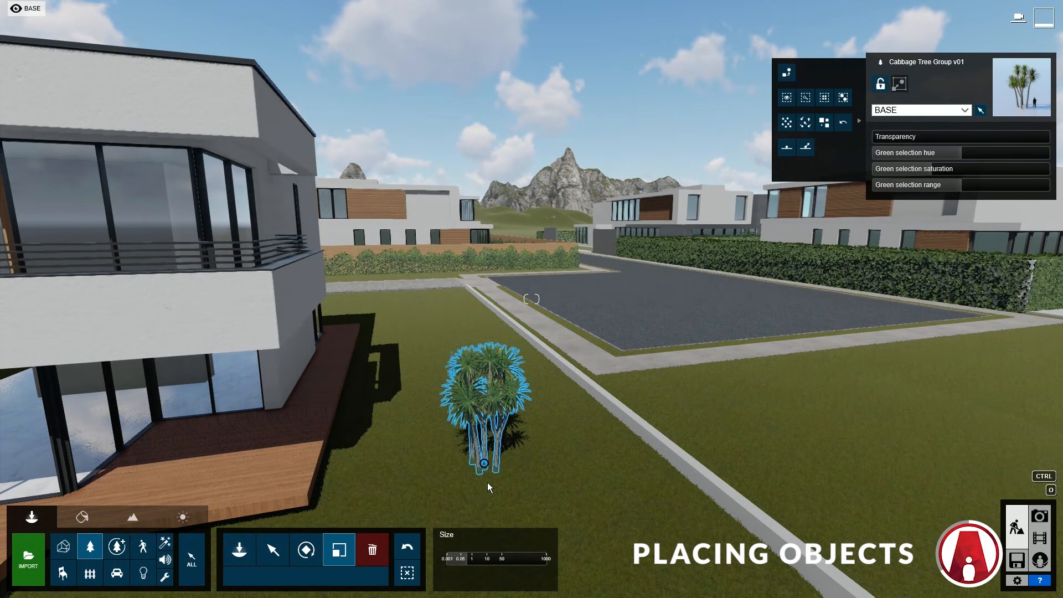
left_click(472, 561)
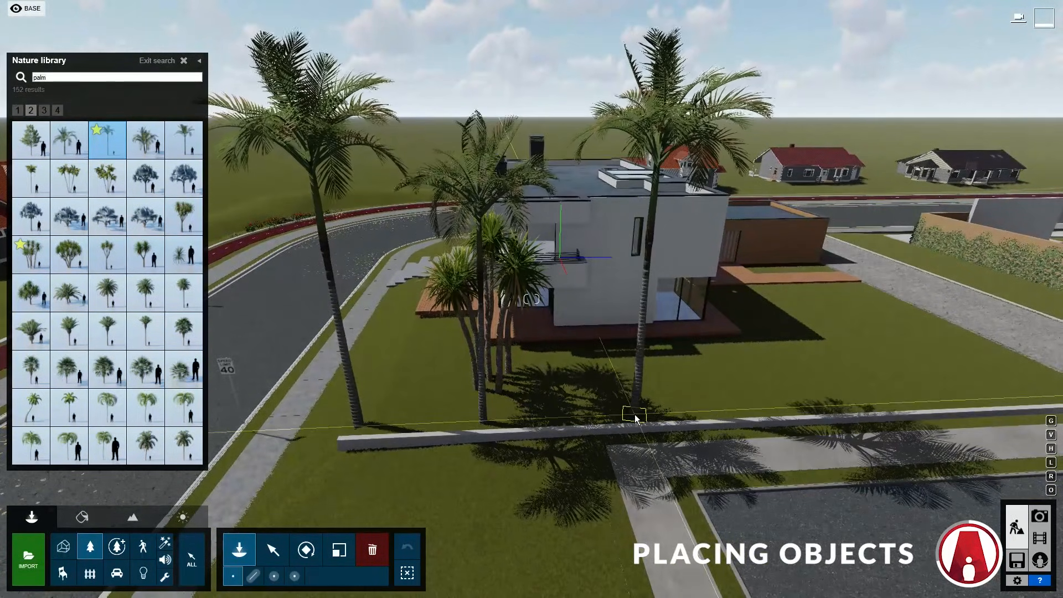
Step: Place a third Alexandra palm beside the low concrete wall, and enlarge it and the neighbouring palm
left_click(636, 420)
left_click(306, 550)
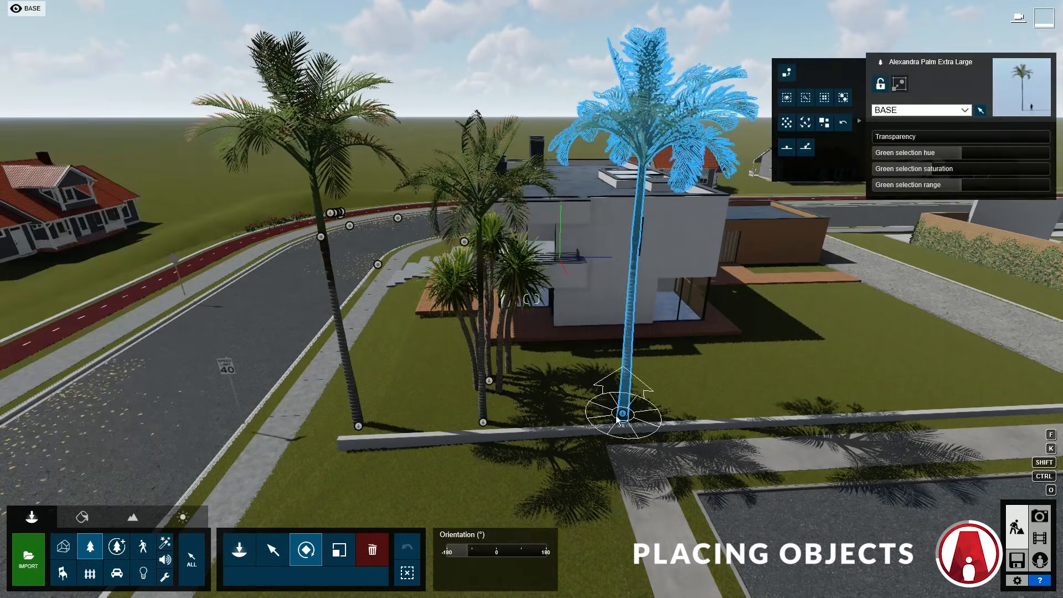
left_click(341, 549)
left_click_drag(623, 414, 623, 423)
left_click_drag(484, 423, 491, 416)
left_click_drag(623, 418, 625, 415)
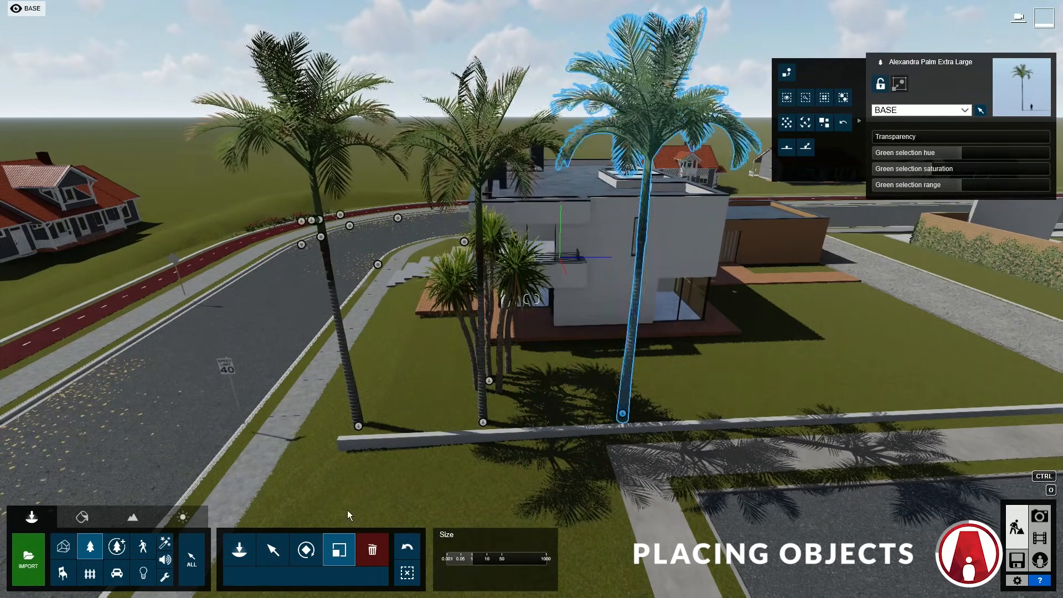
Step: Move the second and third Alexandra palms along the low wall, closer to the palm by the sidewalk
left_click(273, 550)
left_click_drag(483, 422, 444, 423)
left_click_drag(623, 413, 544, 423)
Step: Demonstrate rotating objects while placing them, using another Alexandra palm by the low wall and a blue car on the road
left_click(248, 550)
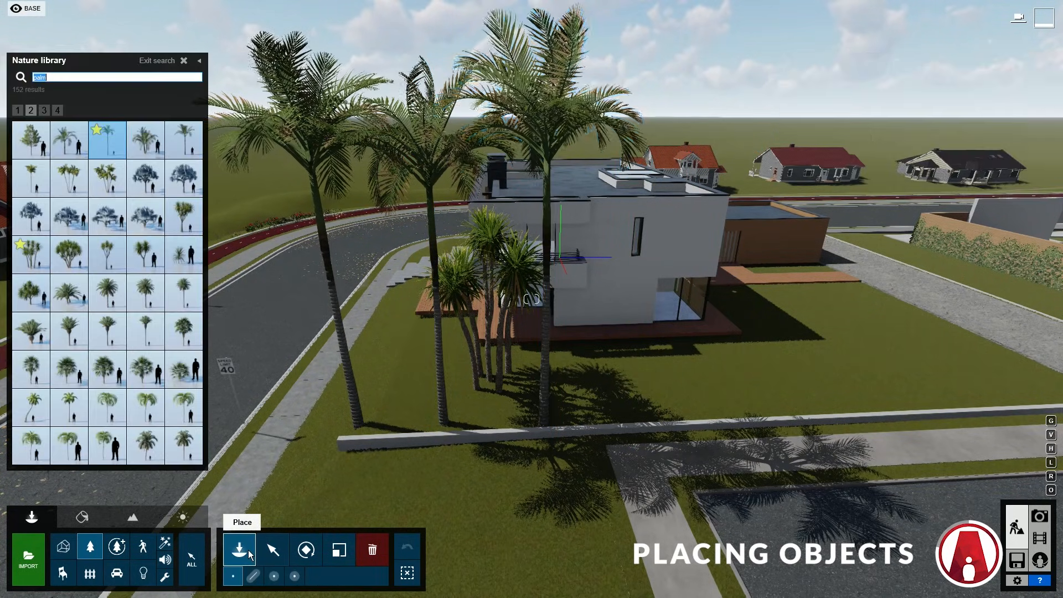
left_click(643, 418)
key("r")
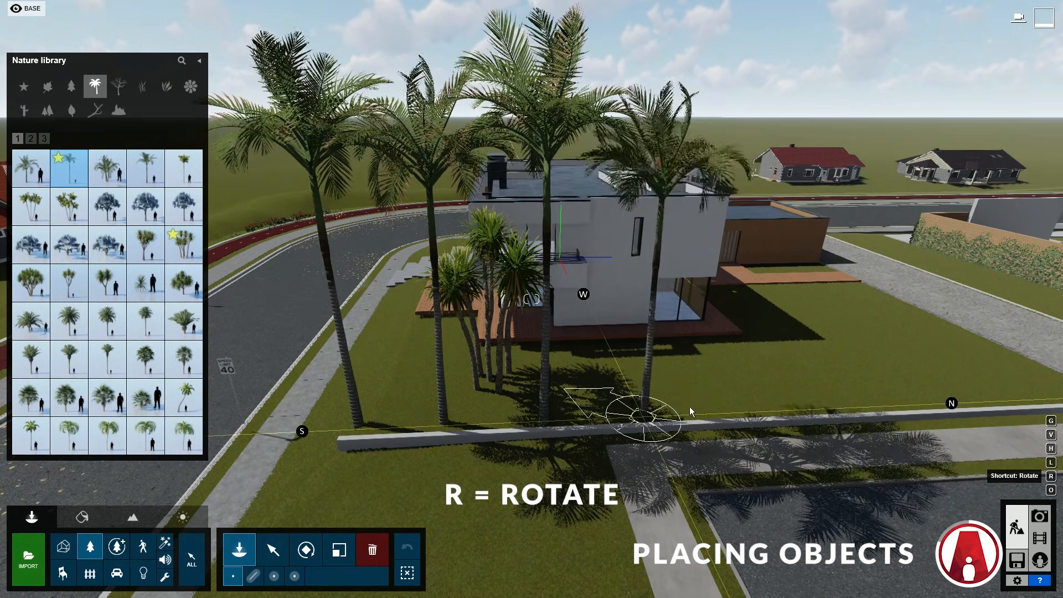
left_click_drag(680, 421, 642, 412)
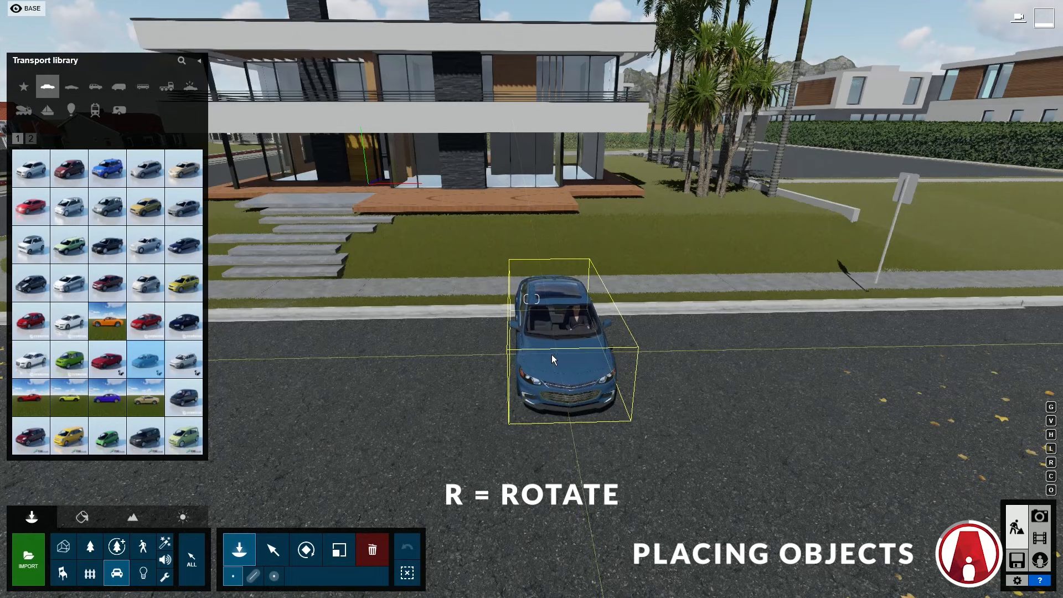
left_click_drag(552, 355, 405, 354)
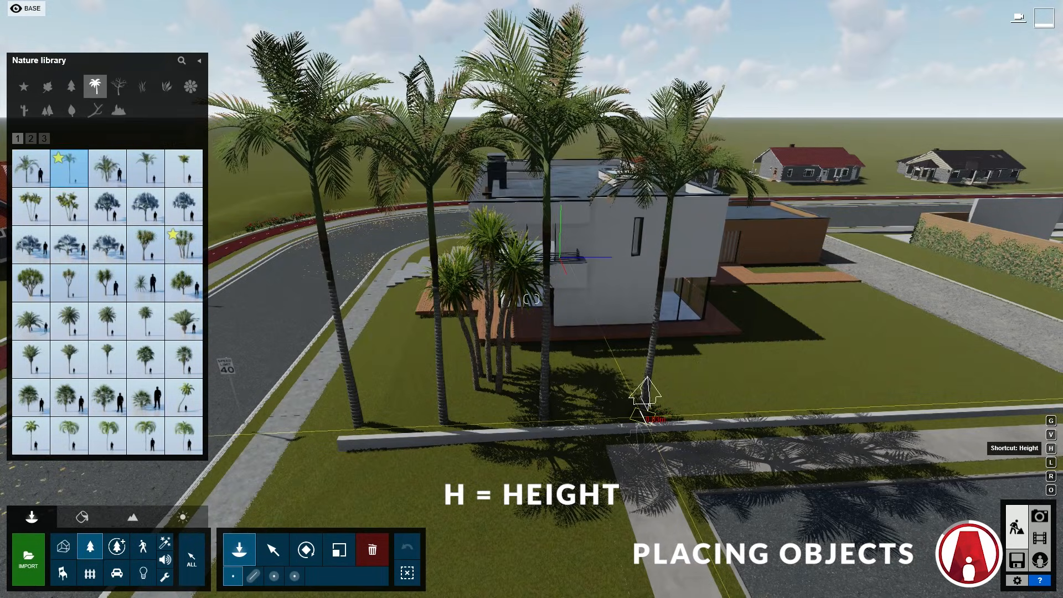
Step: Demonstrate height adjustment while placing objects, using the palm by the wall and a flying bird raised high into the sky
left_click_drag(646, 394, 647, 394)
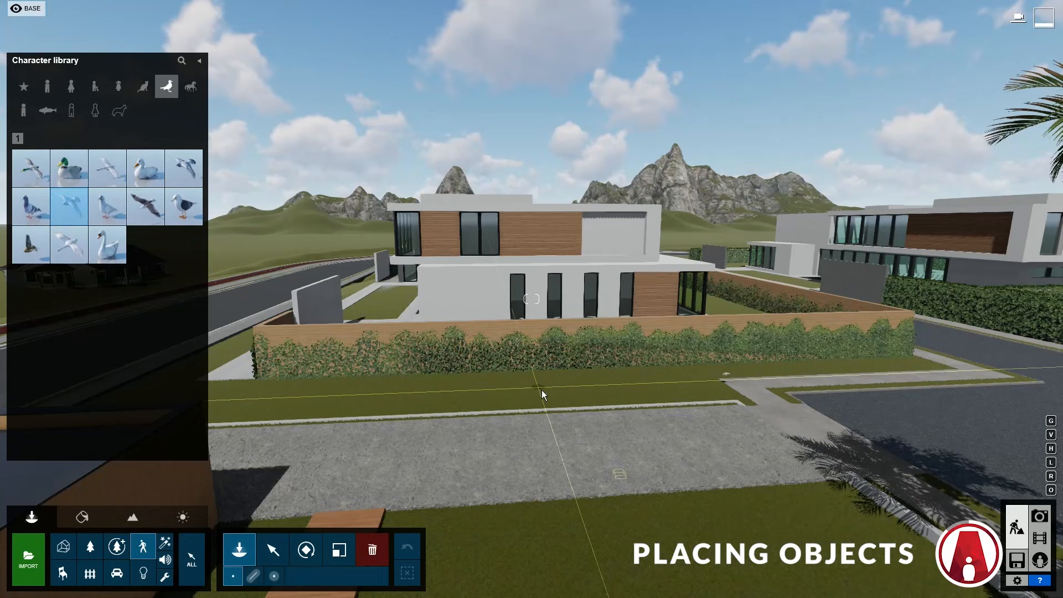
mouse_move(507, 396)
left_mouse_down()
mouse_move(506, 382)
mouse_move(505, 400)
left_mouse_up()
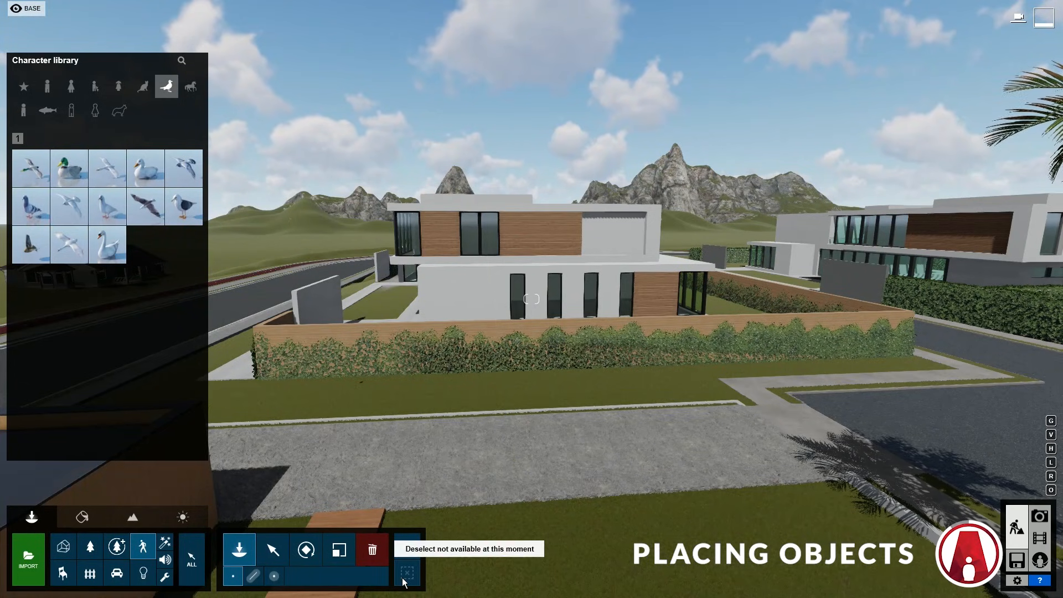
left_click(272, 553)
mouse_move(488, 388)
right_mouse_down()
mouse_move(529, 240)
mouse_move(527, 250)
right_mouse_up()
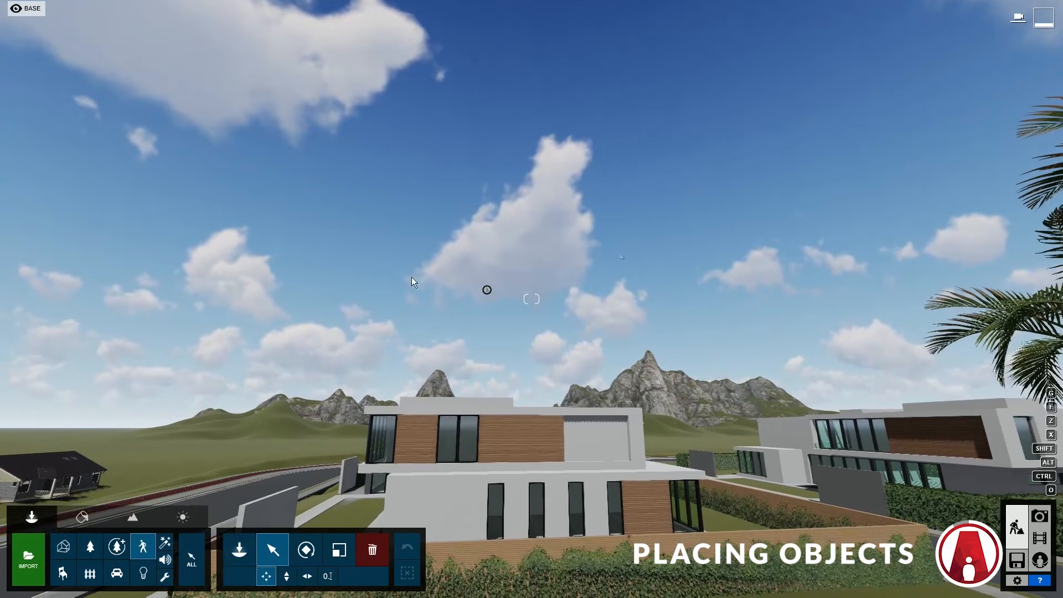
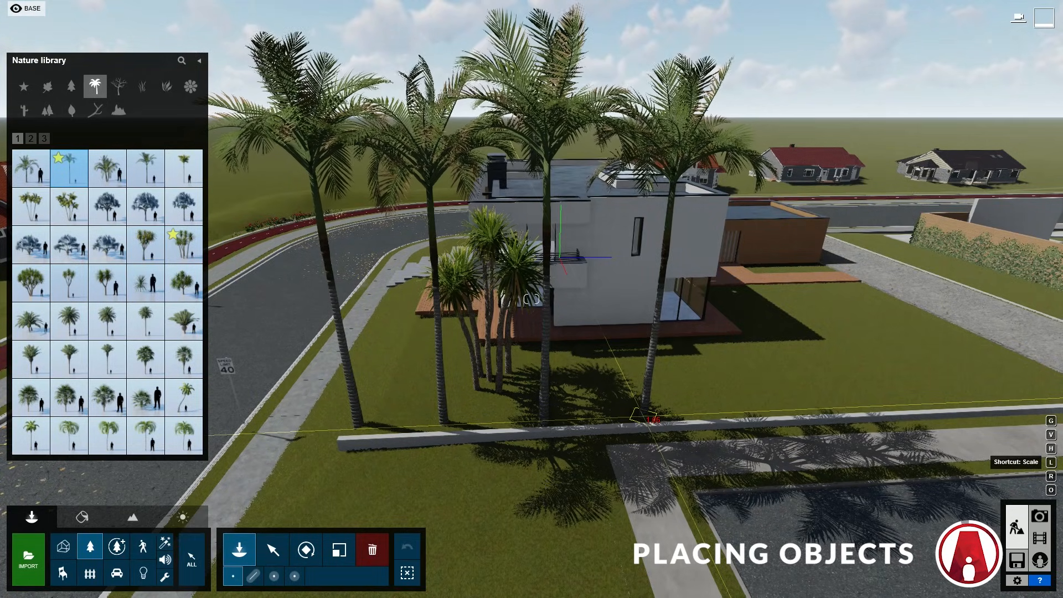
Step: Place four more Alexandra palms along the low concrete wall, continuing the row toward the gravel driveway
left_click(645, 418)
key("d")
right_click_drag(766, 402, 613, 431)
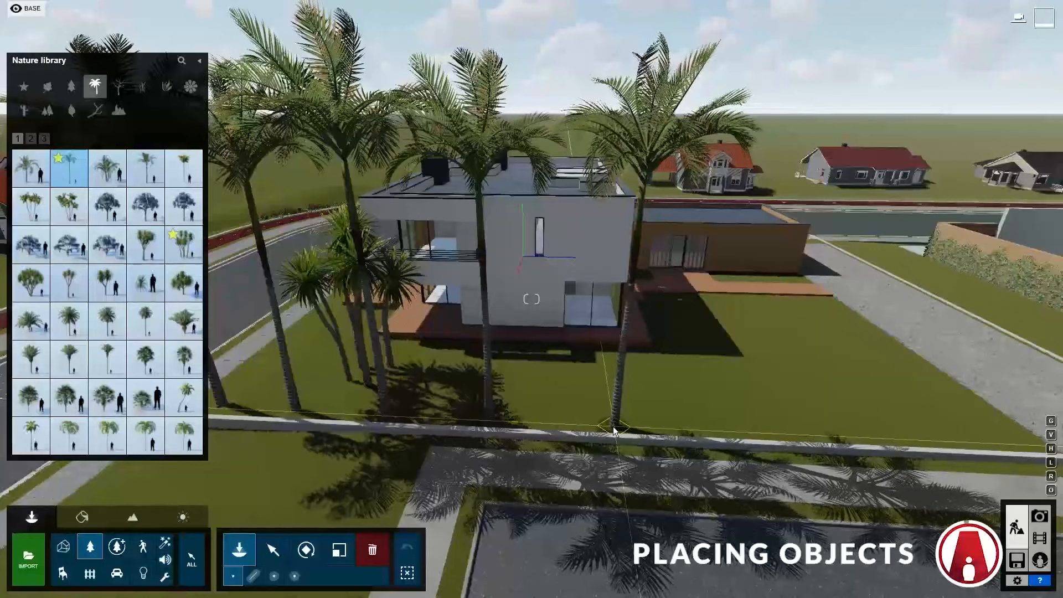
left_click(610, 430)
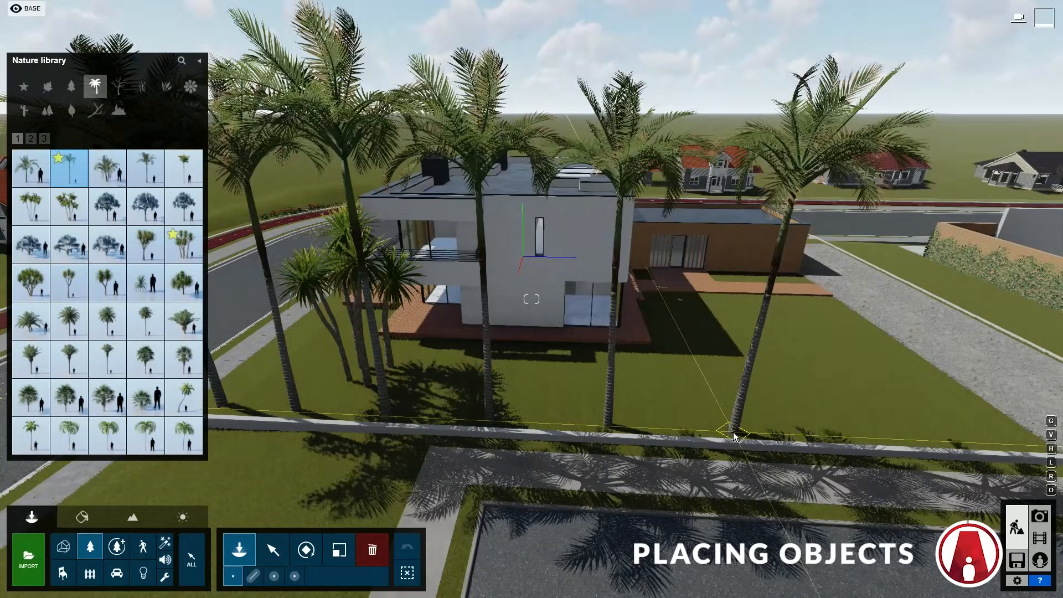
left_click(734, 436)
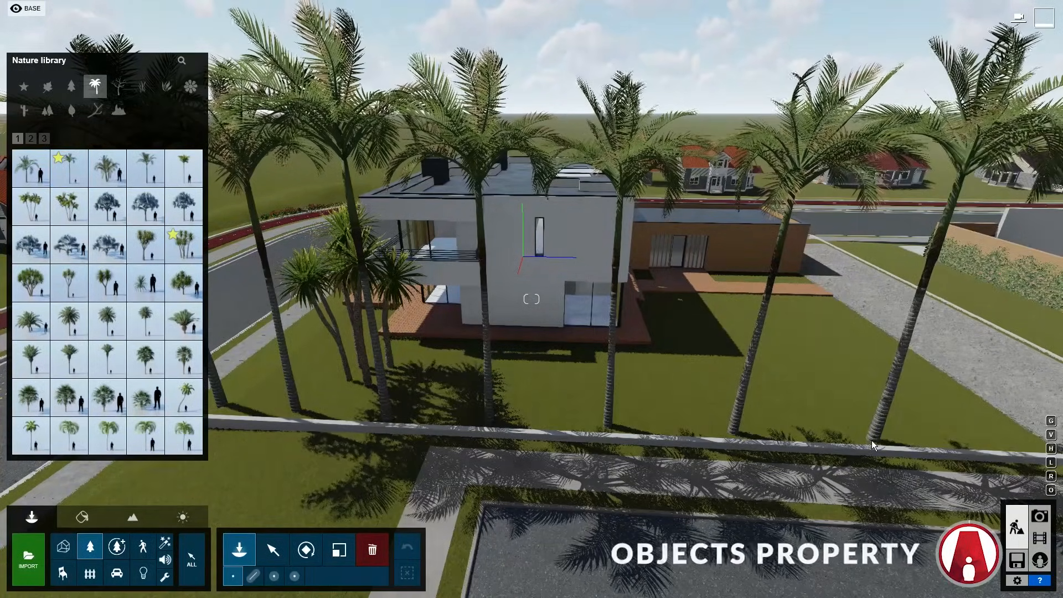
left_click(872, 441)
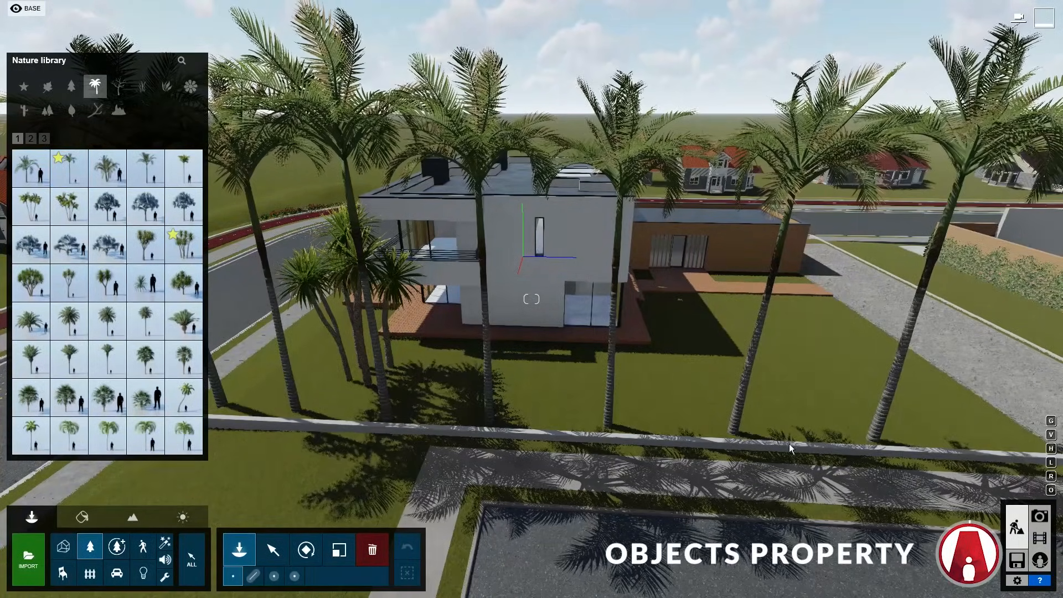
Step: Select the Alexandra palm in the middle of the row, show its extra object options and centre the view on it
left_click(274, 545)
left_click(488, 333)
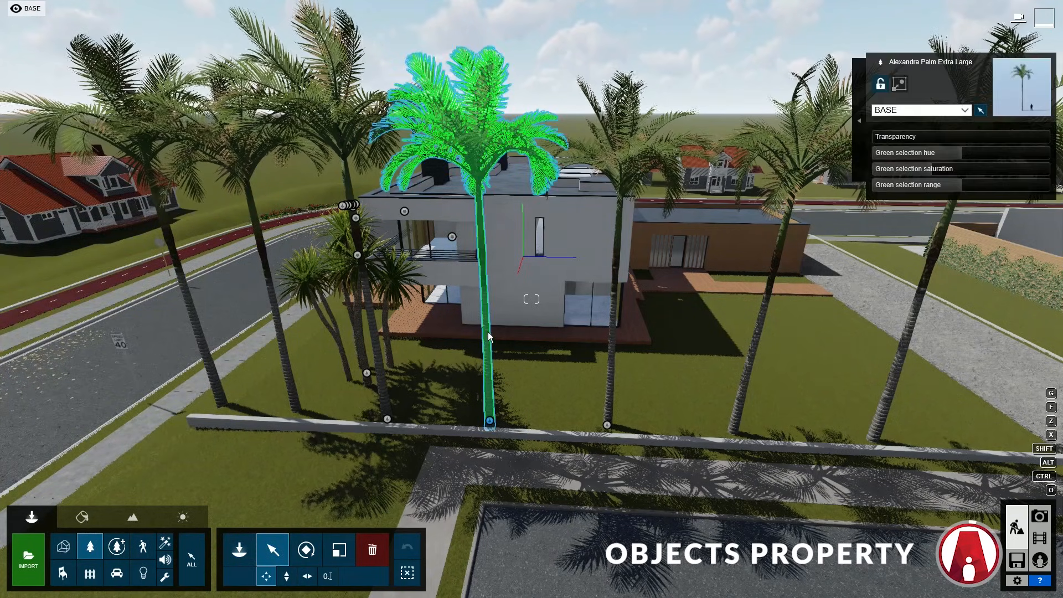
left_click(859, 121)
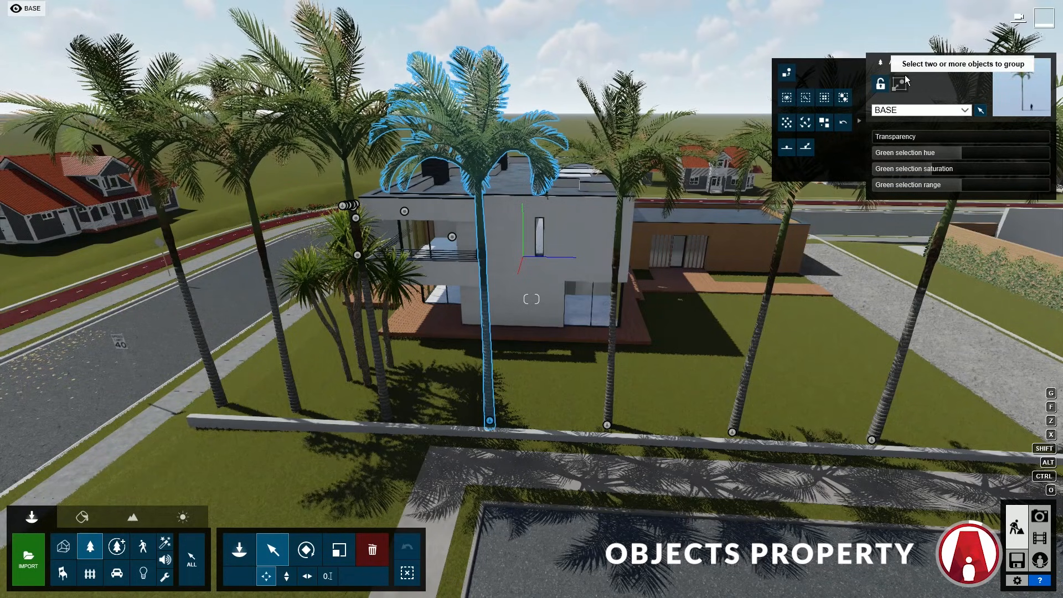
left_click(786, 100)
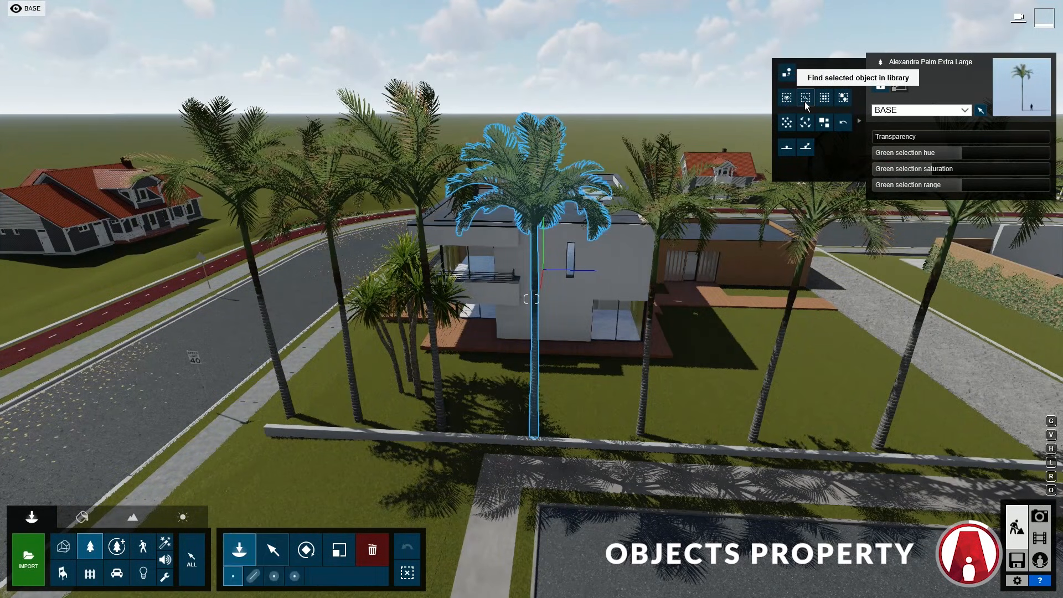
Step: Find the selected palm in the library and place one more of it at the driveway end of the wall
left_click(806, 100)
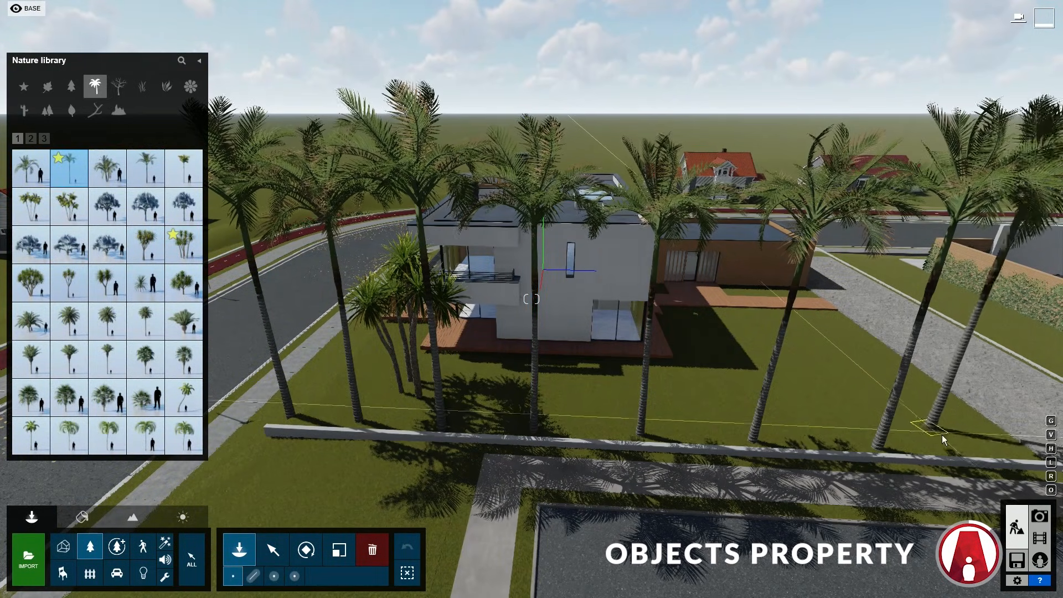
left_click(980, 460)
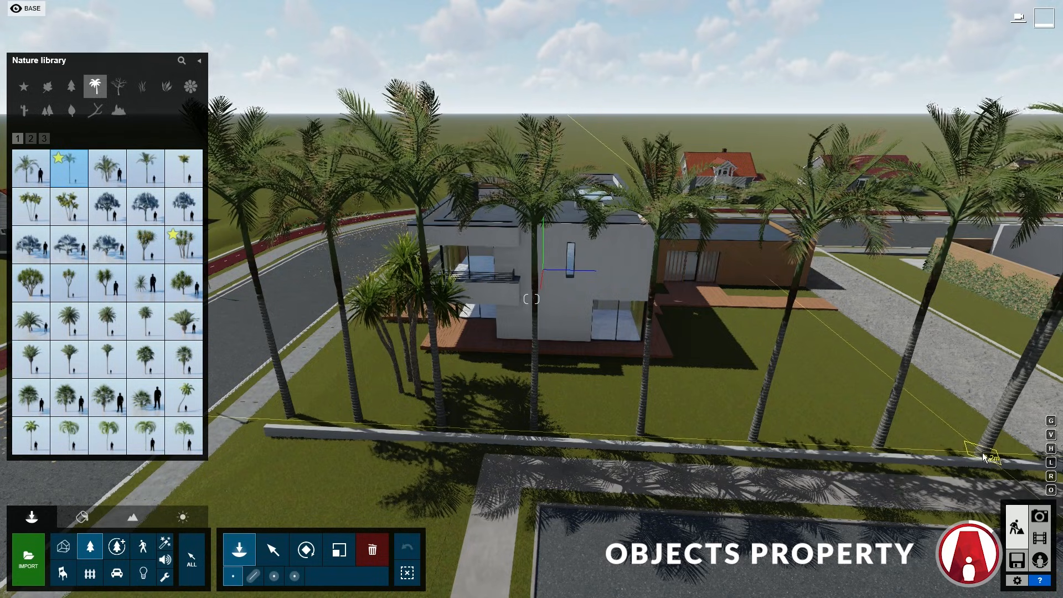
Step: Select all Alexandra Palm Extra Large objects in the row and reset their size and rotation
left_click(273, 550)
left_click(539, 347)
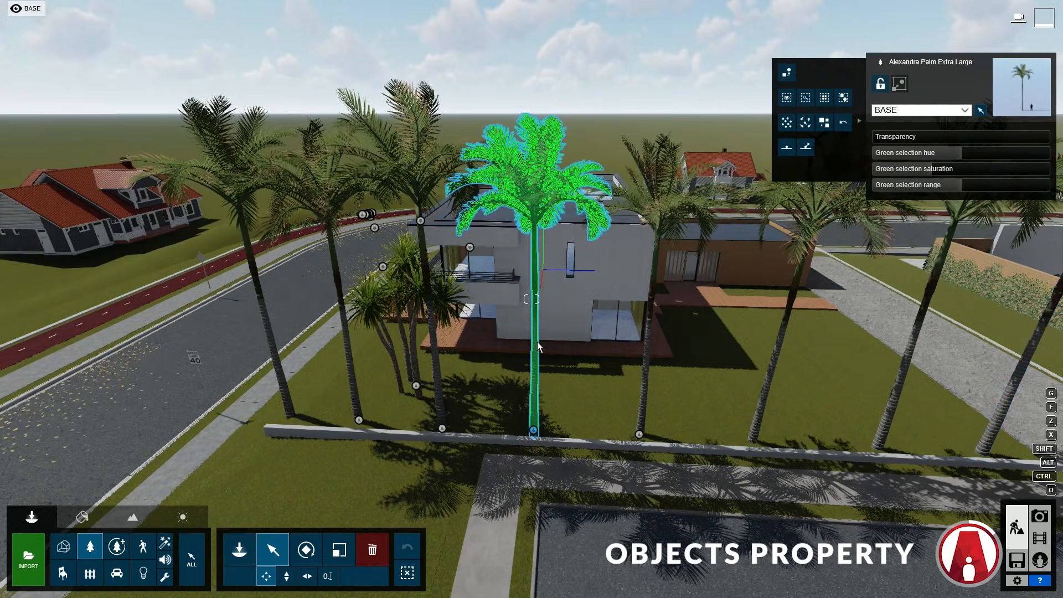
left_click(825, 98)
key("s")
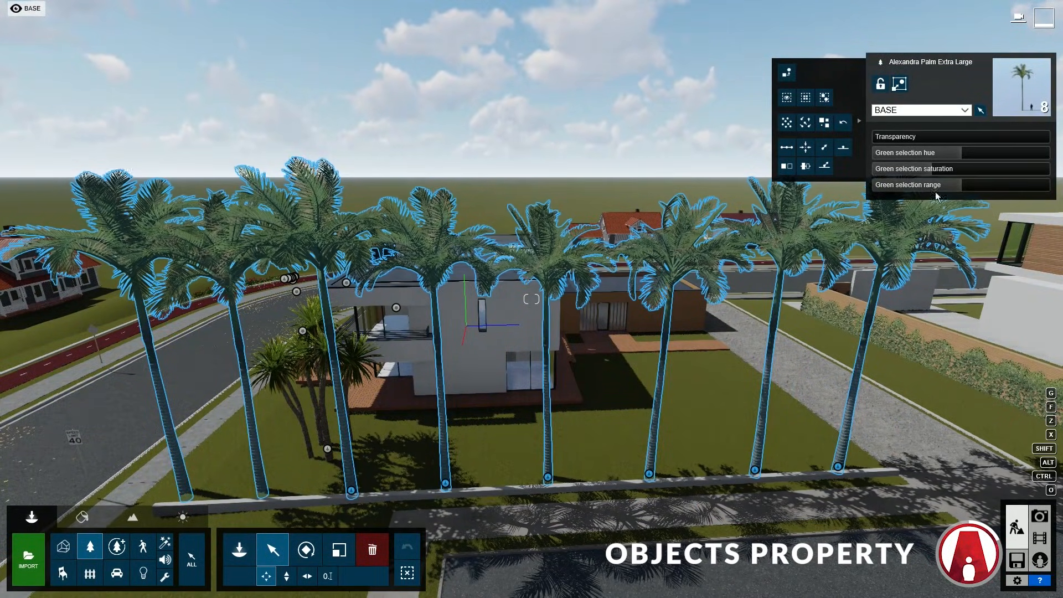
left_click(844, 124)
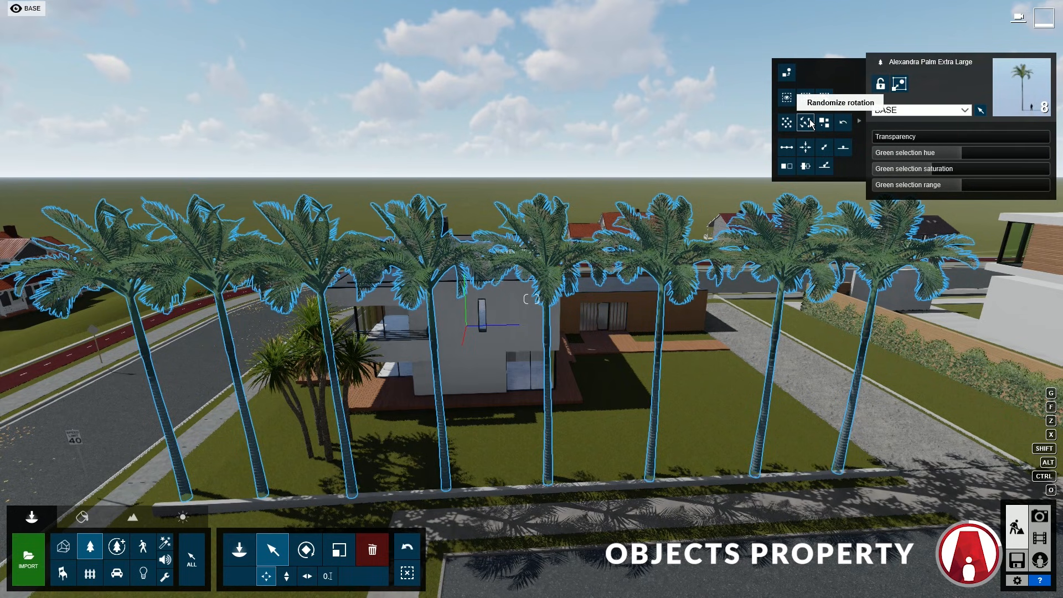
Step: Randomize the rotation, size and position of the selected Alexandra palms
left_click(810, 123)
left_click(825, 123)
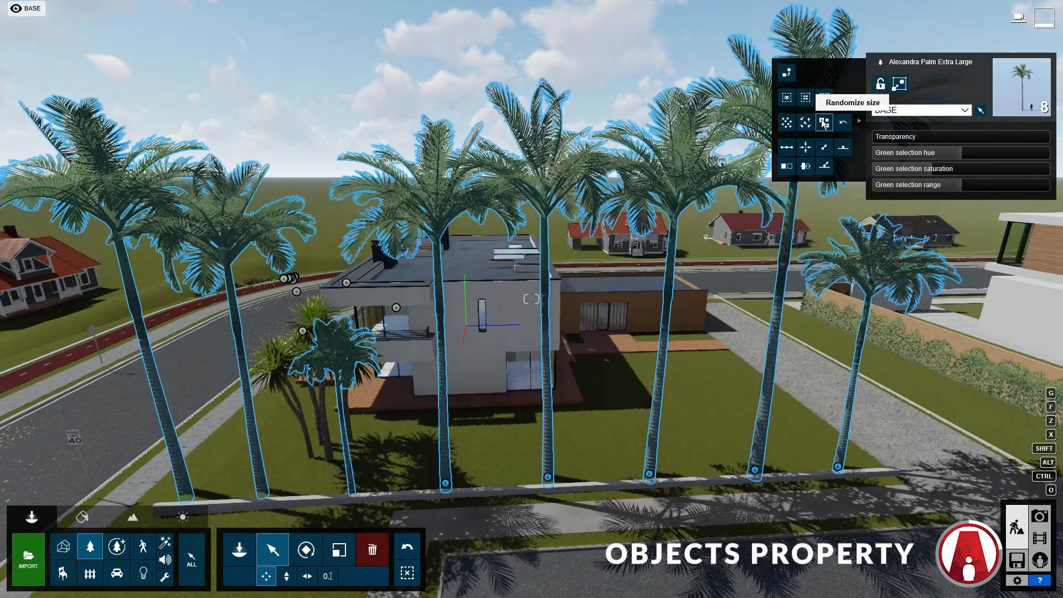
left_click(824, 123)
left_click(787, 123)
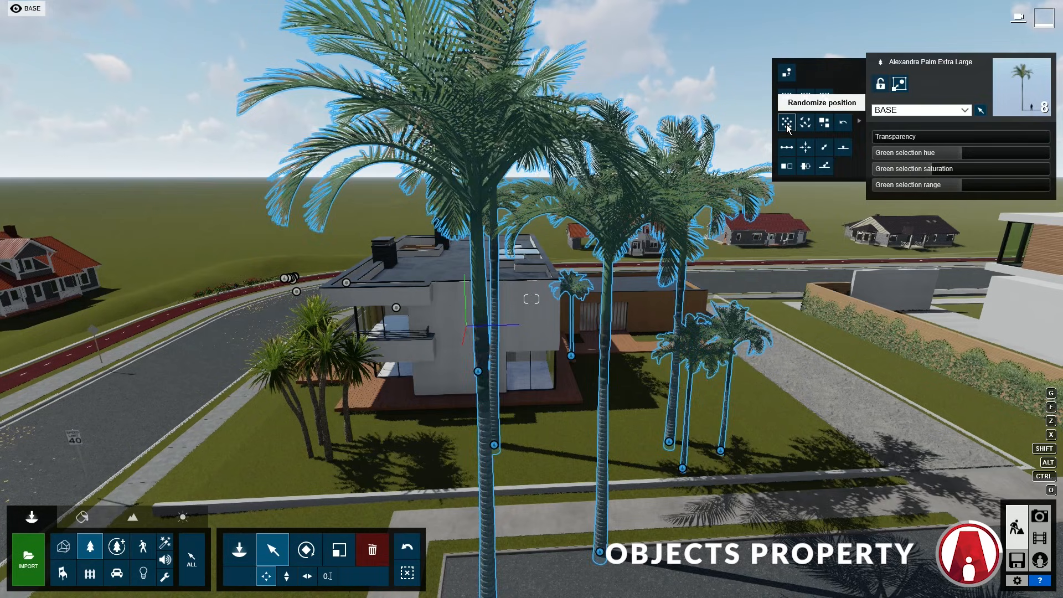
left_click(787, 123)
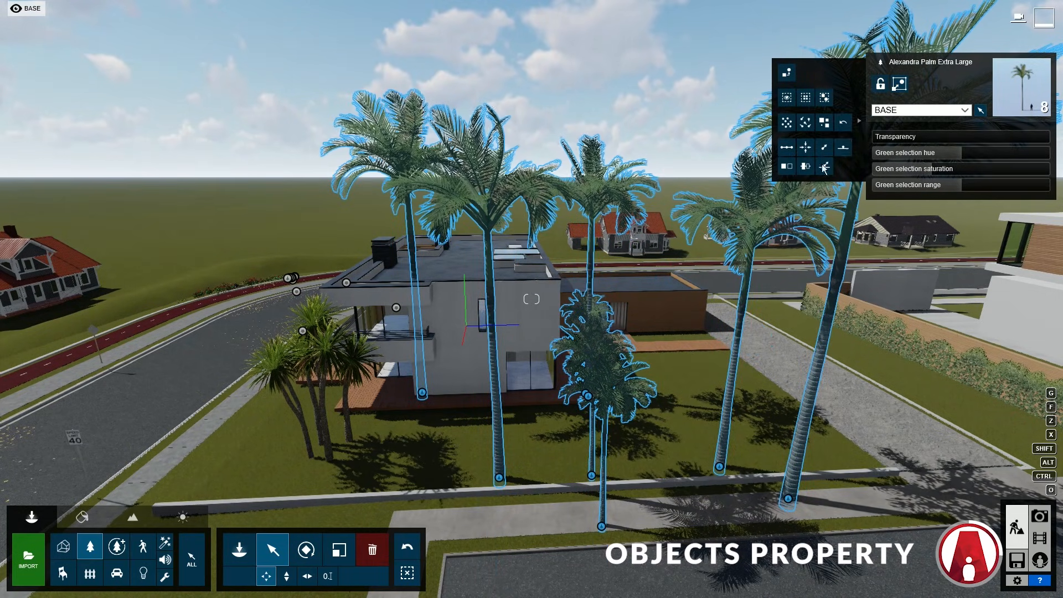
Step: Space the selected Alexandra palms evenly and align their size
left_click(787, 147)
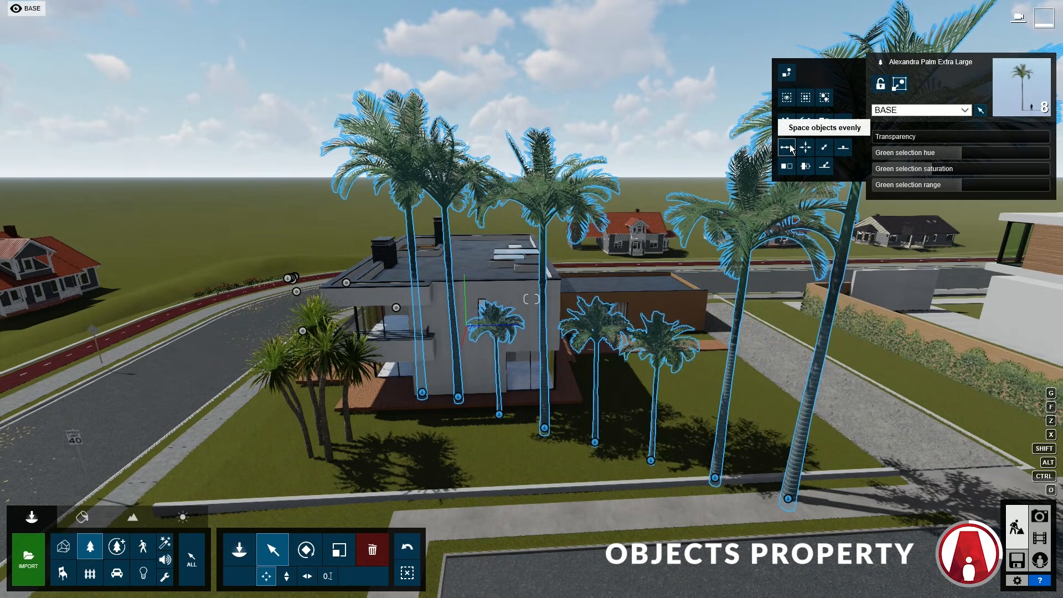
left_click(791, 165)
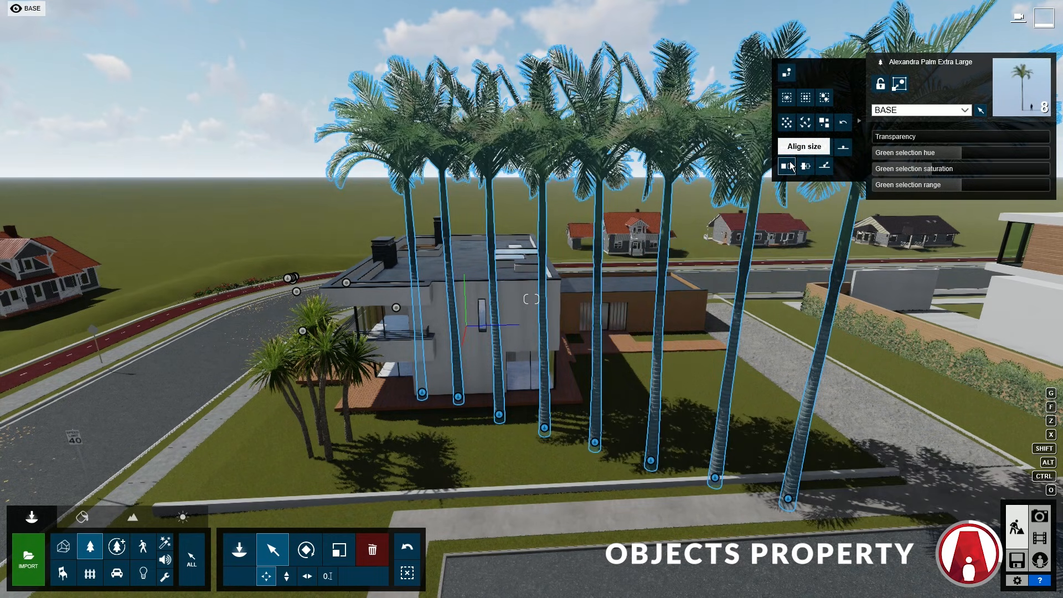
Step: Combine the aligned Alexandra palms into one group
left_click(818, 151)
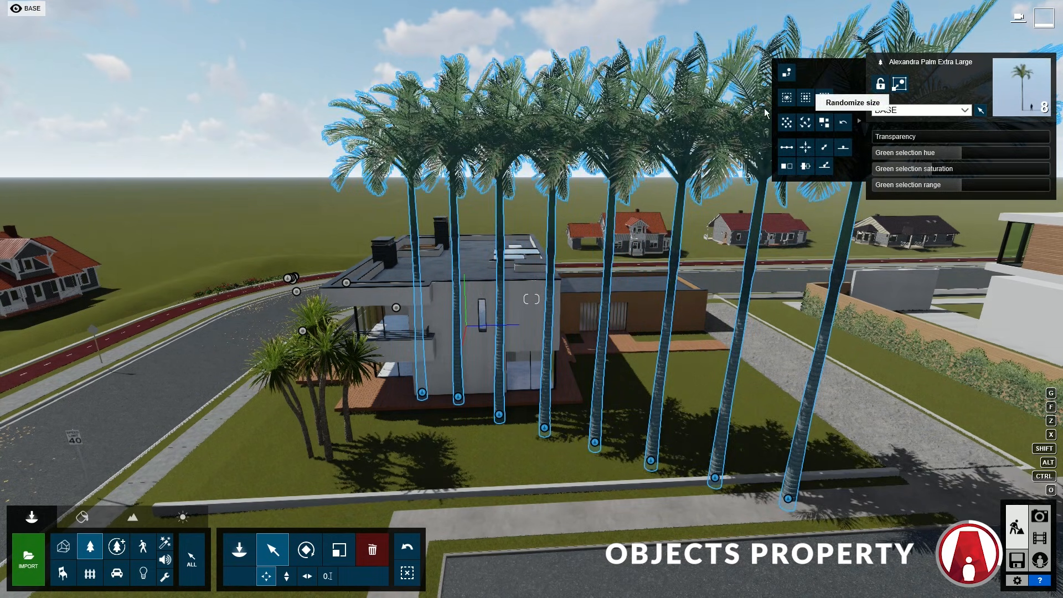
key("r")
mouse_move(595, 442)
left_mouse_down()
mouse_move(677, 423)
mouse_move(641, 449)
mouse_move(600, 453)
mouse_move(609, 454)
left_mouse_up()
left_click(900, 84)
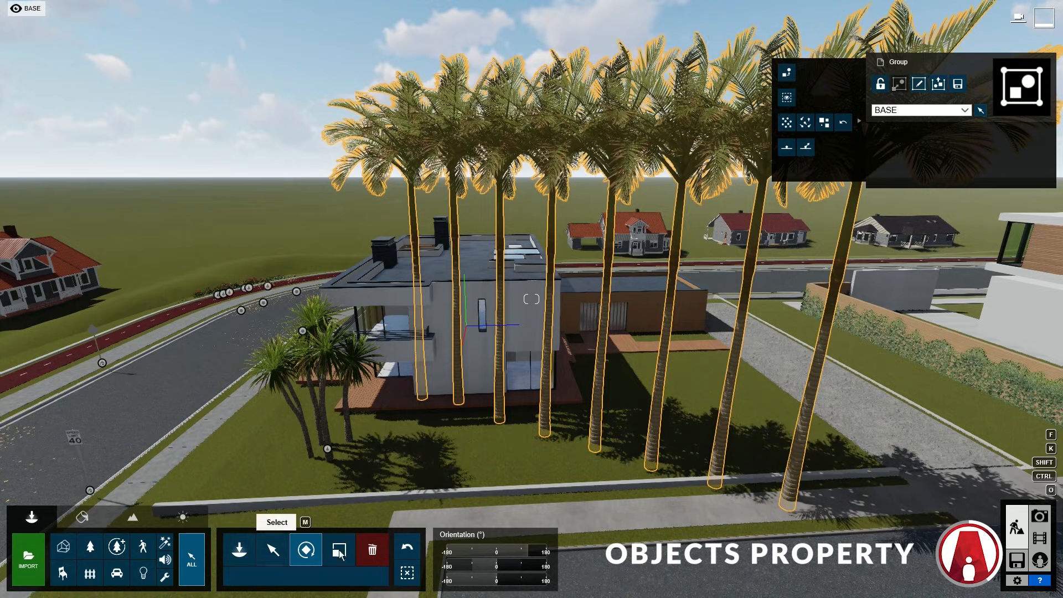
Step: Rotate the palm group parallel to the low wall in front of the villa and move it up against the wall
mouse_move(570, 438)
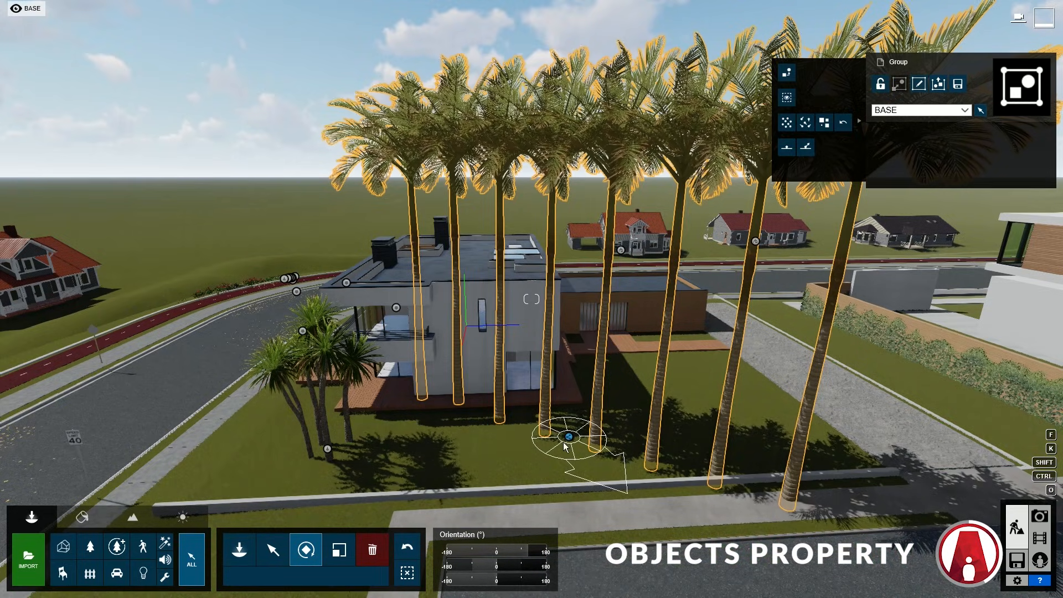
left_click_drag(565, 445, 630, 460)
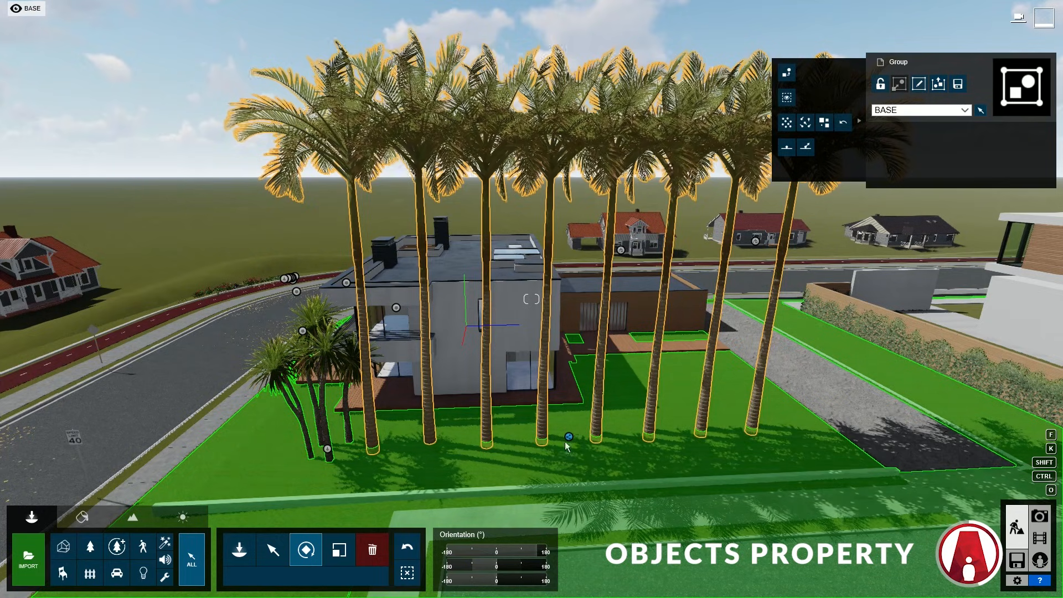
key("m")
left_click_drag(567, 440, 520, 480)
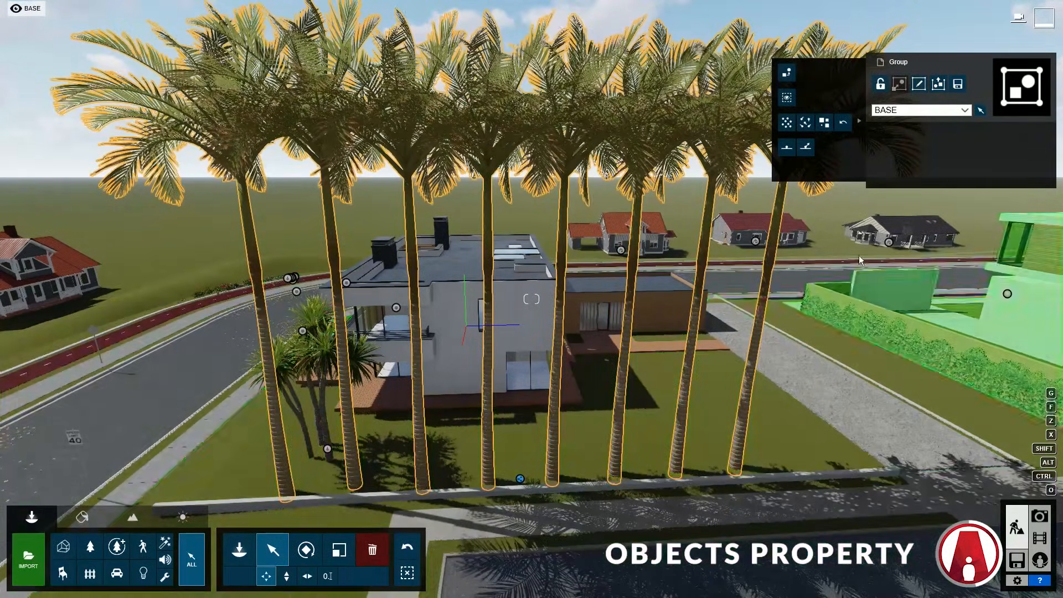
Step: Ungroup the palms and randomize their size twice to vary the row along the wall
left_click(939, 84)
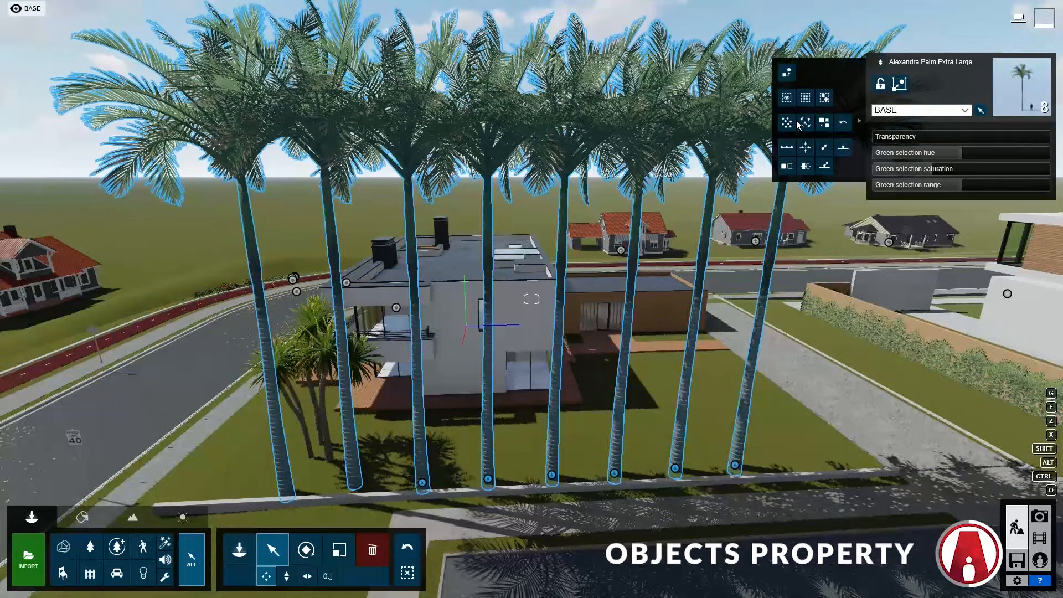
left_click(825, 124)
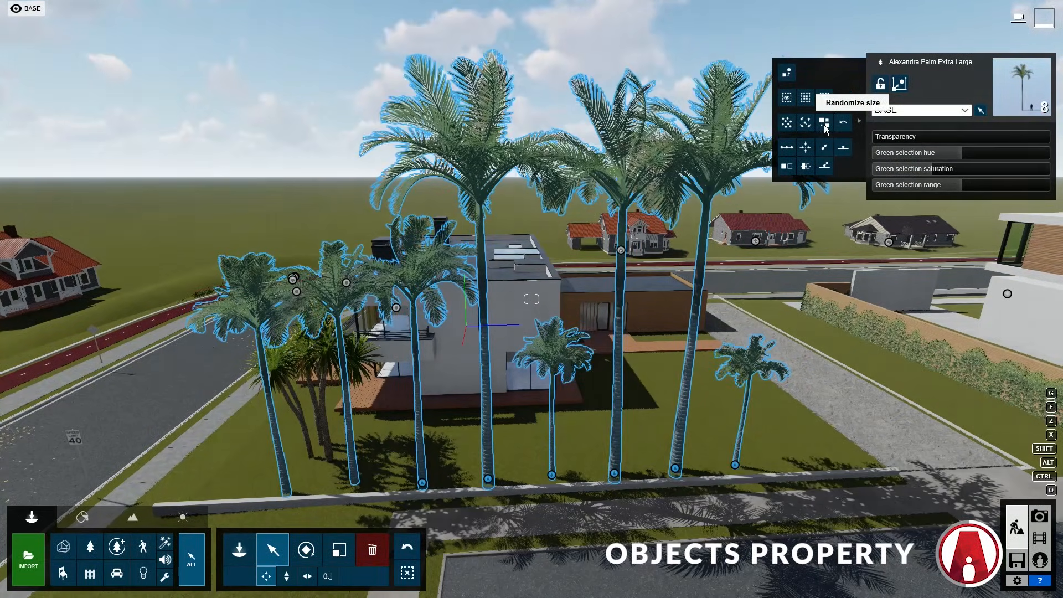
left_click(826, 126)
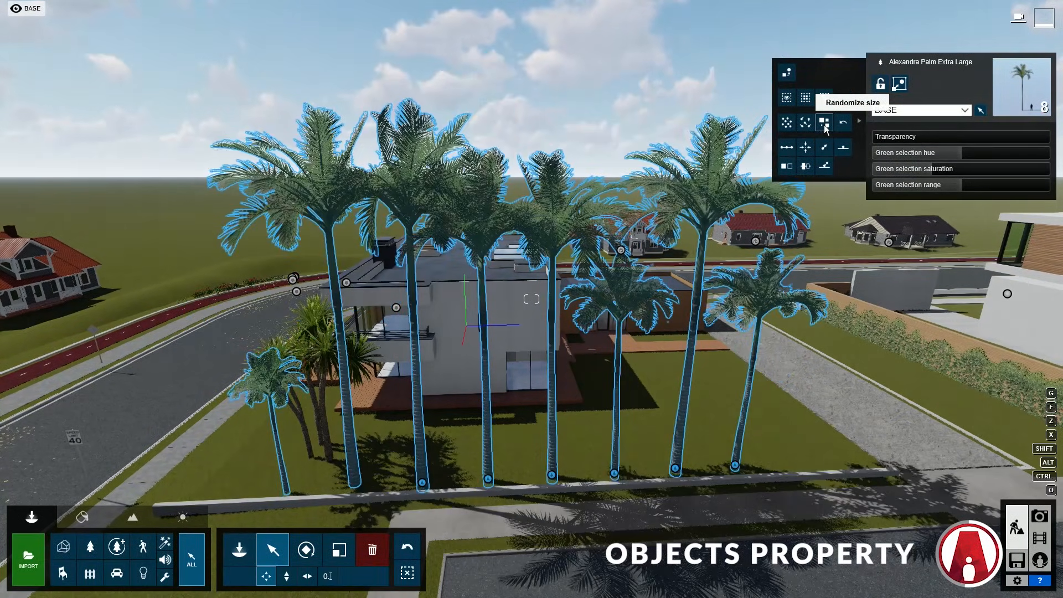
Step: Try replacing the selected palms with CanaryIslandDatePalm 002 and return them to Alexandra Palm Extra Large
left_click(790, 74)
left_click(148, 180)
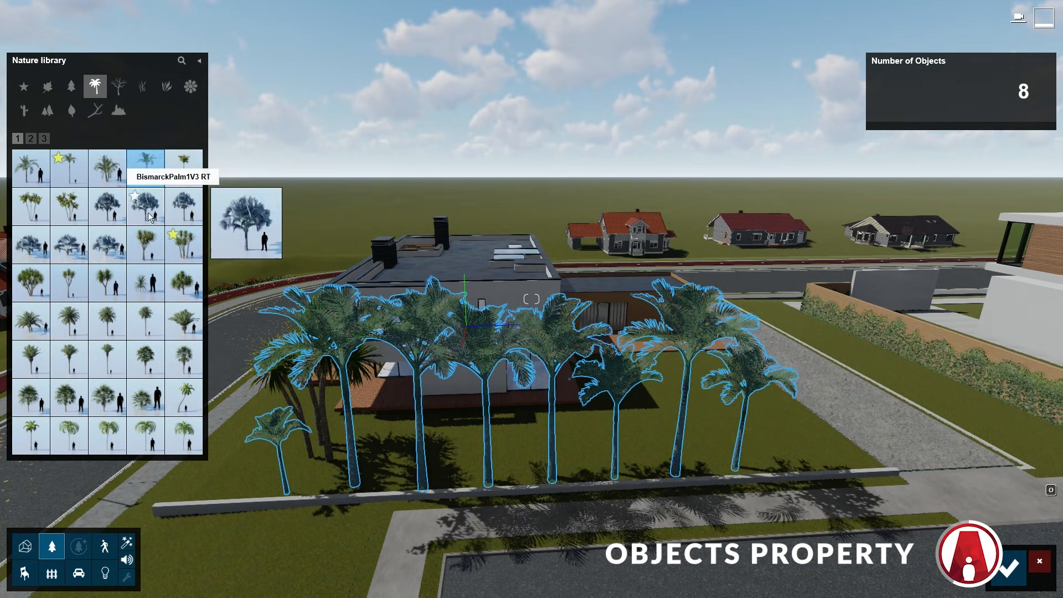
left_click(69, 320)
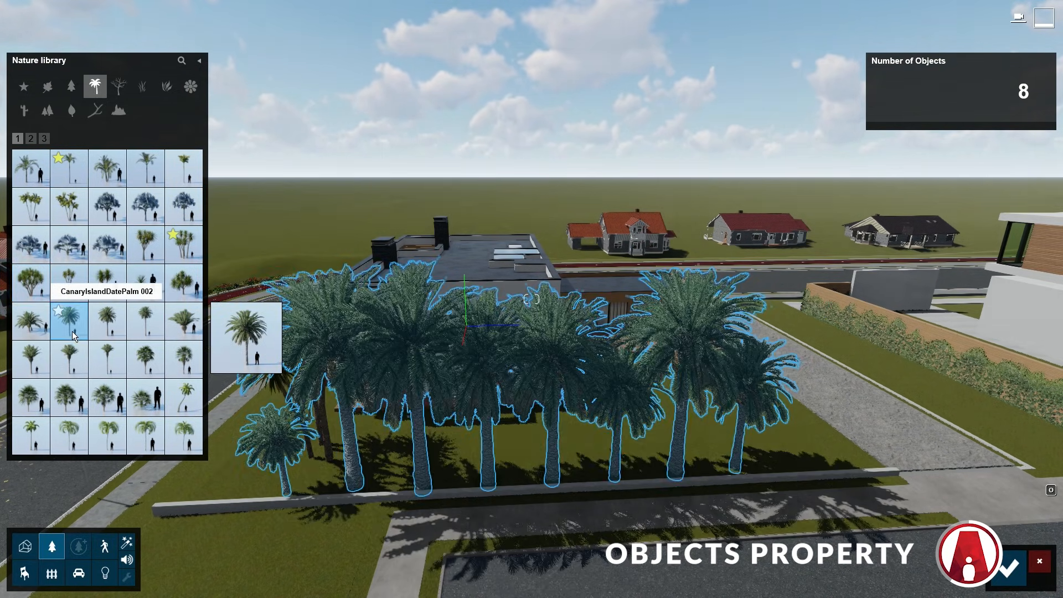
left_click(74, 178)
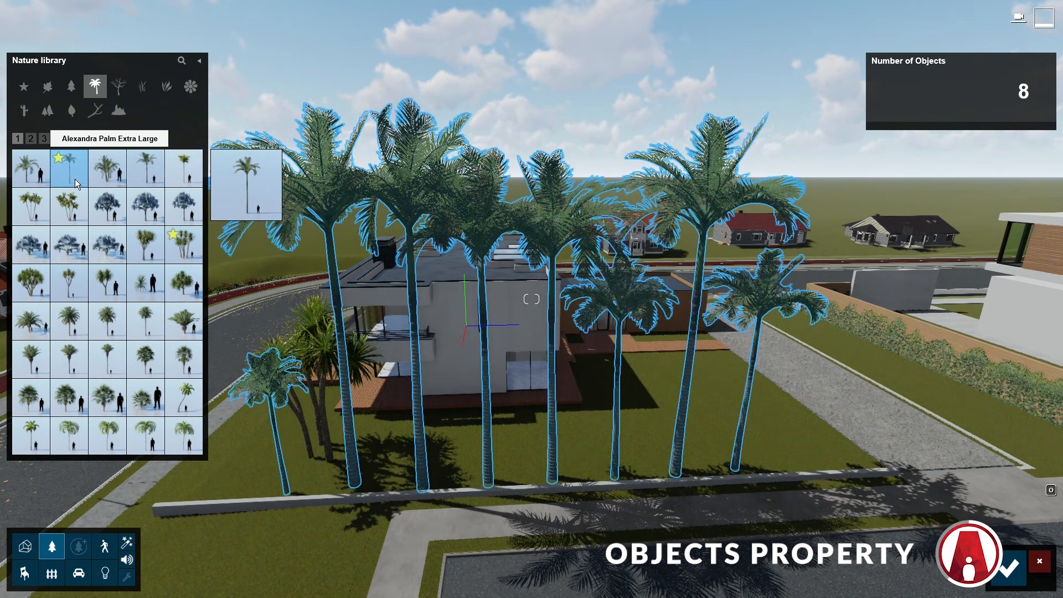
left_click(1010, 567)
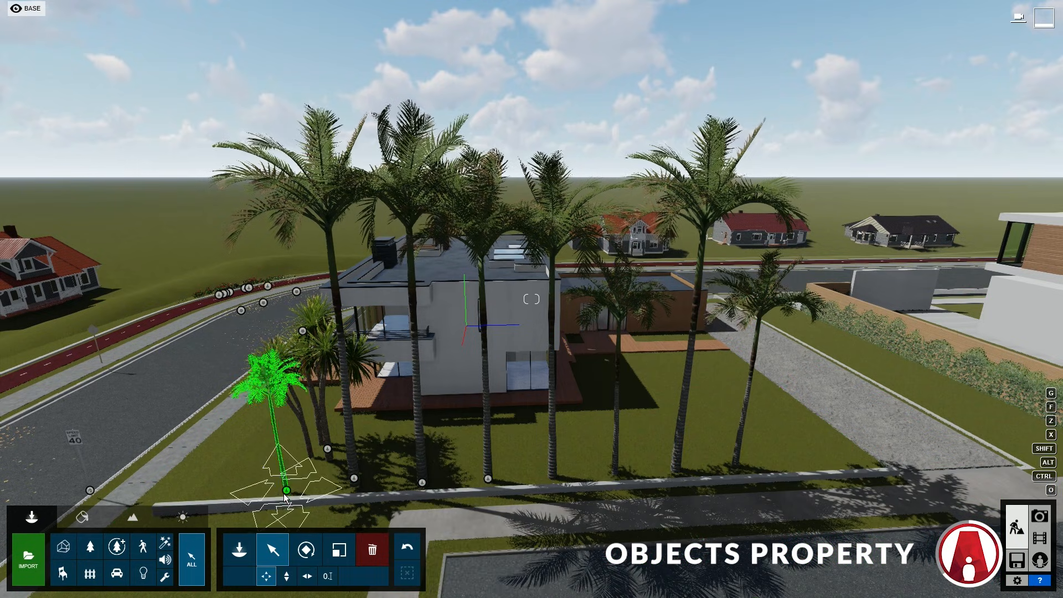
Step: Scale up the small palms in the row, including the ones at both ends of the wall
key("l")
left_click_drag(286, 491, 283, 475)
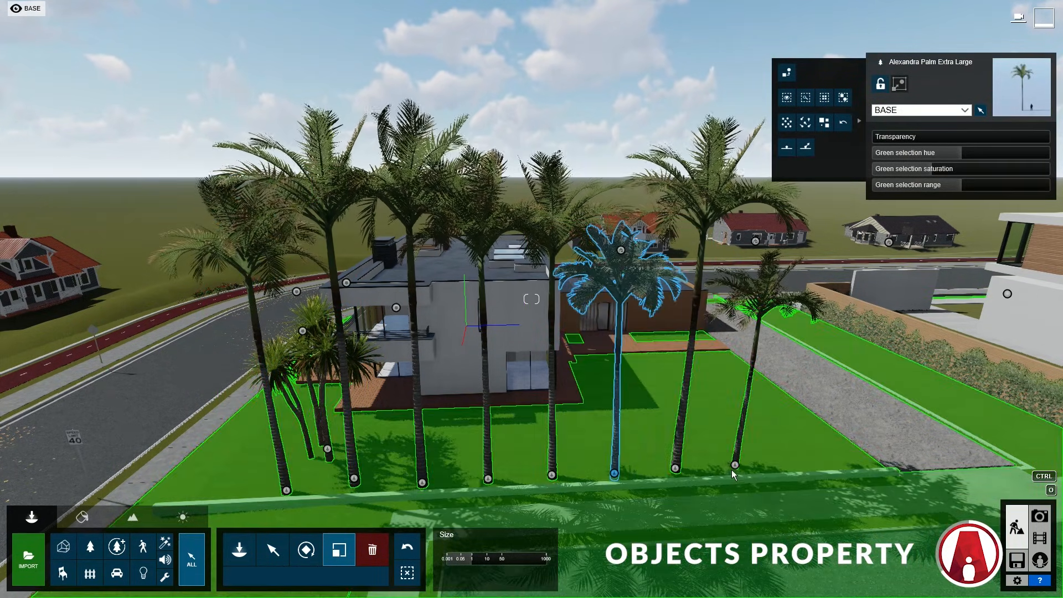
left_click_drag(732, 469, 736, 464)
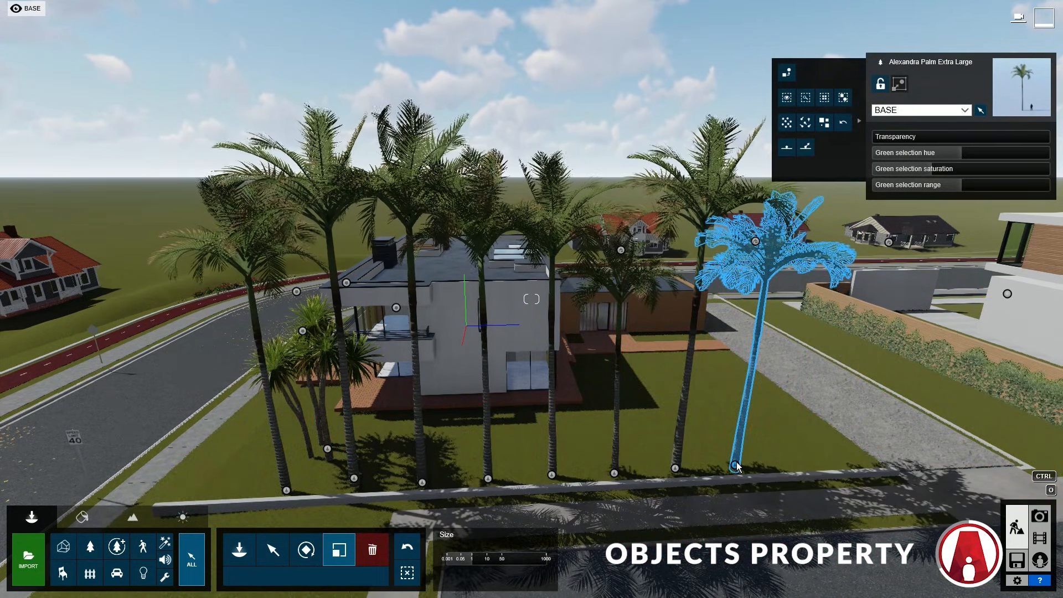
Step: Test a transparency of 1.0 on the fourth palm in the row and make it opaque again
left_click(487, 427)
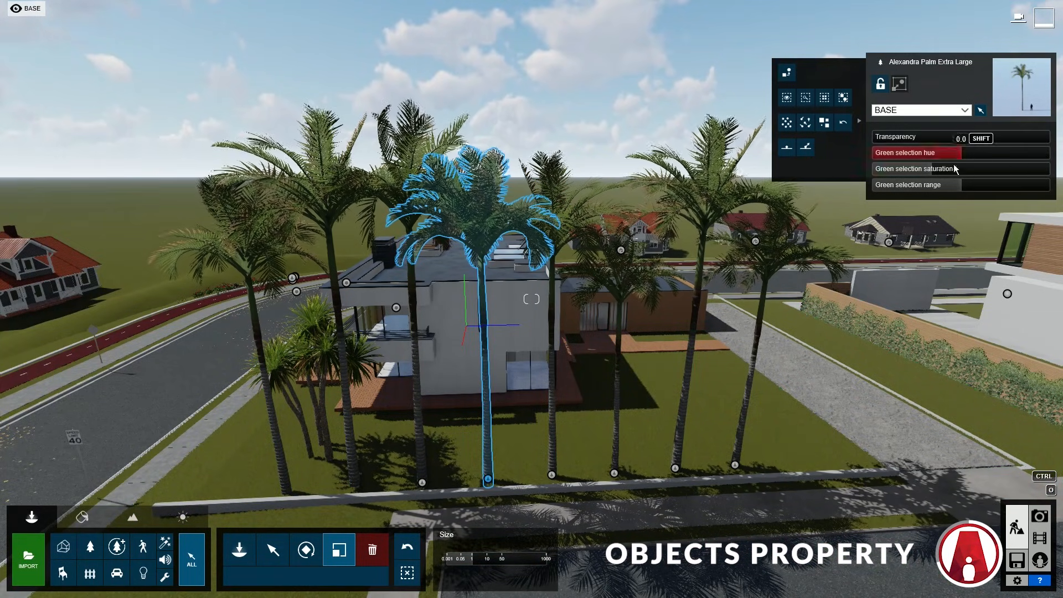
left_click_drag(925, 145, 1027, 160)
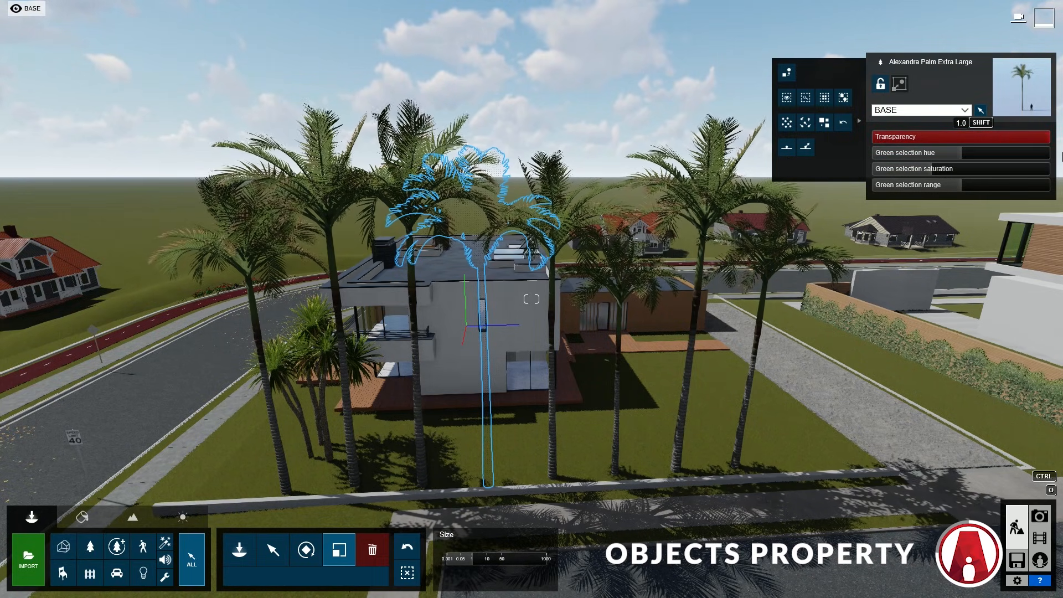
left_click_drag(1060, 157, 991, 160)
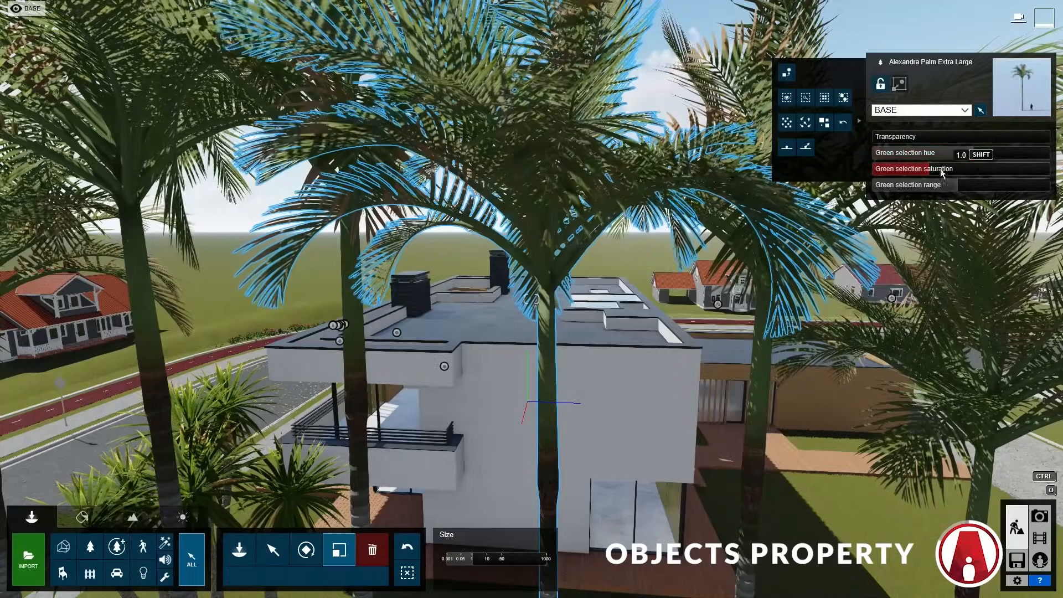
Step: Shift the palm's green selection hue toward brown, select all identical palms and apply the hue shift to them
left_click_drag(979, 155, 1001, 157)
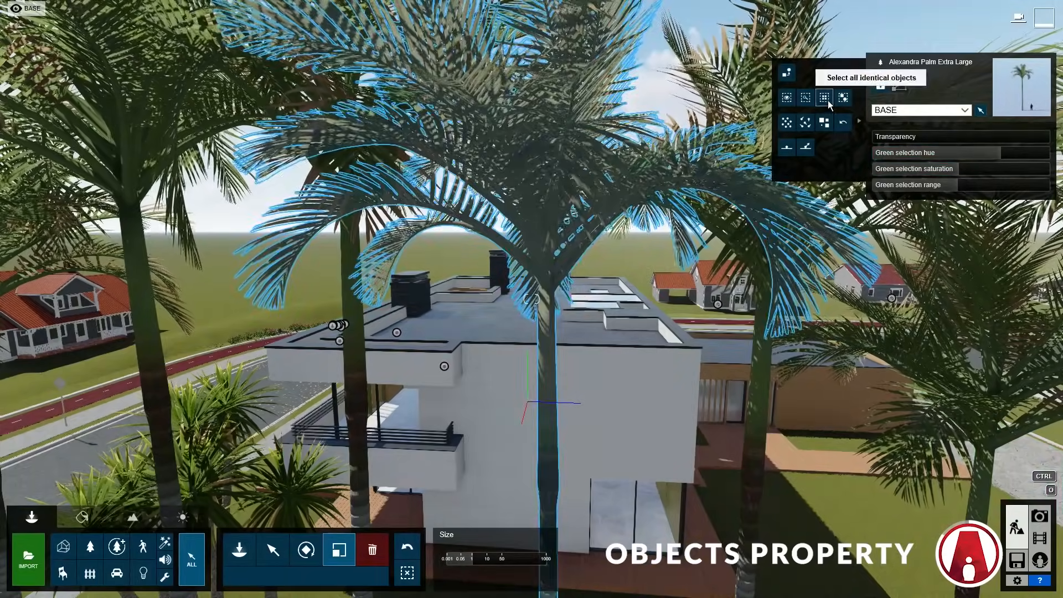
left_click(825, 98)
right_click_drag(571, 222, 571, 200)
key("s")
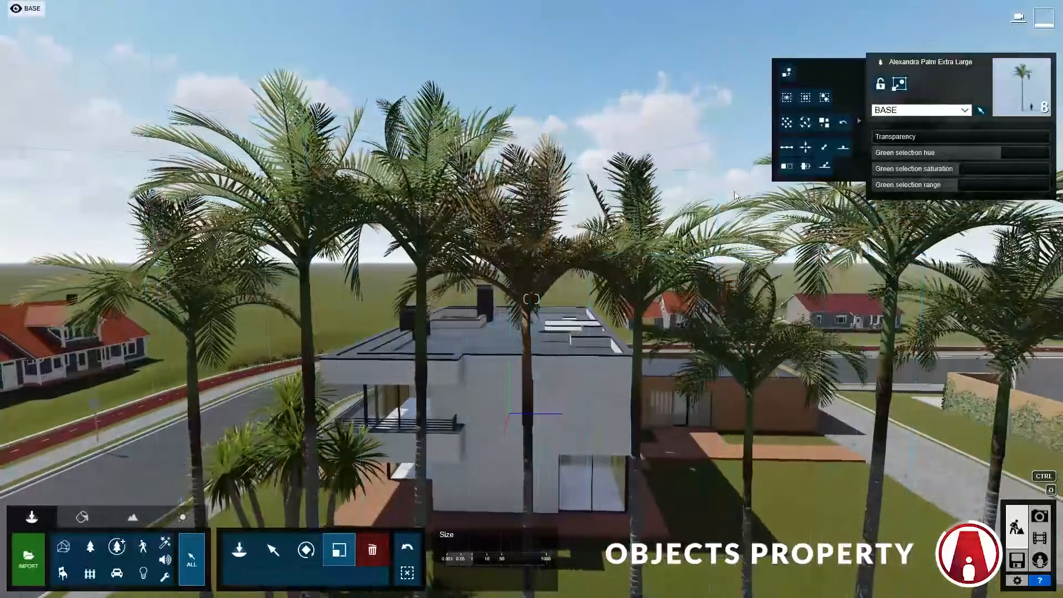
left_click_drag(976, 152, 1002, 153)
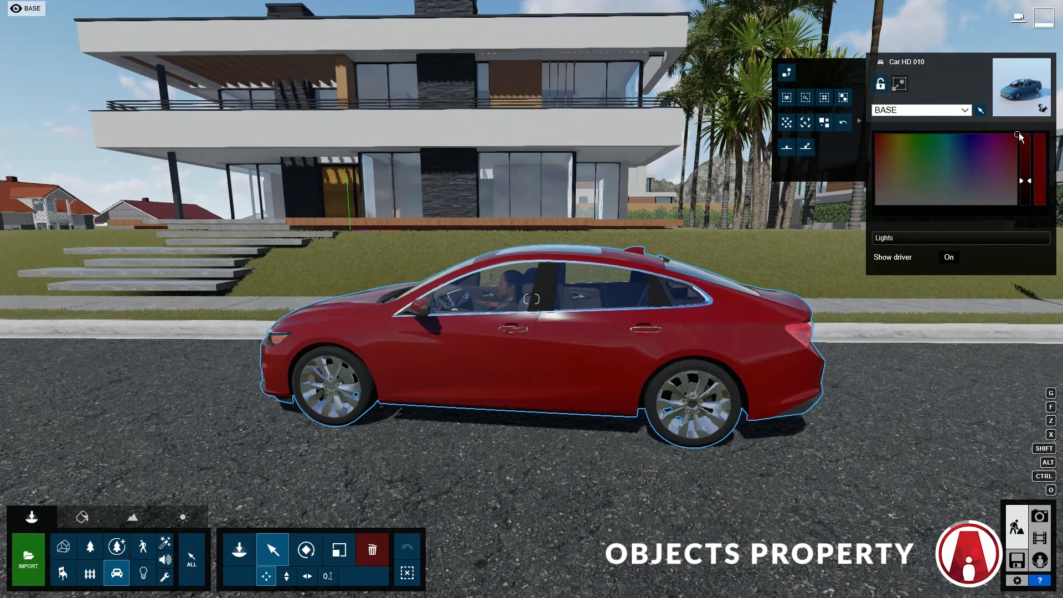
Step: Recolor Car HD 010 to a neutral grey and darken its body color
mouse_move(1019, 132)
left_mouse_down()
mouse_move(1018, 148)
mouse_move(951, 190)
mouse_move(966, 205)
left_mouse_up()
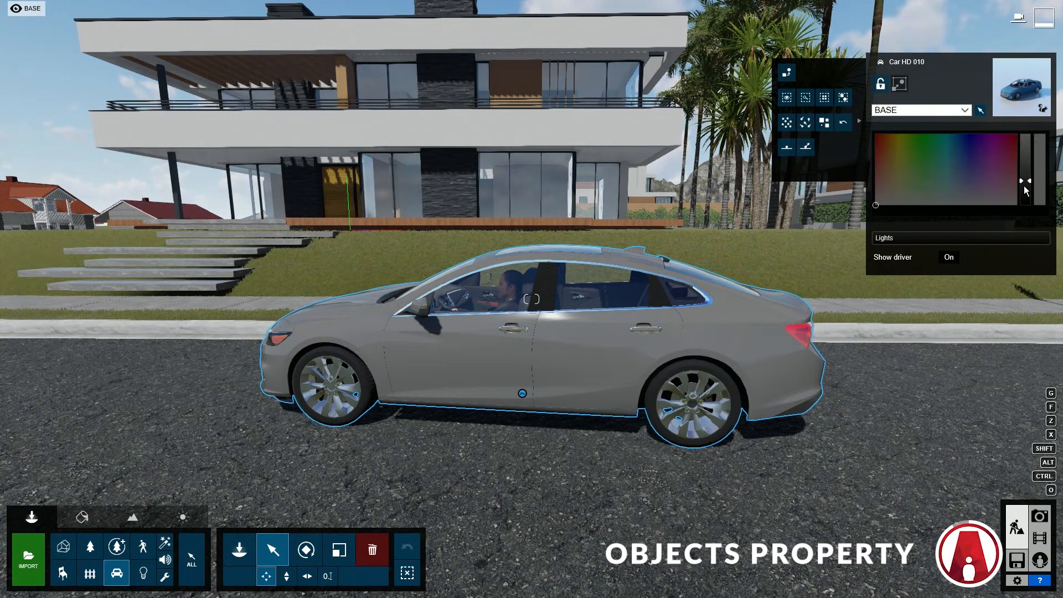
left_click_drag(1025, 187, 1027, 214)
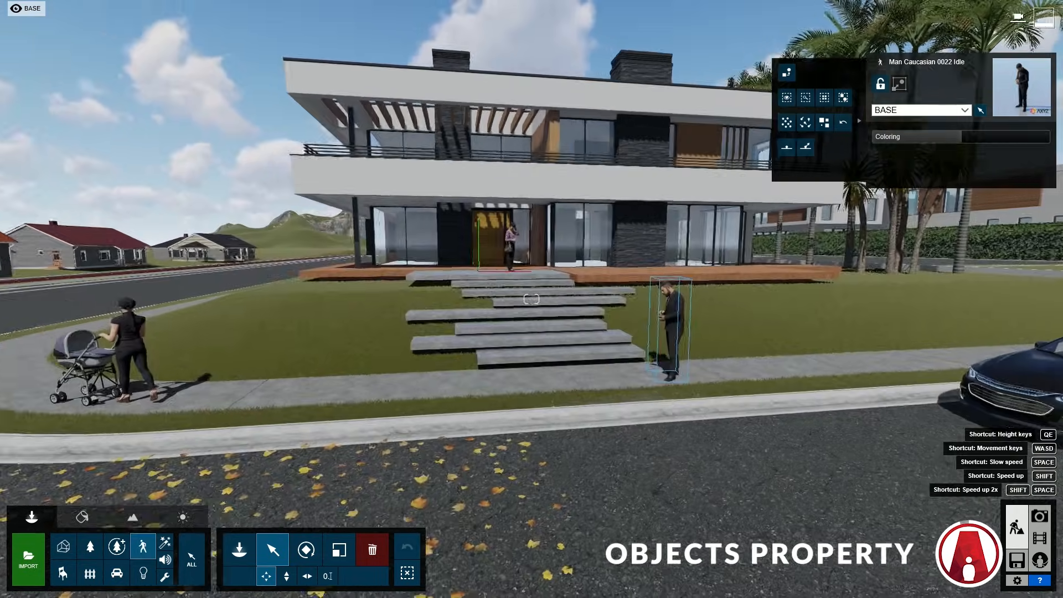
key("w")
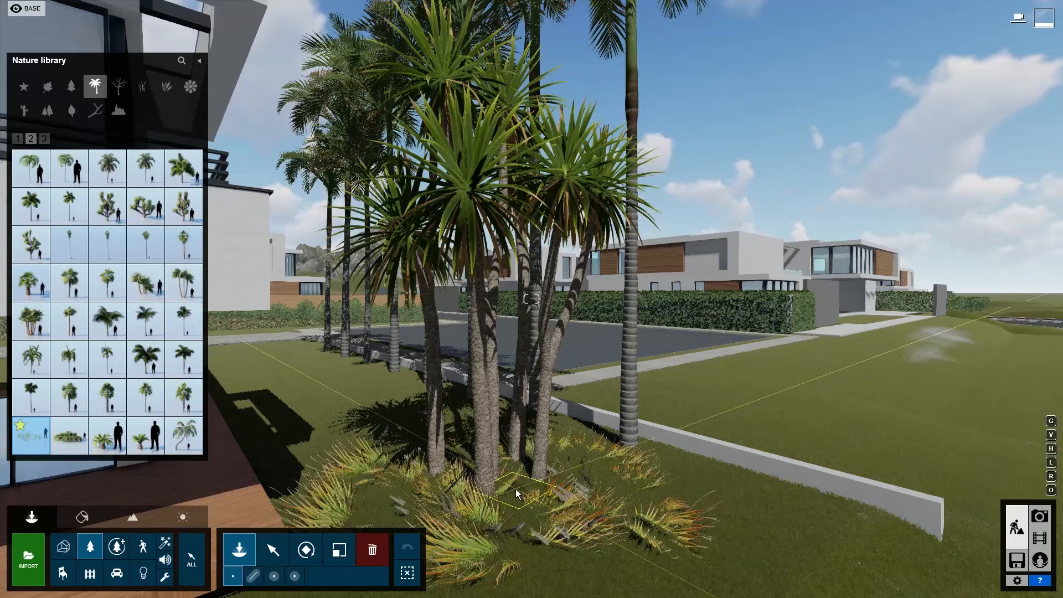
Step: Place three FicusElastica 005 shrubs side by side on the lawn at the near end of the low wall
right_click_drag(517, 490, 521, 503)
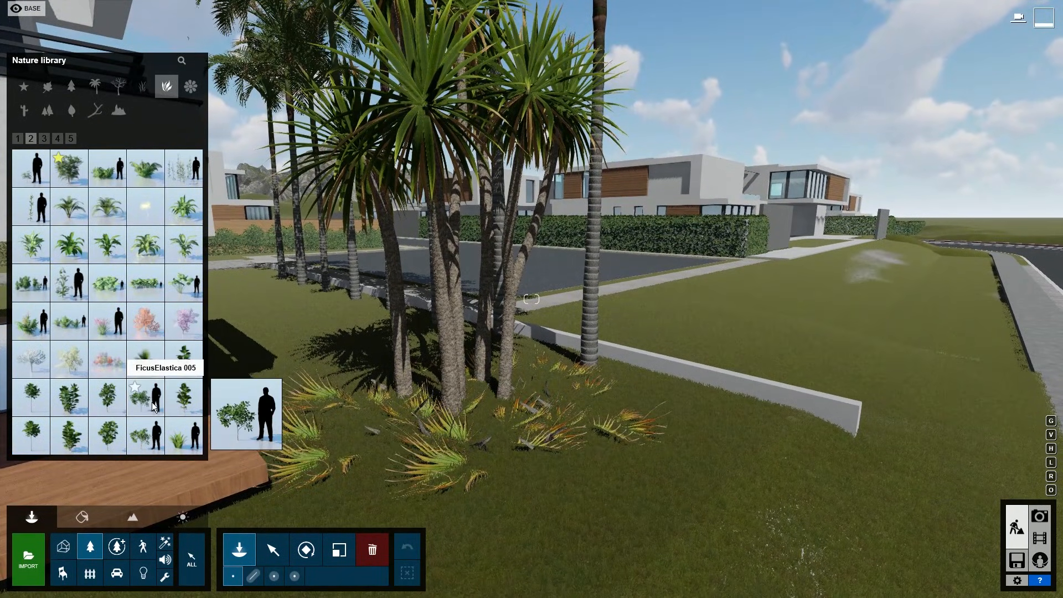
left_click(146, 398)
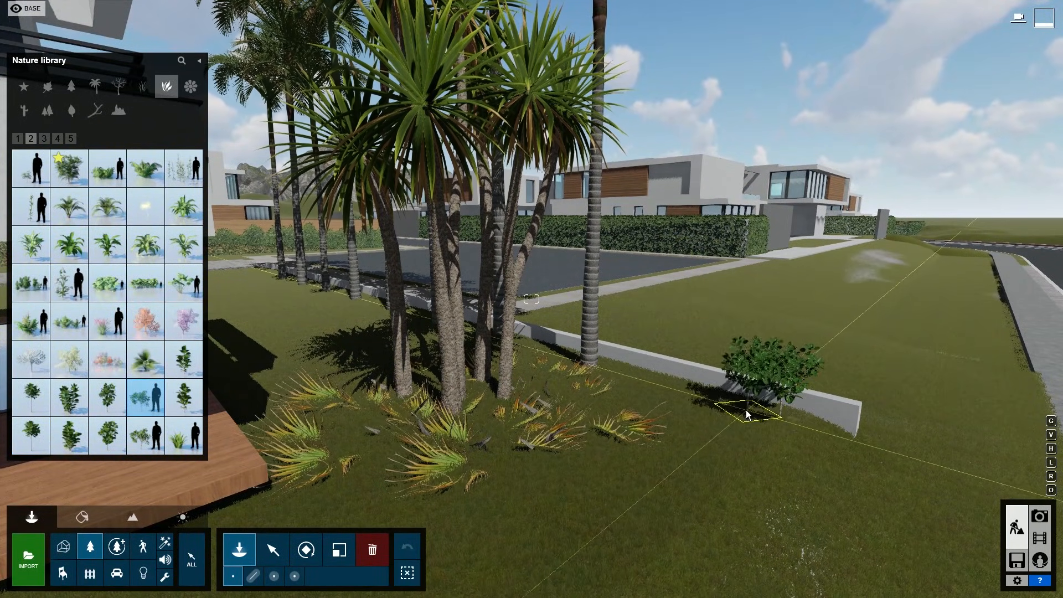
left_click(719, 408)
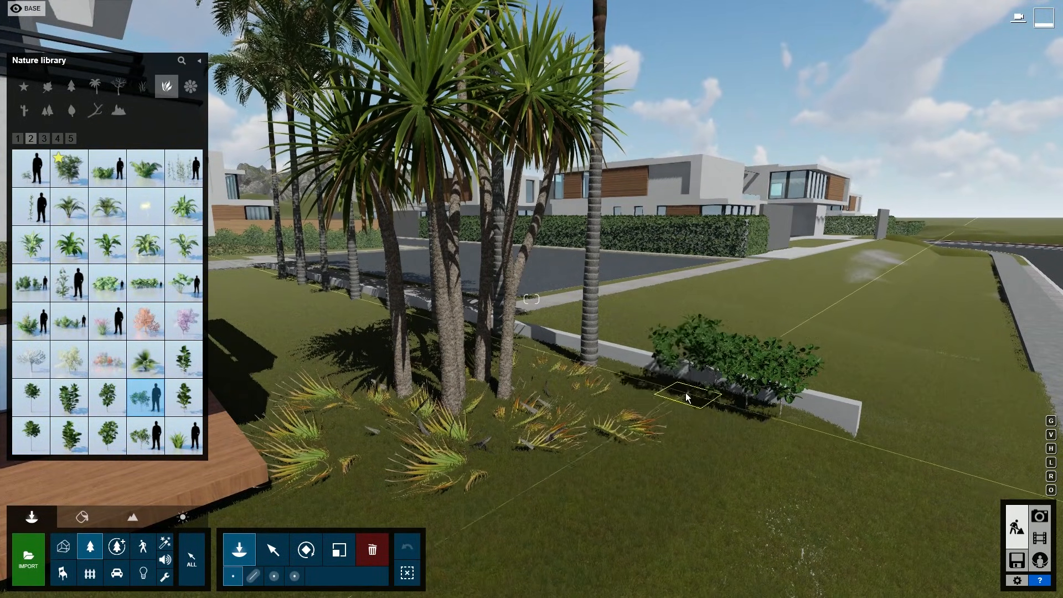
left_click(653, 384)
key("Escape")
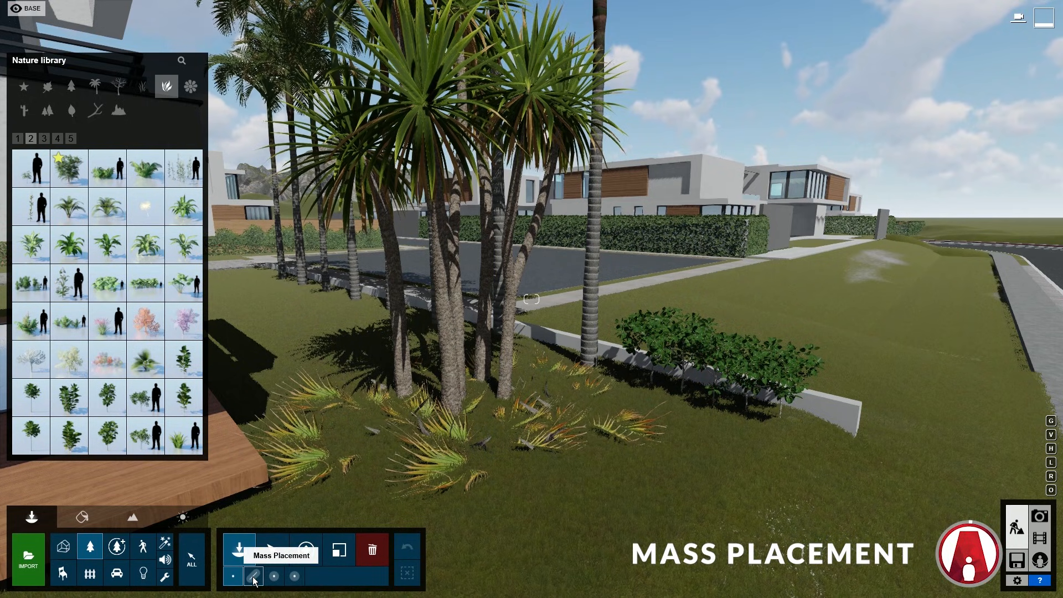
Step: Draw a mass placement line of FicusElastica 005 along the wall, from the last shrub to the driveway end
mouse_move(150, 408)
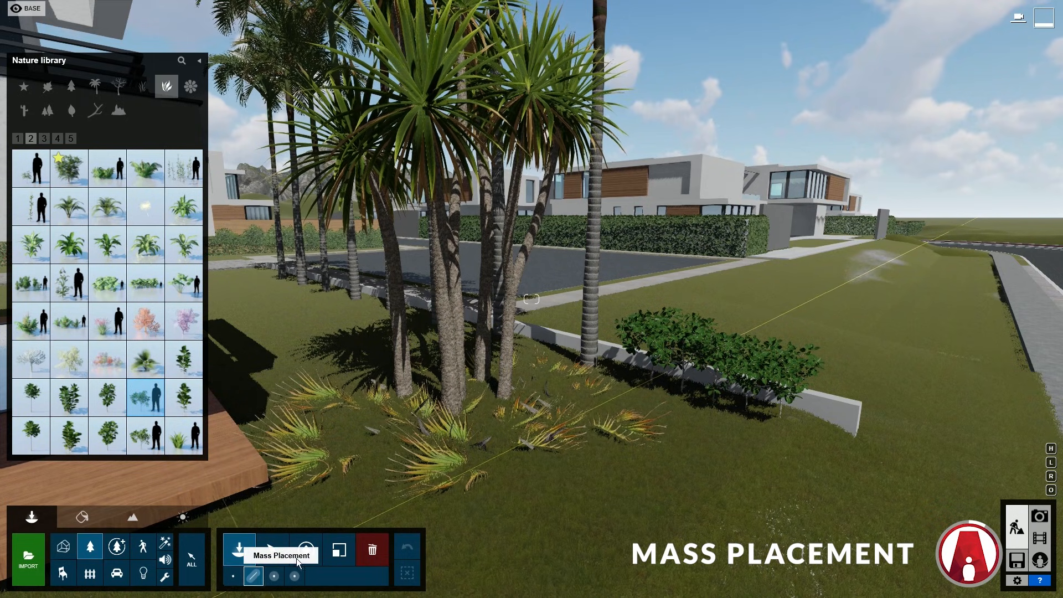
left_click(637, 381)
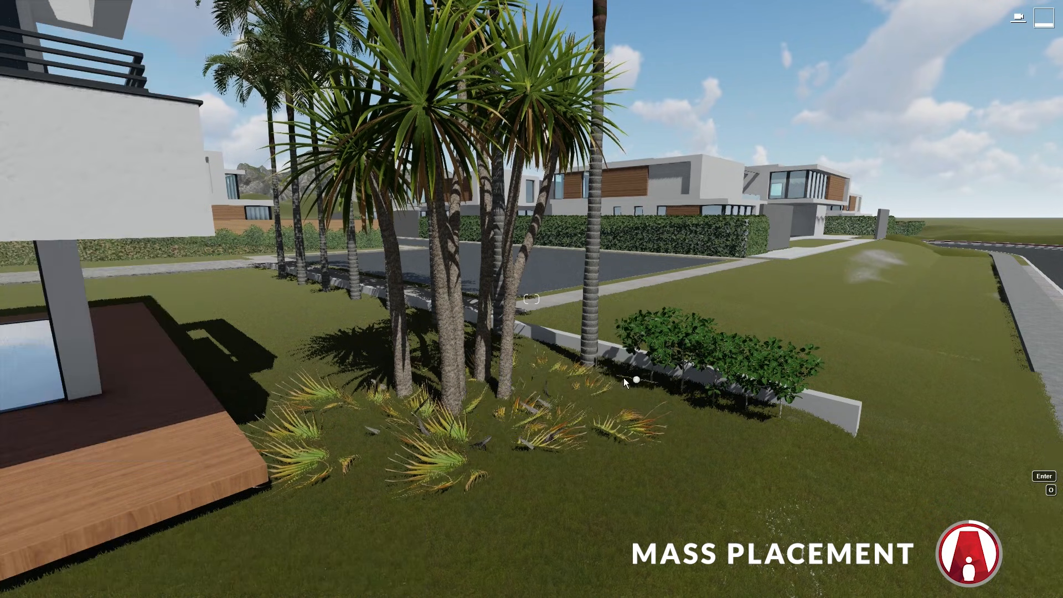
left_click(261, 271)
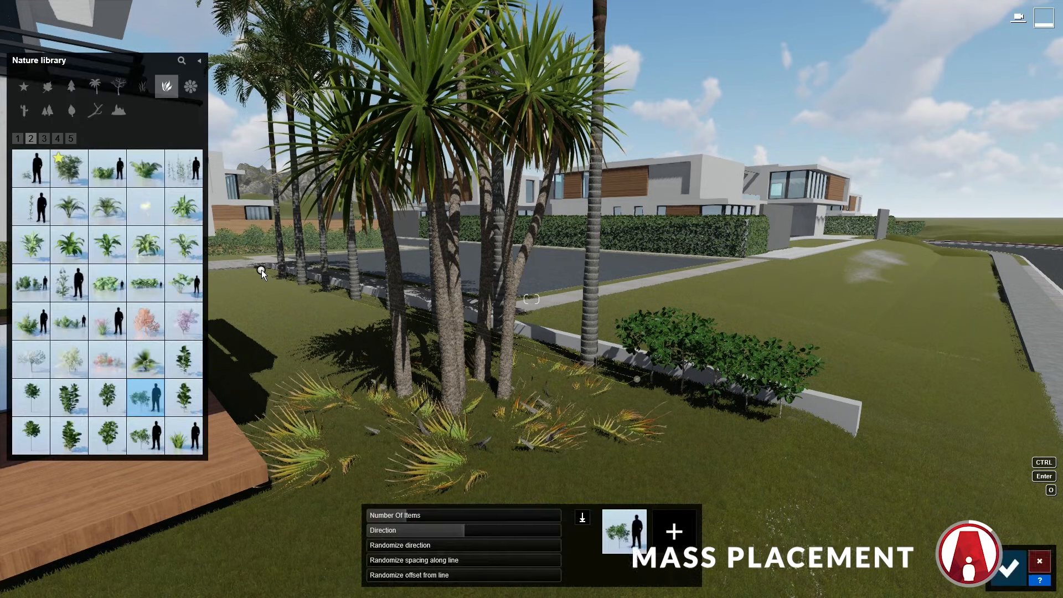
Step: Raise the number of items on the placement line and fully randomize the shrubs' direction and spacing
key("d")
right_click_drag(261, 271, 83, 270)
key("w")
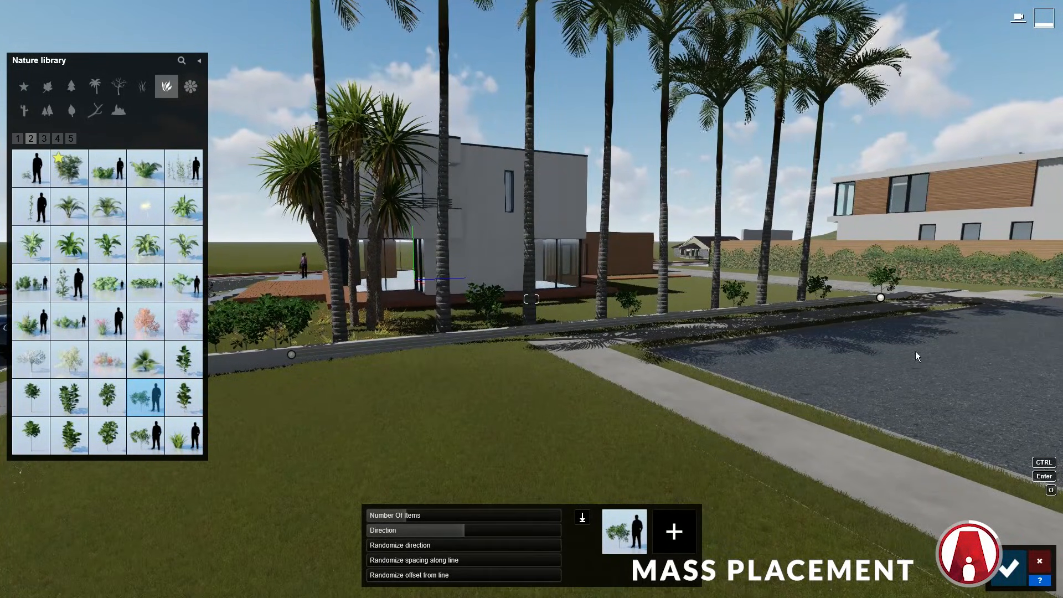
left_click_drag(423, 516, 464, 540)
left_click_drag(380, 547, 649, 569)
Step: Set the shrubs' random offset from the placement line to about half of its range
left_click_drag(488, 583, 576, 583)
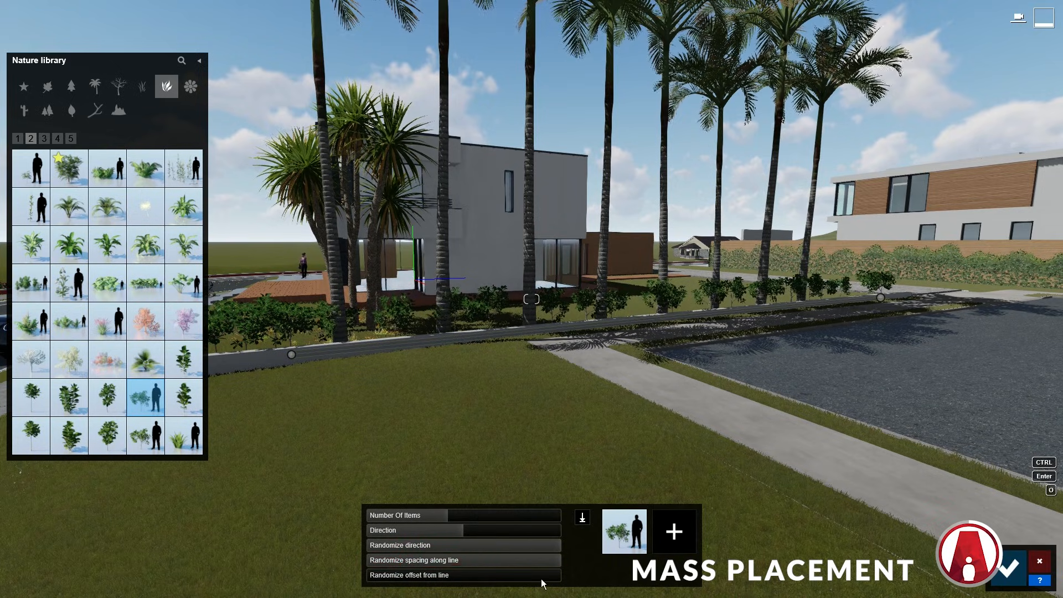
left_click_drag(377, 578, 509, 578)
key("q")
right_click_drag(509, 565, 509, 593)
left_click_drag(504, 578, 469, 572)
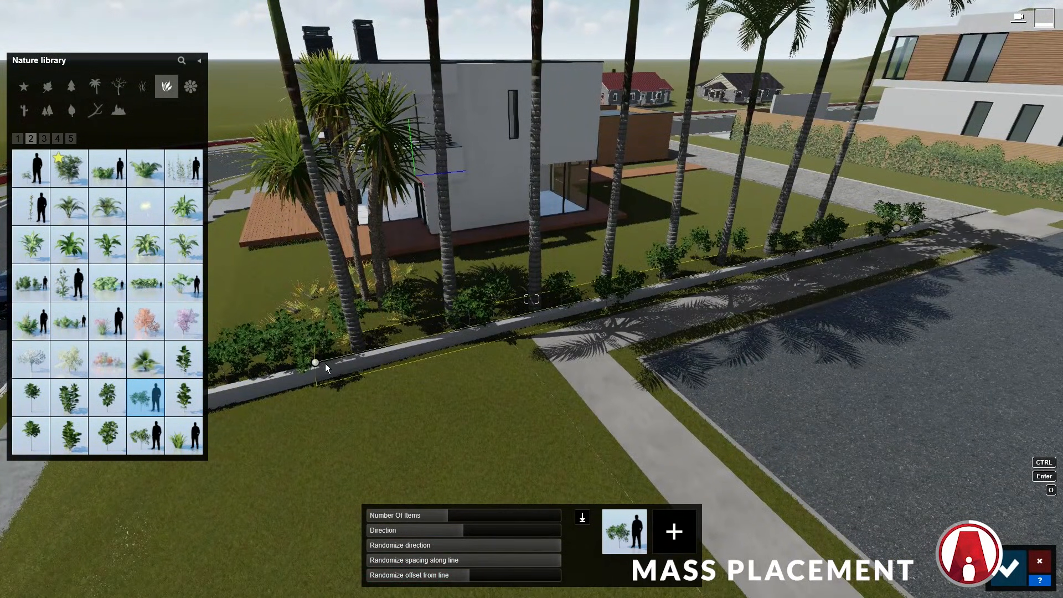
Step: Try shifting both end points of the placement line across the wall and move them back behind it
left_click_drag(314, 362, 326, 384)
left_click_drag(897, 228, 915, 232)
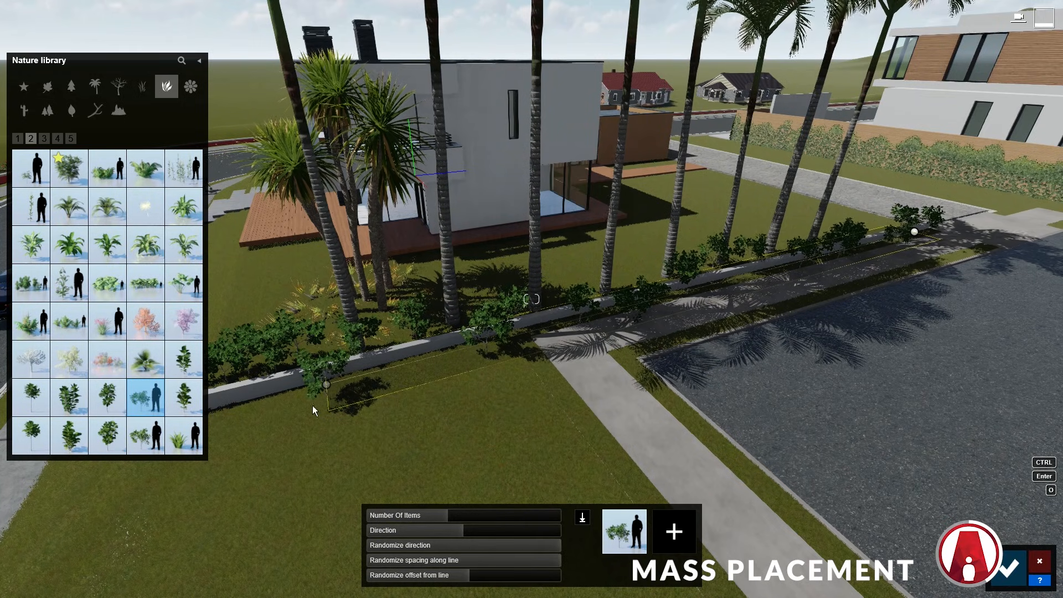
left_click_drag(326, 385, 318, 362)
left_click_drag(915, 234, 899, 231)
key("d")
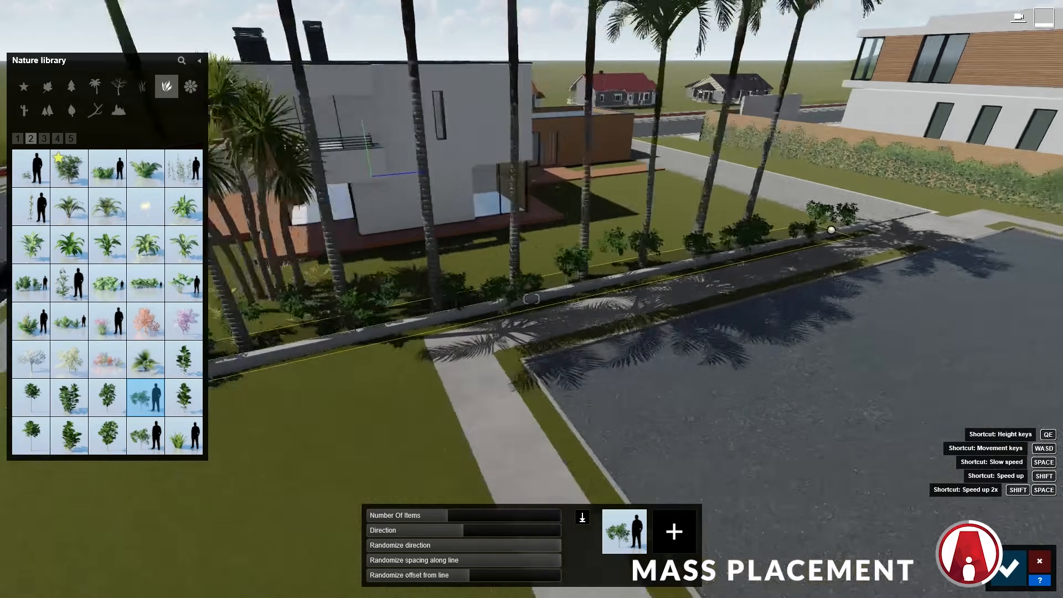
Step: Try extending the shrub placement line with an extra point along the lawn's driveway edge and remove that point
right_click_drag(899, 233, 612, 357)
key("w")
left_click_drag(558, 337, 620, 352)
left_click(676, 196, "ctrl")
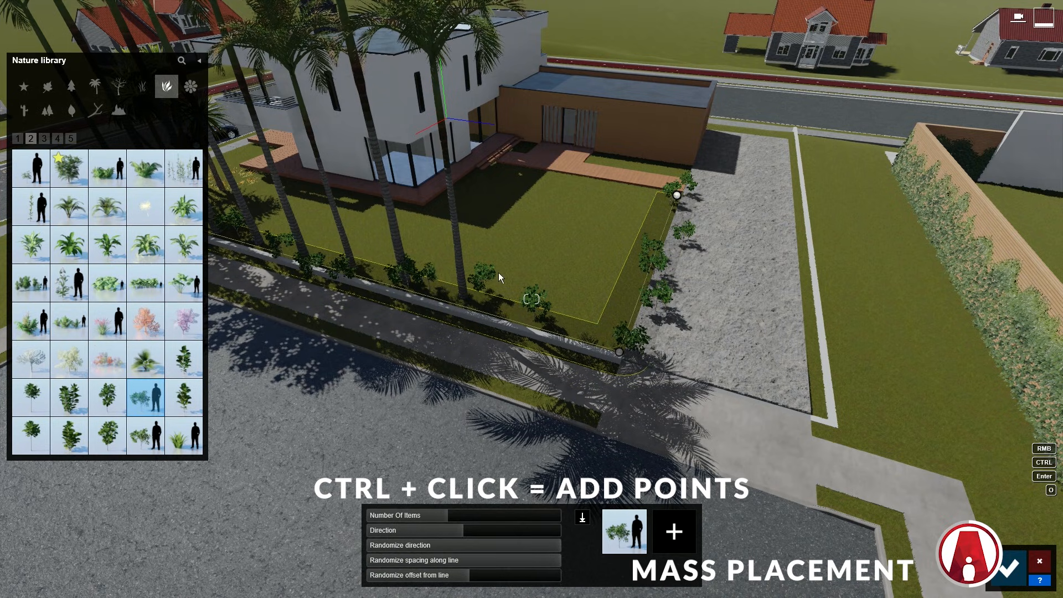
right_click(677, 196)
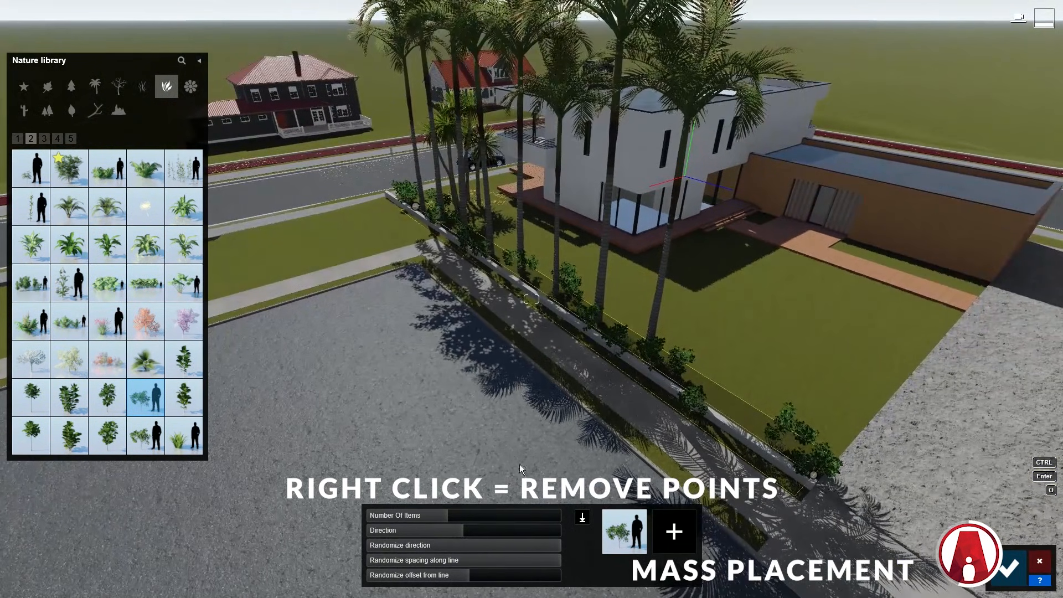
Step: Raise the number of items on the placement line slightly and add a second shrub species to the mix
left_click_drag(449, 516, 469, 520)
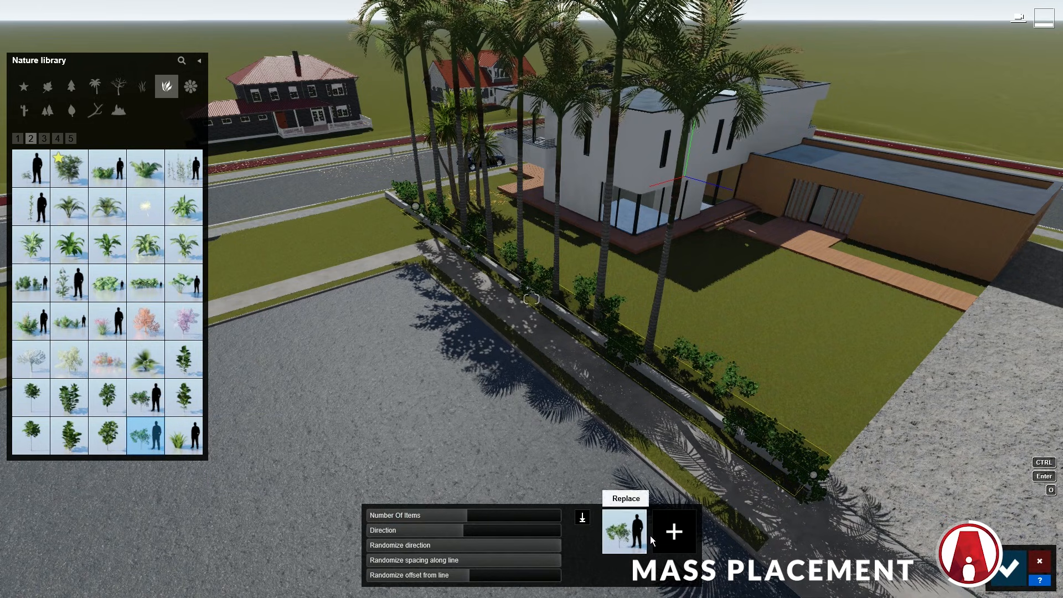
left_click(674, 532)
left_click(686, 534)
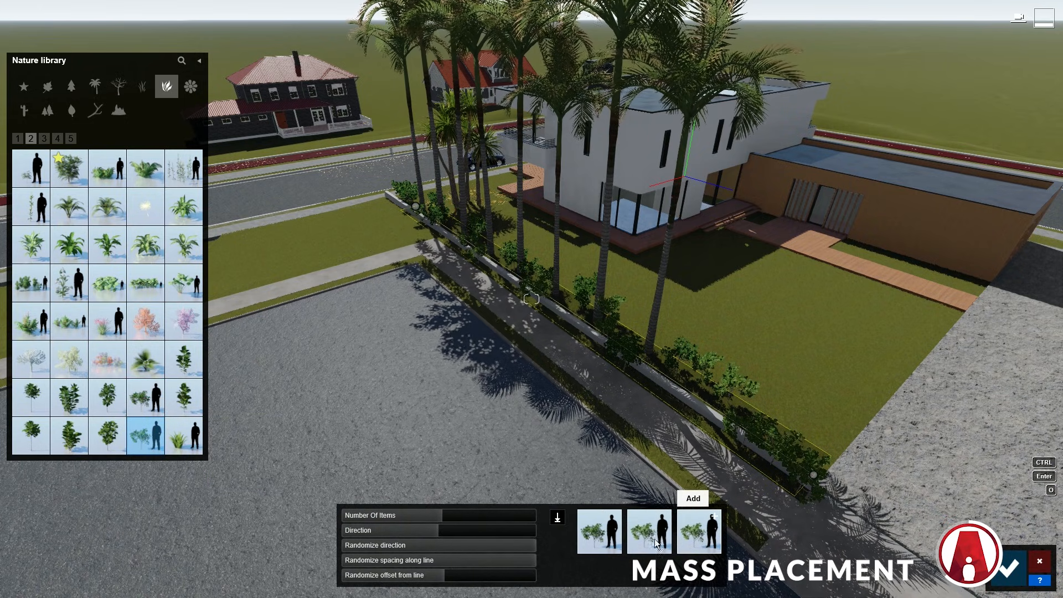
Step: Try a grassy plant and a small palm as the third species on the placement line and remove that species
left_click(188, 444)
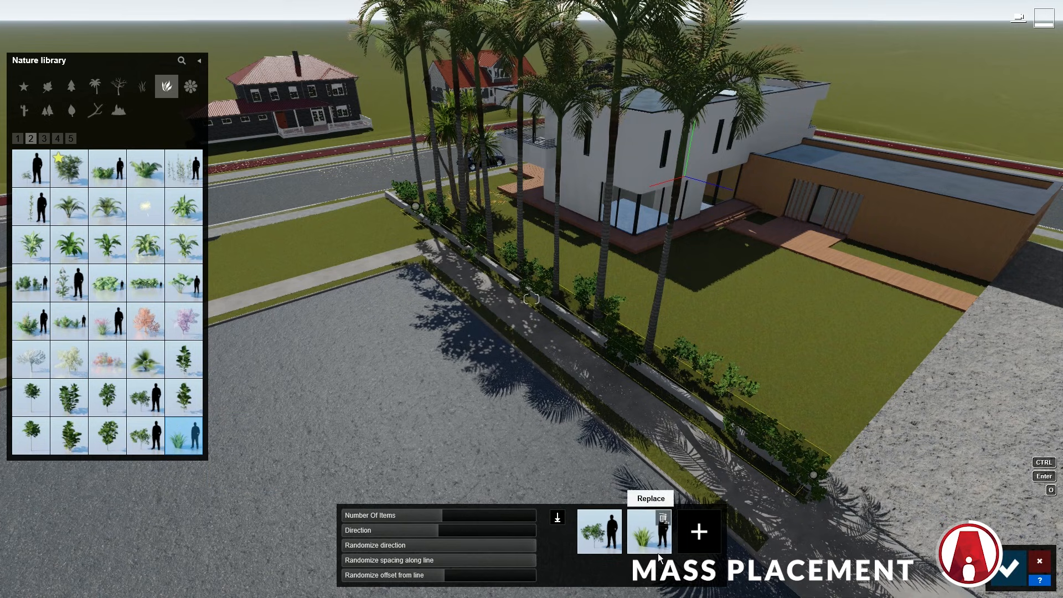
left_click(701, 539)
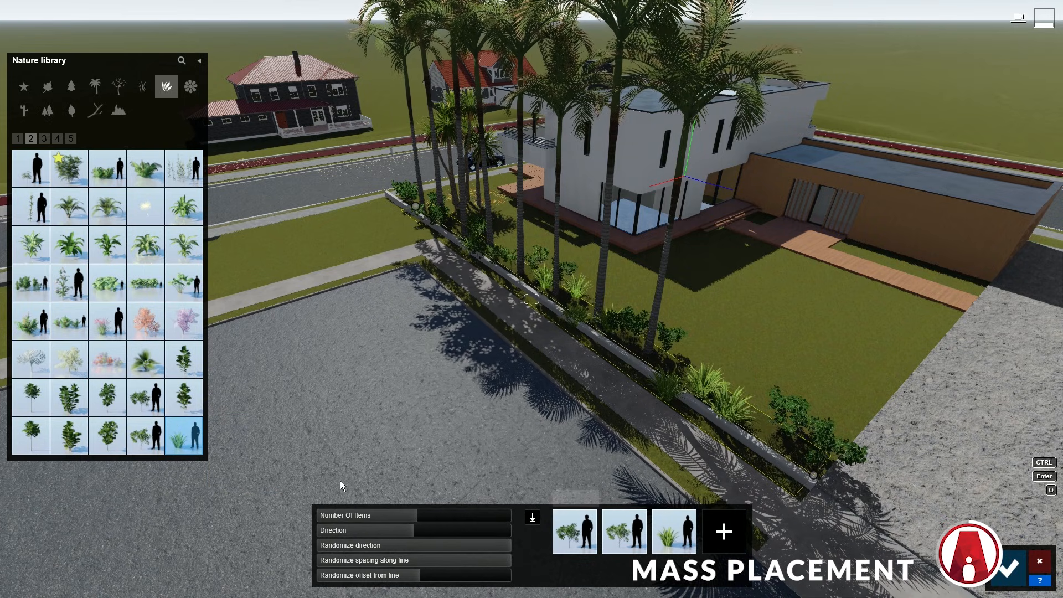
left_click(145, 375)
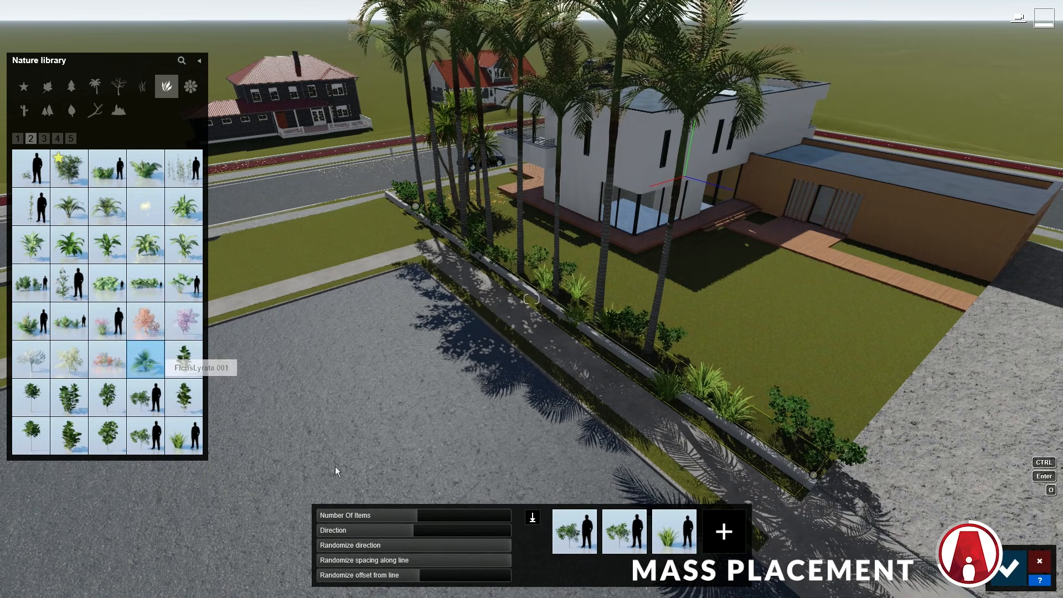
left_click(668, 537)
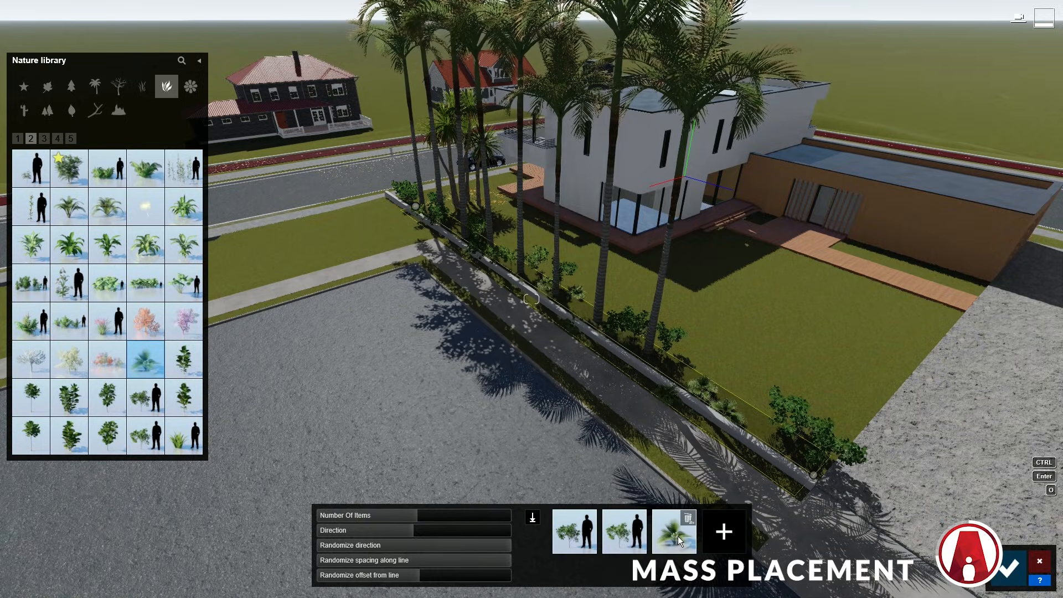
double_click(690, 518)
Step: Raise the number of items on the shrub placement line to the maximum
key("w")
right_click_drag(690, 517, 476, 466)
key("s")
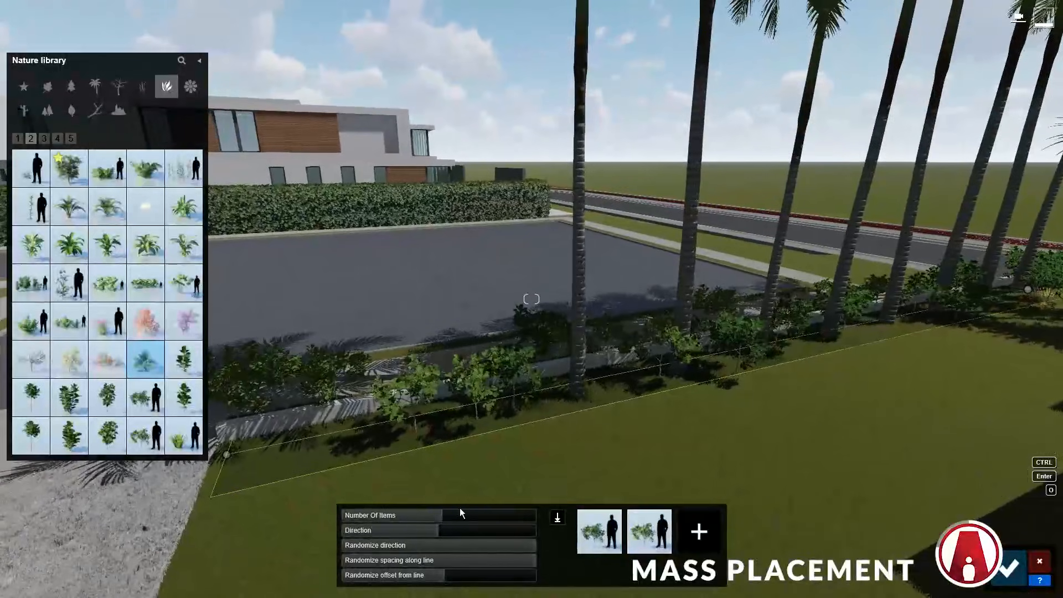
left_click_drag(455, 516, 539, 525)
left_click_drag(443, 575, 443, 575)
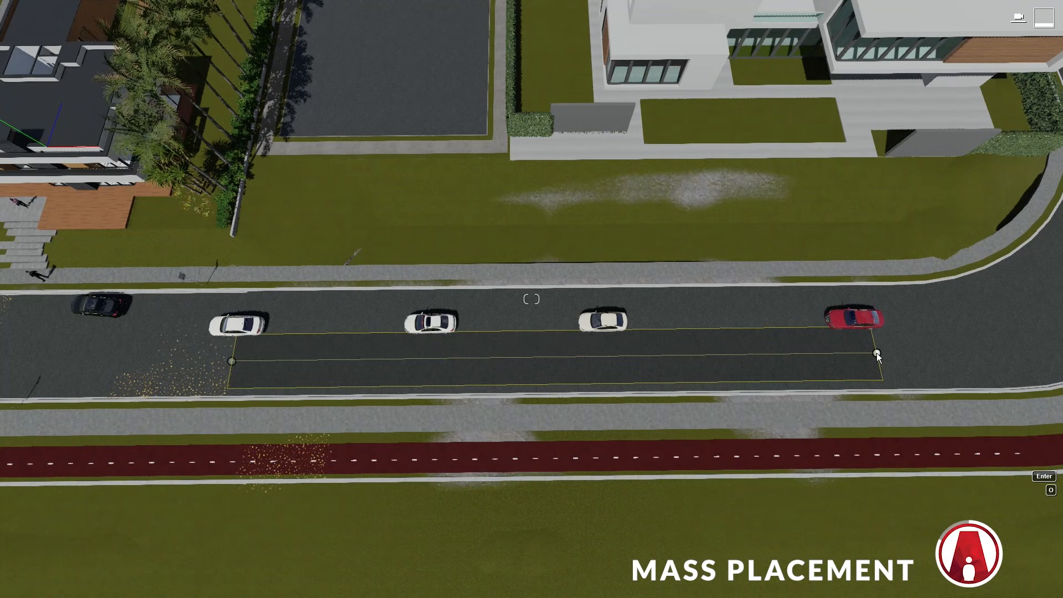
Step: Finish the mass placement line of cars along the empty road lane and extend it around the bend with two extra points
left_click(876, 354)
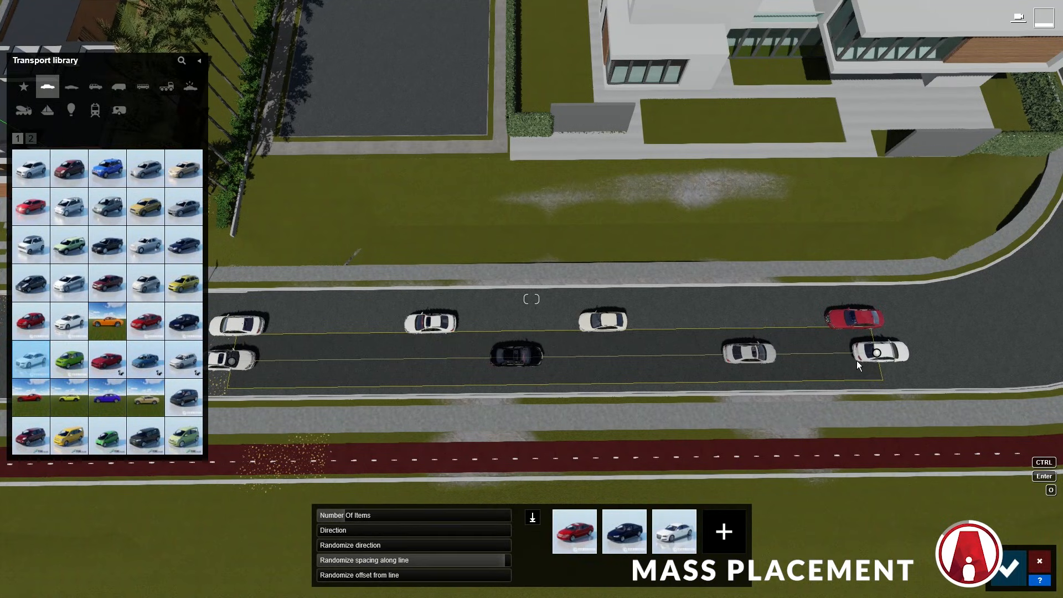
key("d")
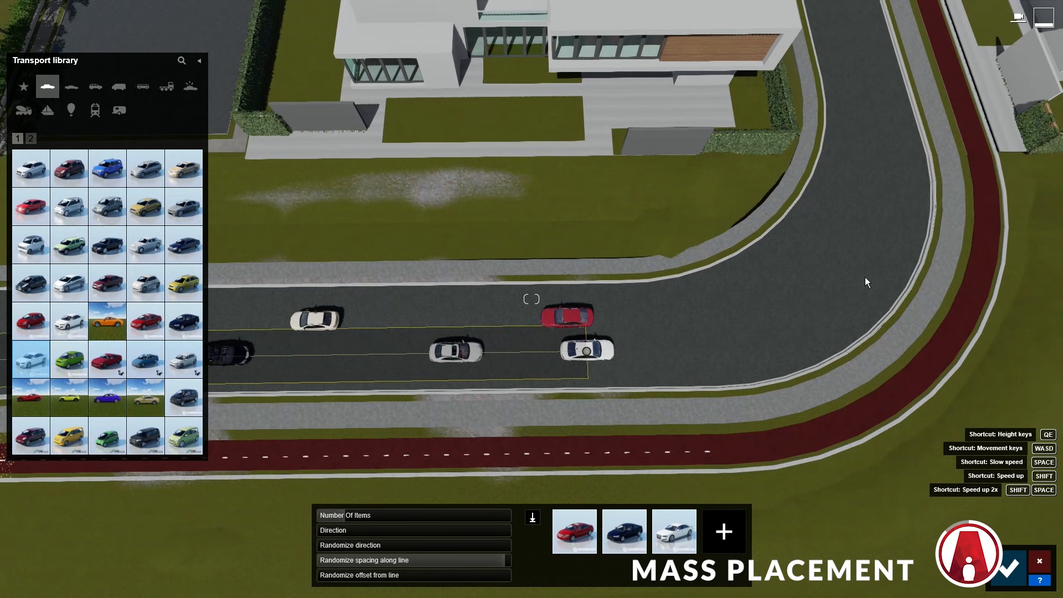
key("ctrl")
left_click(843, 270, "ctrl")
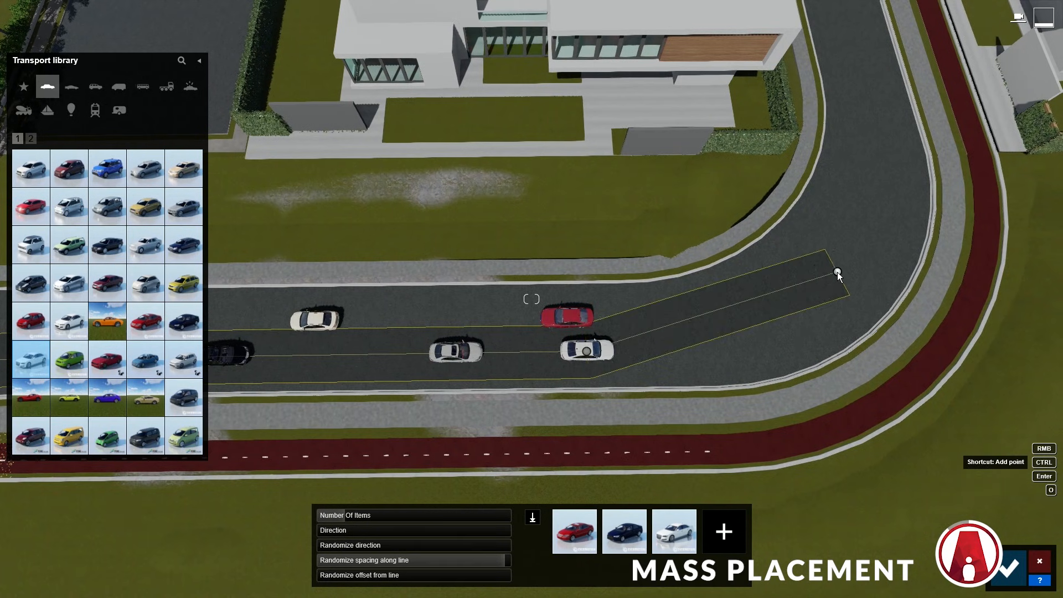
left_click(881, 106, "ctrl")
Step: Set the corner smoothness of both bend points to 100% and shift the points so the car line follows the road's curve
left_click_drag(591, 357, 588, 355)
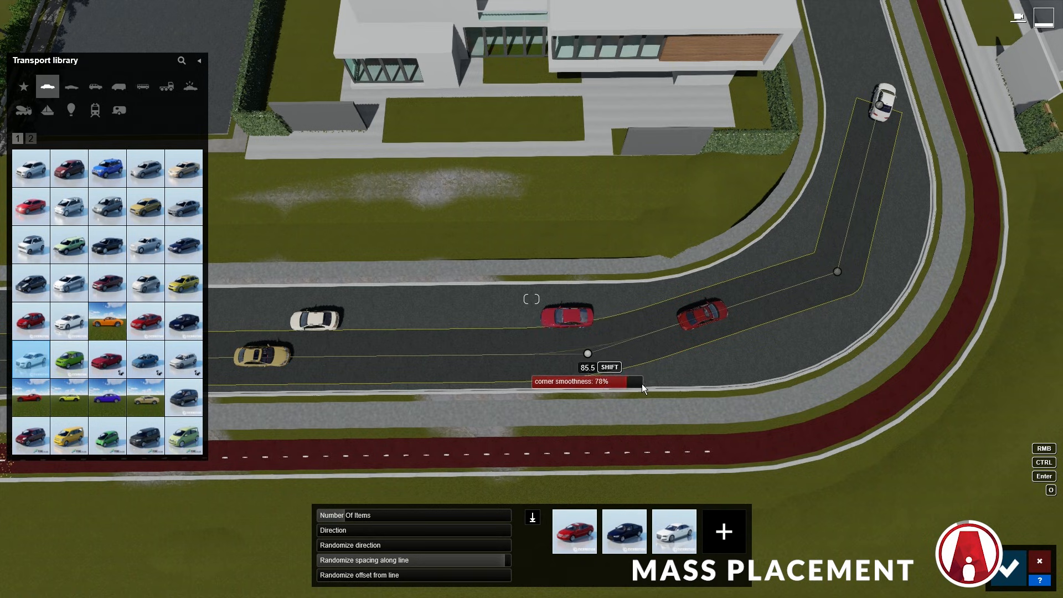
left_click_drag(588, 355, 699, 348)
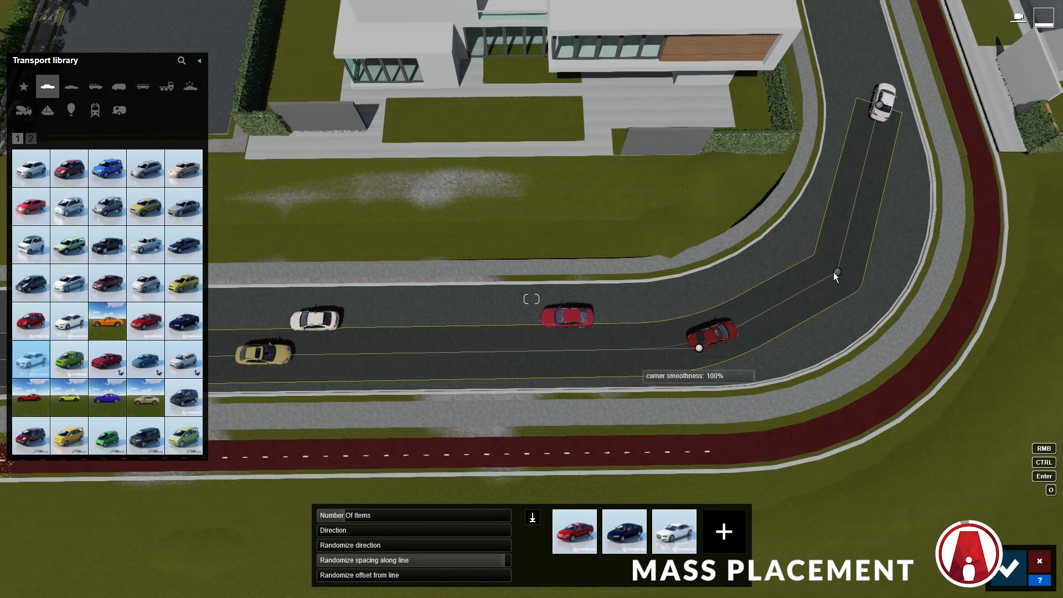
left_click_drag(823, 300, 886, 300)
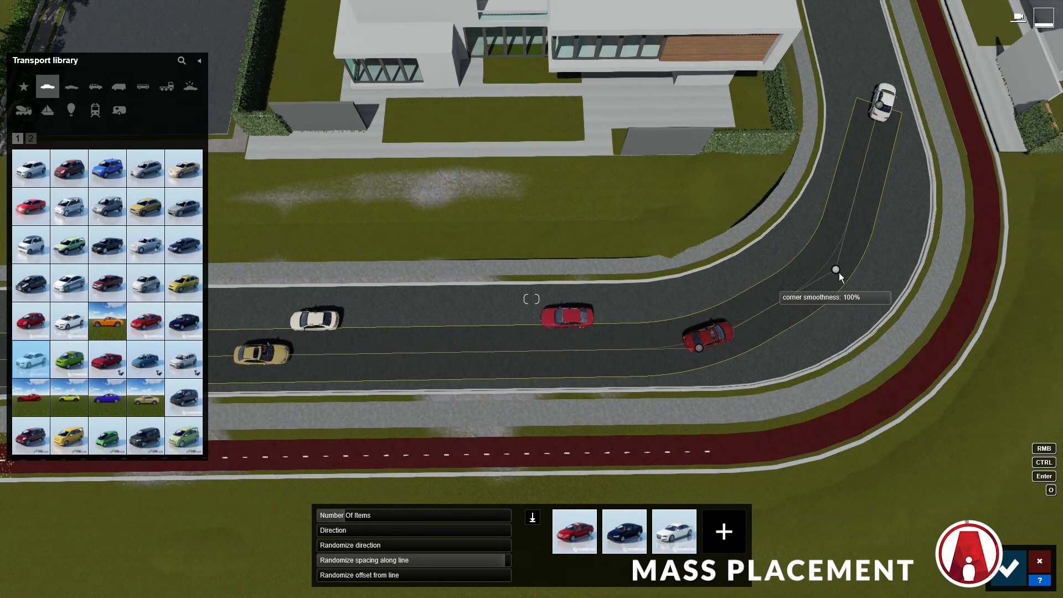
left_click_drag(837, 270, 870, 272)
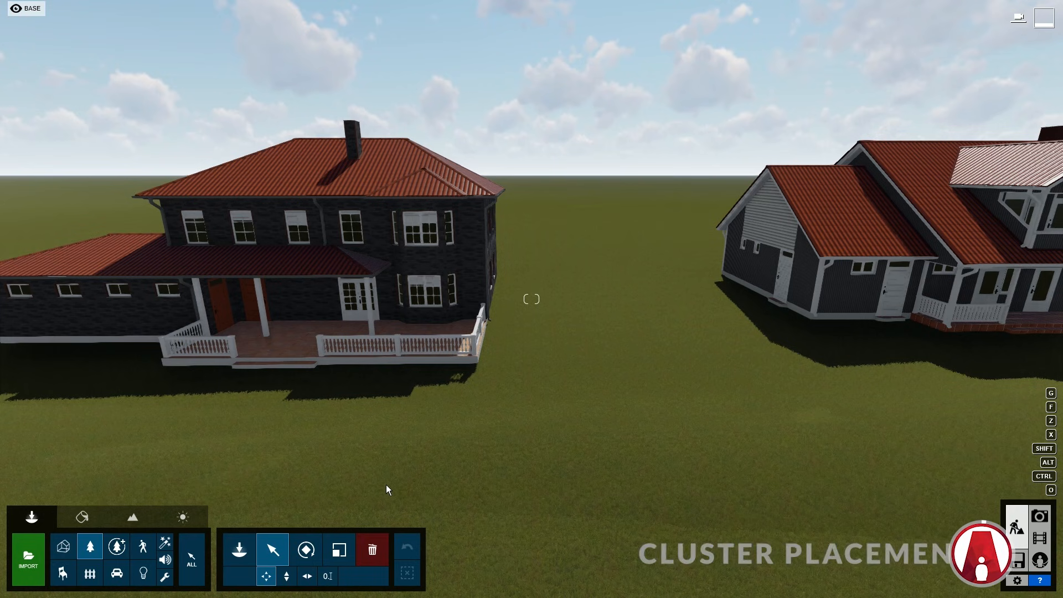
Step: Place a cluster of the rounded green shrub from page 1 of the plant category on the lawn between the two houses
left_click(240, 550)
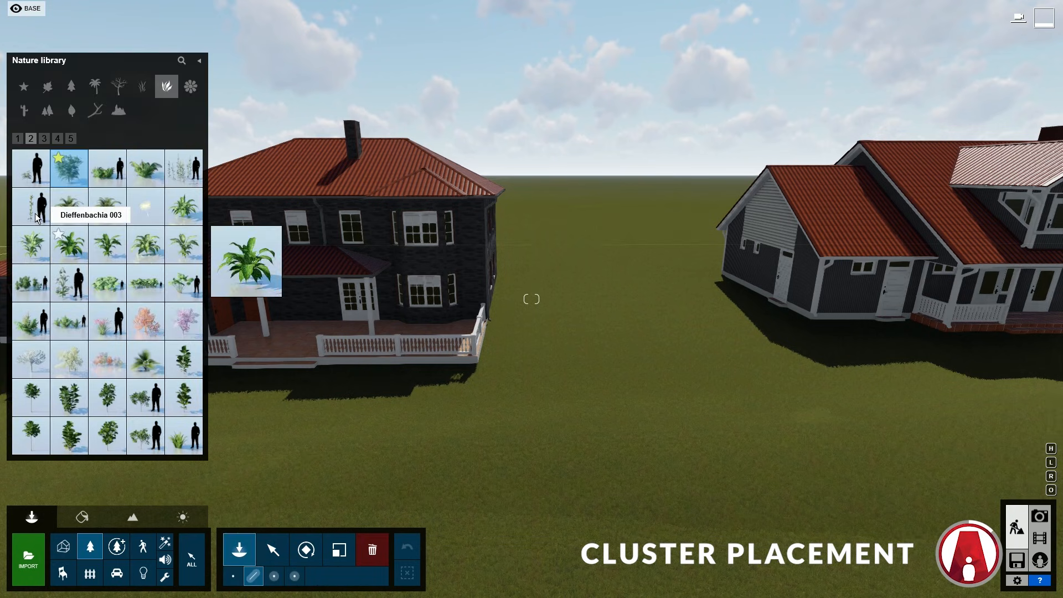
left_click(22, 139)
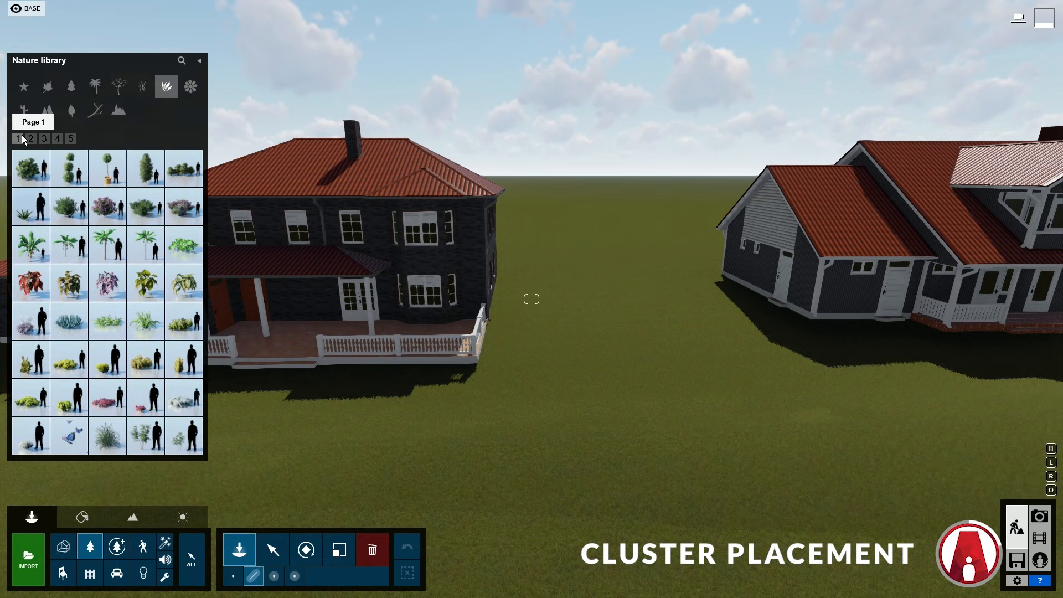
left_click(72, 211)
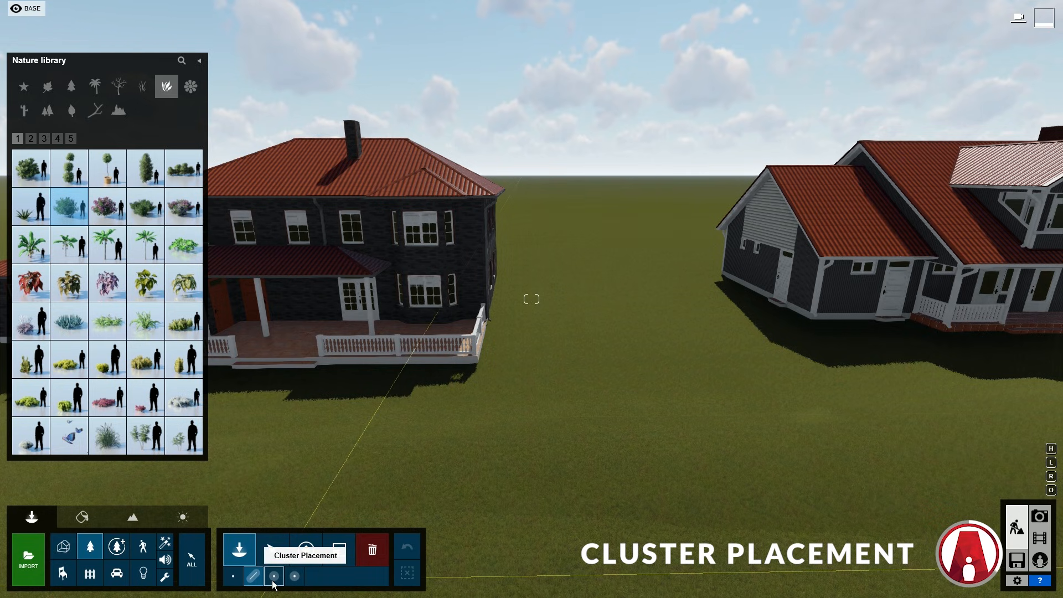
left_click(273, 581)
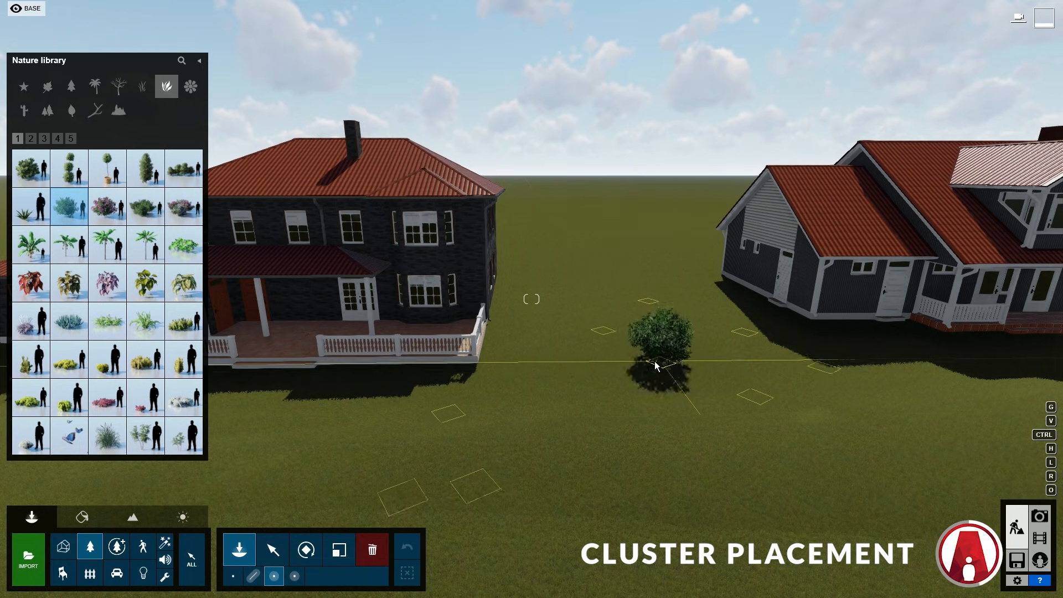
left_click(630, 395)
Step: Place two more clusters of the shrub on the lawn beside the dark house's single-storey wing
mouse_move(630, 395)
right_mouse_down()
mouse_move(542, 395)
mouse_move(614, 394)
right_mouse_up()
key("a")
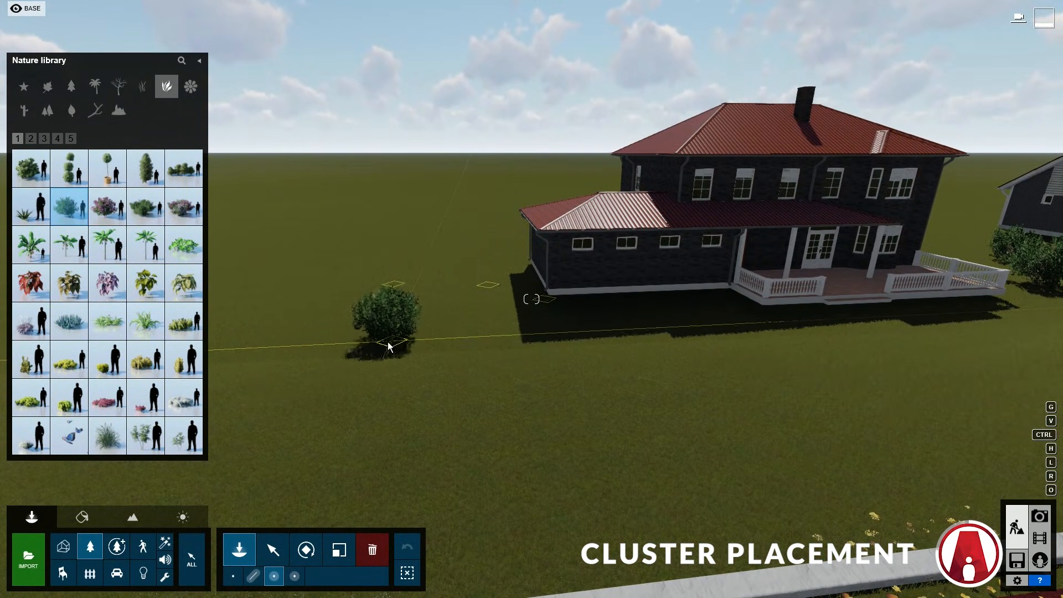
left_click(377, 346)
right_click_drag(377, 346, 340, 391)
key("a")
key("q")
left_click(345, 262)
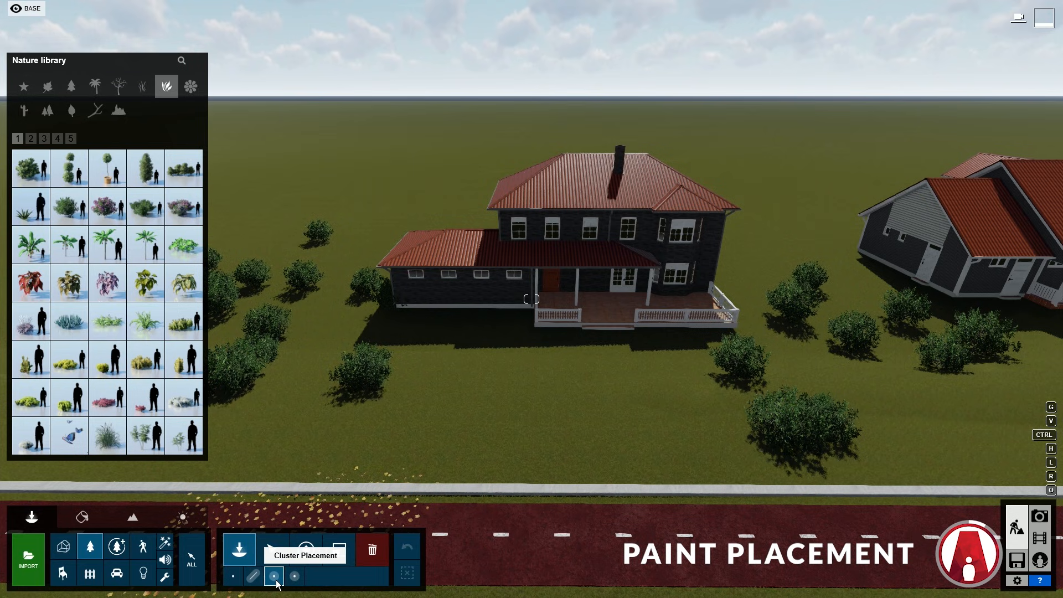
Step: Start Paint Placement with the starred broadleaf tree from page 2 of the Broadleaf category
left_click(295, 577)
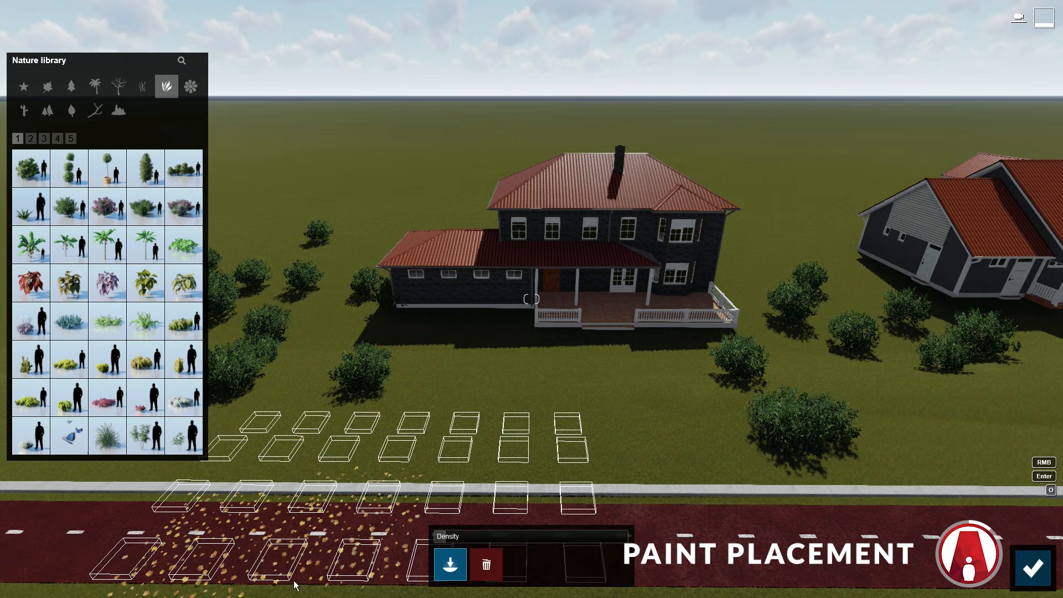
left_click(52, 89)
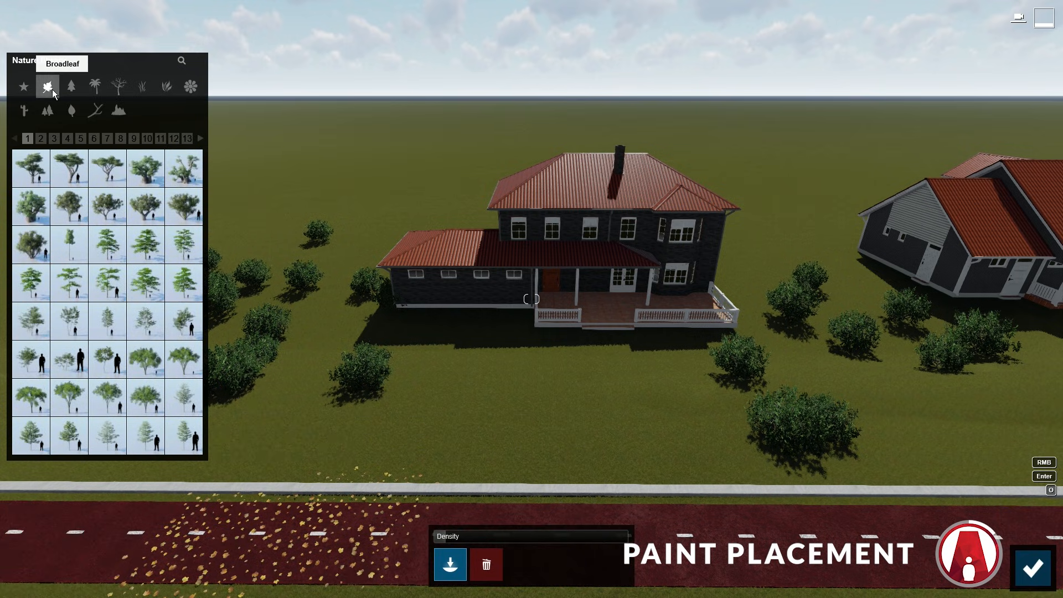
left_click(40, 139)
left_click(184, 167)
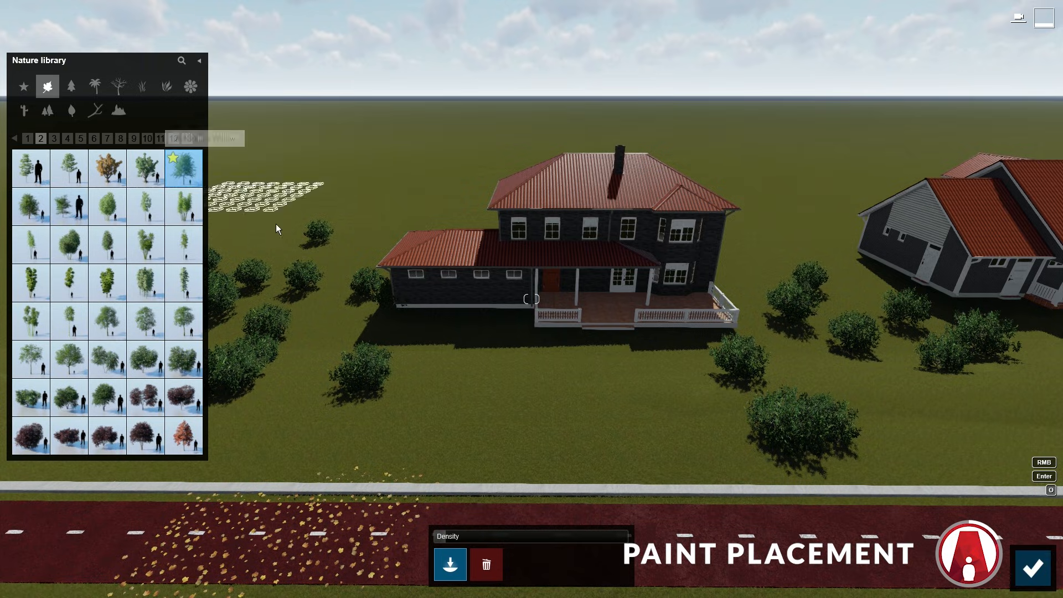
Step: Paint scattered broadleaf trees at low density across the grass behind and beside the two houses
key("s")
key("q")
right_click_drag(720, 222, 741, 283)
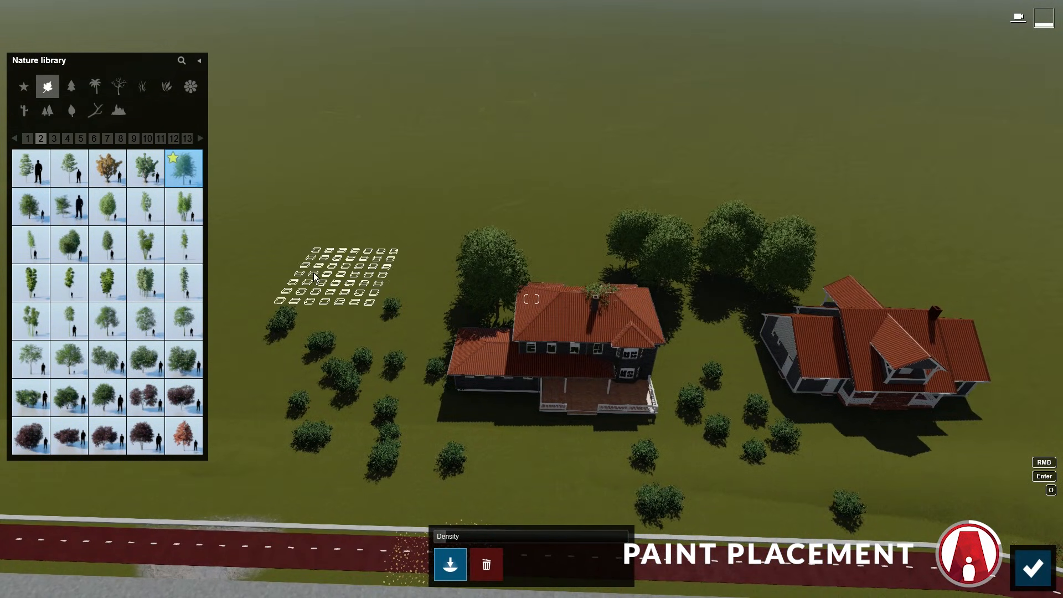
mouse_move(308, 280)
left_mouse_down()
mouse_move(277, 244)
mouse_move(920, 226)
mouse_move(992, 249)
mouse_move(471, 174)
mouse_move(208, 211)
mouse_move(235, 217)
left_mouse_up()
left_click(350, 304)
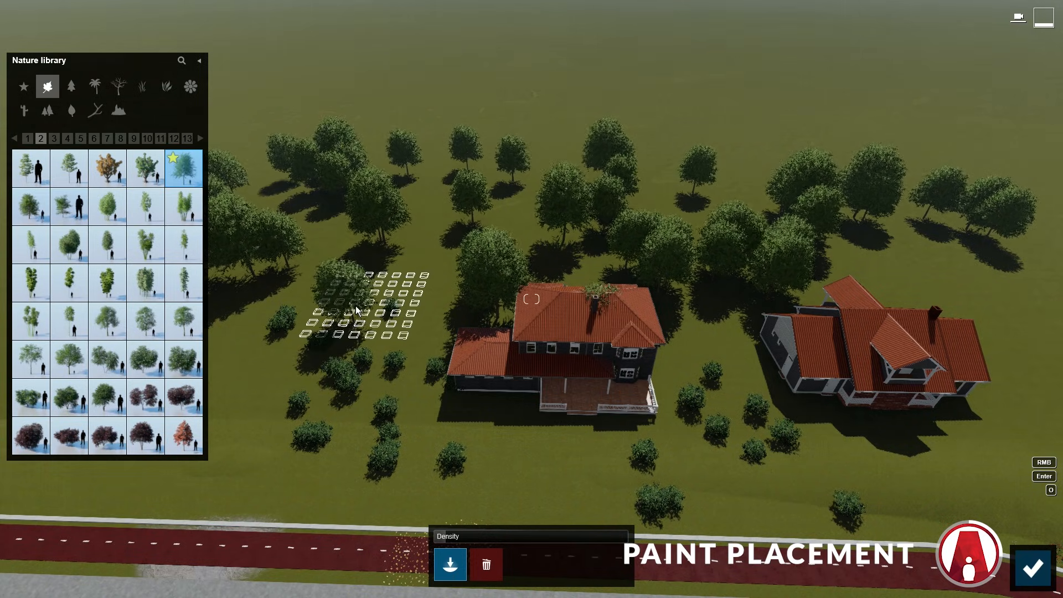
Step: Raise the paint density to about half and paint a dense forest around and behind the dark house
left_click_drag(449, 537, 536, 536)
key("s")
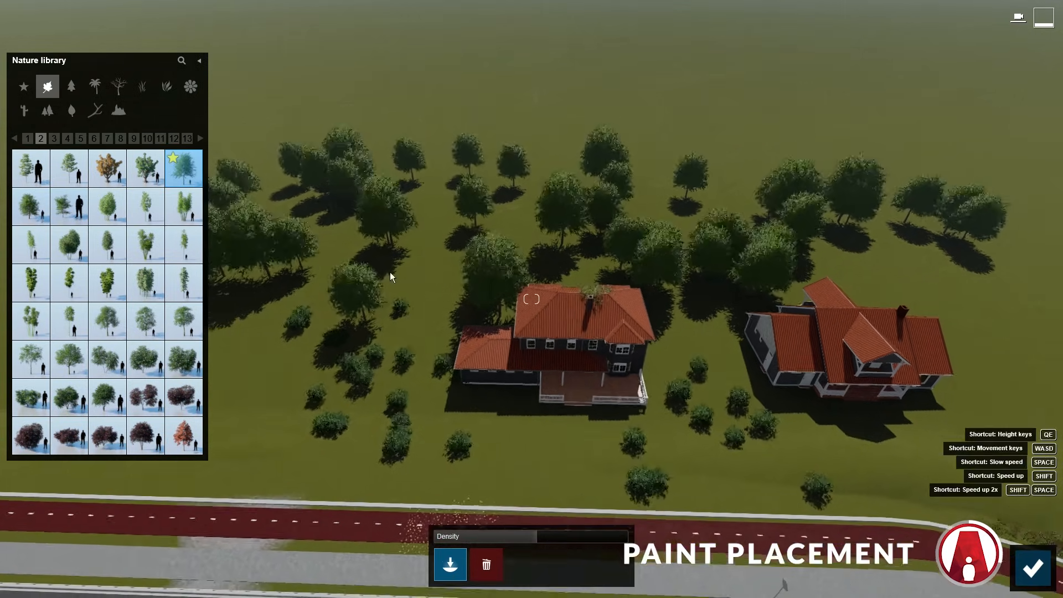
mouse_move(280, 256)
left_mouse_down()
mouse_move(810, 231)
mouse_move(731, 294)
mouse_move(448, 266)
mouse_move(515, 432)
left_mouse_up()
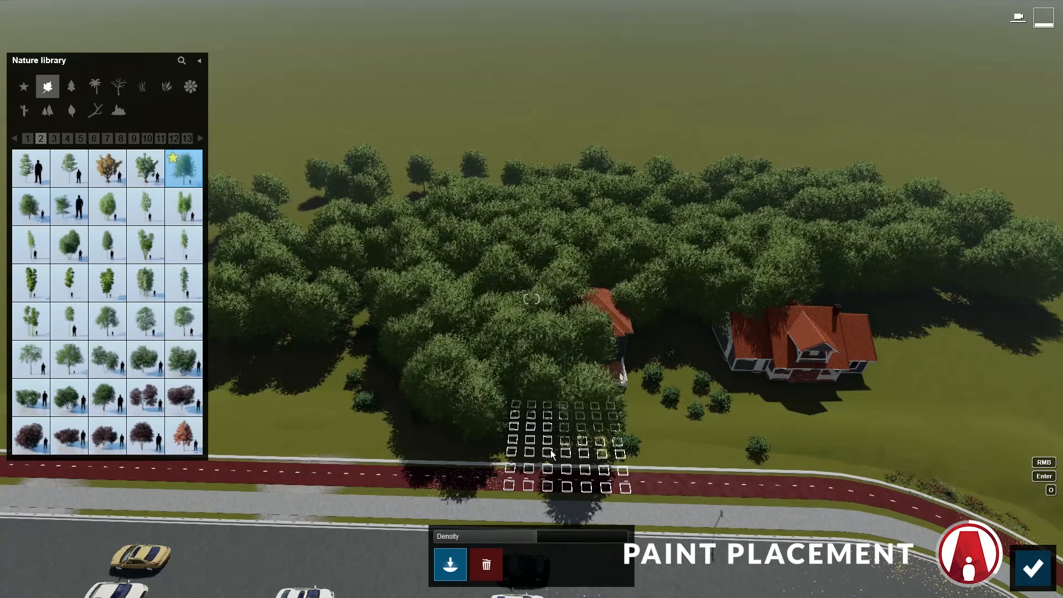
Step: Erase the painted trees covering the dark house and most of those behind the second house
left_click(488, 565)
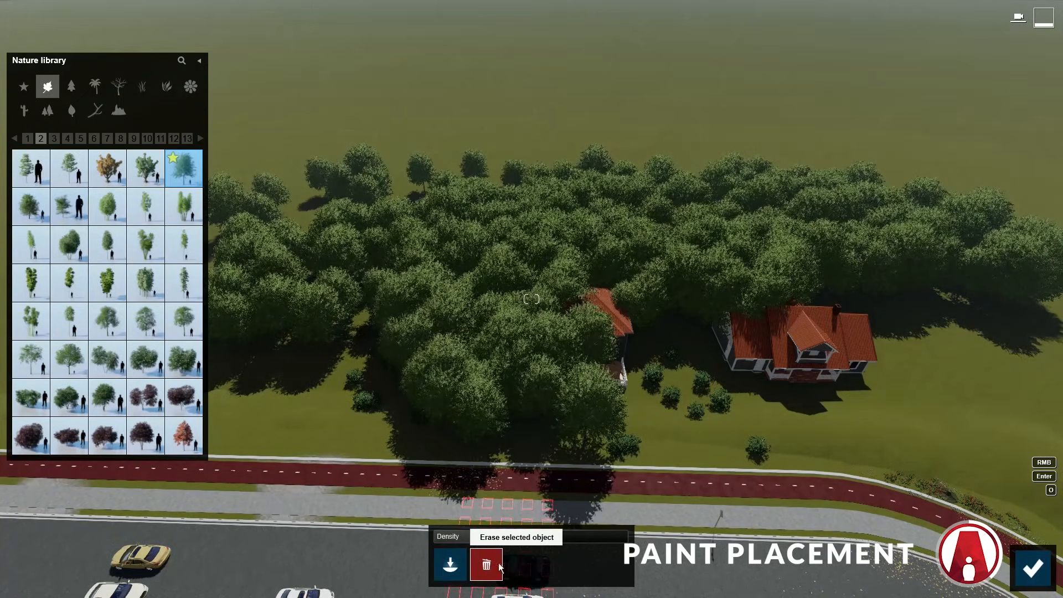
mouse_move(587, 382)
left_mouse_down()
mouse_move(464, 400)
mouse_move(576, 343)
mouse_move(437, 324)
mouse_move(692, 332)
mouse_move(488, 273)
left_mouse_up()
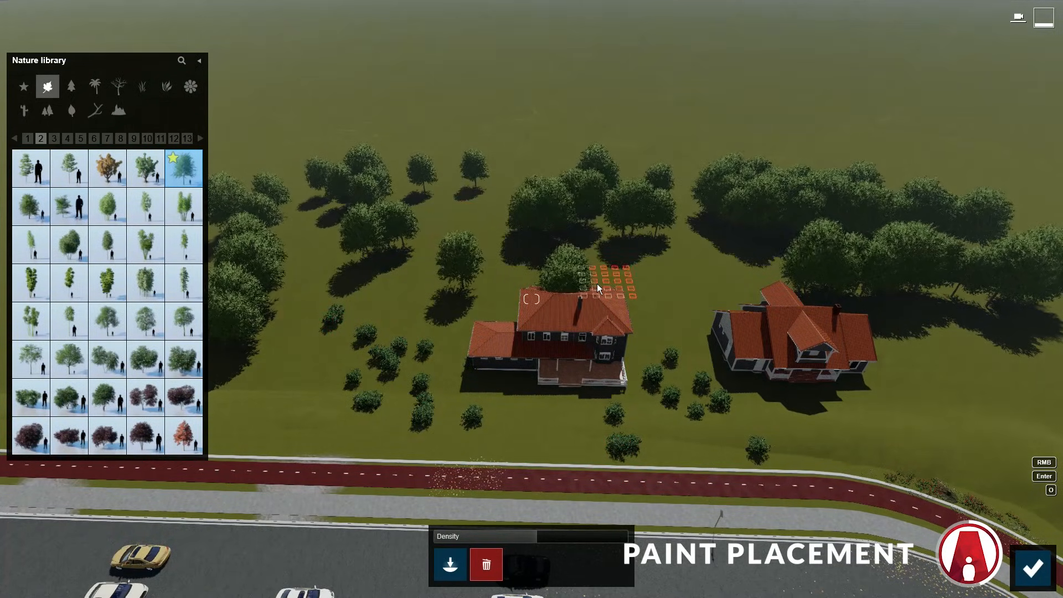
left_click_drag(947, 271, 791, 294)
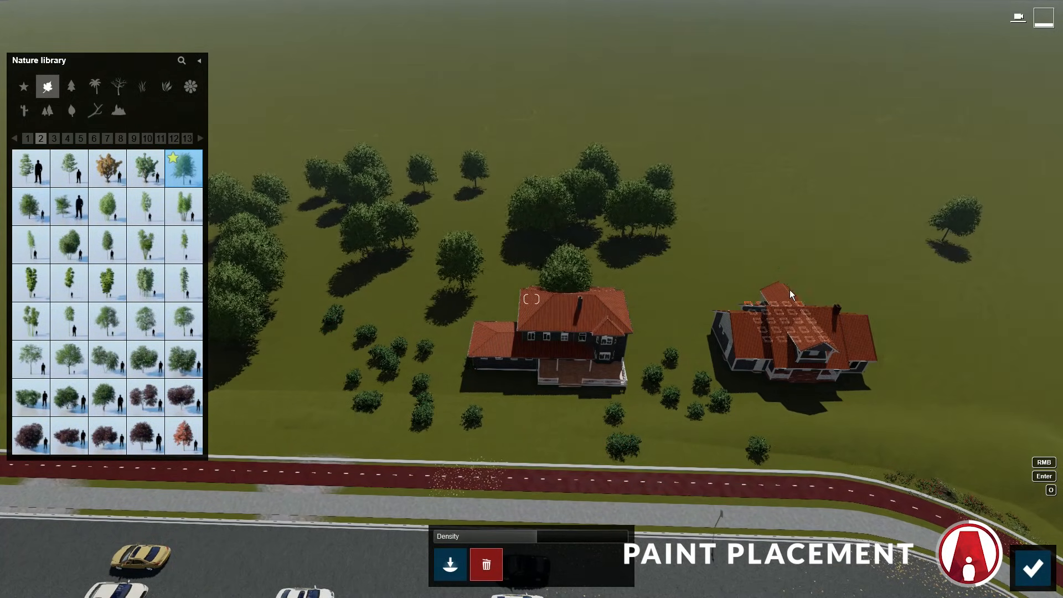
Step: Paint a second, brighter green broadleaf species from page 2 behind the houses, lowering the density to its minimum between strokes
left_click(69, 360)
left_click(450, 565)
mouse_move(294, 333)
left_mouse_down()
mouse_move(476, 274)
mouse_move(914, 249)
left_mouse_up()
left_click_drag(536, 536, 465, 536)
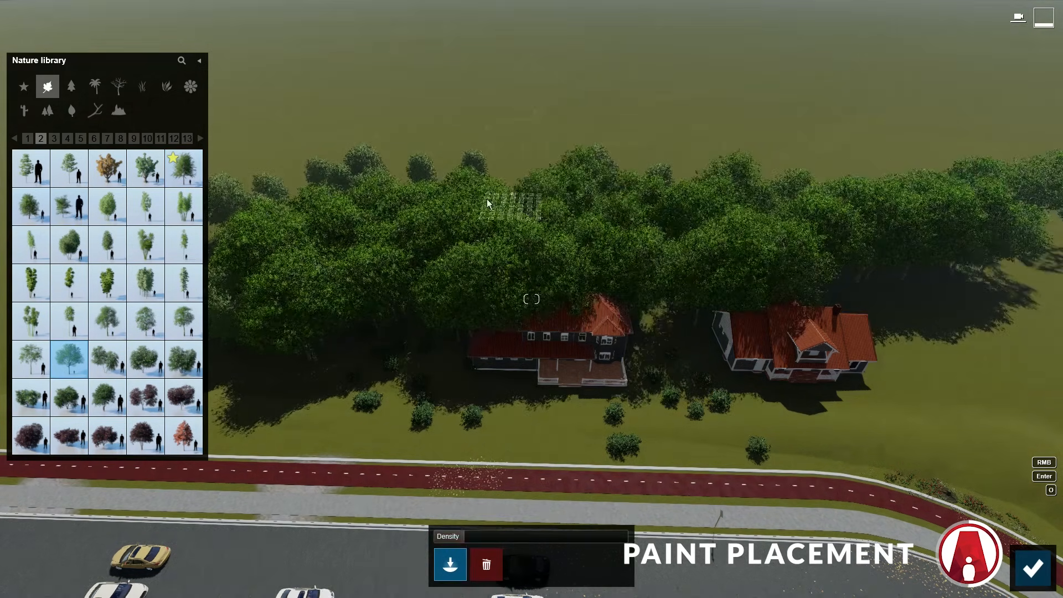
left_click_drag(527, 210, 975, 343)
Step: Erase most of the densely painted broadleaf trees behind the two houses, leaving only scattered groups
right_click_drag(975, 344, 1041, 310)
left_click(487, 565)
right_click_drag(775, 333, 667, 297)
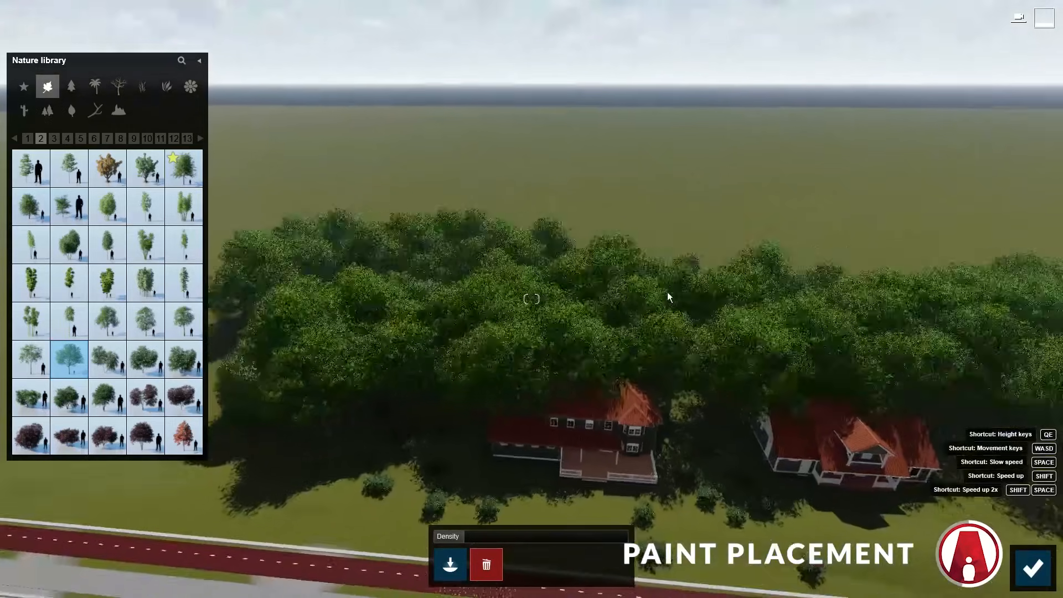
mouse_move(667, 297)
left_mouse_down()
mouse_move(560, 294)
mouse_move(337, 224)
mouse_move(704, 256)
mouse_move(757, 279)
mouse_move(859, 354)
left_mouse_up()
right_click_drag(859, 355, 643, 292)
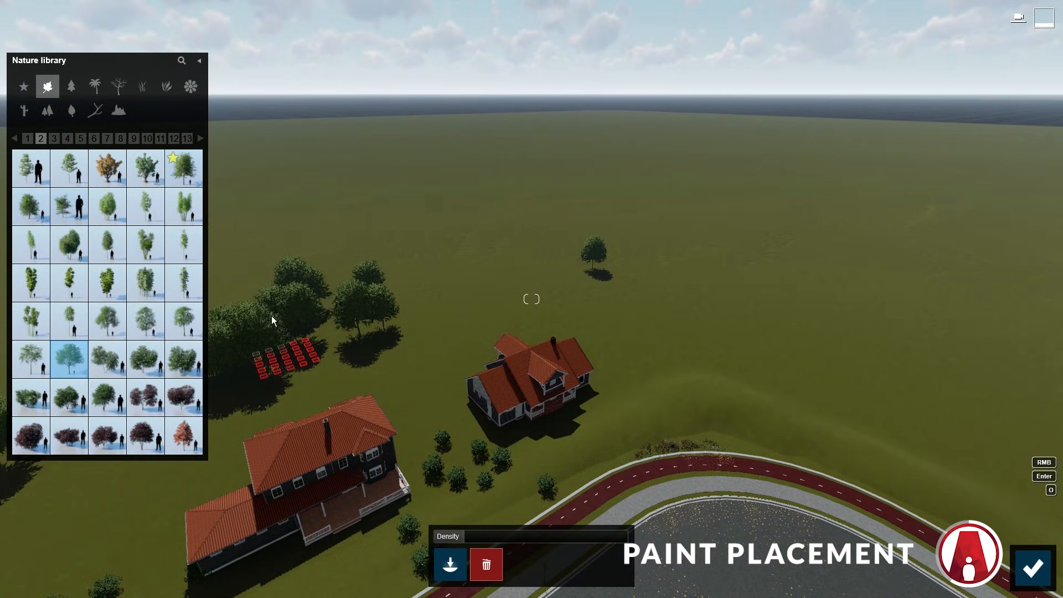
right_click_drag(272, 321, 128, 310)
key("w")
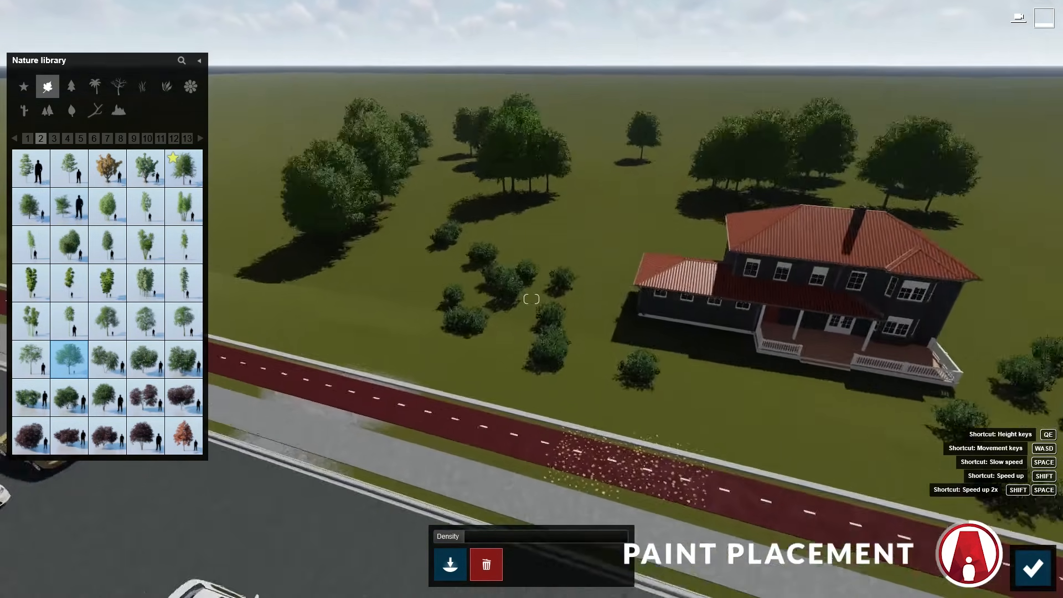
Step: Paint a belt of page 16 broadleaf trees at low density on the grass along the outer side of the road bend
left_click(167, 87)
left_click(69, 206)
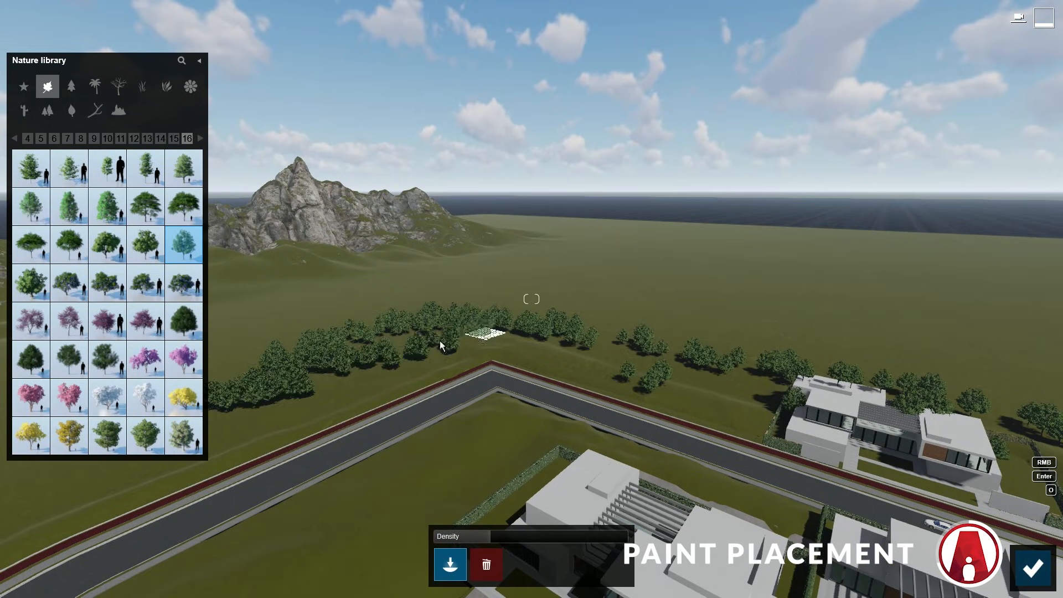
right_click_drag(440, 346, 277, 346)
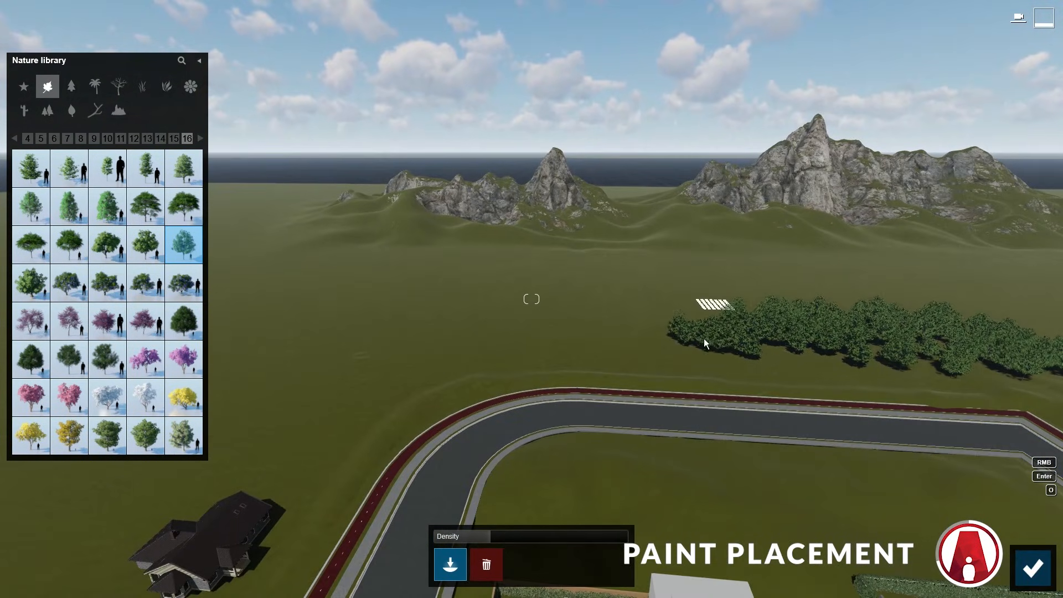
left_click_drag(705, 342, 239, 360)
mouse_move(239, 360)
right_mouse_down()
mouse_move(222, 376)
mouse_move(211, 444)
right_mouse_up()
left_click_drag(746, 287, 221, 277)
right_click_drag(221, 277, 210, 277)
Step: Extend the painted tree belt behind the white villas across the road and behind the row of small houses
right_click_drag(531, 299, 499, 255)
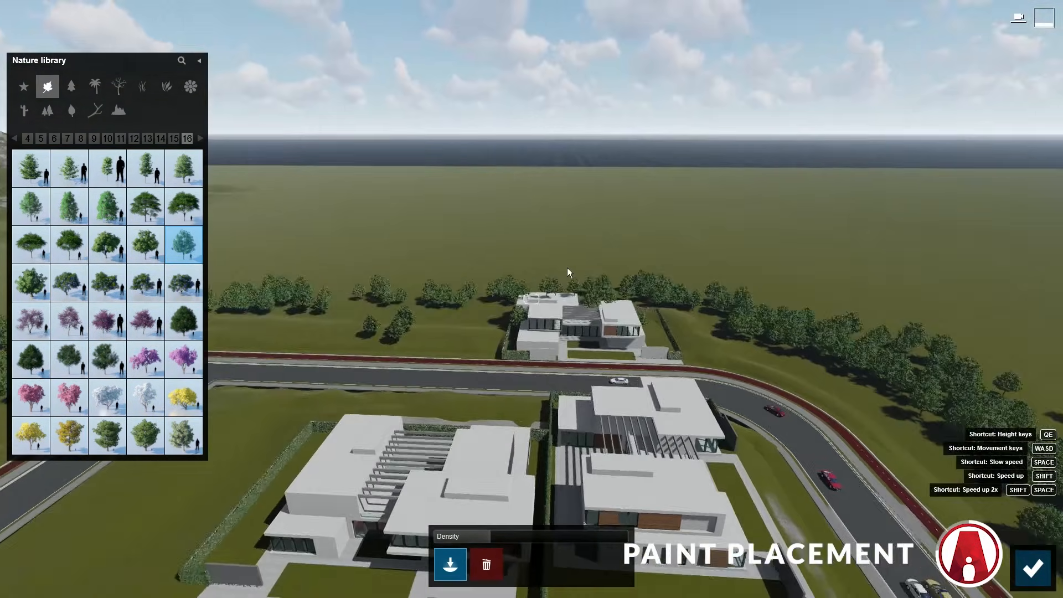
right_click_drag(568, 272, 565, 266)
left_click_drag(565, 305, 247, 297)
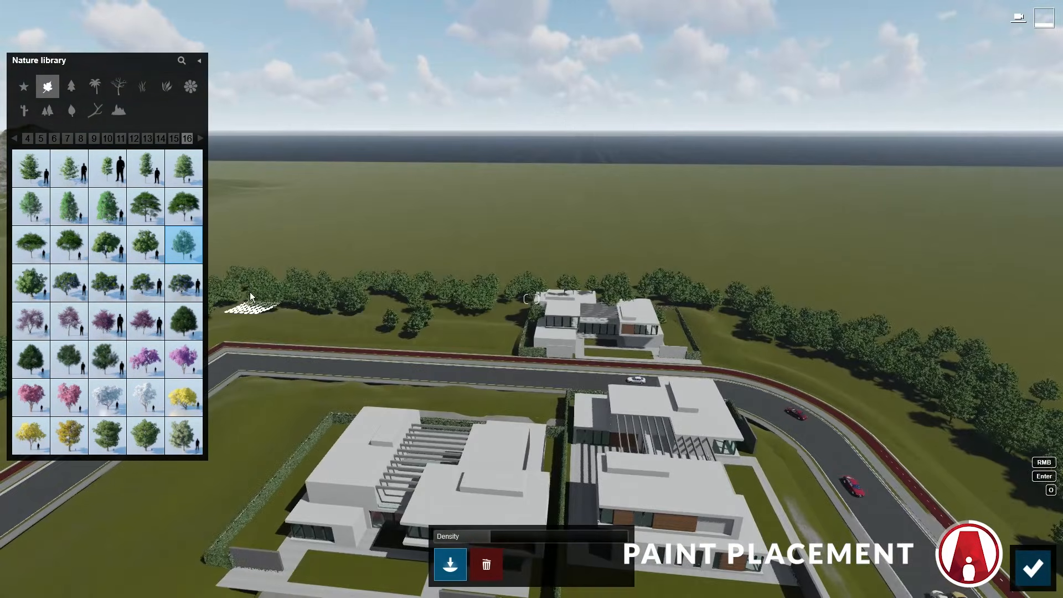
right_click_drag(720, 305, 536, 314)
left_click_drag(969, 327, 309, 378)
right_click_drag(395, 359, 299, 368)
right_click_drag(388, 283, 368, 260)
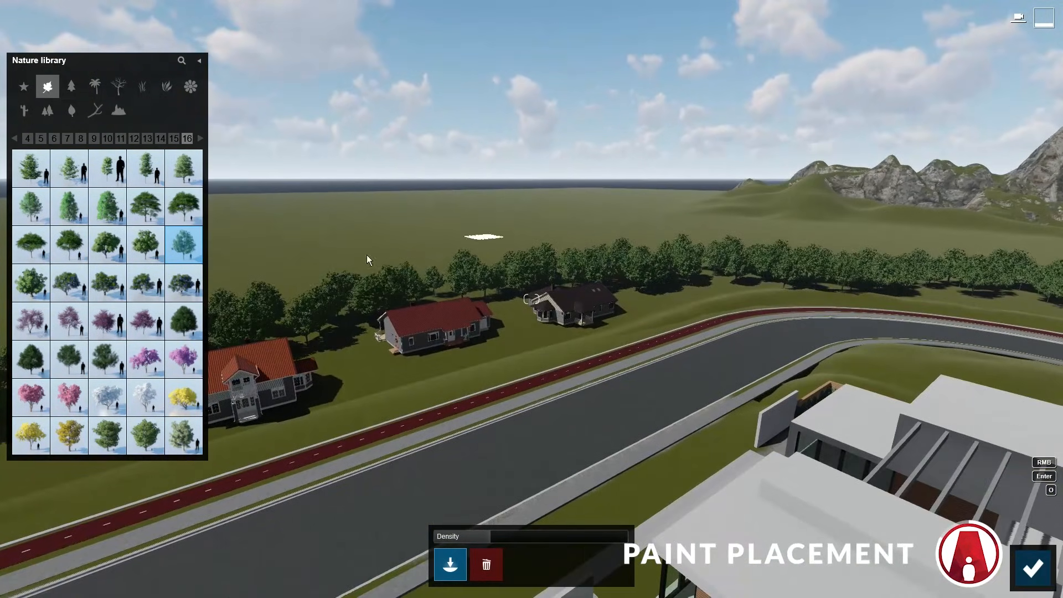
Step: Thin out the painted tree belt behind the small houses by erasing trees at minimum density
left_click_drag(451, 279, 774, 275)
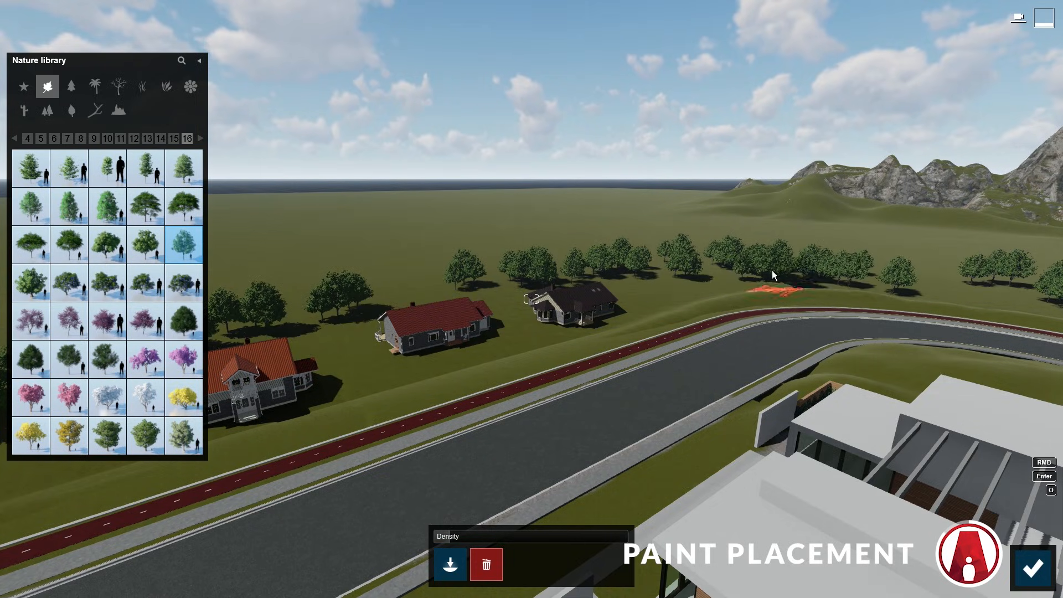
key("s")
mouse_move(911, 284)
right_mouse_down()
mouse_move(936, 280)
mouse_move(975, 248)
mouse_move(906, 285)
right_mouse_up()
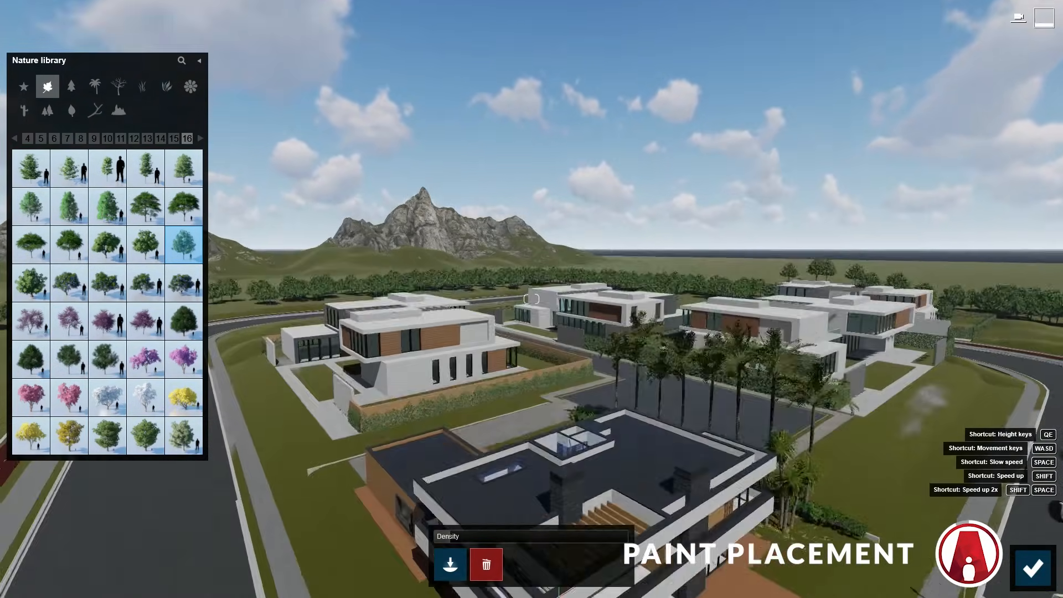
key("w")
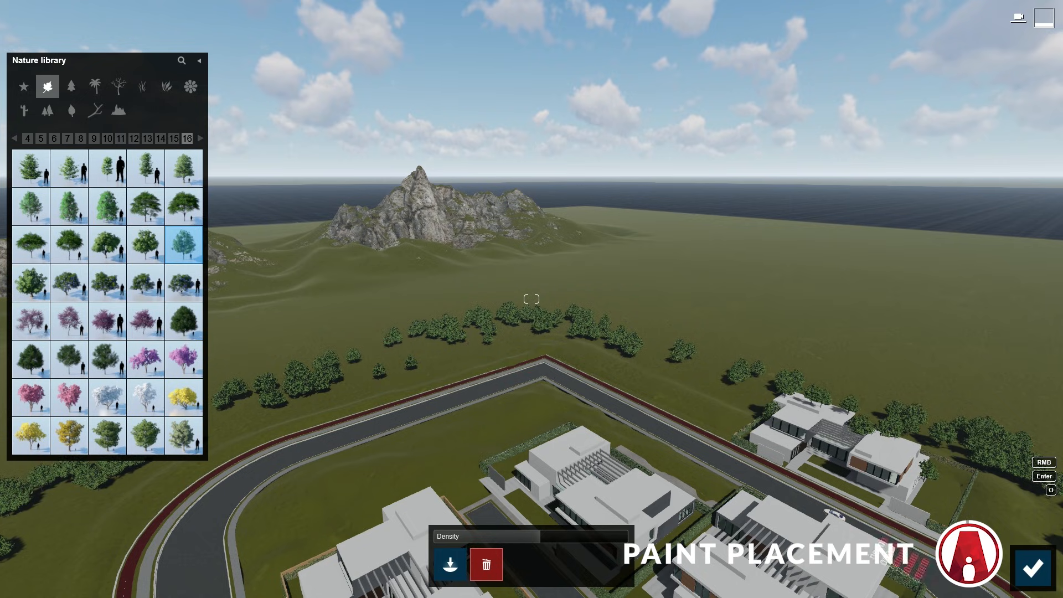
Step: Finish painting and place conifer forest clusters behind the painted tree belt on the outer side of the road
key("Return")
left_click(48, 115)
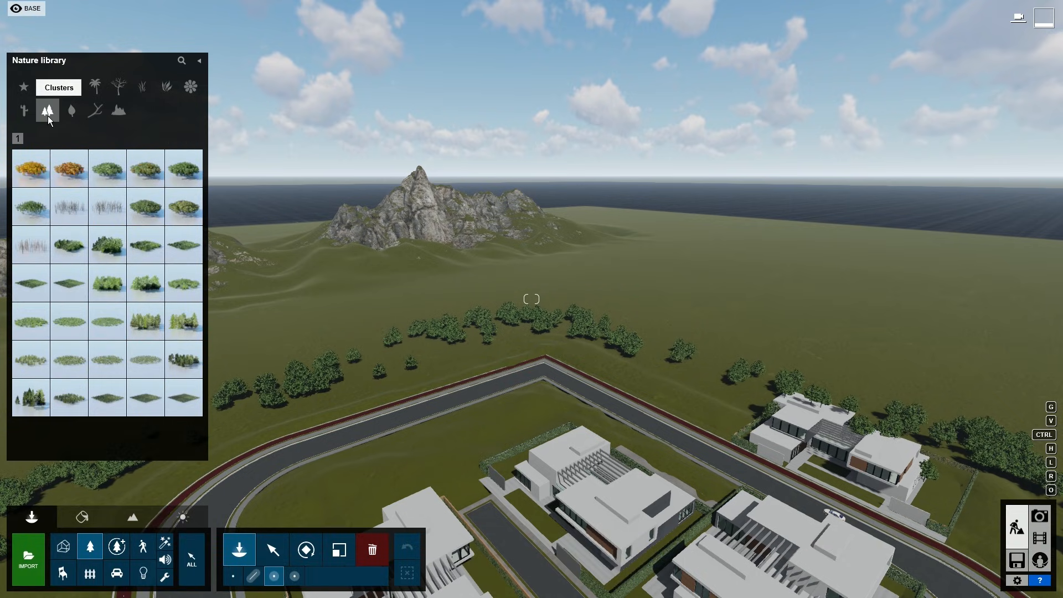
left_click(72, 404)
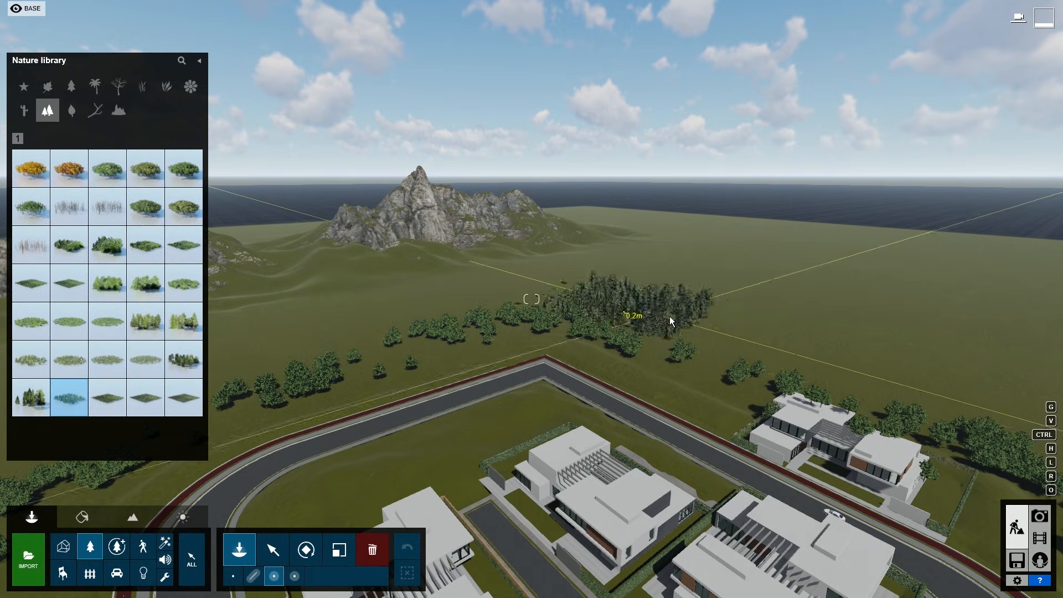
left_click(706, 348)
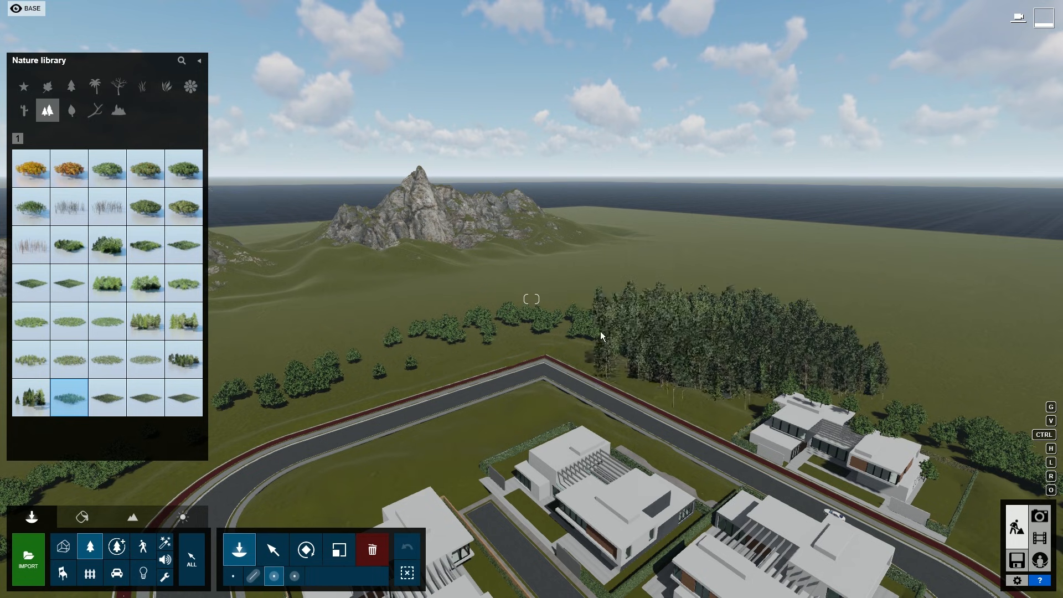
left_click(482, 312)
left_click(268, 335)
right_click_drag(269, 335, 595, 244)
left_click(492, 301)
left_click(546, 308)
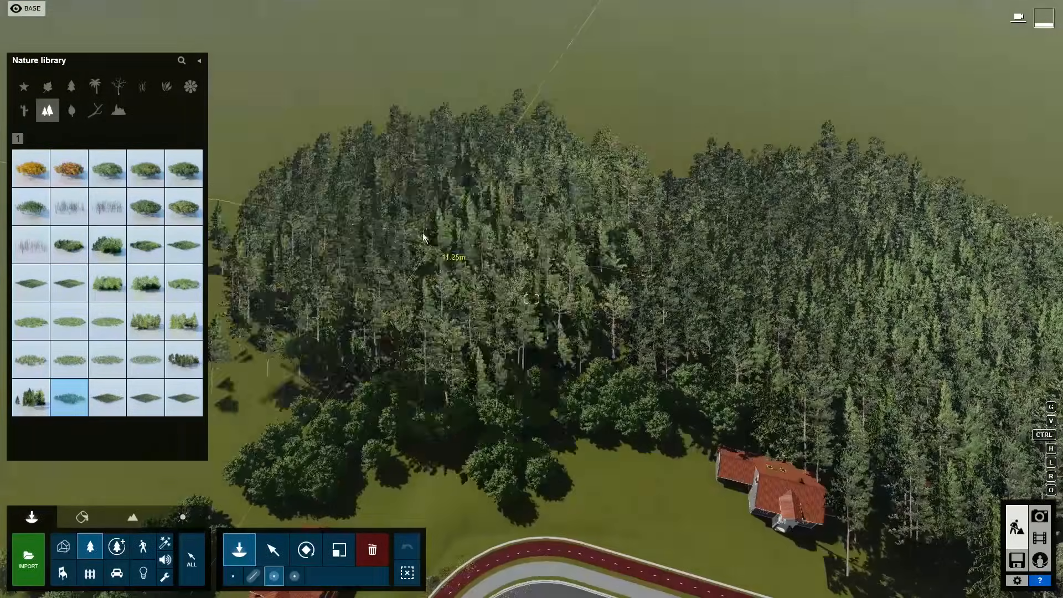
Step: Continue placing the conifer forest clusters behind the remaining houses until the forest surrounds the road loop, and end the placement
left_click(423, 239)
right_click_drag(424, 238, 688, 288)
right_click_drag(532, 199, 719, 247)
left_click(731, 266)
left_click(521, 221)
right_click_drag(521, 222, 585, 223)
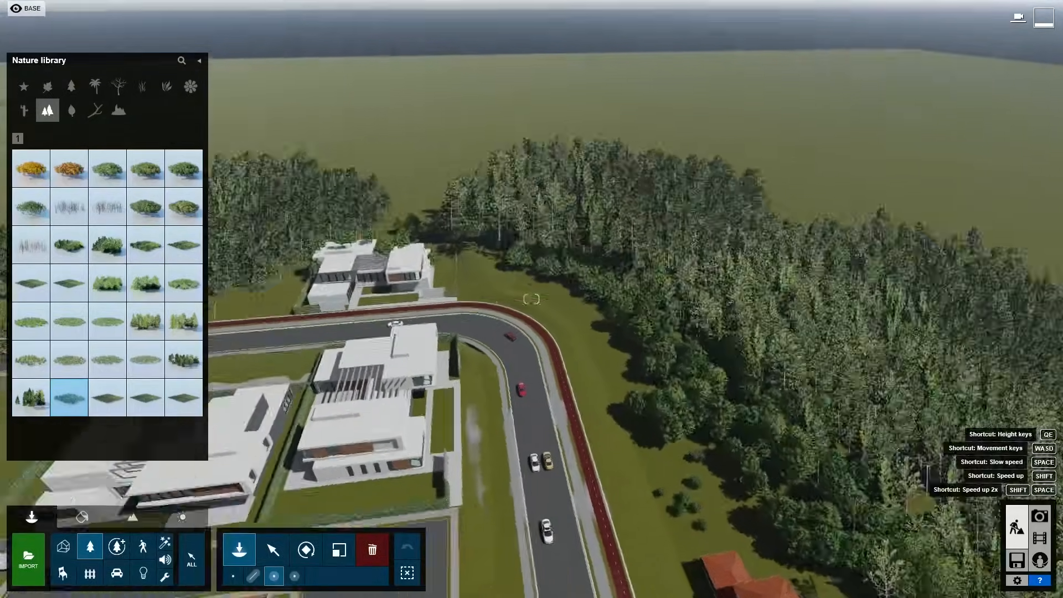
right_click_drag(531, 299, 496, 299)
left_click(496, 181)
key("Escape")
key("Escape")
Step: Place a large fine-detail broadleaf tree on the grass beside the red cycle path at the street corner
right_click_drag(461, 257, 388, 216)
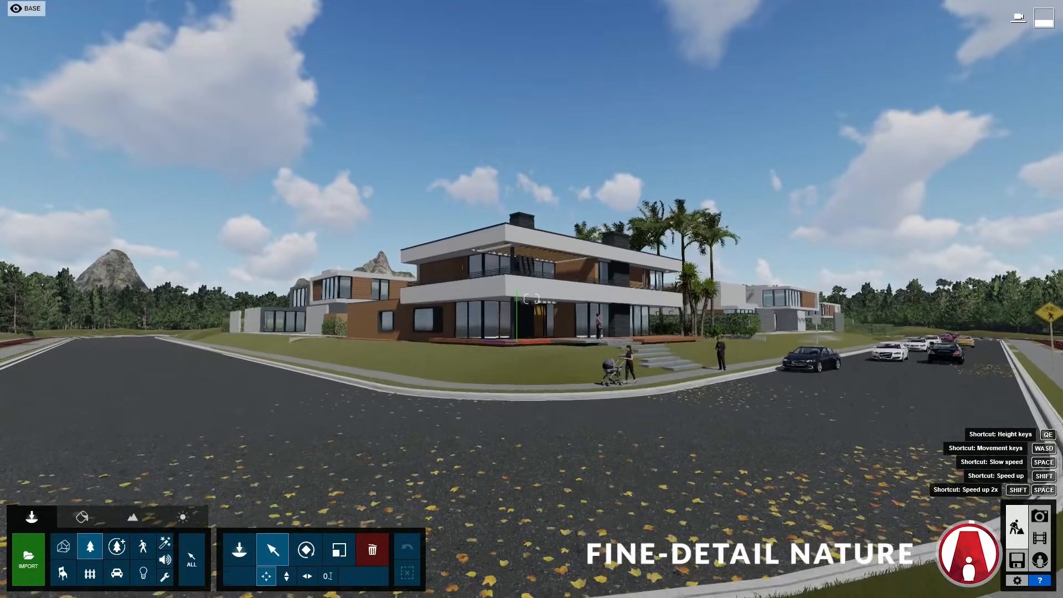
left_click(117, 547)
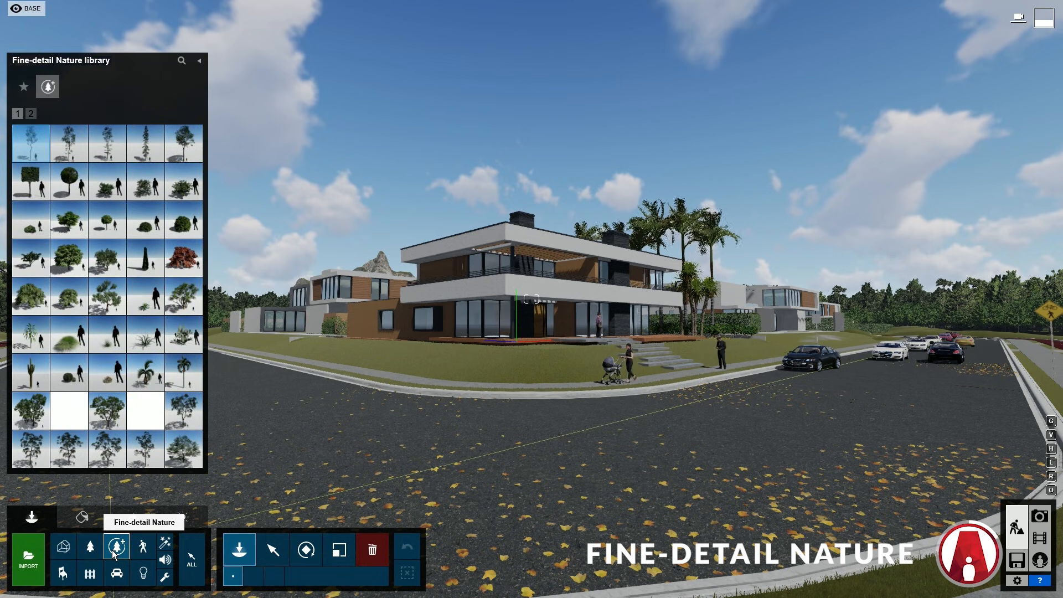
left_click(68, 257)
left_click(514, 548)
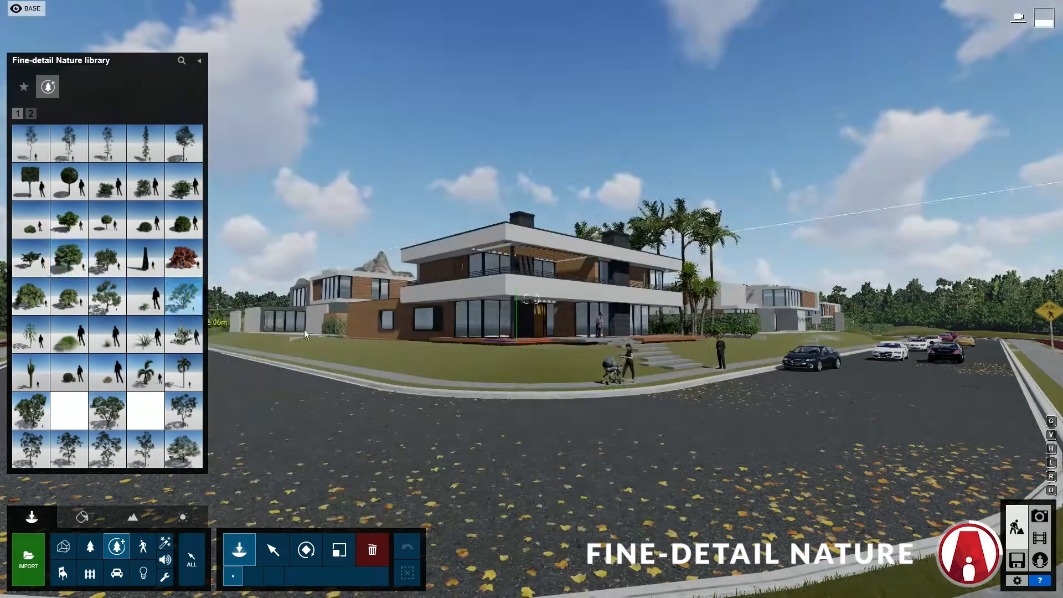
left_click(524, 560)
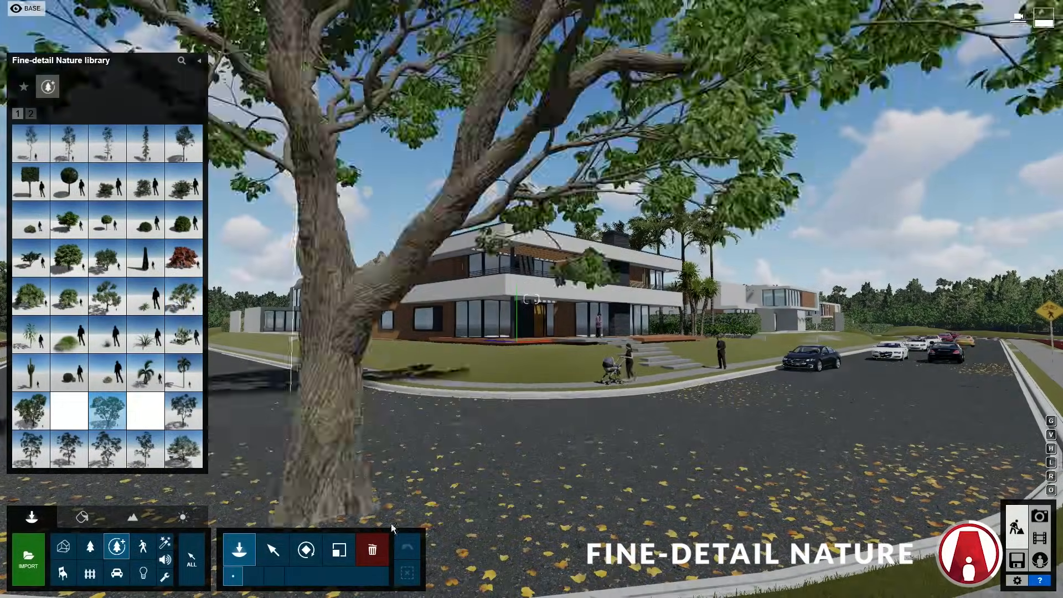
left_click(563, 489)
right_click_drag(563, 488, 182, 476)
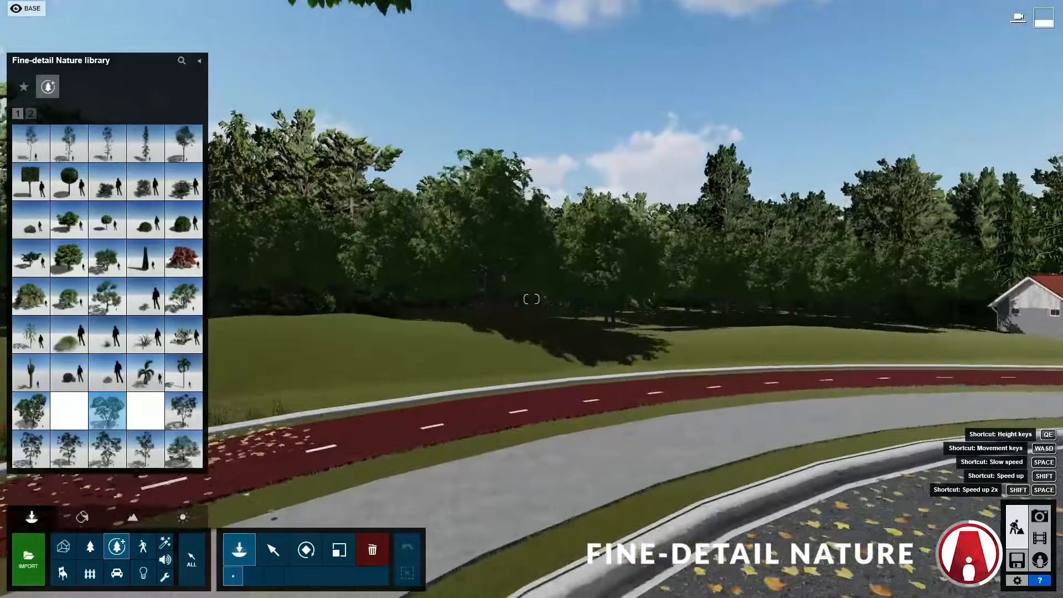
key("w")
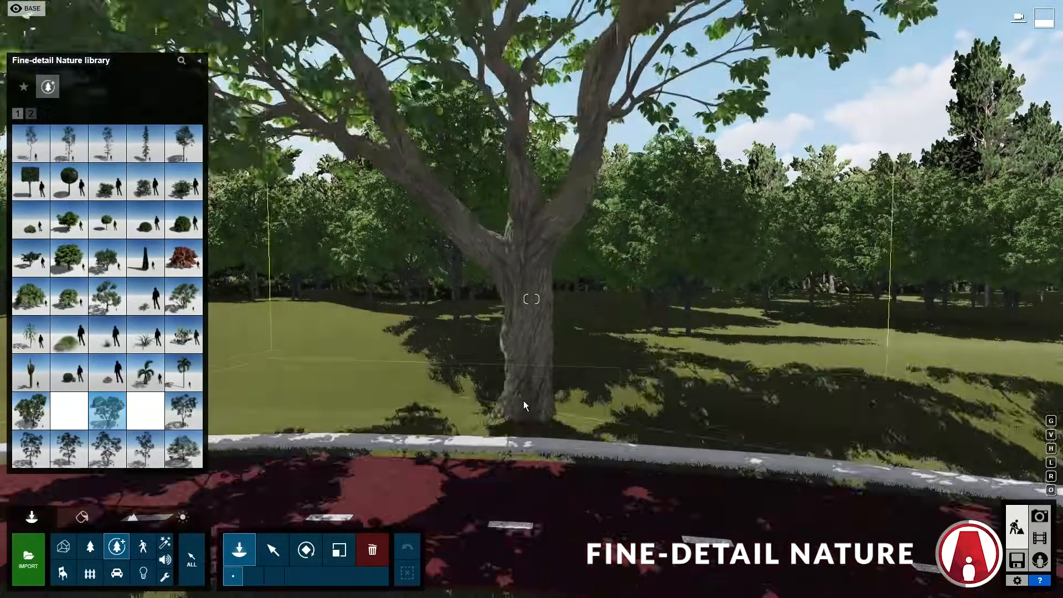
left_click(520, 394)
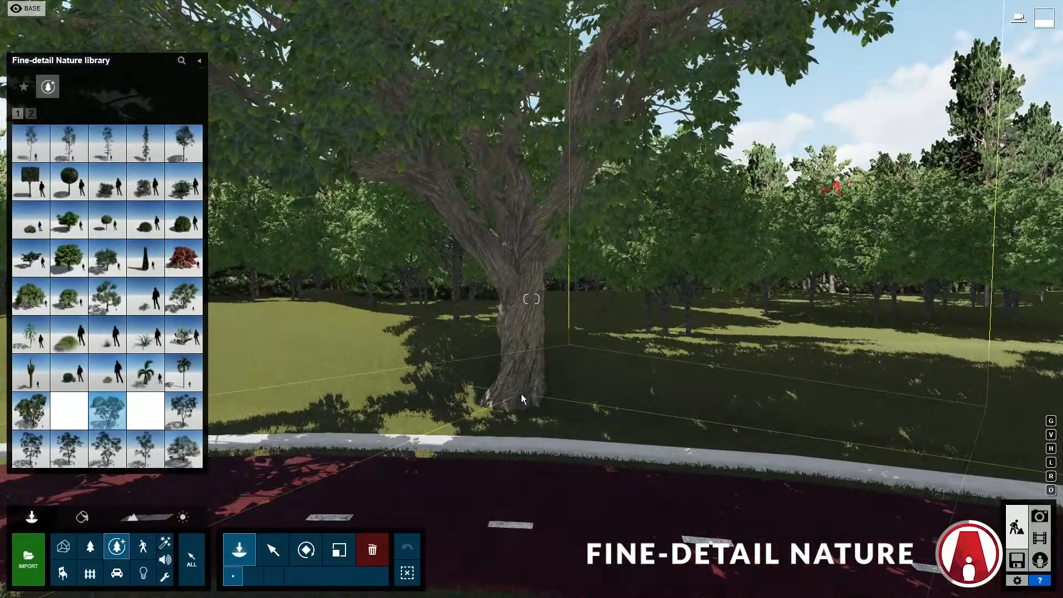
Step: Examine the fine-detail tree at close range and the view from beneath it towards the villa
right_click_drag(521, 394, 371, 310)
key("w")
key("w")
key("w")
right_click_drag(532, 299, 410, 291)
key("w")
key("w")
key("w")
right_click_drag(759, 304, 796, 310)
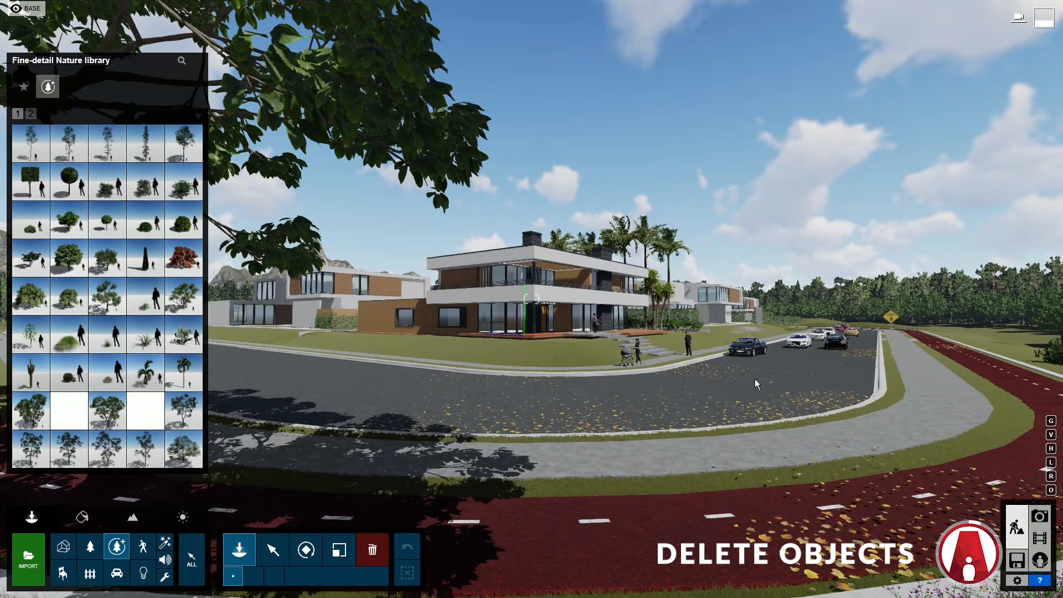
Step: Stop placing trees, show the Background Trees layer around the villa and hide it again
left_click(277, 553)
key("w")
right_click_drag(332, 443, 315, 460)
key("q")
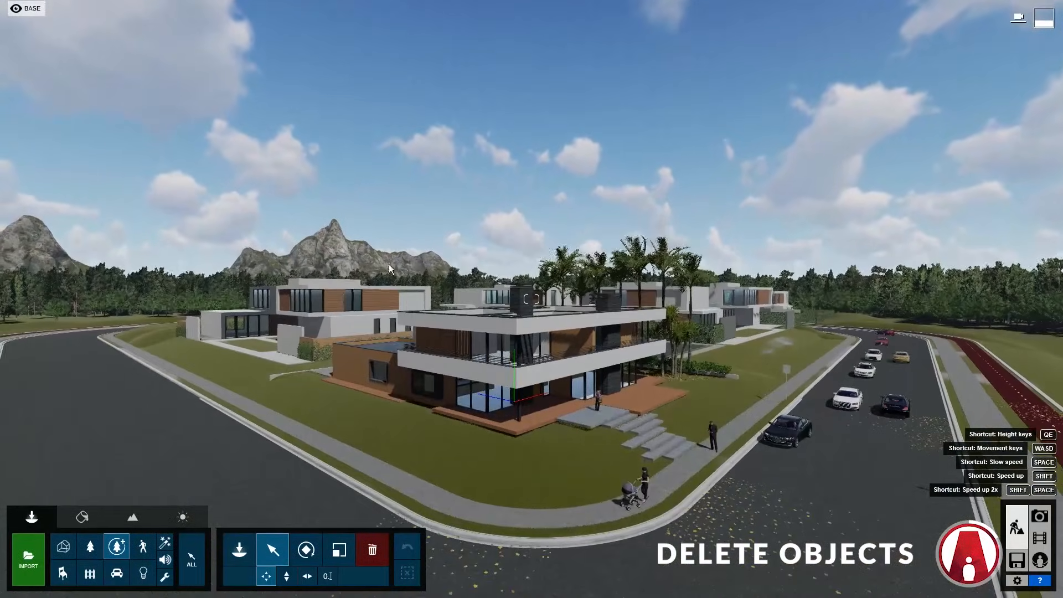
mouse_move(294, 16)
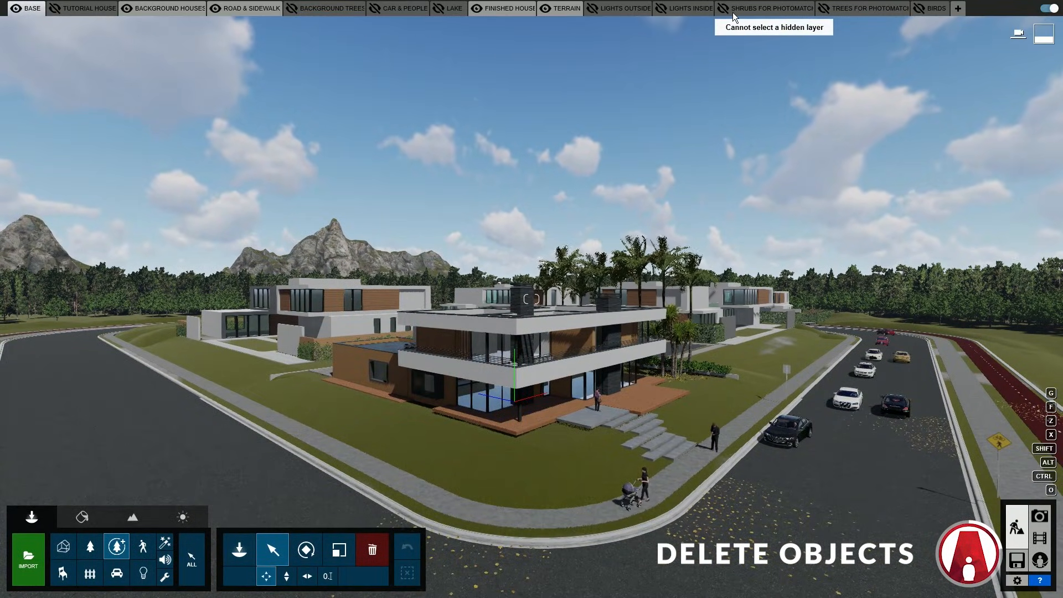
left_click(293, 9)
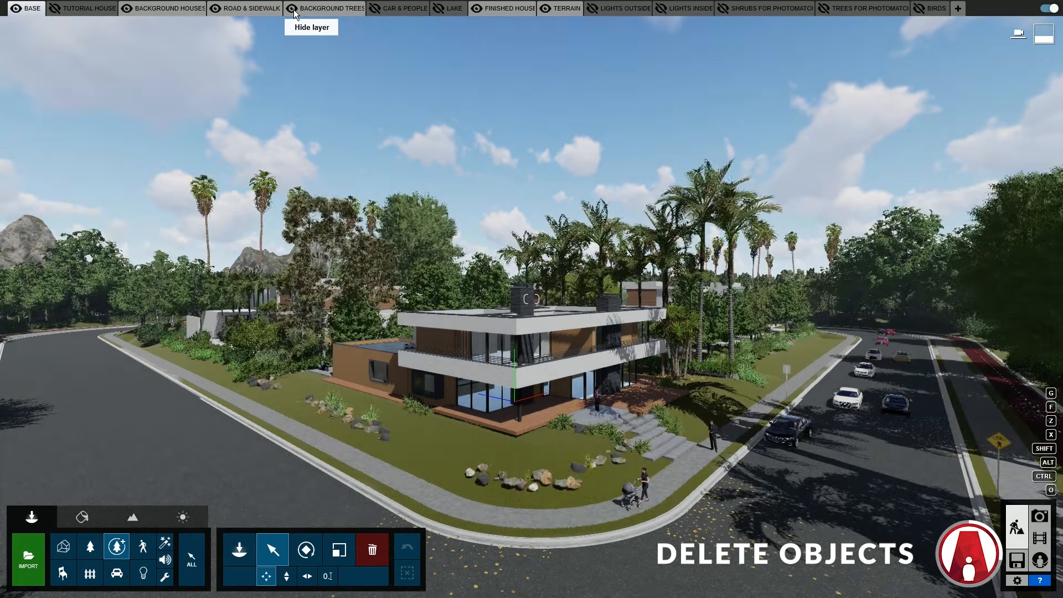
left_click(293, 9)
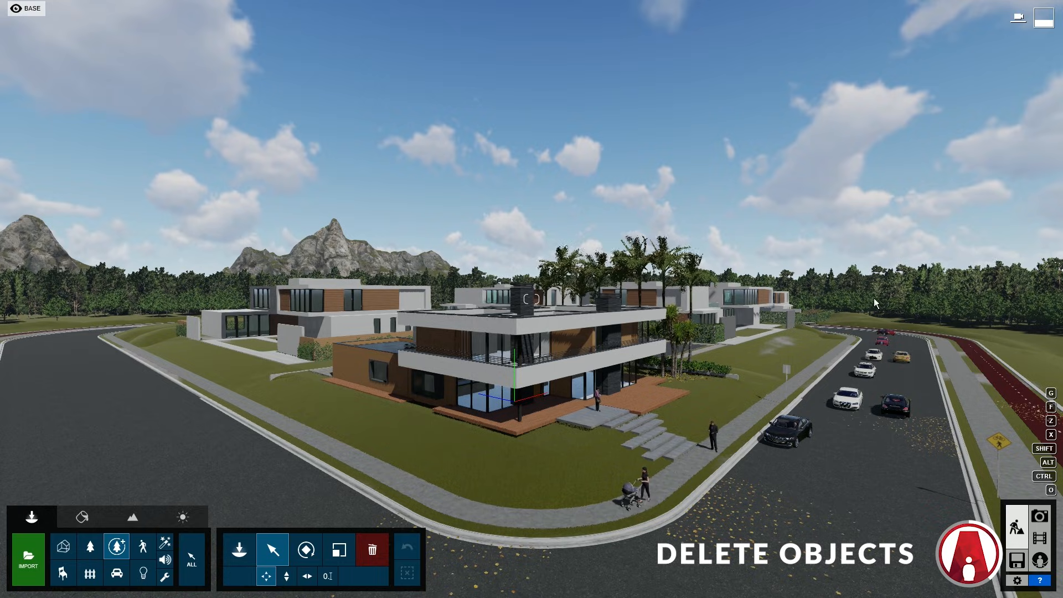
Step: Select all the nature objects of the forest around the neighbourhood with one selection box
key("shift+s")
right_click_drag(424, 293, 426, 368)
key("shift+s")
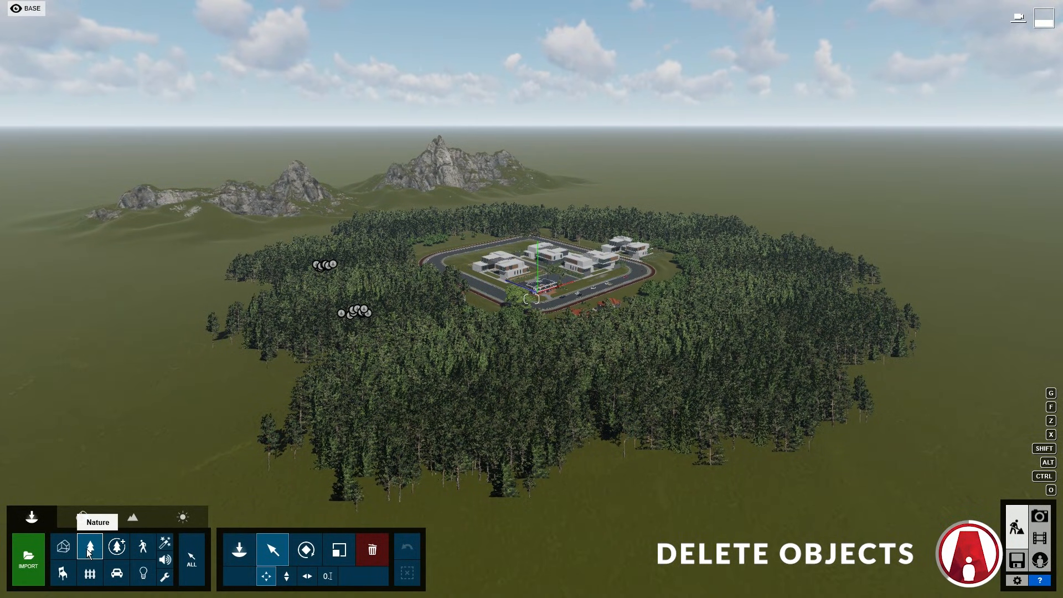
left_click_drag(113, 102, 960, 543, "ctrl")
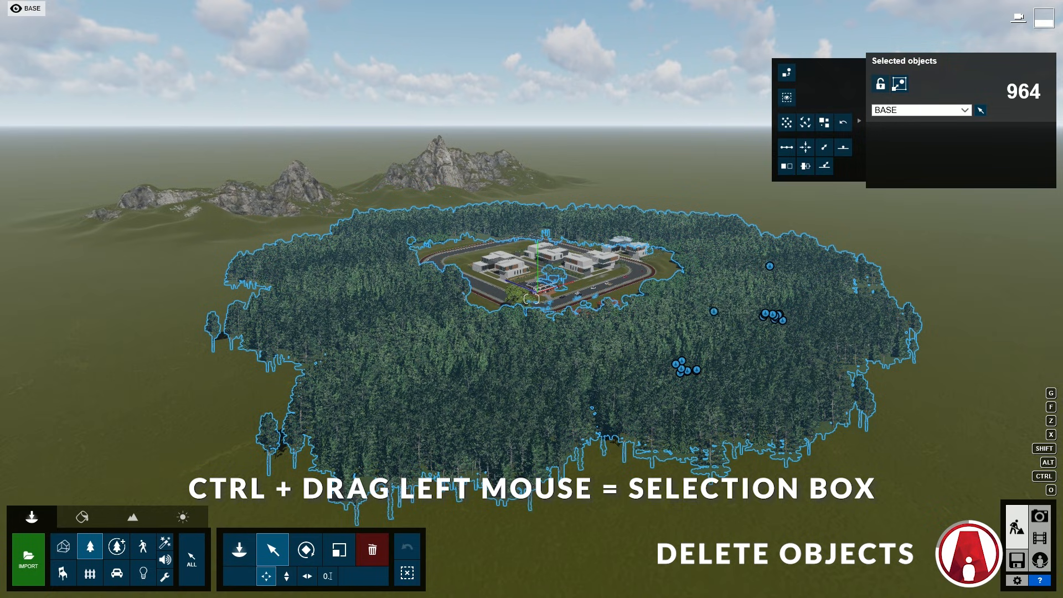
Step: Delete the entire selection of forest trees surrounding the houses
left_click(368, 560)
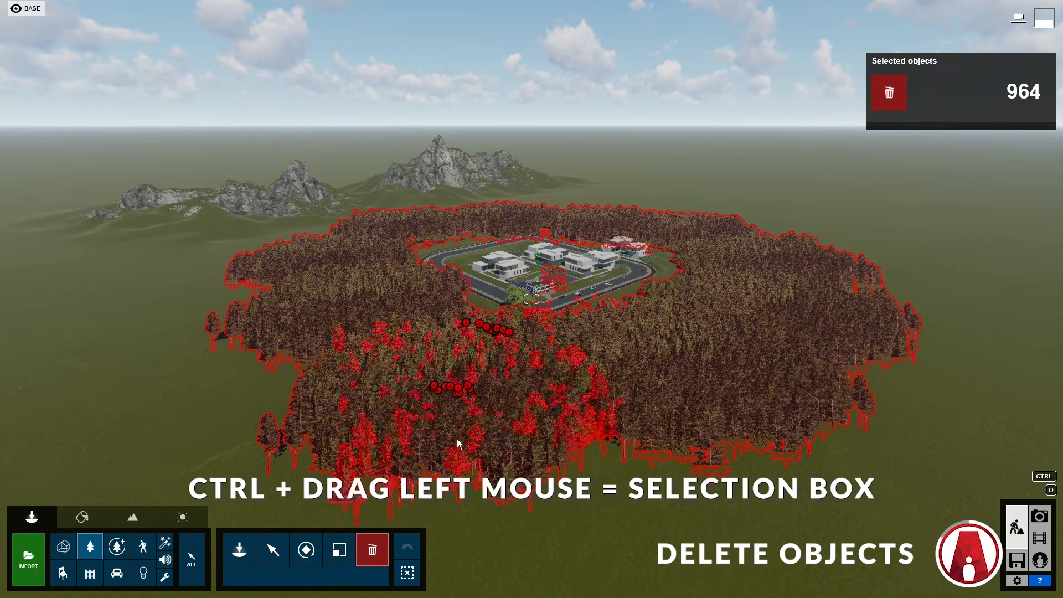
left_click(457, 387)
Step: Box-select and delete all the cars on the road, and also remove the people around the houses
key("w")
right_click_drag(457, 387, 540, 360)
right_click_drag(532, 299, 523, 344)
key("w")
left_click(117, 574)
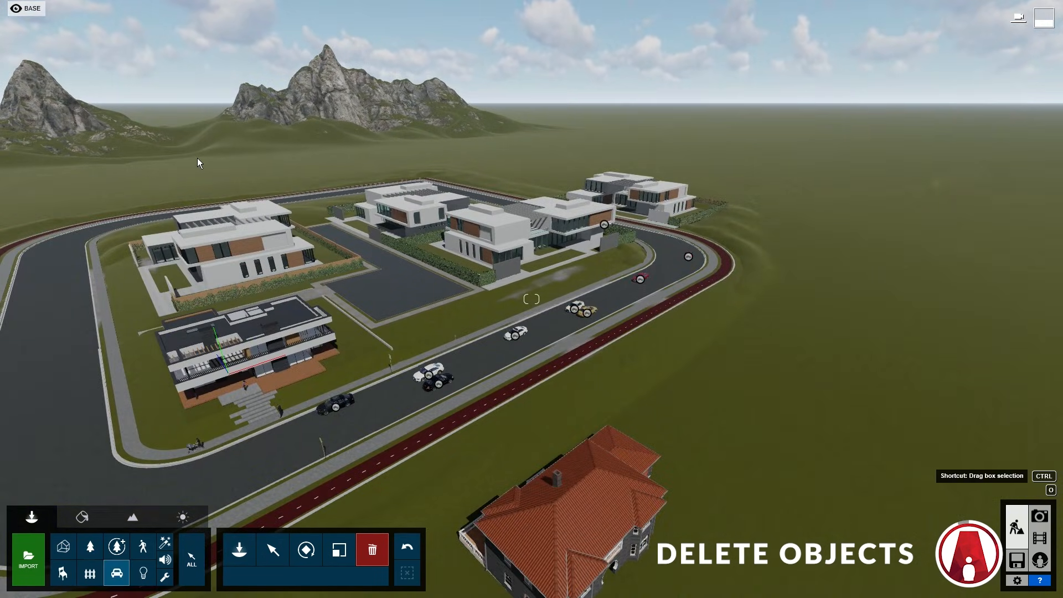
left_click_drag(197, 152, 818, 511, "ctrl")
left_click(437, 389)
left_click(143, 547)
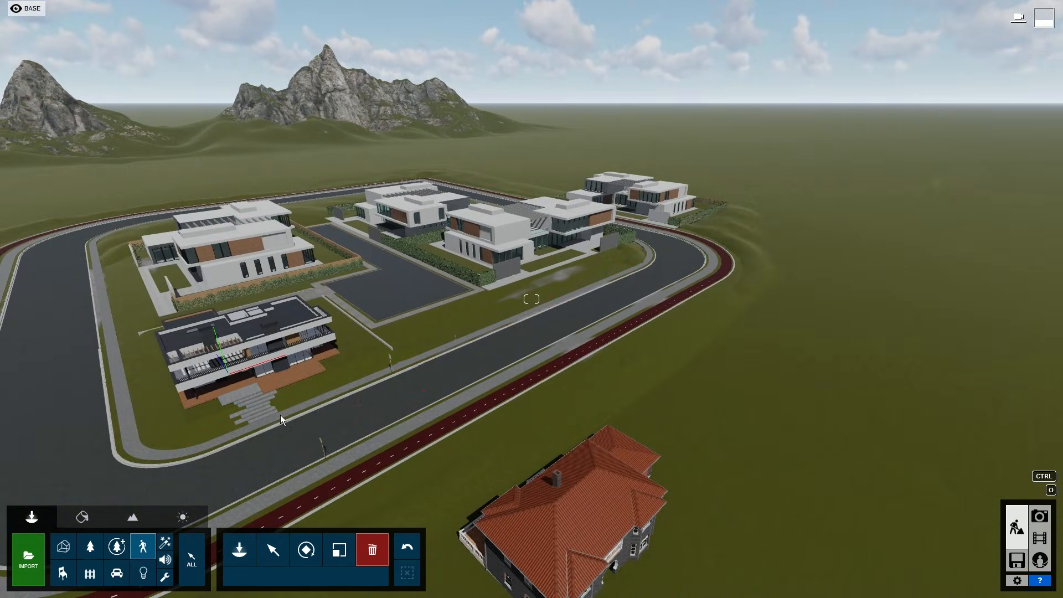
Step: In the finished corner-house scene, show the Background Trees layer and the Car & People layer
right_click_drag(280, 414, 340, 480)
key("w")
key("e")
left_click(292, 8)
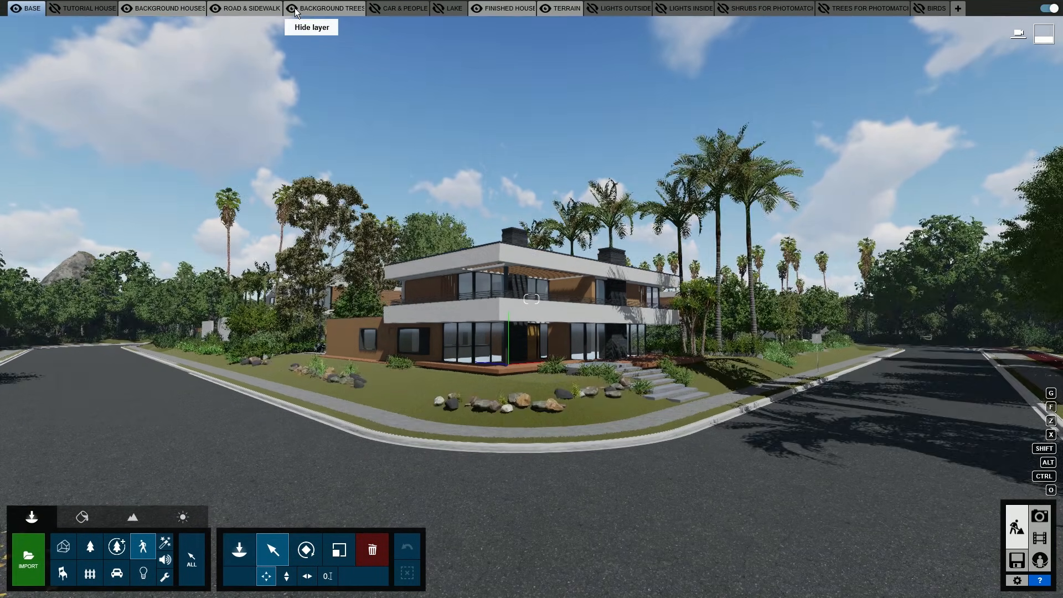
left_click(374, 12)
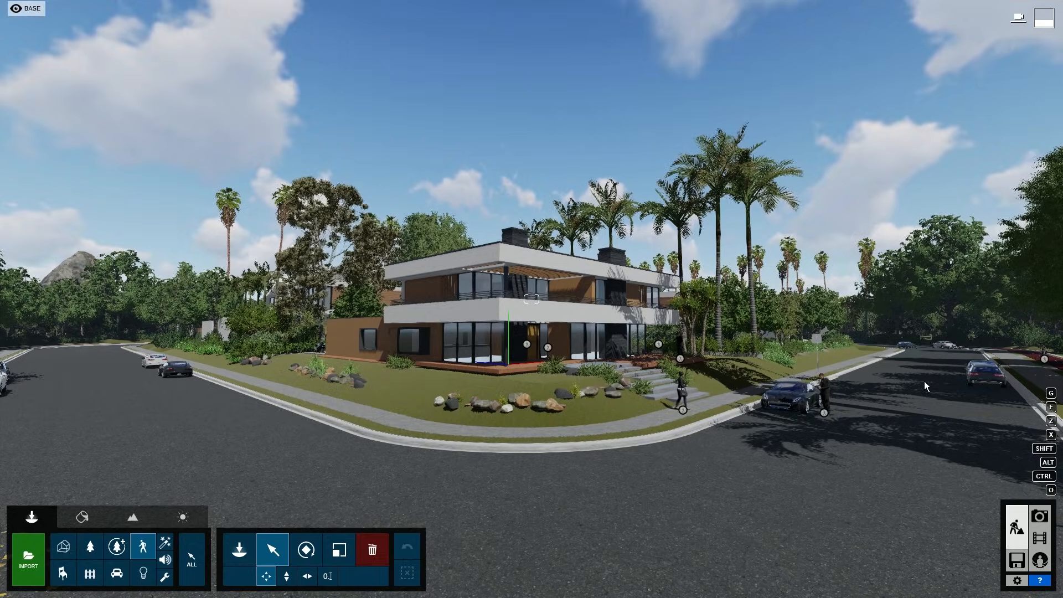
Step: Move the viewpoint back across the street to the red cycle path, facing the house, and enter Photo mode
right_click_drag(919, 385, 945, 472)
key("q")
key("s")
key("e")
key("e")
key("w")
key("s")
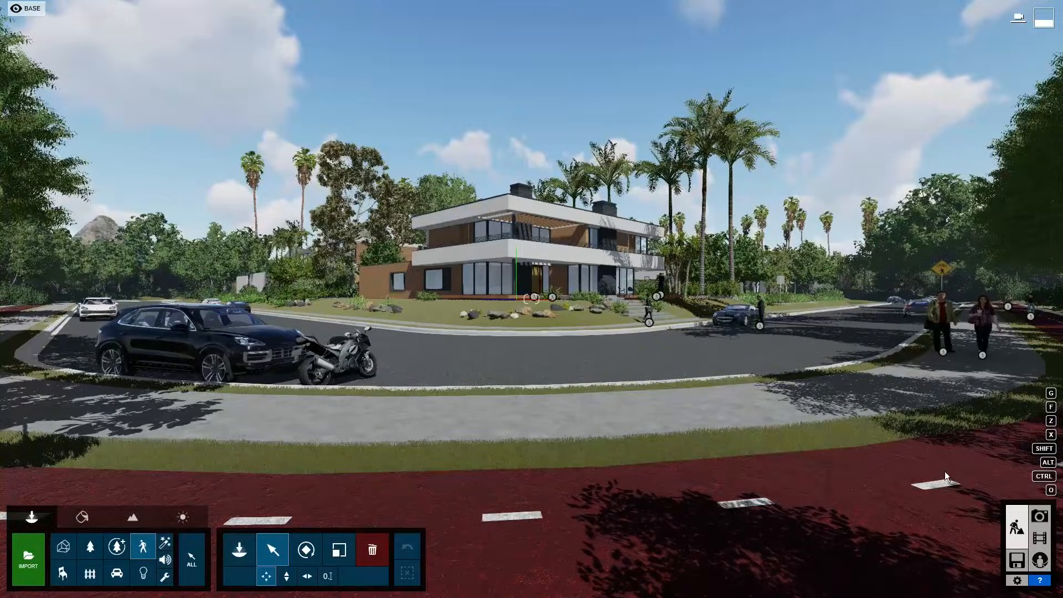
left_click(1040, 516)
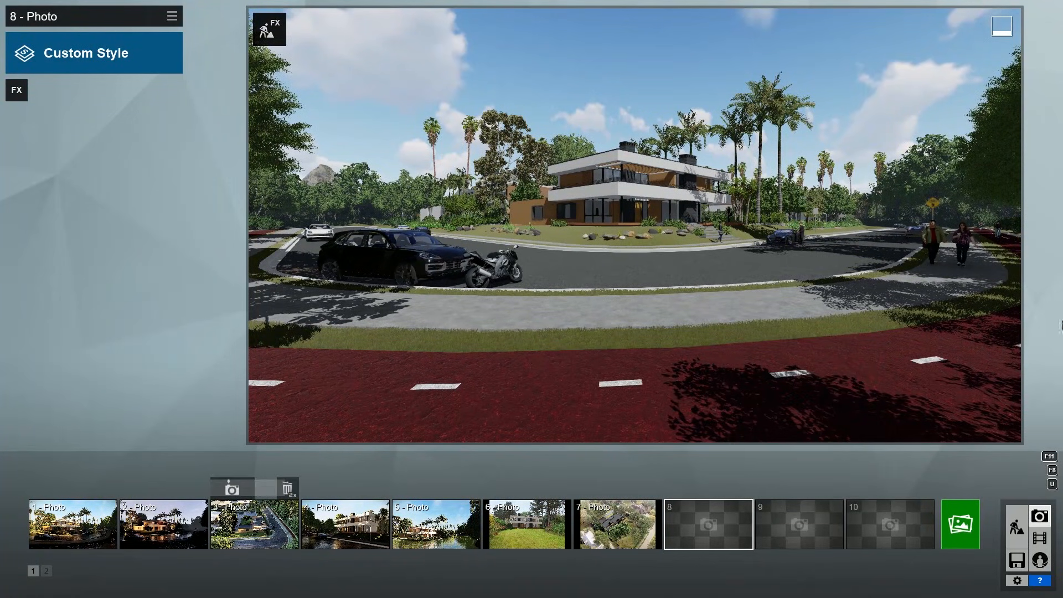
Step: Look through the saved shots in photo slots 1 to 4
left_click(83, 525)
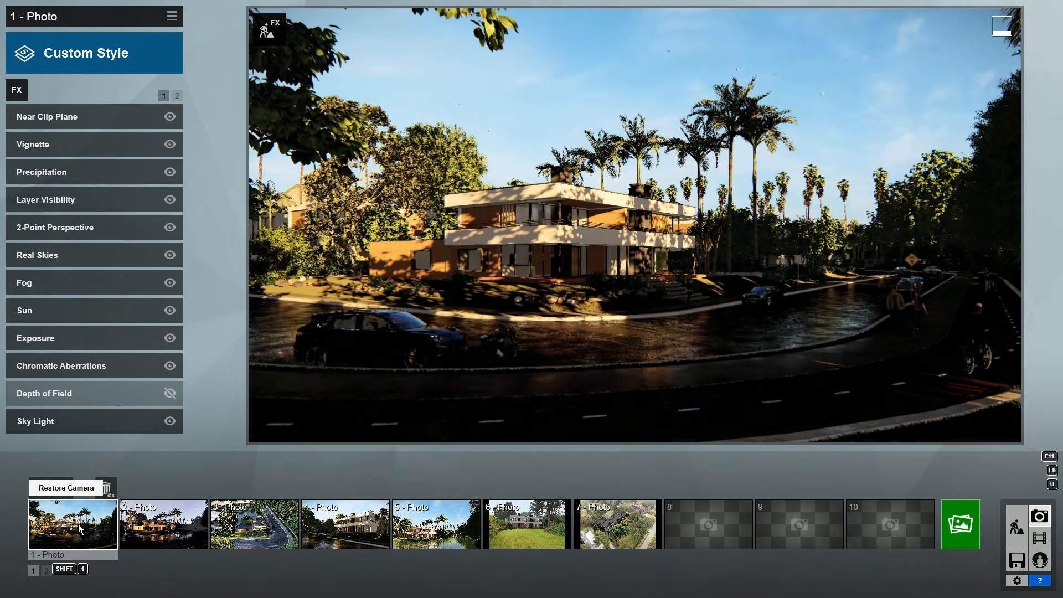
left_click(193, 538)
left_click(271, 536)
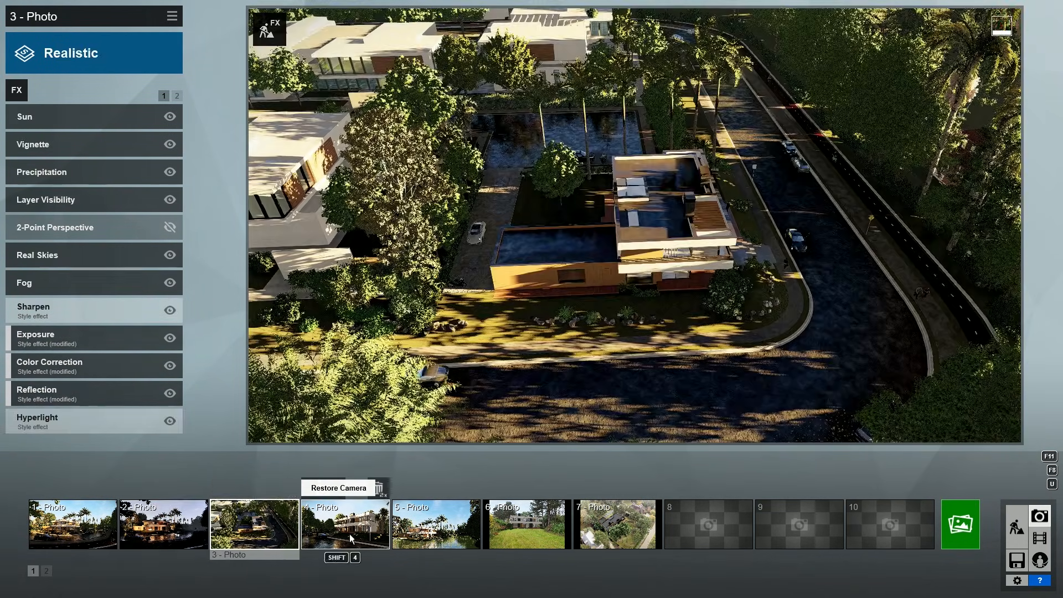
left_click(350, 534)
Step: Select empty photo slot 8 and position its camera across the street, looking at the corner house
left_click(715, 520)
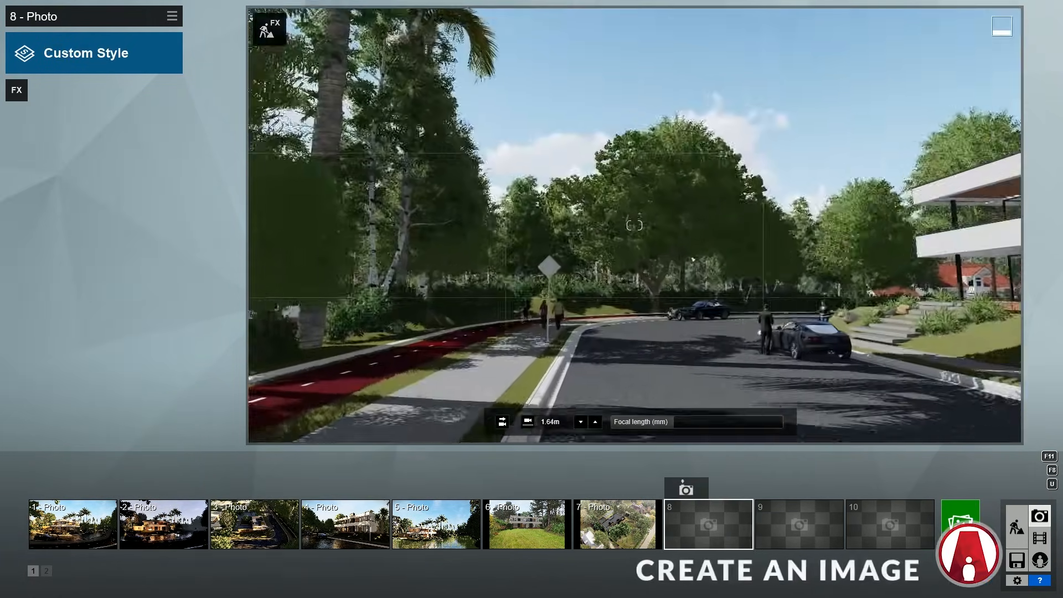
key("s")
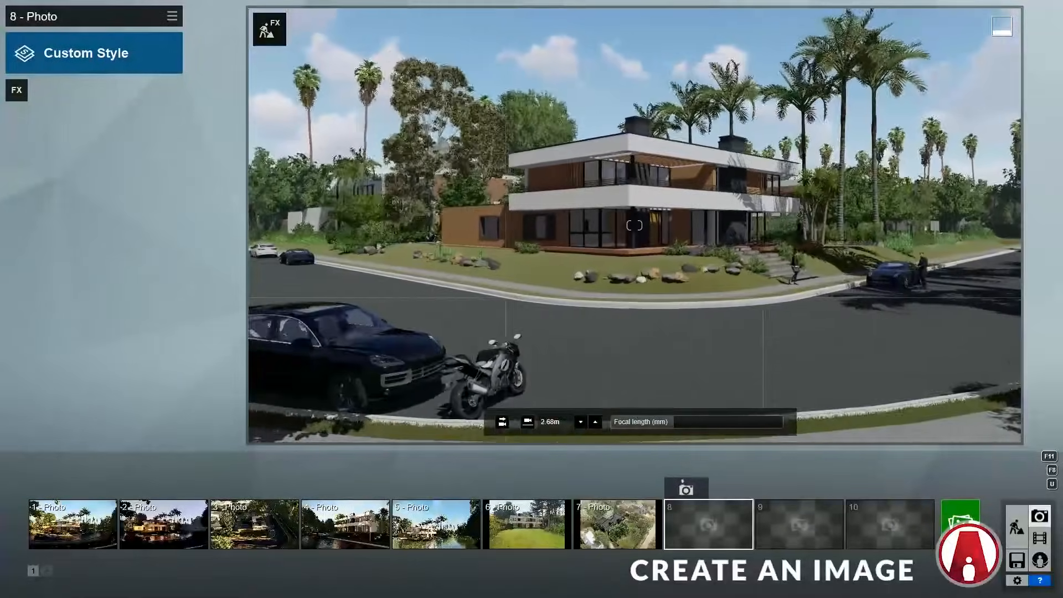
key("a")
key("a")
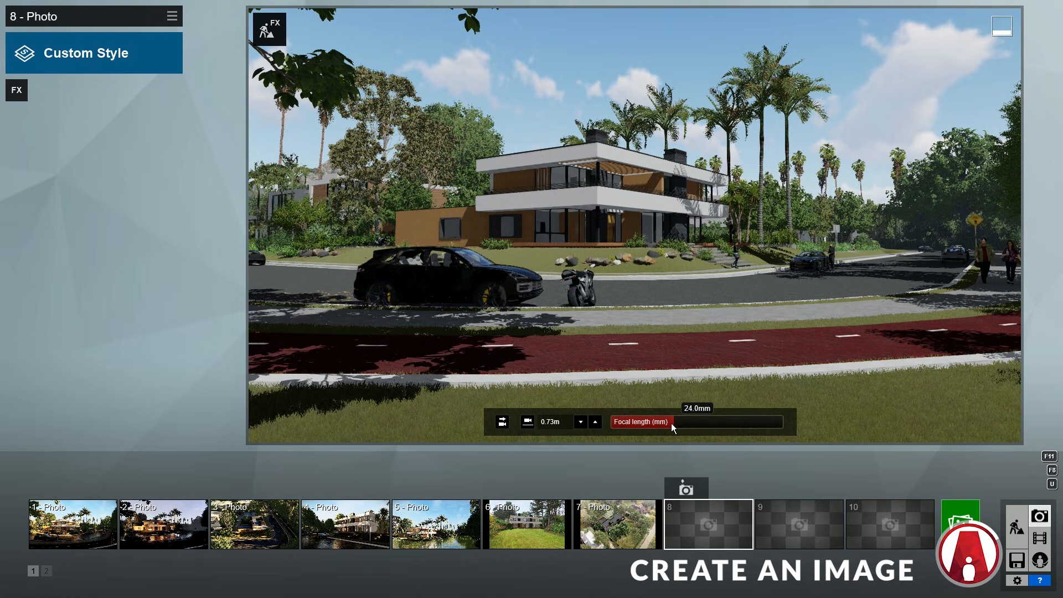
Step: Try a 42.2 mm focal length for the camera and reset it to 24.0 mm
left_click_drag(671, 423, 694, 416)
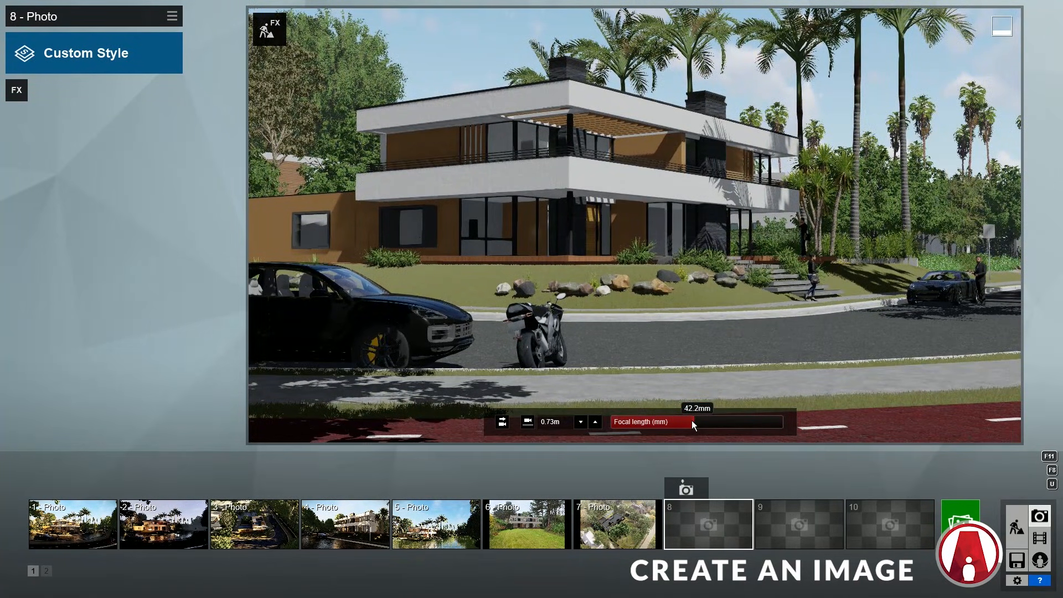
left_click(693, 420)
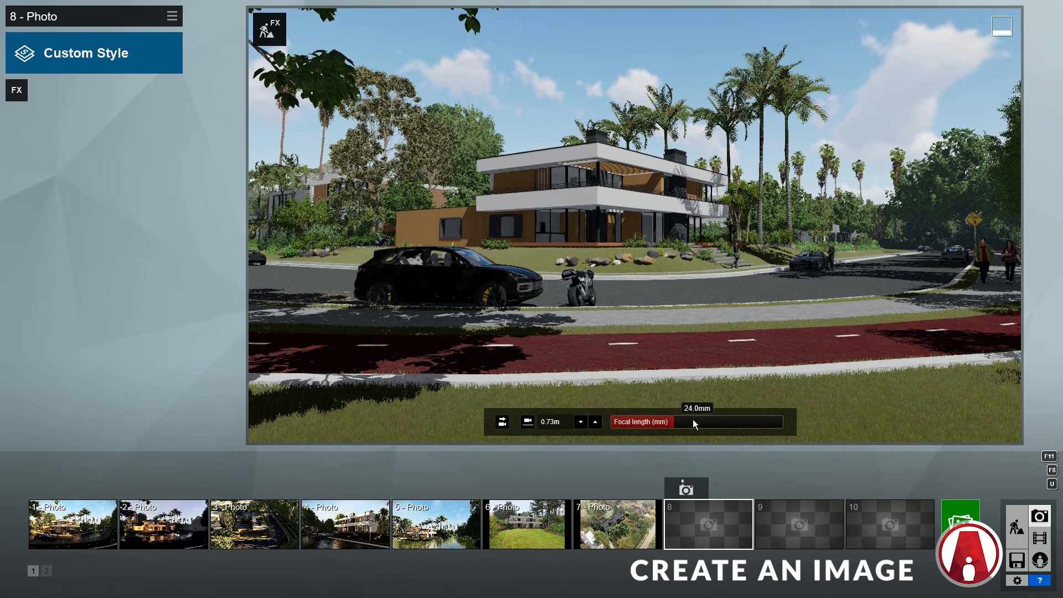
Step: Try camera heights of 0.93 m and 2.00 m, and apply the standard 1.60 m eye level
left_click(594, 423)
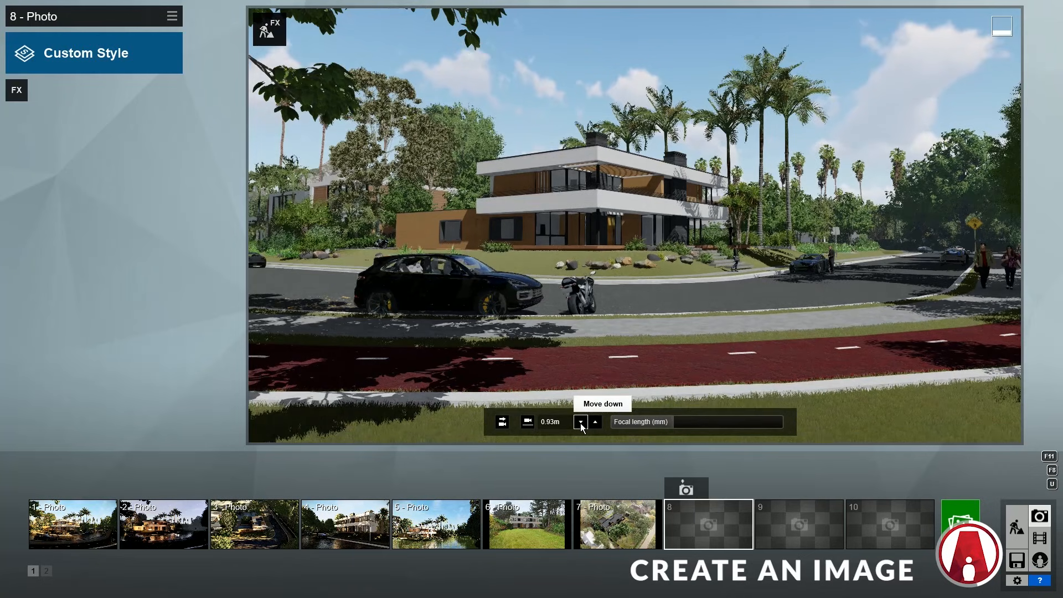
left_click(560, 422)
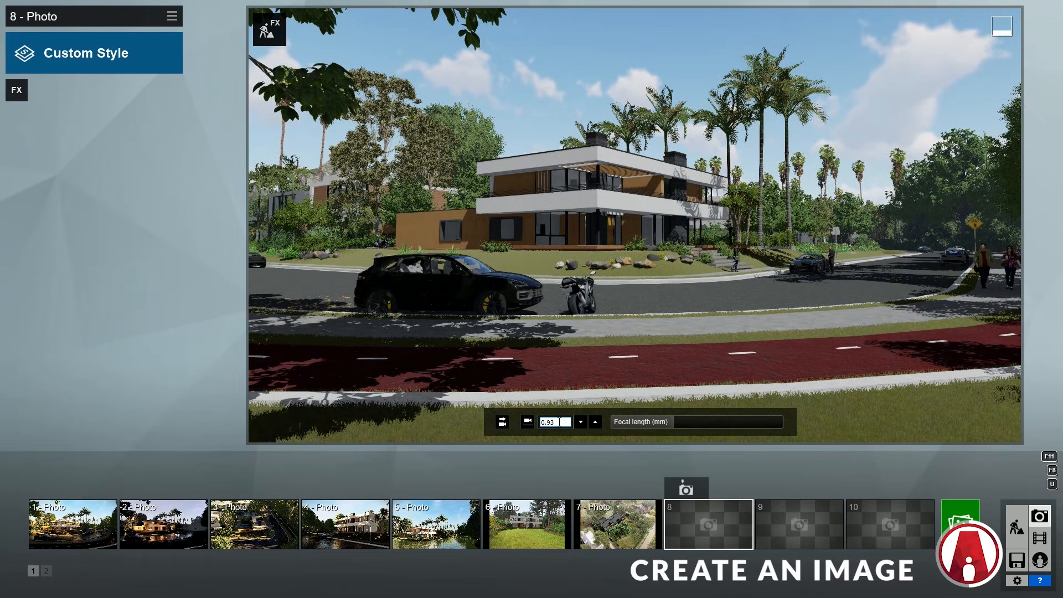
type("2.00m")
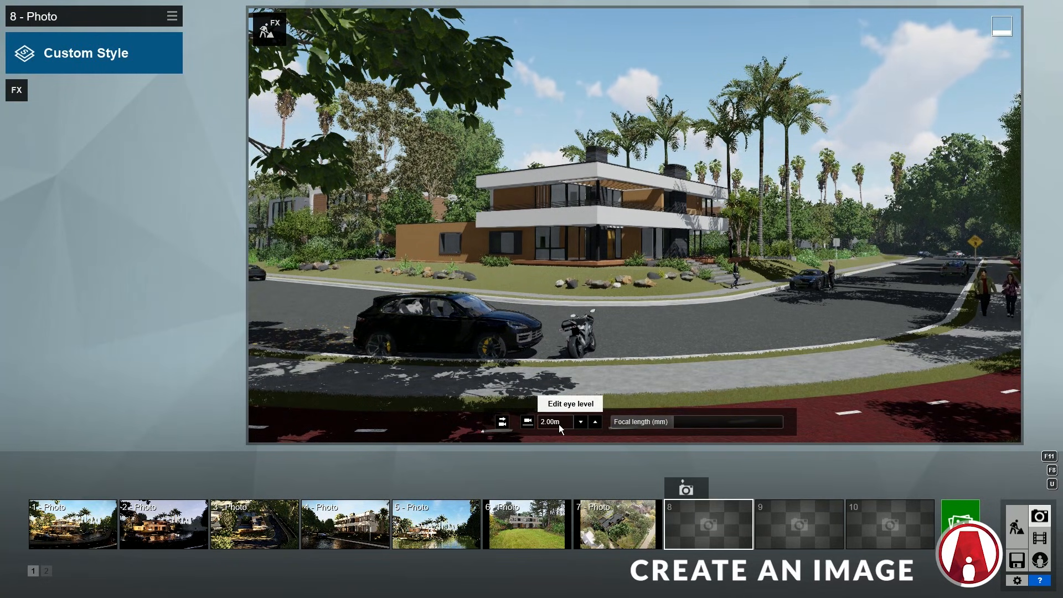
left_click(527, 423)
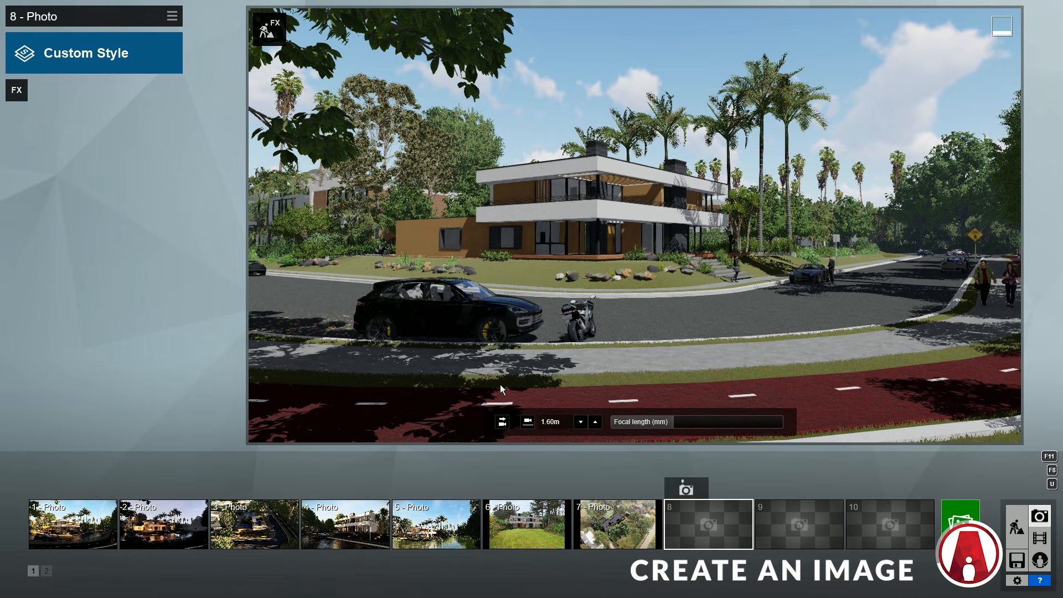
Step: Level the camera view to the horizon and store it in photo slot 8
right_click_drag(580, 363, 584, 319)
left_click(503, 423)
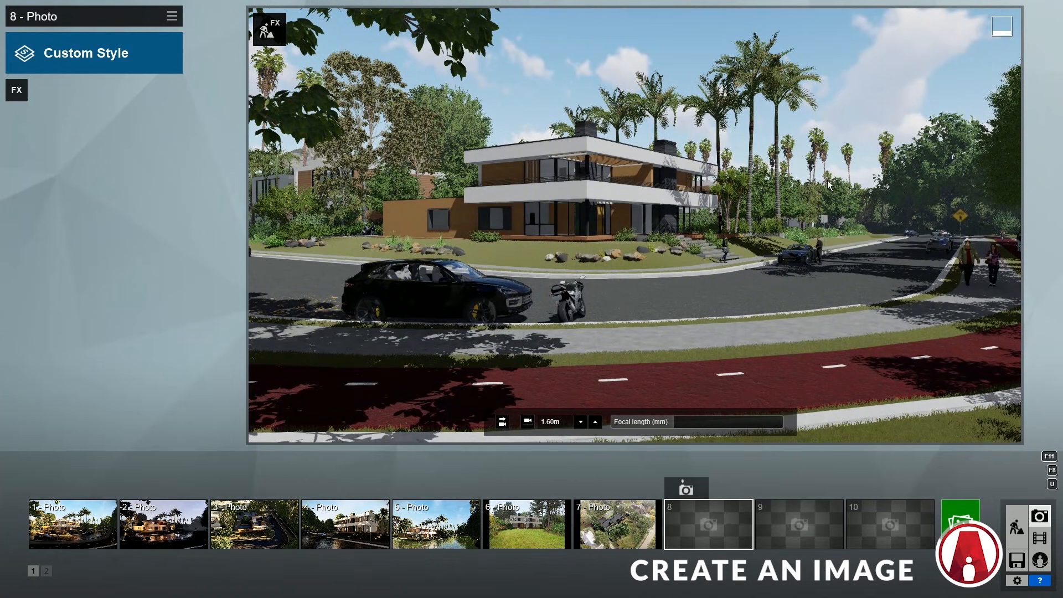
left_click(692, 491)
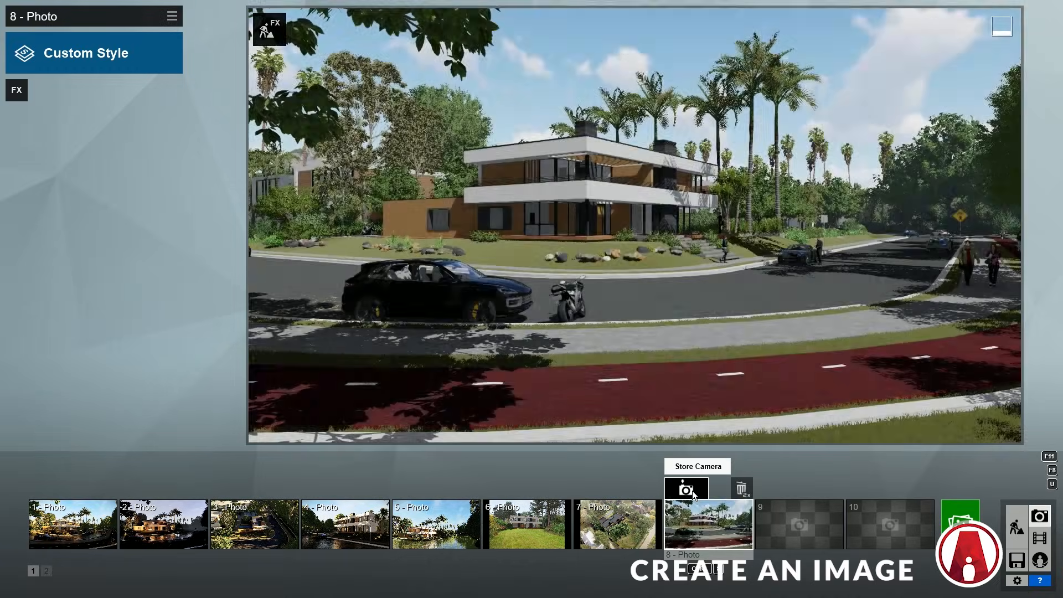
Step: Render the current shot at Print size, 3840x2160, as a JPG in the Renders folder
left_click(966, 518)
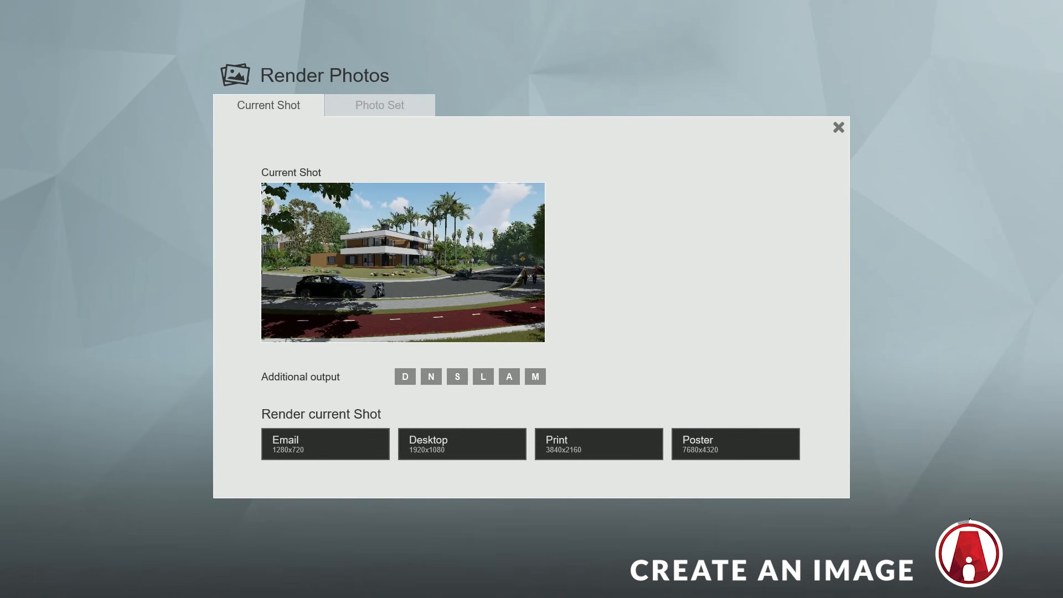
left_click(597, 442)
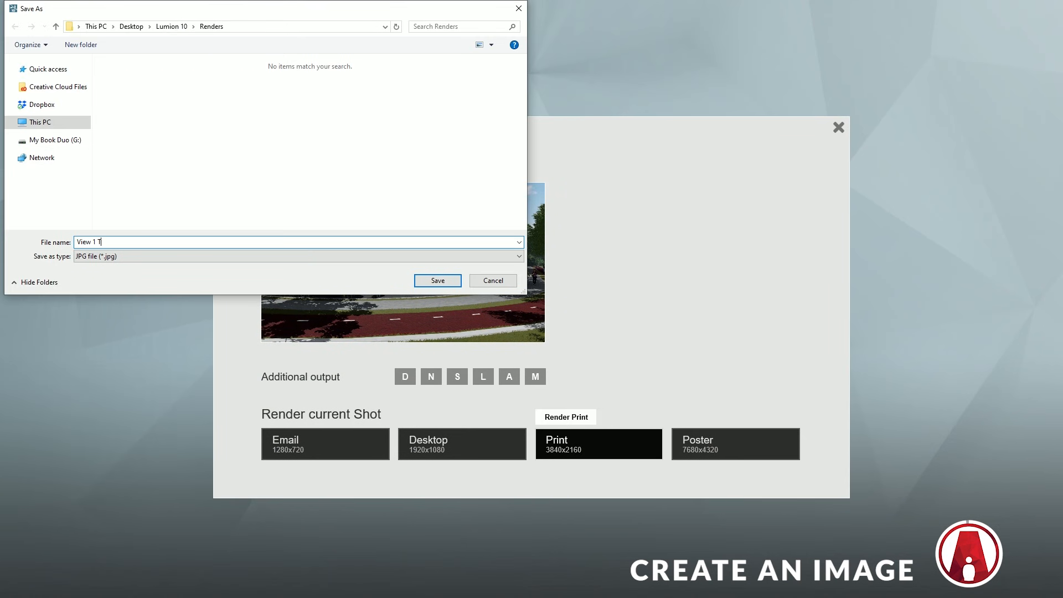
key("Return")
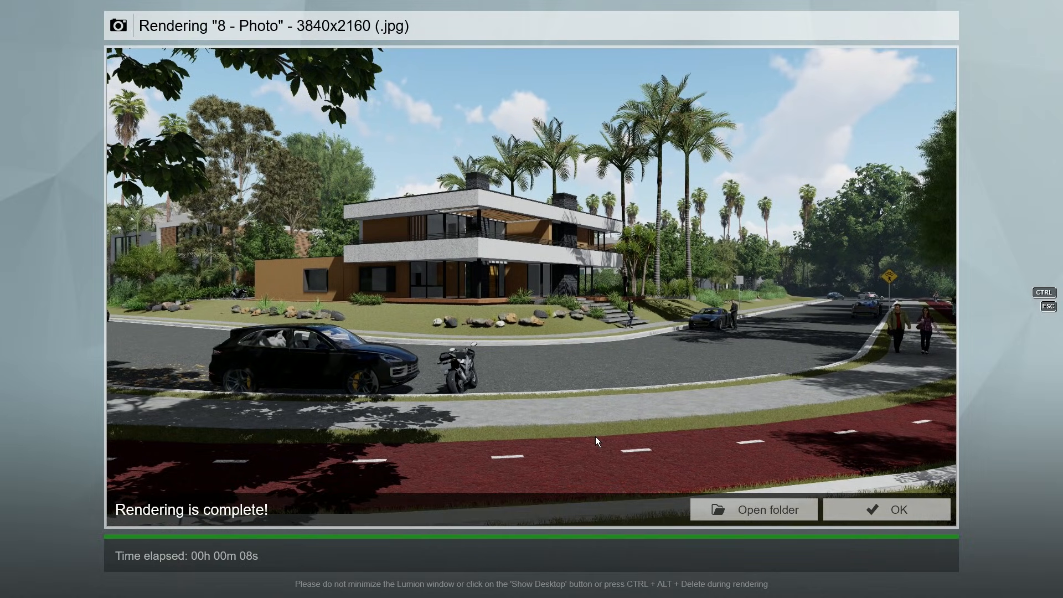
left_click(868, 516)
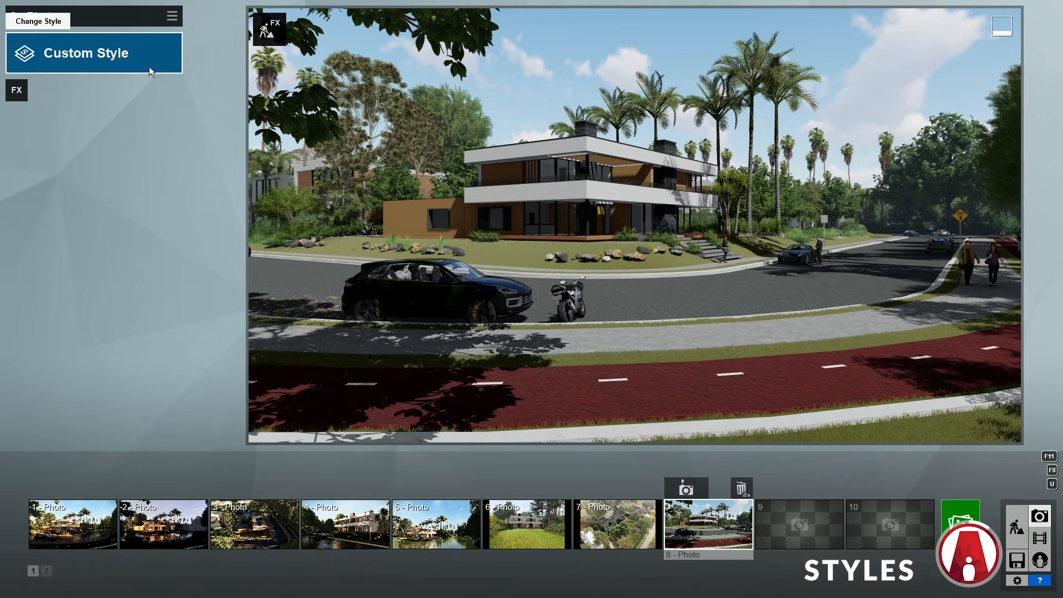
Step: Apply the Realistic style to photo 8 and disable its Depth of Field effect
left_click(94, 52)
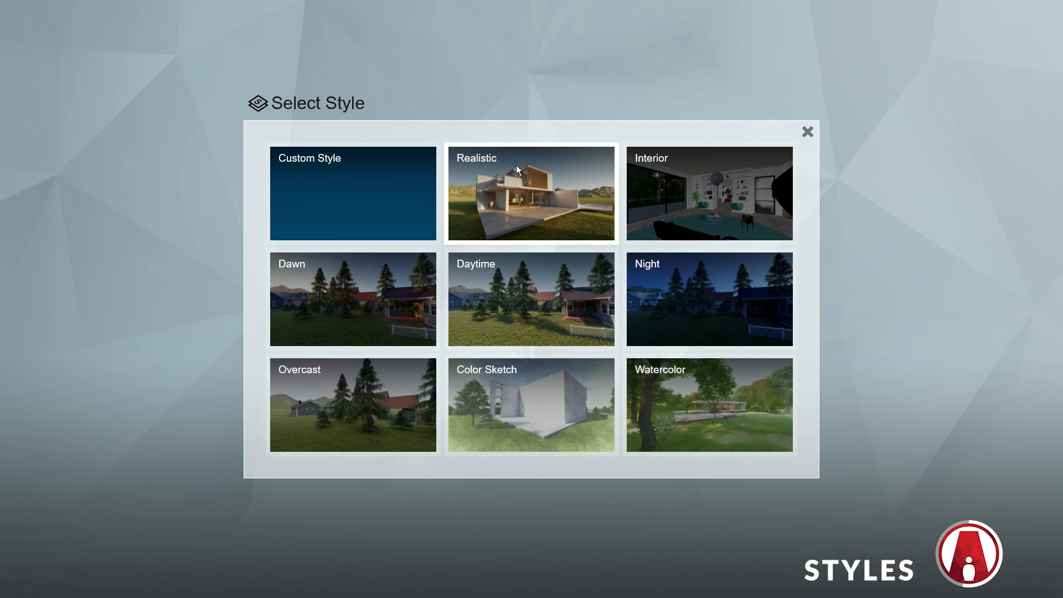
left_click(526, 193)
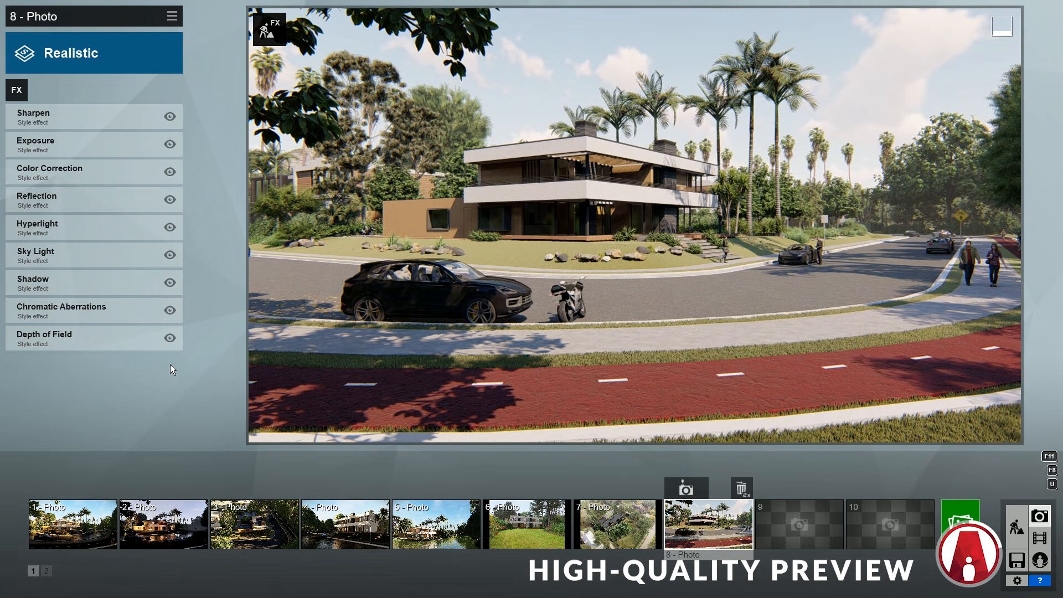
left_click(169, 337)
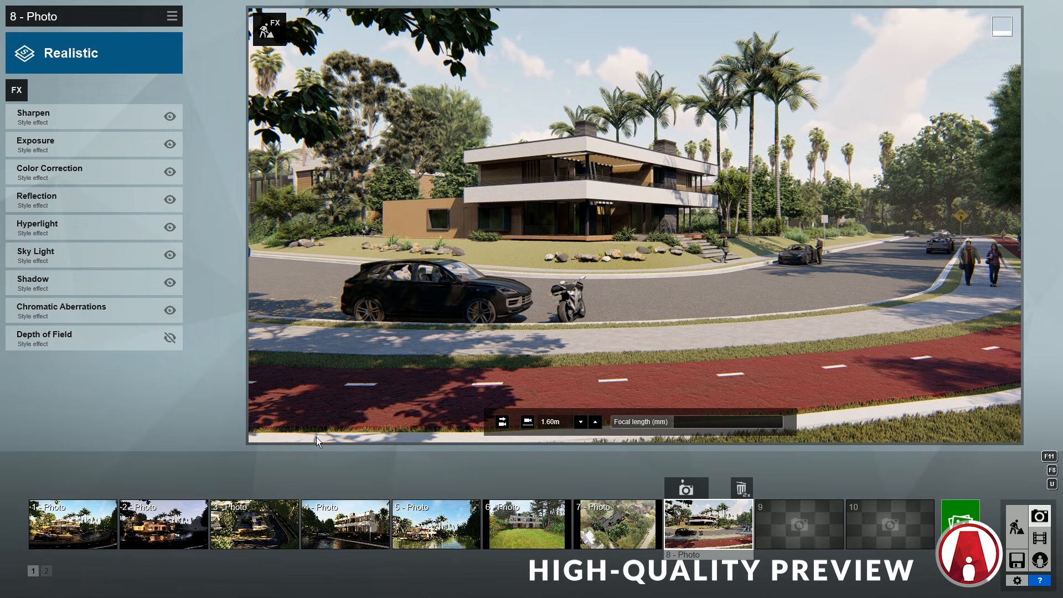
Step: Toggle the high quality preview off and back on in the settings, and return to the photo
left_click(1017, 581)
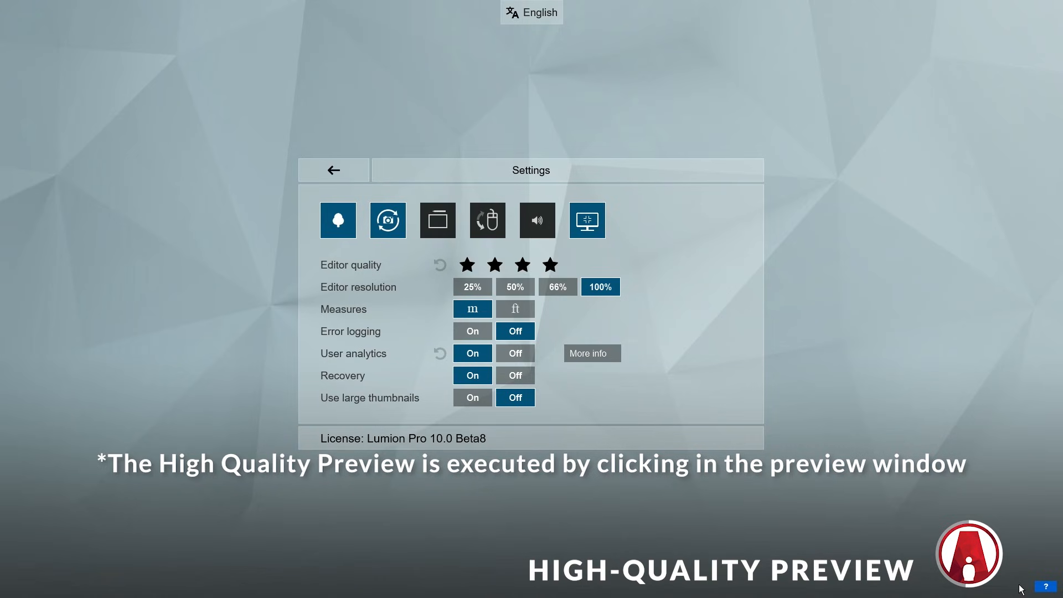
left_click(391, 223)
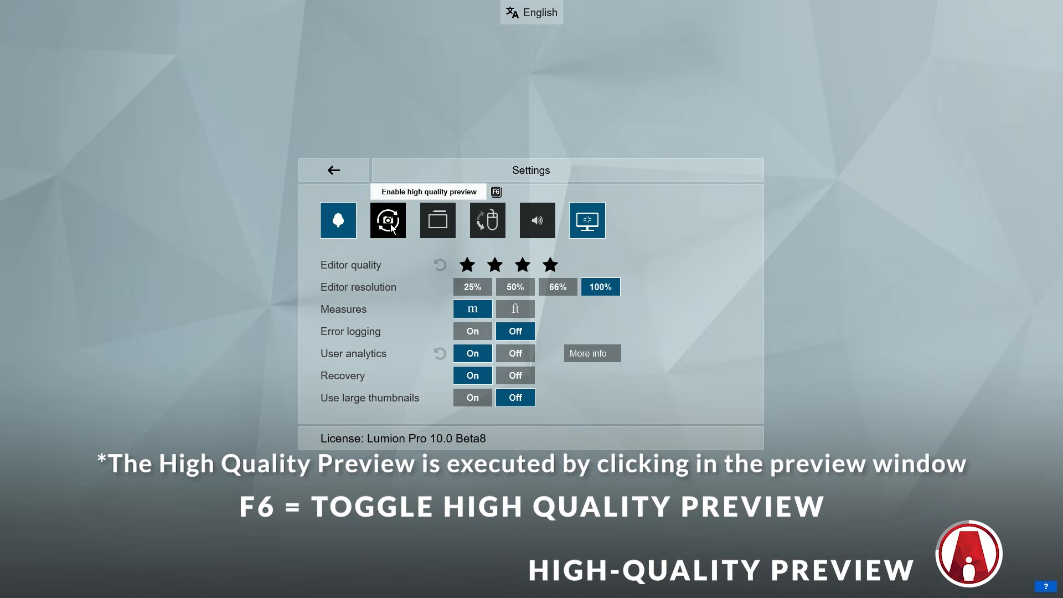
left_click(390, 224)
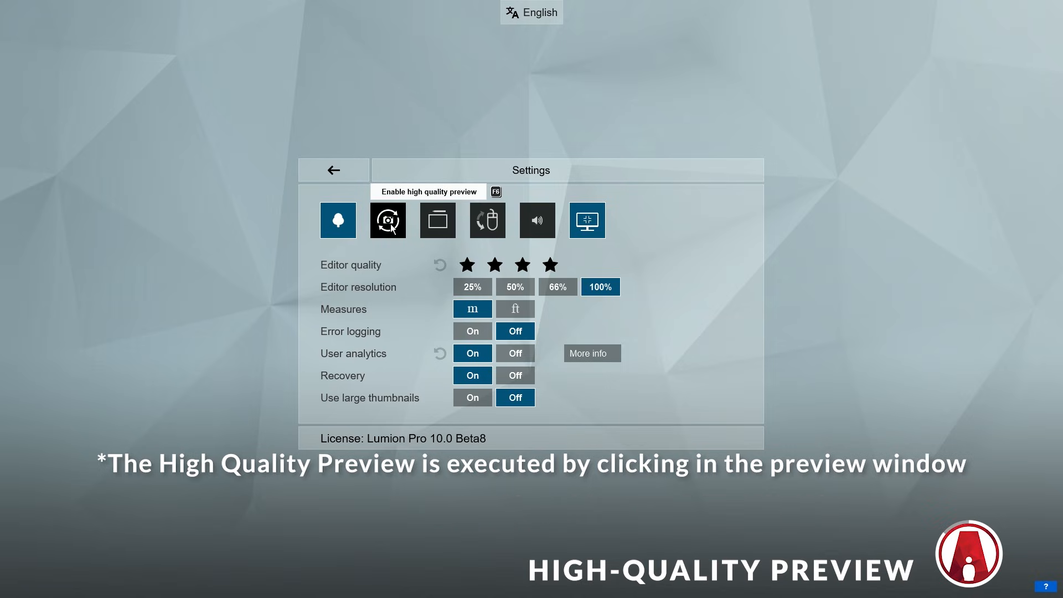
left_click(347, 171)
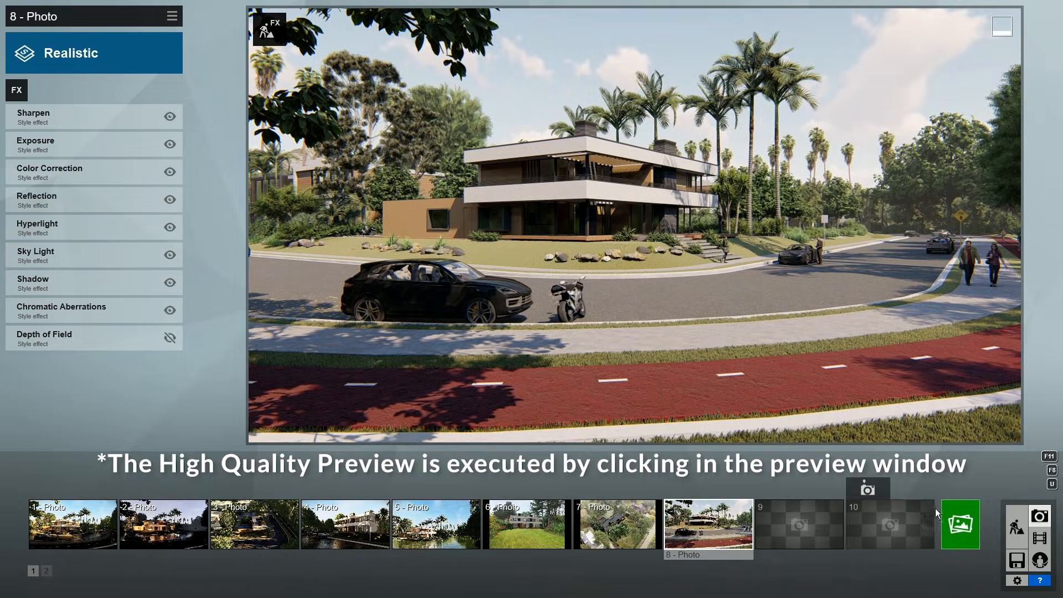
Step: Render the Realistic-styled shot at Print size, 3840x2160, and close the finished render
left_click(965, 530)
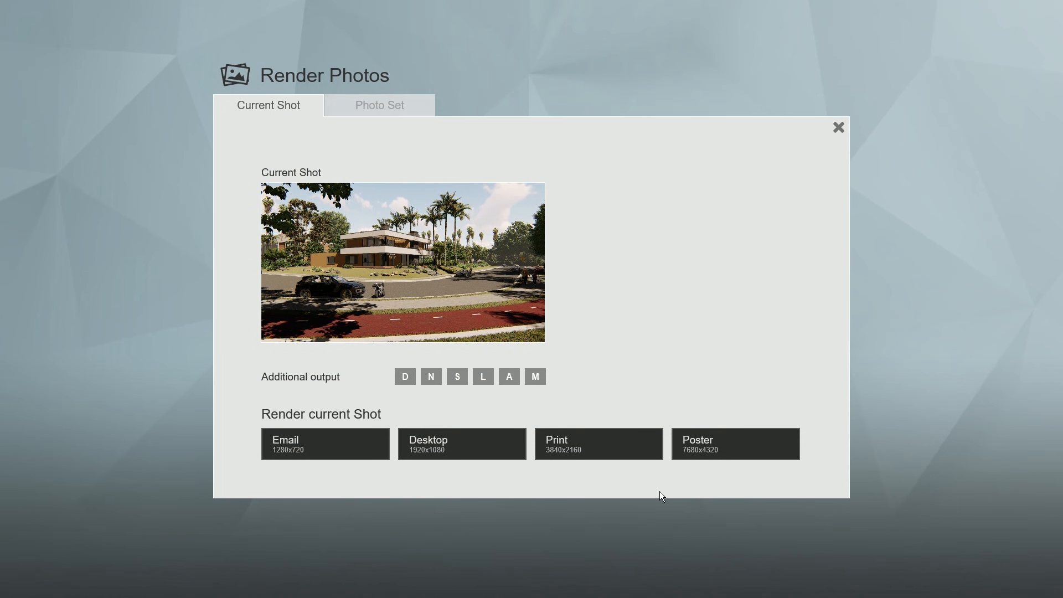
left_click(599, 443)
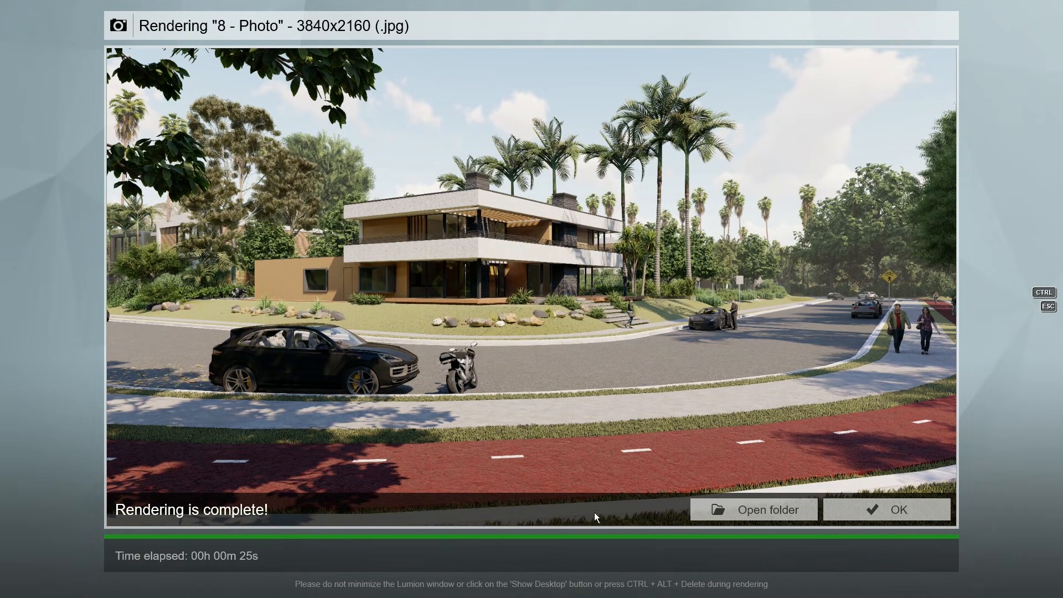
left_click(887, 509)
Step: Toggle Color Correction off and on, try a higher temperature and brightness in it, and reset it to the style's settings
left_click(169, 172)
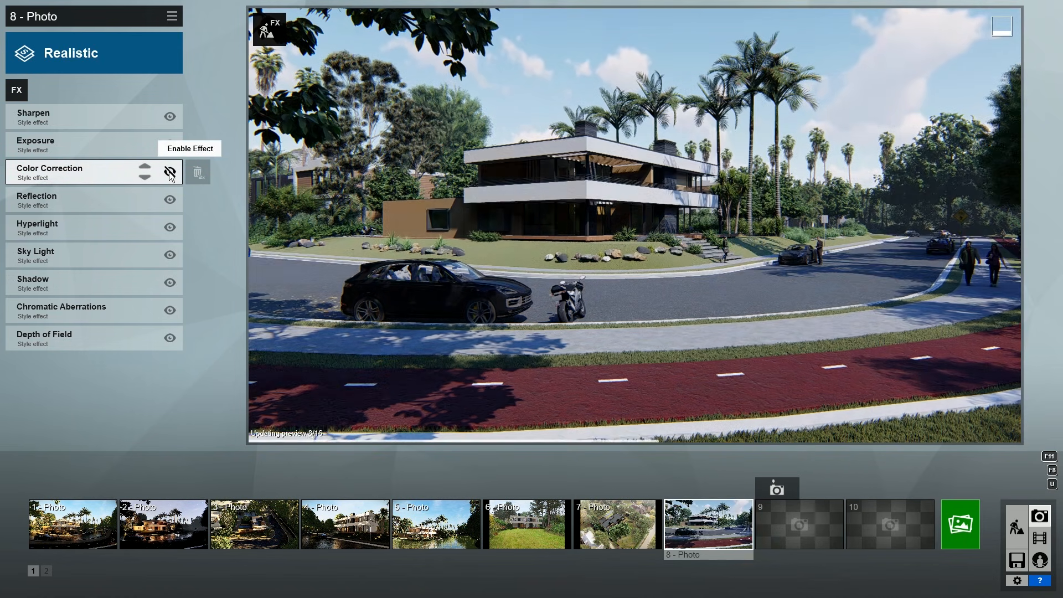
left_click(170, 172)
left_click(111, 172)
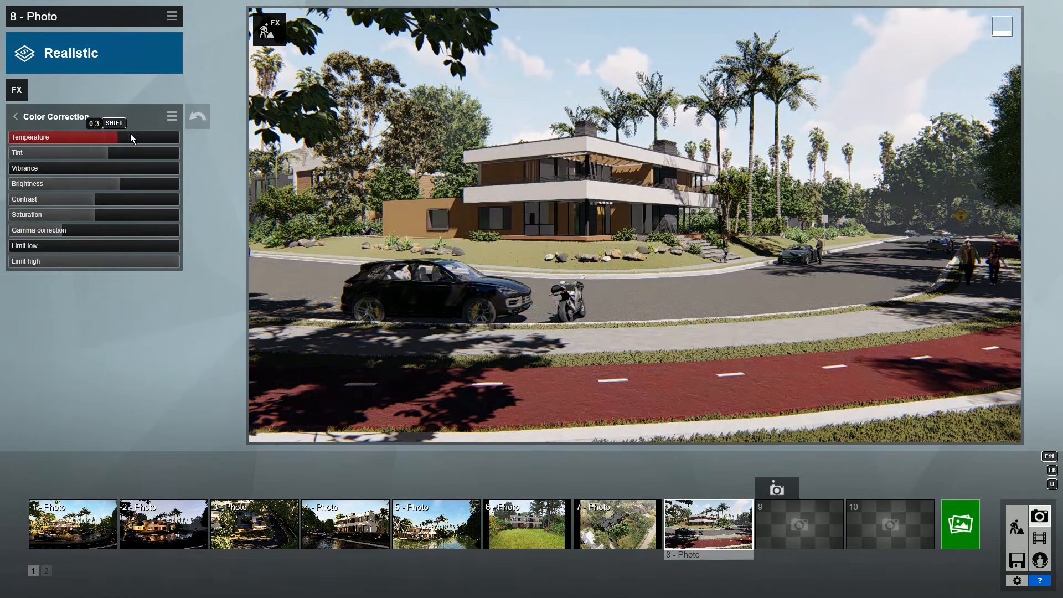
left_click_drag(131, 135, 146, 136)
left_click_drag(95, 185, 150, 184)
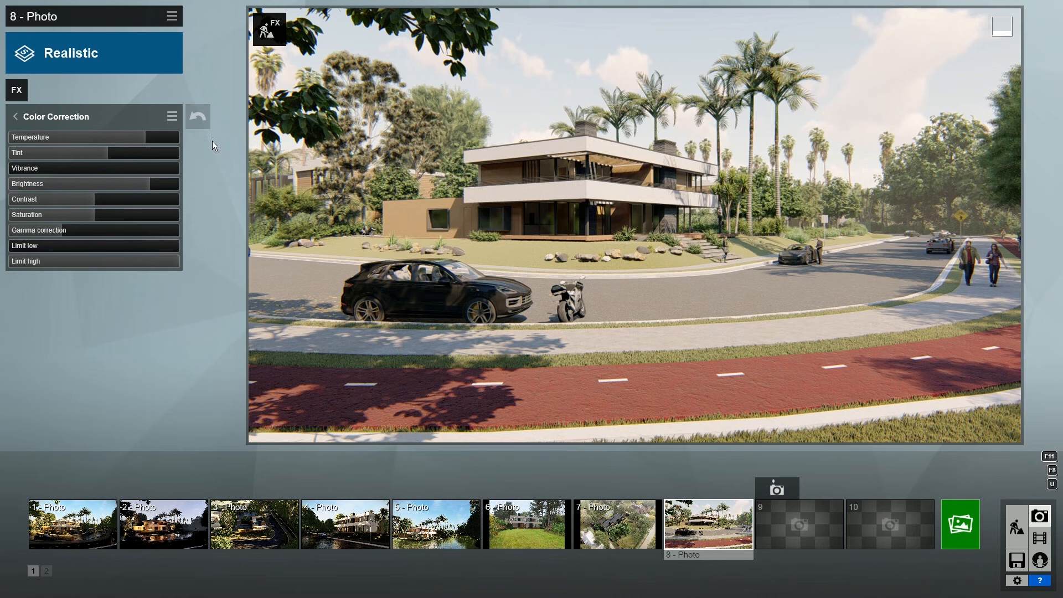
left_click(198, 117)
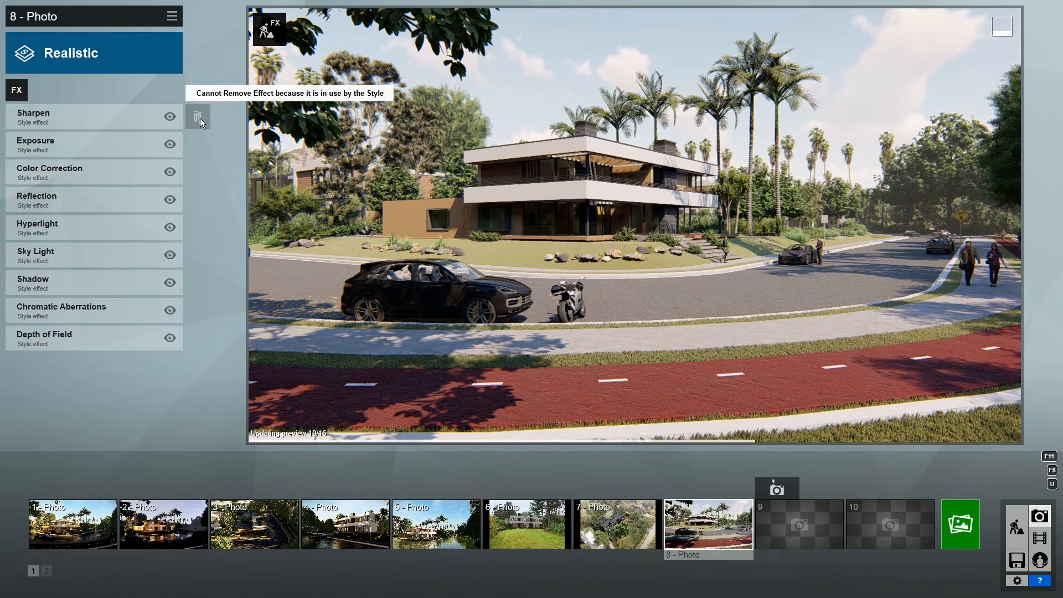
Step: Examine the photo effects available in each category, from Sun and Weather through Artistic 2 and Advanced
left_click(16, 93)
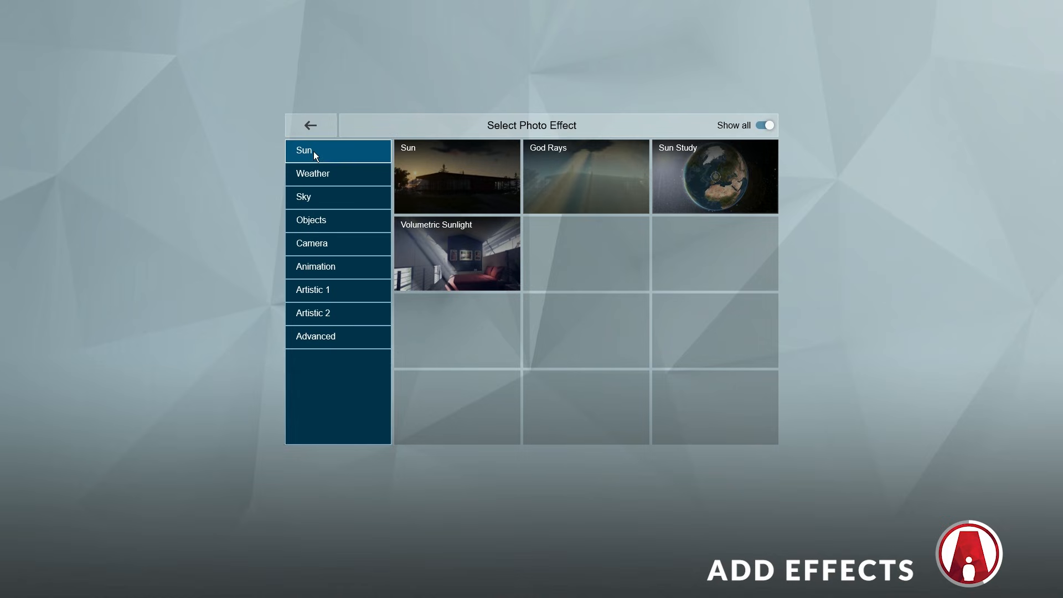
left_click(348, 175)
left_click(349, 196)
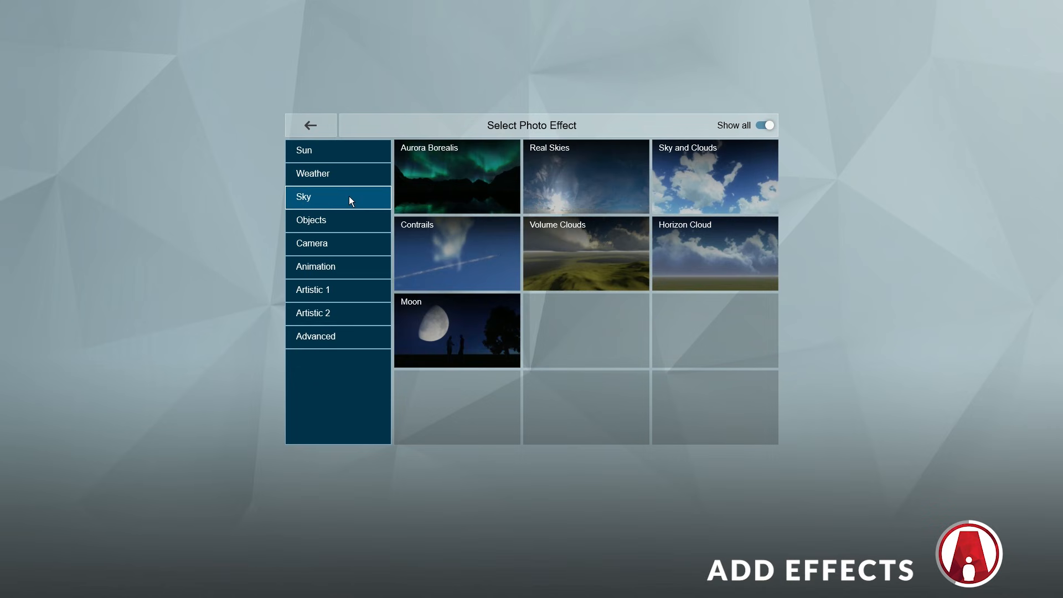
left_click(352, 217)
left_click(350, 242)
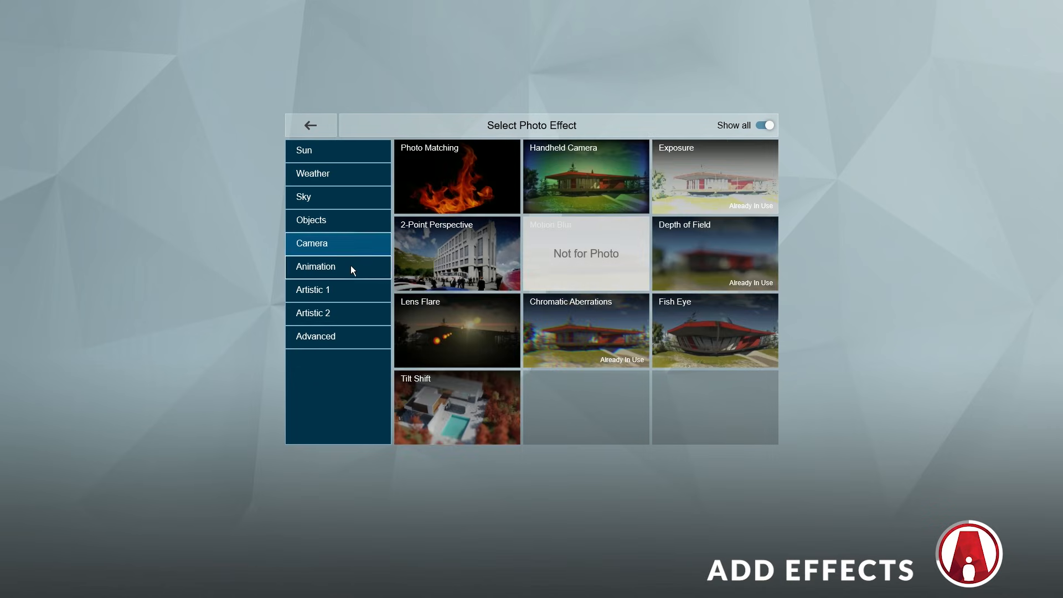
left_click(351, 267)
left_click(350, 290)
left_click(352, 313)
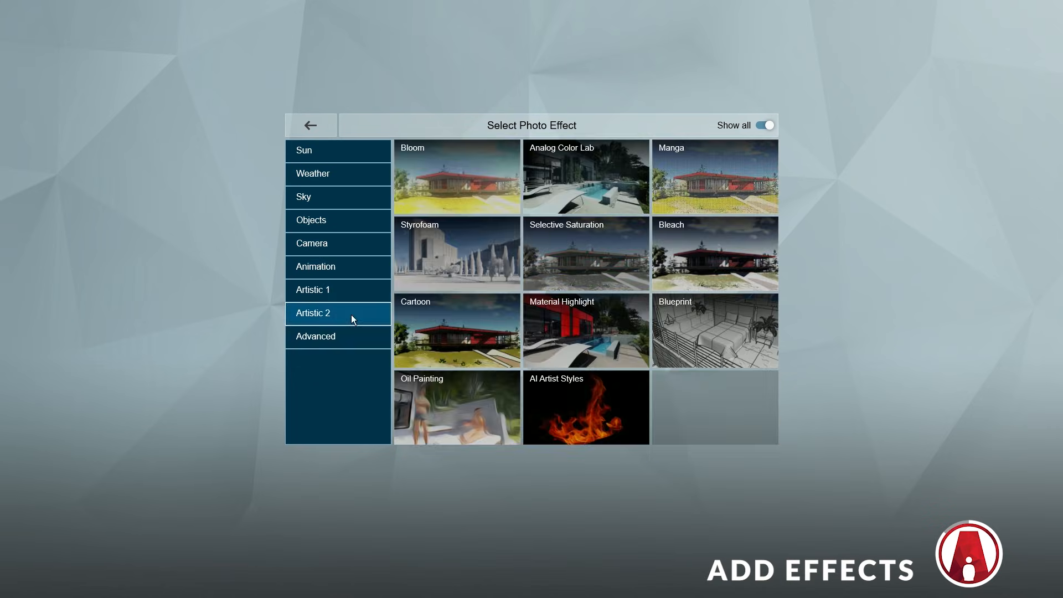
left_click(353, 336)
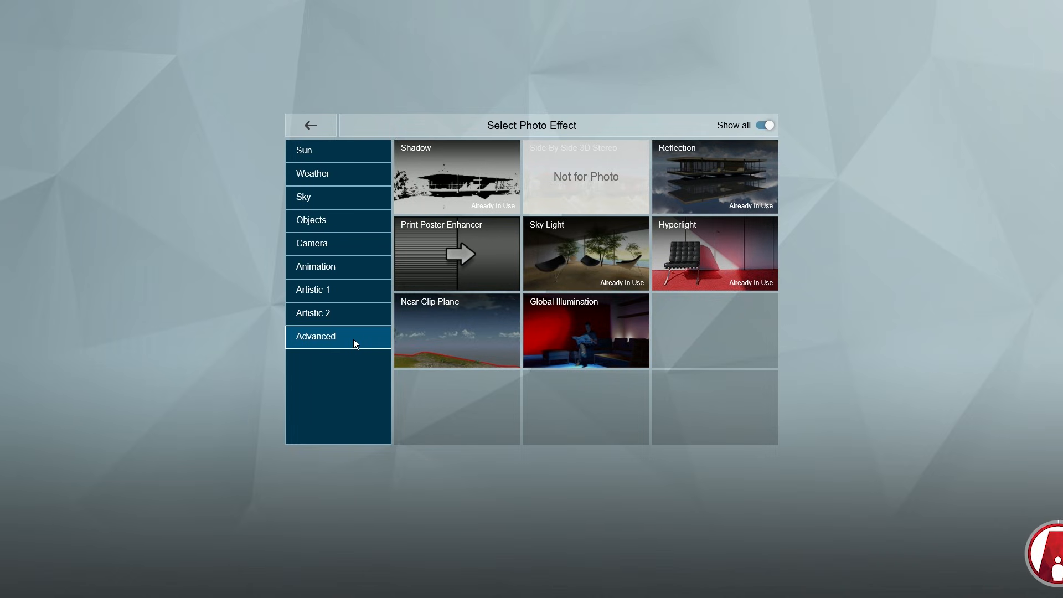
Step: Add the Real Skies effect to the photo, change its sky heading and lower its brightness to about 0.9
left_click(350, 196)
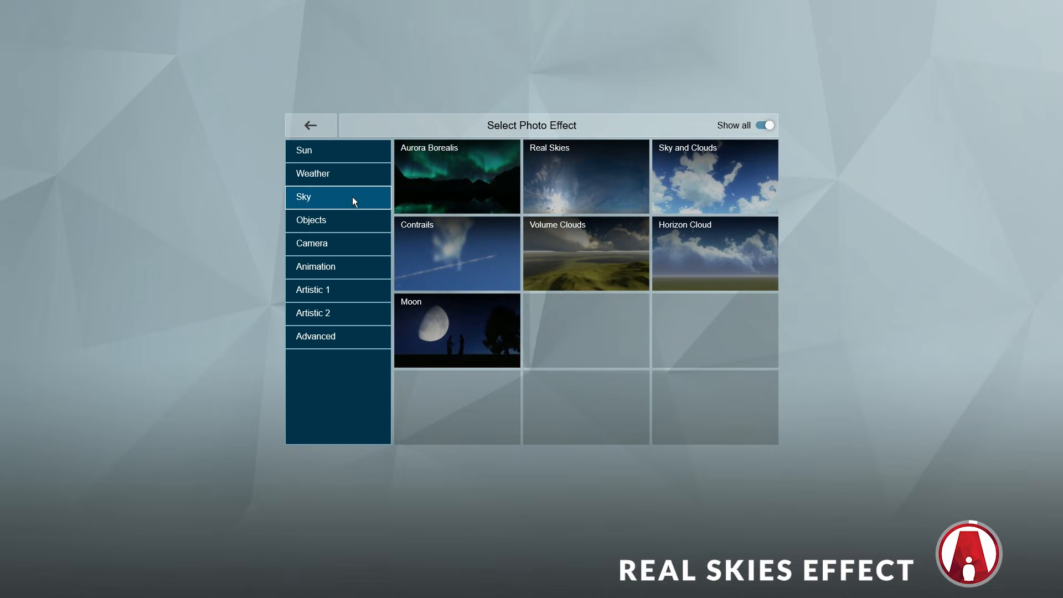
left_click(616, 188)
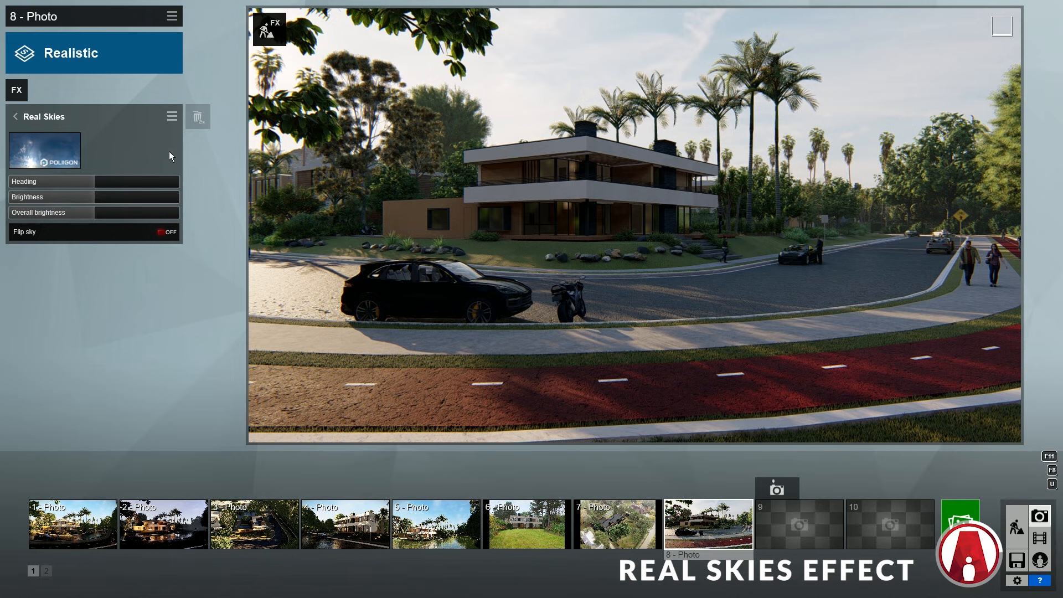
left_click_drag(97, 184, 93, 211)
left_click_drag(95, 199, 90, 199)
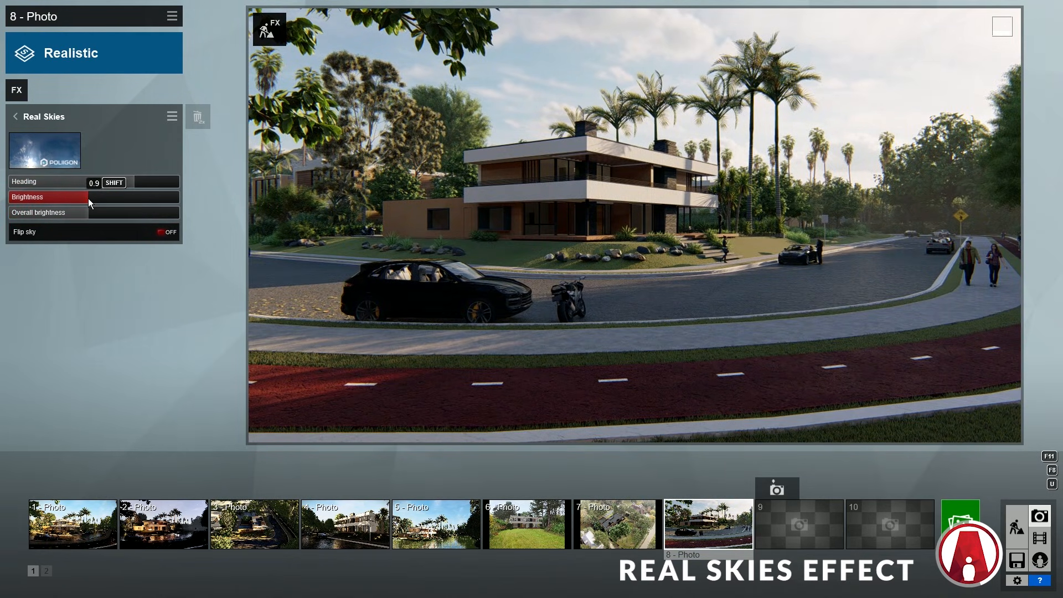
Step: Browse the Real Skies categories and choose the Cloudy sky with a high sun and small scattered clouds near the horizon
left_click(66, 152)
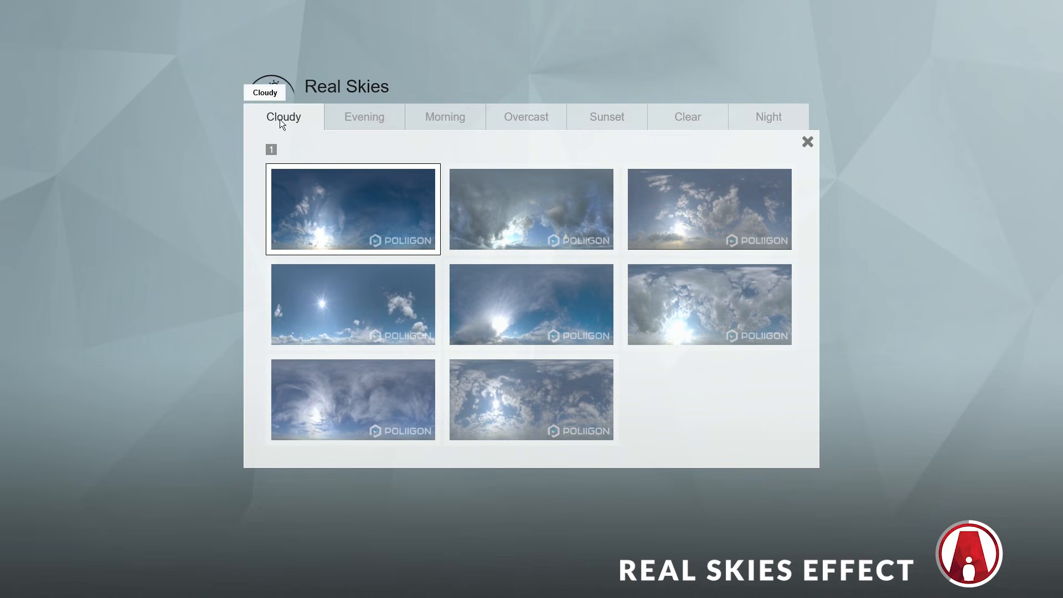
left_click(367, 117)
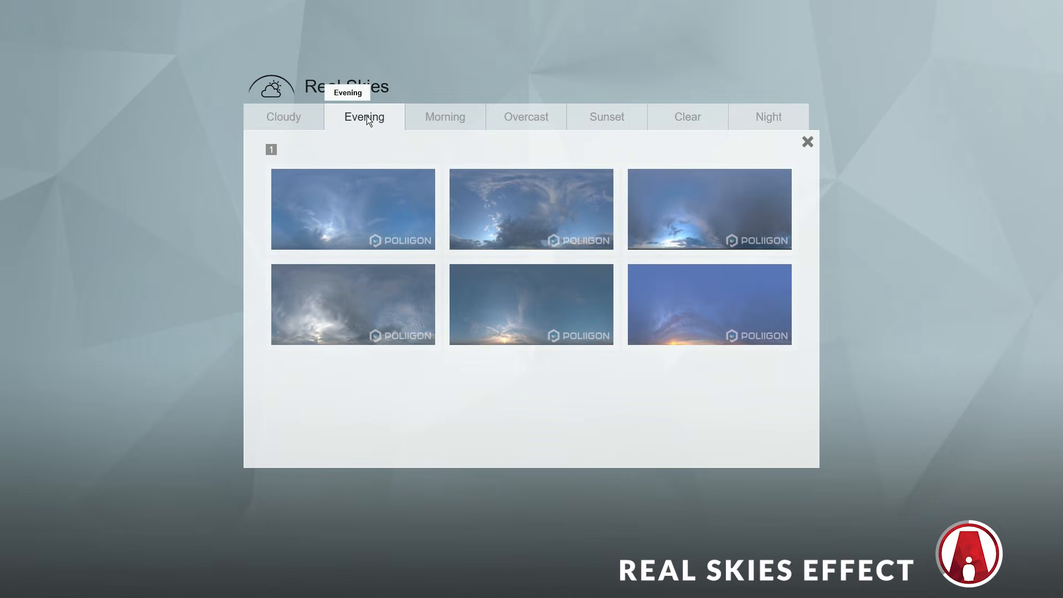
left_click(459, 121)
left_click(526, 125)
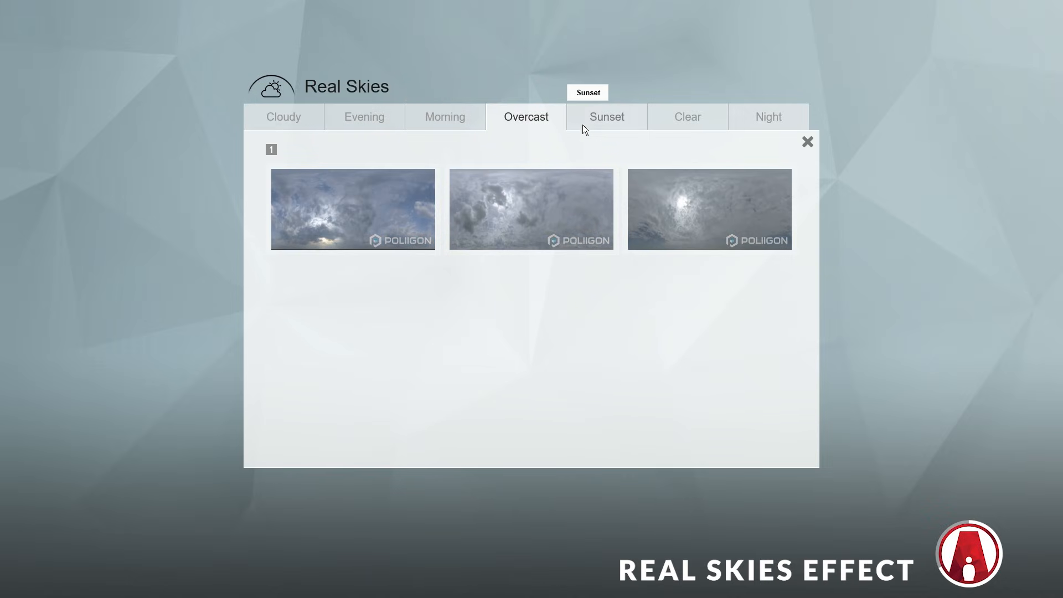
left_click(630, 121)
left_click(696, 118)
left_click(775, 122)
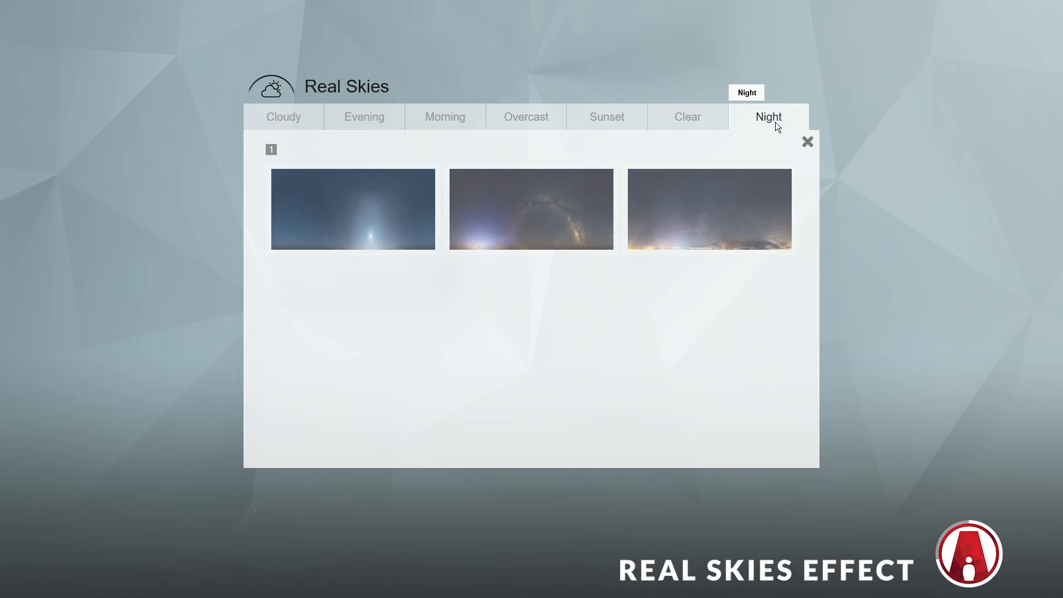
left_click(300, 117)
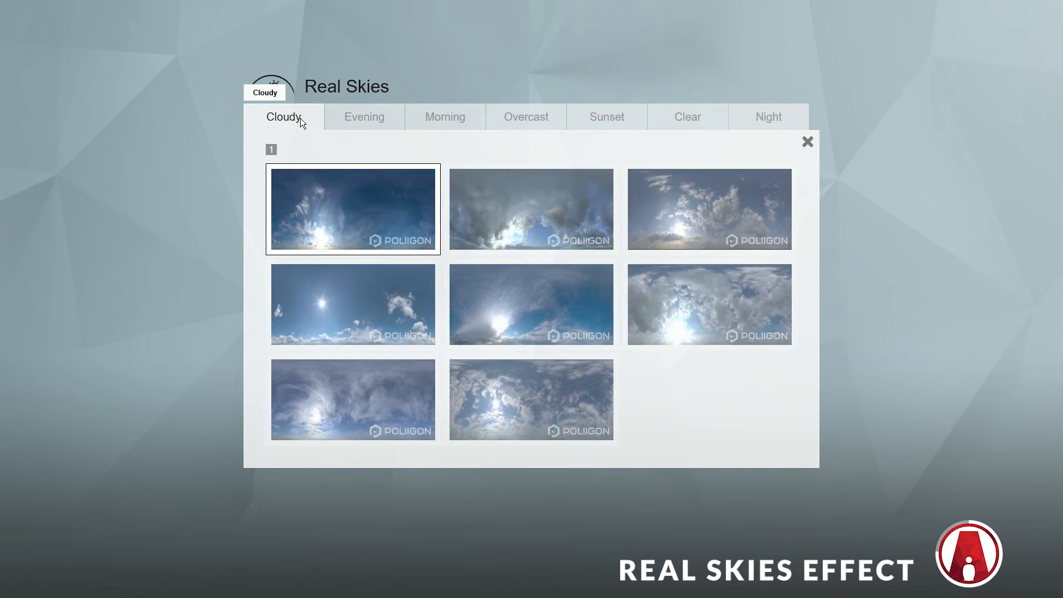
left_click(387, 308)
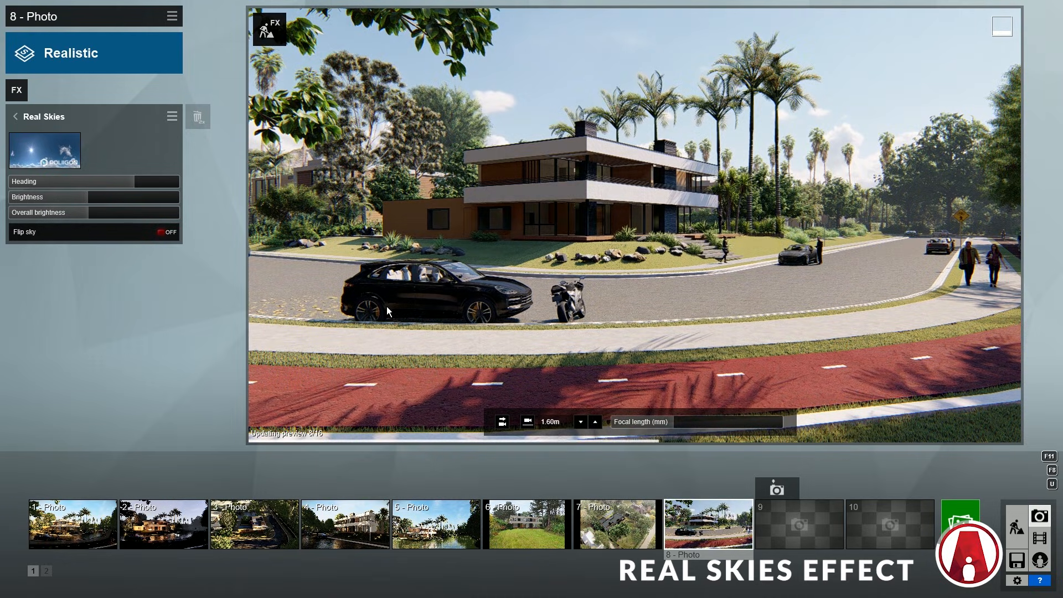
Step: Turn the sky heading down to near its minimum so sunlight falls on the house, and raise brightness and overall brightness to mid-range
left_click_drag(134, 181, 23, 182)
mouse_move(89, 197)
left_mouse_down()
mouse_move(152, 201)
mouse_move(97, 202)
left_mouse_up()
mouse_move(111, 214)
left_mouse_down()
mouse_move(218, 221)
mouse_move(95, 218)
left_mouse_up()
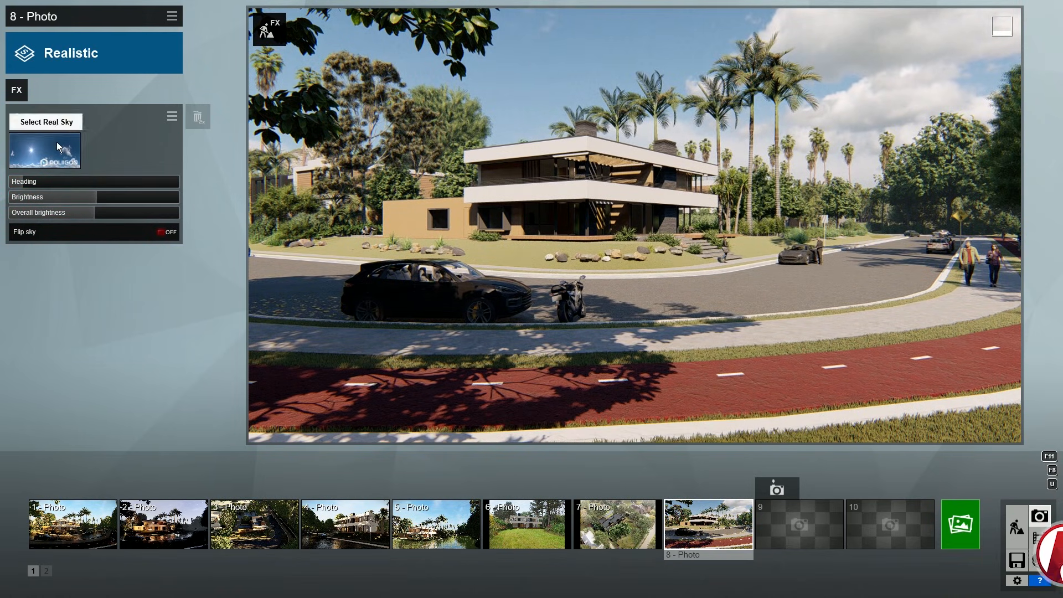
Step: Add the Sun effect and match its sun to the one in the real sky, adjusting the heading and setting the height to about 47.3°
left_click(17, 90)
left_click(345, 153)
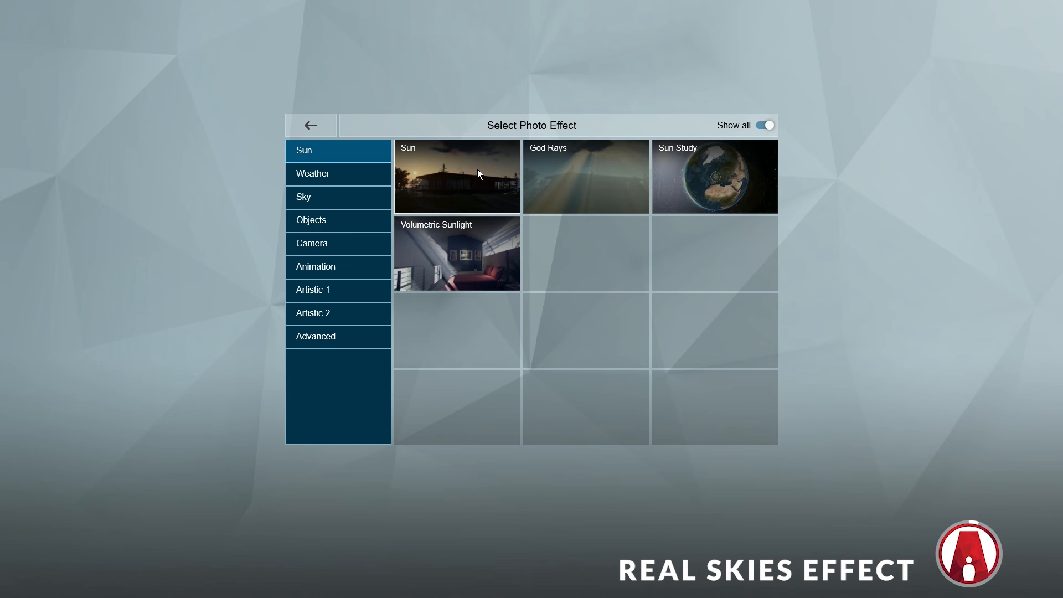
left_click(478, 169)
right_click_drag(485, 178, 720, 122)
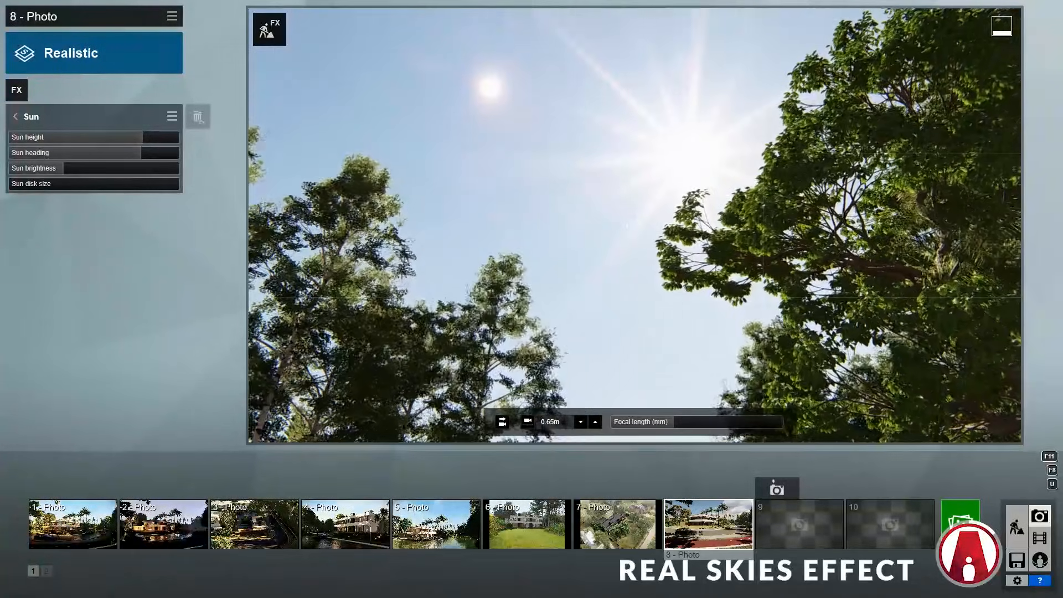
left_click_drag(143, 136, 149, 152)
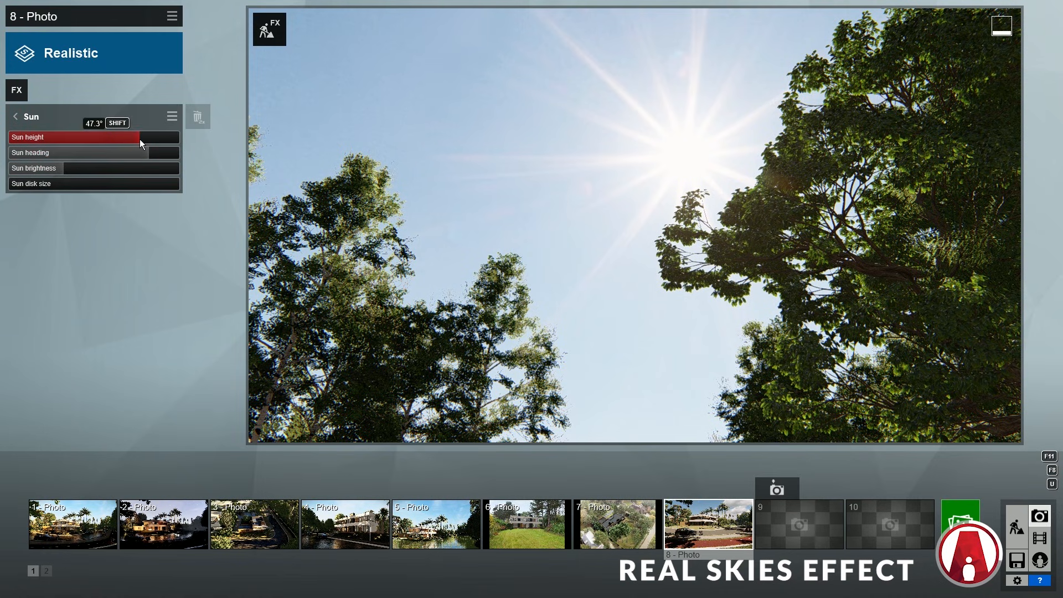
left_click_drag(139, 138, 144, 138, "shift")
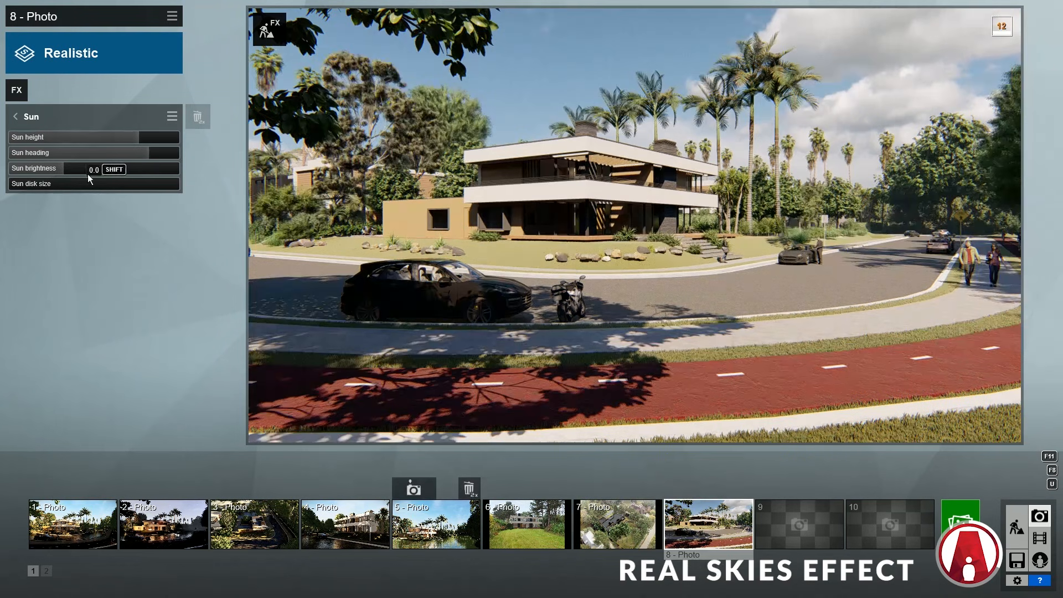
Step: Compare the photo's lighting with the Sun effect disabled and enabled, leaving the effect on
left_click(15, 116)
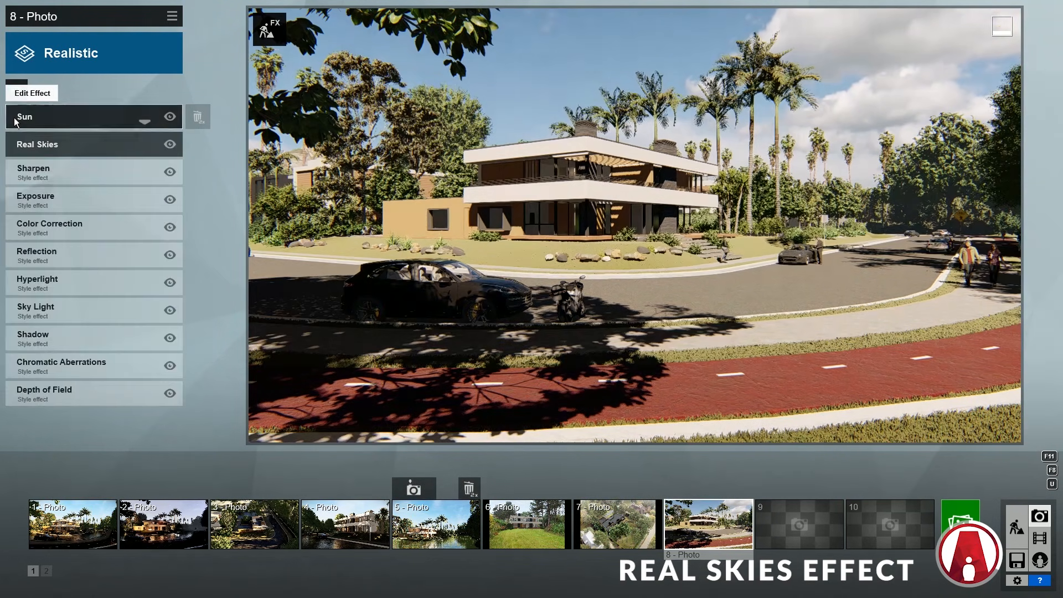
left_click(170, 118)
left_click(170, 117)
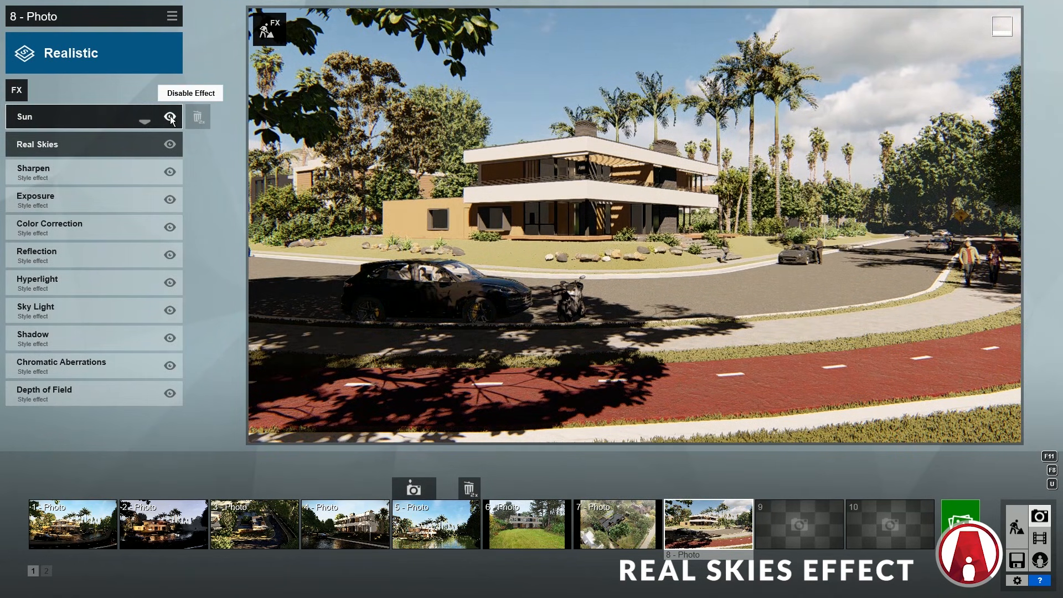
left_click(170, 118)
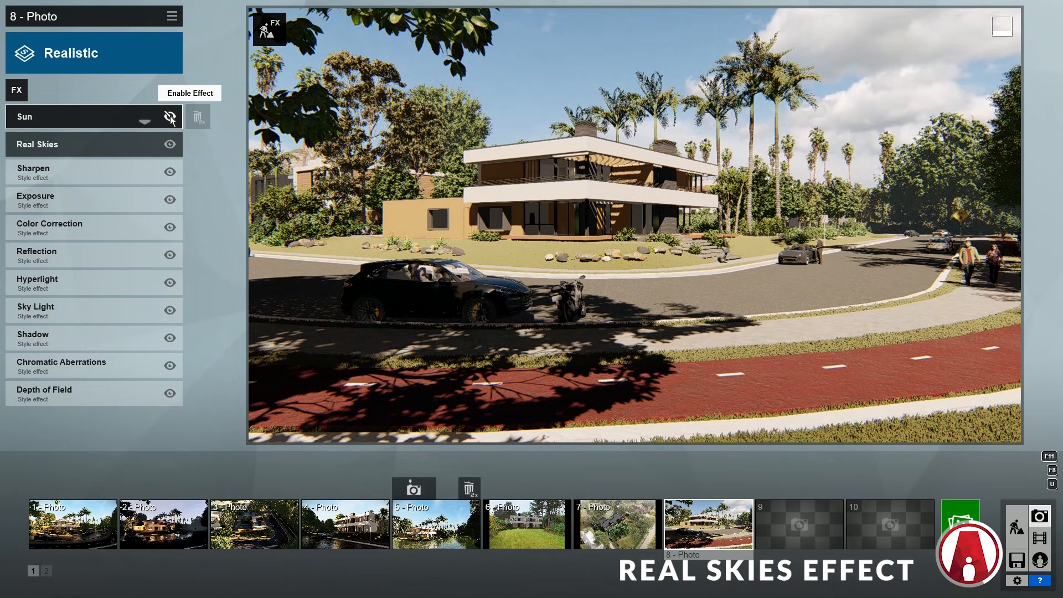
left_click(170, 118)
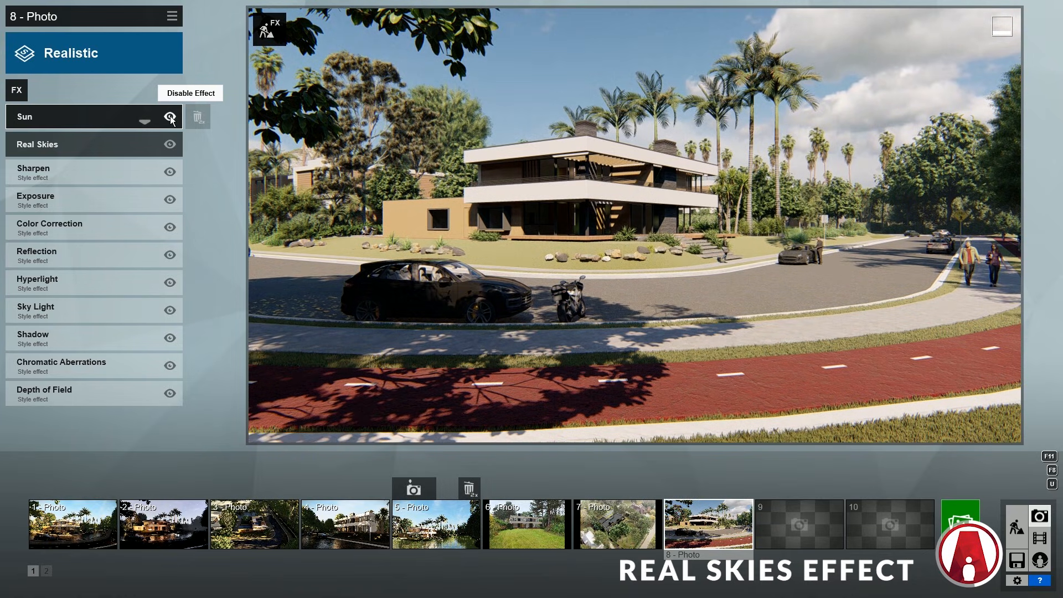
Step: Lower the Sun effect's sun brightness to near its minimum
left_click(57, 118)
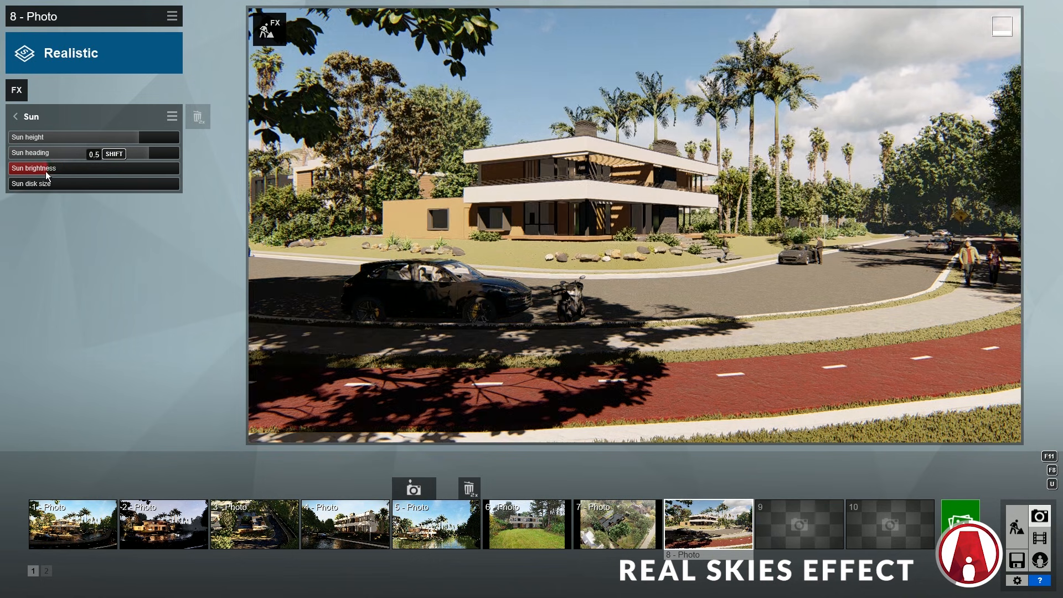
left_click_drag(45, 171, 7, 171)
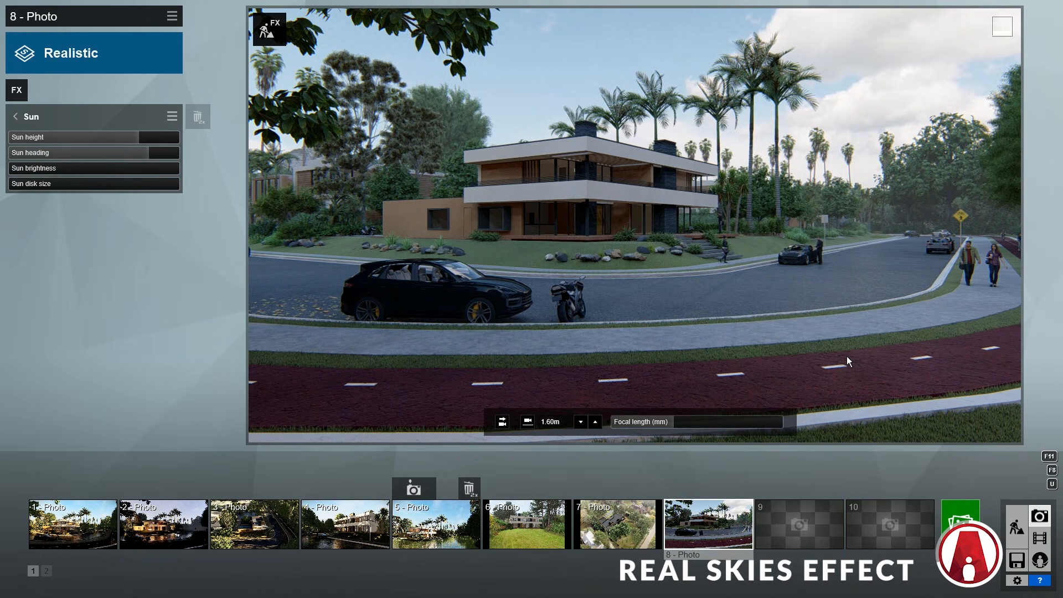
left_click_drag(10, 169, 11, 170)
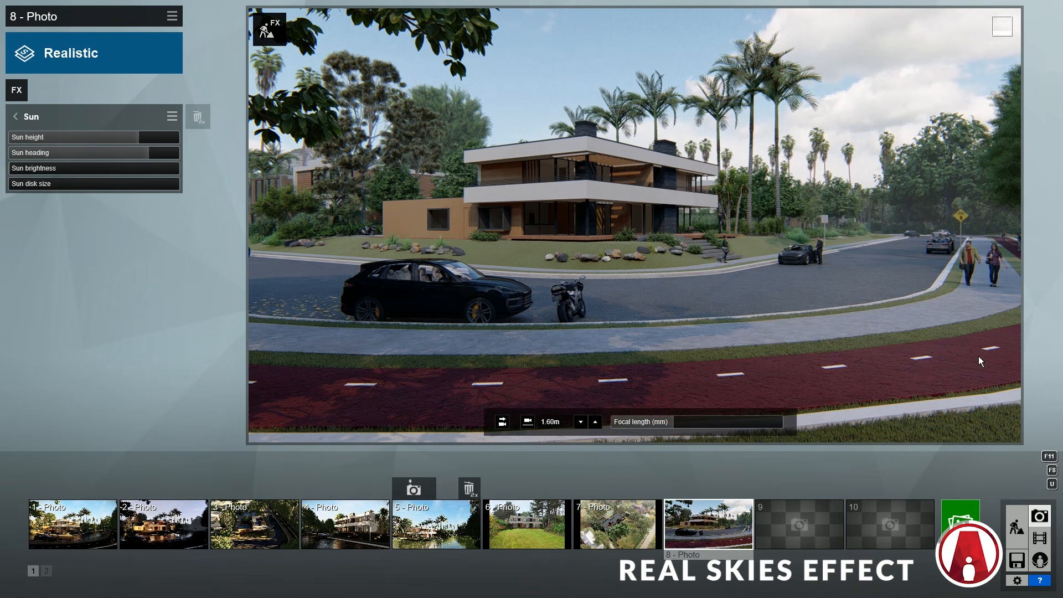
Step: Move the Sun effect below Real Skies in the effect order, and move it back above
left_click(17, 117)
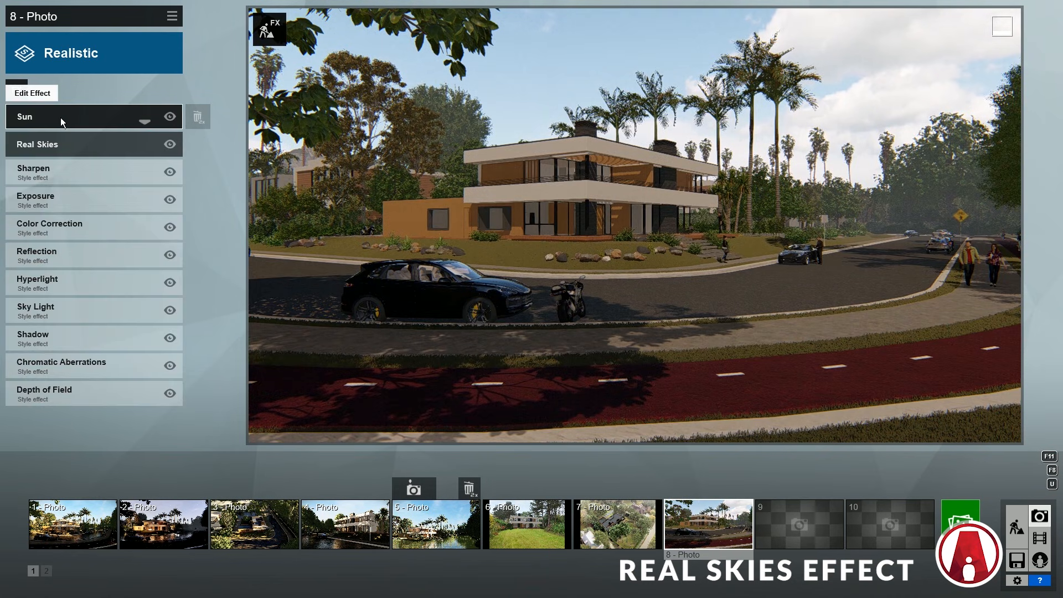
left_click(142, 121)
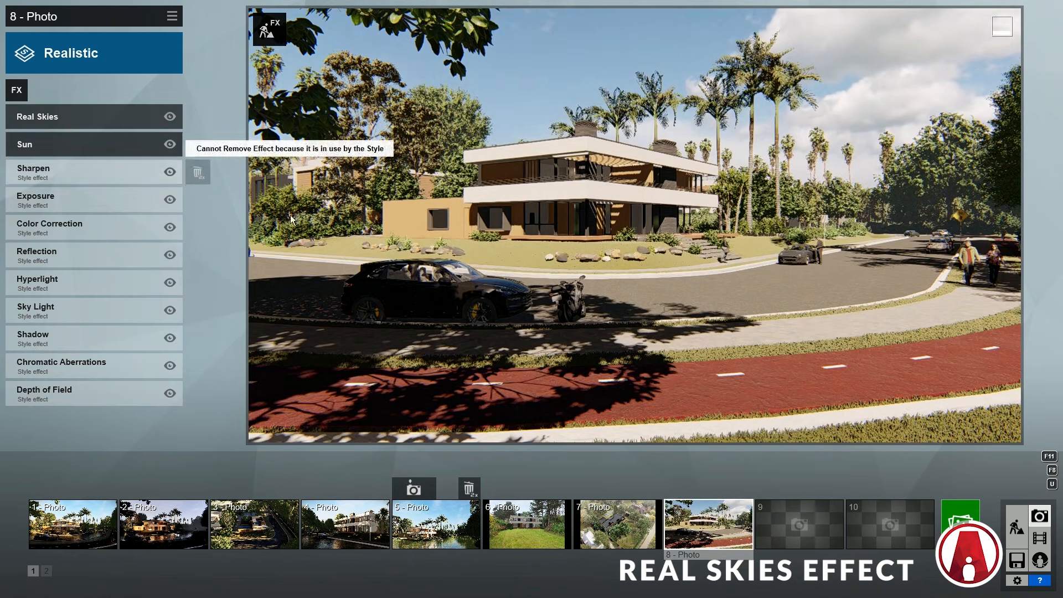
left_click(145, 139)
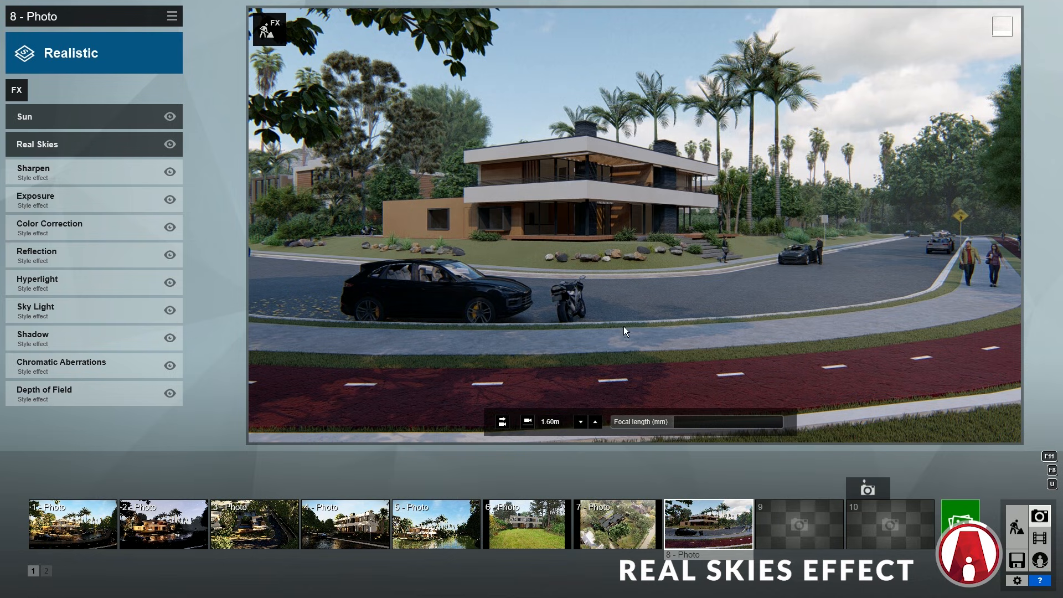
Step: Add three reflection planes on the house's front and side glazing in the Reflection effect, and set its preview quality to High
left_click(88, 254)
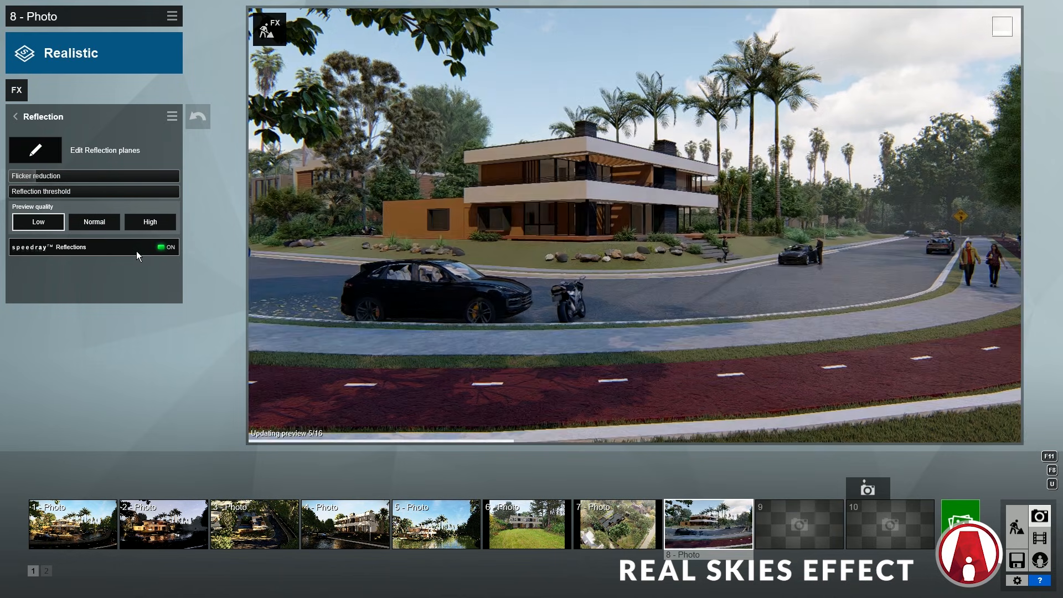
left_click(49, 148)
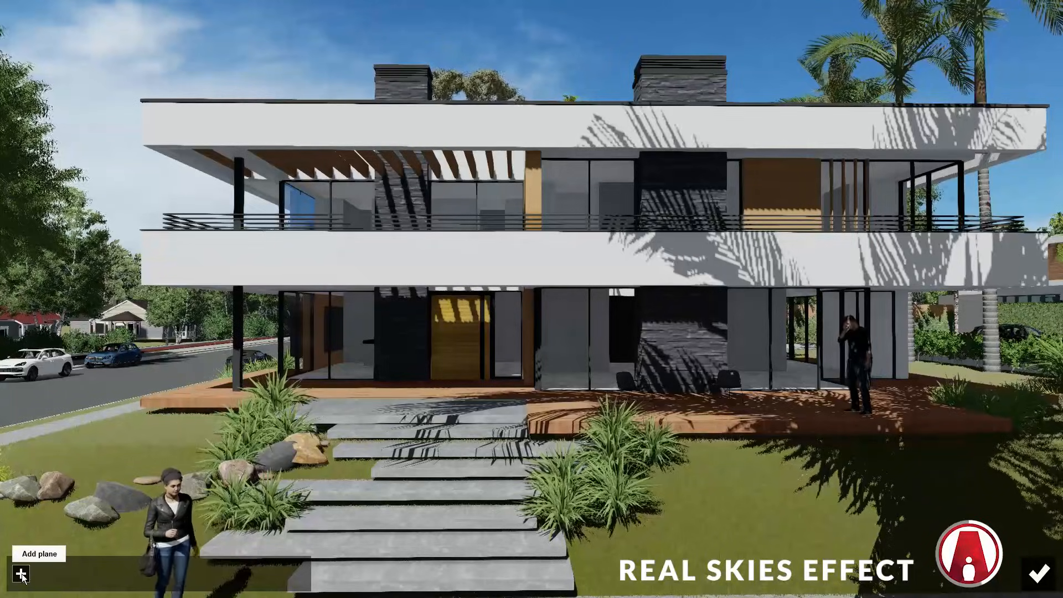
left_click(21, 573)
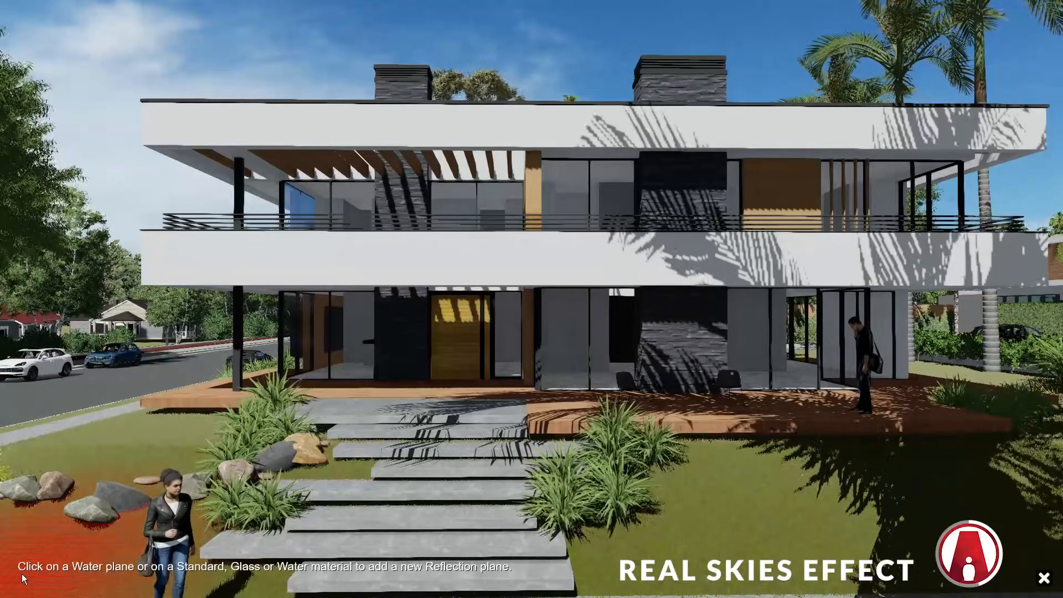
left_click(347, 336)
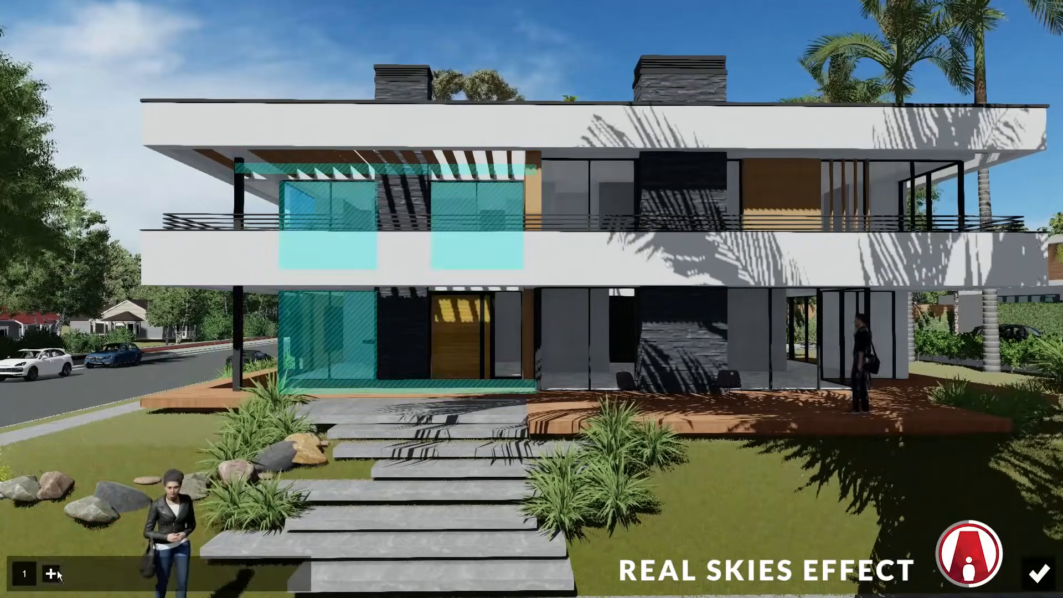
left_click(723, 350)
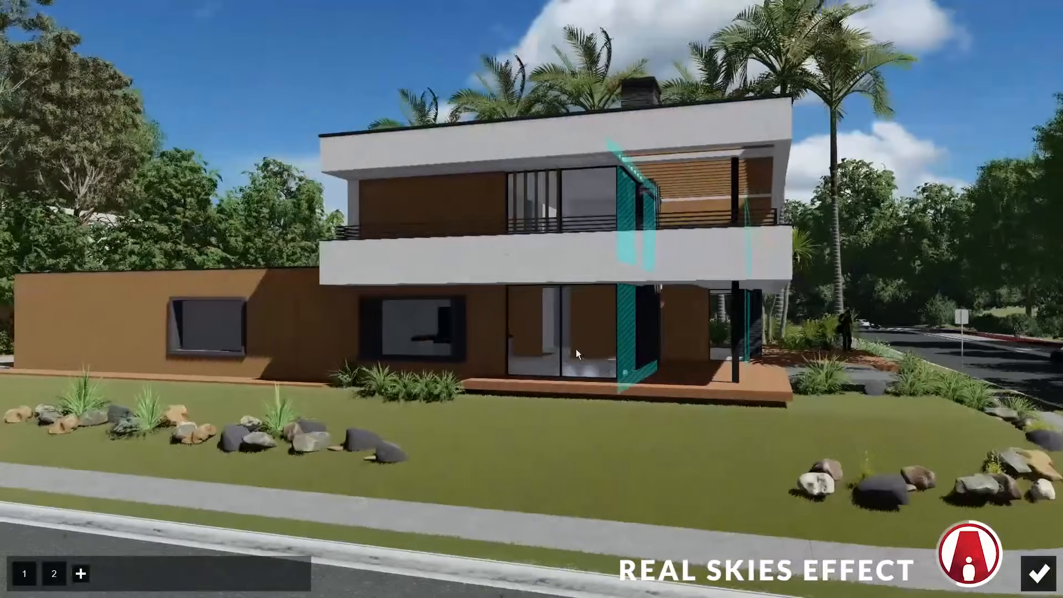
left_click(81, 573)
left_click(577, 332)
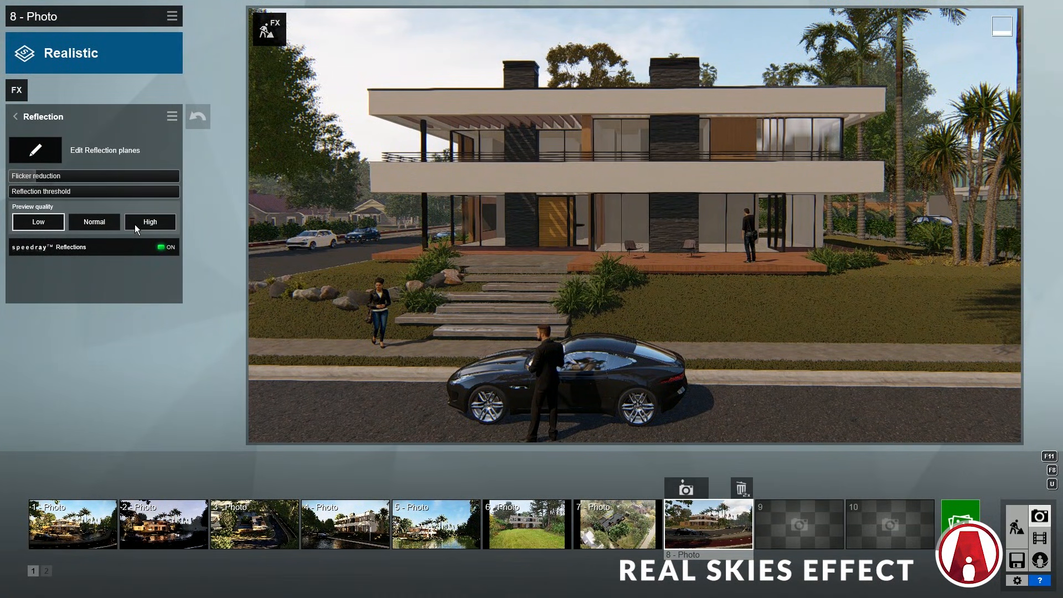
left_click(158, 221)
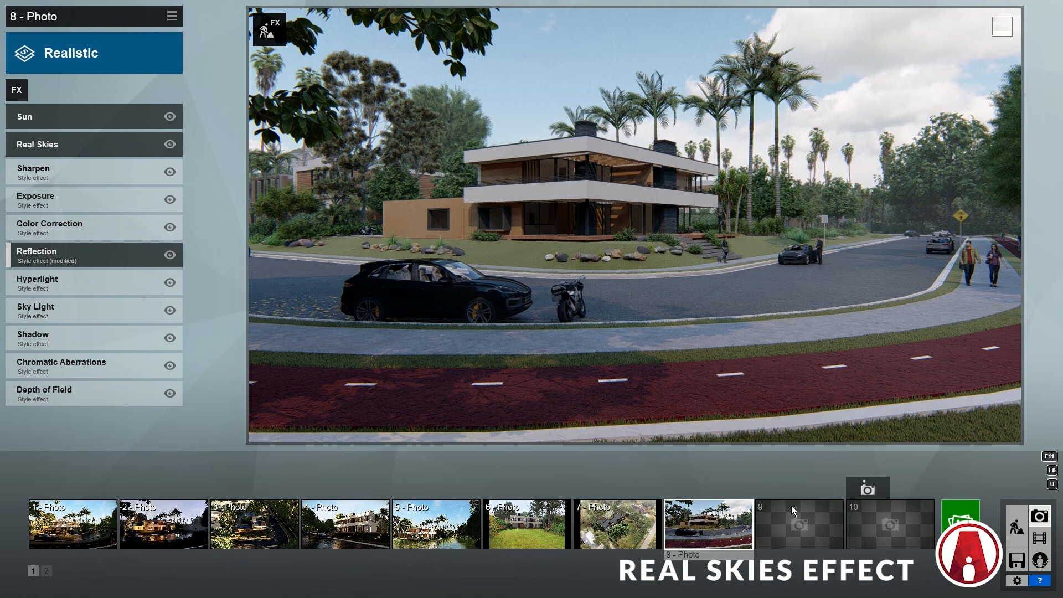
Step: Store the current camera view as photo 9 and copy all of photo 8's effects onto it
mouse_move(792, 513)
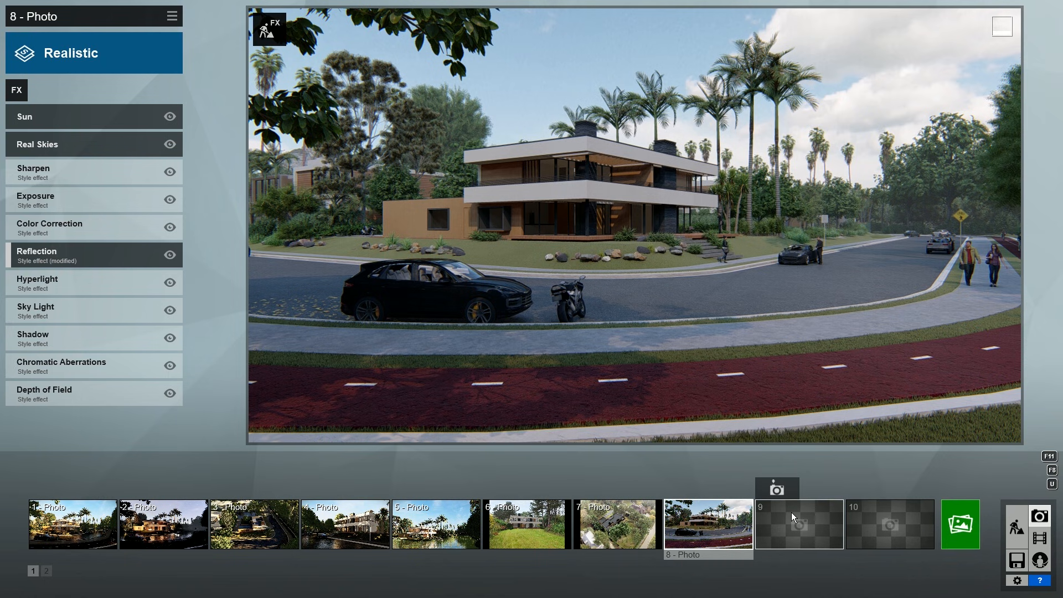
left_click(778, 488)
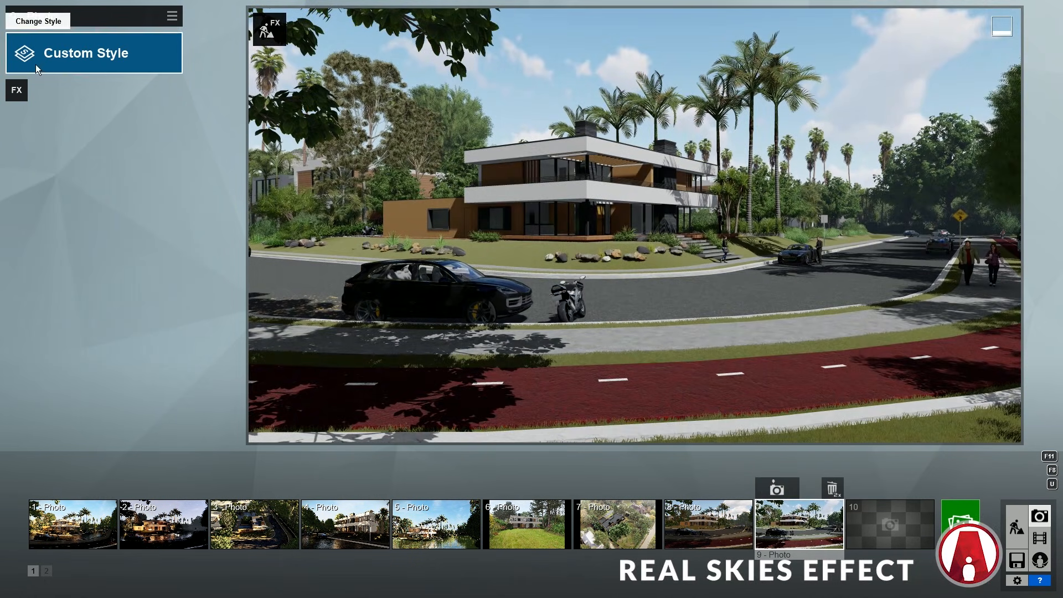
mouse_move(611, 517)
left_click(709, 522)
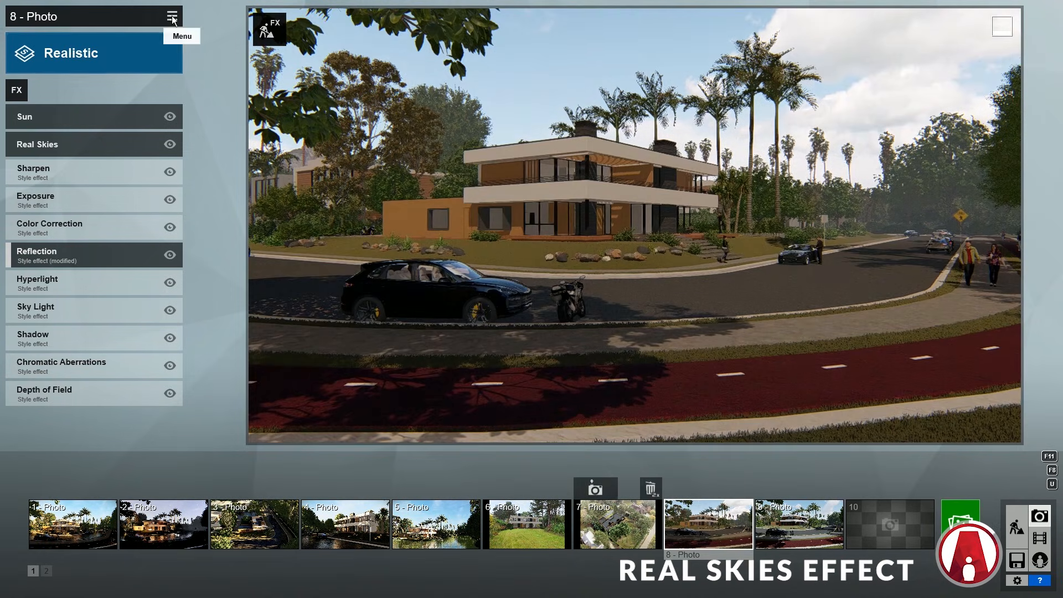
left_click(171, 16)
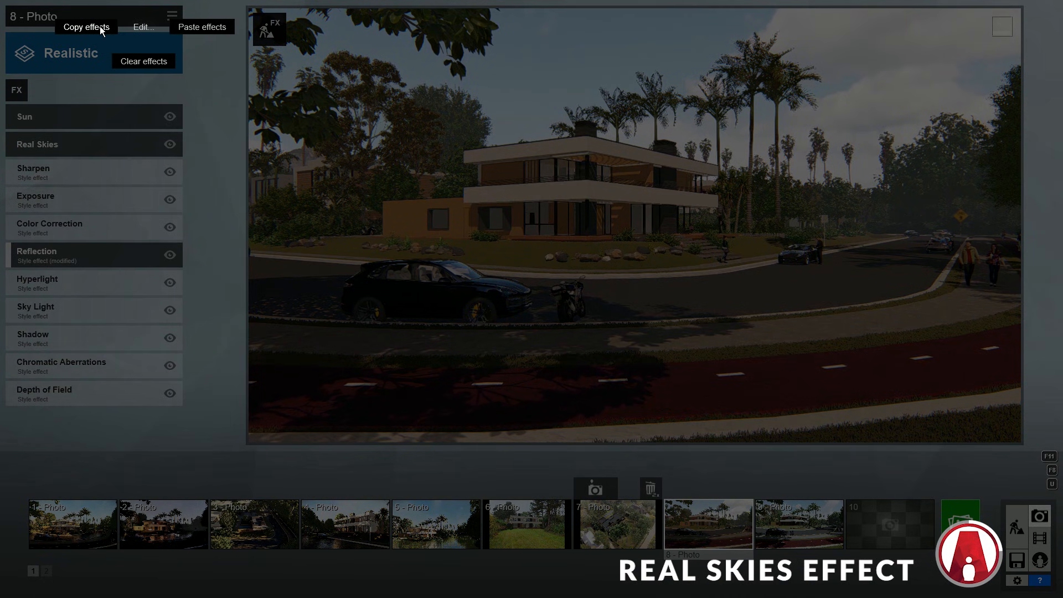
left_click(86, 27)
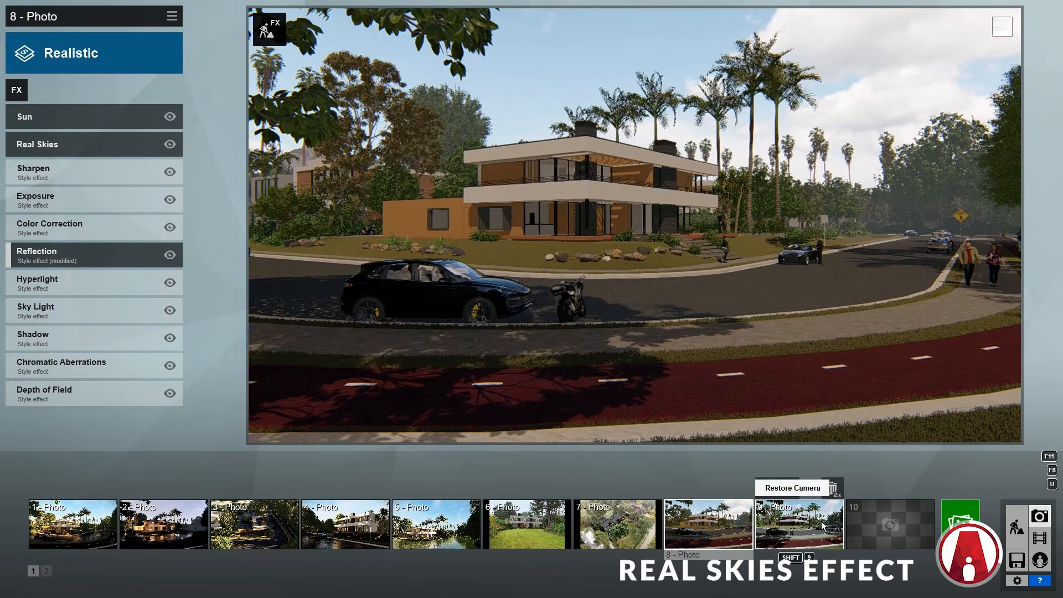
left_click(822, 521)
left_click(168, 17)
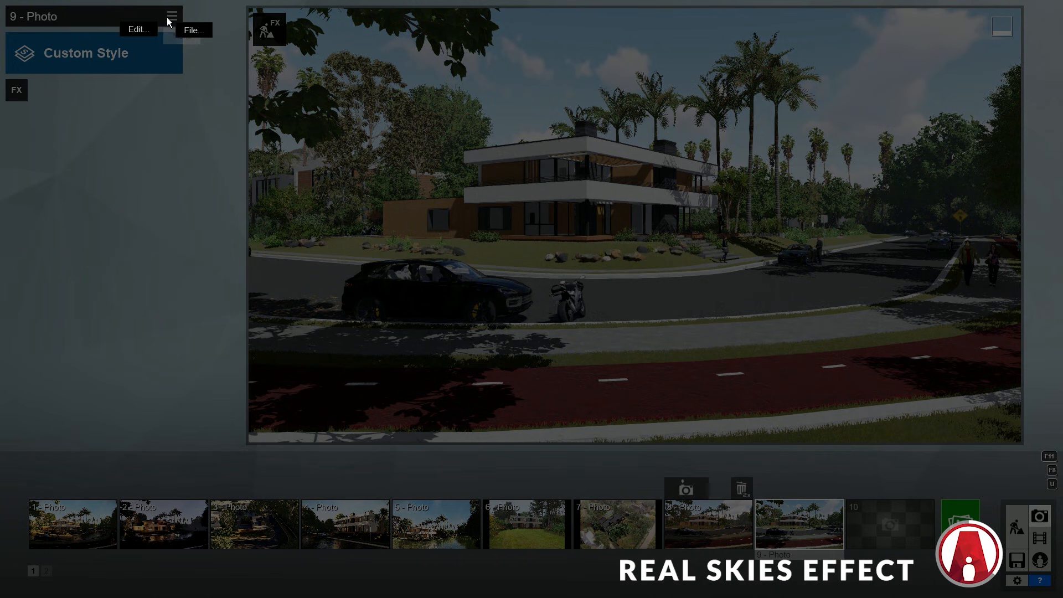
mouse_move(139, 31)
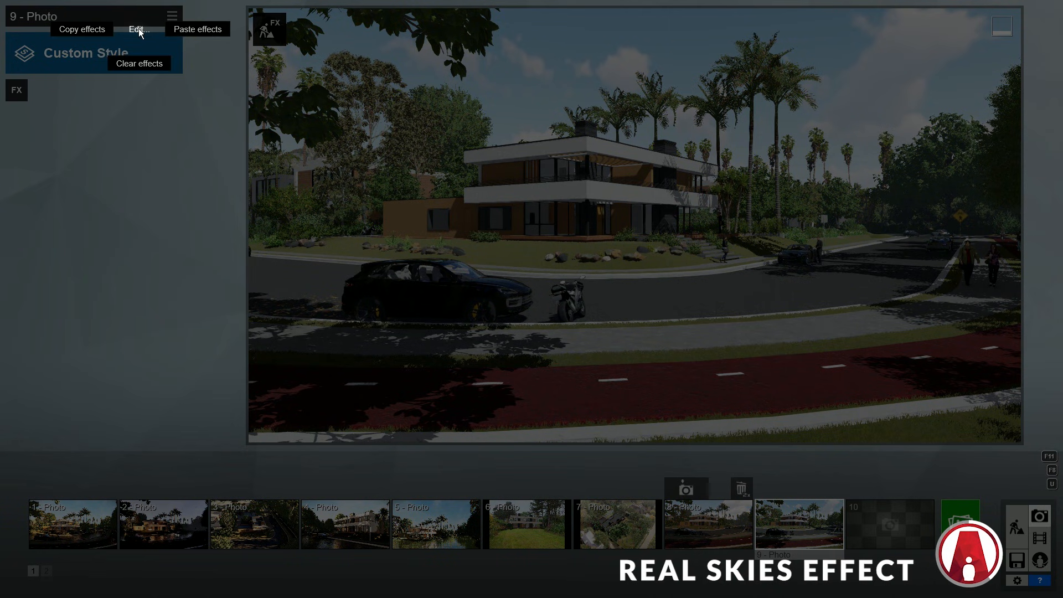
left_click(205, 33)
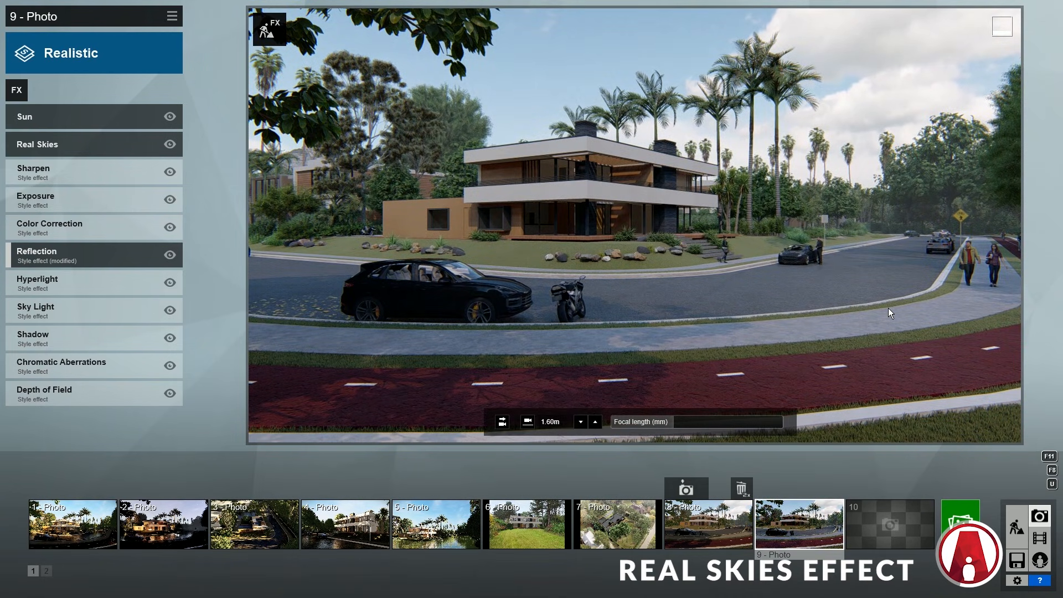
Step: Save photo 9's effects to a file named Styles 1 in the Lumion 10 Styles folder
left_click(172, 22)
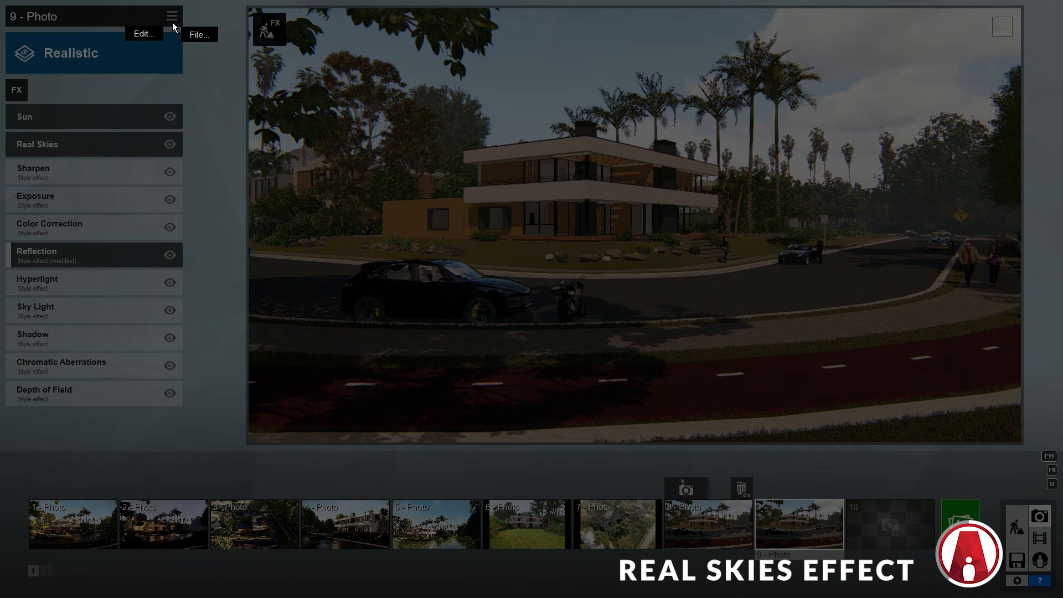
left_click(199, 35)
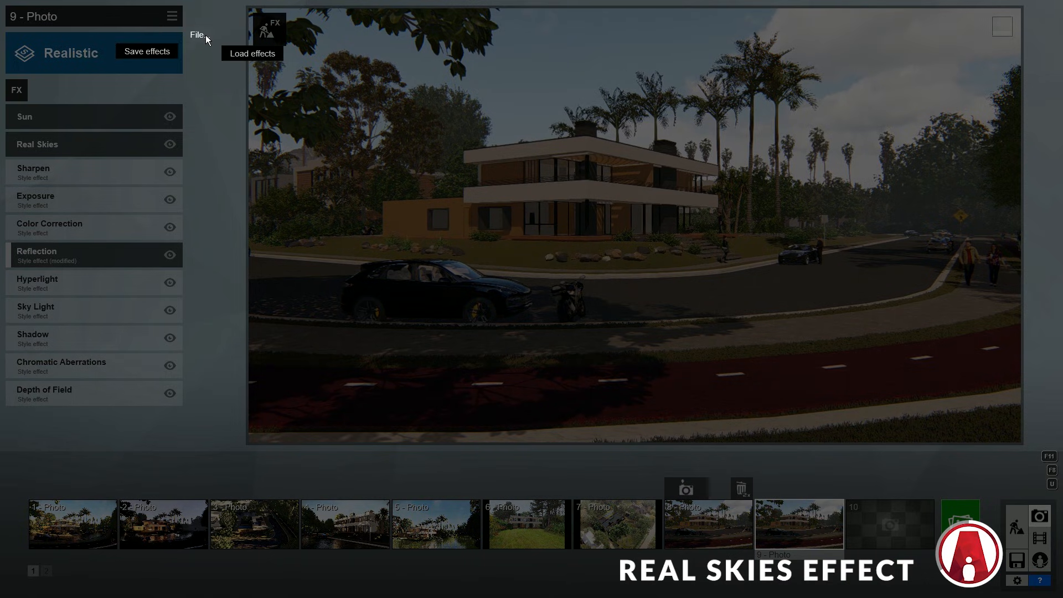
left_click(152, 51)
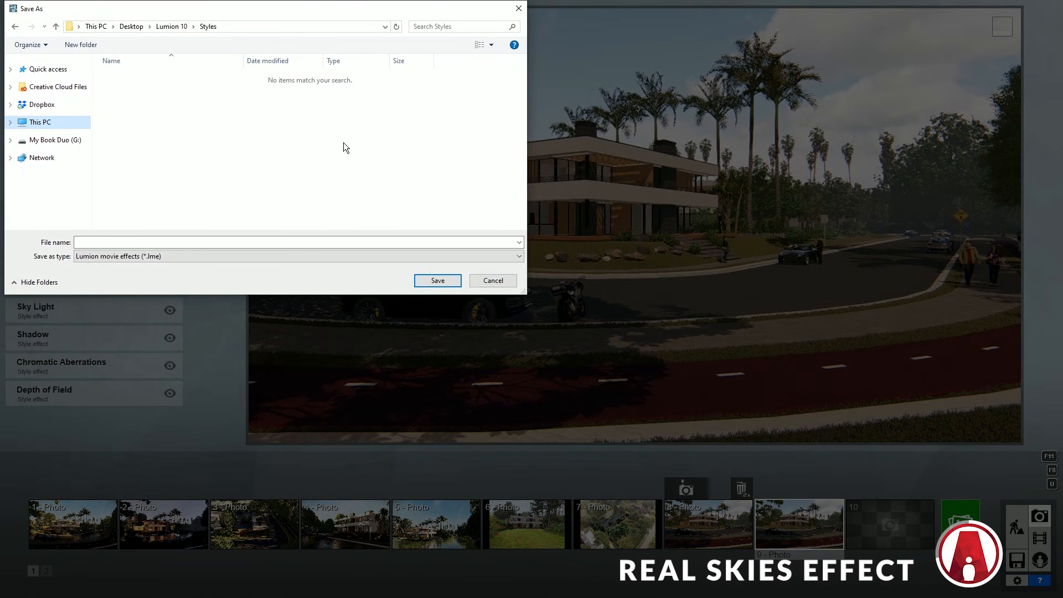
type("Style 1")
key("Return")
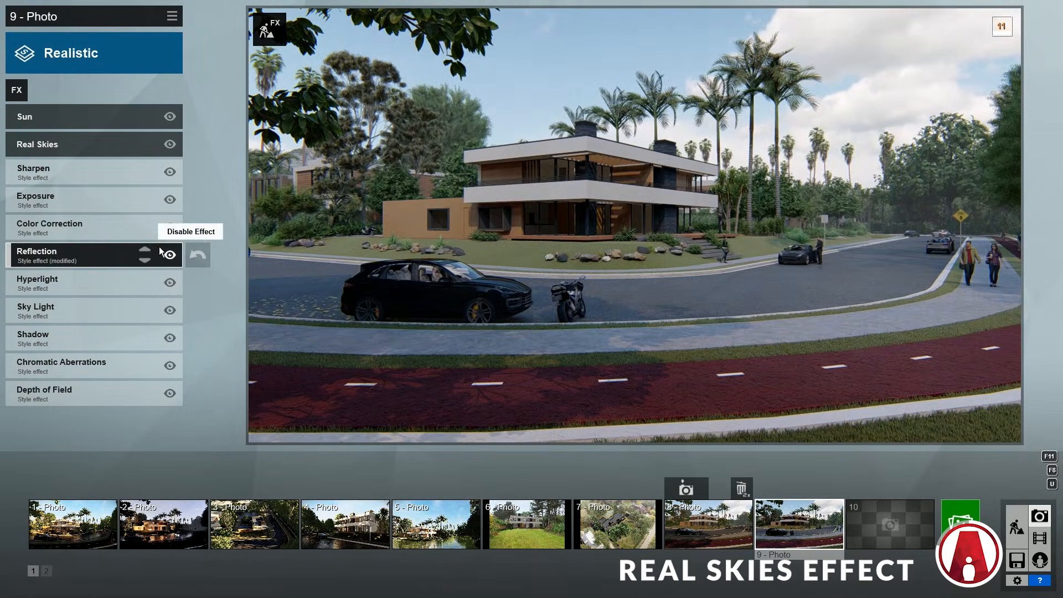
Step: Look at the saved effects files available for loading, without loading any
left_click(174, 19)
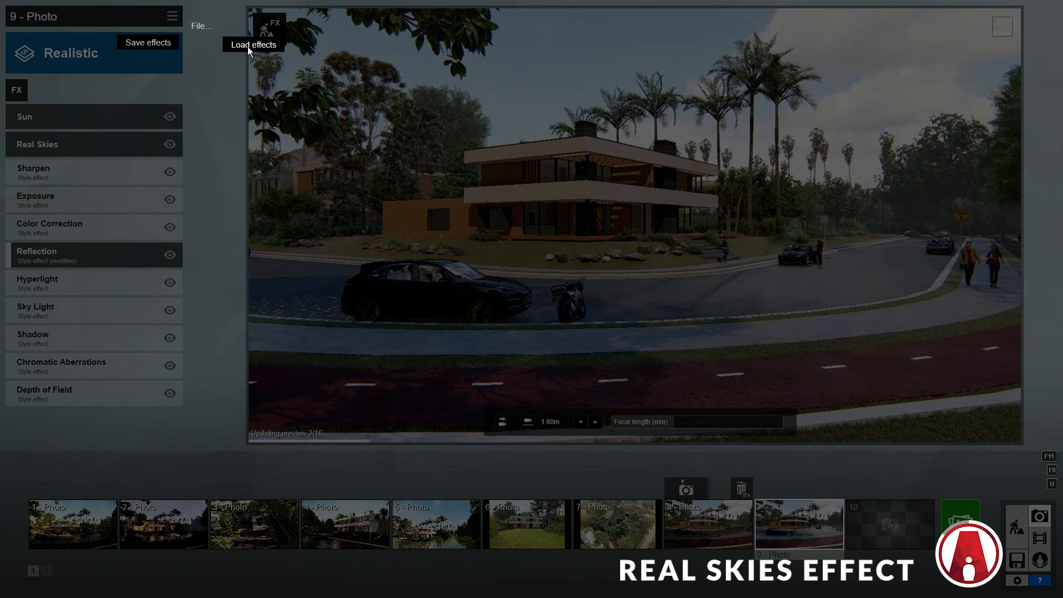
left_click(247, 46)
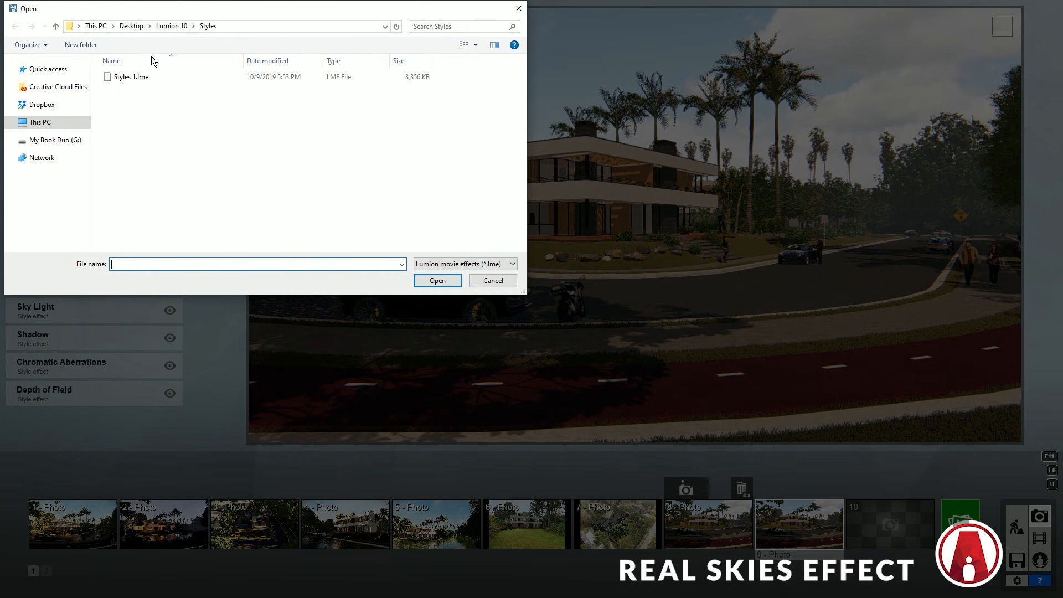
left_click(490, 281)
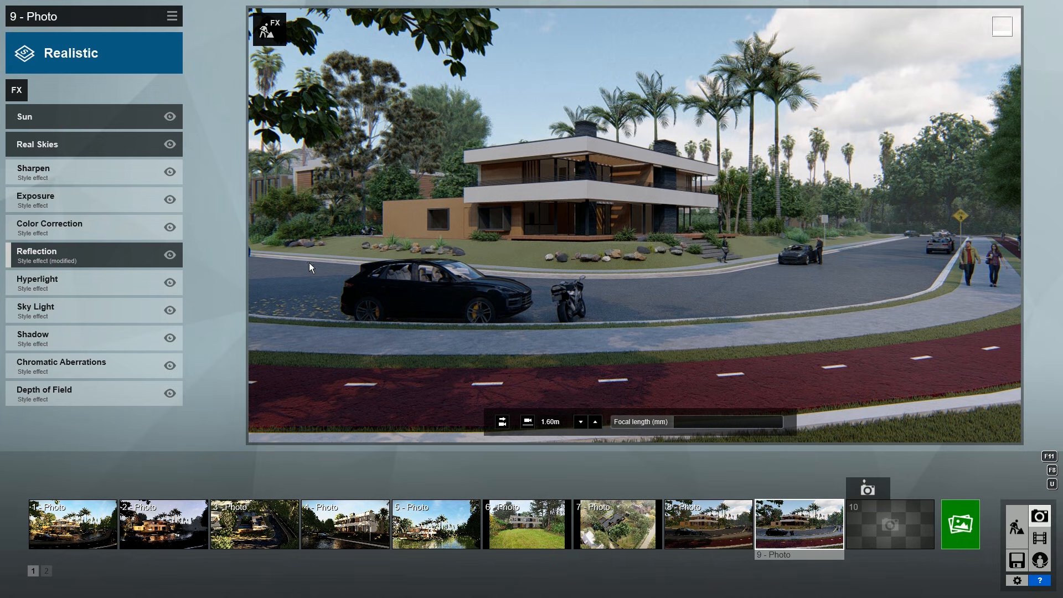
Step: Hide the CAR & PEOPLE and ROAD & SIDEWALK layers and show the LAKE layer in the scene, and recall photo 9 in Photo mode
left_click(1017, 526)
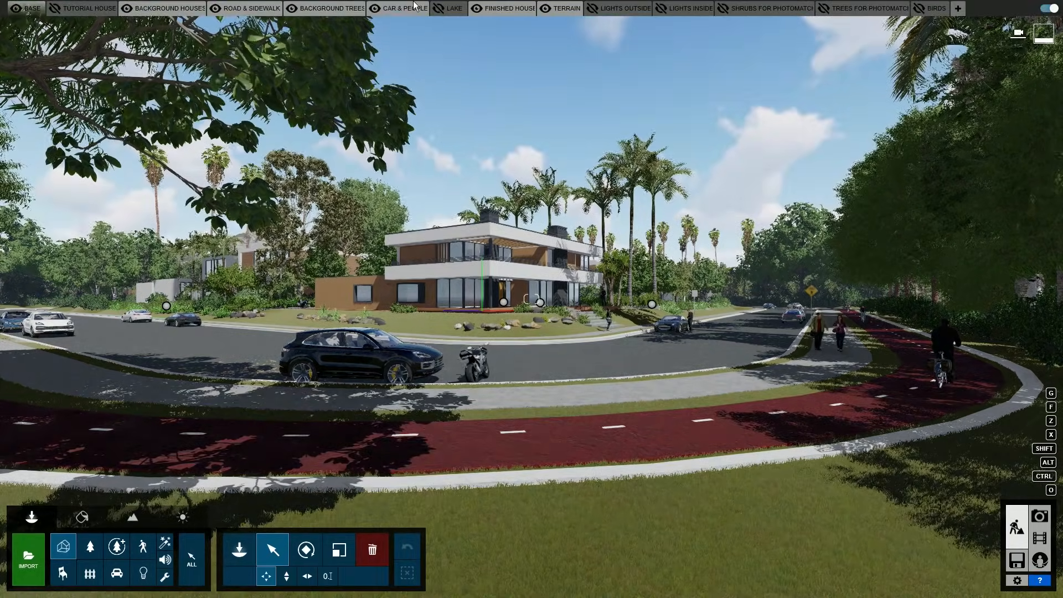
left_click(375, 9)
left_click(216, 9)
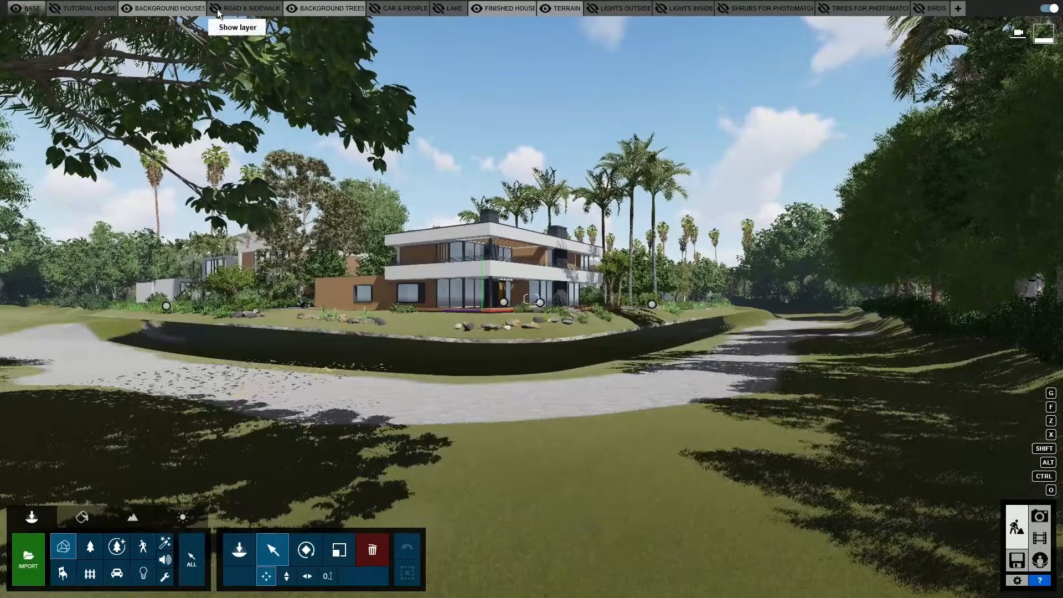
left_click(438, 9)
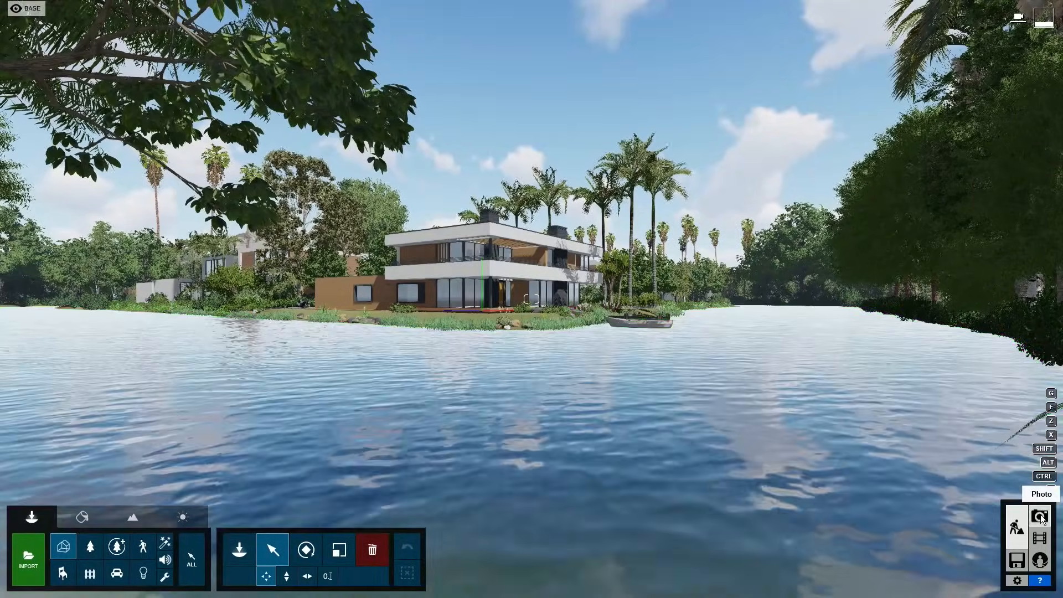
left_click(1040, 517)
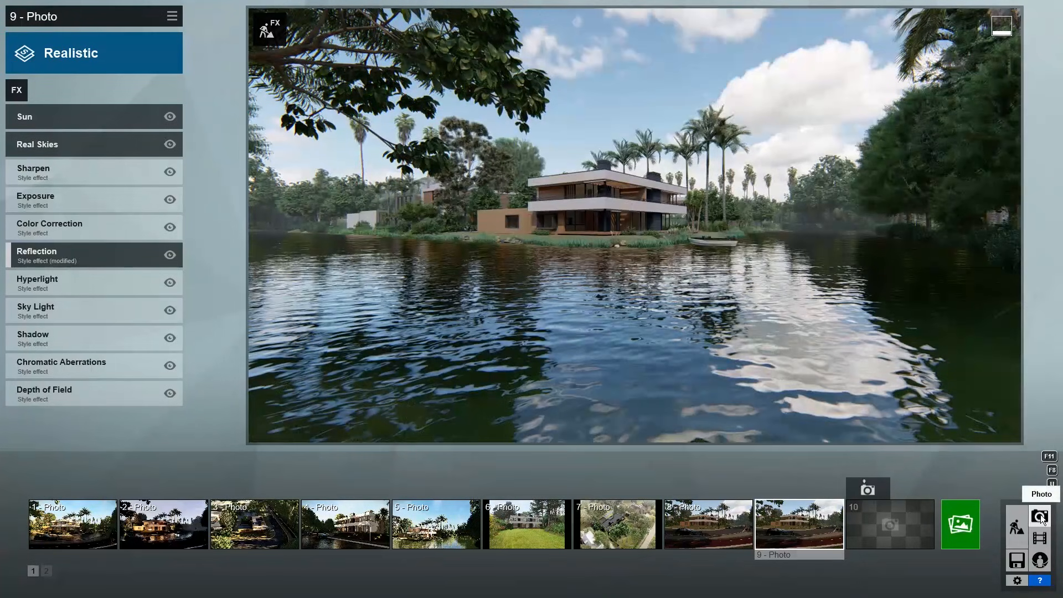
left_click(826, 527)
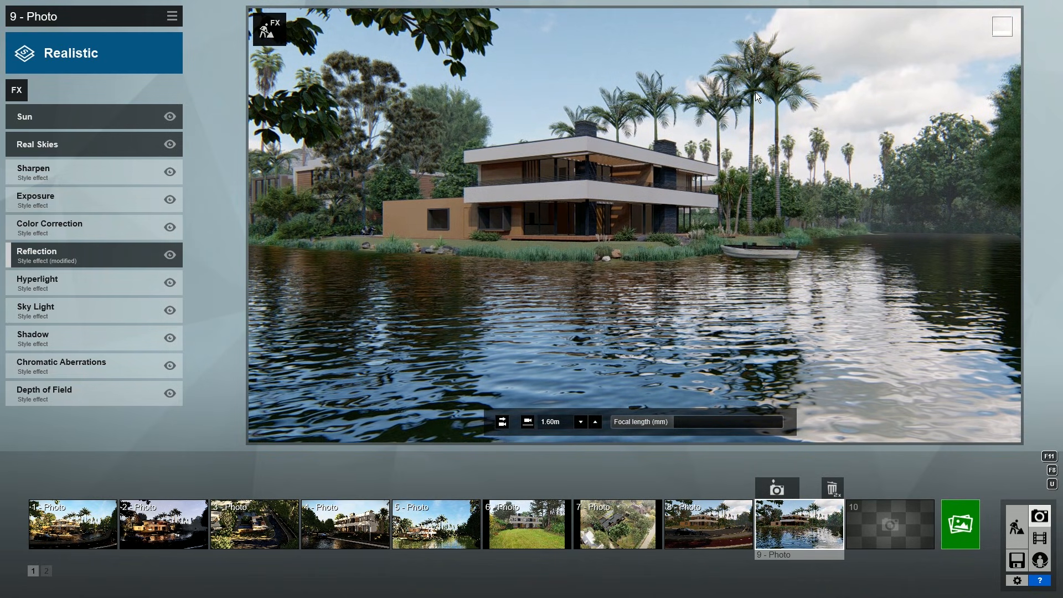
Step: Add the Layer Visibility effect to photo 8, hiding LAKE and showing the ROAD & SIDEWALK and CAR & PEOPLE layers
left_click(713, 526)
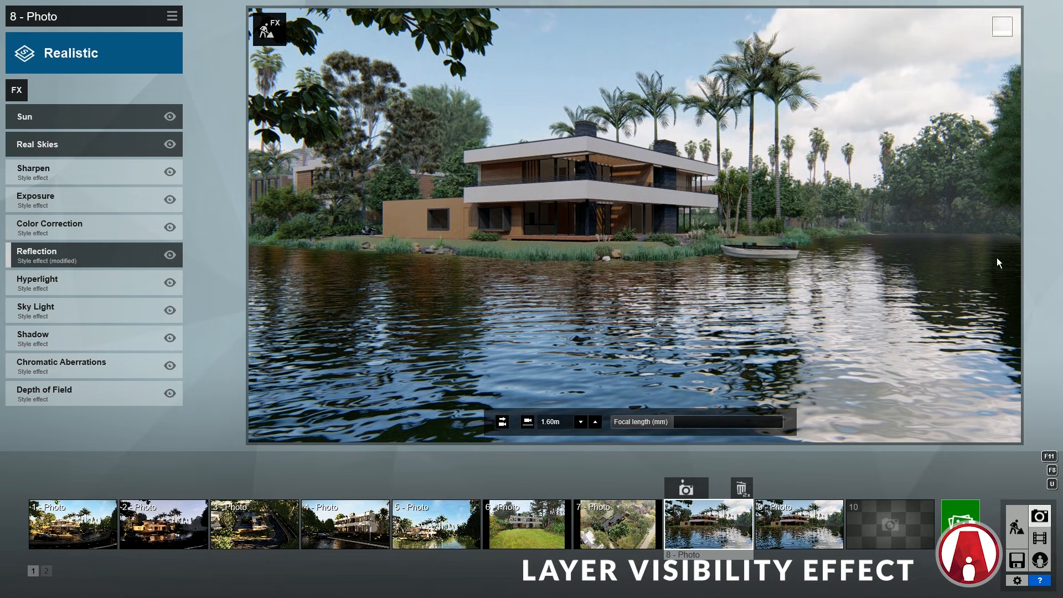
left_click(20, 91)
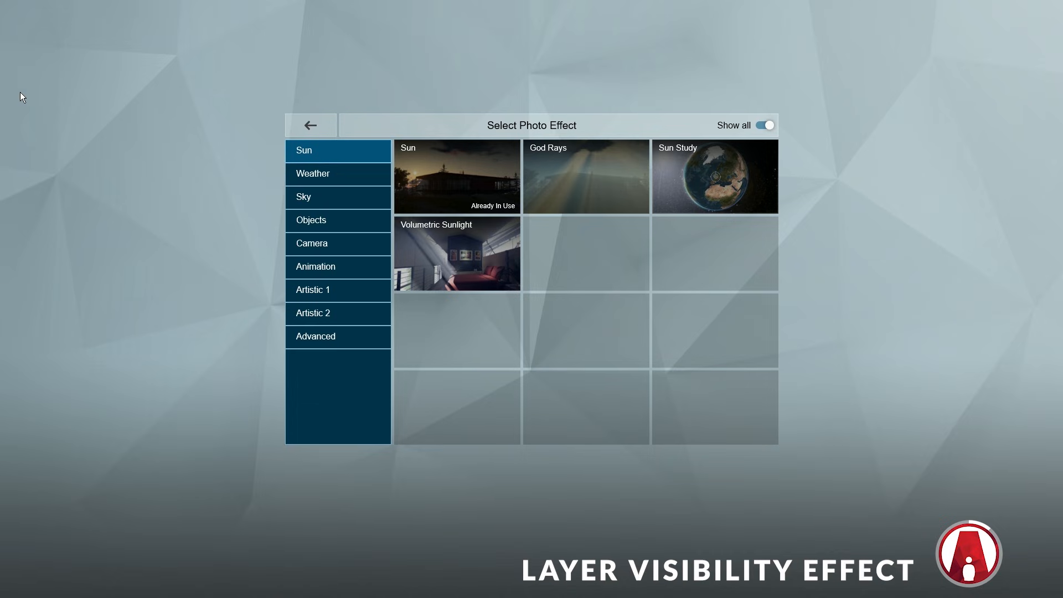
left_click(300, 219)
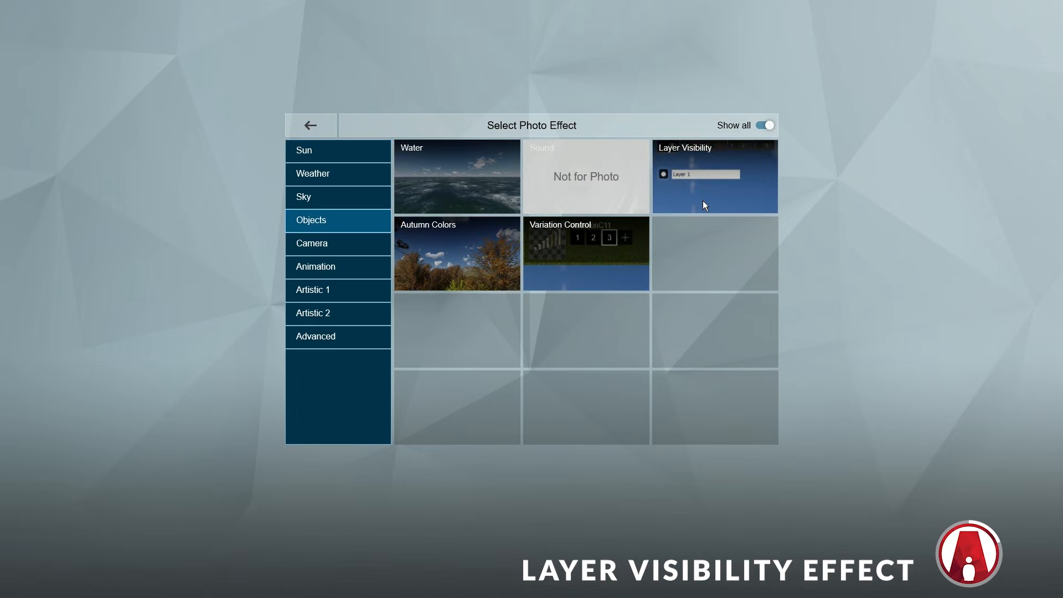
left_click(750, 189)
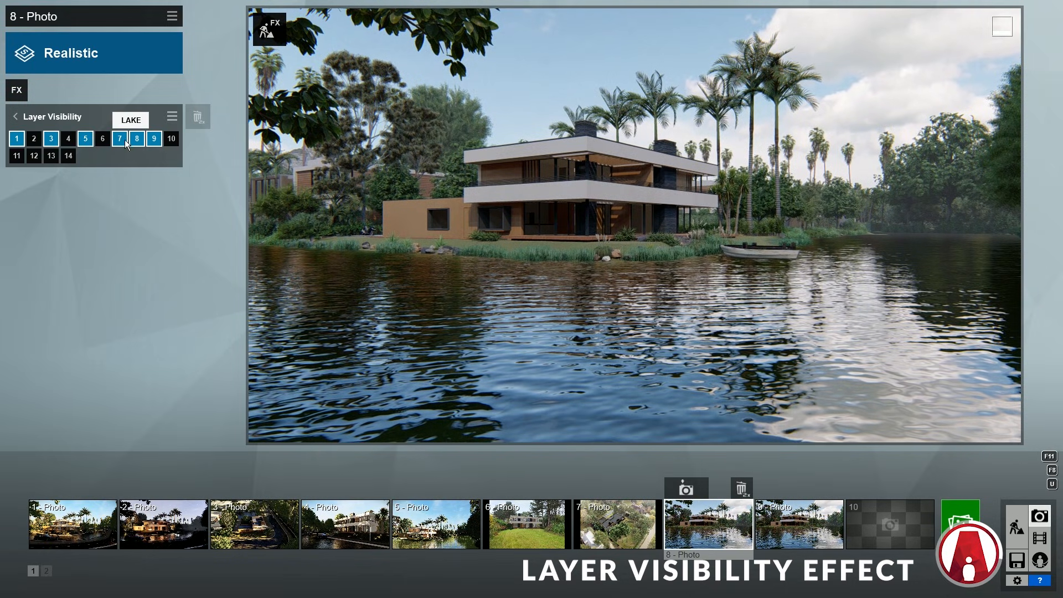
left_click(121, 138)
left_click(69, 138)
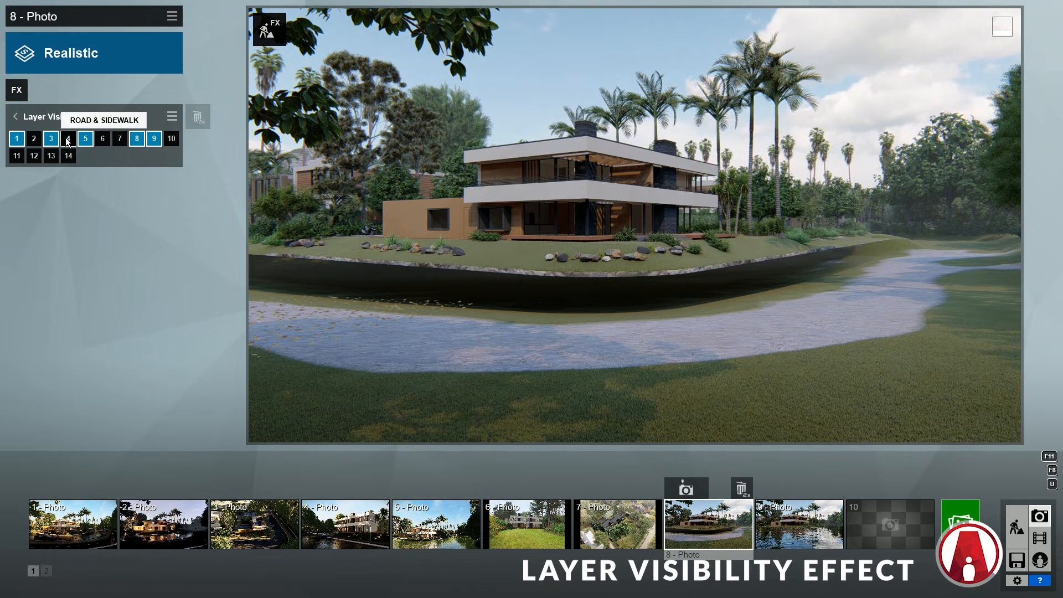
left_click(102, 140)
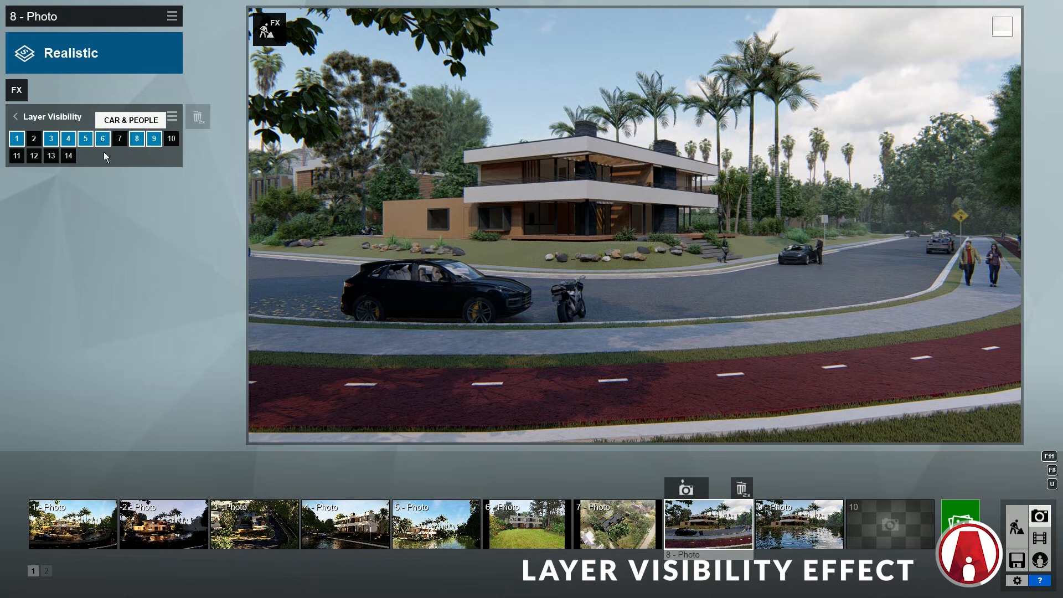
Step: Add the Layer Visibility effect to photo 9, keeping the LAKE layer visible
left_click(810, 534)
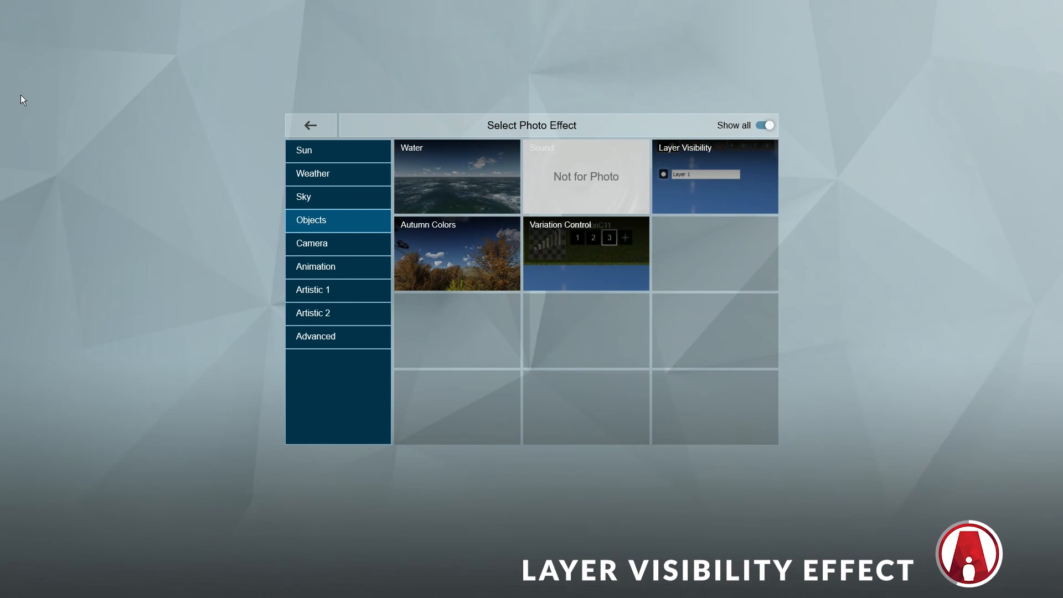
left_click(723, 194)
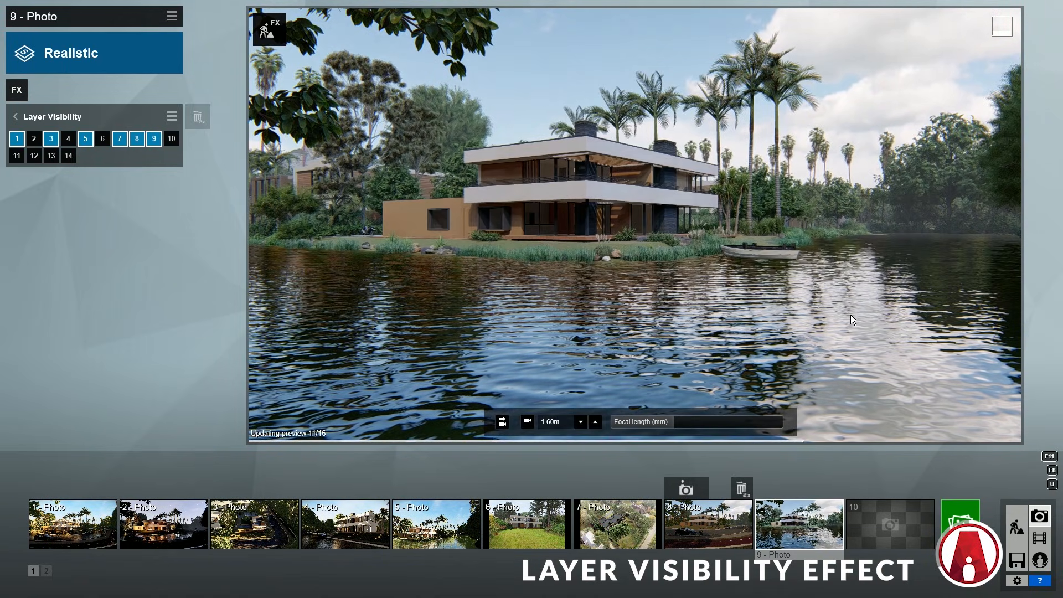
Step: Hide the LAKE layer and show the ROAD & SIDEWALK and CAR & PEOPLE layers in the scene, and return to Photo mode
left_click(1017, 527)
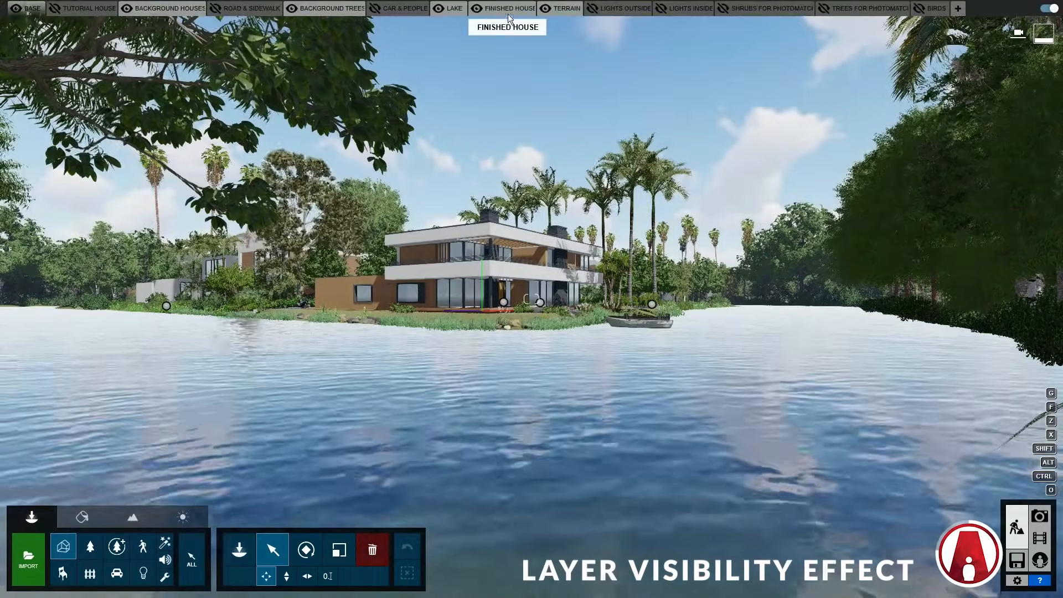
left_click(439, 9)
left_click(215, 8)
left_click(375, 9)
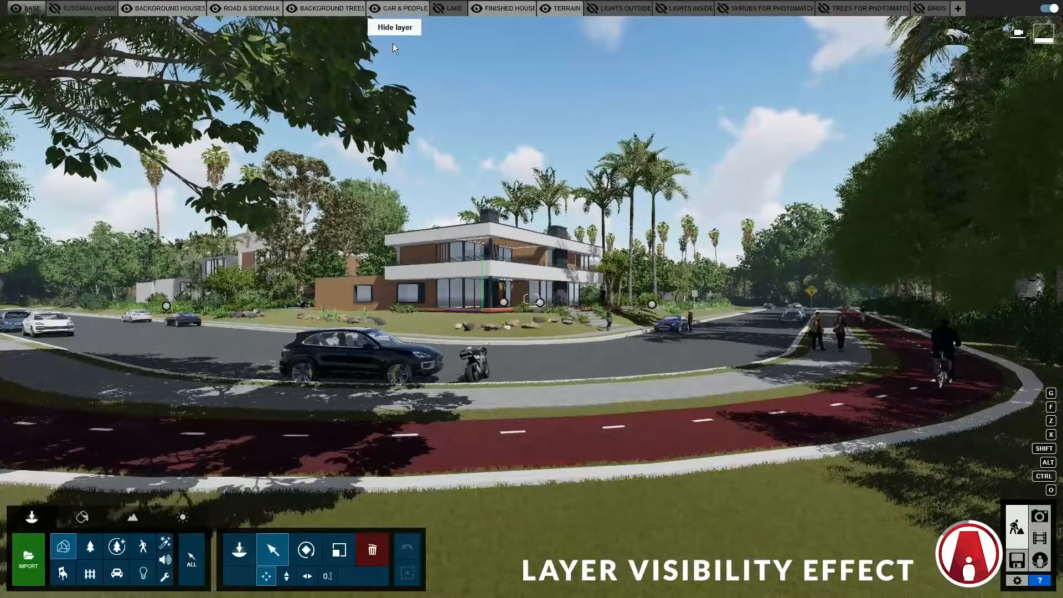
left_click(1040, 516)
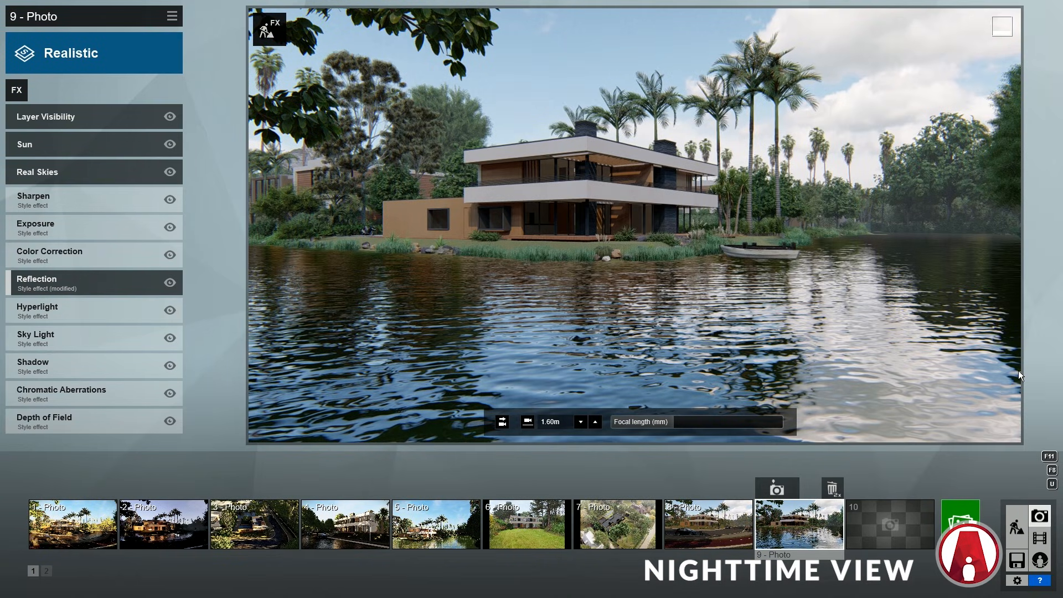
Step: Store the street view in photo slot 10 and apply the Night style to it
left_click(890, 526)
left_click(873, 489)
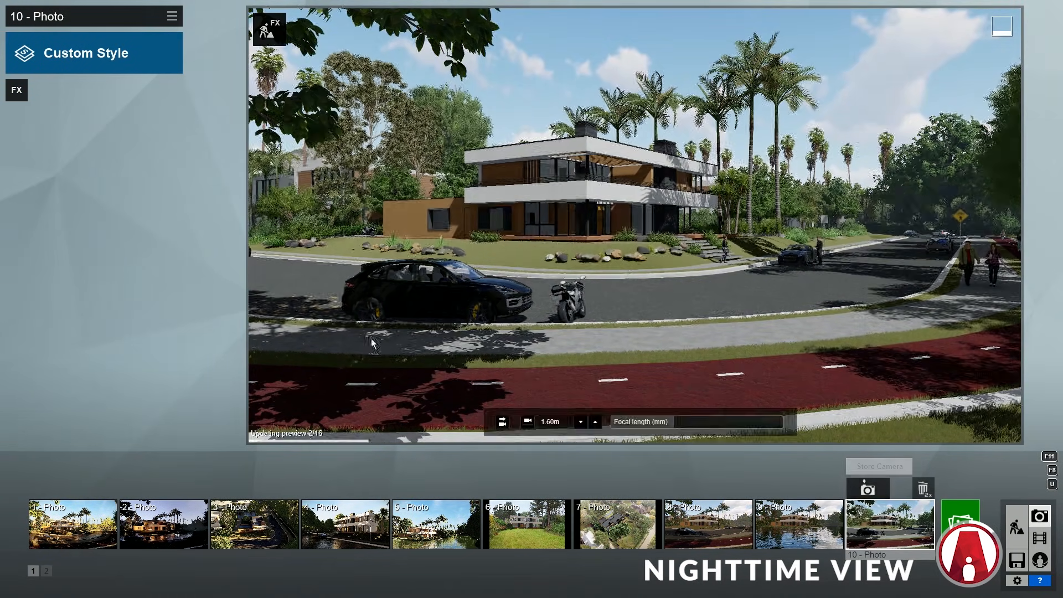
left_click(93, 63)
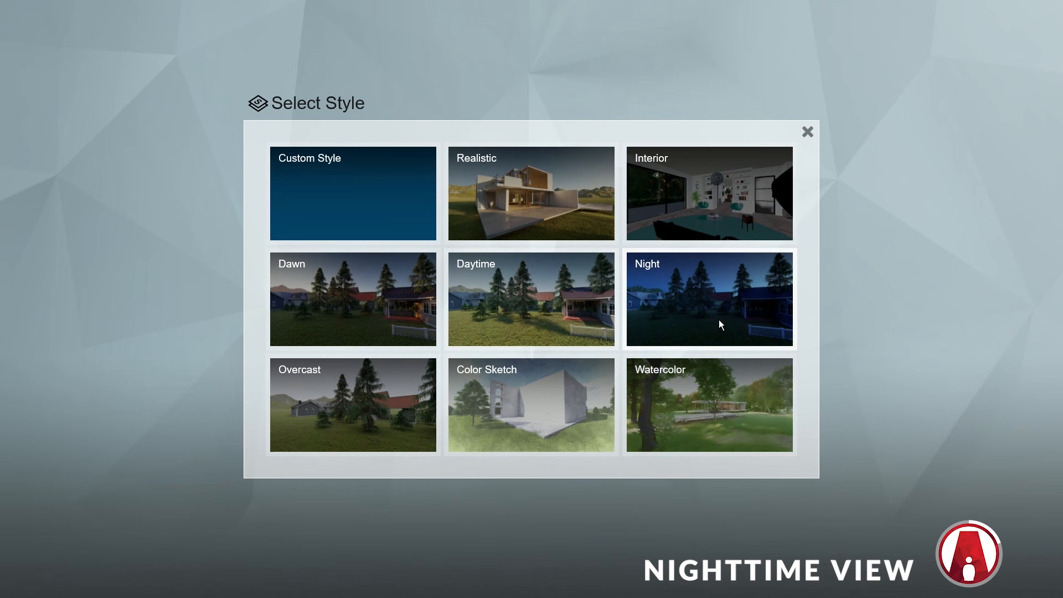
left_click(736, 309)
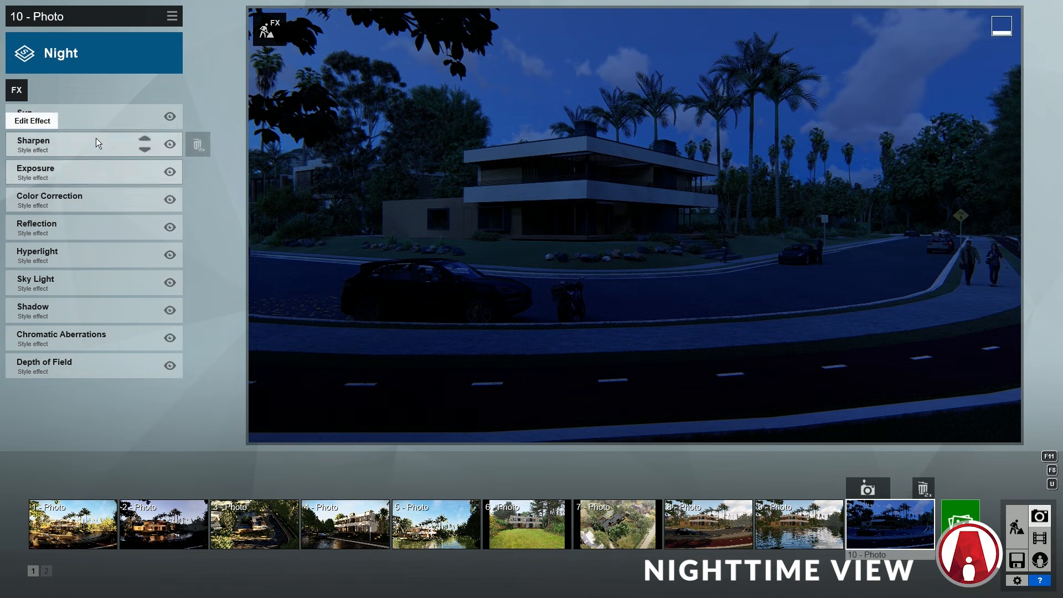
Step: Adjust the Night style's Sun effect and set the Shadow effect's brightness to 0.2
left_click(88, 114)
left_click_drag(44, 137, 85, 174)
left_click(15, 117)
left_click(70, 304)
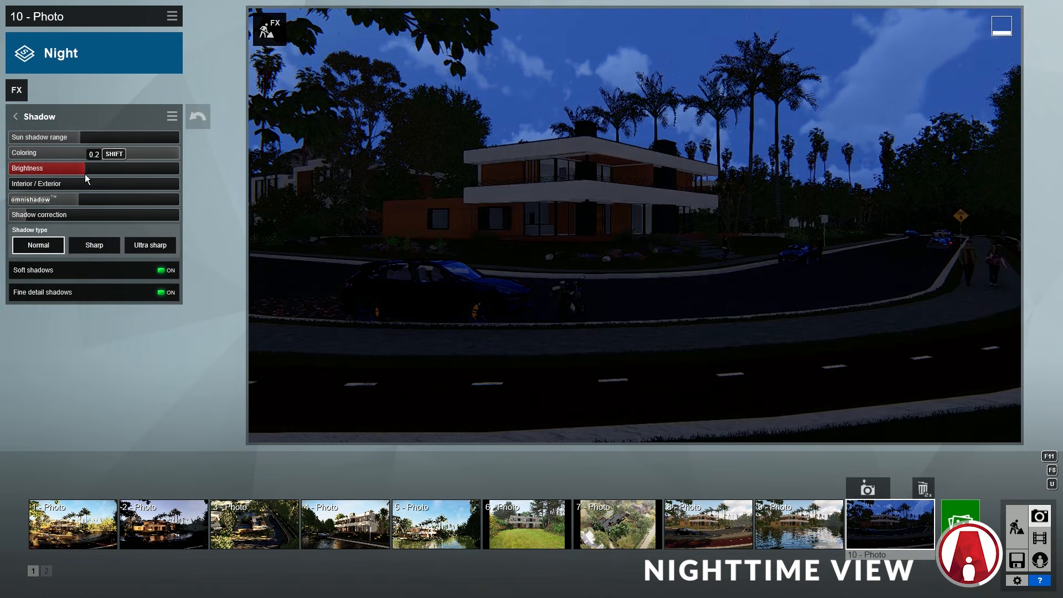
left_click(16, 117)
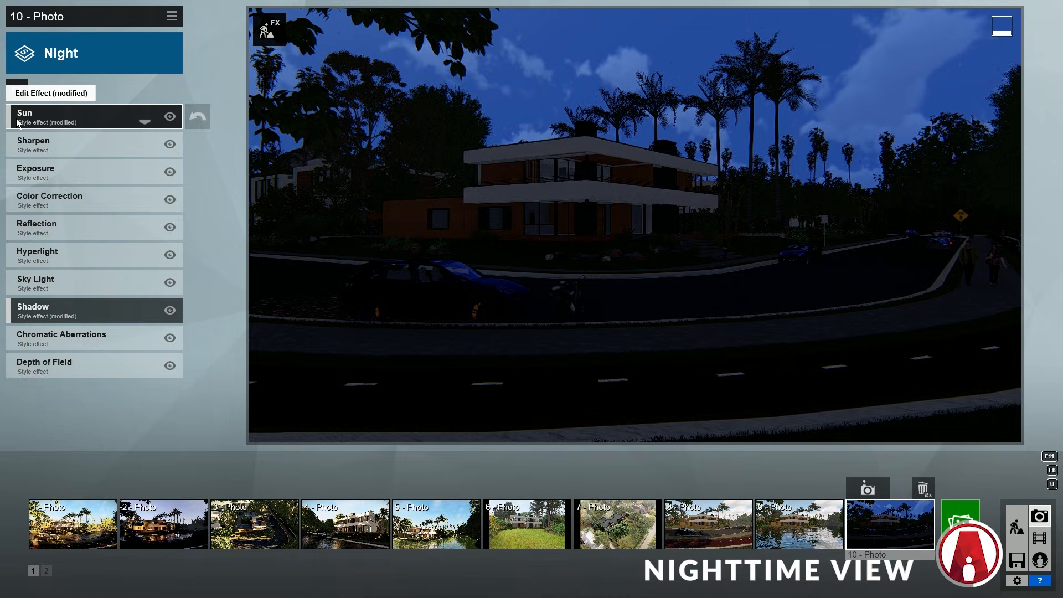
Step: Disable the Sun effect and add the Real Skies effect to photo 10, using the third sky of the Night category
left_click(170, 117)
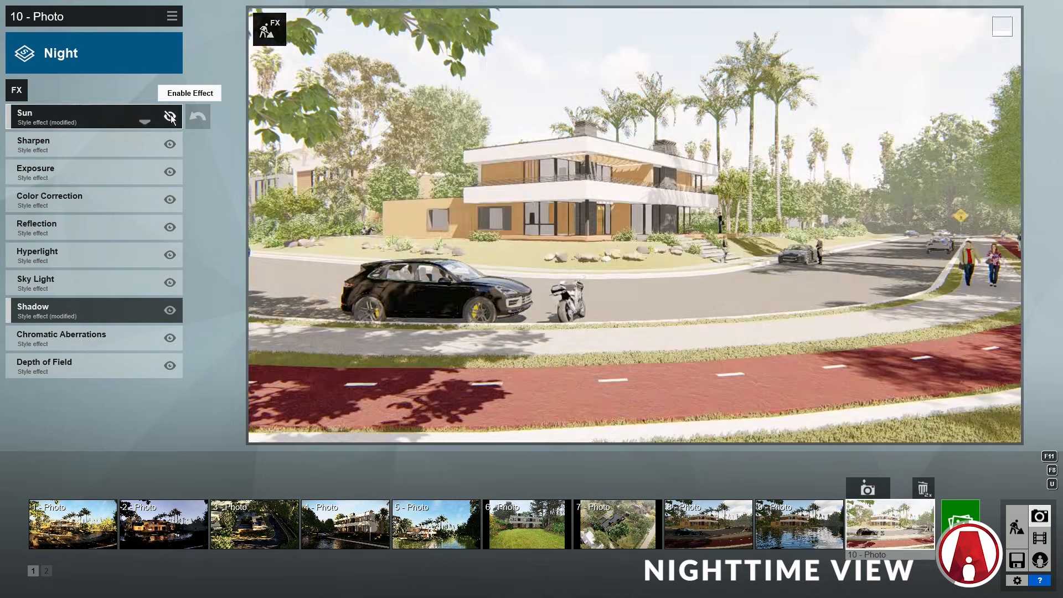
left_click(19, 89)
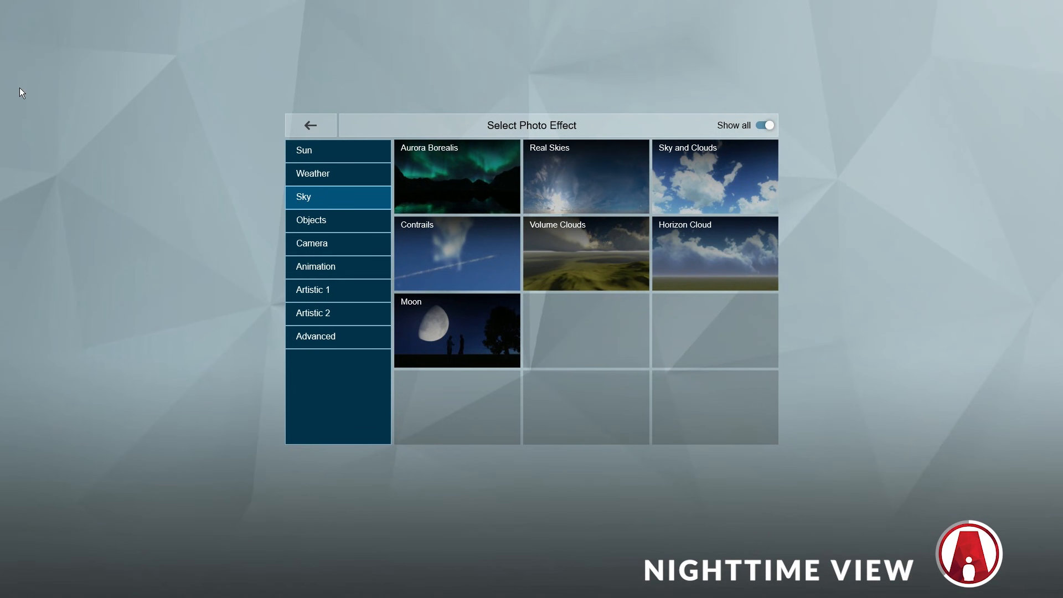
left_click(607, 171)
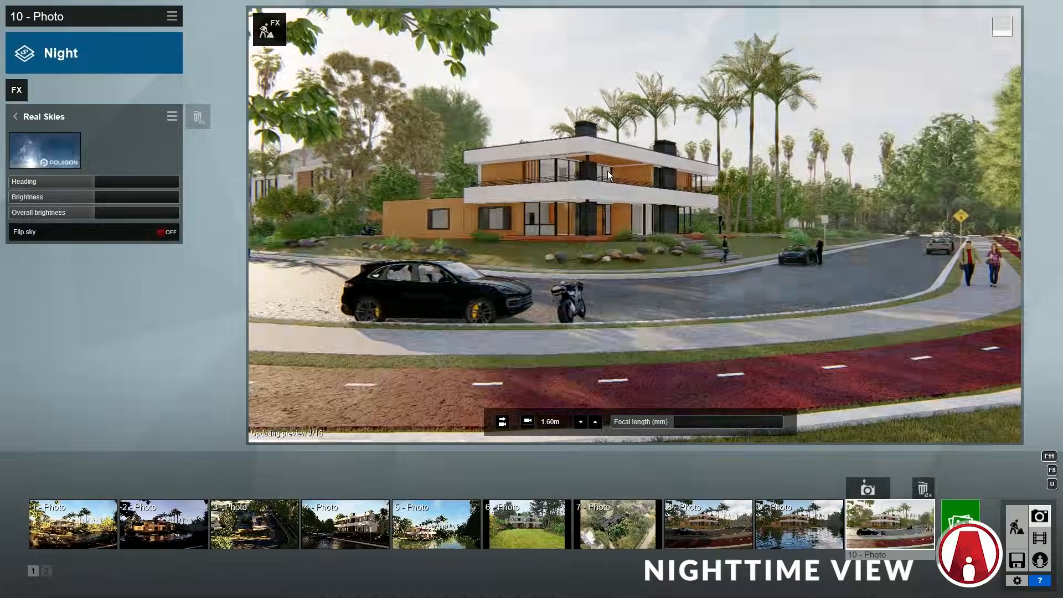
left_click(47, 145)
left_click(764, 119)
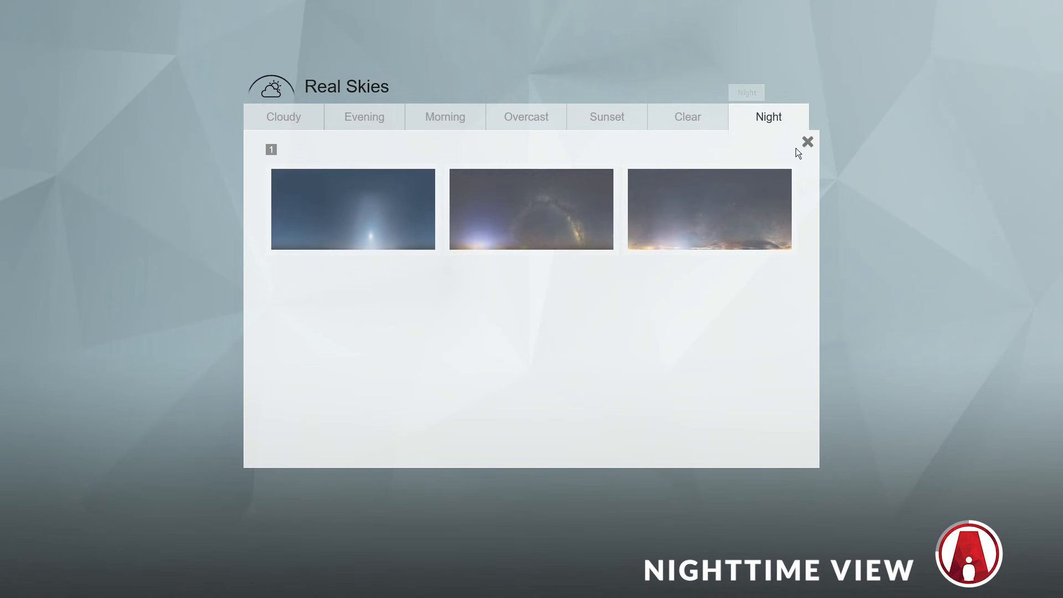
left_click(697, 219)
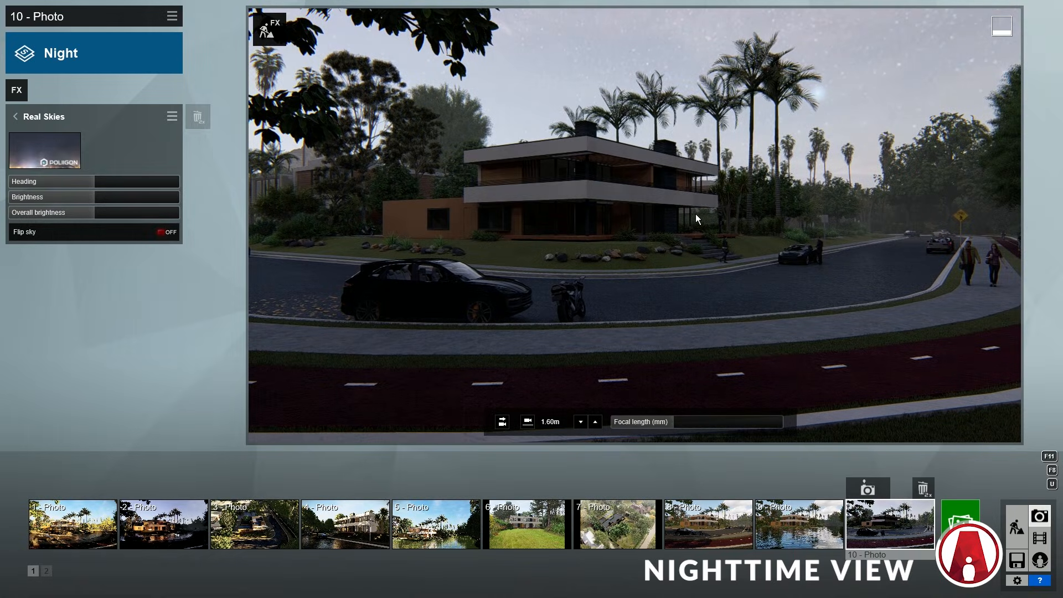
Step: Lower the heading, brightness and overall brightness of the night sky in the Real Skies effect
left_click(72, 199)
left_click_drag(72, 199, 49, 214)
left_click_drag(91, 182, 48, 181)
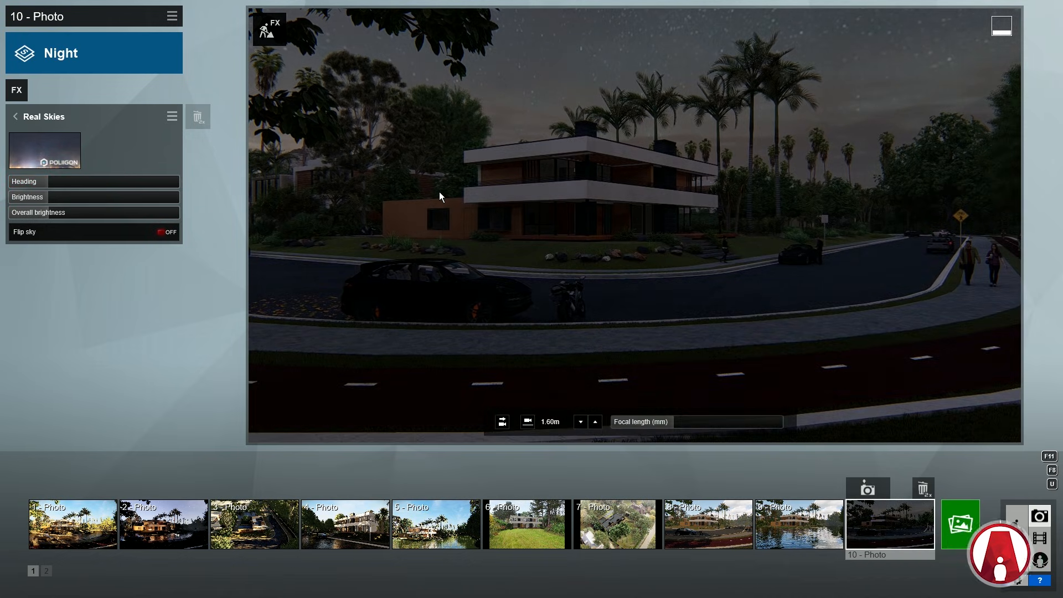
Step: Return to the scene in Build mode and place a narrow spotlight from the lights library on the kitchen ceiling
left_click(1017, 529)
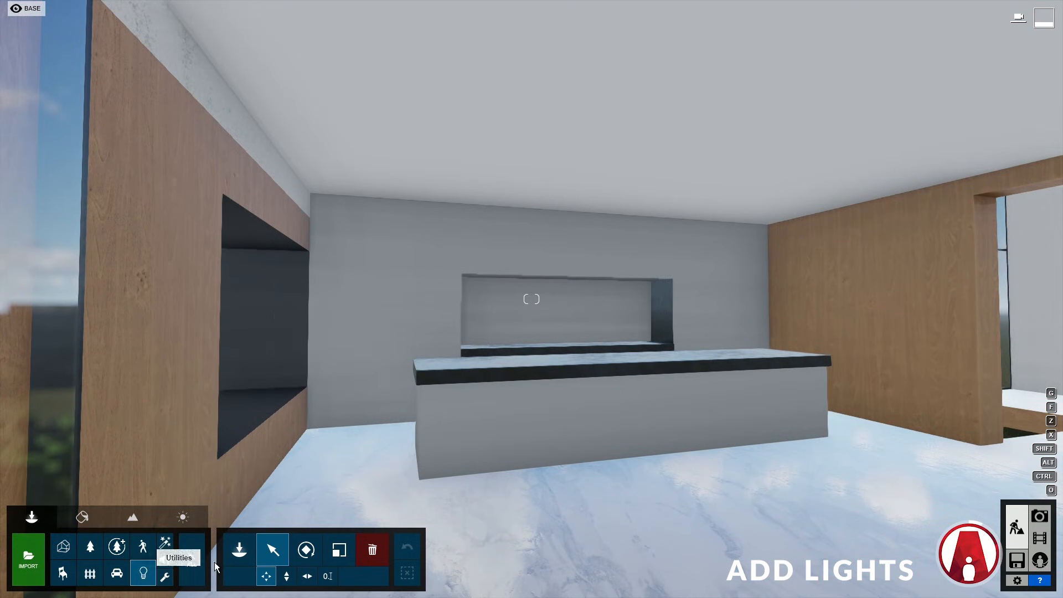
left_click(240, 551)
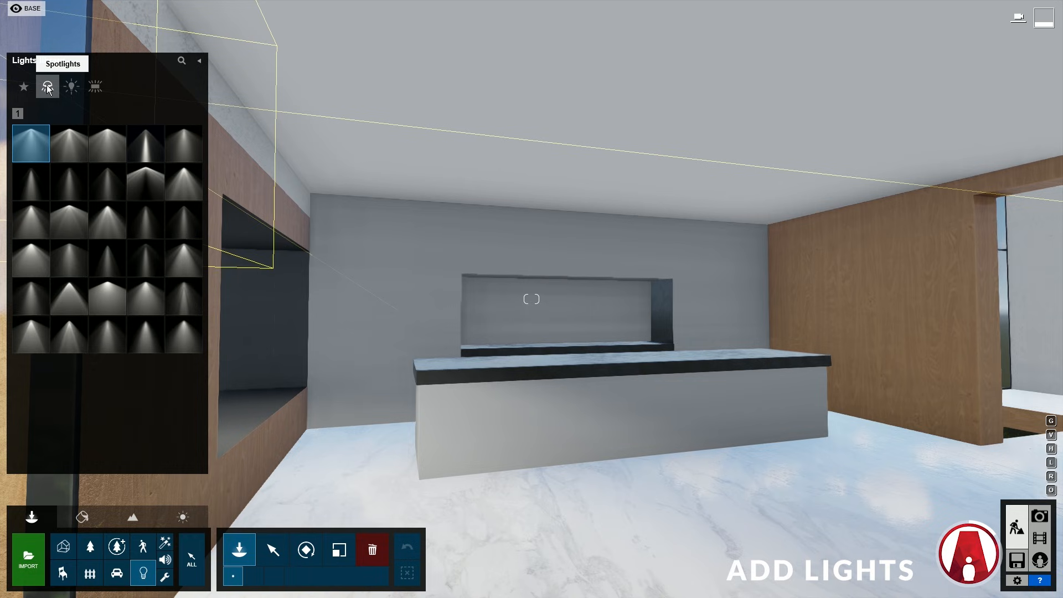
left_click(71, 87)
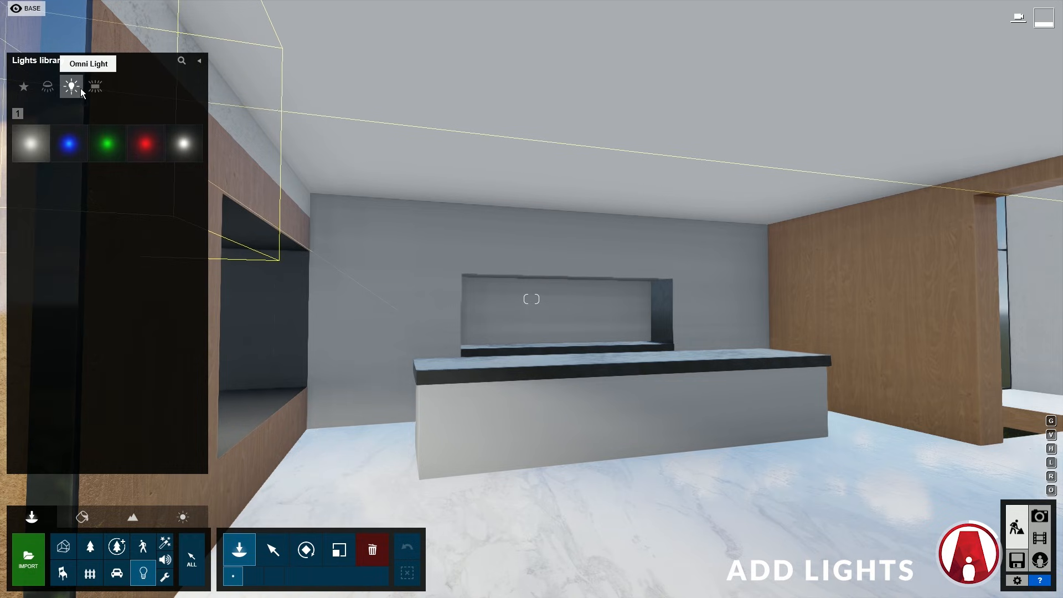
left_click(95, 89)
left_click(48, 87)
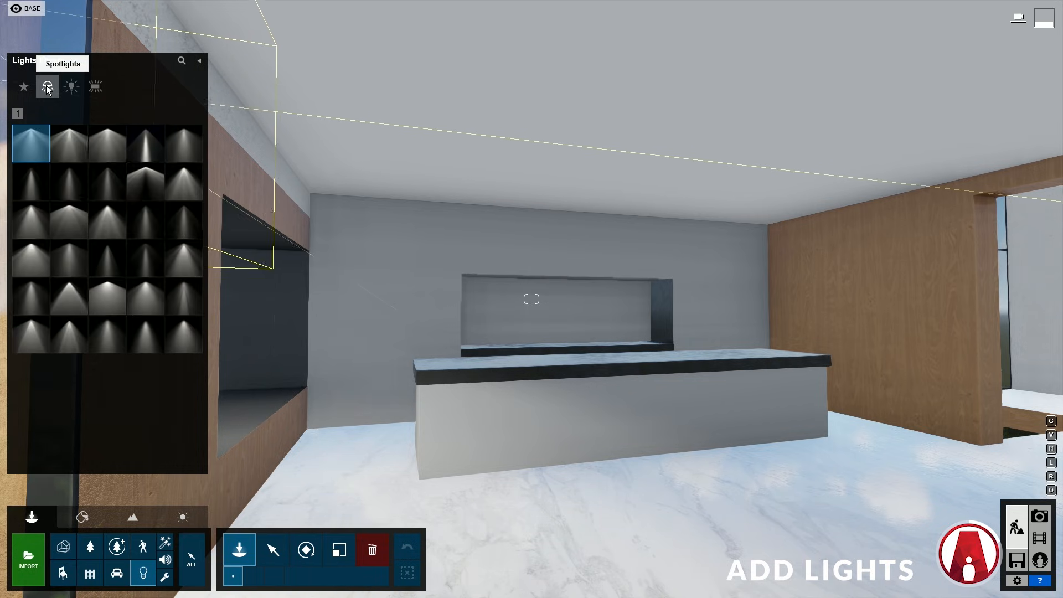
left_click(191, 227)
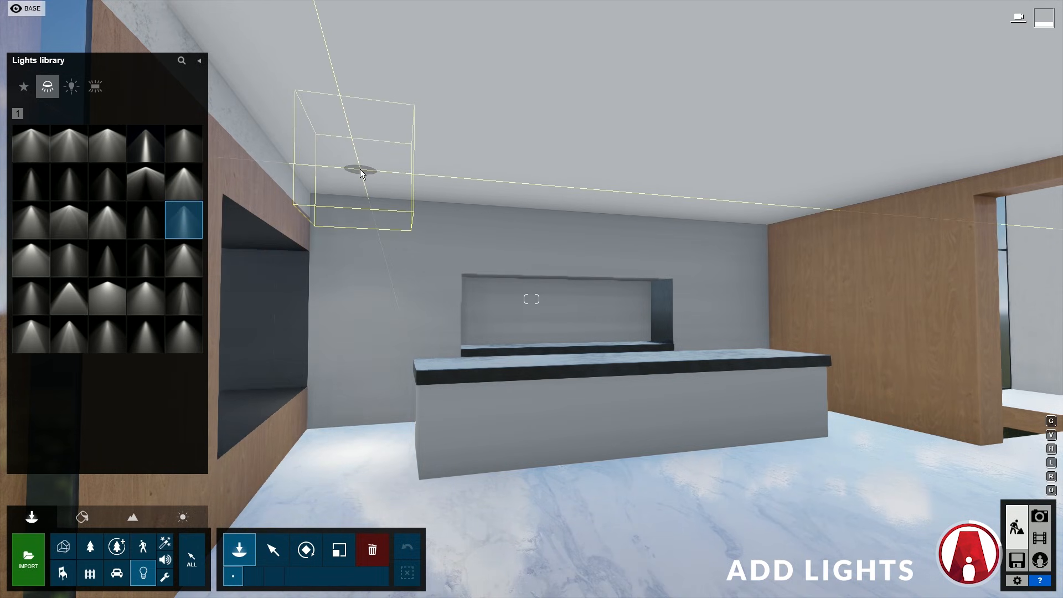
left_click(359, 170)
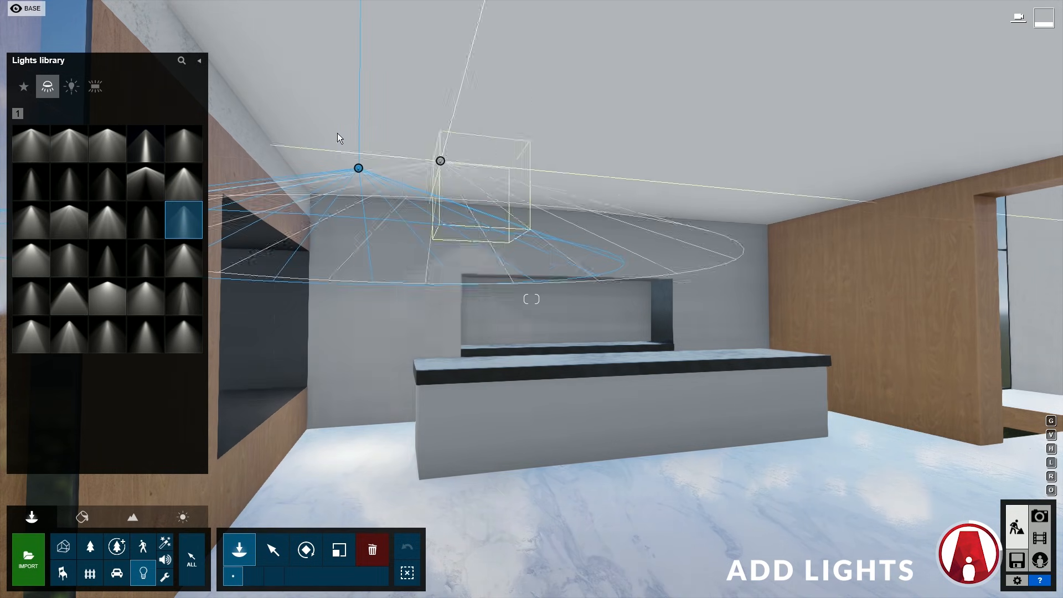
Step: Lower the scene's sun height below the horizon for a night preview of the kitchen lighting
right_click_drag(532, 130, 318, 136)
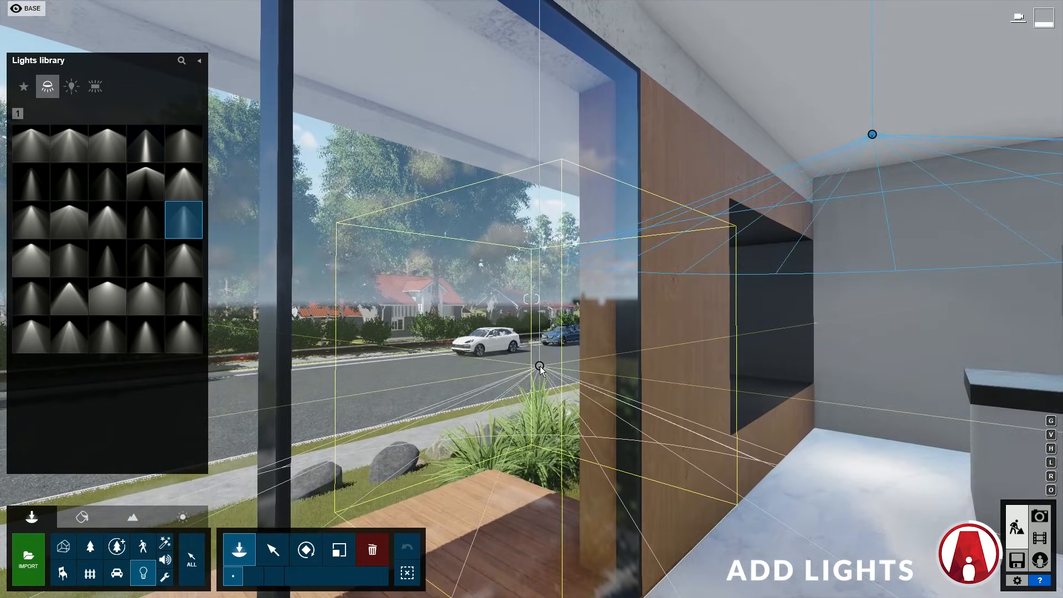
right_click_drag(537, 366, 698, 356)
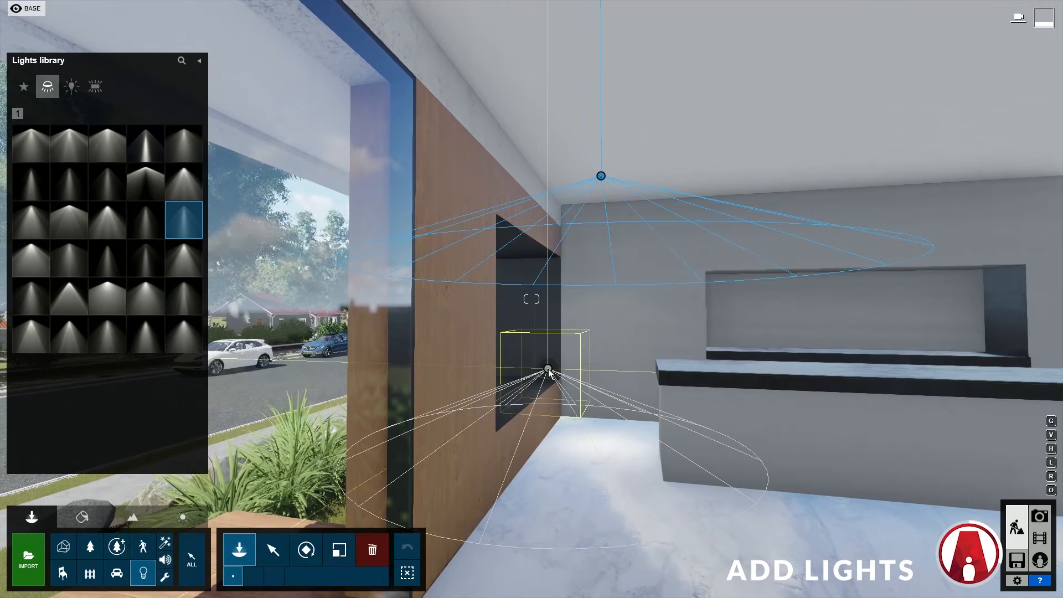
left_click(189, 520)
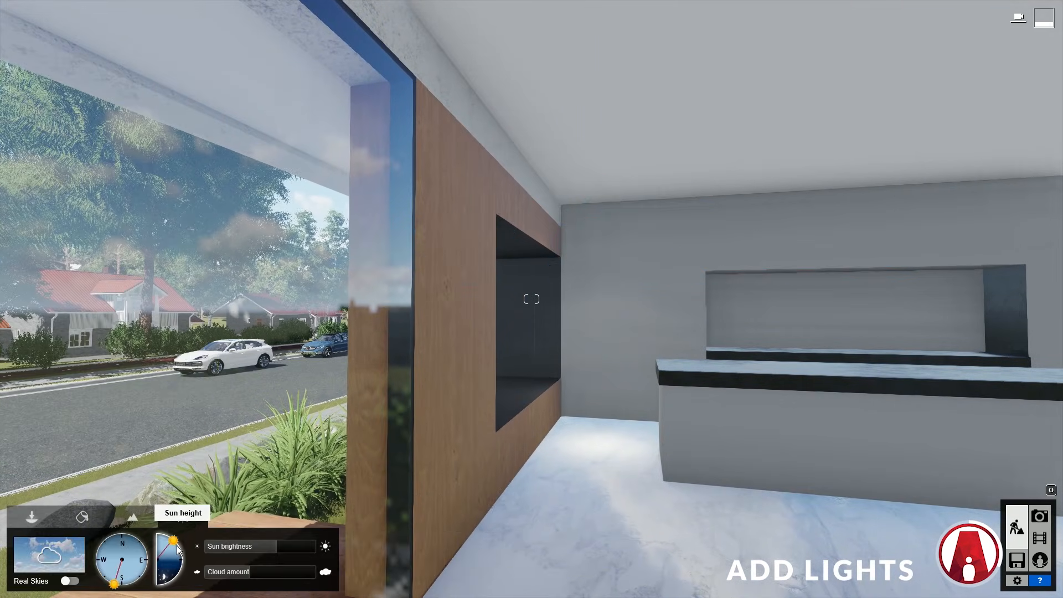
left_click_drag(173, 540, 169, 578)
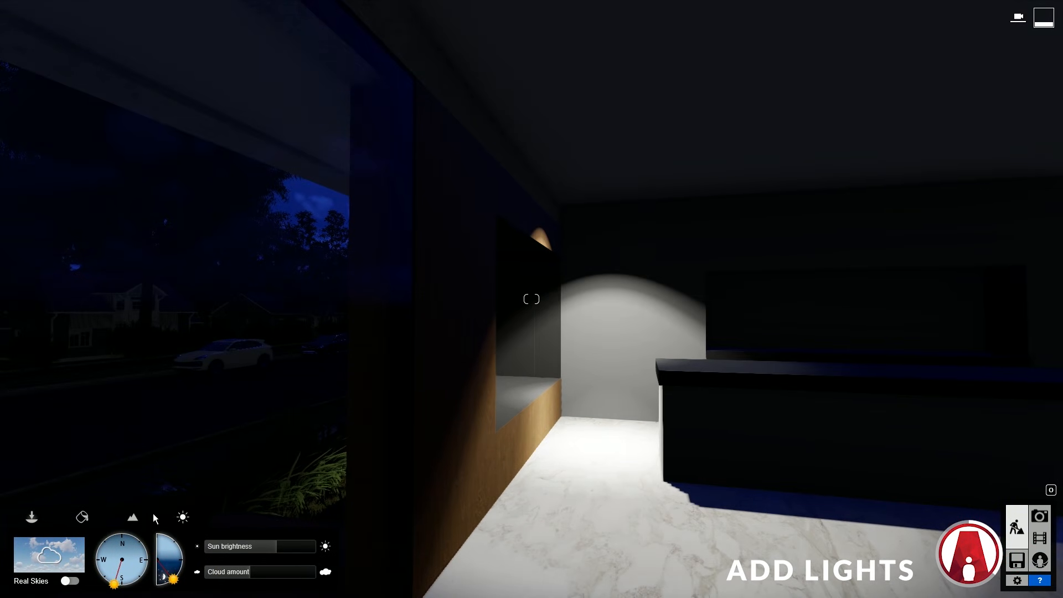
Step: Give the kitchen ceiling spotlight a warm yellow colour, a brightness of 151.9 and a cone angle of 2.4 rad
left_click(32, 517)
left_click(272, 549)
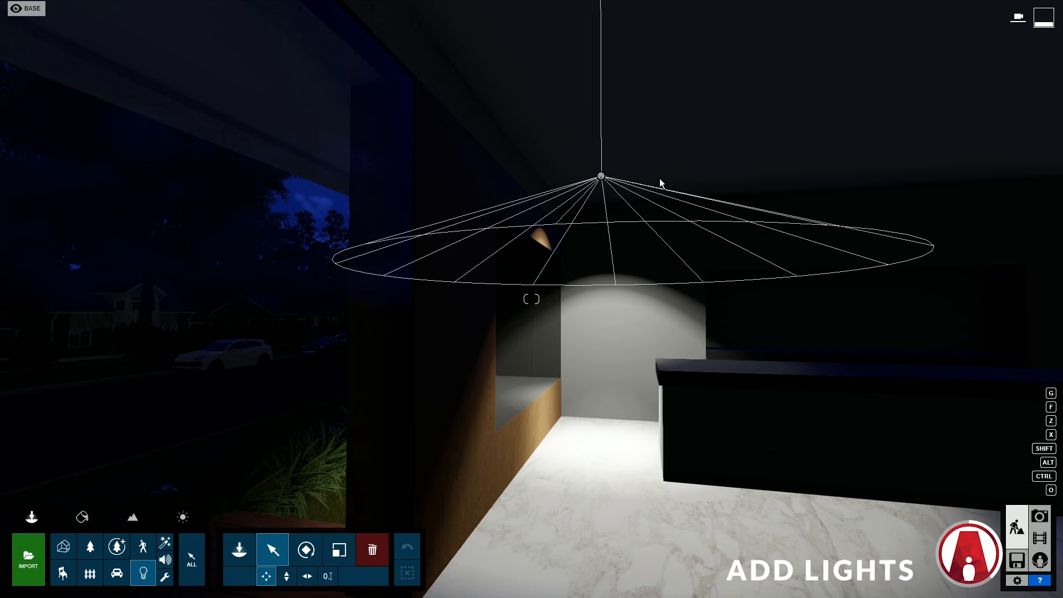
left_click(602, 177)
mouse_move(878, 199)
left_mouse_down()
mouse_move(1014, 134)
mouse_move(898, 161)
left_mouse_up()
mouse_move(923, 216)
left_mouse_down()
mouse_move(1018, 217)
mouse_move(902, 217)
mouse_move(923, 215)
left_mouse_up()
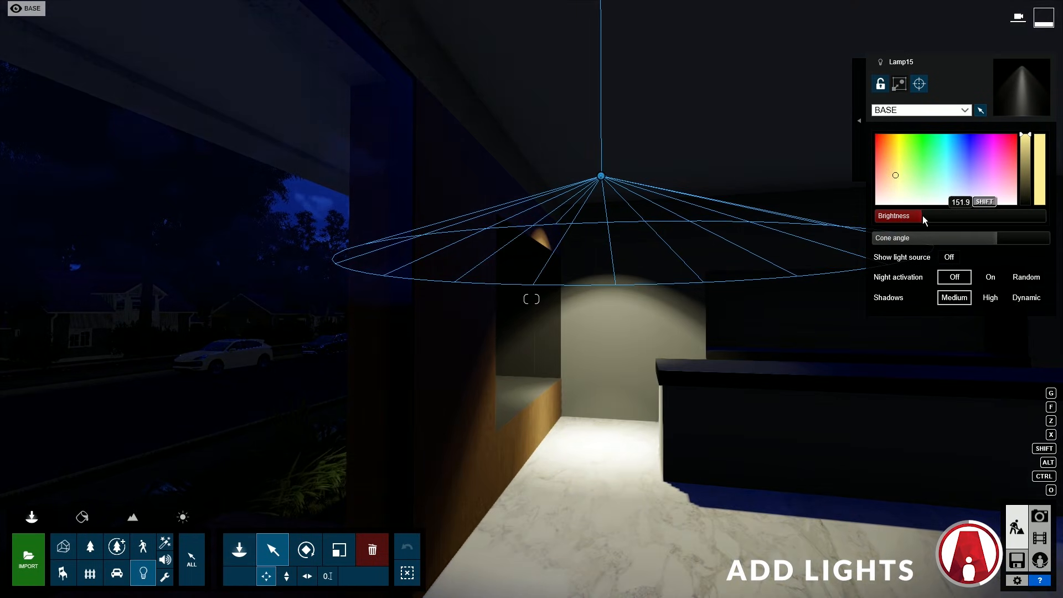
mouse_move(992, 238)
left_mouse_down()
mouse_move(1015, 241)
mouse_move(938, 241)
mouse_move(995, 245)
left_mouse_up()
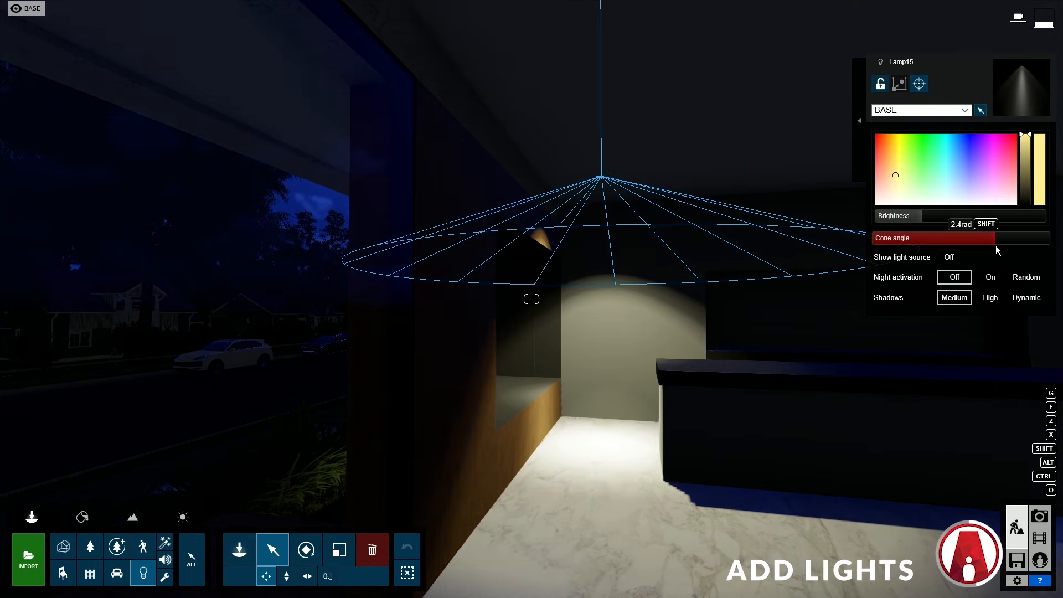
Step: Duplicate the kitchen spotlight three times across the ceiling to form a row of four
right_click_drag(498, 306, 561, 308)
mouse_move(281, 178)
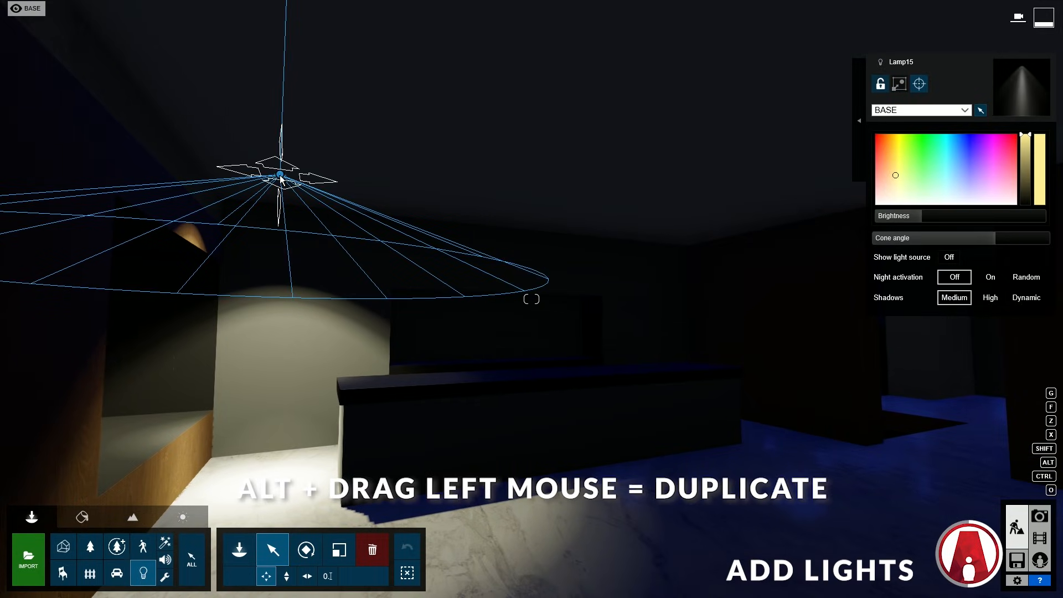
left_click_drag(281, 178, 658, 224, "alt")
key("x")
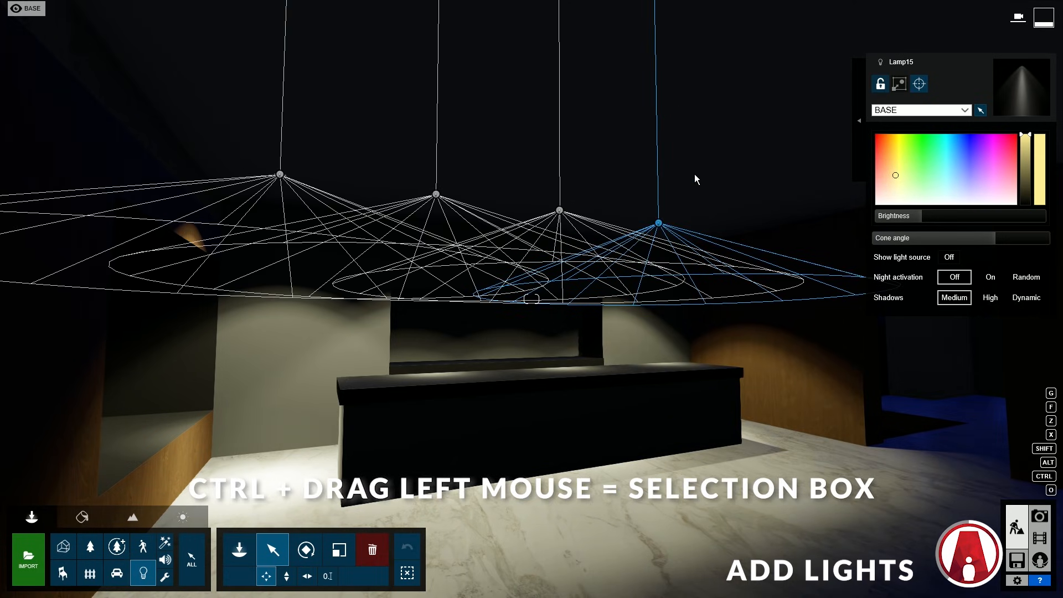
Step: Select the whole row of four ceiling spotlights and duplicate it to form a second row
left_click_drag(128, 54, 826, 384, "ctrl")
key("a")
right_click_drag(679, 321, 875, 316)
left_click_drag(316, 159, 720, 194)
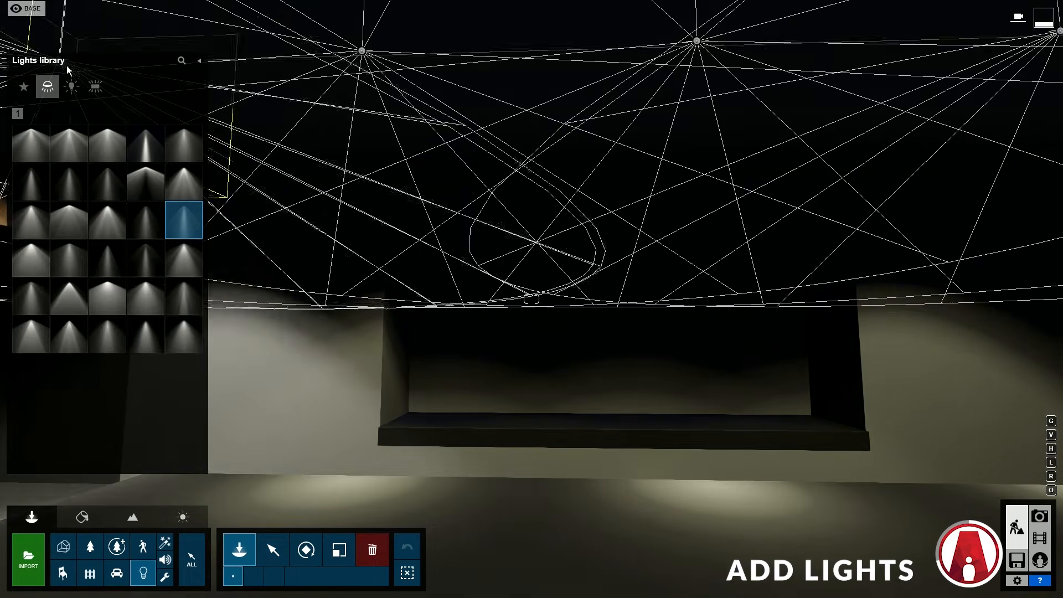
Step: Place a line light along the top of the kitchen wall niche, widen it to the niche's full width and colour it warm yellow
left_click(95, 86)
left_click(68, 143)
left_click(611, 296)
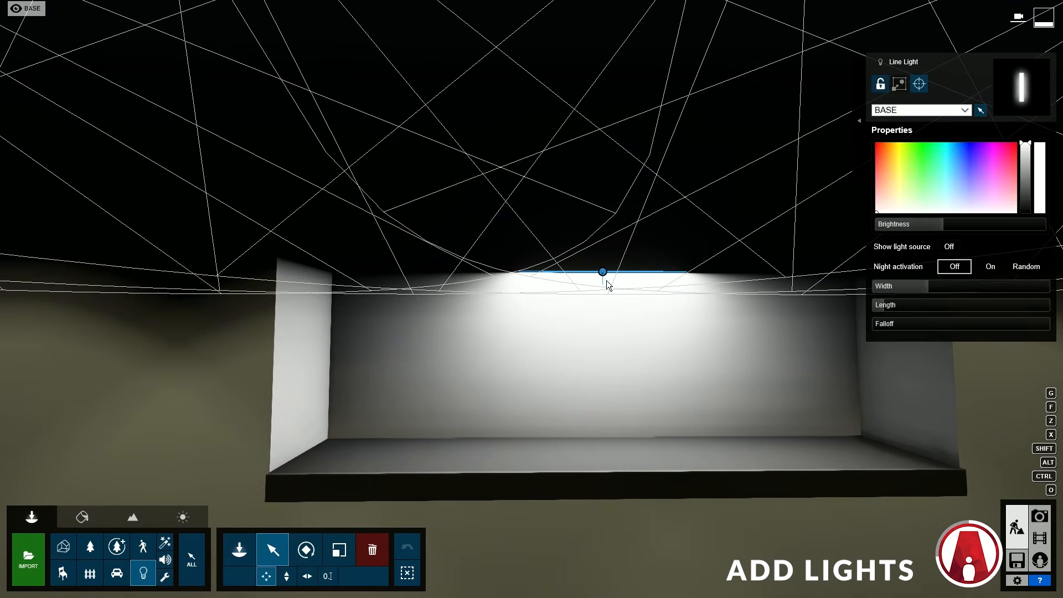
left_click_drag(936, 287, 972, 289)
left_click(894, 184)
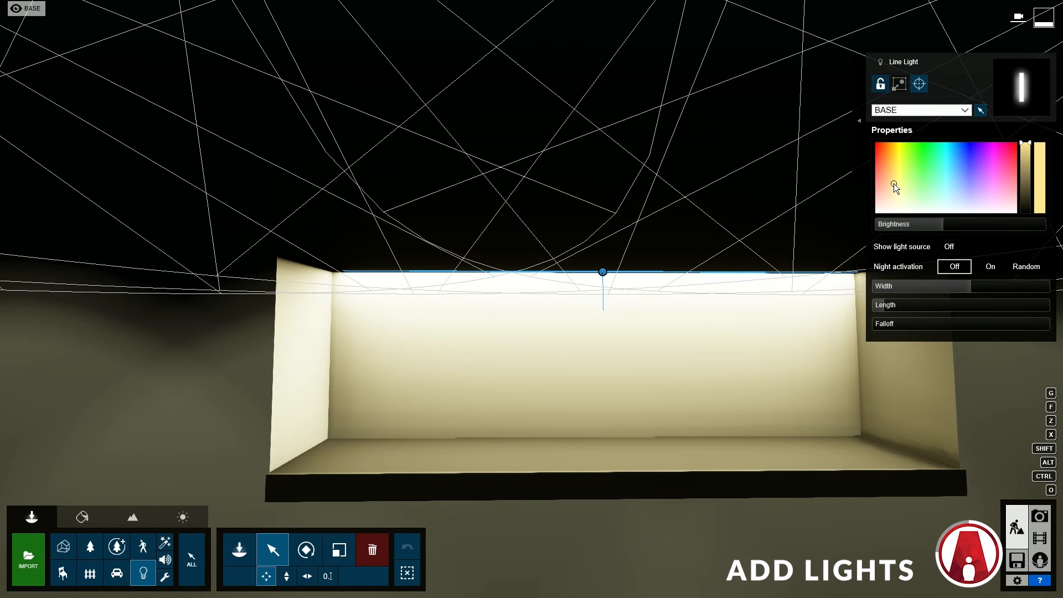
Step: Place a white omni fill light on the kitchen floor and raise it to brighten the whole room
left_click(239, 550)
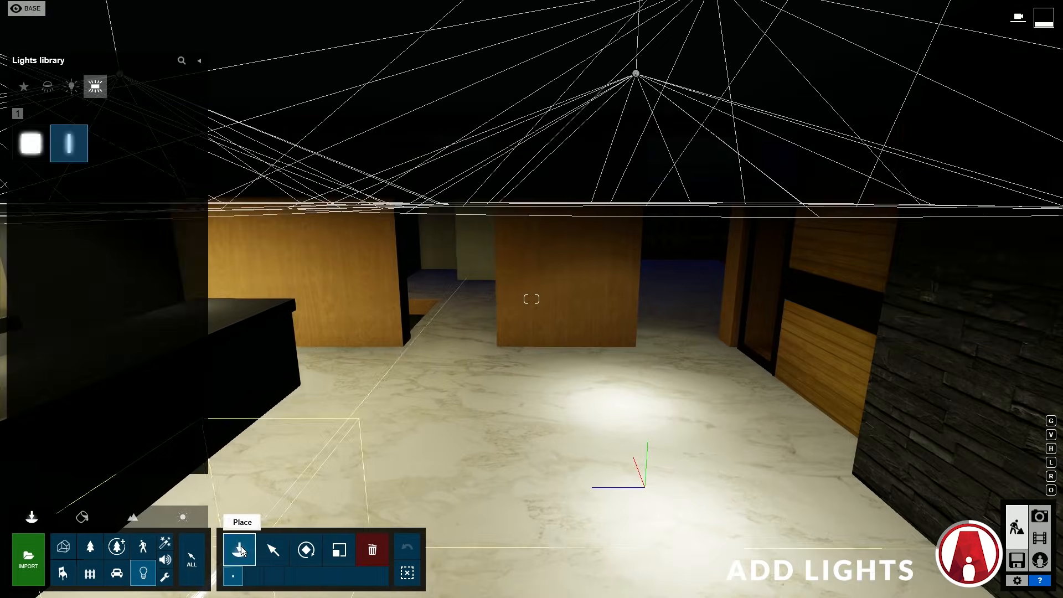
left_click(71, 86)
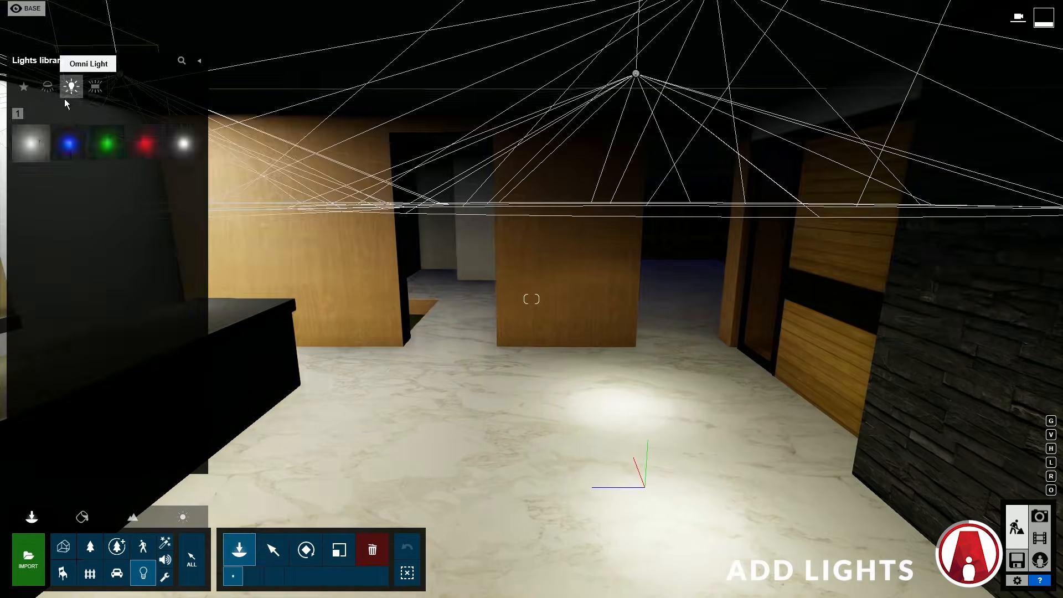
left_click(31, 143)
left_click(378, 494)
left_click_drag(376, 491, 367, 430)
key("s")
right_click_drag(367, 430, 283, 415)
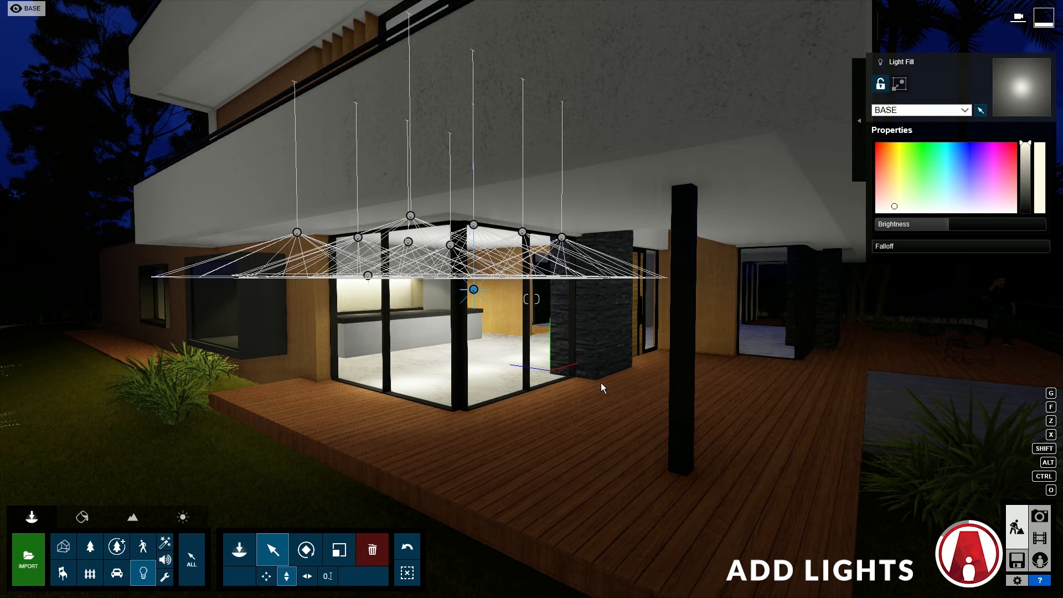
Step: Select all the newly placed kitchen lights together and delete them
mouse_move(327, 11)
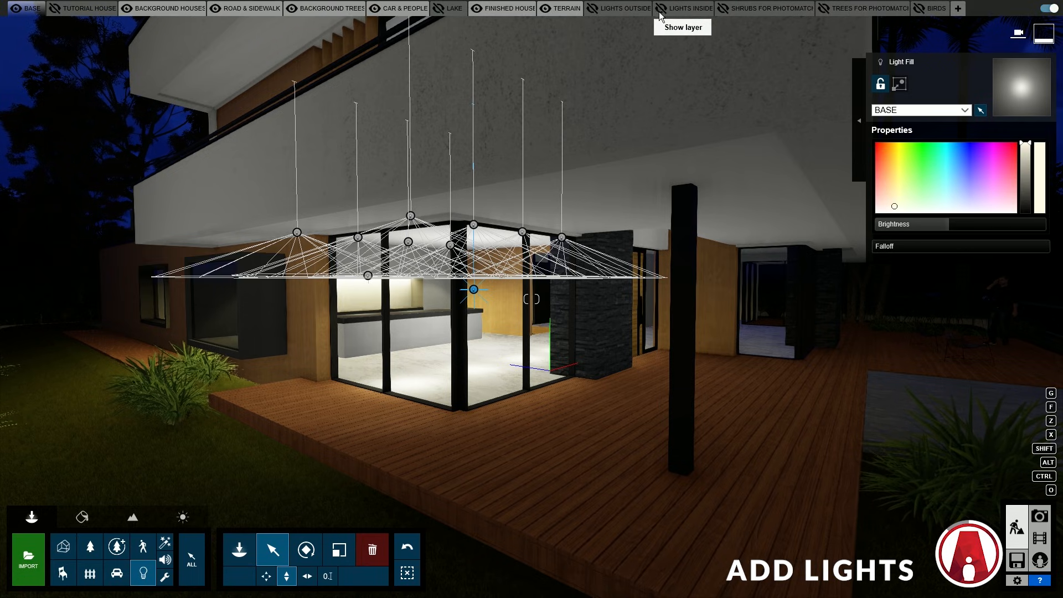
left_click_drag(181, 130, 690, 472, "ctrl")
left_click(375, 548)
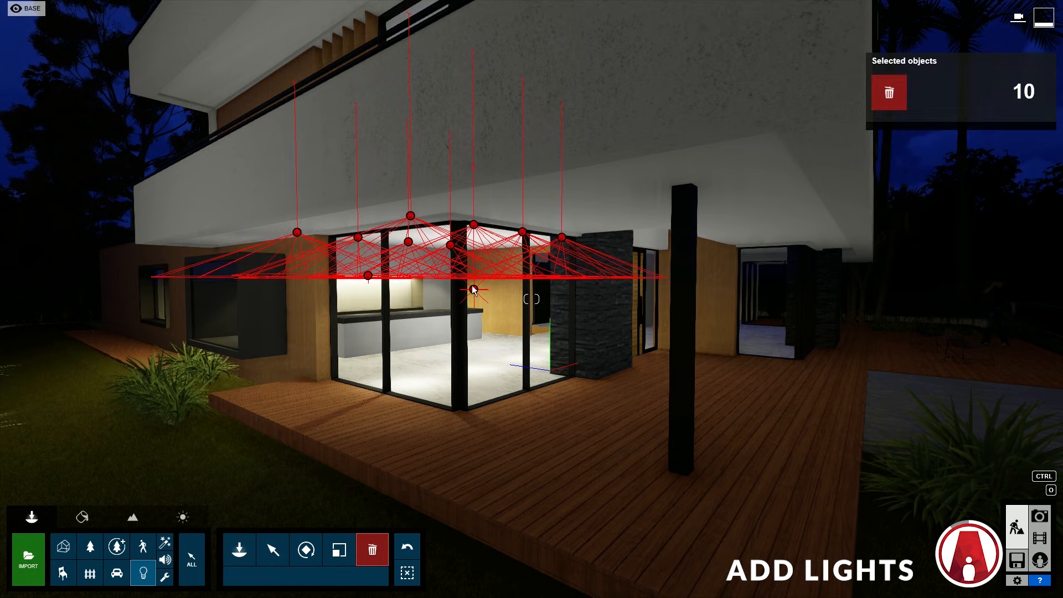
left_click(474, 289)
Step: Show the LIGHTS INSIDE and LIGHTS OUTSIDE layers, and open photo 10 in Photo mode
mouse_move(560, 13)
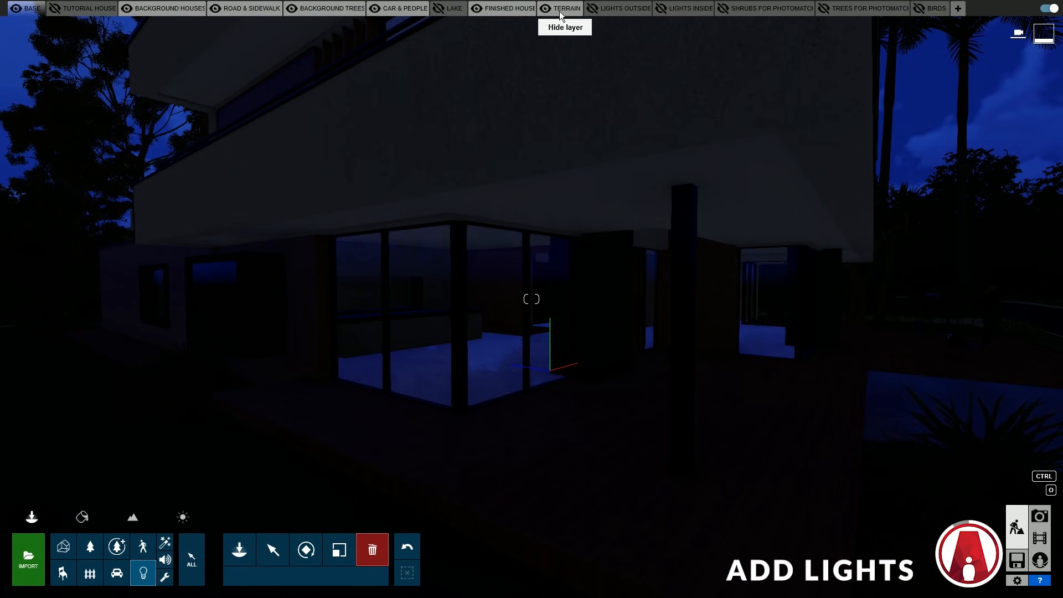
left_click(661, 8)
left_click(593, 9)
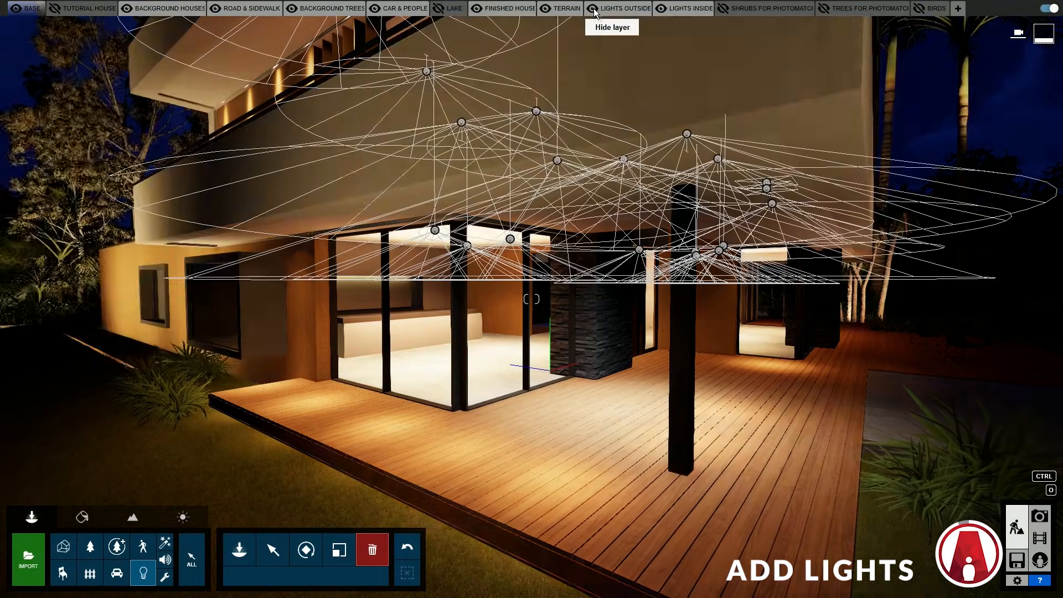
left_click(1041, 516)
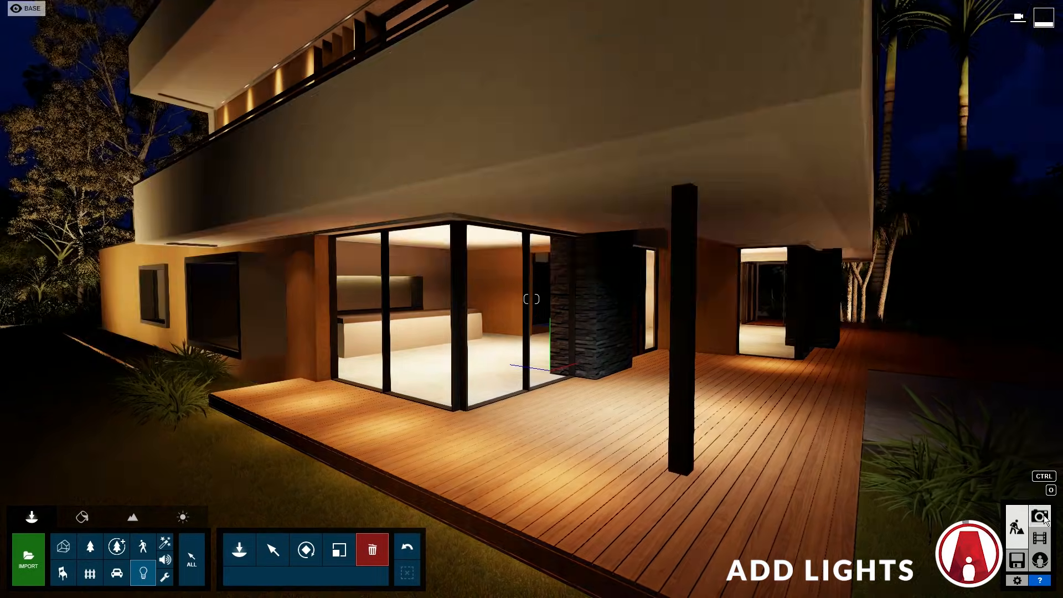
left_click(900, 524)
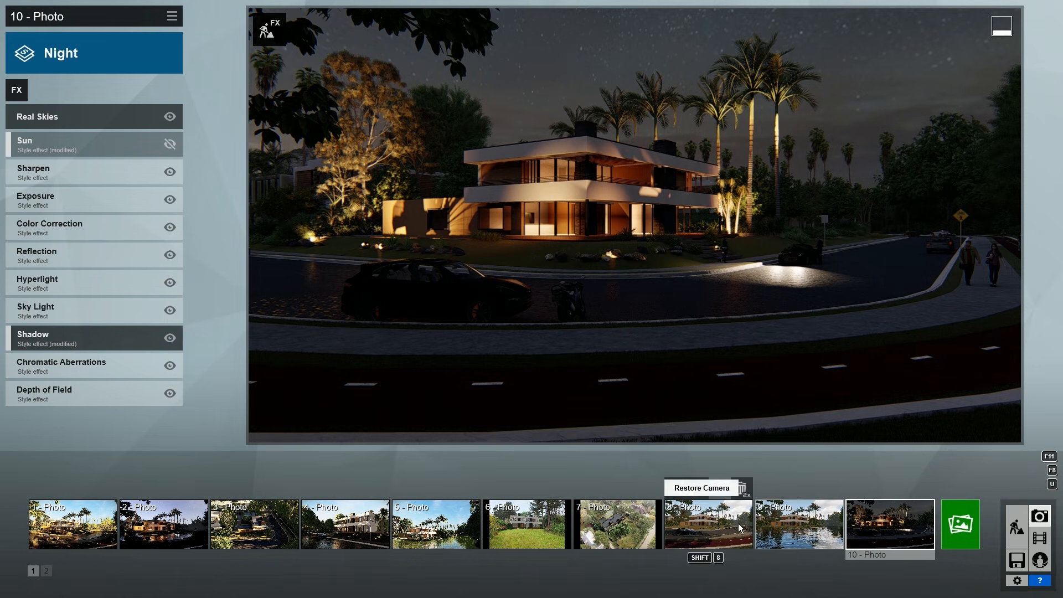
Step: Open photo 8, the daytime street view, and add the Precipitation weather effect to it
left_click(712, 527)
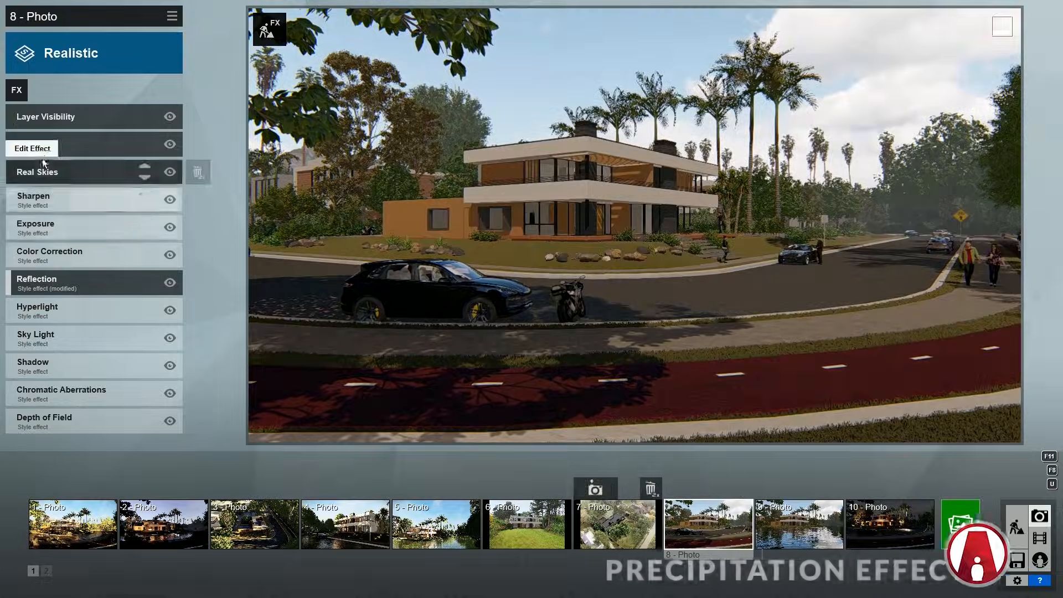
left_click(17, 89)
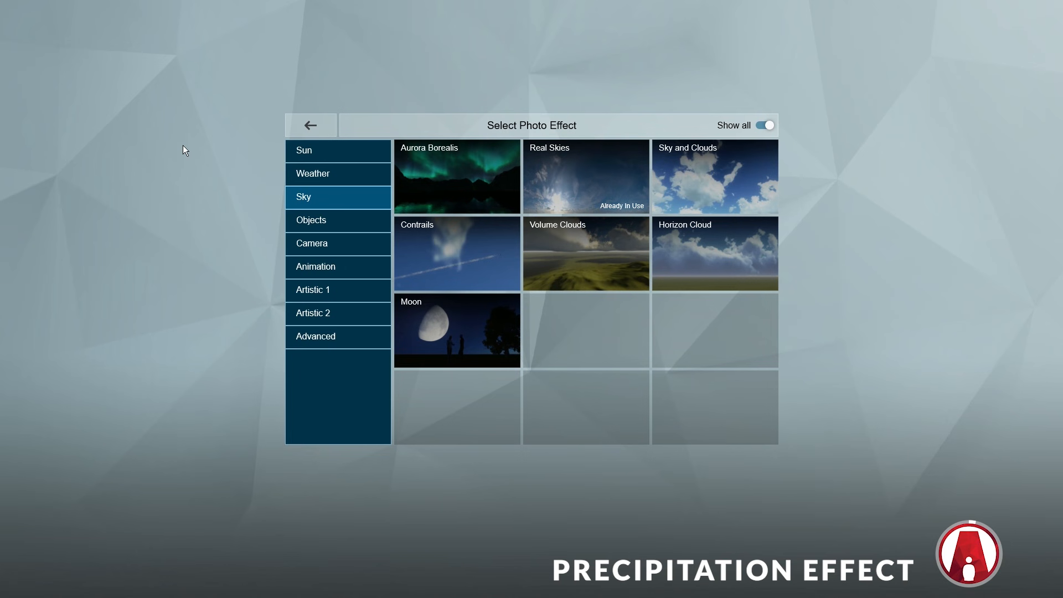
left_click(343, 174)
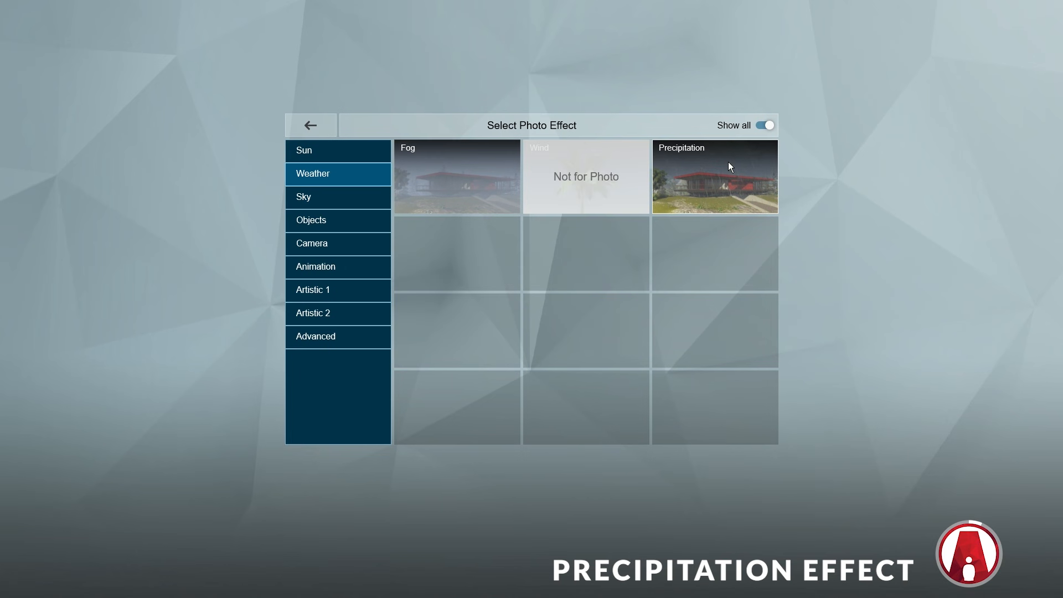
left_click(743, 179)
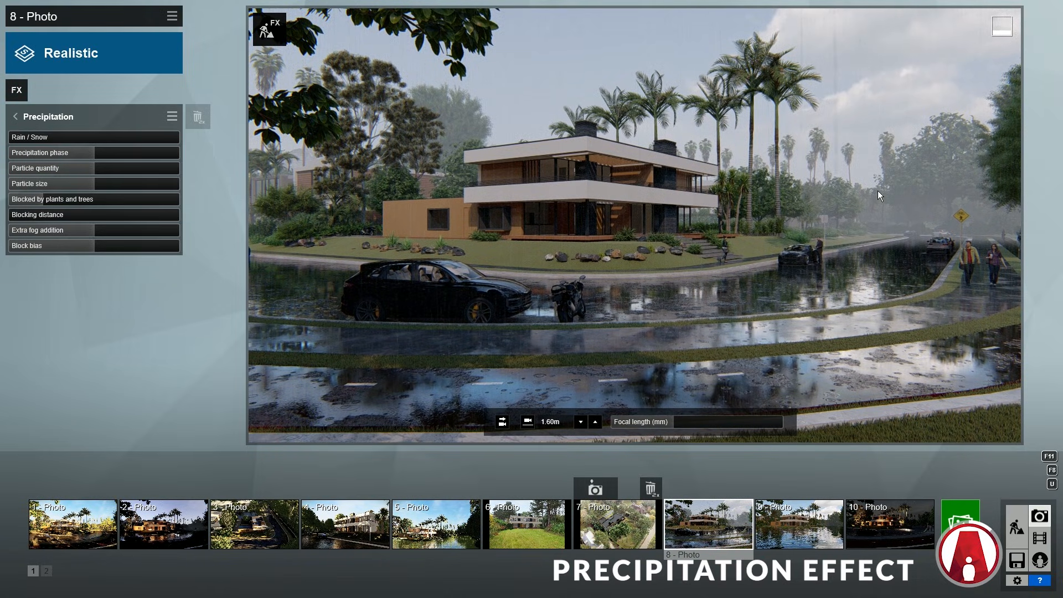
Step: Set Rain / Snow to 1.0 for full snow and raise Particle quantity to about three quarters
left_click(114, 142)
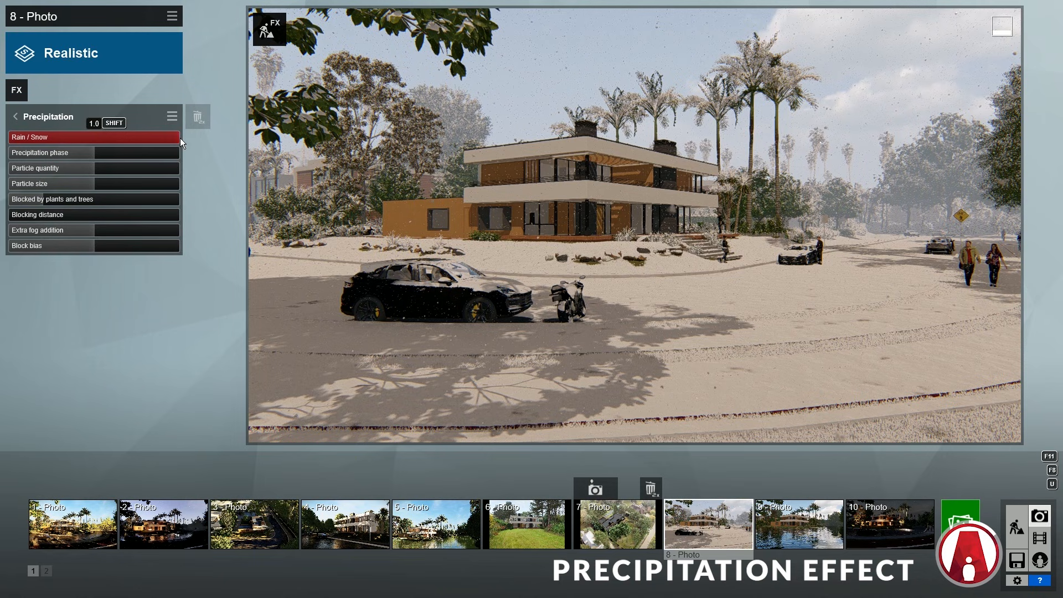
left_click_drag(181, 138, 108, 134)
left_click_drag(181, 135, 187, 135)
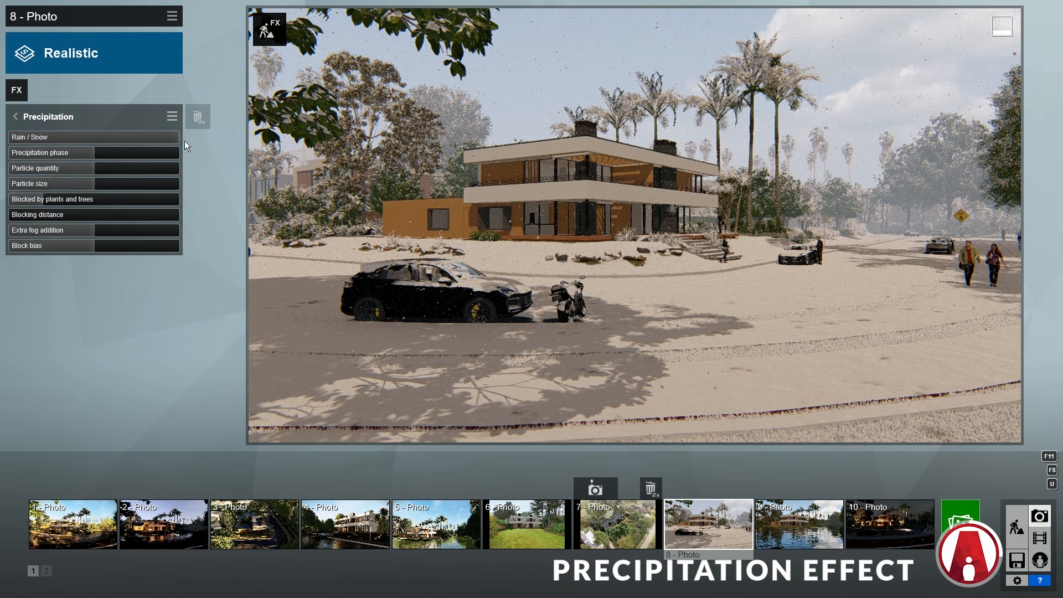
left_click_drag(92, 153, 9, 176)
left_click_drag(95, 174, 139, 167)
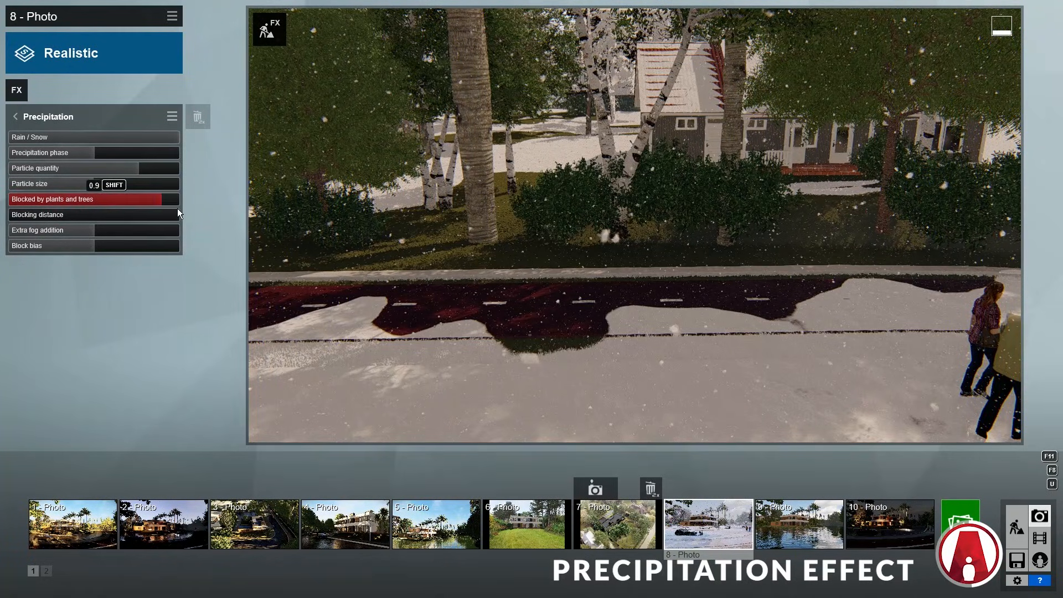
Step: Set the snow's Blocked by plants and trees to zero, Block bias to its maximum and Extra fog addition to about 0.5
left_click_drag(178, 208, 0, 201)
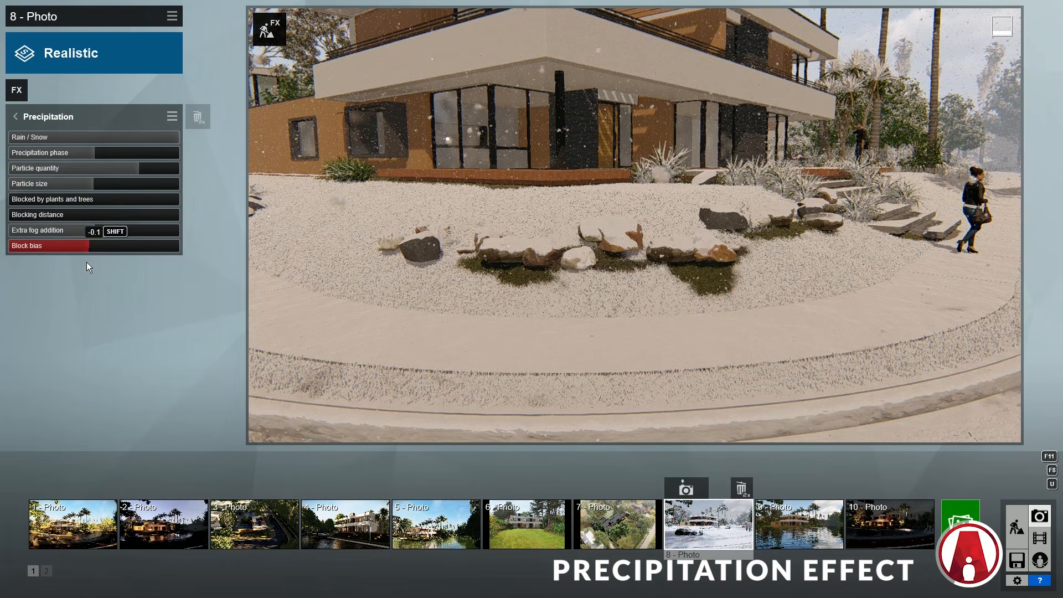
left_click_drag(88, 262, 144, 259)
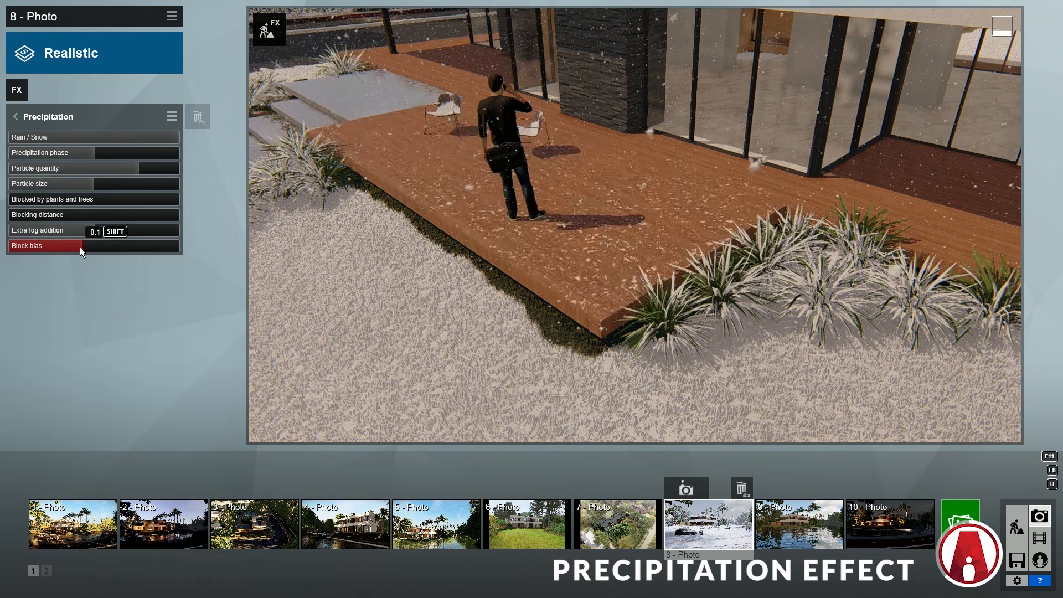
left_click_drag(80, 247, 104, 260)
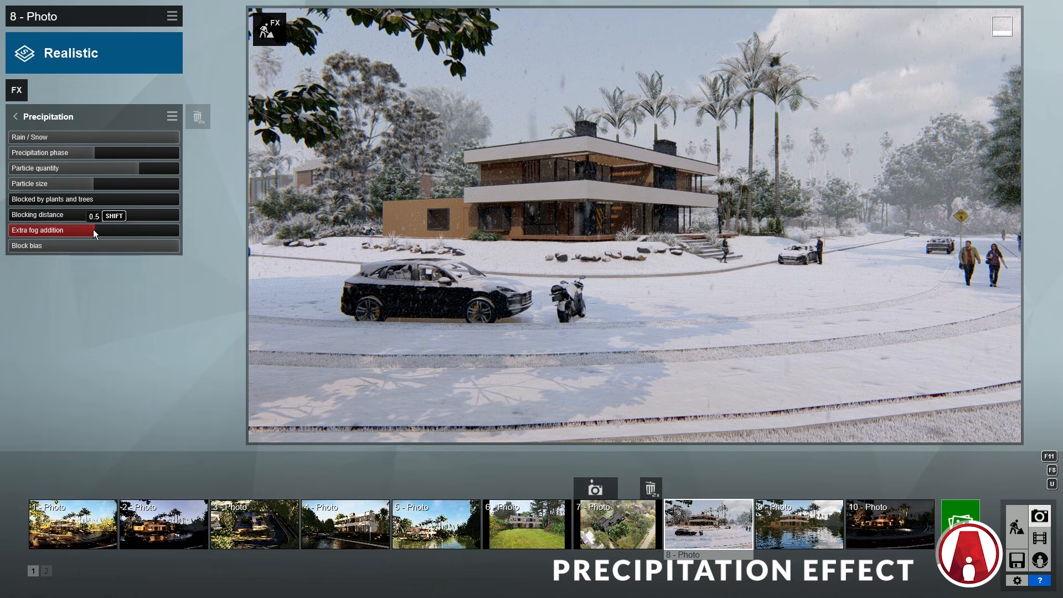
mouse_move(95, 229)
left_mouse_down()
mouse_move(73, 230)
mouse_move(218, 243)
mouse_move(91, 233)
left_mouse_up()
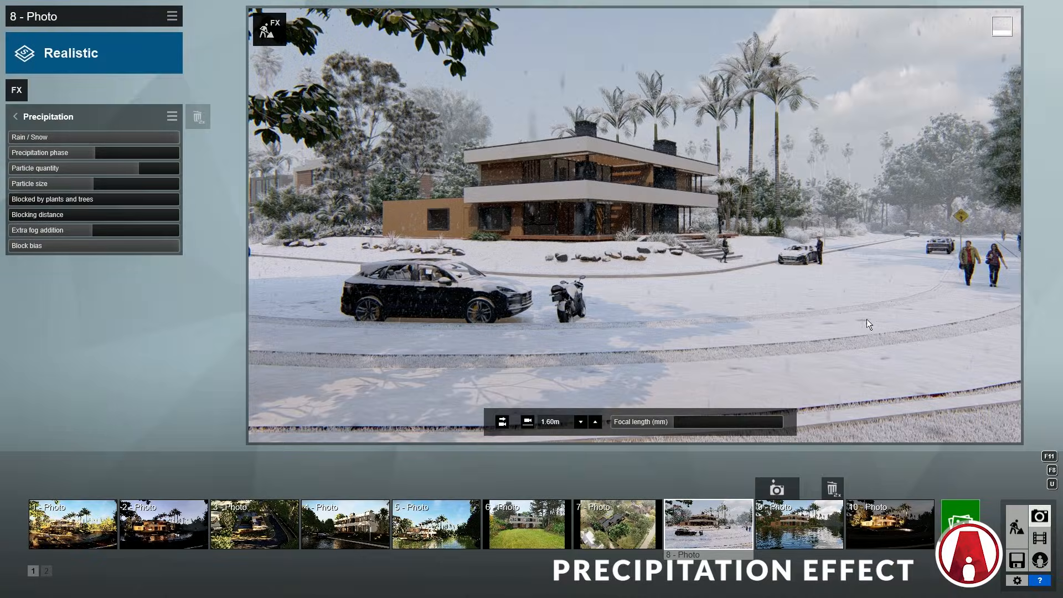
Step: Add Precipitation to photo 10 as rain, with Precipitation phase around 0.7 and Particle quantity, Particle size and Extra fog addition at zero
left_click(891, 524)
left_click(11, 93)
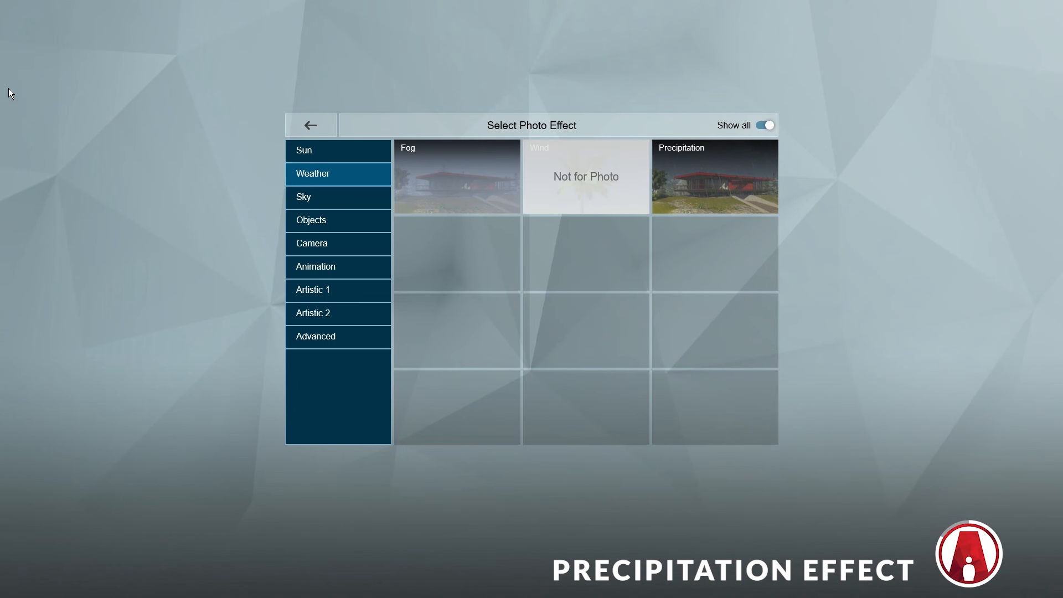
left_click(728, 169)
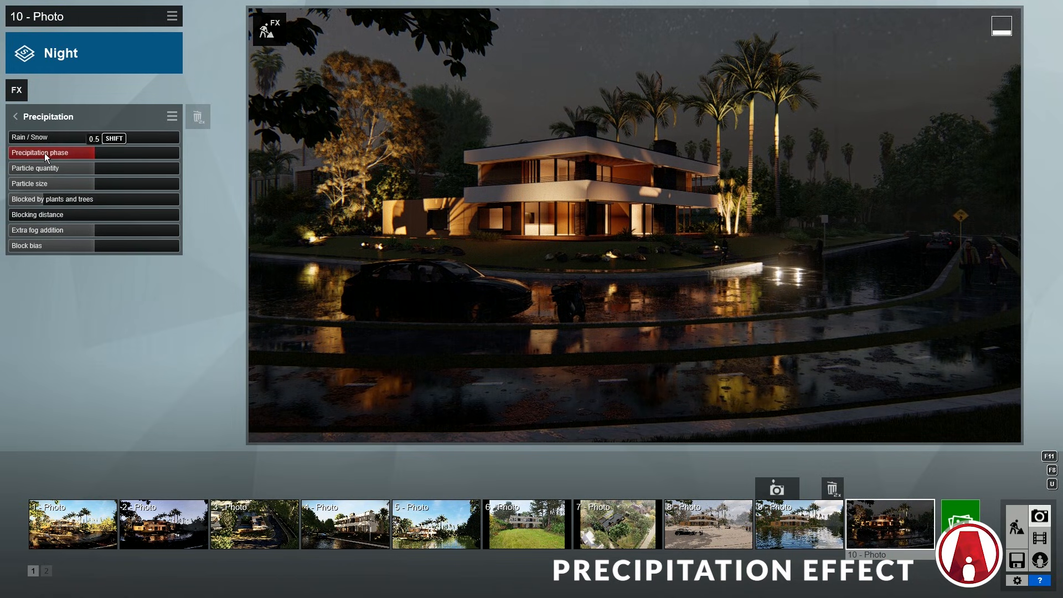
left_click_drag(19, 138, 1, 153)
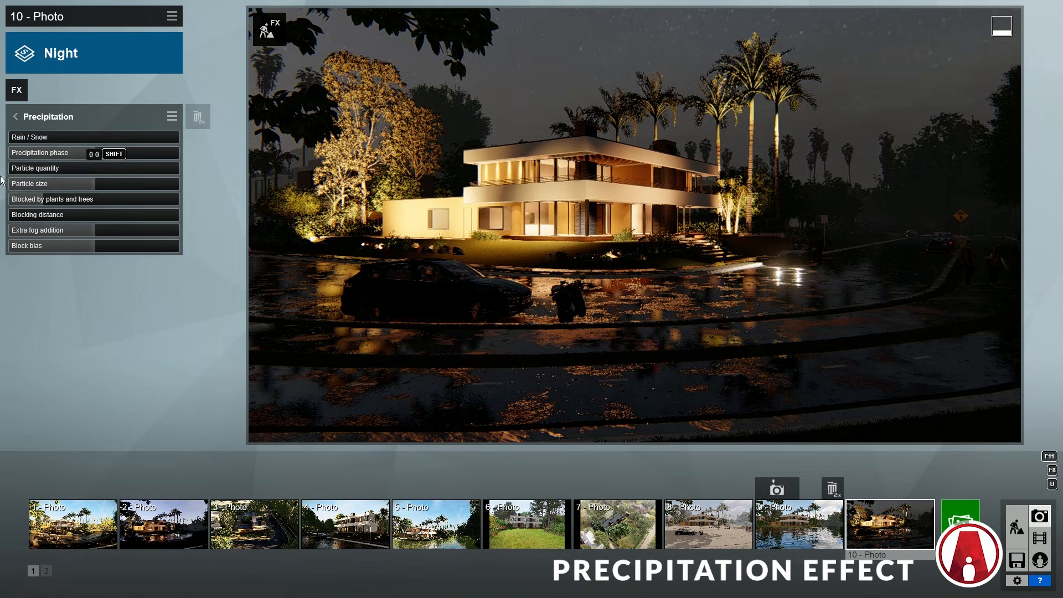
left_click_drag(91, 156, 133, 155)
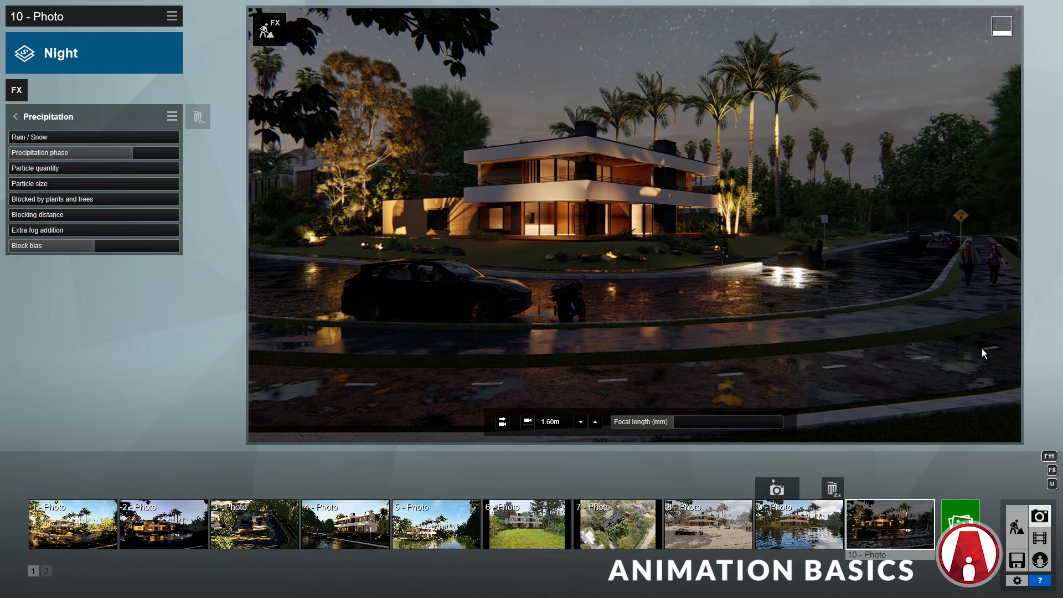
Step: Switch to Movie mode and preview the three existing clips
left_click(1042, 539)
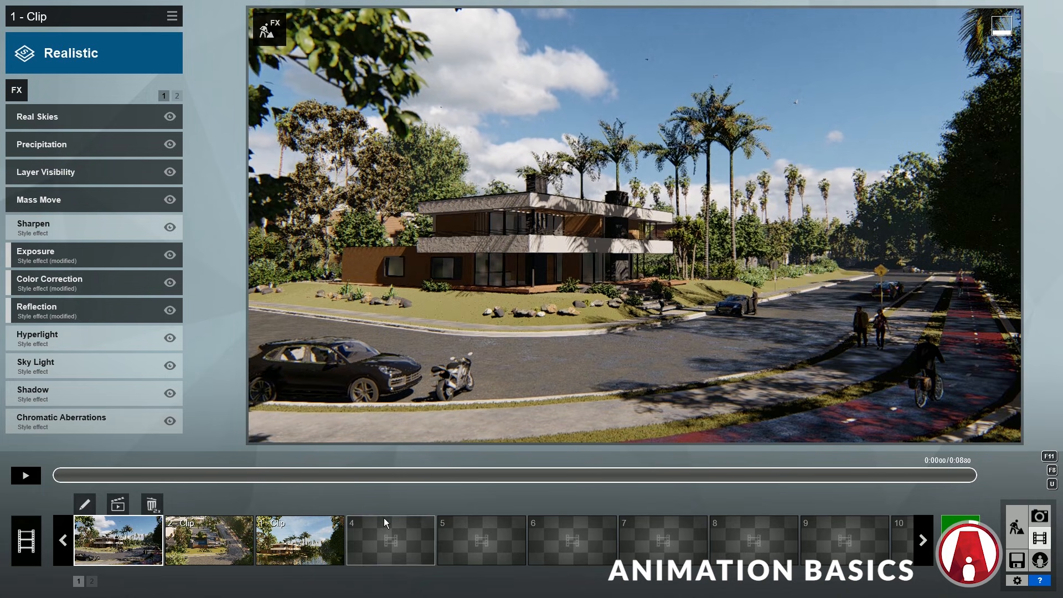
left_click_drag(60, 477, 769, 509)
left_click(204, 539)
left_click(299, 540)
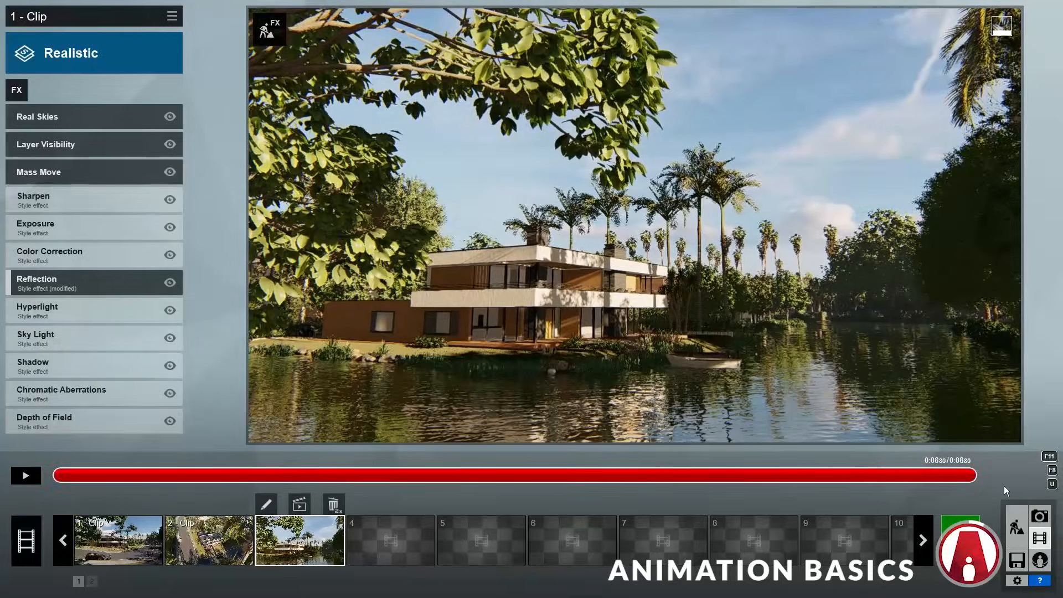
left_click(114, 546)
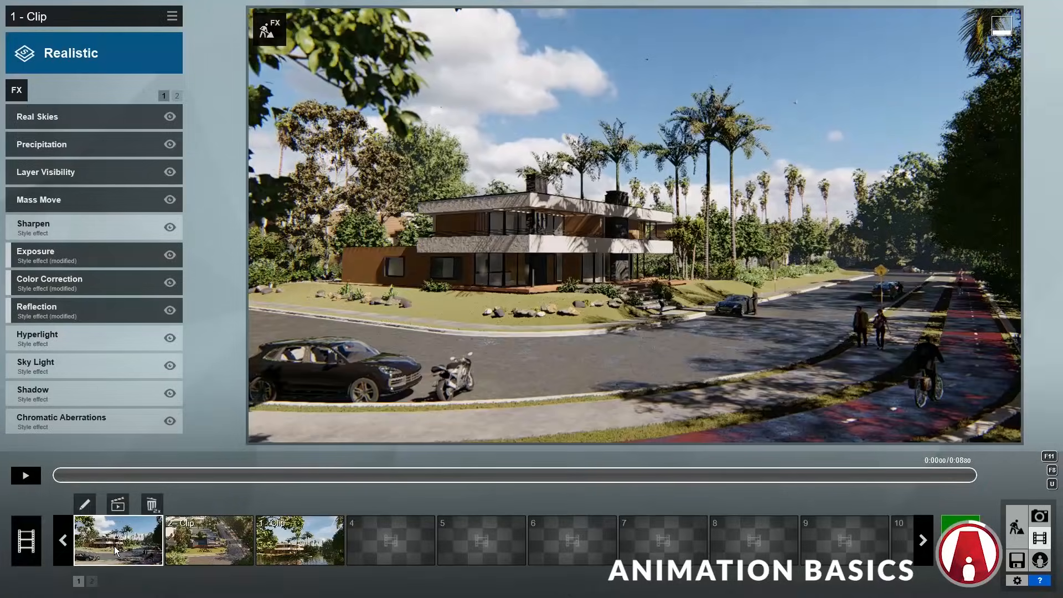
Step: Start recording a new clip in slot 4 and capture the street view of the house at 1.60 m eye height as its first keyframe
left_click(400, 546)
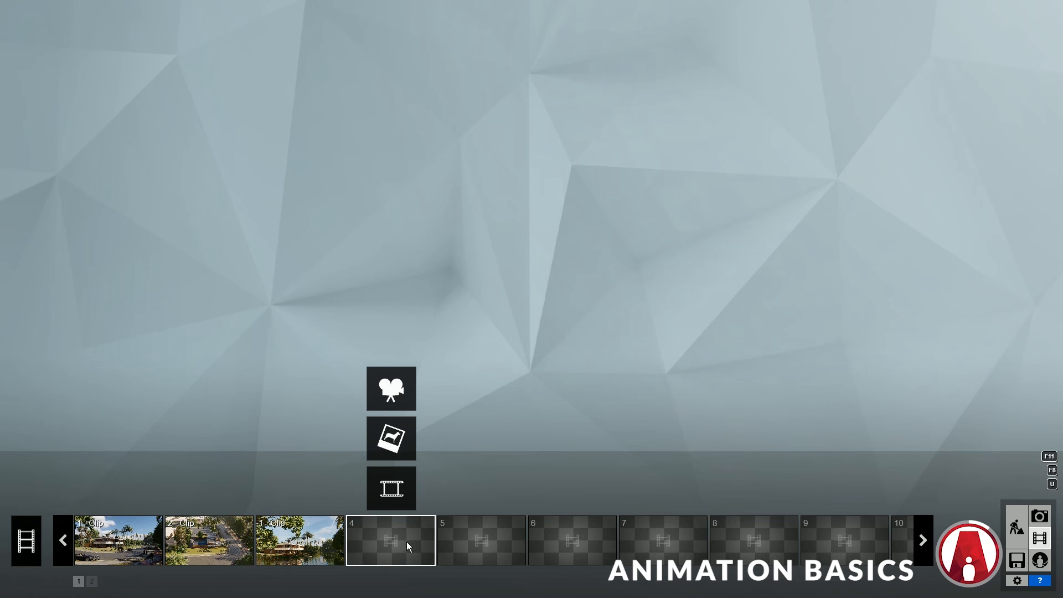
left_click(393, 392)
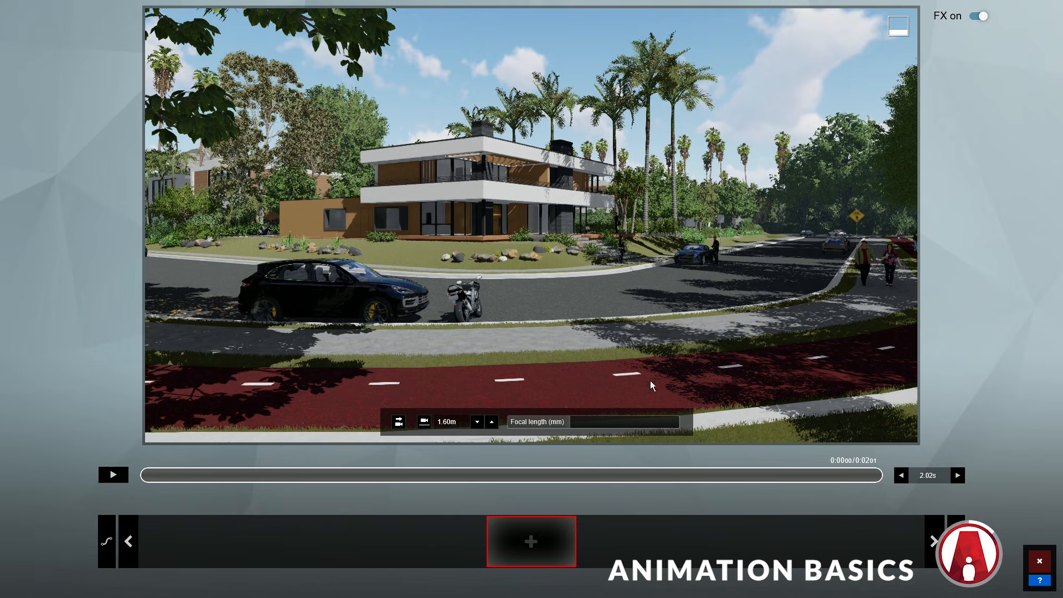
mouse_move(574, 429)
left_mouse_down()
mouse_move(600, 428)
mouse_move(571, 426)
left_mouse_up()
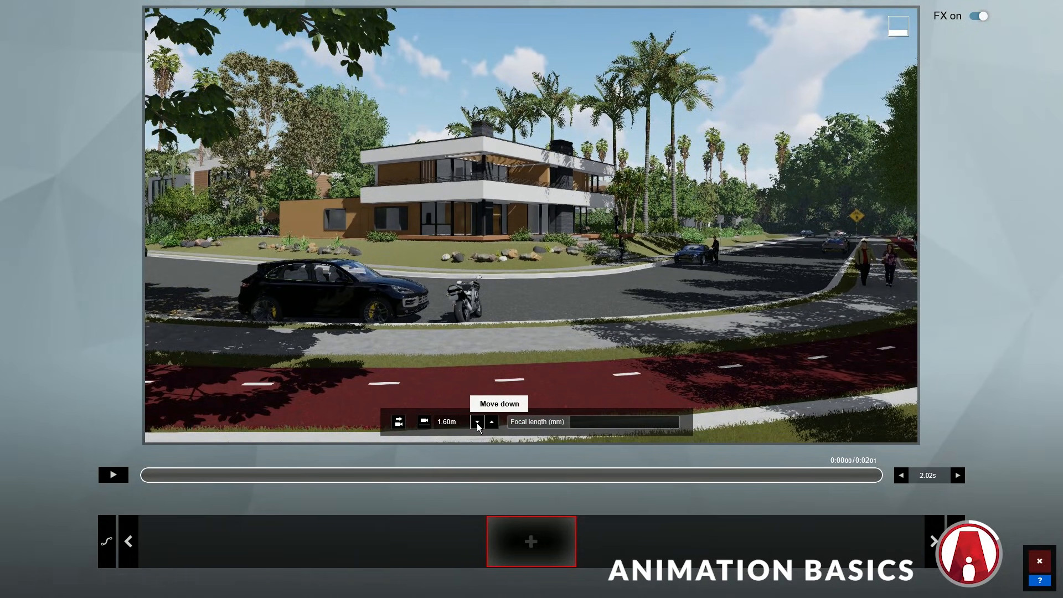
left_click(531, 546)
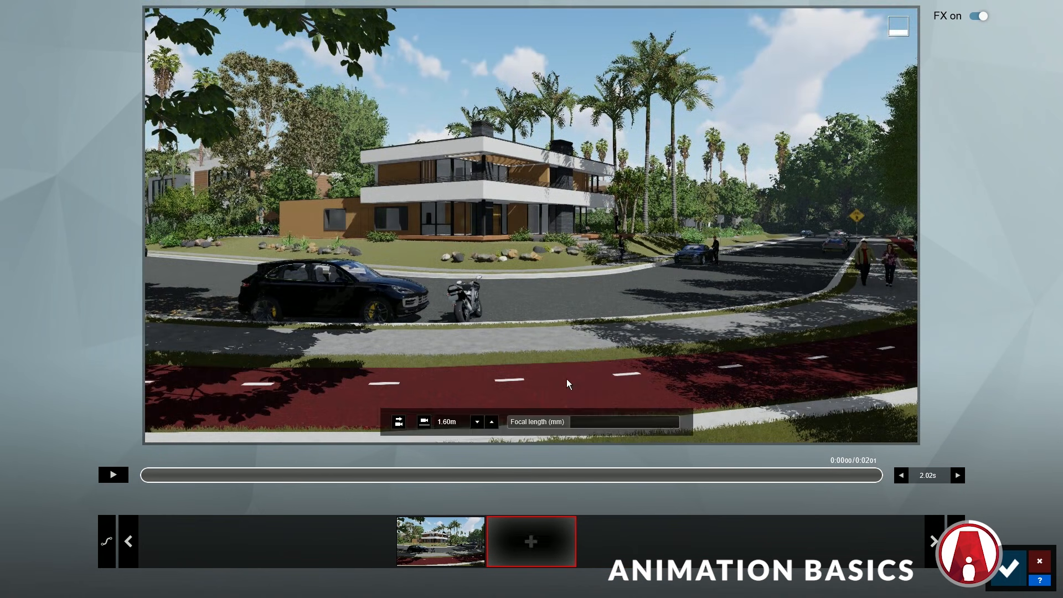
Step: Move the camera left along the street, level it at 1.60 m eye height and capture the second keyframe
key("a")
right_click_drag(570, 382, 607, 384)
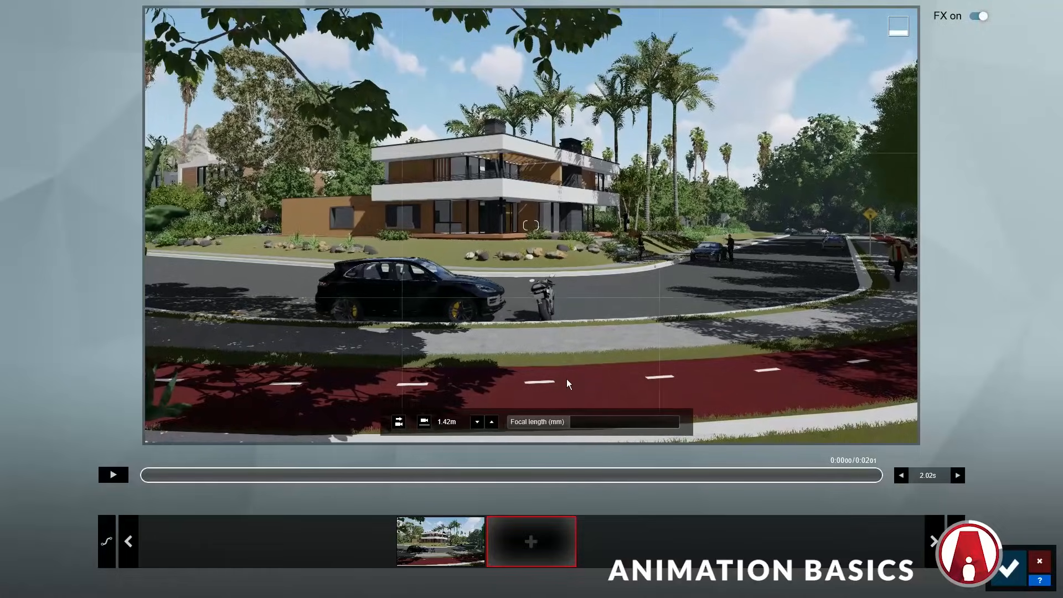
left_click(399, 422)
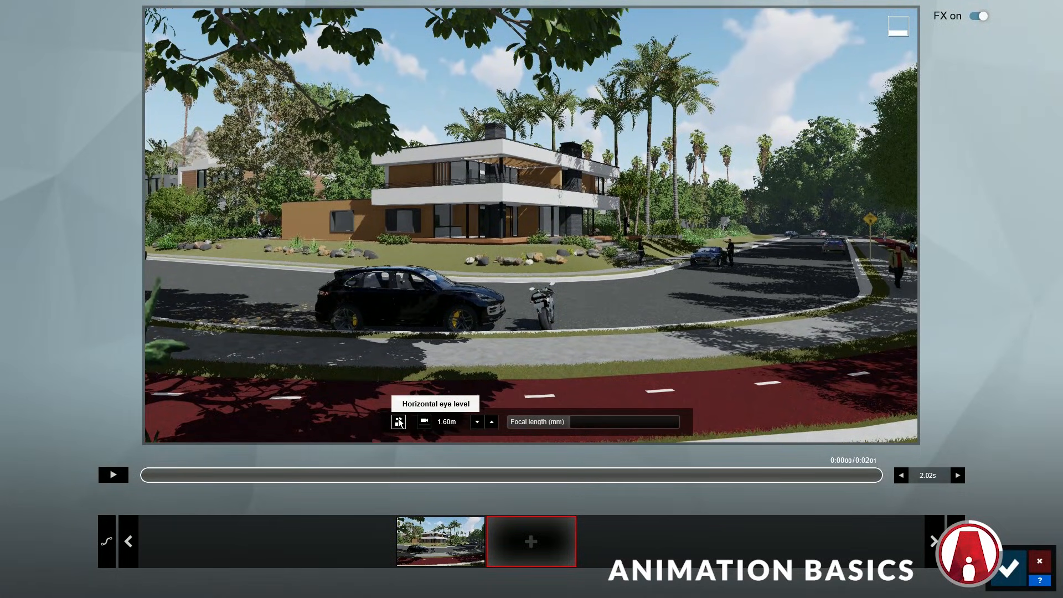
left_click(531, 543)
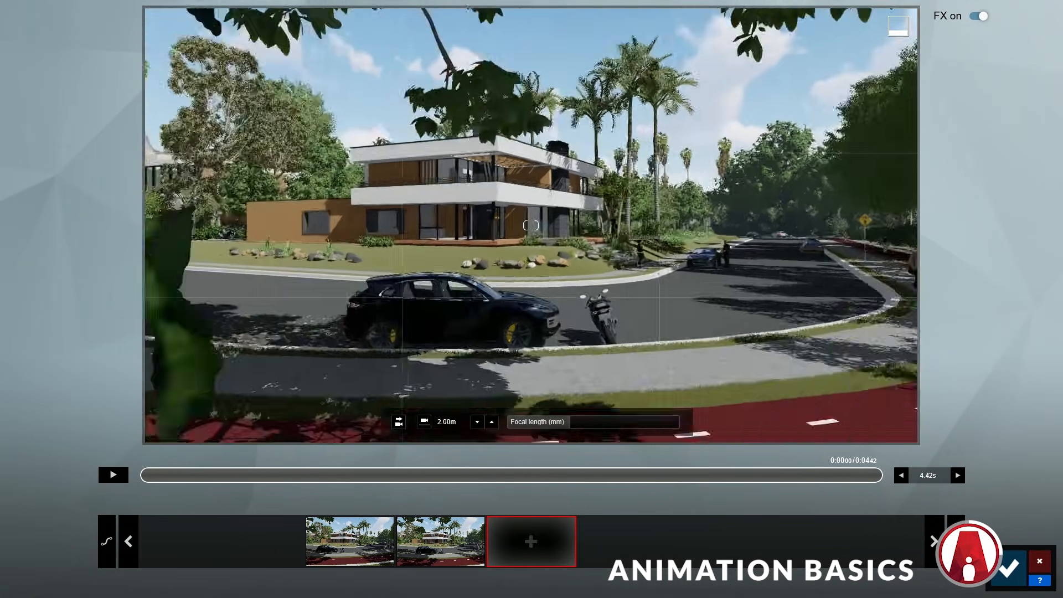
Step: Shift the camera further left past the parked car, level it at 1.60 m eye height and capture the third keyframe
key("a")
right_click_drag(530, 382, 554, 383)
left_click(400, 422)
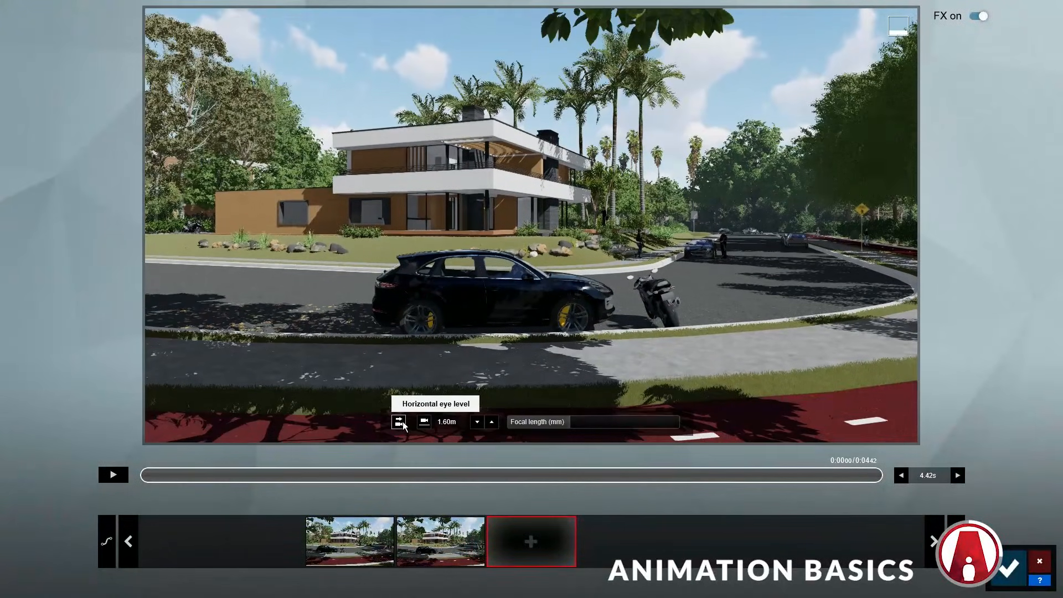
left_click(542, 540)
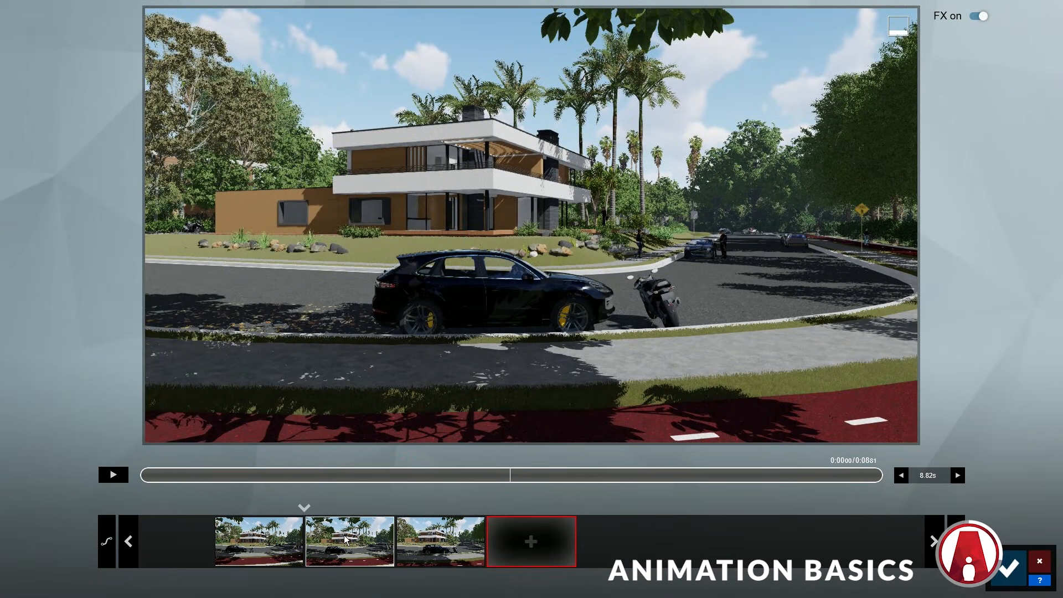
Step: Move the second keyframe's camera closer to the street at 1.60 m horizontal eye level and update that keyframe
left_click(345, 540)
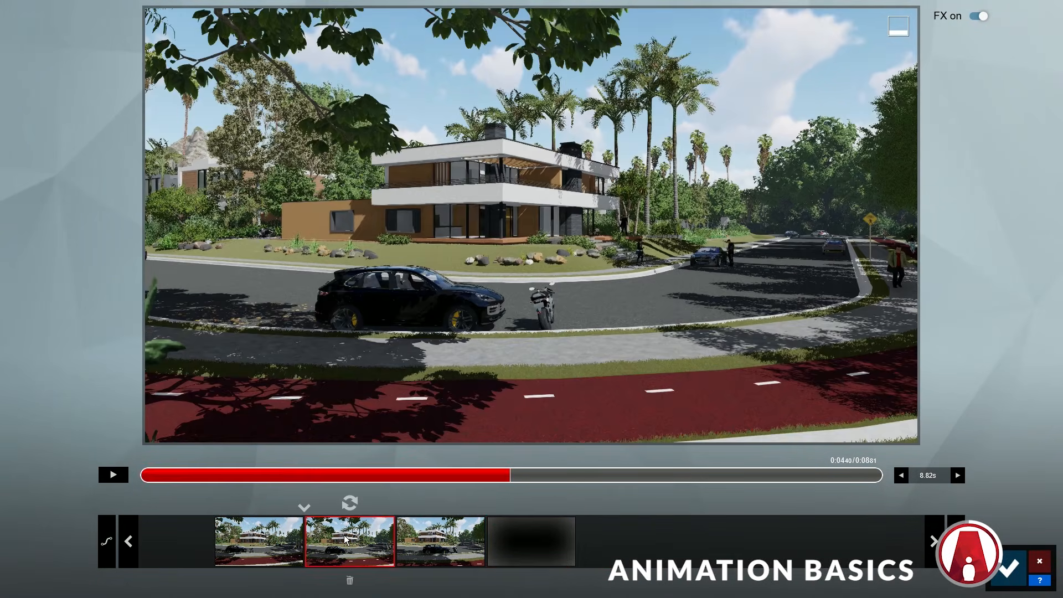
key("w")
left_click(424, 425)
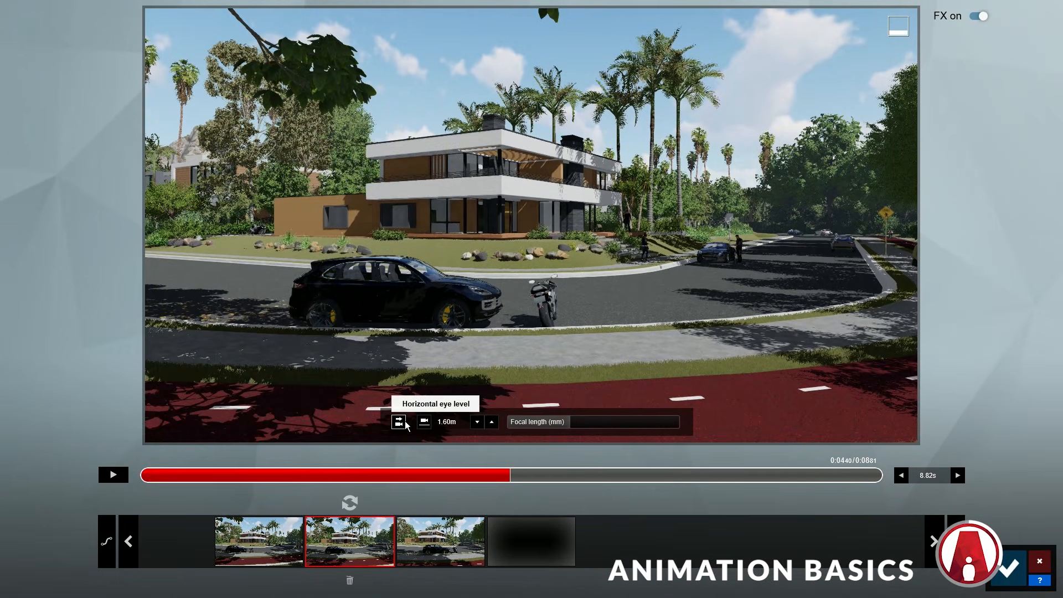
left_click(355, 506)
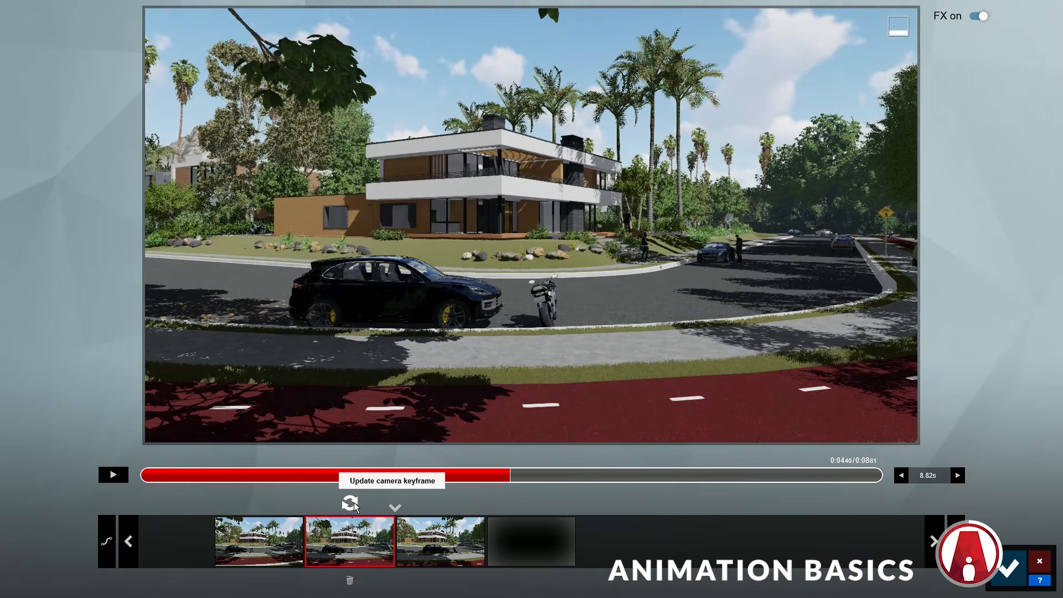
Step: Shift and turn the camera left towards the parked car and insert an extra keyframe after the second one
key("a")
key("w")
right_click_drag(388, 360, 455, 362)
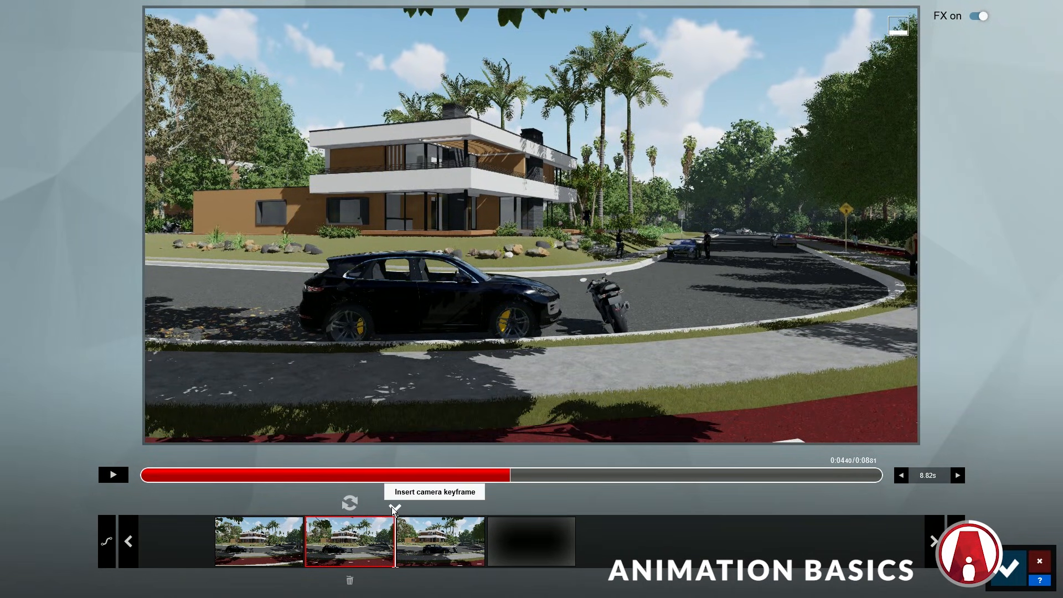
left_click(395, 508)
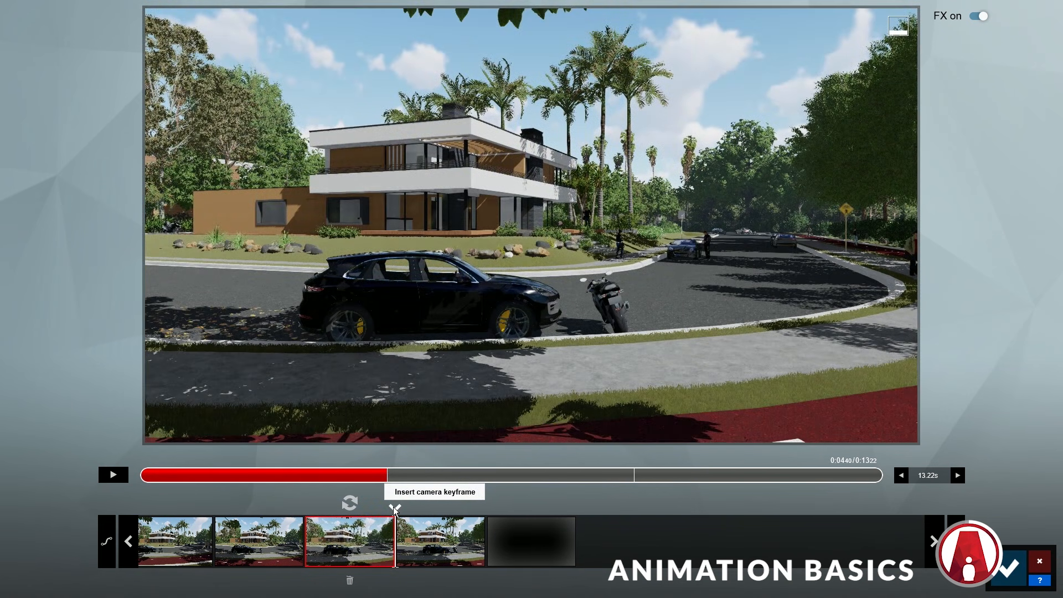
Step: Play the clip while shortening its length to 8.22 s and lengthening it again to 13.22 s
left_click(114, 477)
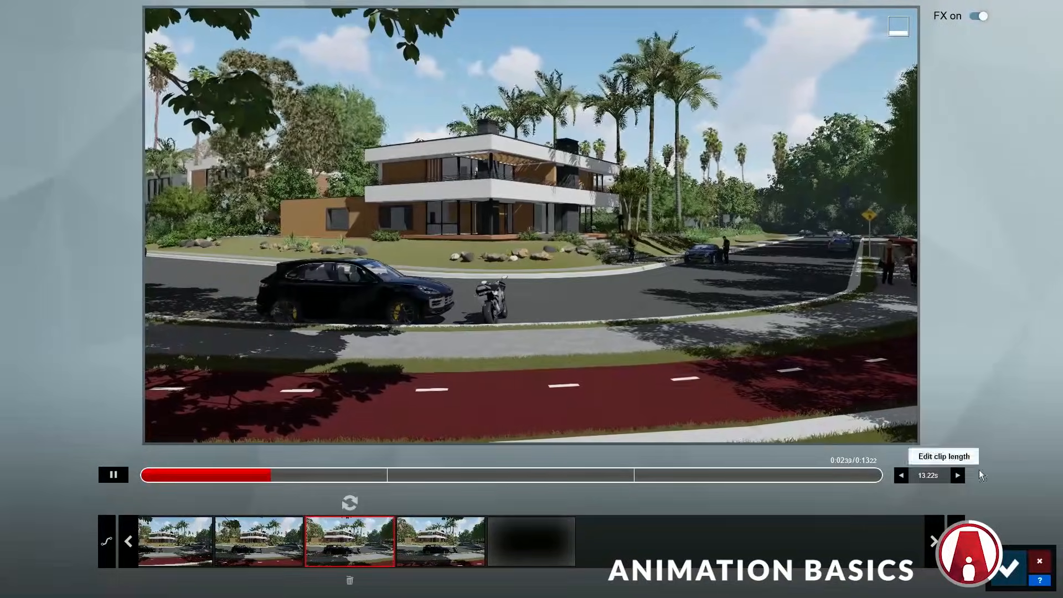
left_click(902, 476)
left_click(902, 477)
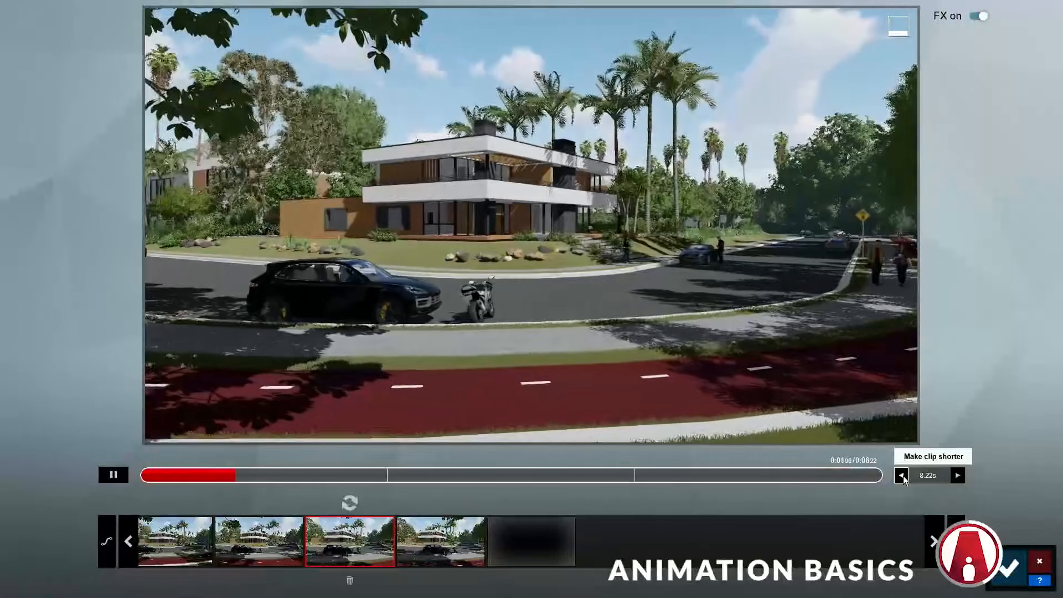
left_click(958, 475)
left_click(958, 476)
left_click(958, 475)
left_click(958, 475)
left_click(958, 475)
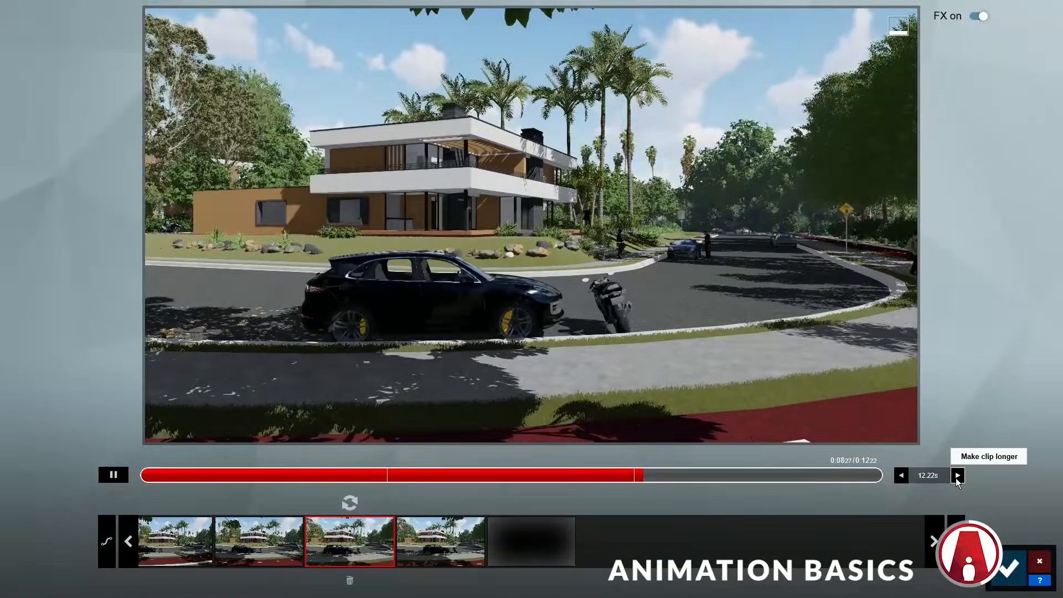
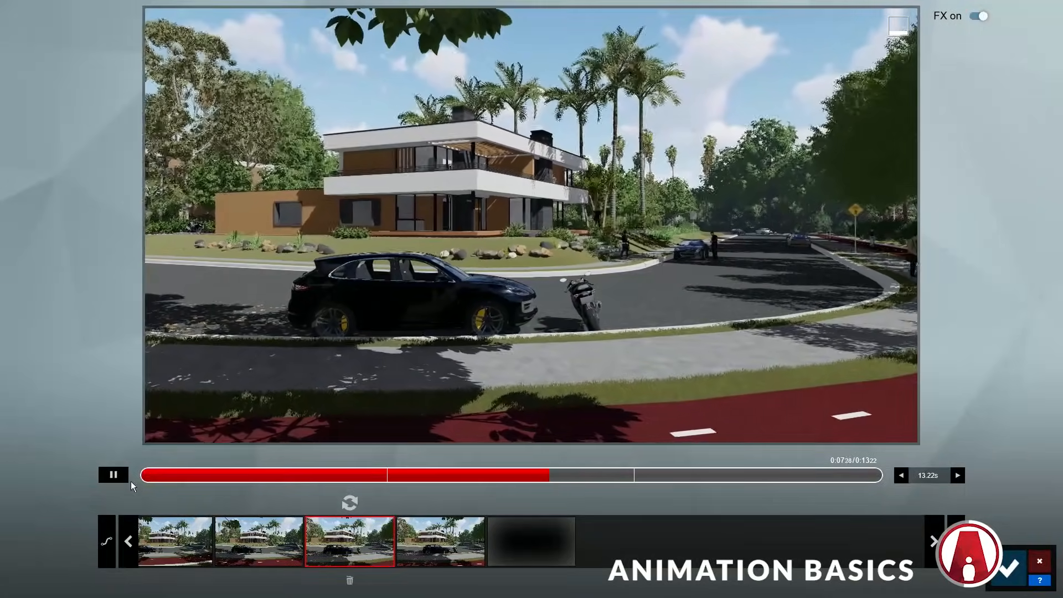
Step: Stop the playback and delete two camera keyframes, keeping only two keyframes in the clip
left_click(114, 475)
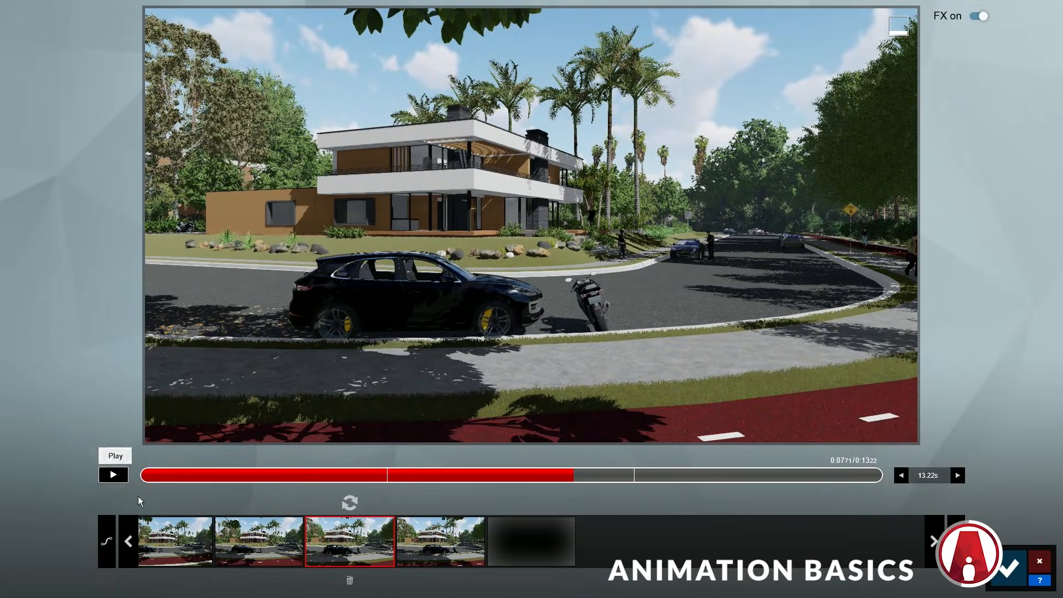
left_click(349, 580)
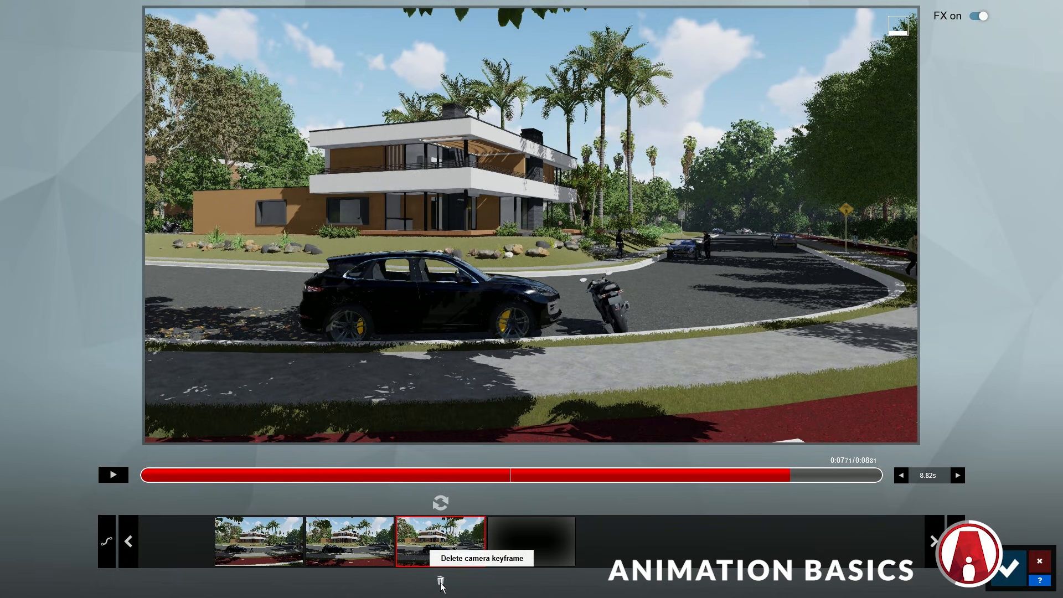
left_click(441, 581)
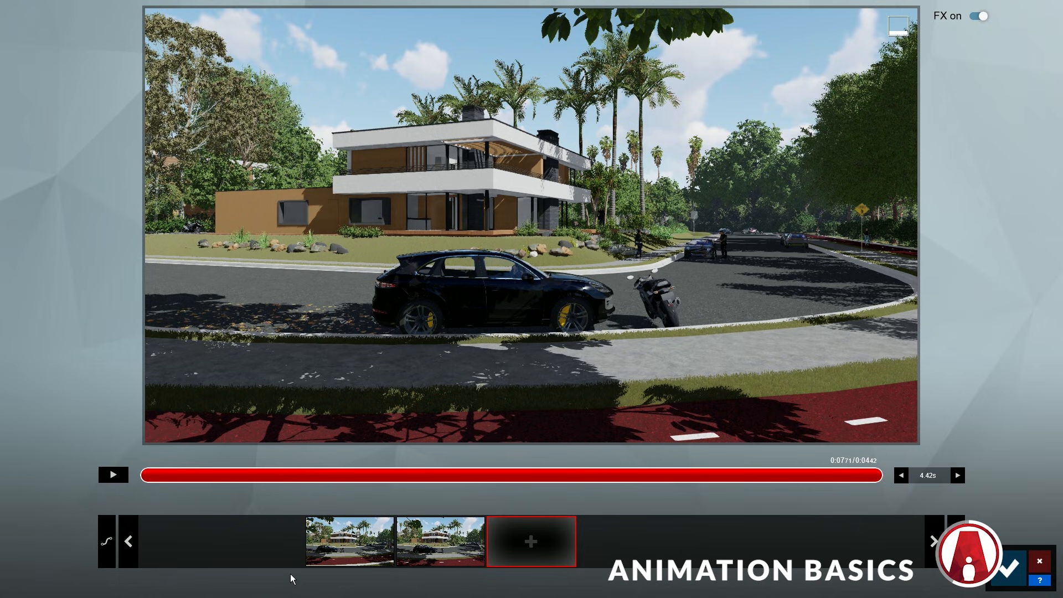
Step: Preview the two-keyframe clip, set a smooth start and a linear end for its camera easing, and accept the clip
left_click(112, 475)
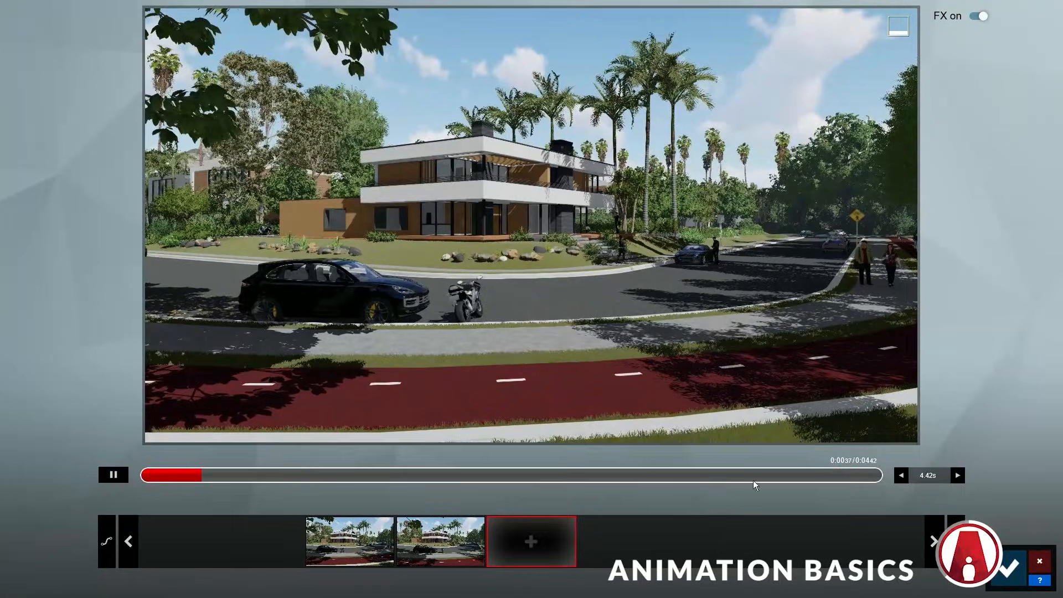
left_click(114, 475)
left_click(118, 476)
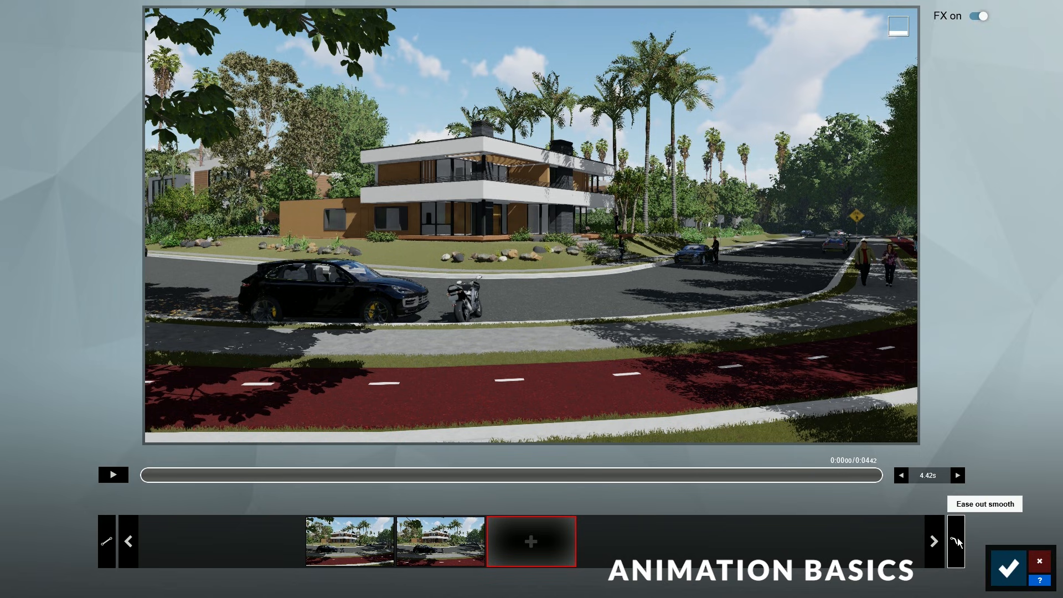
left_click(108, 479)
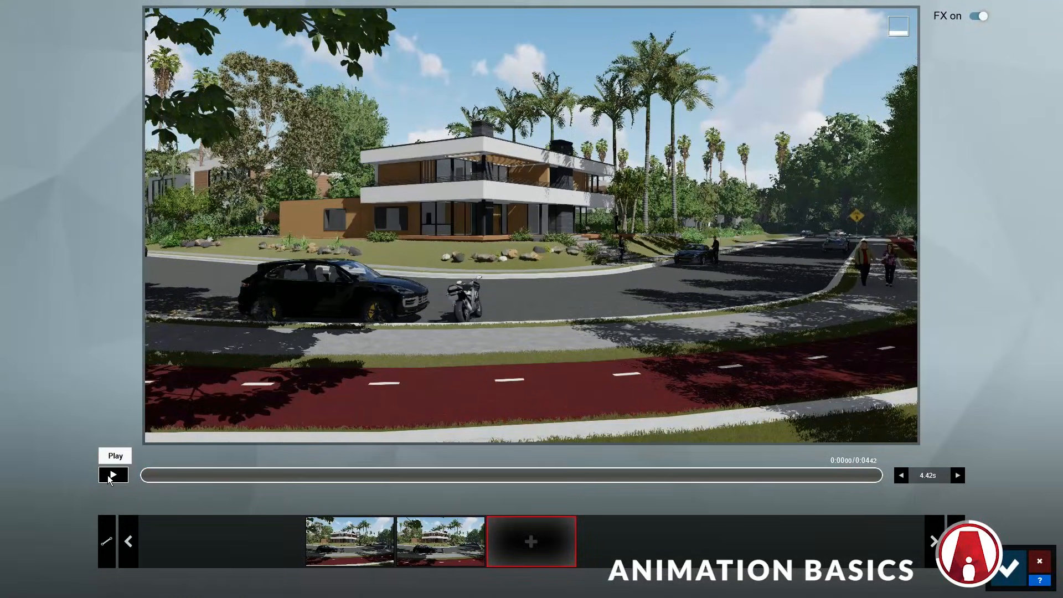
left_click(109, 524)
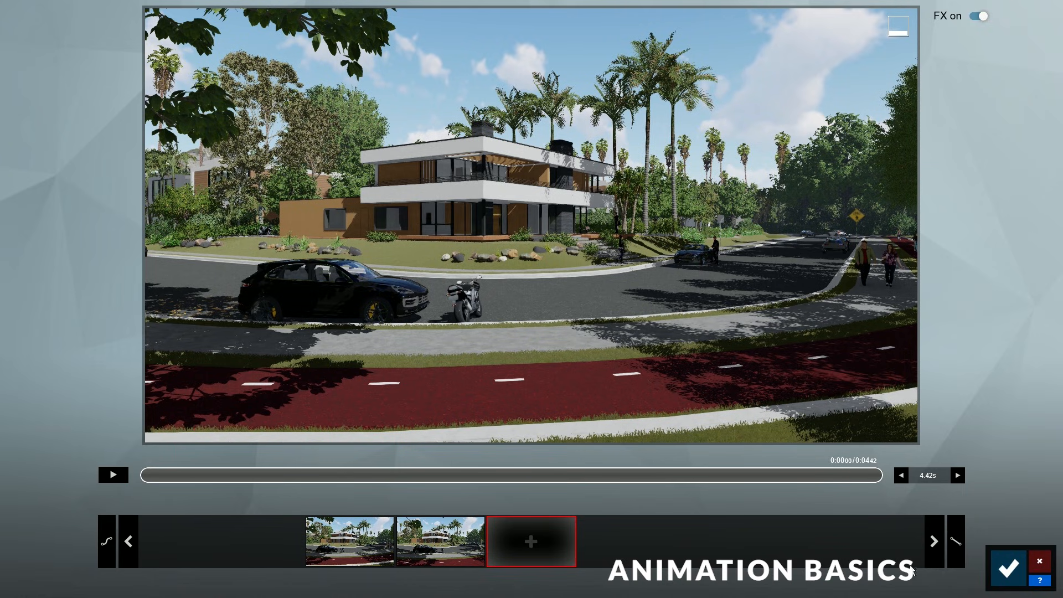
left_click(1009, 568)
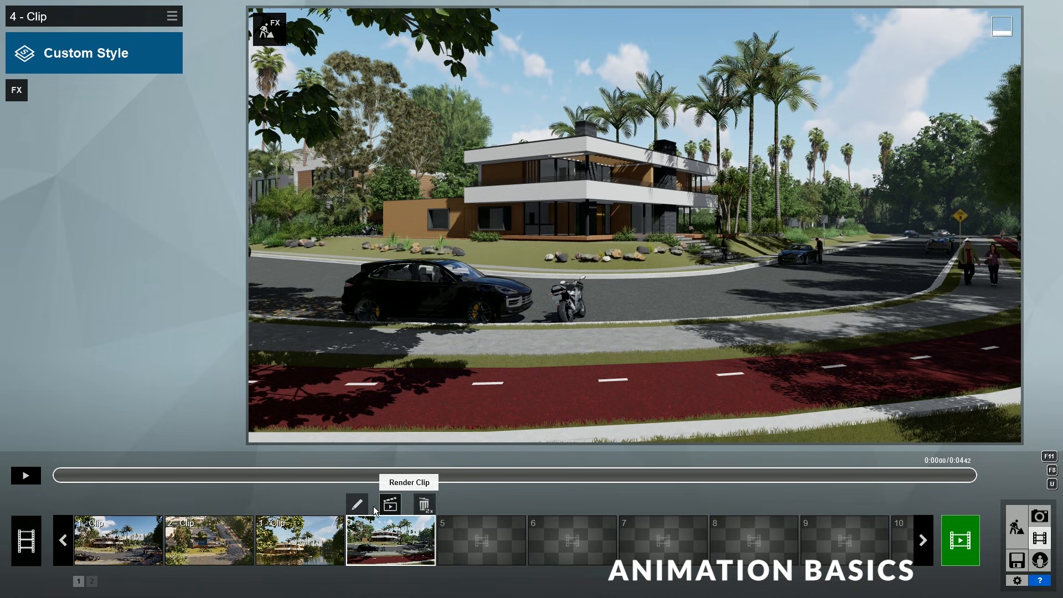
Step: Render the entire clip 4 as an HD 1280x720 MP4 at five-star quality and 30 fps, saved as Test 1
left_click(390, 504)
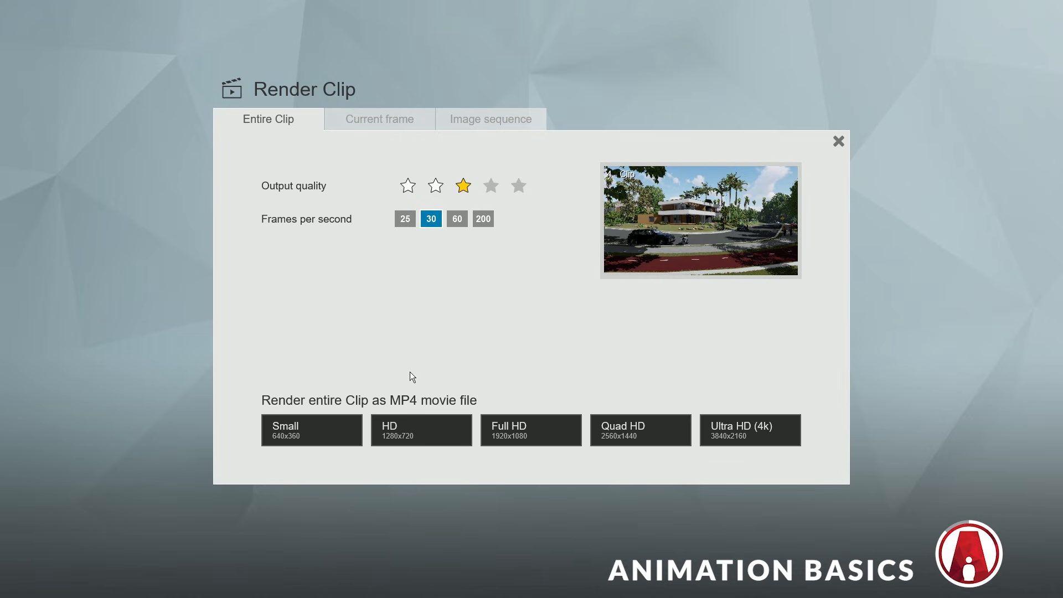
left_click(519, 187)
left_click(446, 434)
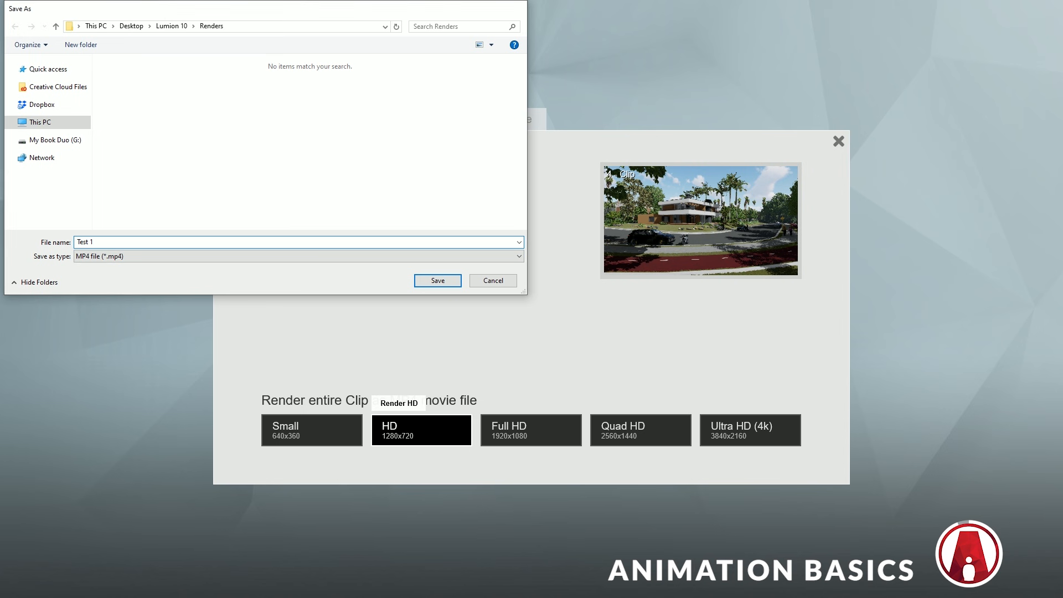
key("Return")
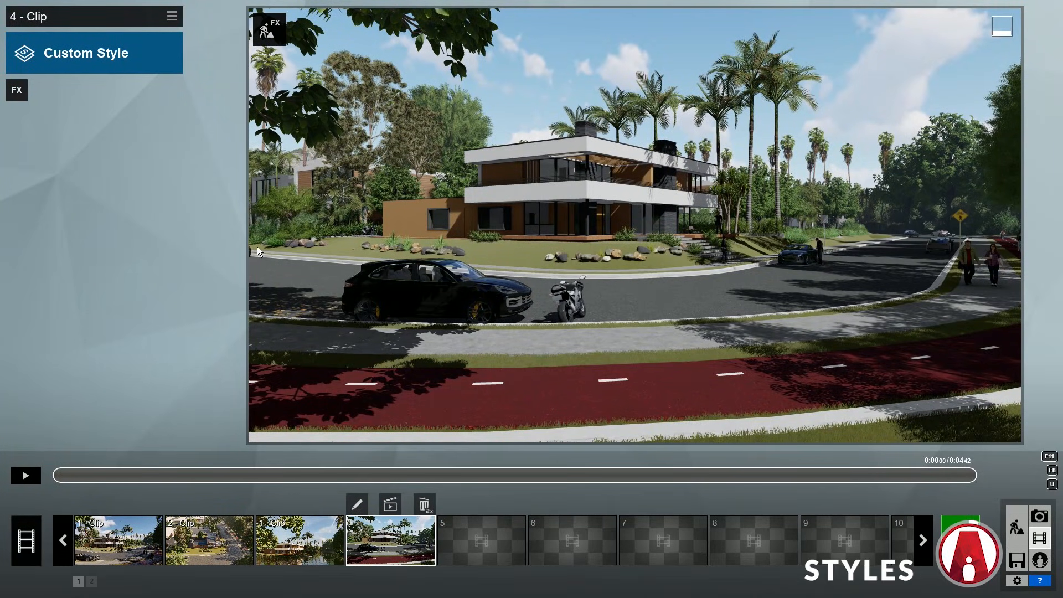
Step: Apply the Realistic style to clip 4
left_click(133, 59)
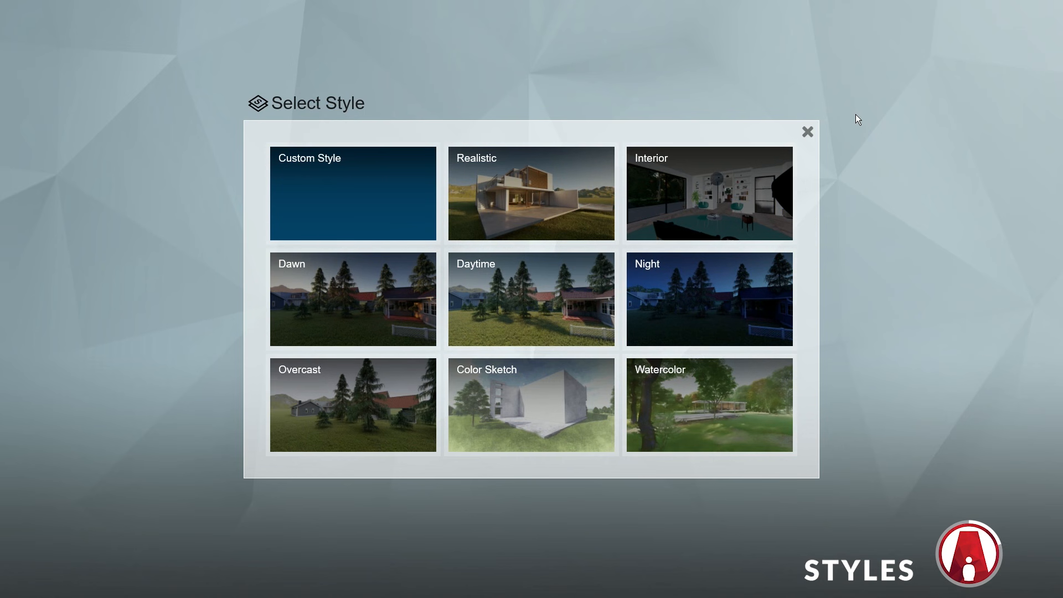
left_click(540, 201)
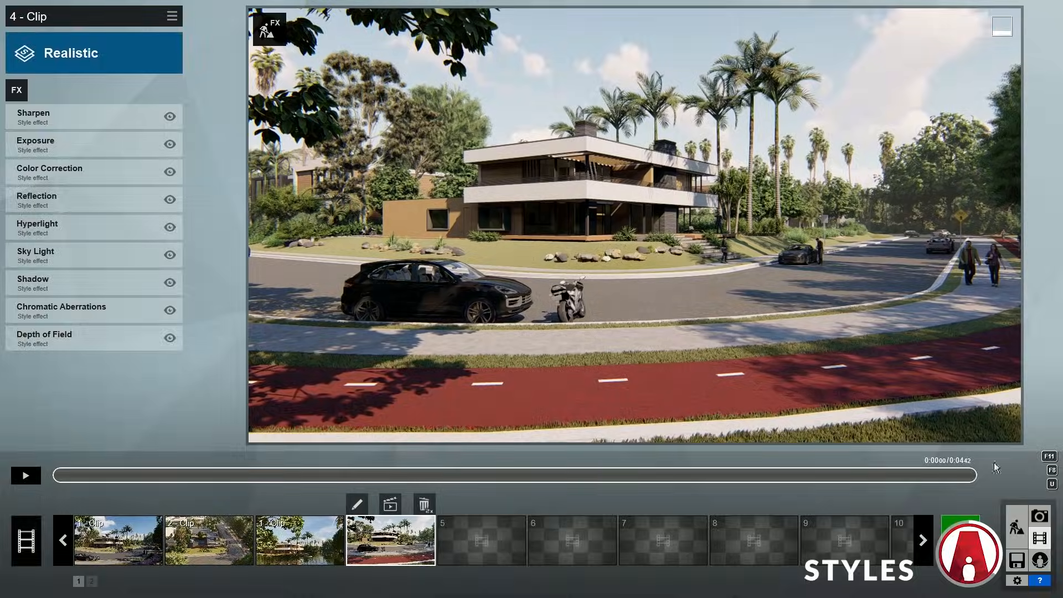
Step: Switch to Photo mode and copy all effects of photo 8
left_click(1040, 517)
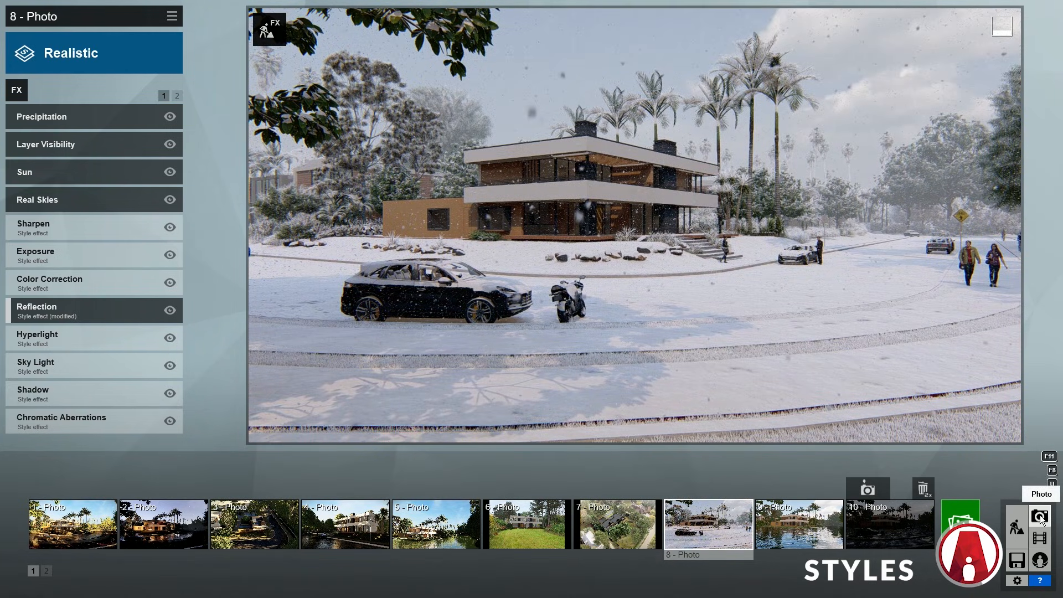
left_click(168, 20)
left_click(139, 33)
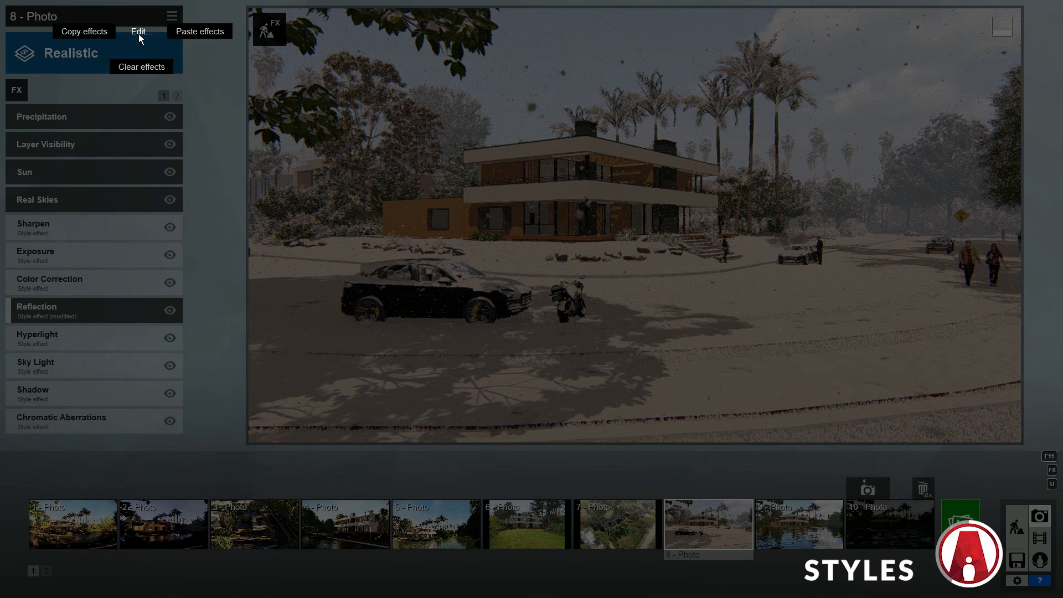
left_click(88, 31)
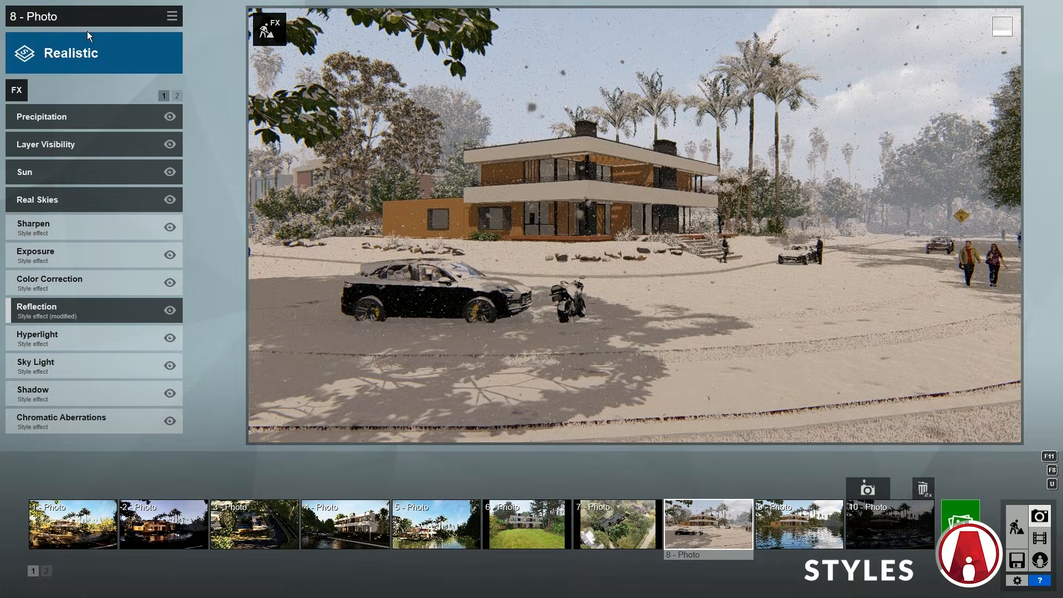
Step: Return to Movie mode, paste the copied effects onto clip 4 and disable its Precipitation effect
left_click(1039, 538)
left_click(170, 17)
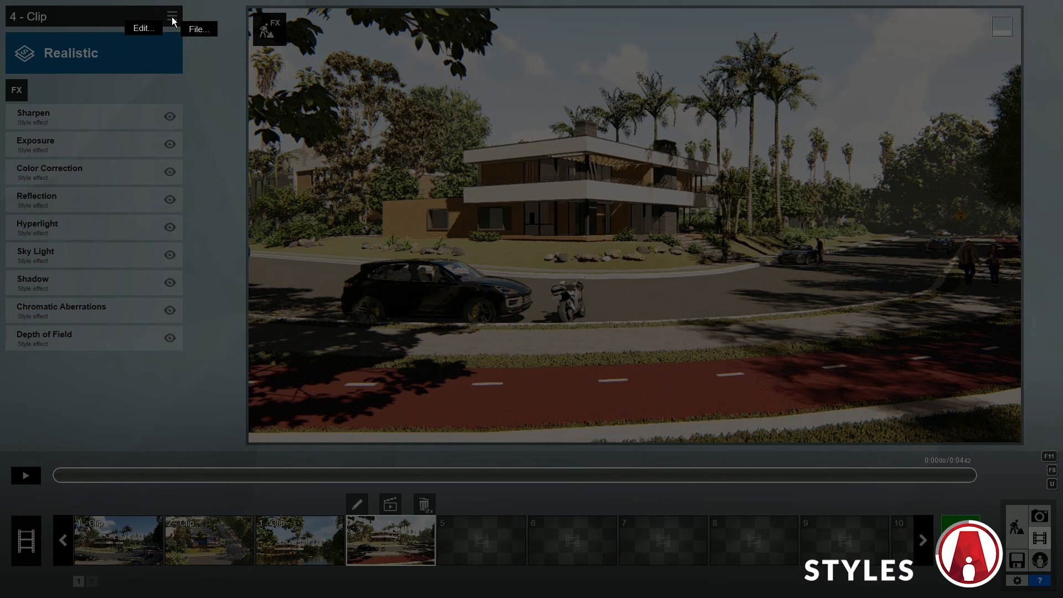
left_click(142, 30)
left_click(208, 48)
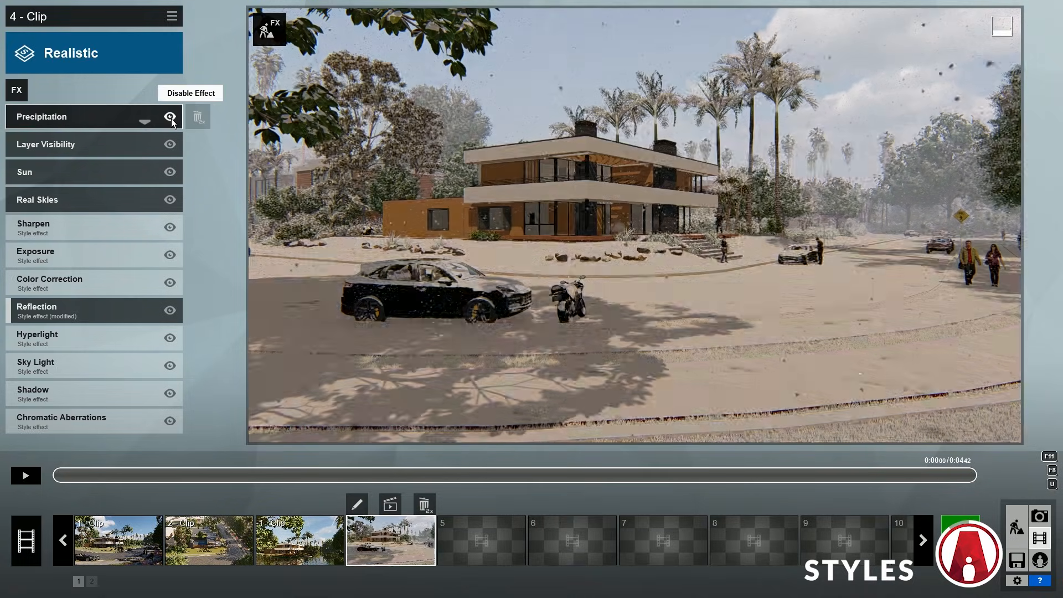
left_click(171, 119)
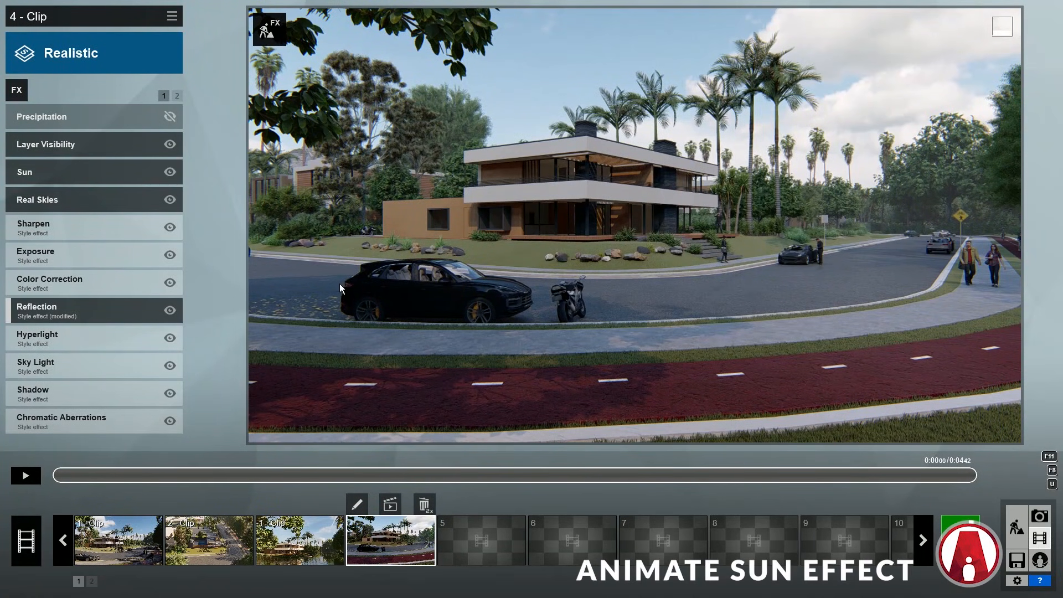
Step: Set the Sun effect's heading to about 114.5° and create a heading keyframe at the start of clip 4
left_click(95, 176)
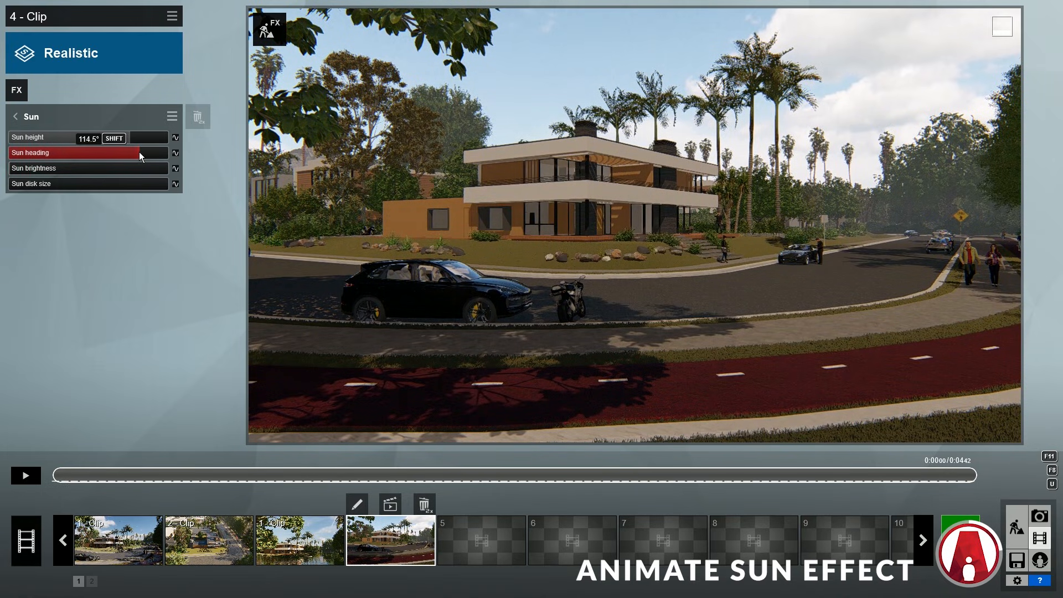
mouse_move(138, 151)
left_mouse_down()
mouse_move(75, 148)
mouse_move(138, 151)
left_mouse_up()
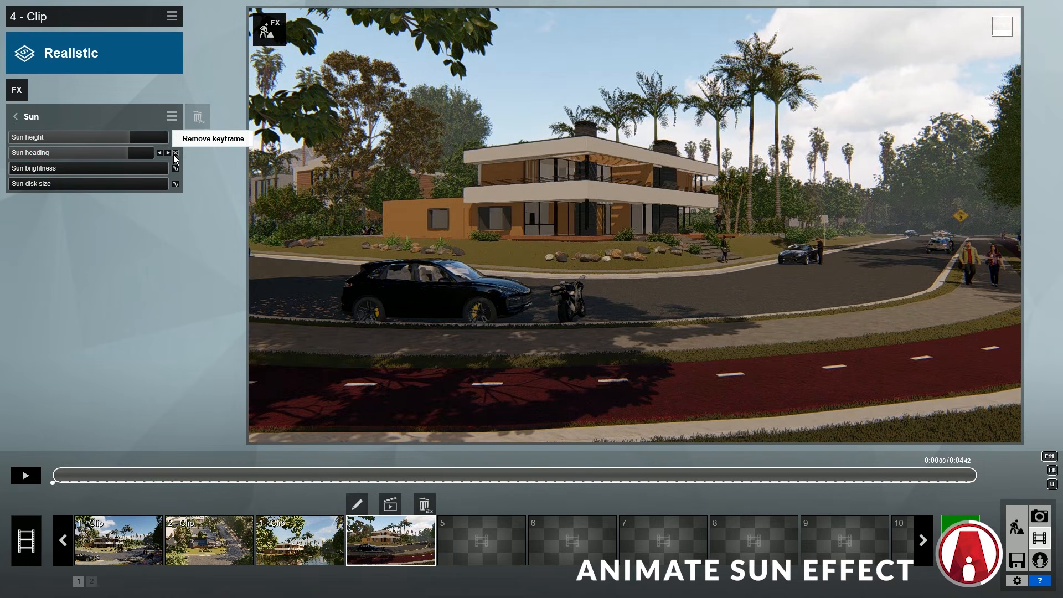
left_click(174, 154)
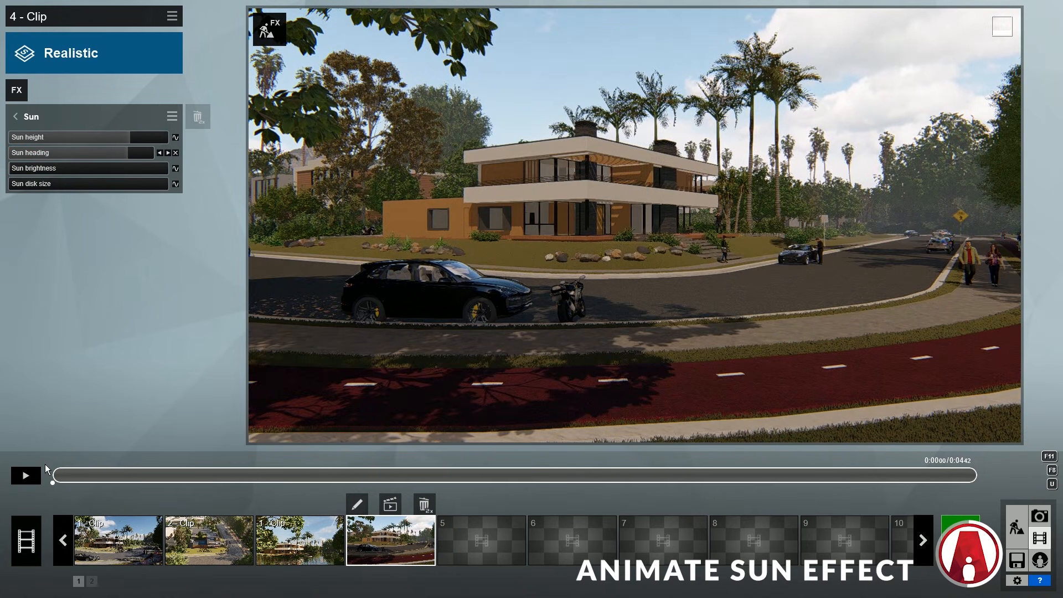
Step: Create a second sun heading keyframe of about 89.3° at roughly 3.7 s and play the clip to preview it
left_click_drag(58, 482, 833, 480)
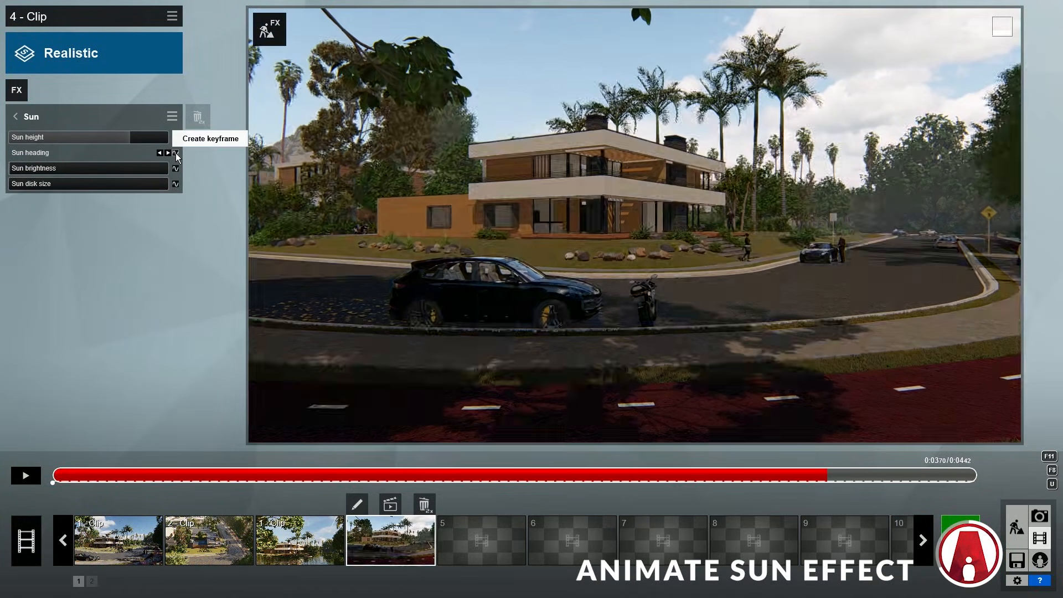
left_click(175, 153)
left_click_drag(150, 153, 117, 159)
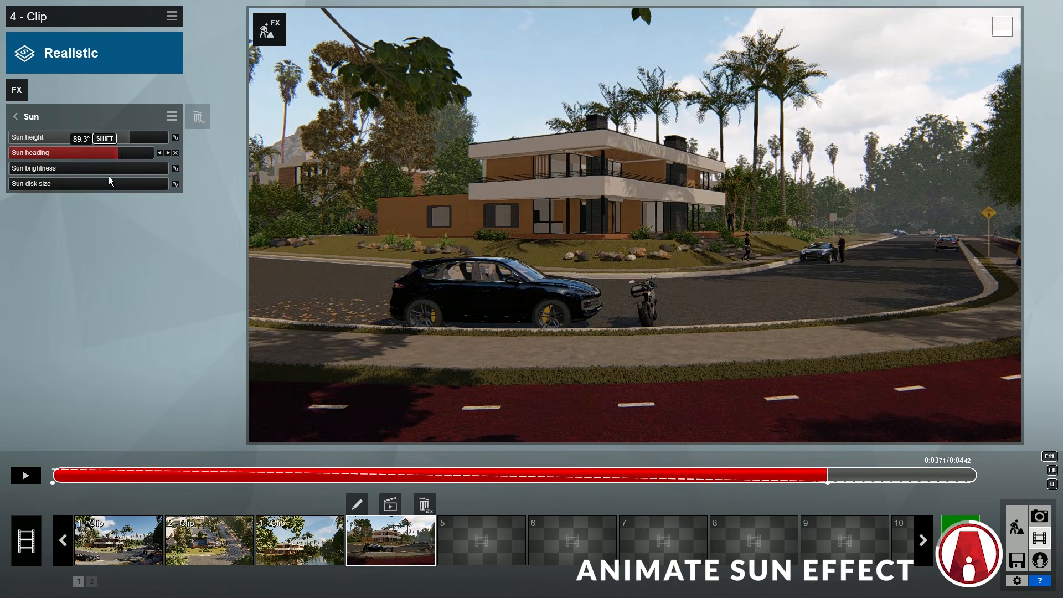
left_click(22, 474)
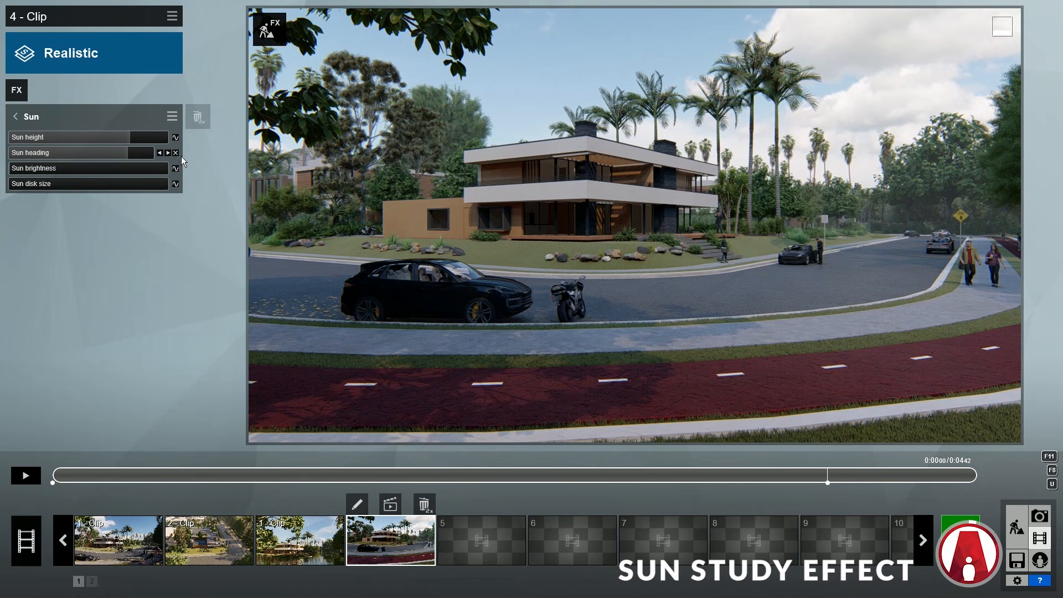
Step: Leave the sun settings and disable the Sun effect on clip 4
left_click(15, 116)
left_click(170, 173)
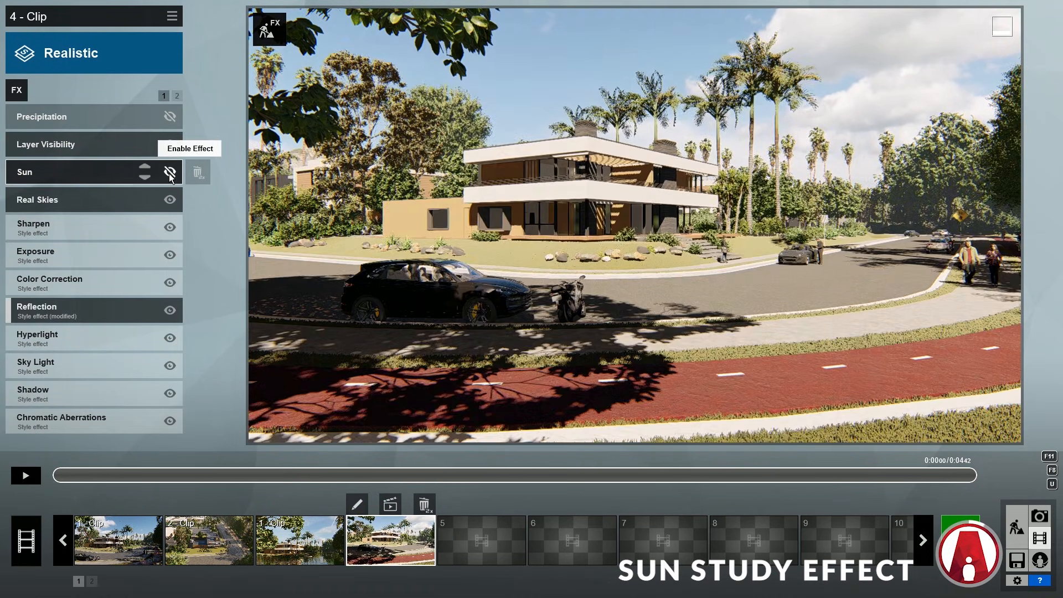
Step: Add the Sun Study effect to clip 4 and disable the clip's Real Skies effect
left_click(17, 92)
left_click(349, 157)
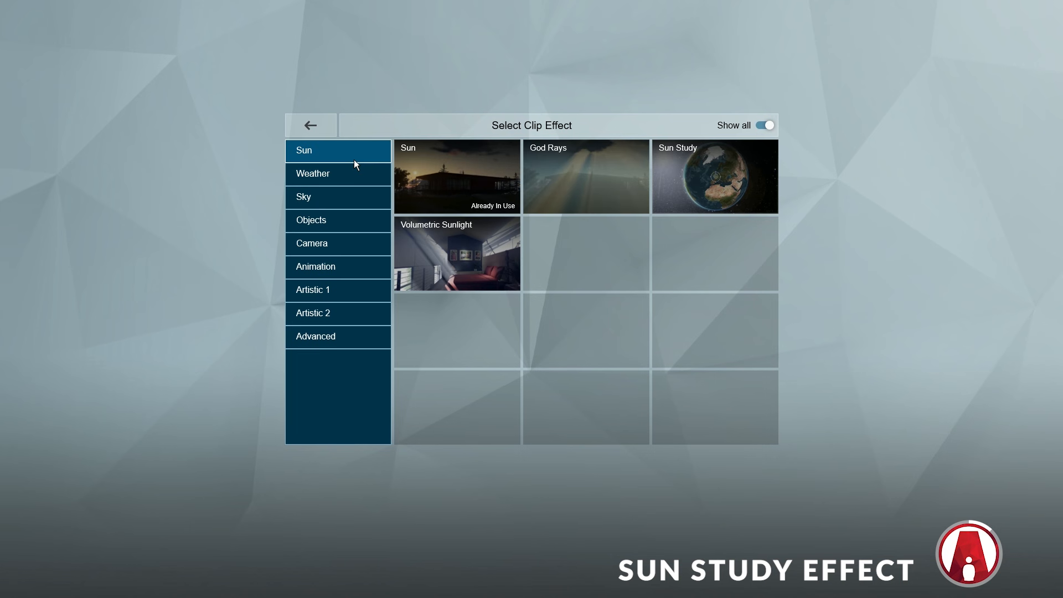
left_click(714, 173)
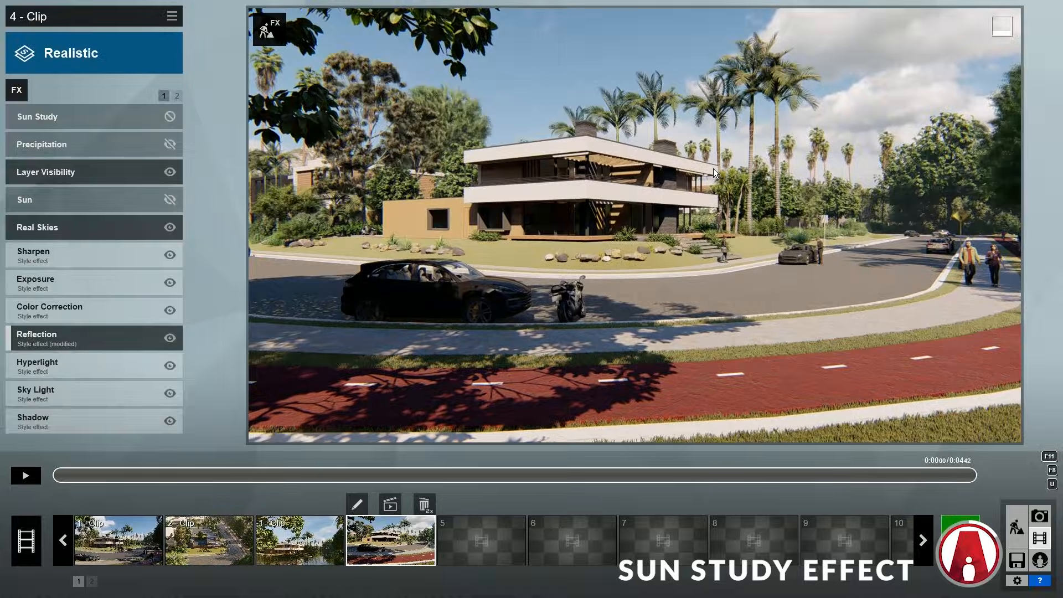
left_click(171, 231)
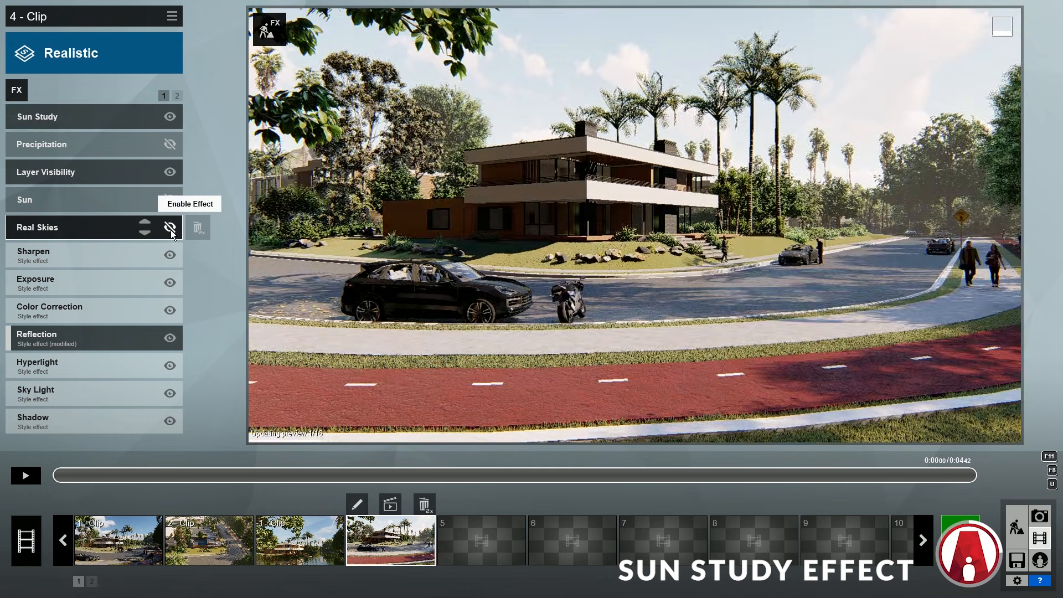
Step: Set the Sun Study location on the globe to Italy, at about 42.93 N / 12.80 E, and confirm it
left_click(81, 119)
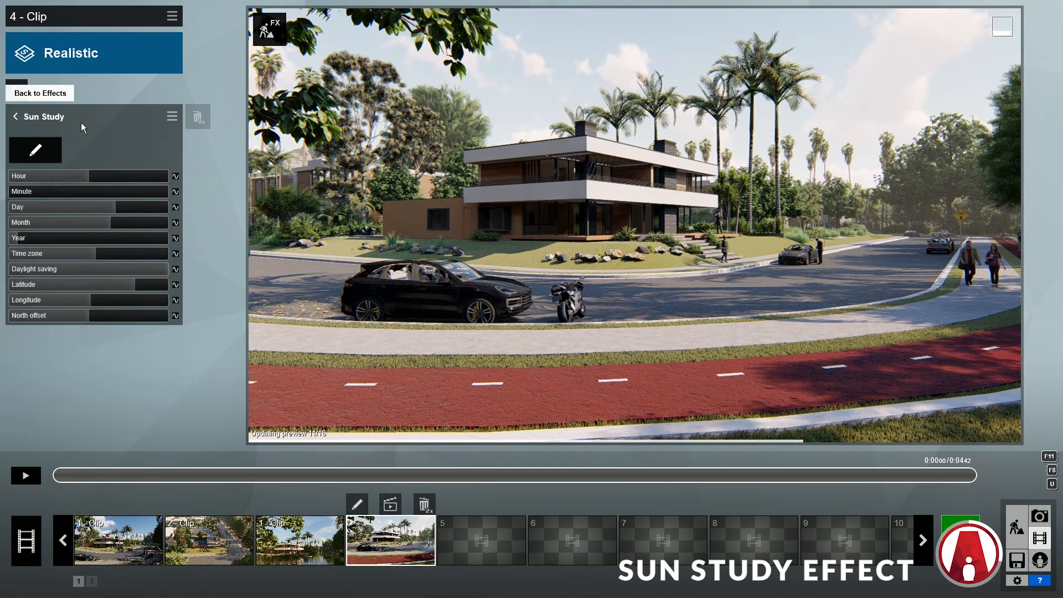
left_click(34, 155)
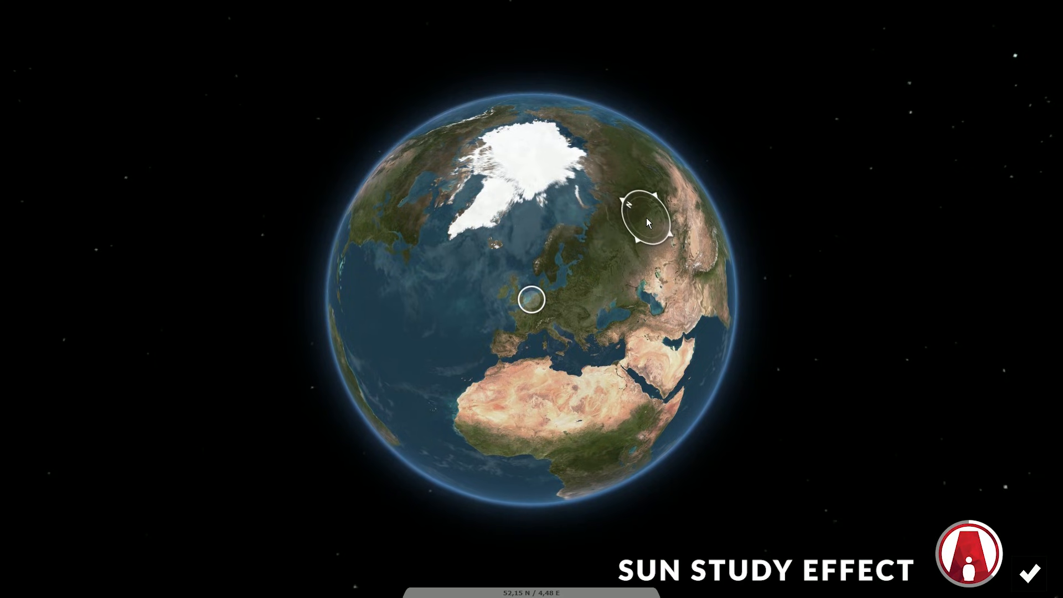
right_click_drag(646, 217, 703, 215)
right_click_drag(424, 329, 567, 253)
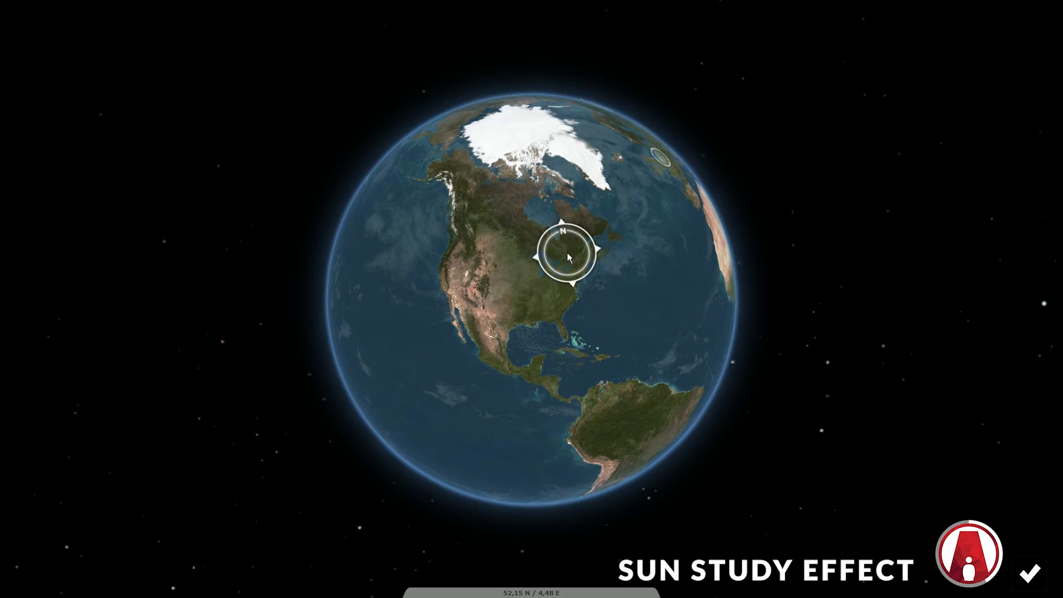
left_click(509, 288)
right_click_drag(661, 239, 381, 252)
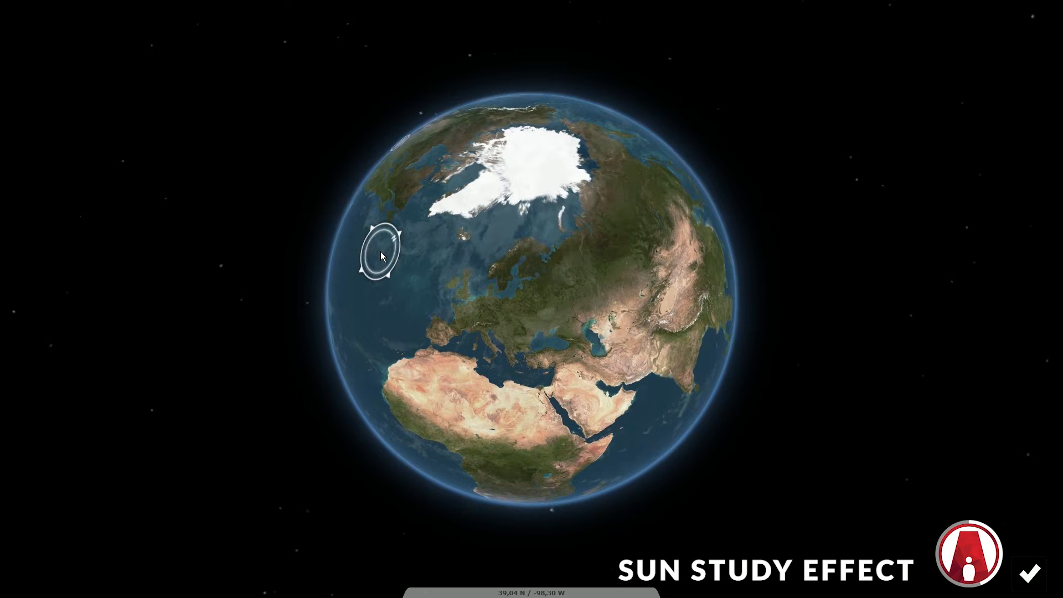
left_click(487, 341)
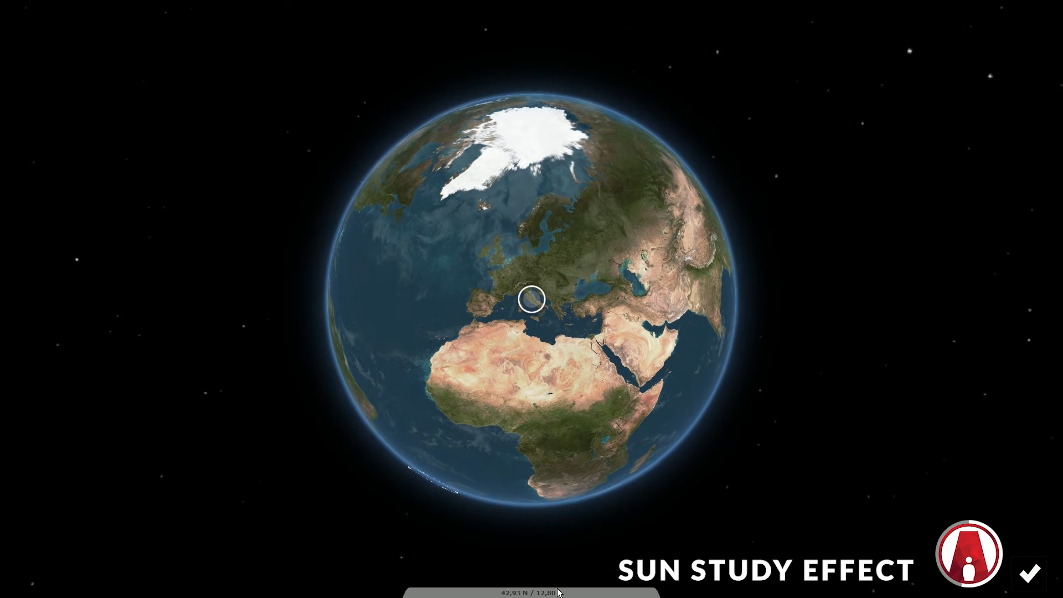
left_click(1029, 574)
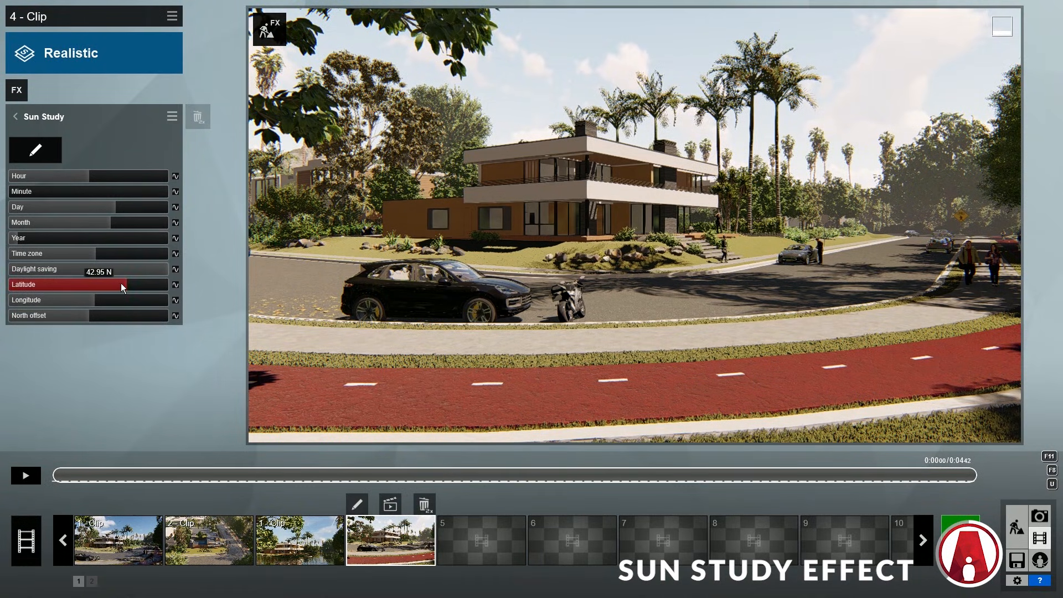
Step: Set an earlier hour, day and month and a later year in Sun Study, and create an hour keyframe at the clip's start
left_click_drag(88, 178, 62, 175)
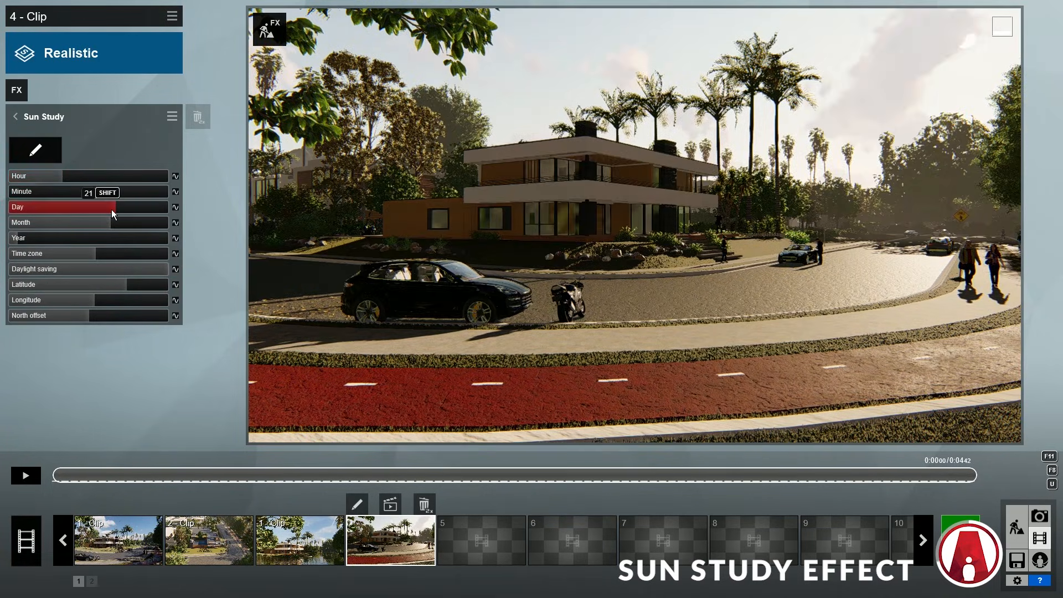
left_click_drag(111, 209, 31, 245)
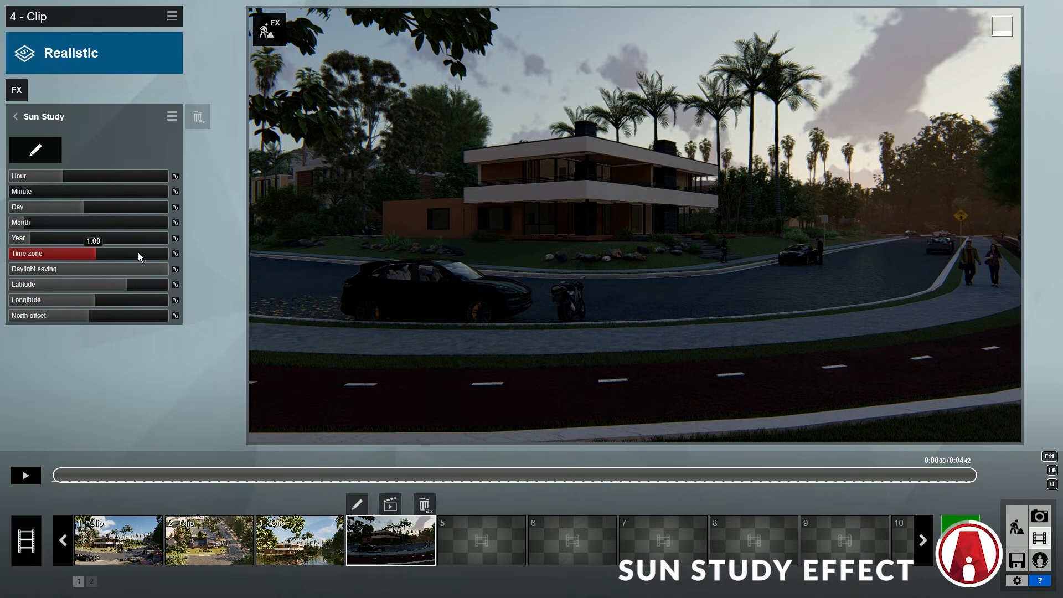
left_click(176, 177)
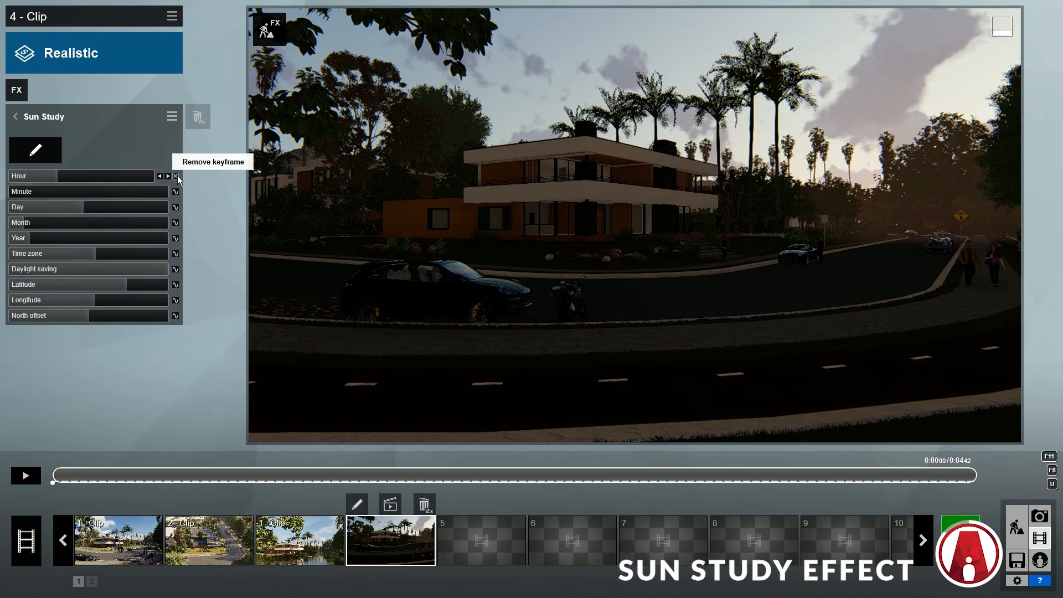
Step: Create a second Sun Study hour keyframe at the end of the clip with the hour set to about 15
left_click_drag(62, 475, 979, 480)
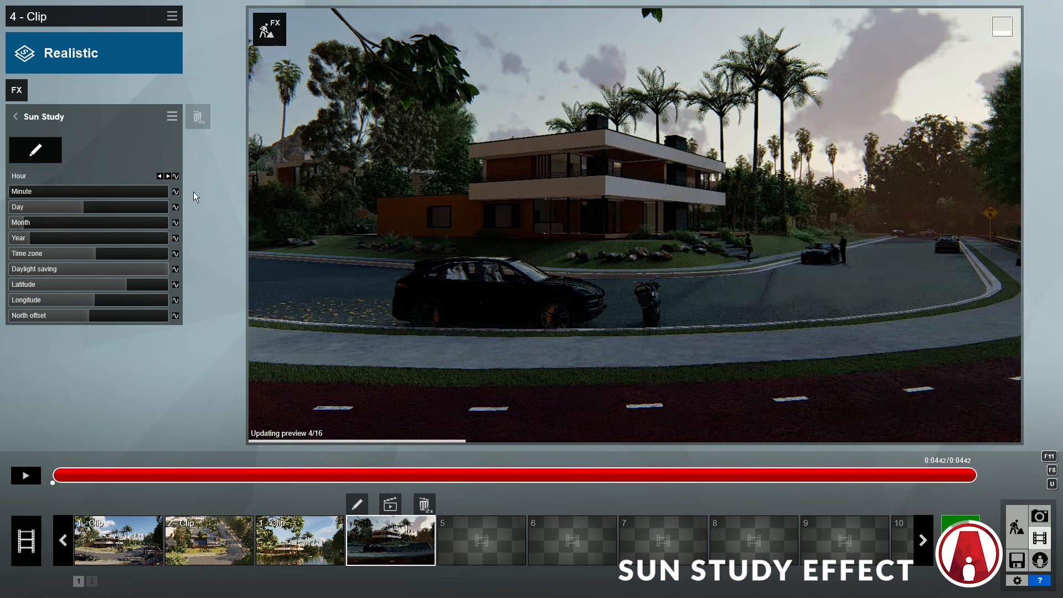
left_click(175, 176)
left_click_drag(59, 175, 98, 184)
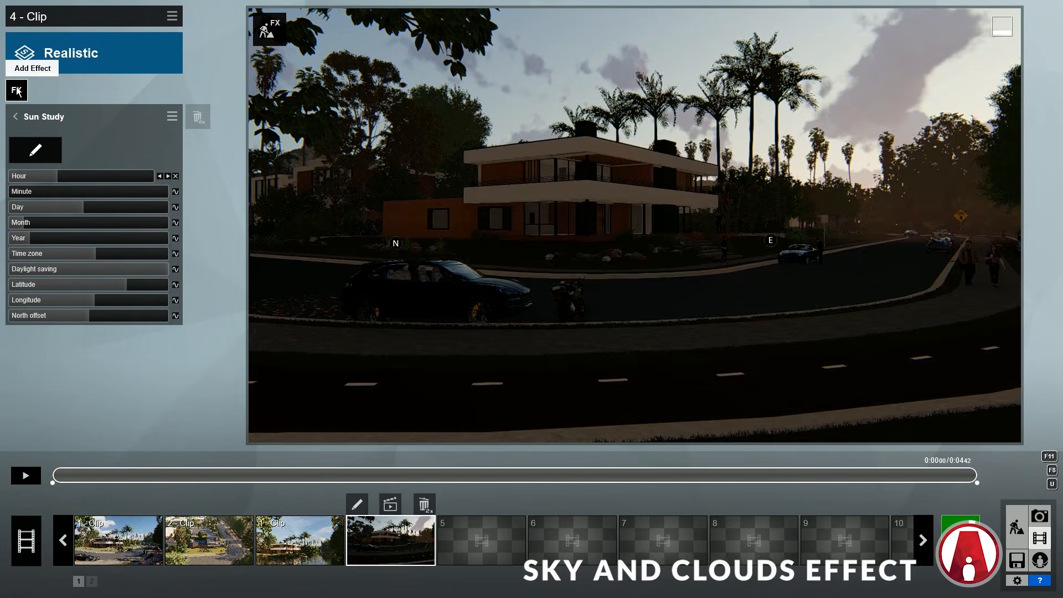
Step: Add the Sky and Clouds effect to clip 4, play the clip, raise the cloud speed to about halfway and maximize the master cloud amount
left_click(17, 87)
left_click(334, 202)
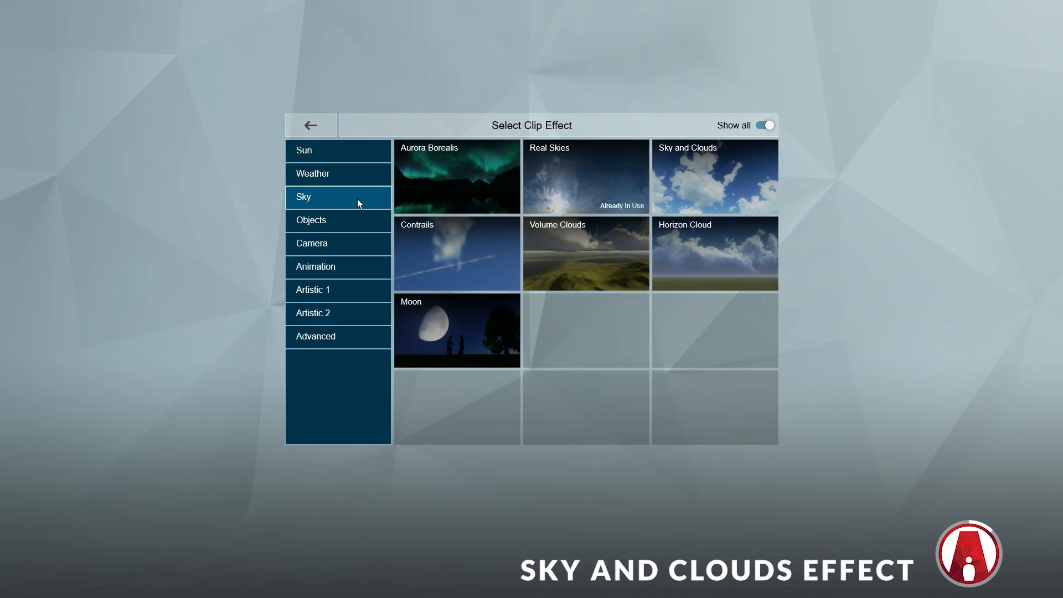
left_click(736, 187)
left_click(26, 476)
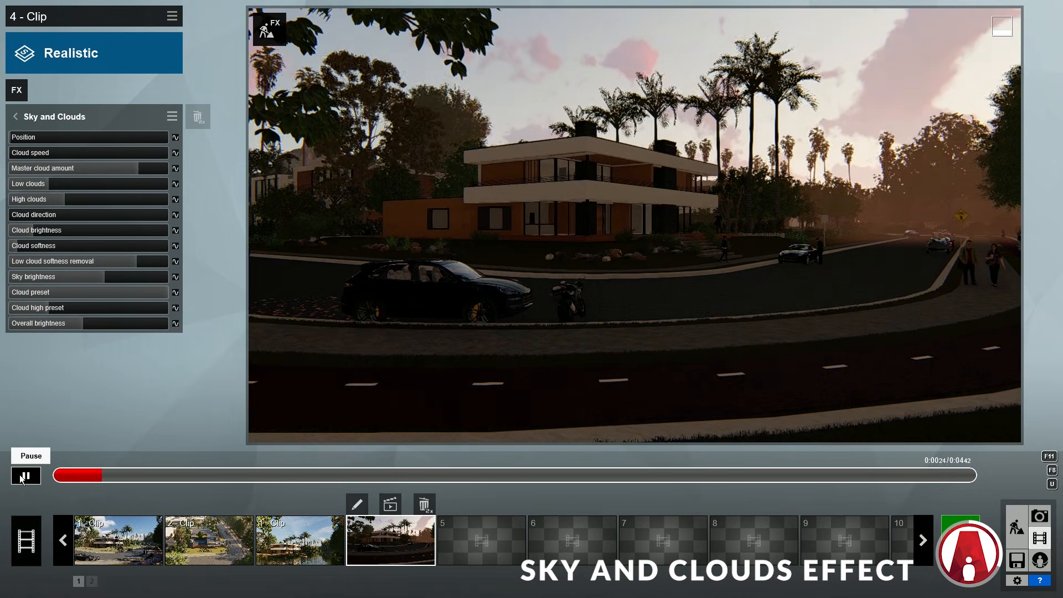
left_click_drag(23, 151, 94, 154)
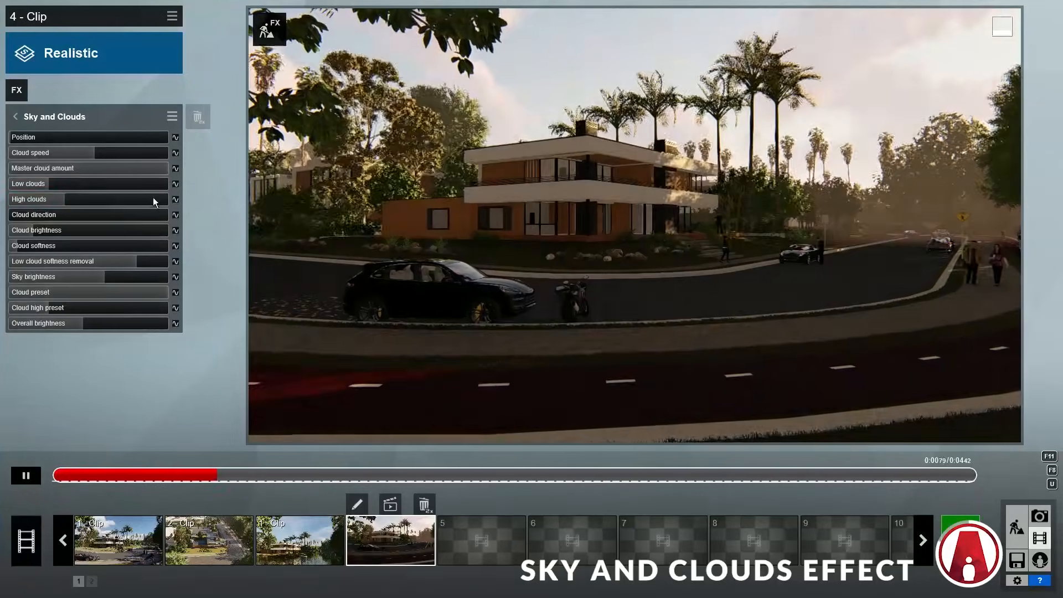
left_click_drag(153, 215, 36, 214)
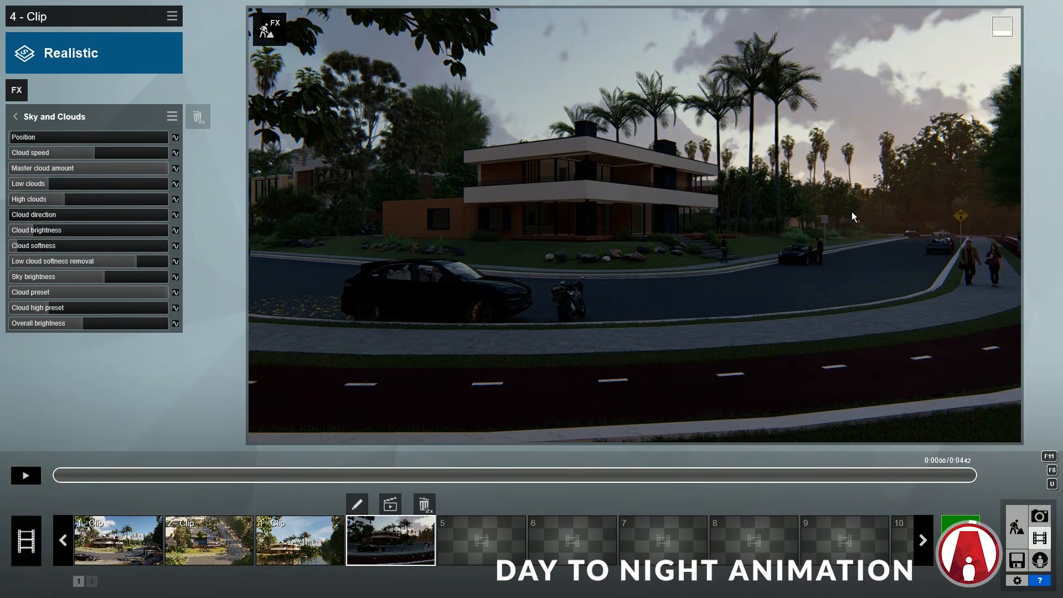
Step: Move the Sun Study hour at the clip's end keyframe to a night-time hour and return to the effects list
left_click(15, 116)
left_click(99, 148)
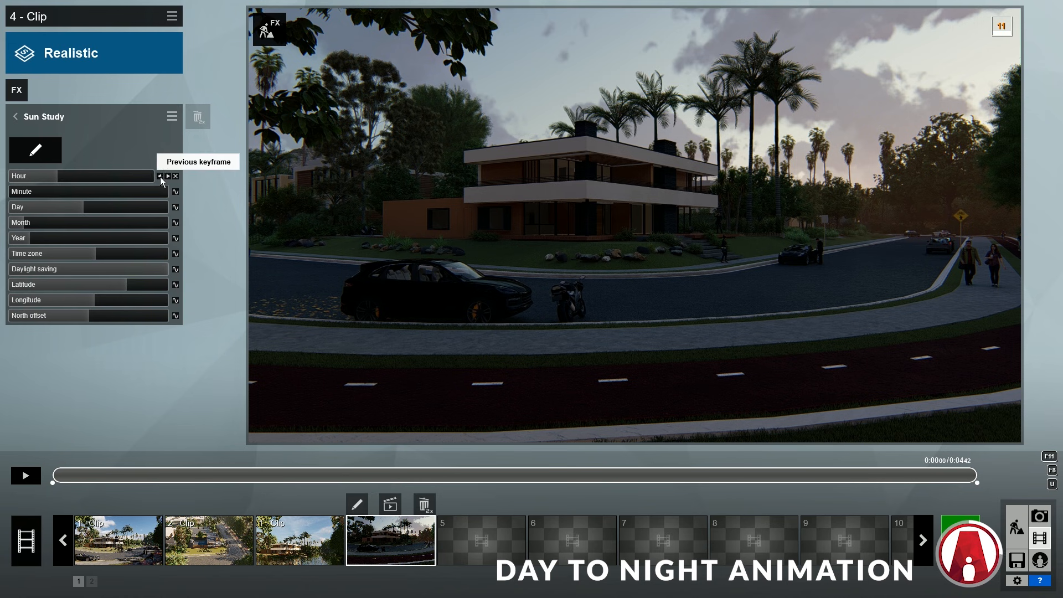
left_click(168, 176)
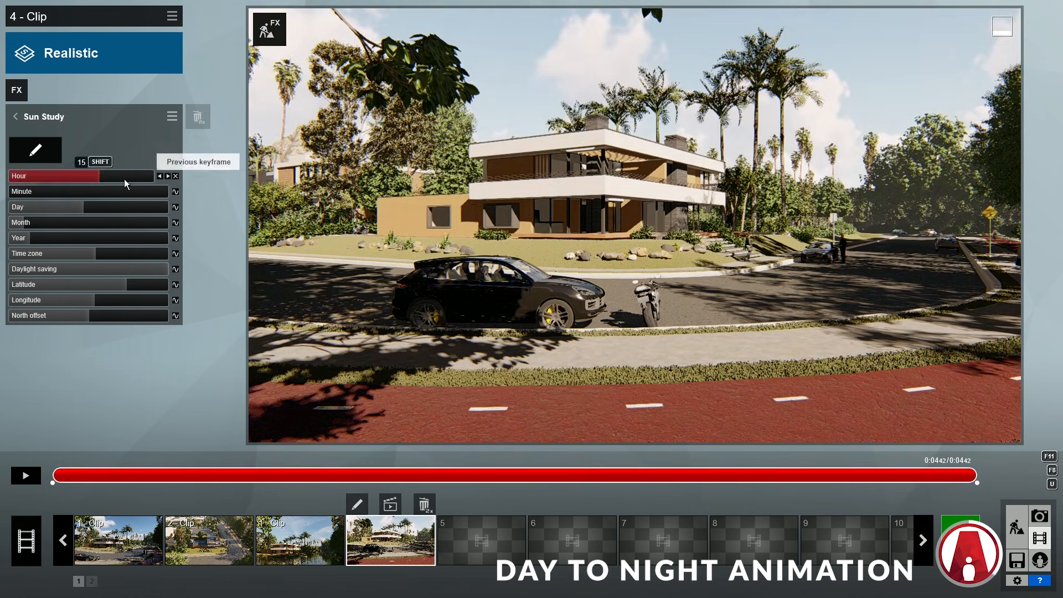
left_click_drag(103, 177, 129, 177)
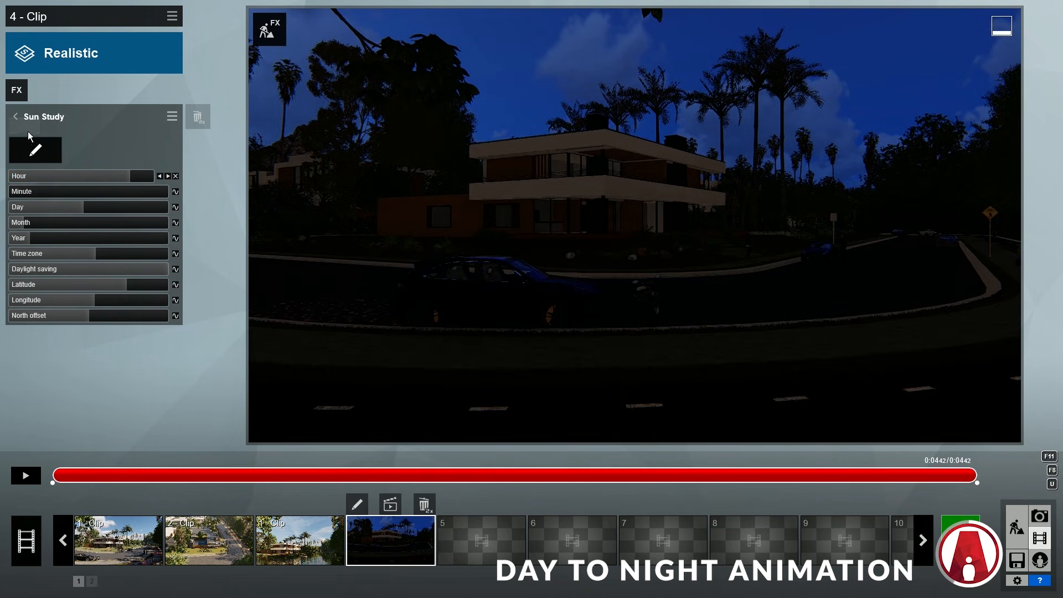
left_click(16, 116)
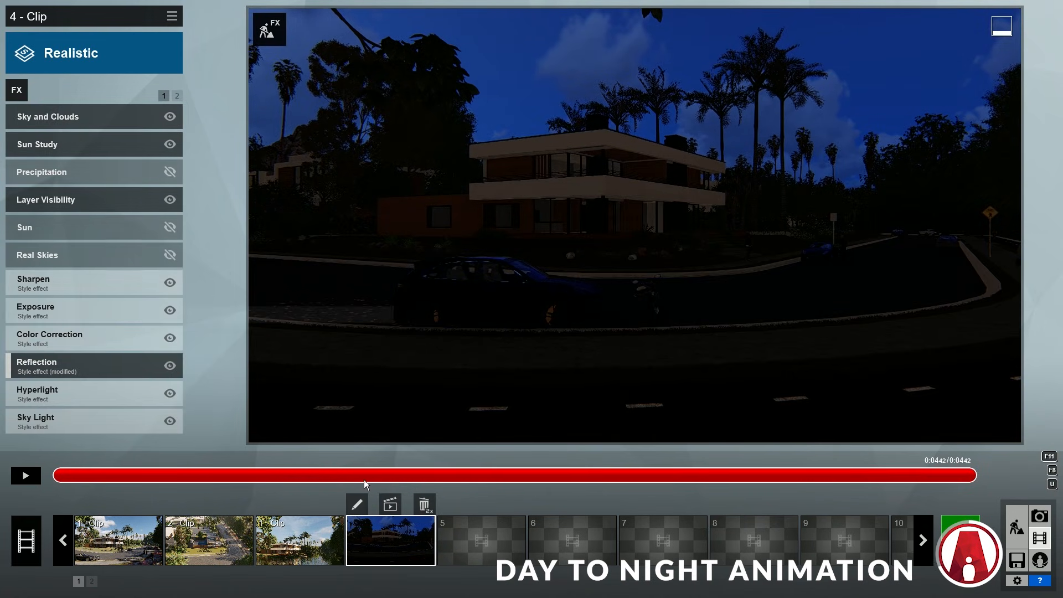
Step: Edit clip 4 to lengthen it to 8.42 s and accept the change
left_click(360, 504)
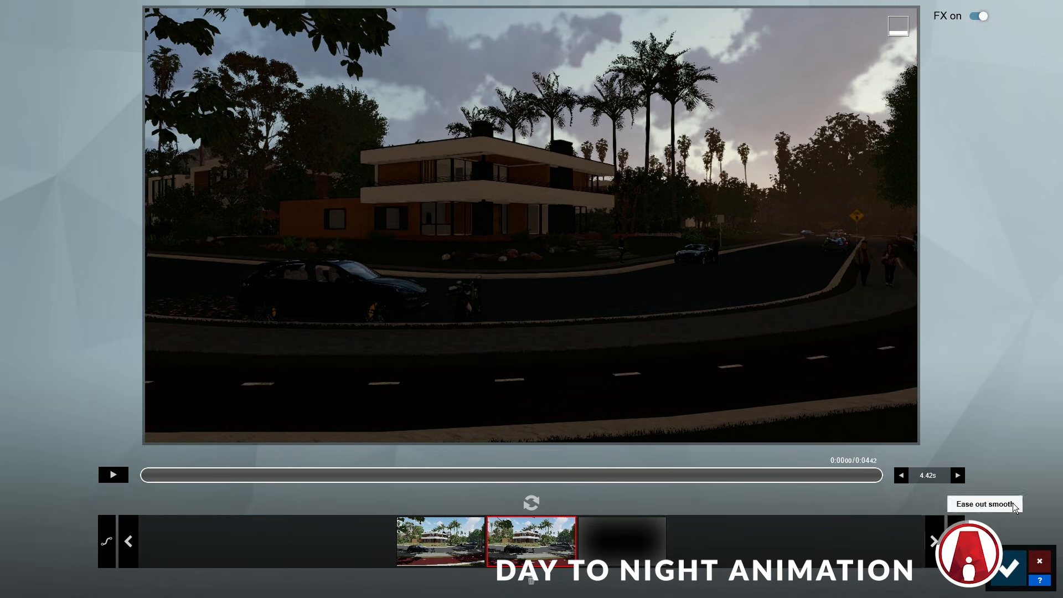
left_click(958, 475)
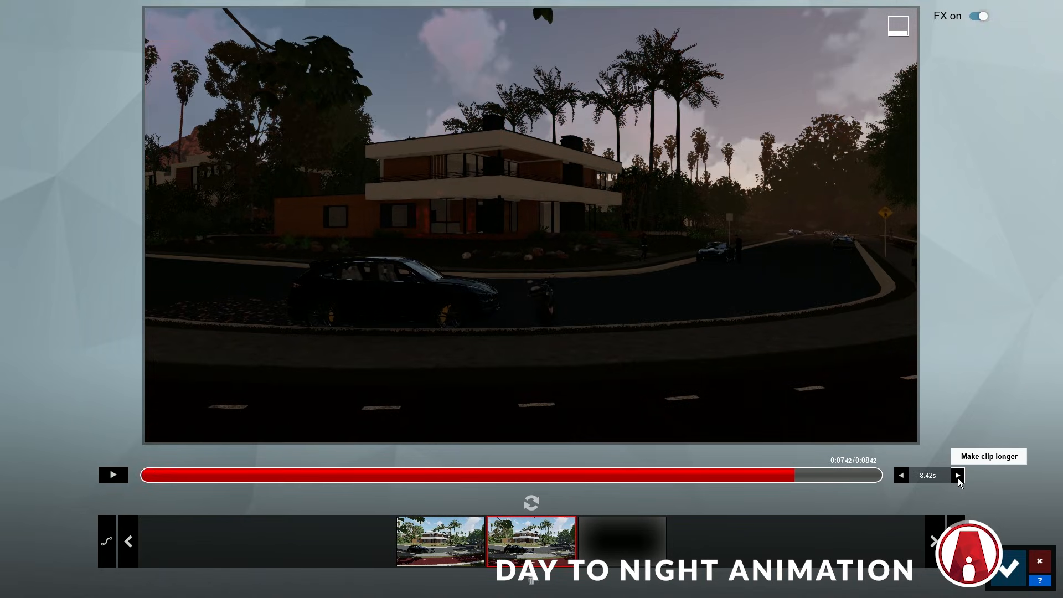
left_click(1006, 568)
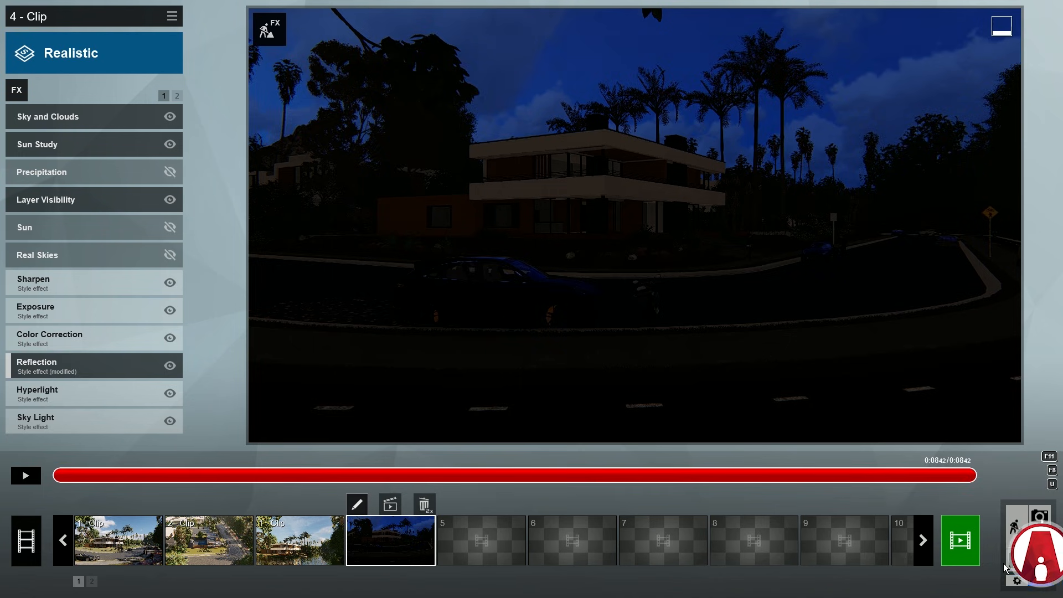
Step: Keyframe Layer Visibility at the start and at about 7.40 s, turn on layers 10 and 11 at the second keyframe, and preview the clip
left_click(125, 201)
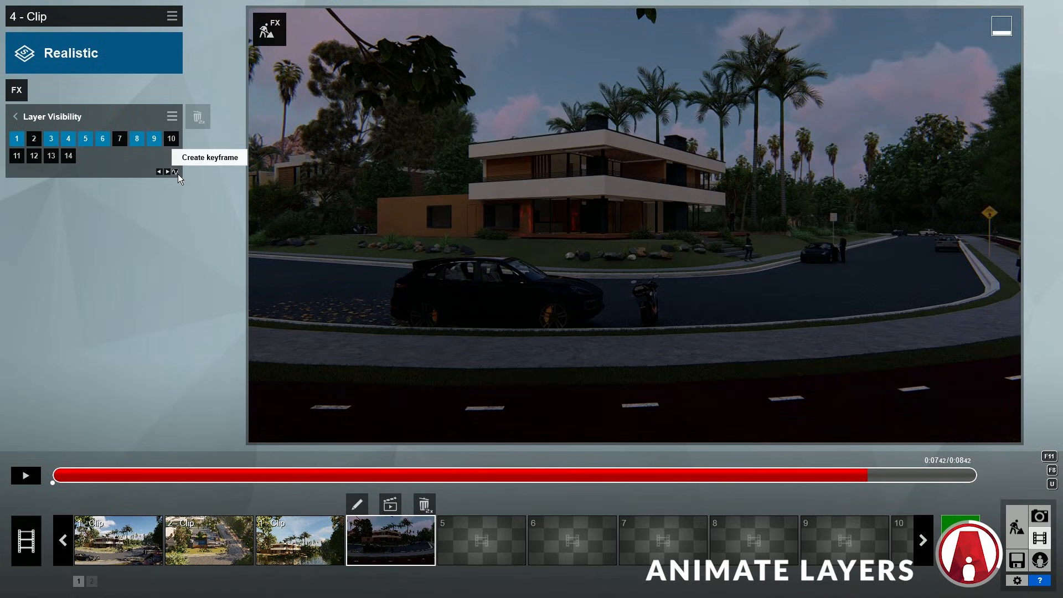
left_click(171, 138)
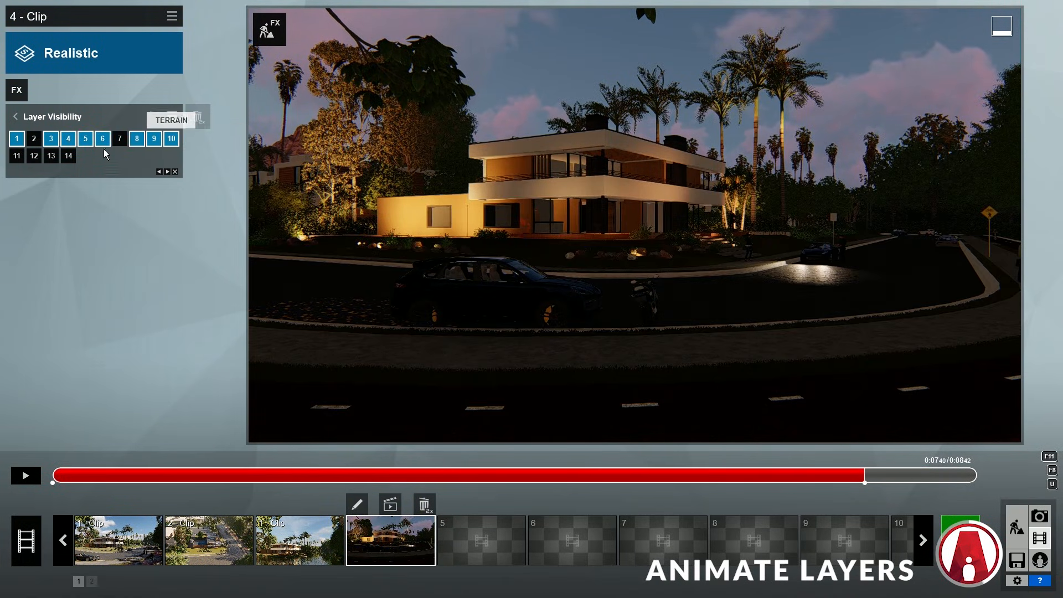
left_click(19, 156)
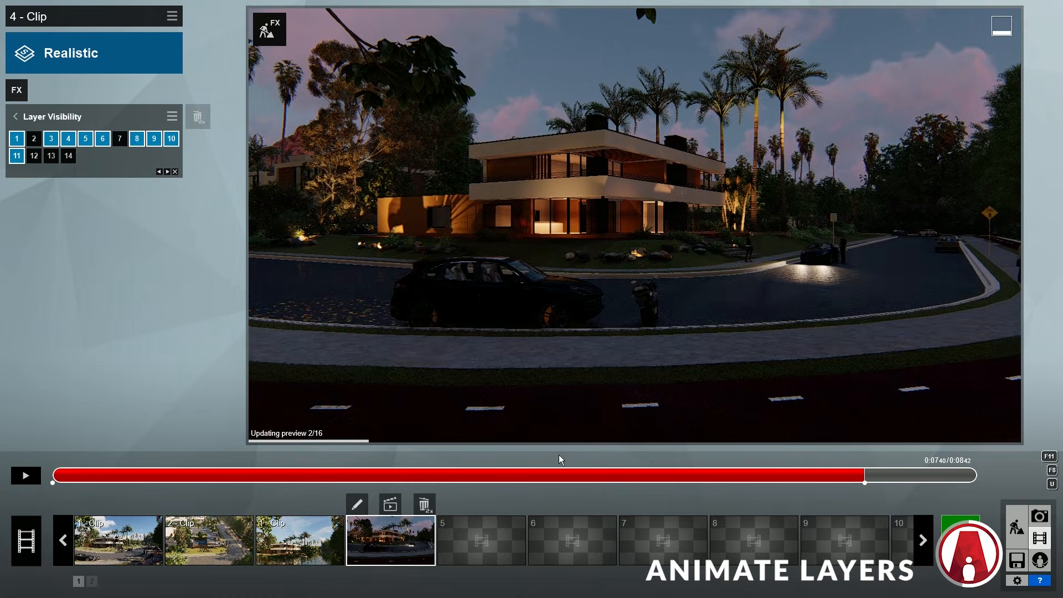
left_click_drag(643, 475, 760, 476)
left_click_drag(826, 477, 315, 476)
left_click(16, 479)
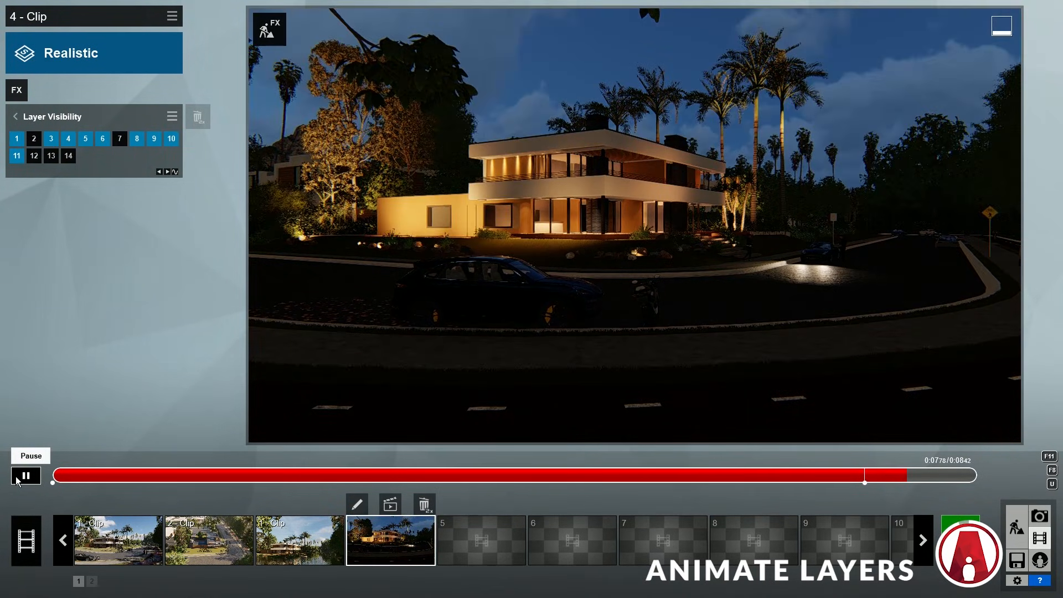
left_click(16, 480)
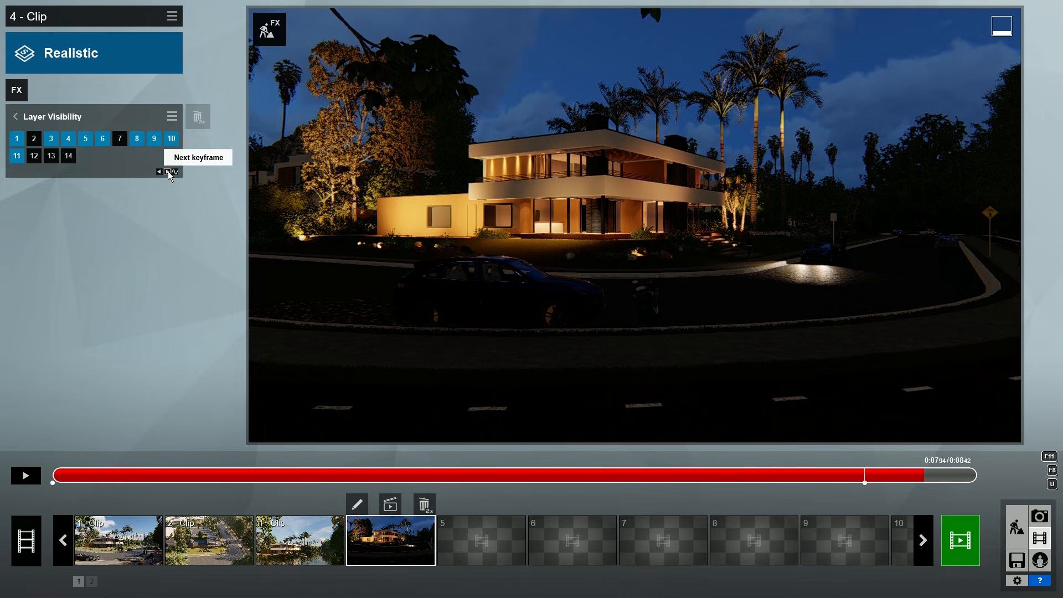
Step: Remove the Layer Visibility keyframes, keeping layers 10 and 11 on, and return to the effects list
left_click(168, 171)
left_click(168, 171)
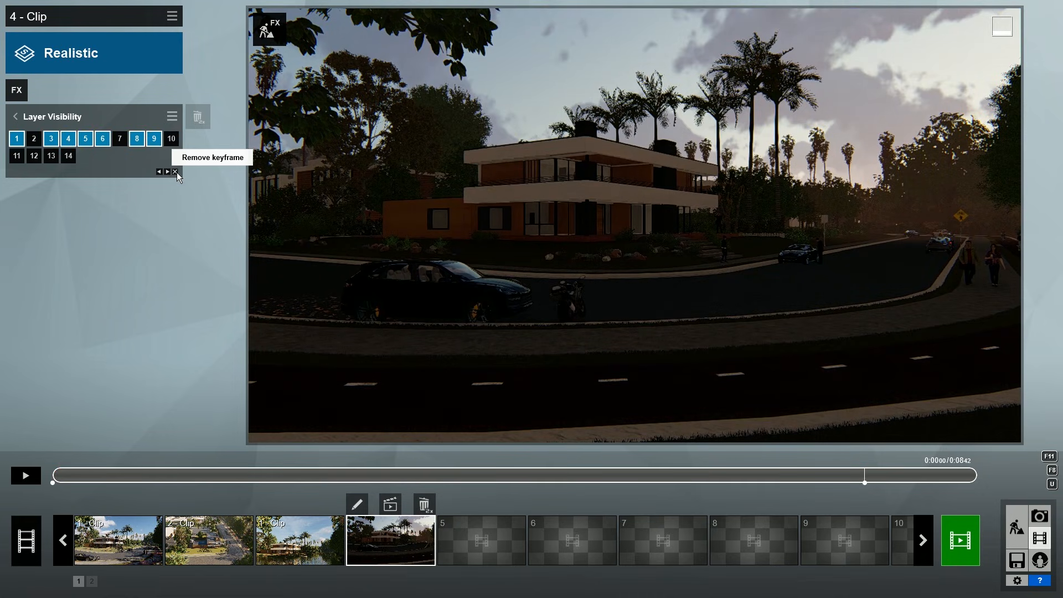
left_click(175, 172)
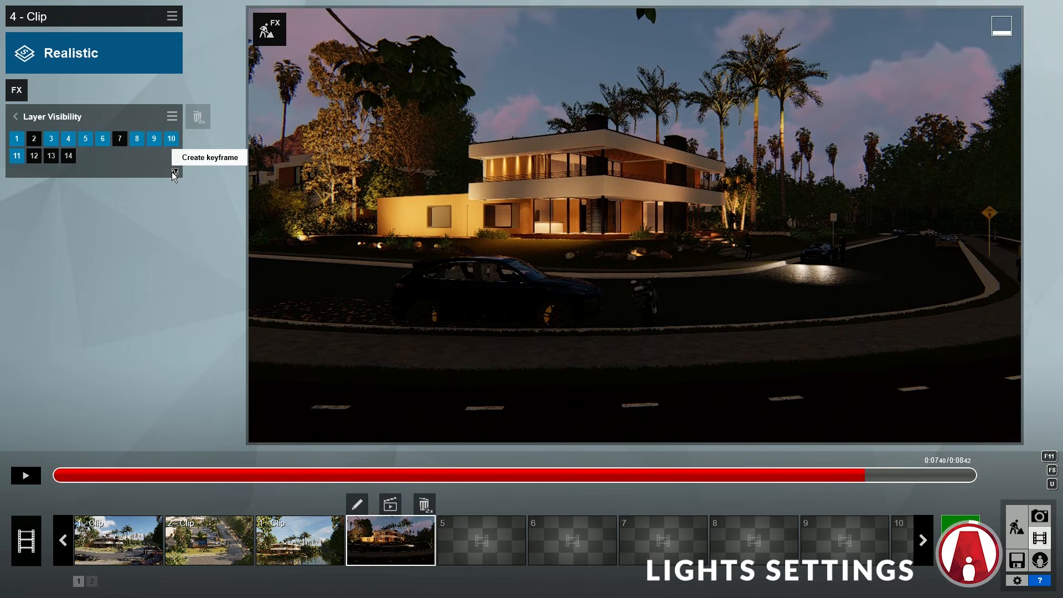
left_click(16, 117)
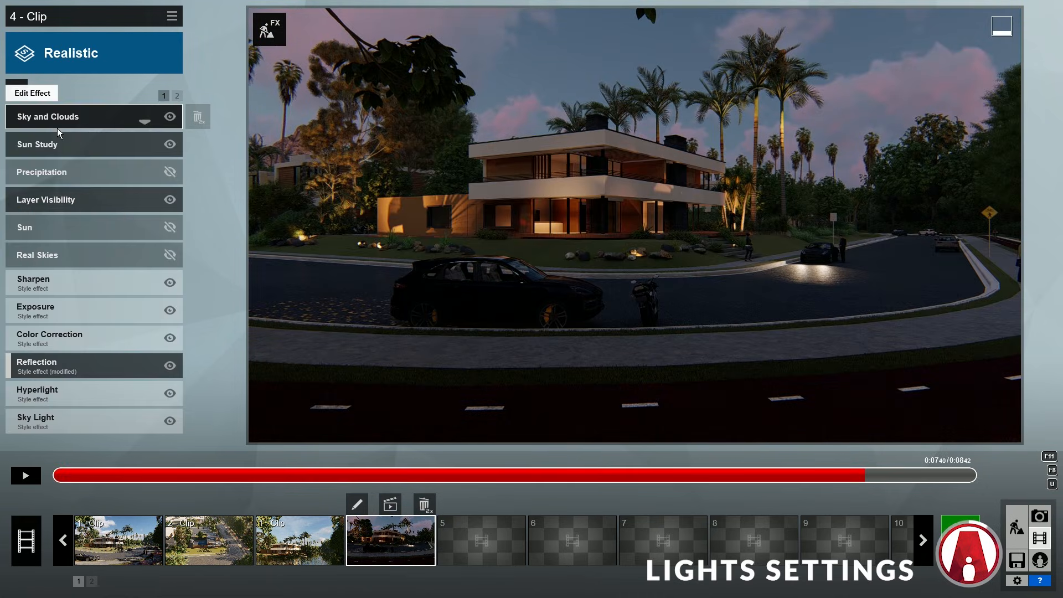
Step: Select all the lights in and around the house, turn on their night activation, and return to the clip
left_click(270, 31)
left_click(148, 578)
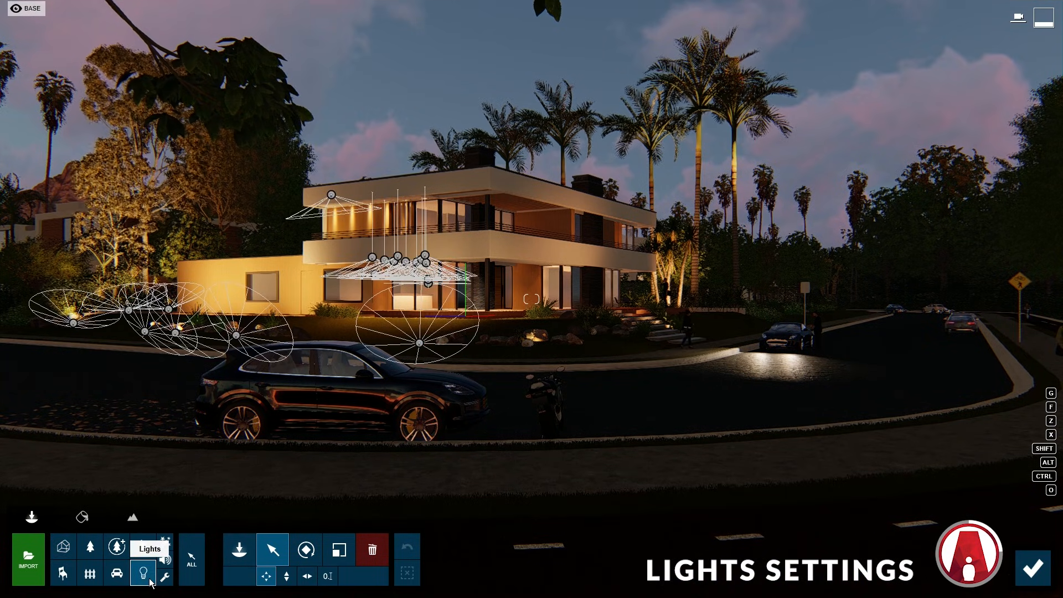
mouse_move(21, 90)
left_mouse_down()
mouse_move(175, 254)
mouse_move(698, 440)
mouse_move(885, 469)
left_mouse_up()
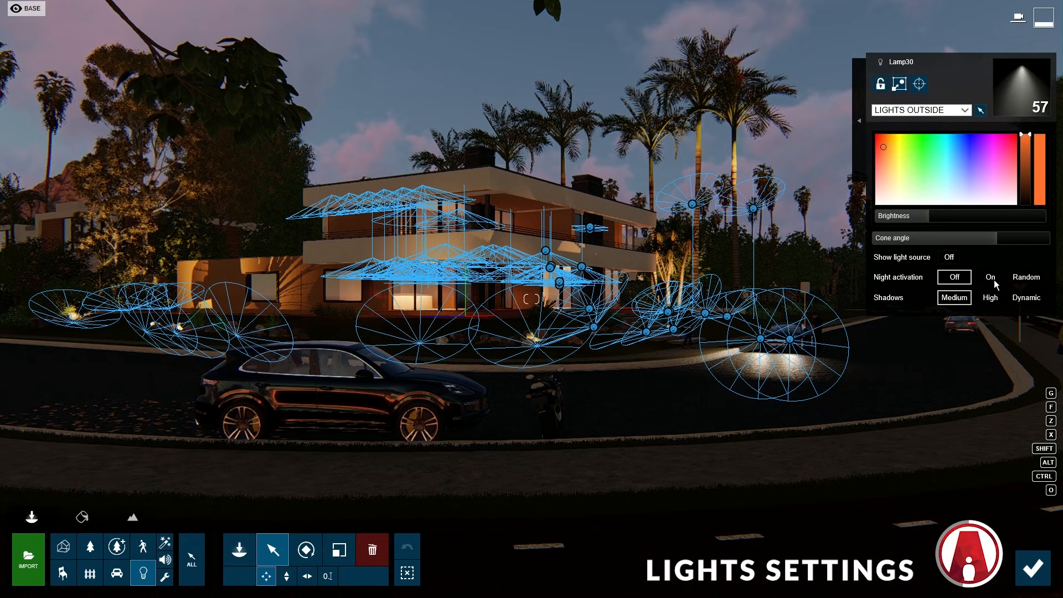
left_click(1034, 568)
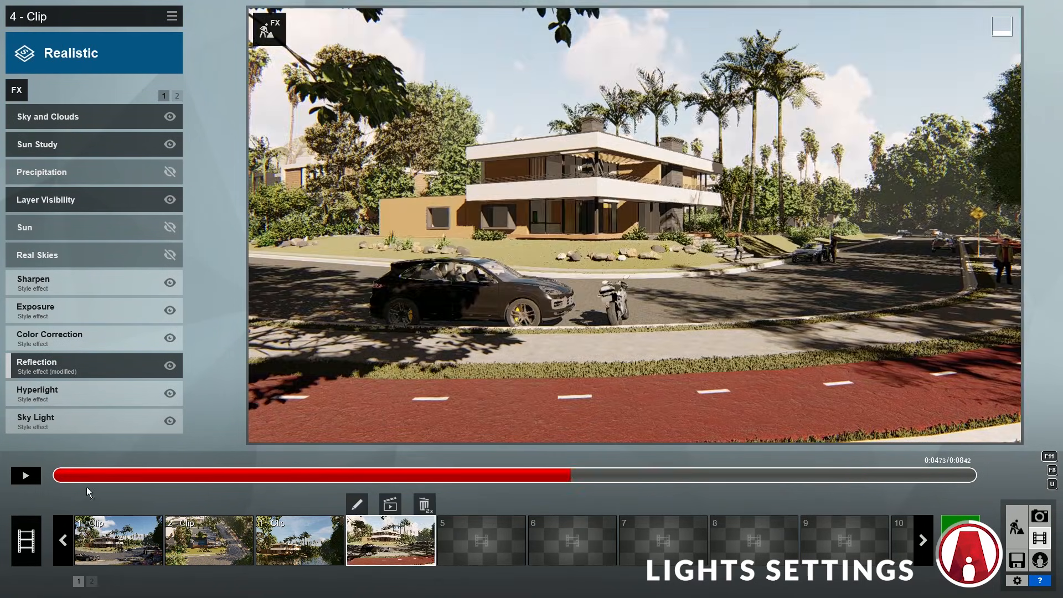
Step: Preview clip 4 to check the night lights, and return to its start
left_click(24, 477)
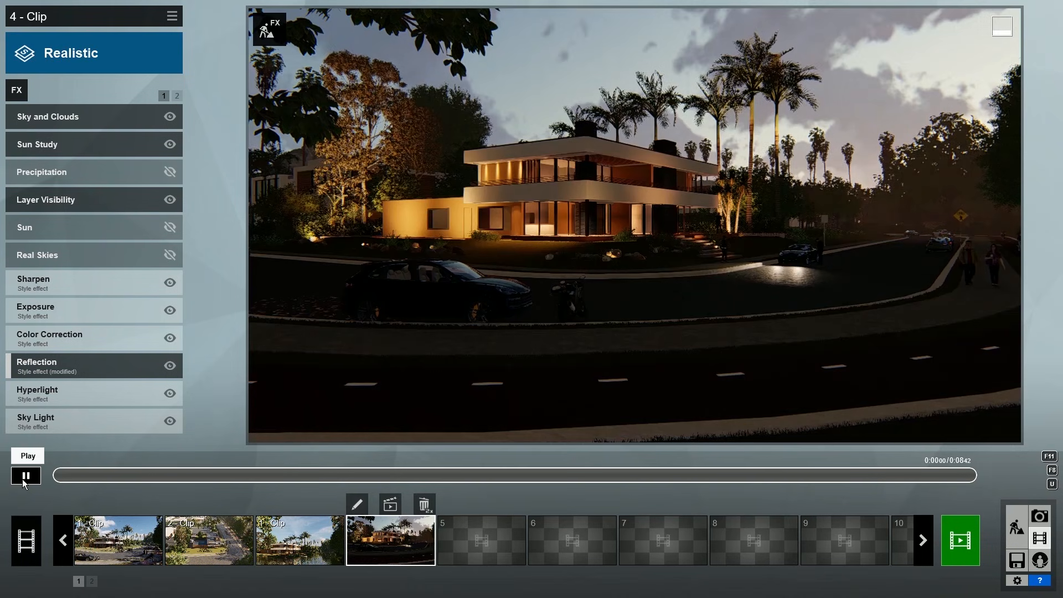
key("space")
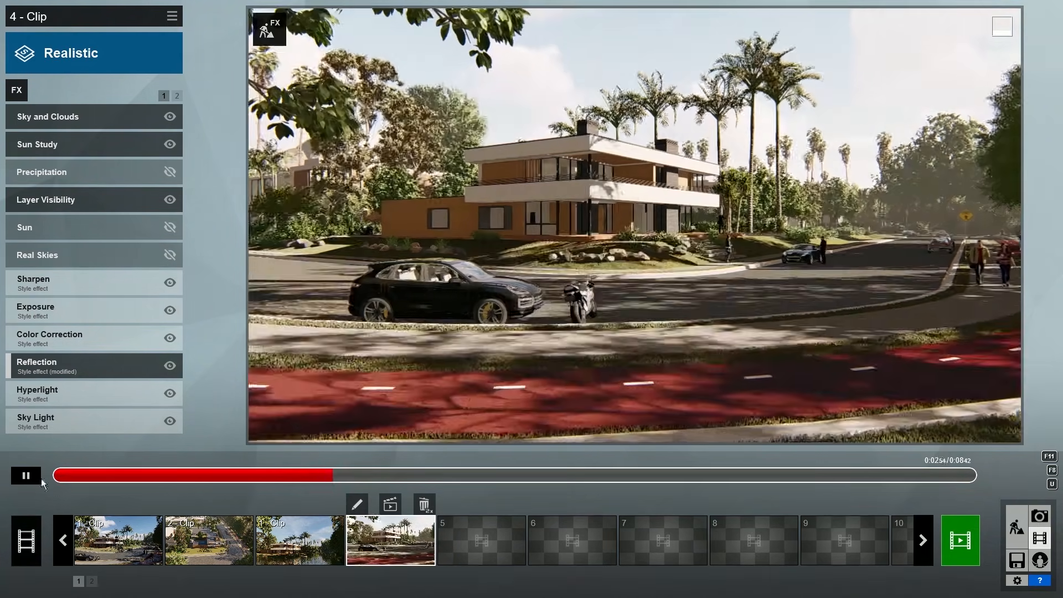
left_click_drag(107, 472, 42, 474)
Step: Add a new layer to the scene and rename it PEOPLE
left_click(270, 30)
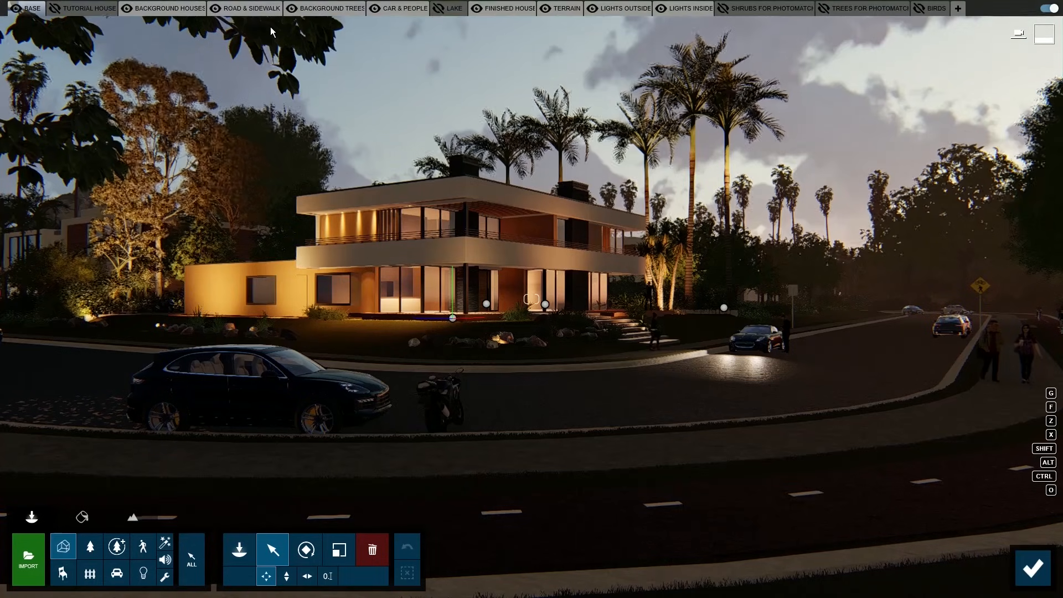
mouse_move(960, 13)
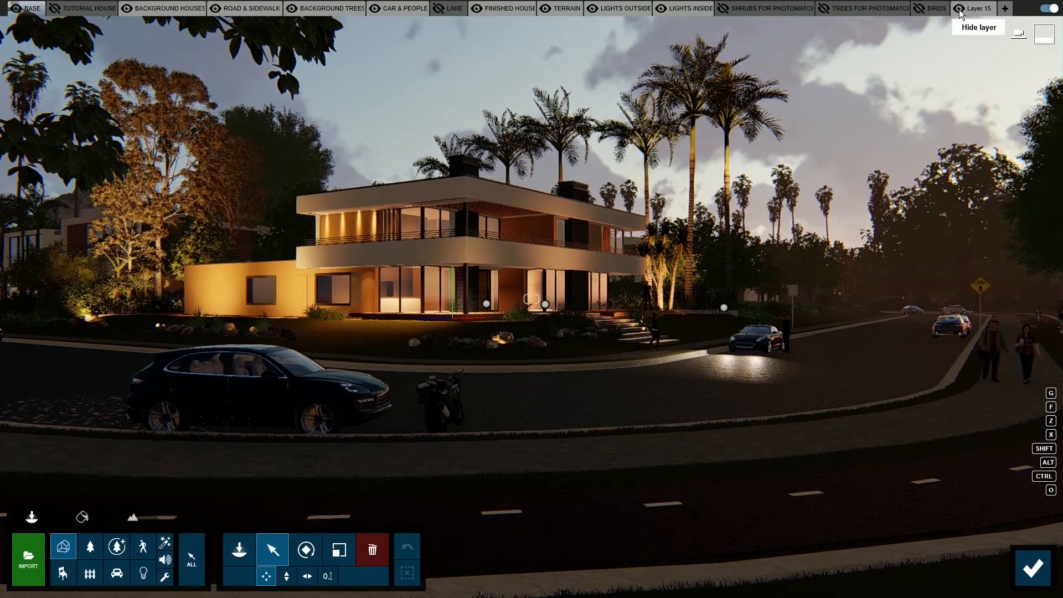
left_click(959, 9)
double_click(976, 12)
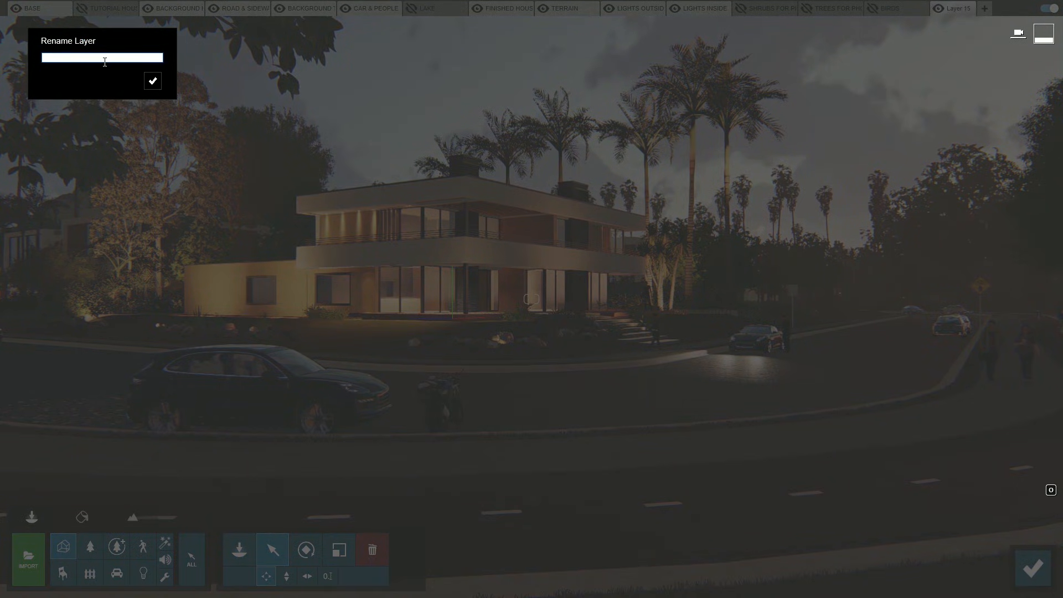
type("PEOPLE")
left_click(154, 82)
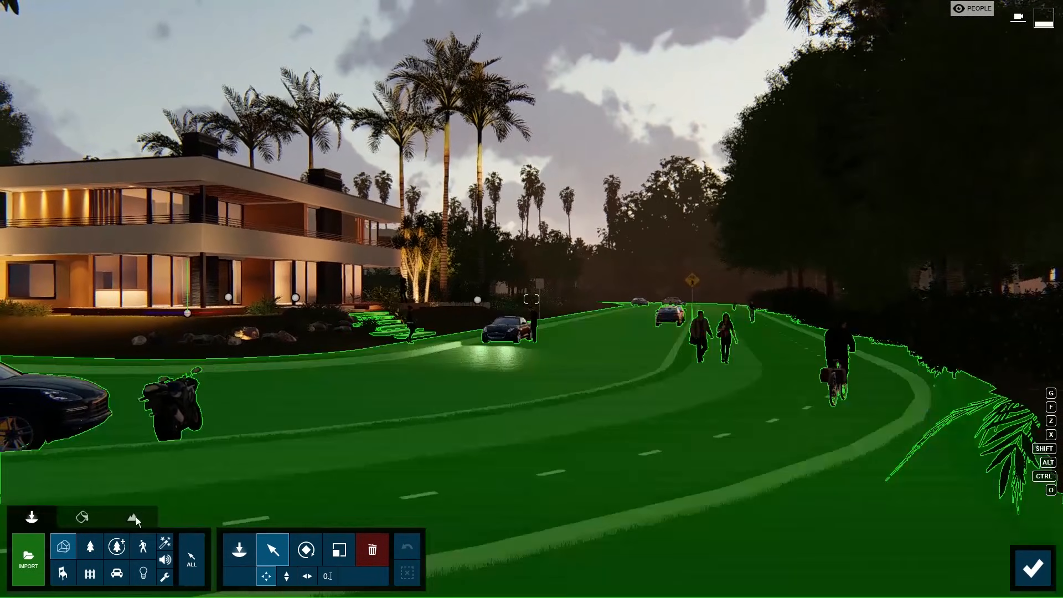
Step: Move all the people to the PEOPLE layer and hide that layer in clip 4's Layer Visibility effect
left_click(143, 547)
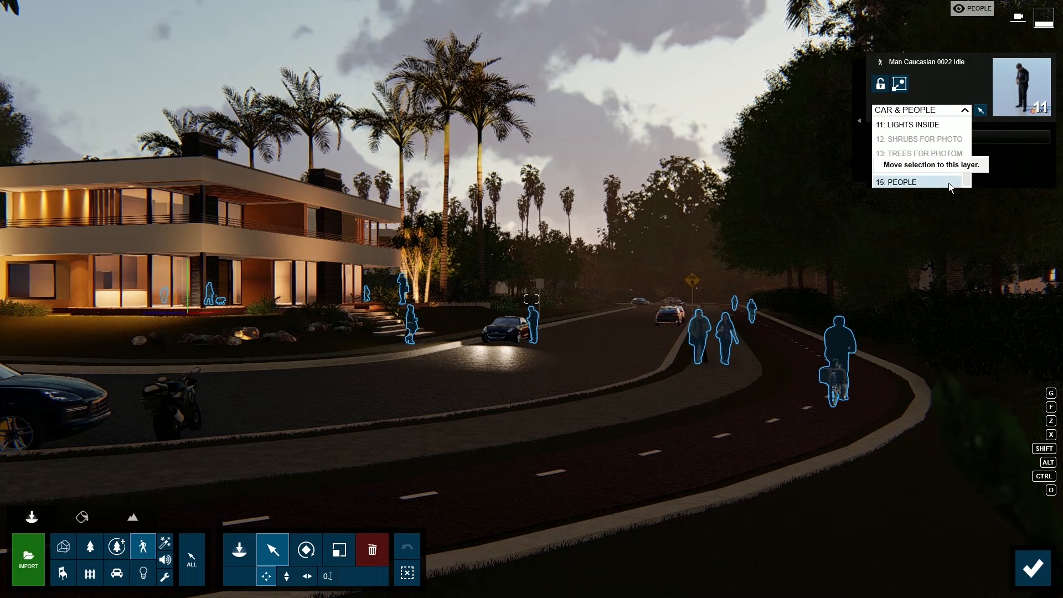
left_click(1034, 568)
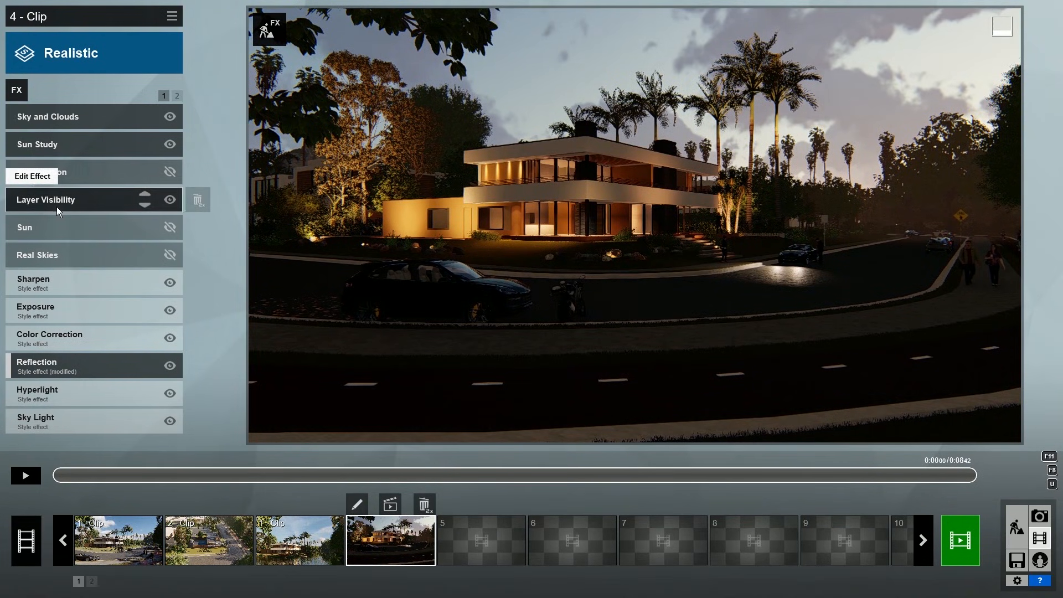
left_click(117, 206)
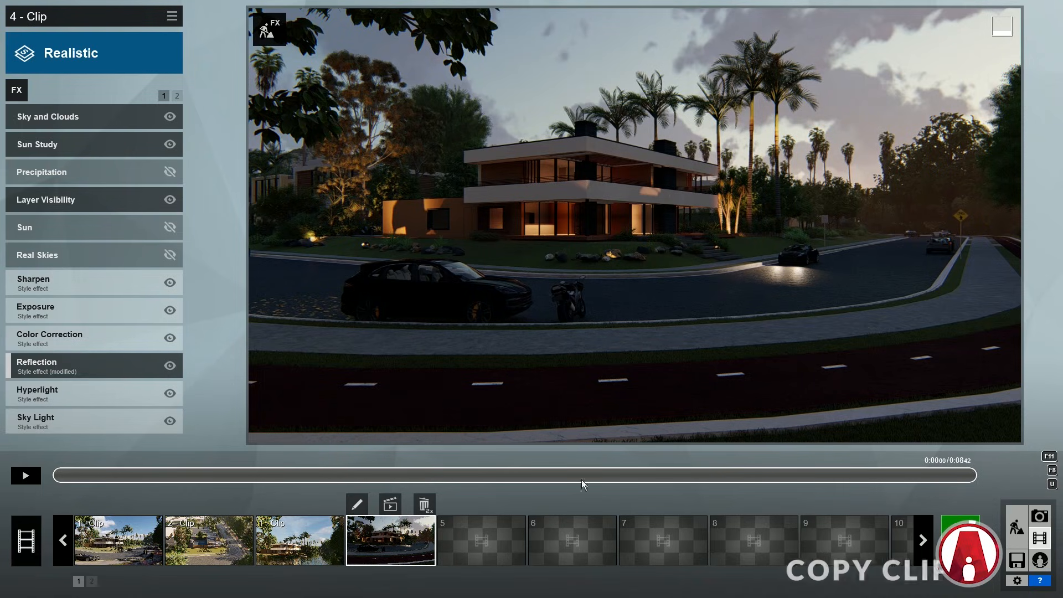
Step: Record a new clip in slot 5 with two camera shots of the current street view
left_click(477, 530)
left_click(479, 396)
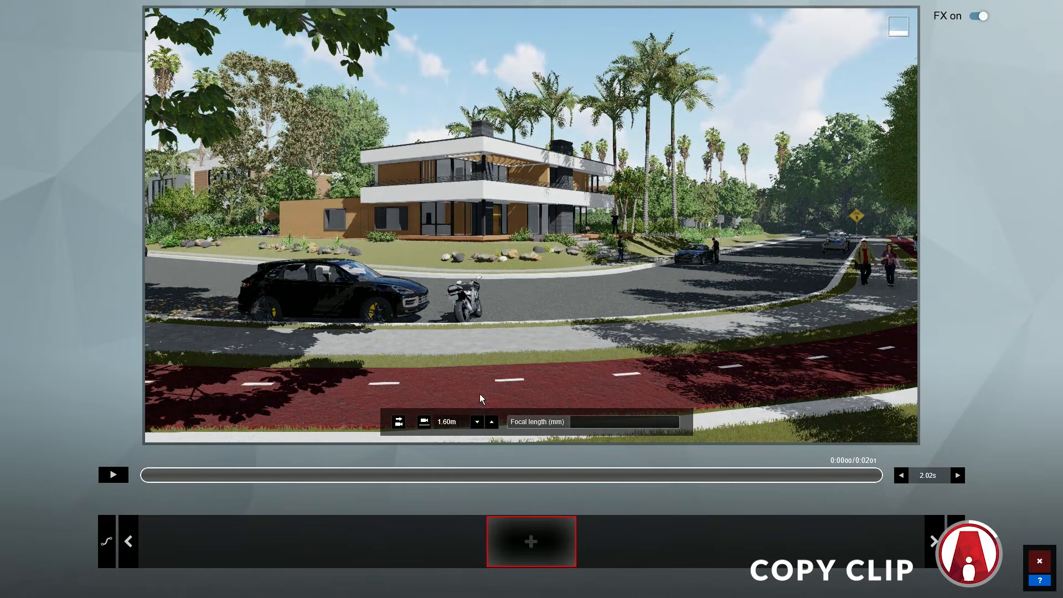
left_click(531, 542)
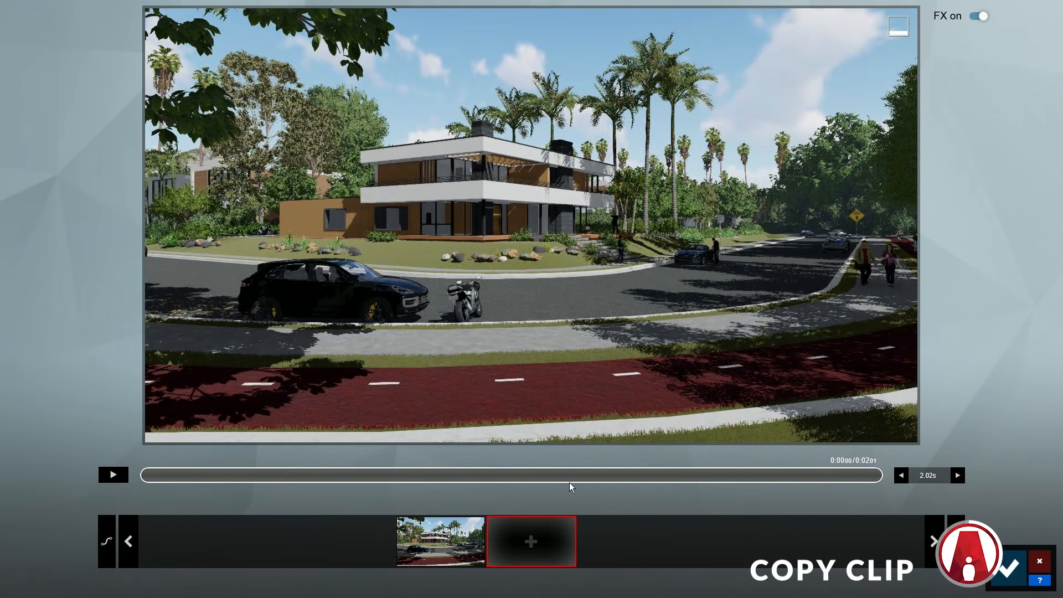
left_click(530, 542)
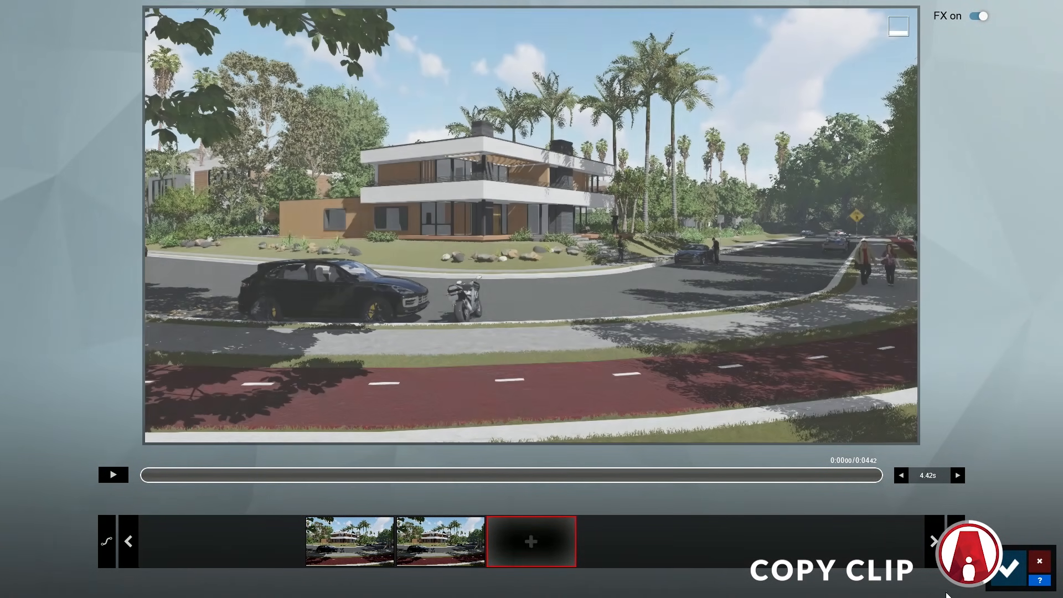
left_click(1006, 568)
Step: Copy clip 4 and paste it over clip 5
left_click(400, 534)
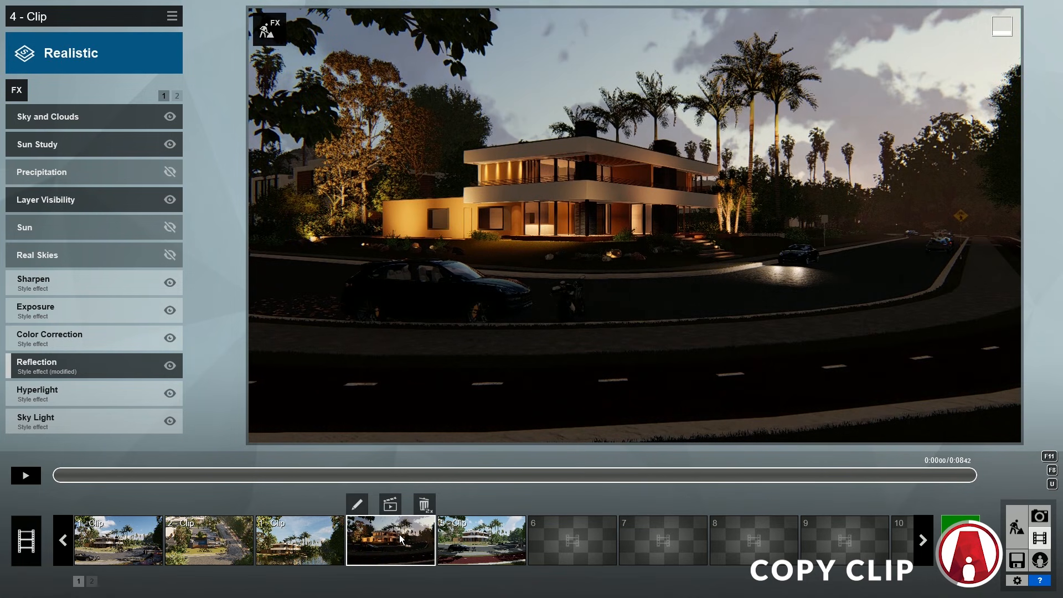
left_click(172, 16)
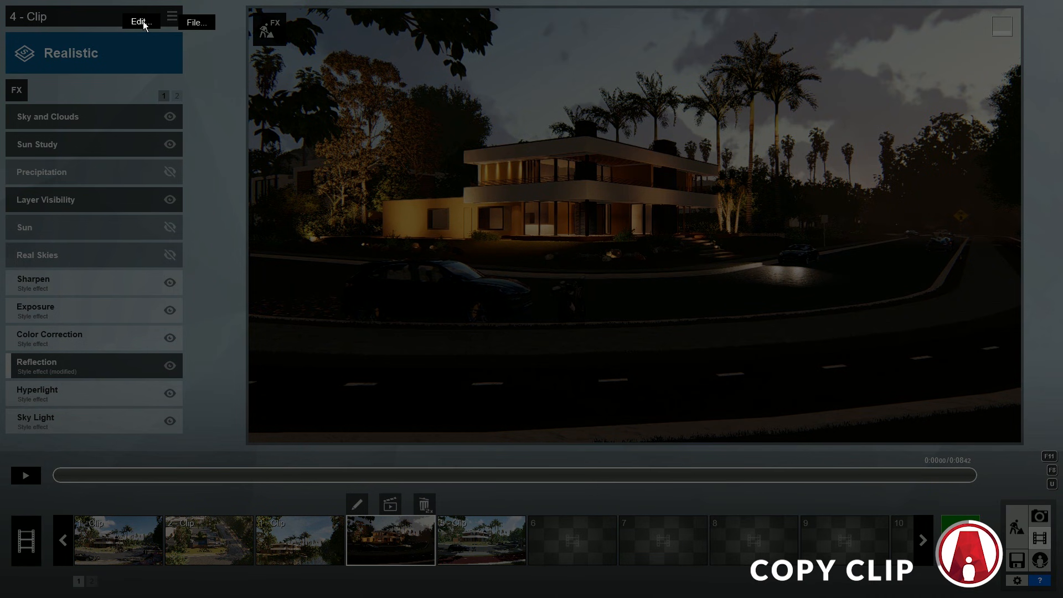
left_click(100, 23)
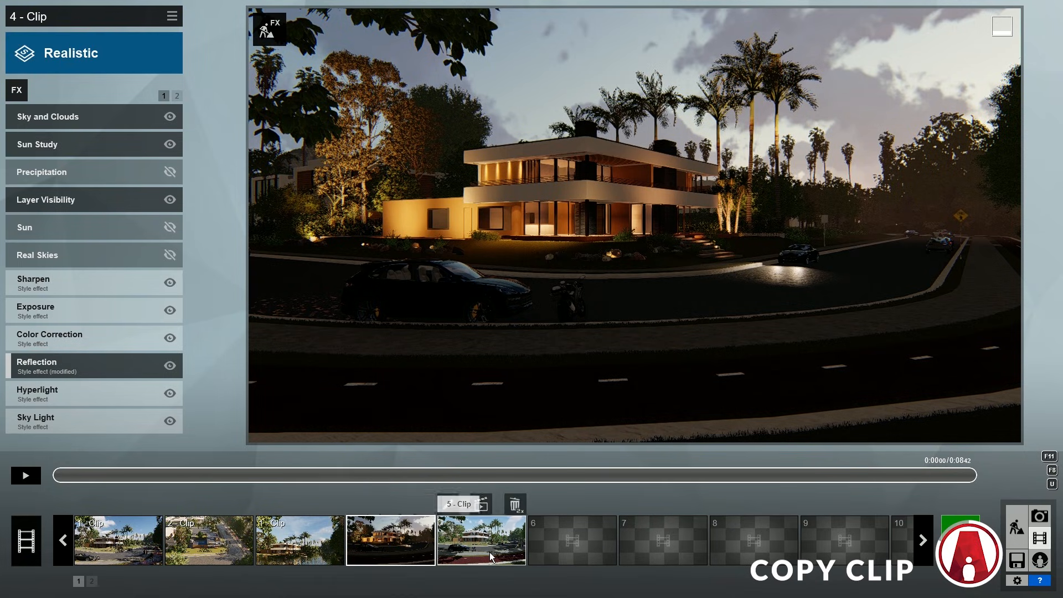
left_click(490, 553)
left_click(172, 16)
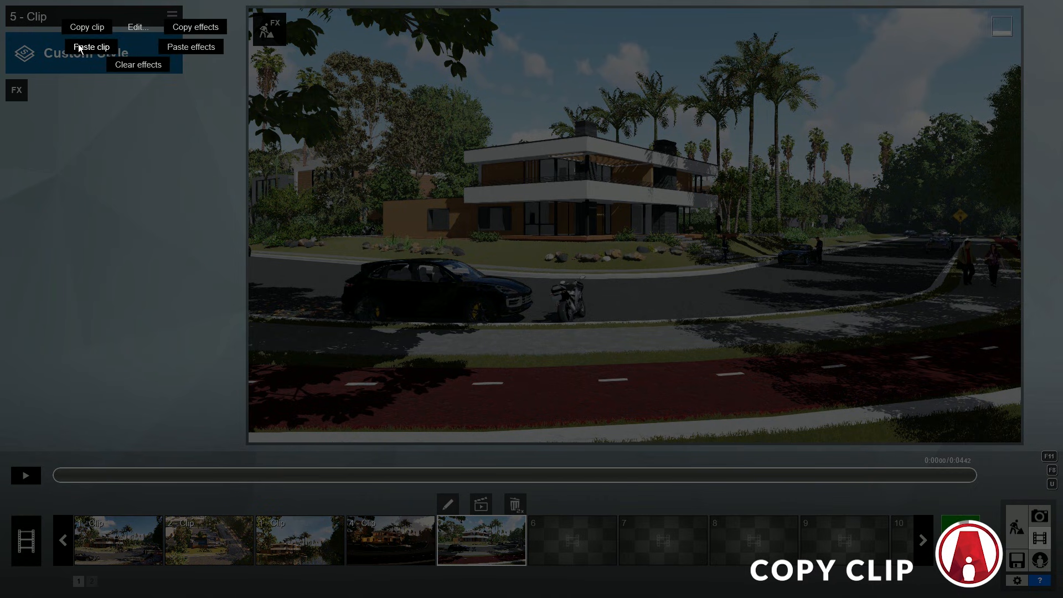
left_click(94, 47)
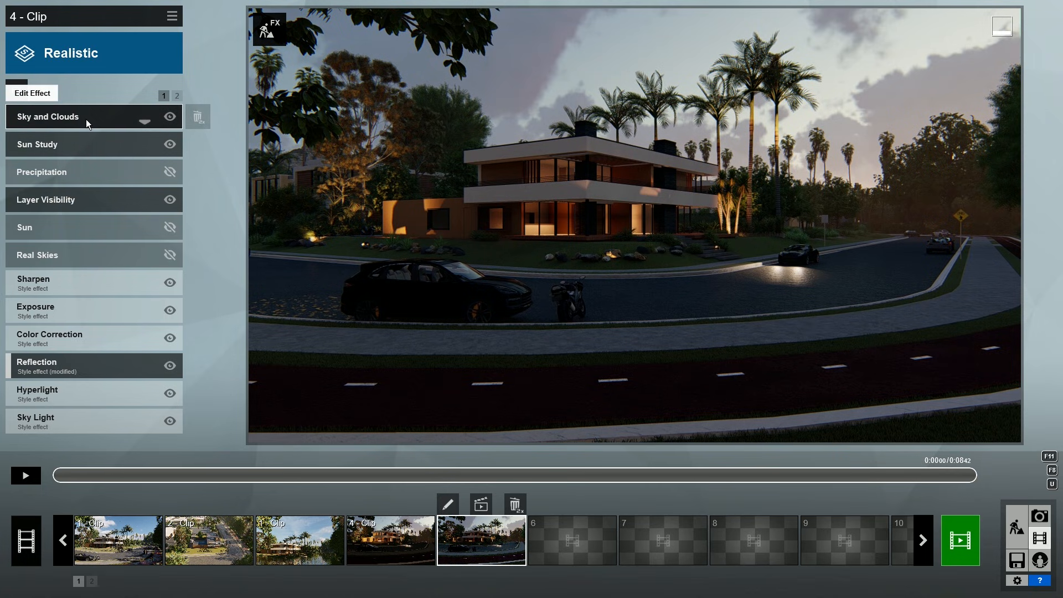
Step: Remove the Sky and Clouds and Sun Study effects from the copied clip and enable Real Skies
double_click(197, 117)
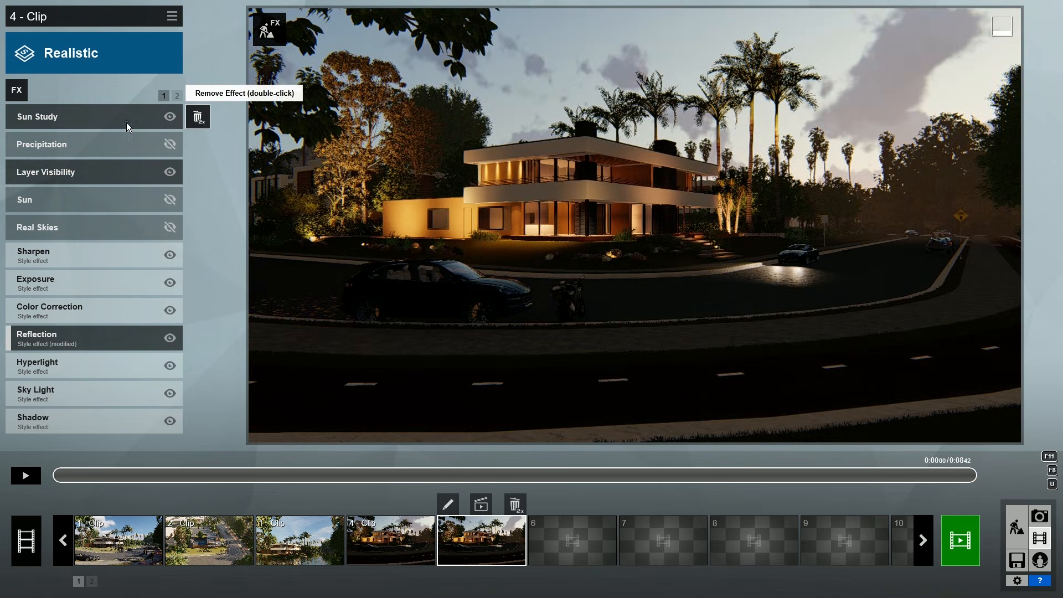
double_click(197, 117)
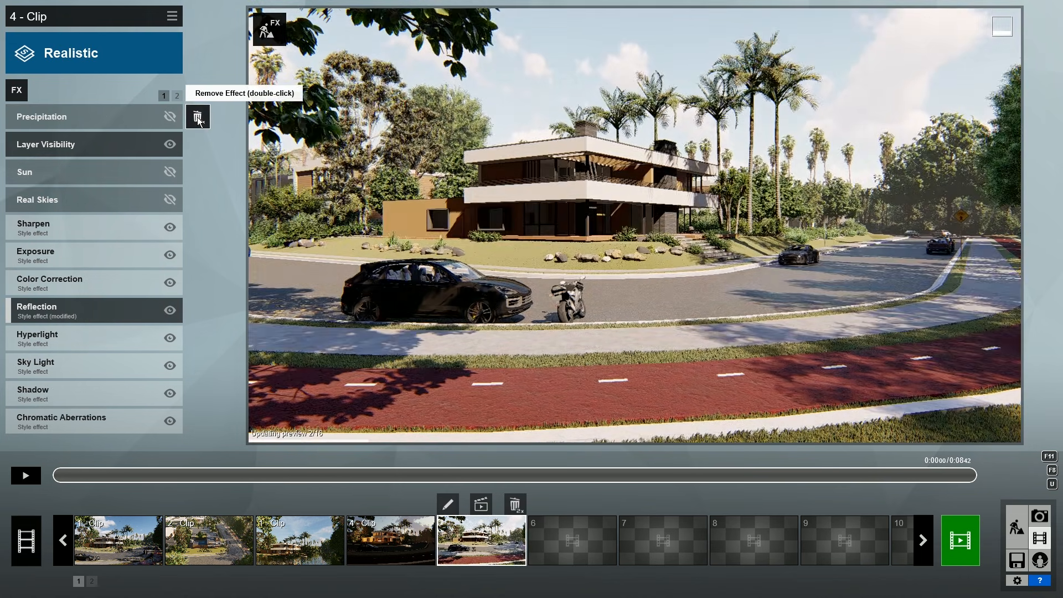
left_click(170, 200)
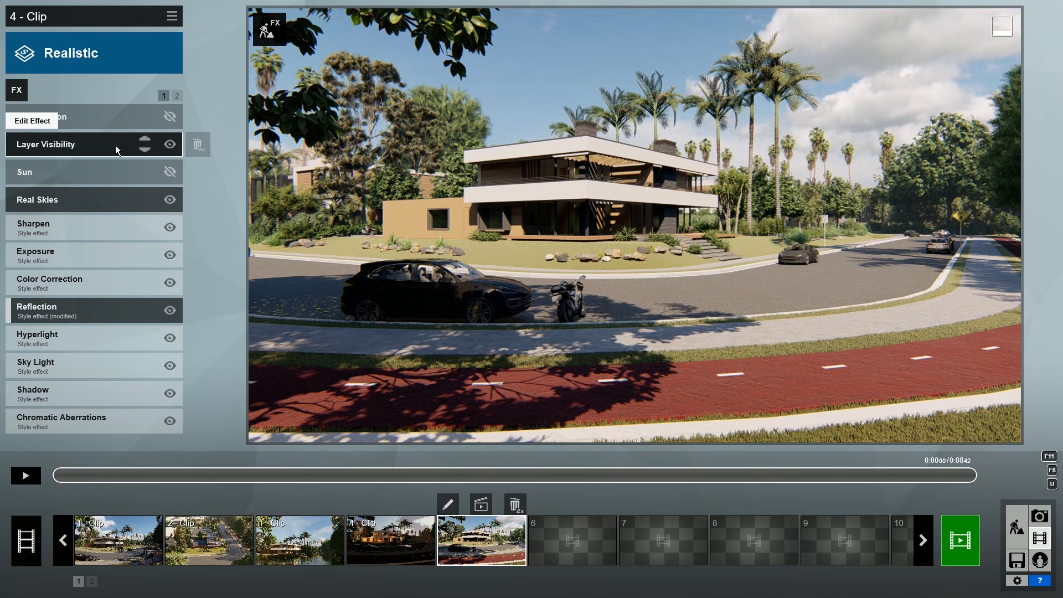
Step: Turn on layers 15 PEOPLE and 14 BIRDS in the copied clip's Layer Visibility effect and return to the effects list
left_click(116, 145)
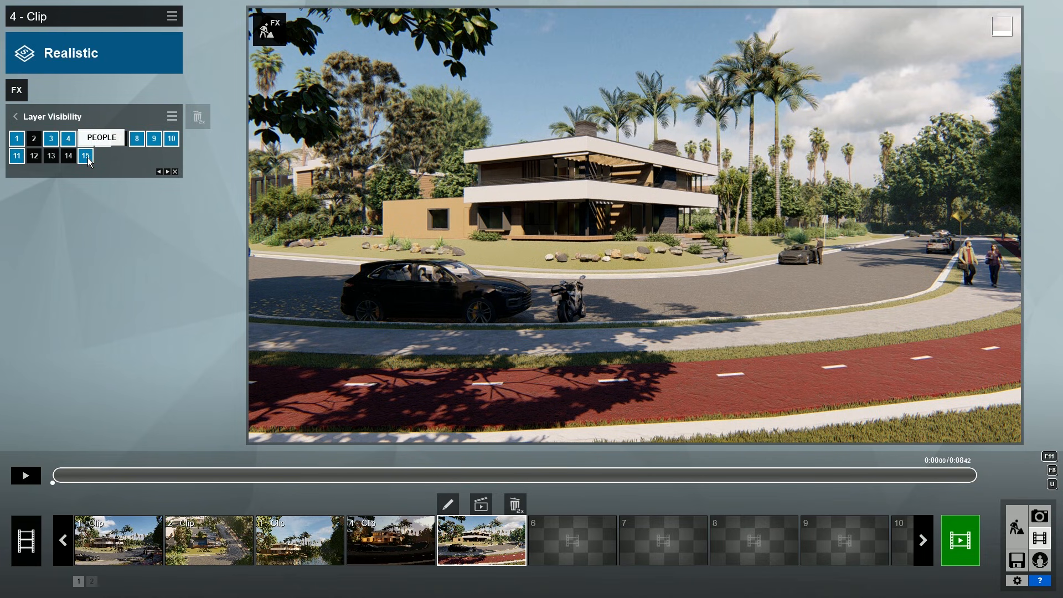
left_click(72, 157)
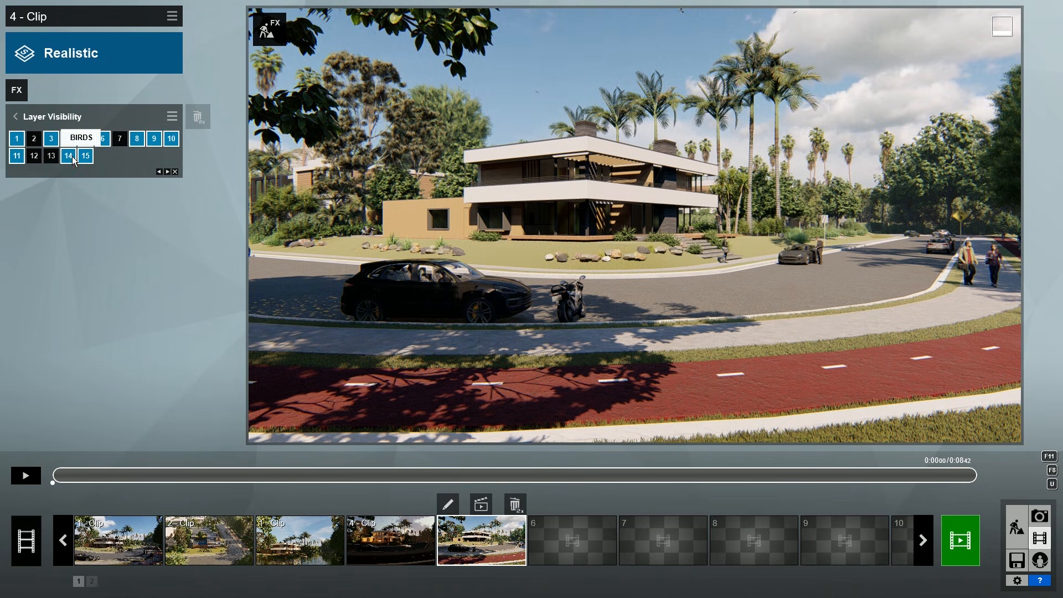
left_click(14, 117)
Step: Add the Move animation effect to the copied clip and open it for editing
left_click(16, 91)
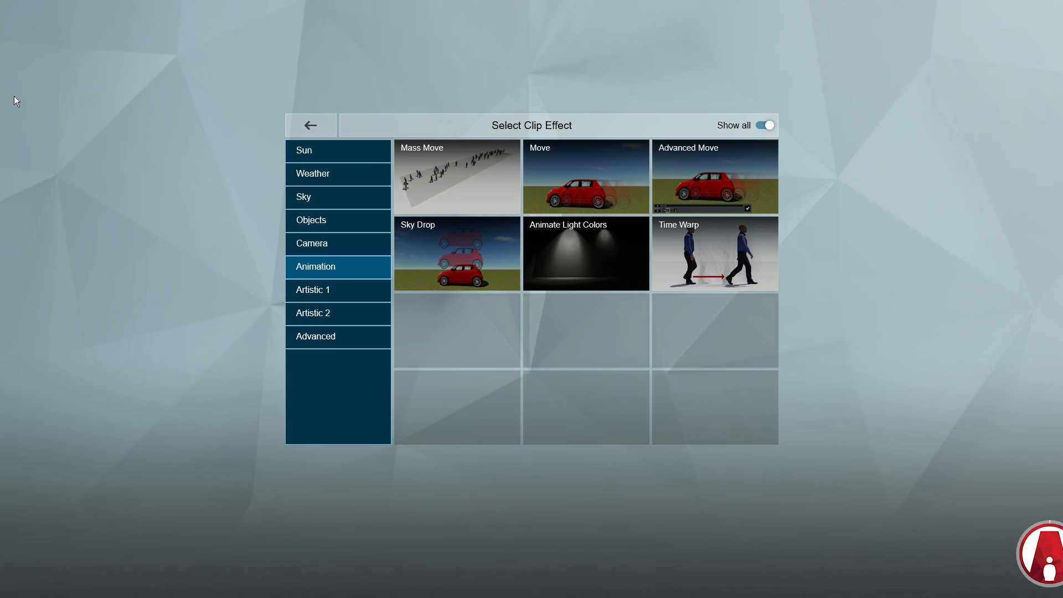
left_click(586, 177)
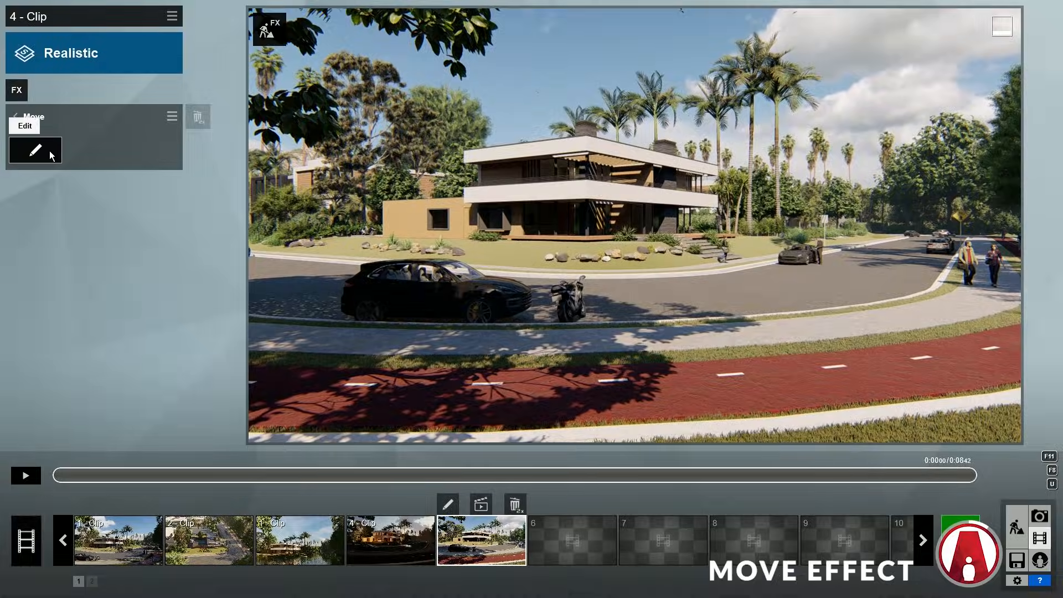
left_click(49, 151)
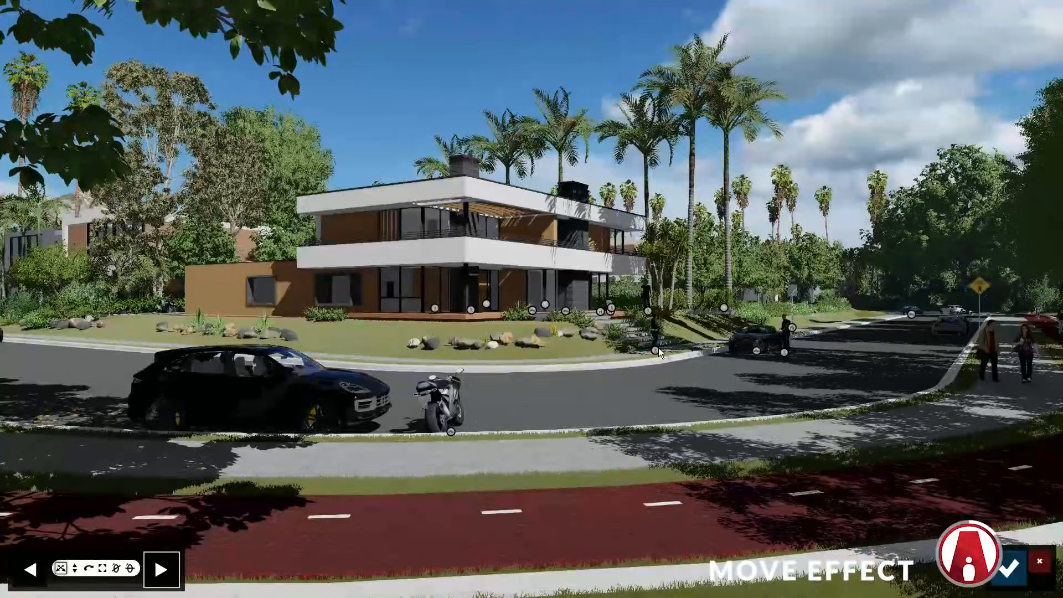
Step: Set the walking woman's start point on the near sidewalk and her end point farther along it behind the parked car, accept, and preview the move
left_click(31, 568)
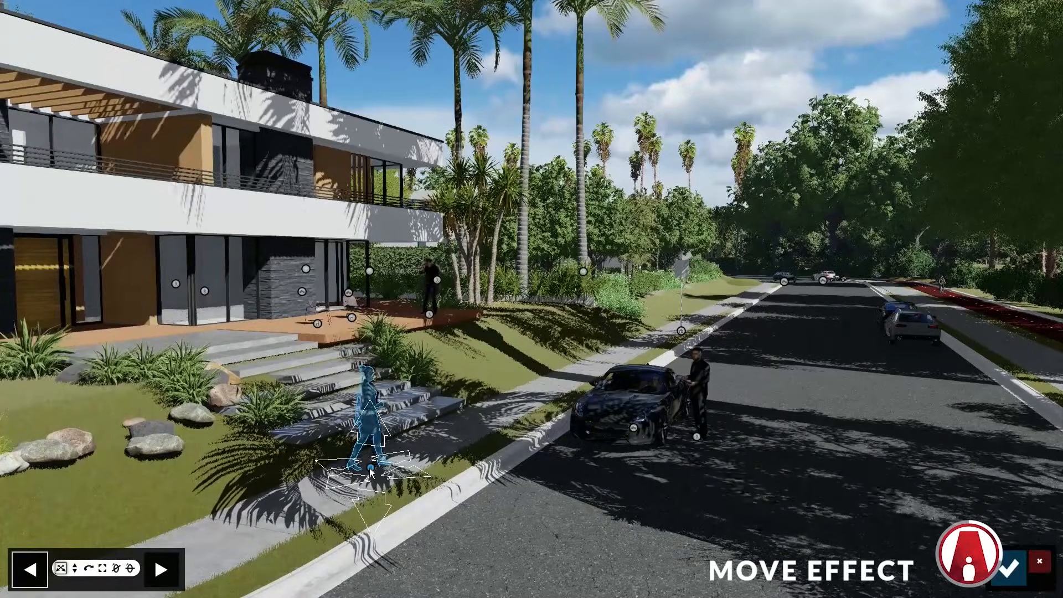
left_click_drag(371, 469, 229, 544)
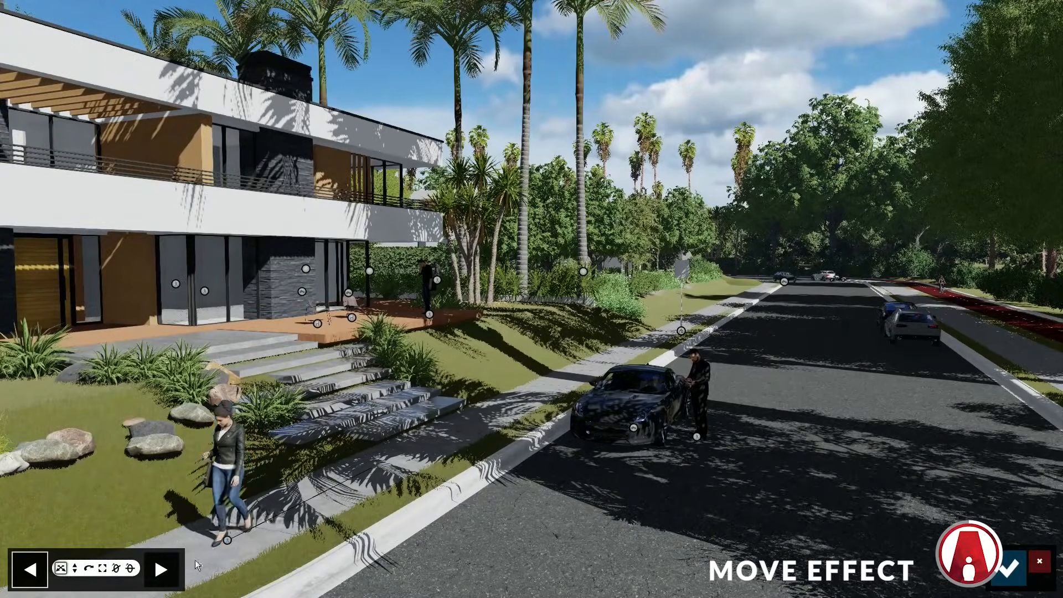
left_click(161, 569)
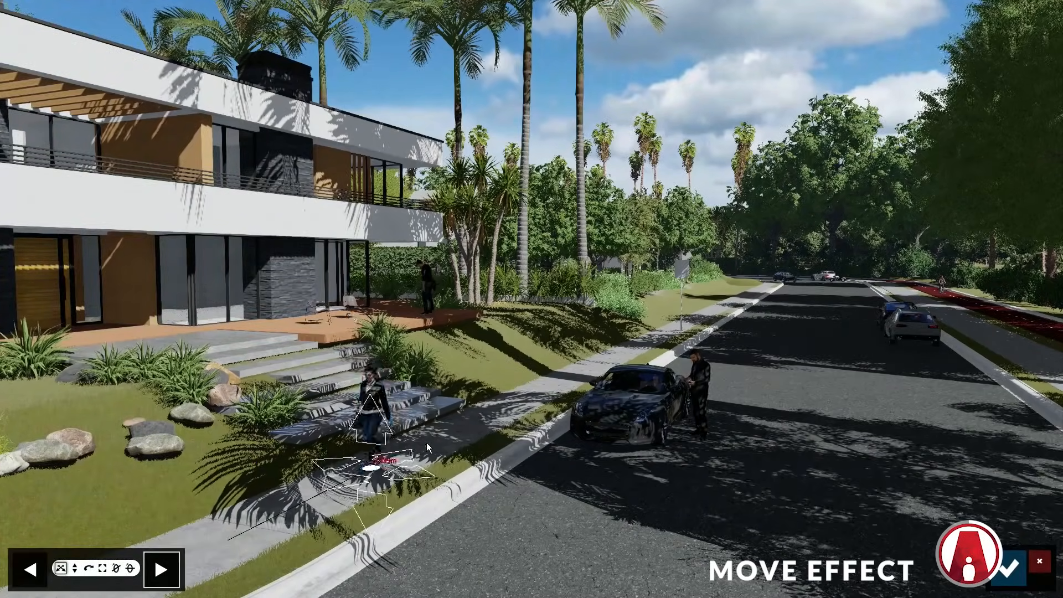
mouse_move(426, 443)
left_mouse_down()
mouse_move(711, 309)
mouse_move(569, 378)
left_mouse_up()
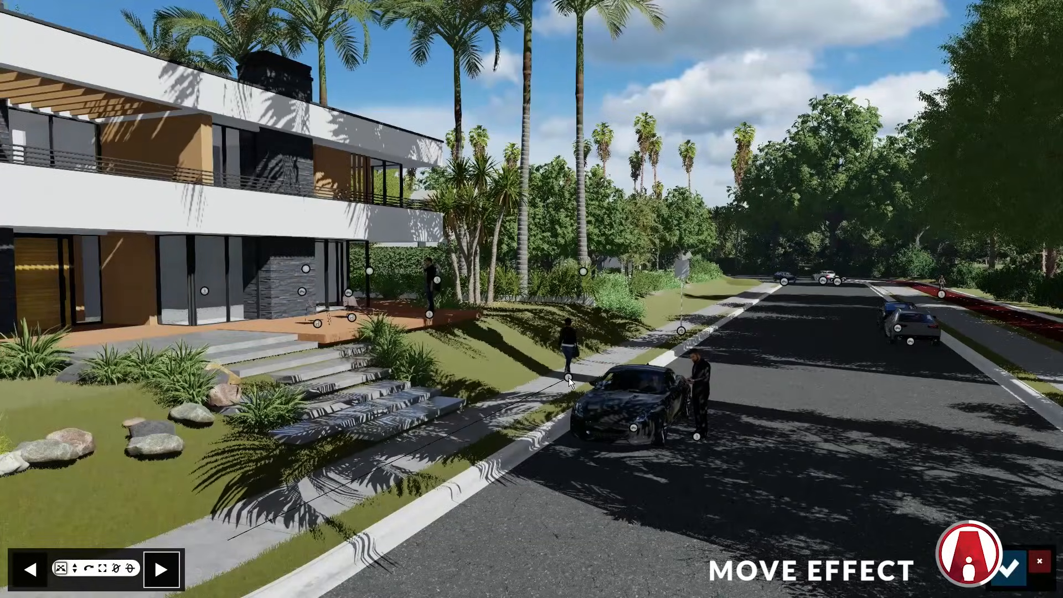
left_click(1002, 569)
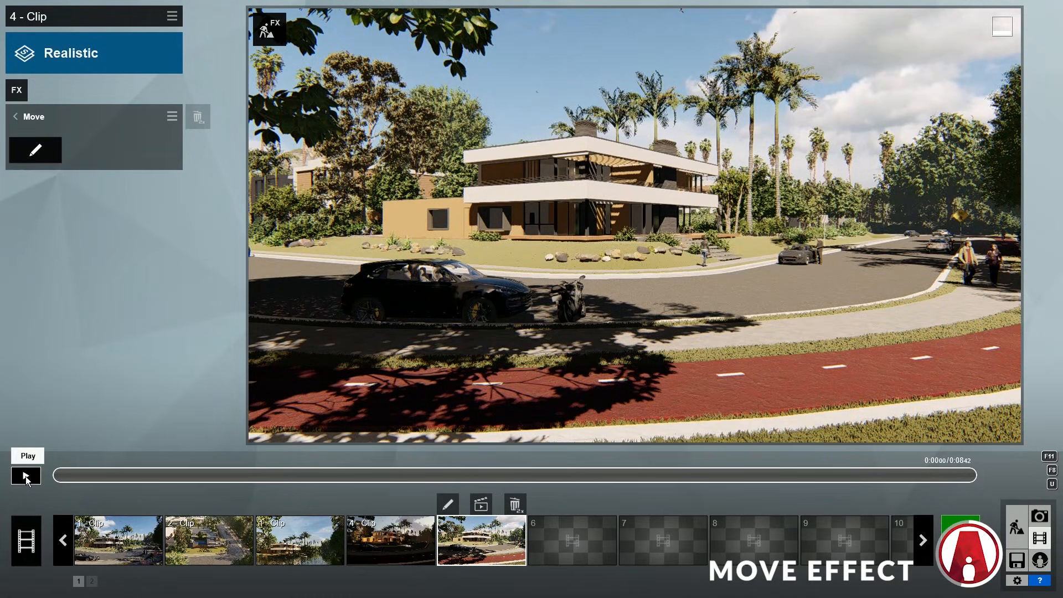
left_click(25, 477)
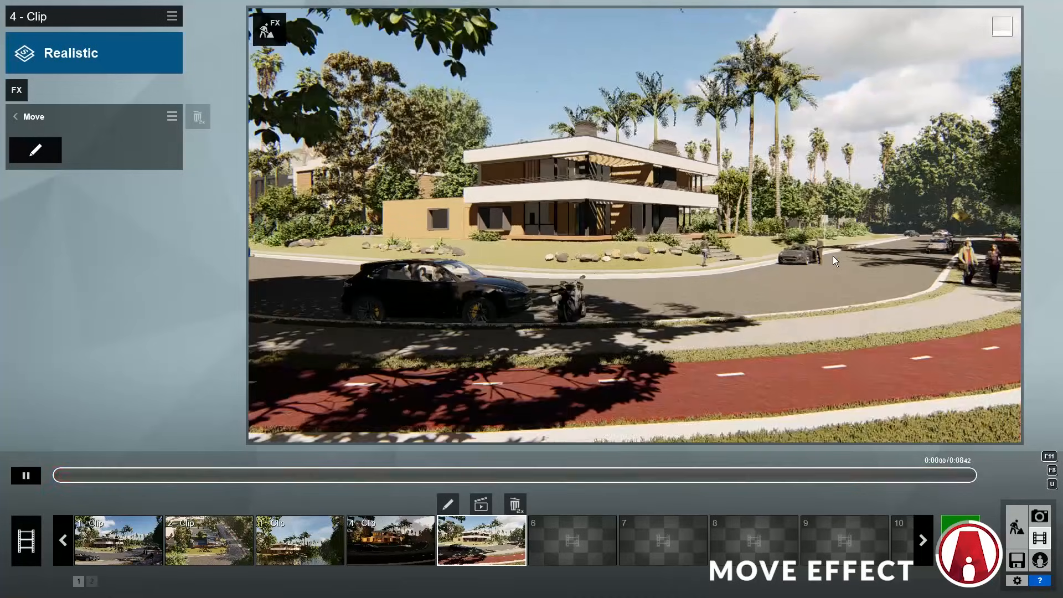
left_click(33, 475)
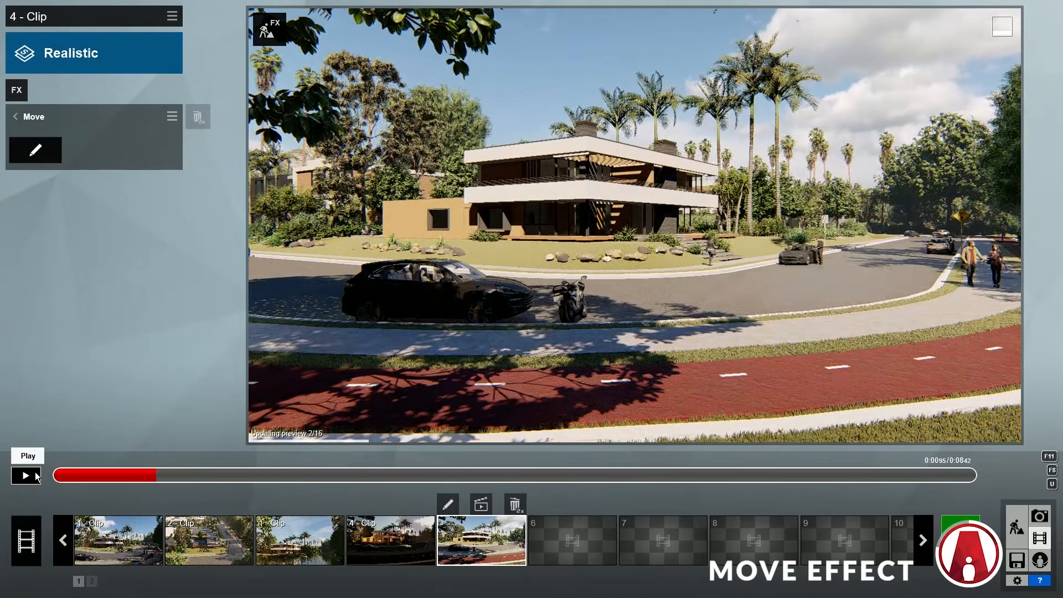
Step: Remove the Move effect from the copied clip, discarding the reopened edit session
left_click(35, 150)
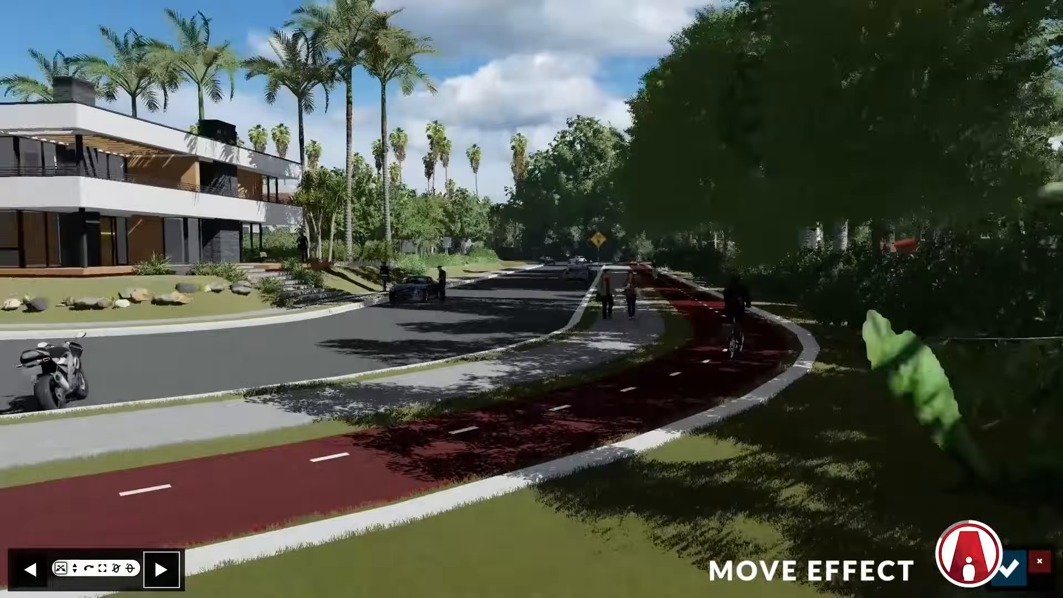
left_click(1042, 565)
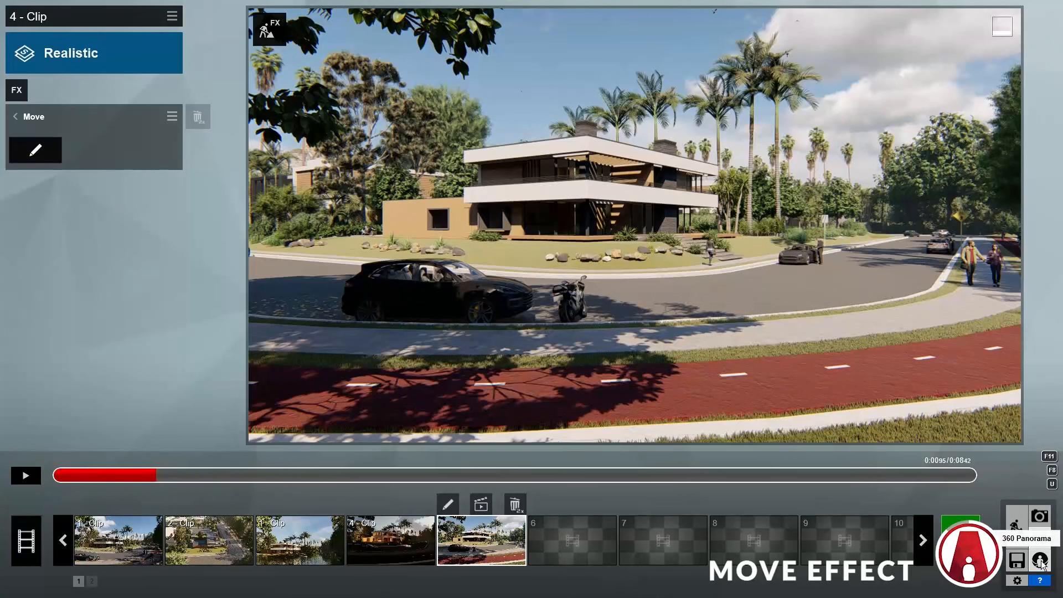
double_click(197, 117)
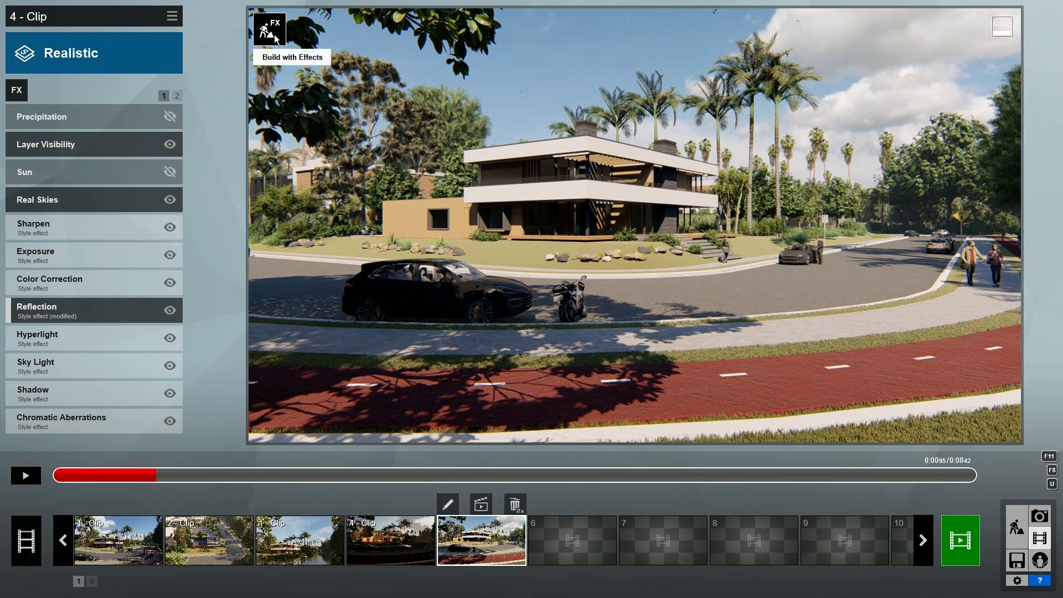
Step: Enter build mode with effects and place a white sedan on the street beside the parked cars, aligned with the road
left_click(270, 30)
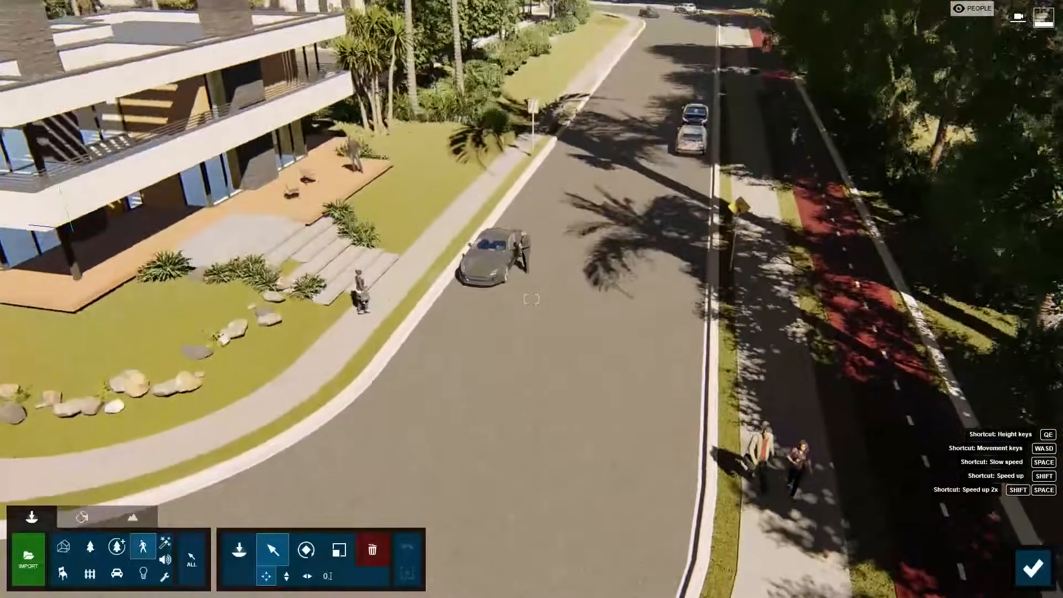
left_click(116, 574)
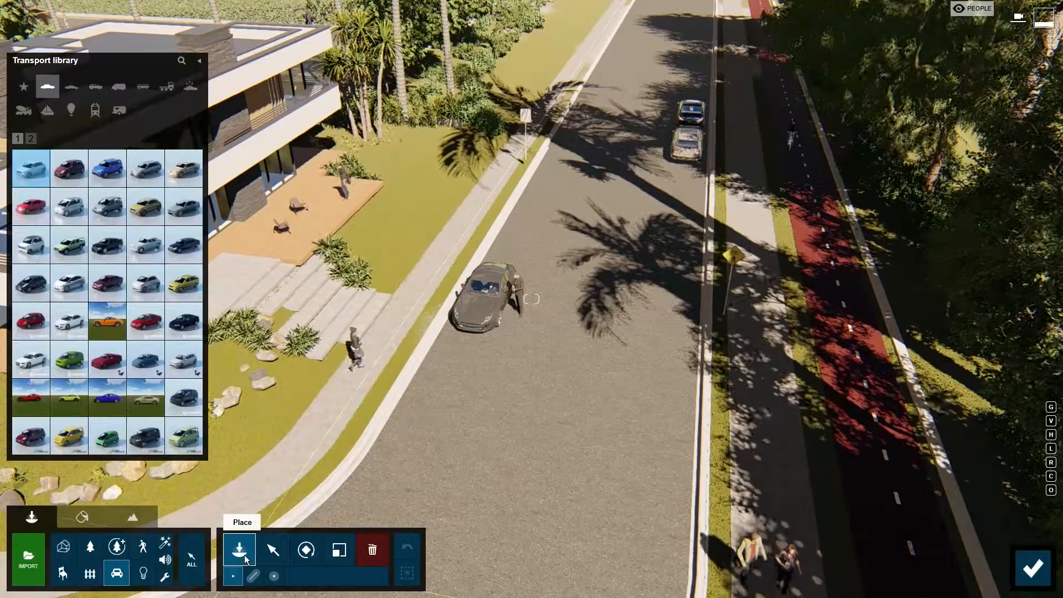
left_click(146, 322)
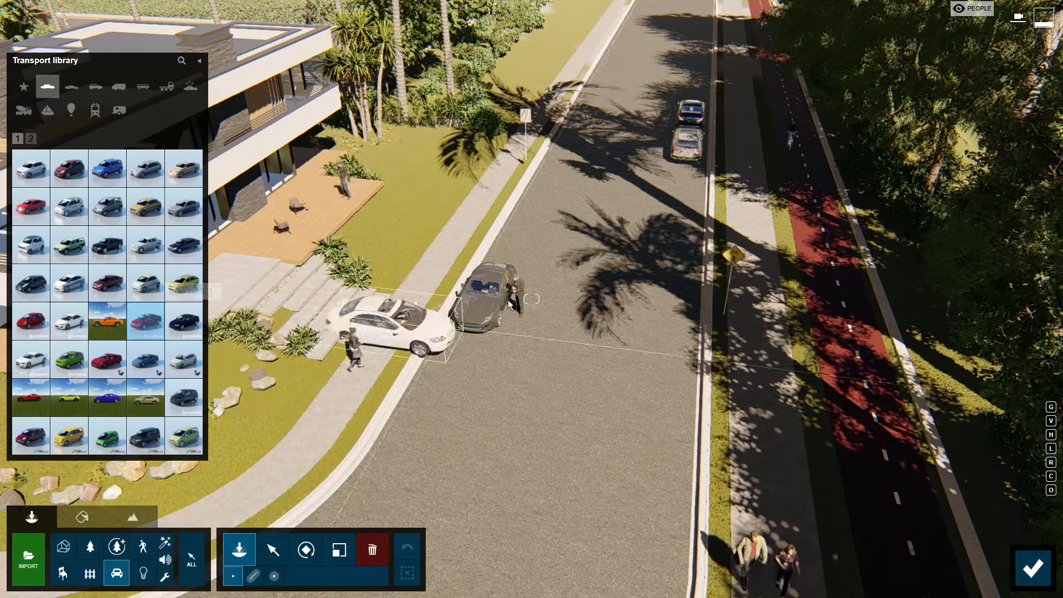
left_click(632, 183)
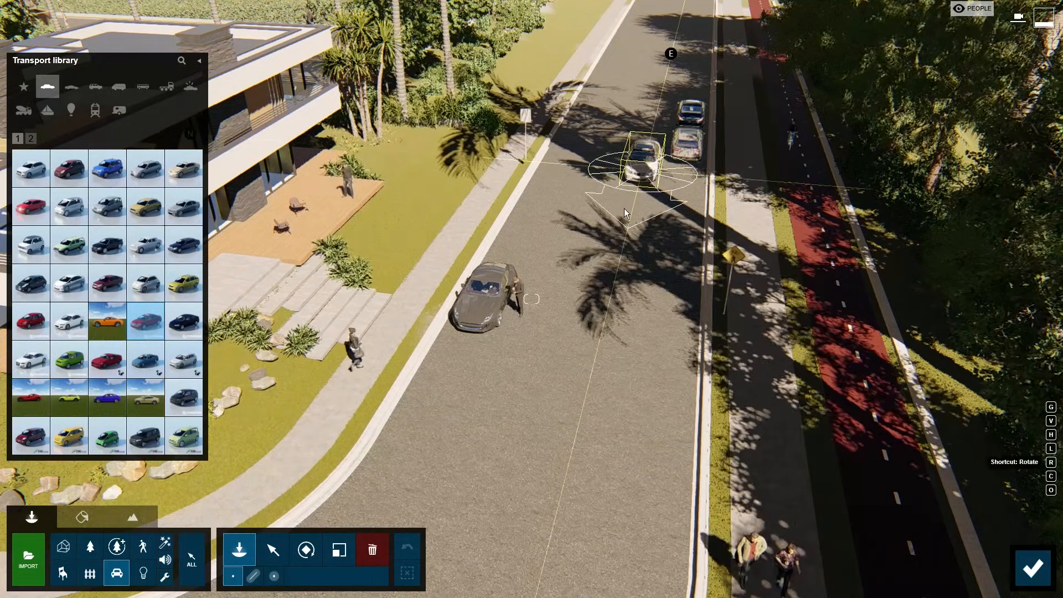
Step: Place a Car HD 005 farther up the street, set its colour to red, and return to the clip
left_click(172, 307)
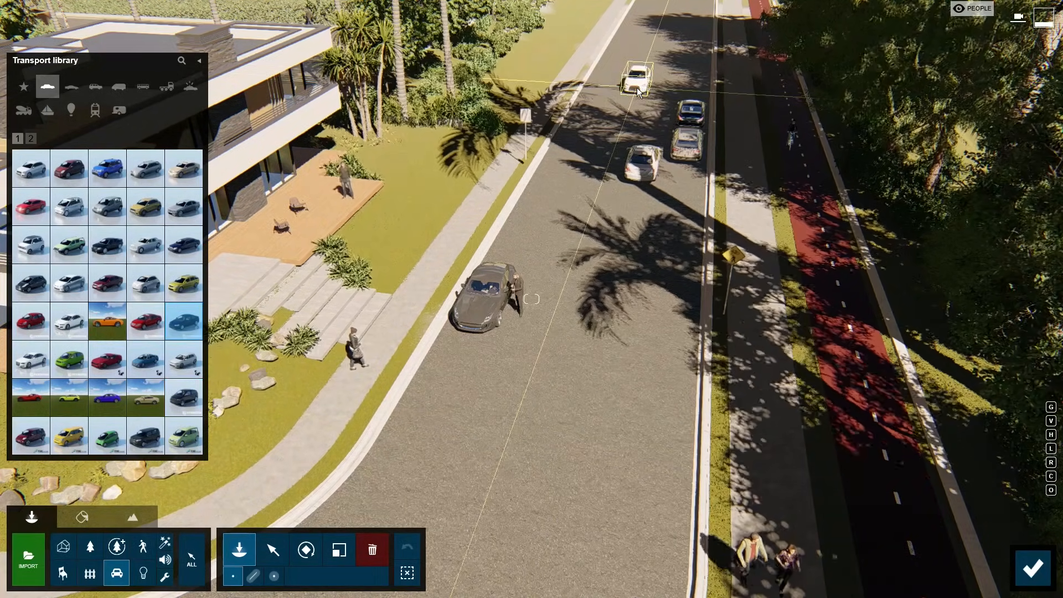
double_click(637, 87)
left_click_drag(1003, 155, 1023, 180)
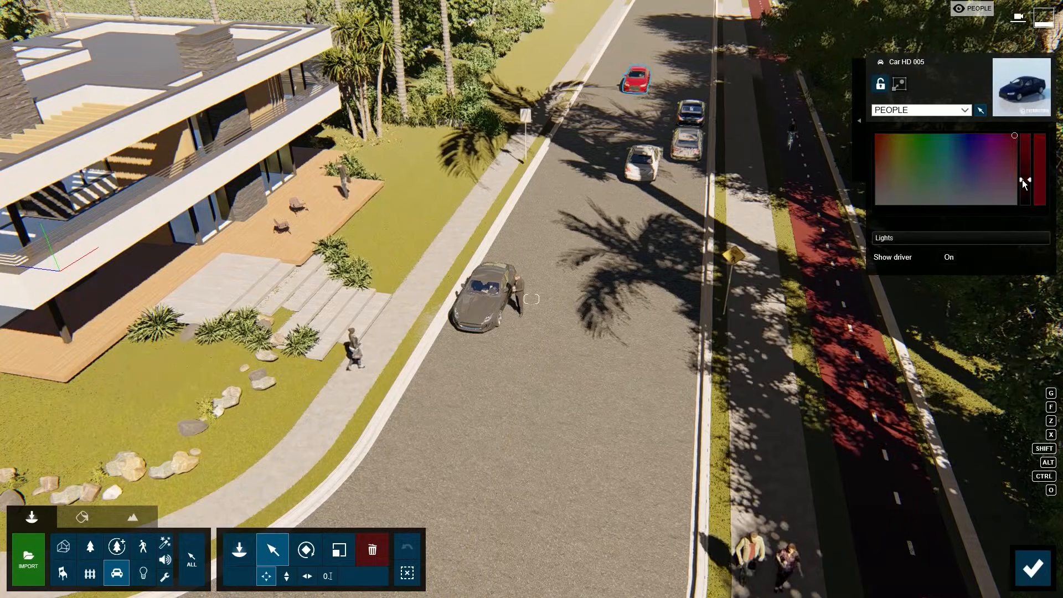
right_click_drag(615, 166, 633, 147)
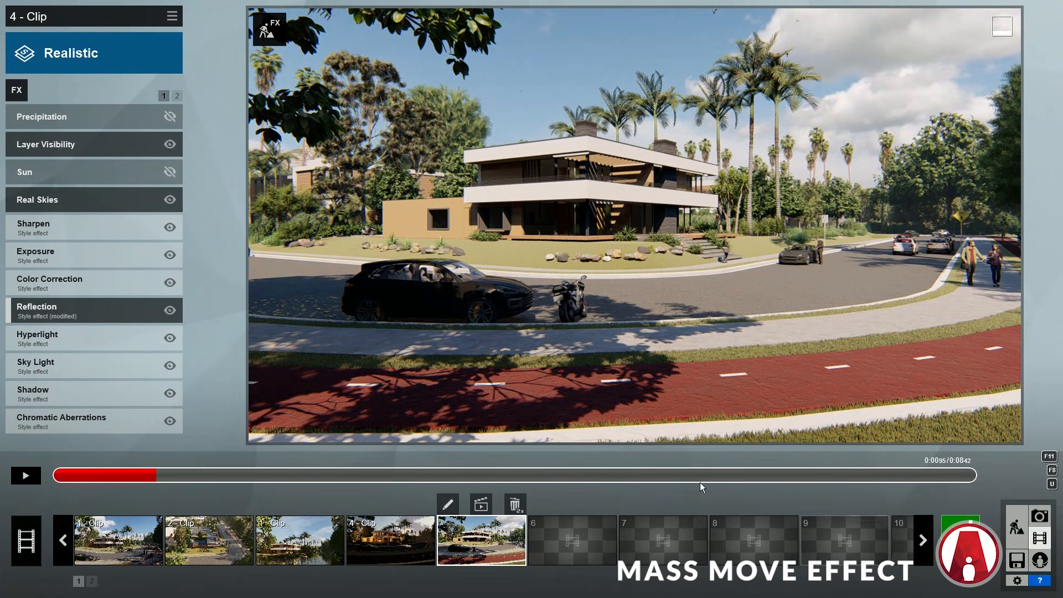
Step: Add the Mass Move animation effect to the copied clip and open it for editing
left_click(18, 92)
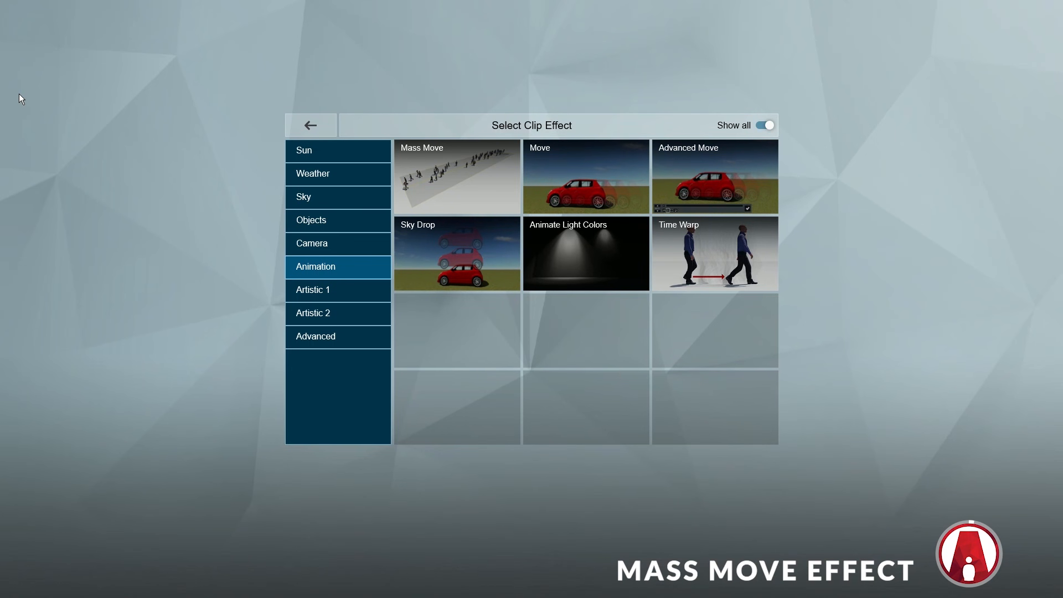
left_click(464, 180)
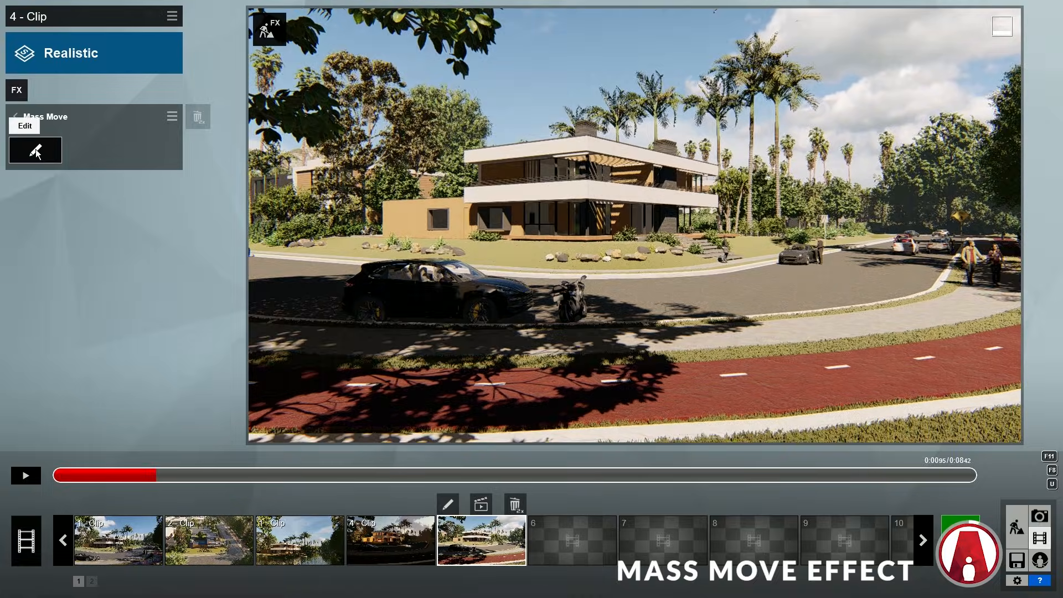
left_click(36, 150)
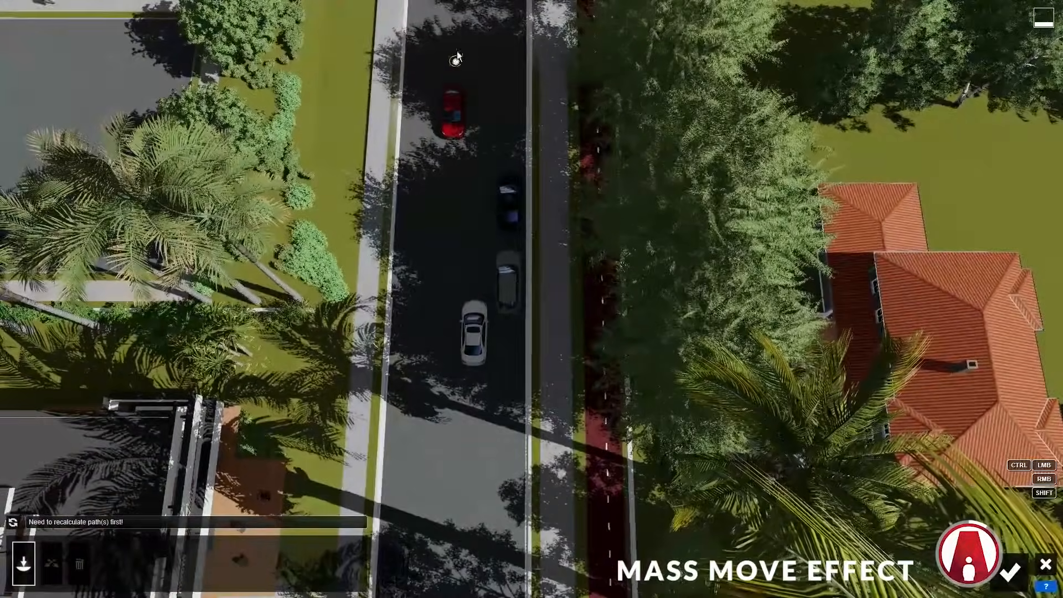
Step: Draw a straight path along the red car's lane, 2.53 m wide with a car speed of 49.51 km/h, and calculate and preview it
left_click(456, 28)
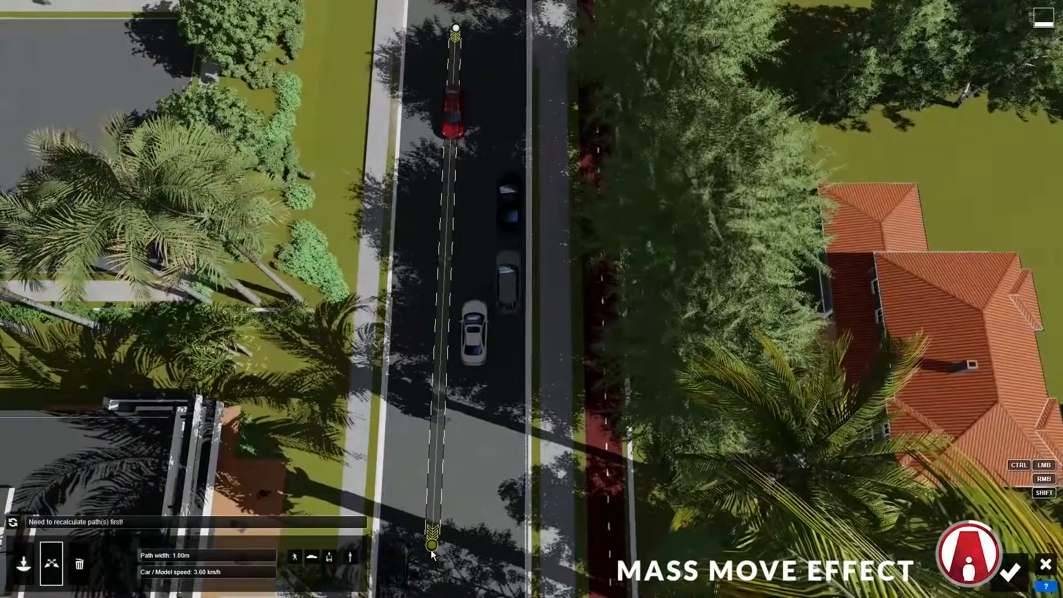
left_click(432, 548)
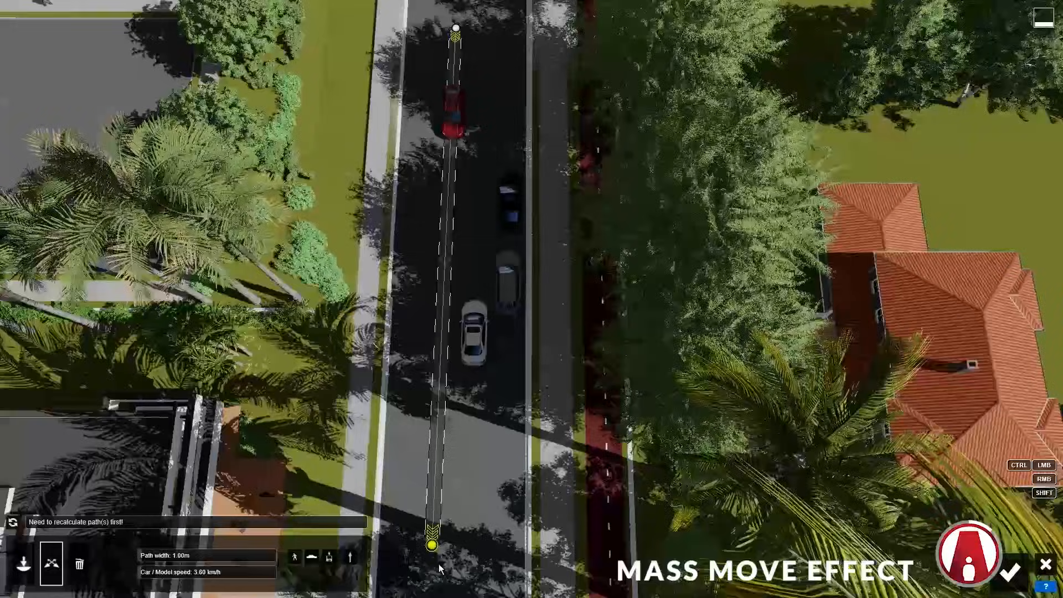
left_click(153, 560)
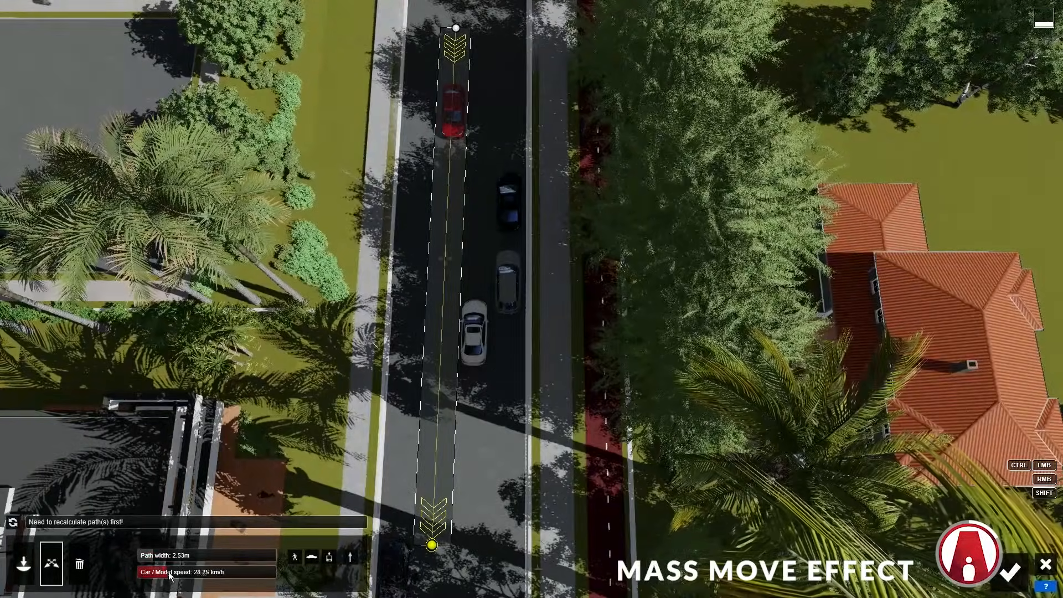
left_click_drag(171, 577, 179, 579)
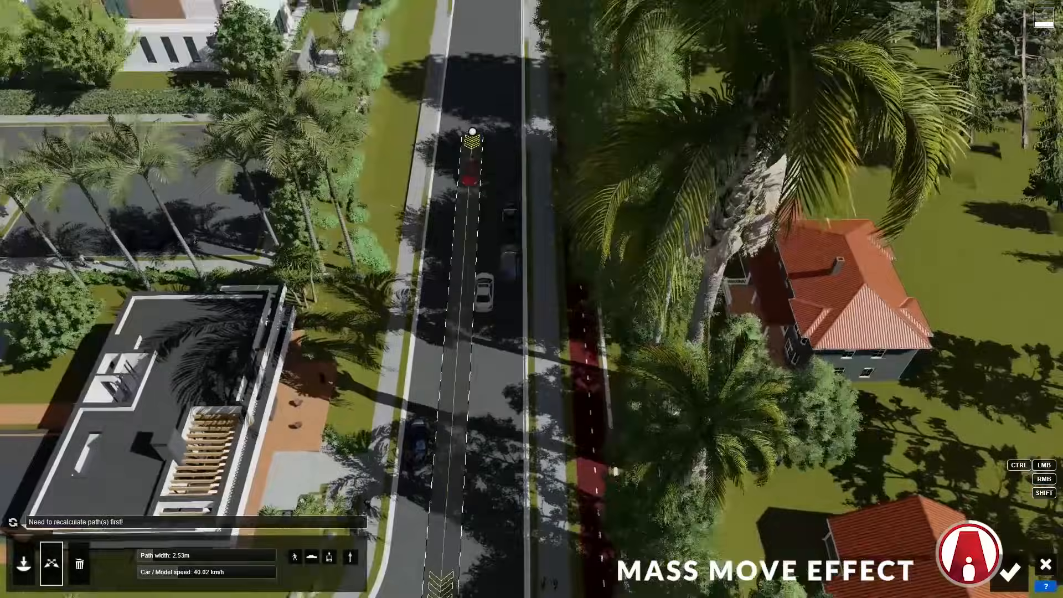
left_click(13, 522)
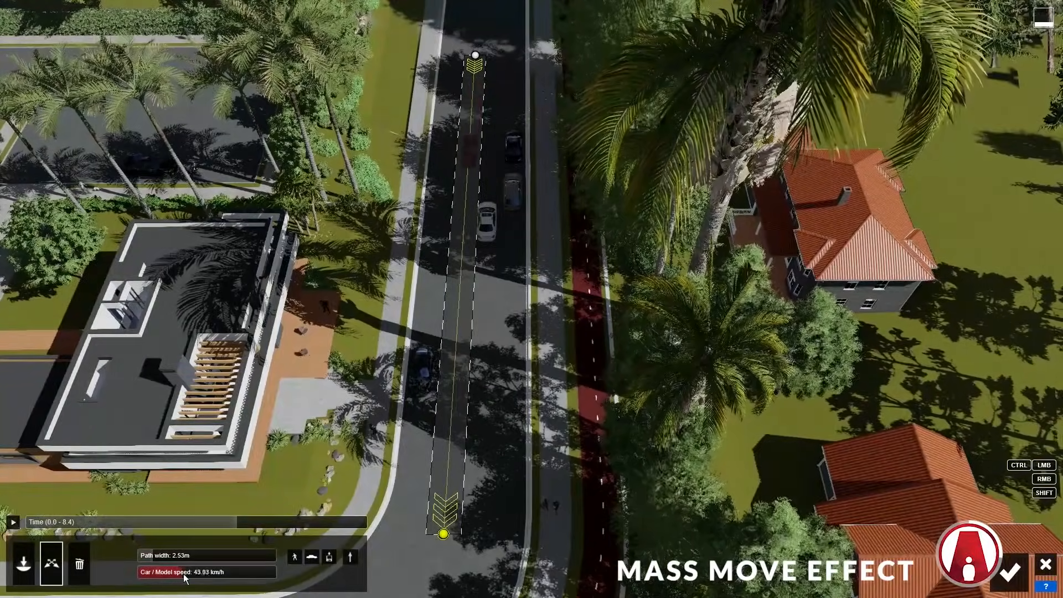
left_click(13, 523)
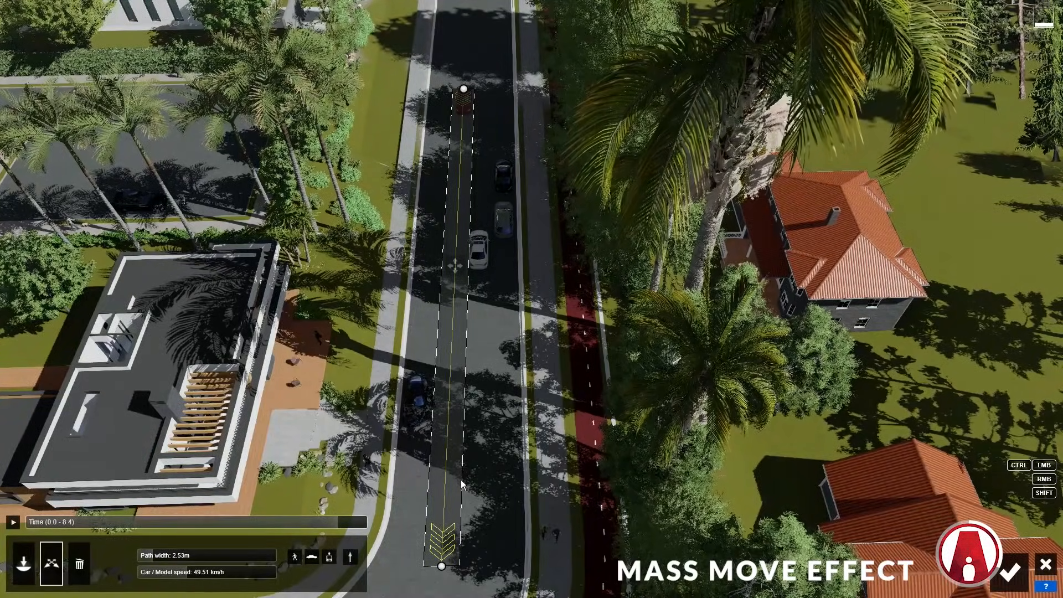
Step: Shift both path ends toward the road's centre, widen the path to 4.46 m, make it dual direction, recalculate, and preview the clip
left_click_drag(441, 568, 460, 569)
left_click_drag(464, 89, 474, 89)
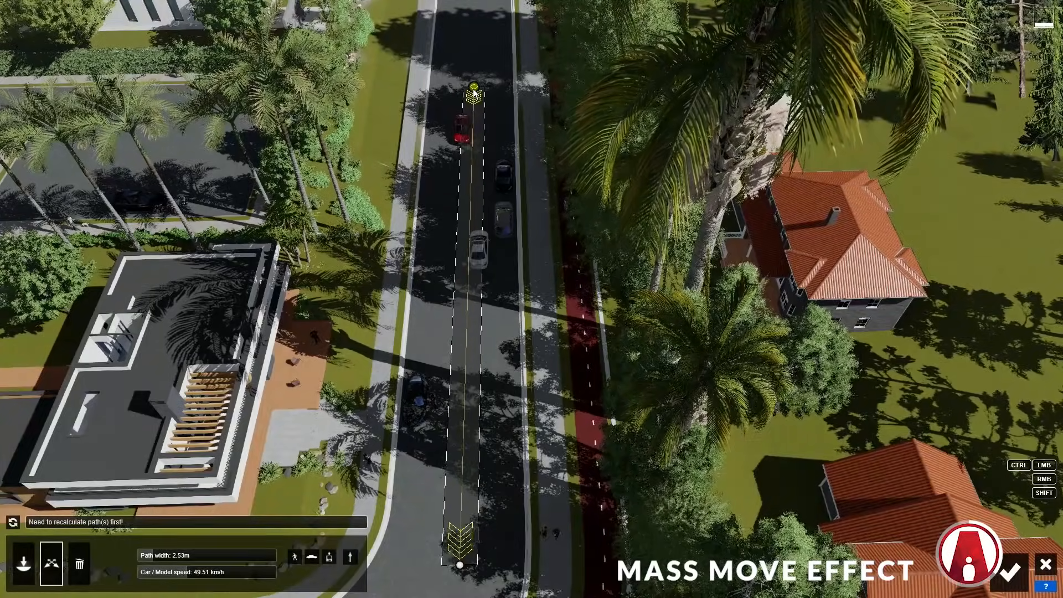
left_click_drag(151, 559, 166, 560)
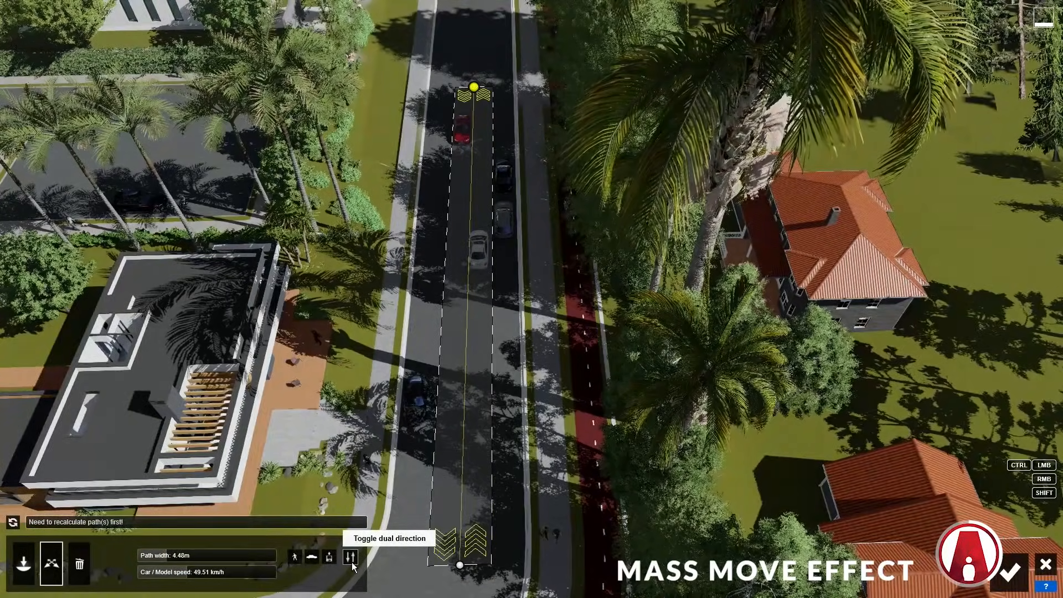
left_click(13, 523)
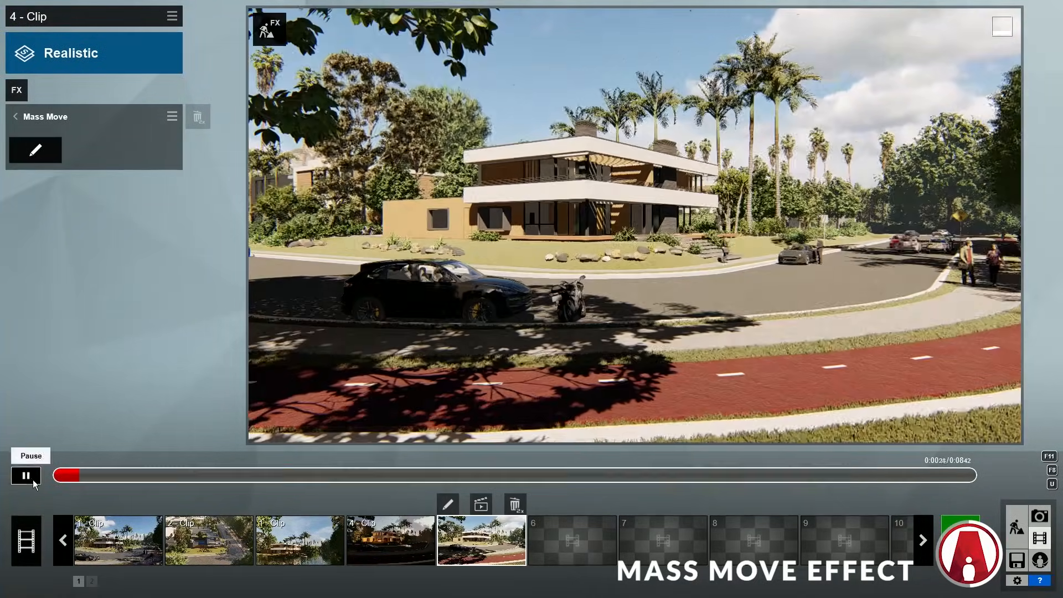
left_click(26, 475)
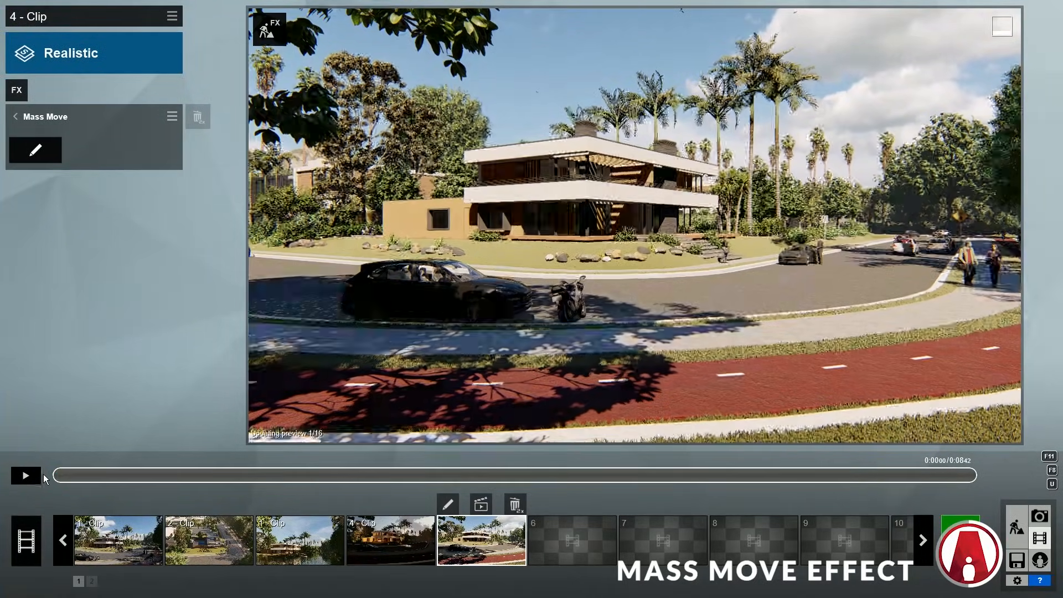
Step: Reopen the Mass Move effect and extend the car path around the street corner and up the side street with two new nodes
left_click(34, 151)
right_click_drag(454, 432, 583, 404)
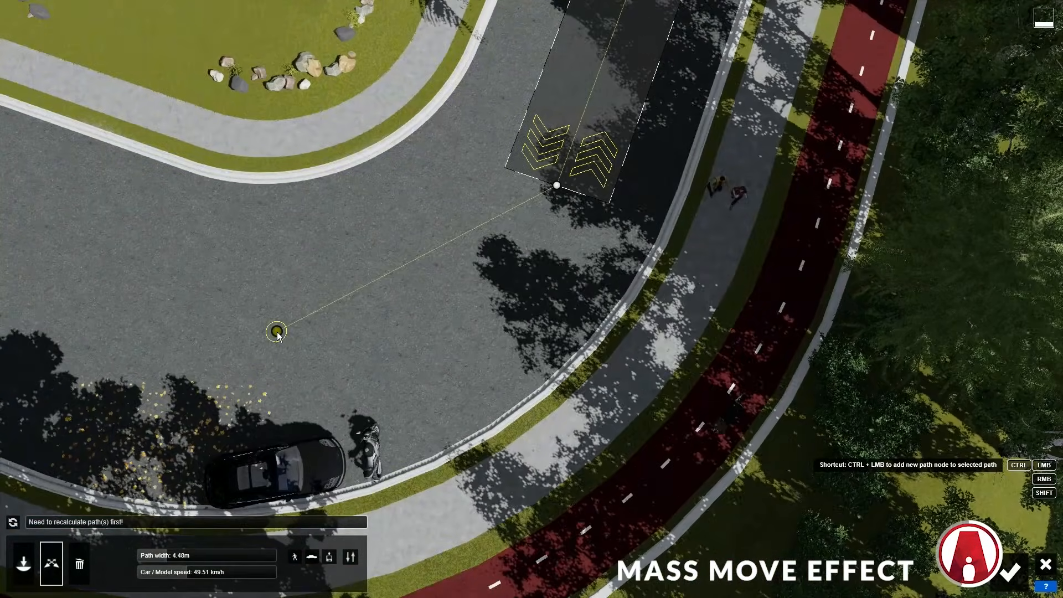
left_click(262, 346, "ctrl")
right_click_drag(526, 349, 250, 341)
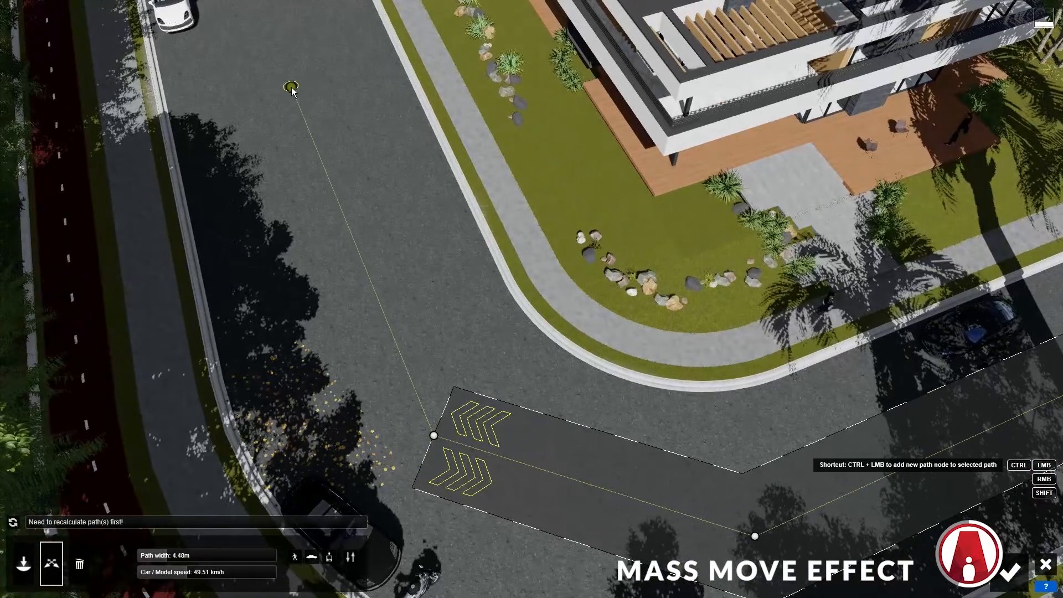
left_click(285, 68, "ctrl")
right_click_drag(434, 326, 474, 365)
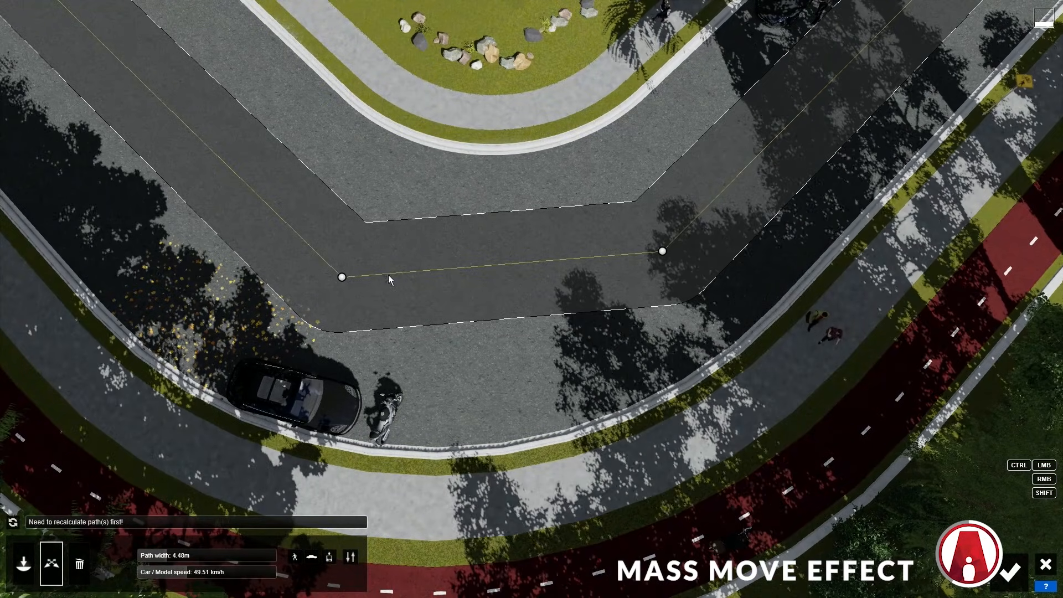
Step: Smooth and reposition the path's corner nodes, add a node between them with 76% smoothness, and recalculate the path
left_click(342, 277)
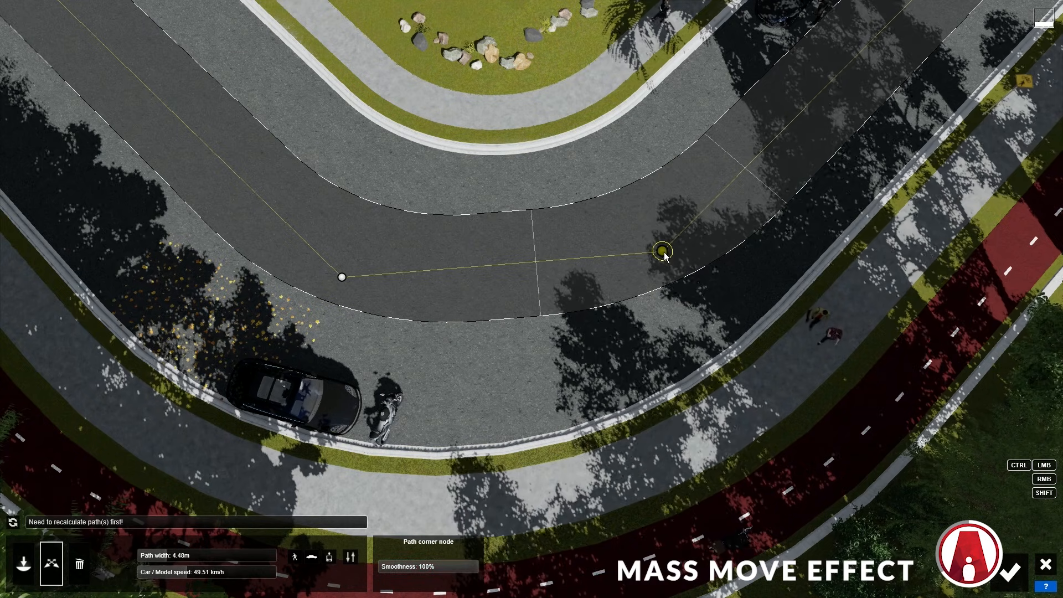
left_click_drag(664, 255, 660, 292)
left_click_drag(339, 278, 296, 266)
left_click(470, 283, "ctrl")
left_click_drag(470, 284, 459, 311)
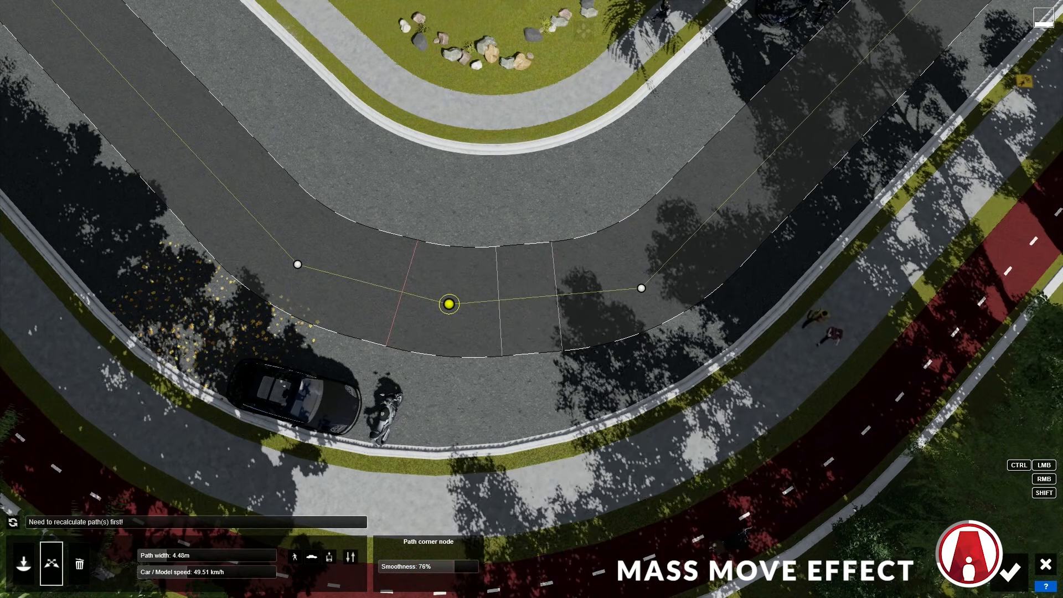
left_click(12, 523)
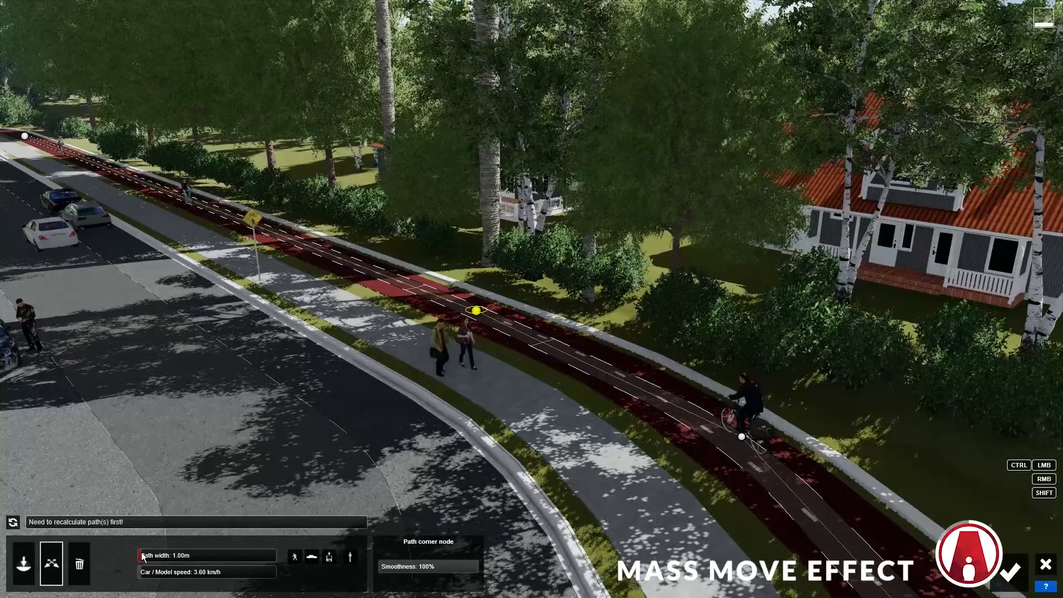
Step: Widen the path on the red bike lane and fit a 1.67 m wide path to the sidewalk curving around the house's lawn
left_click_drag(142, 557, 153, 559)
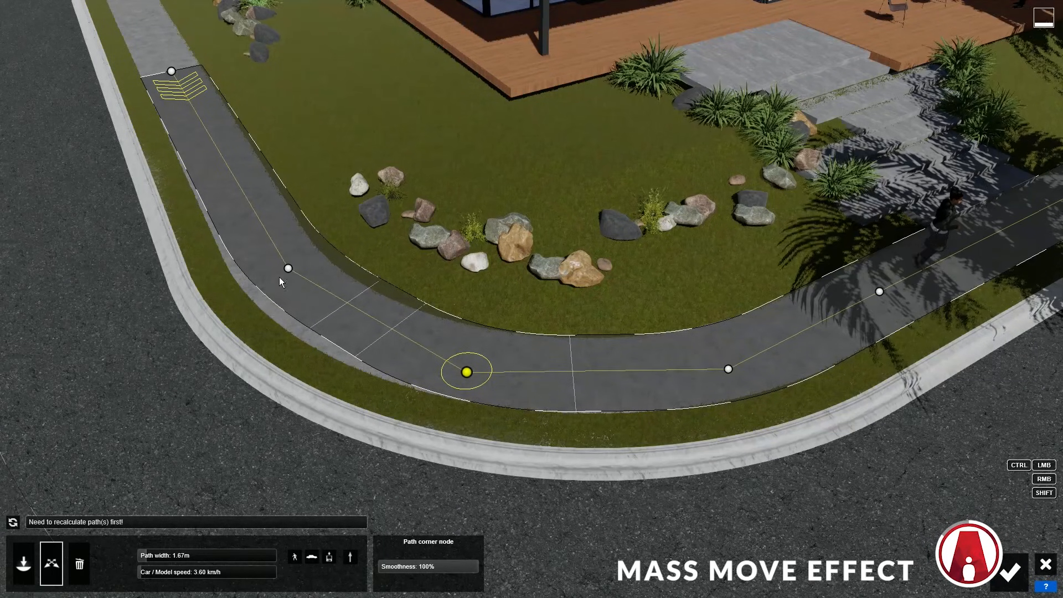
left_click_drag(288, 268, 298, 301)
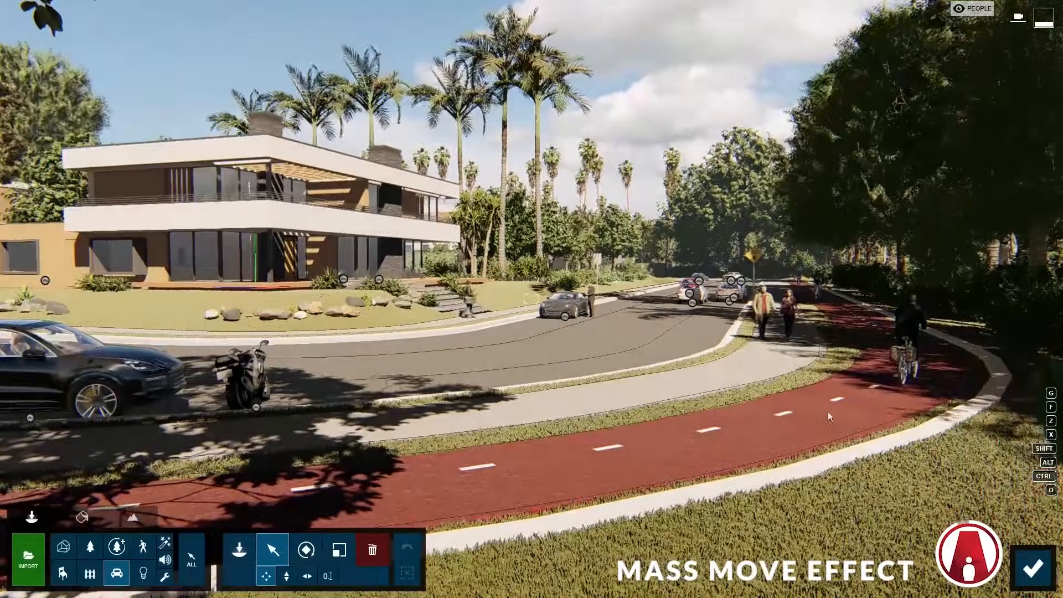
Step: Place a walking character from the Character library on the sidewalk along the side of the house
left_click(143, 547)
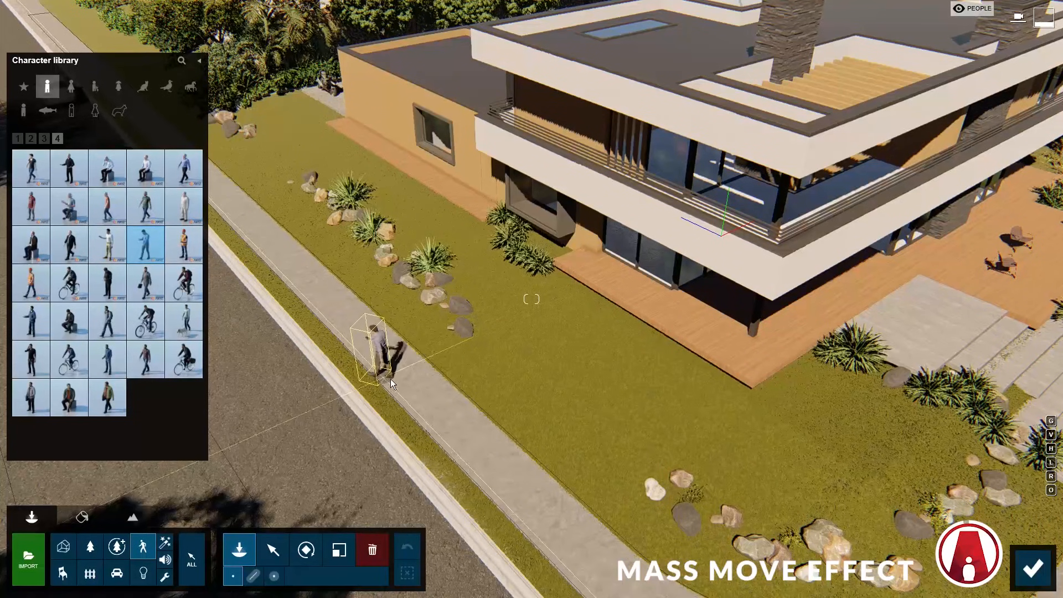
left_click(396, 377)
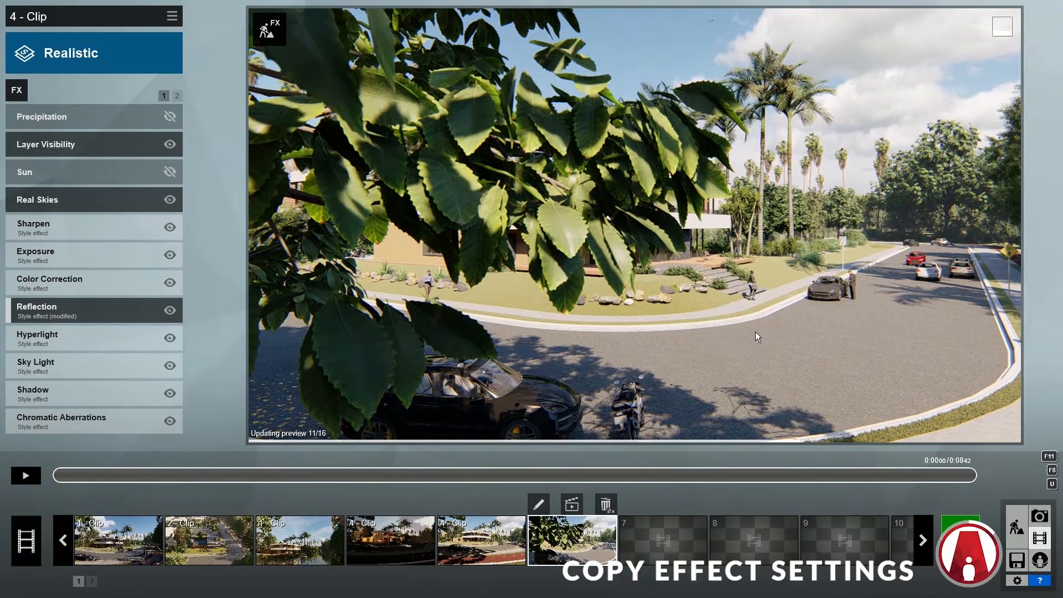
Step: Return the new clip to its first frame and add the Mass Move effect to it
left_click_drag(178, 477, 63, 477)
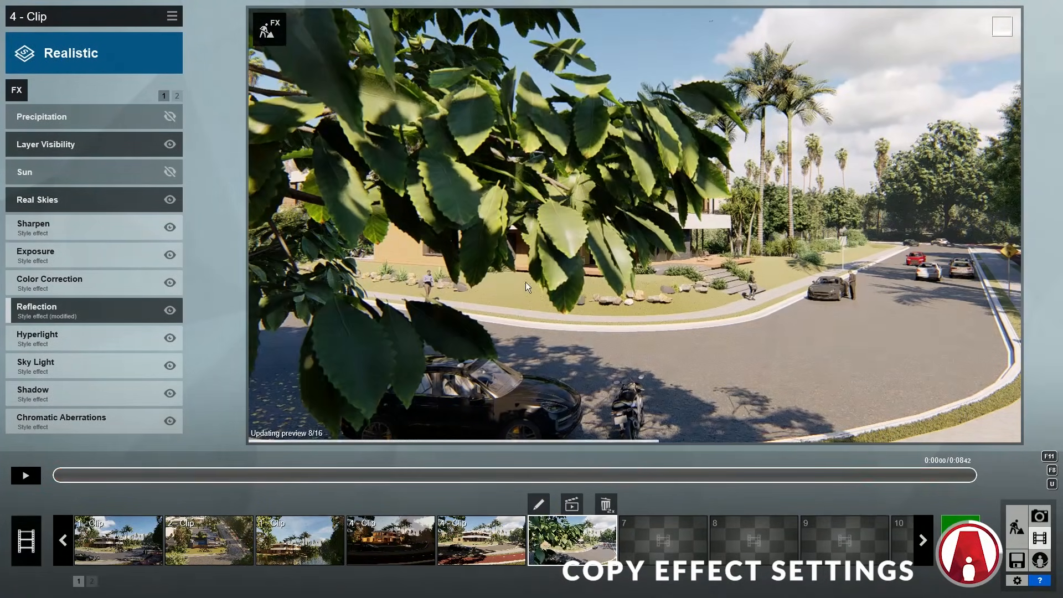
left_click(17, 91)
left_click(428, 168)
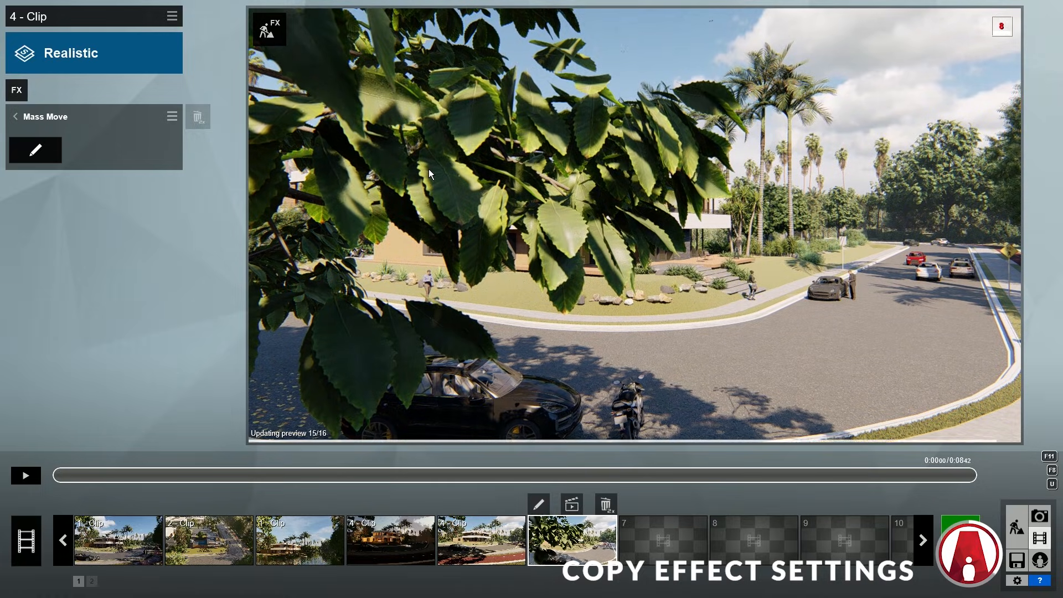
Step: Copy the Mass Move effect settings from the fifth clip, the one with the red bike lane
left_click(490, 538)
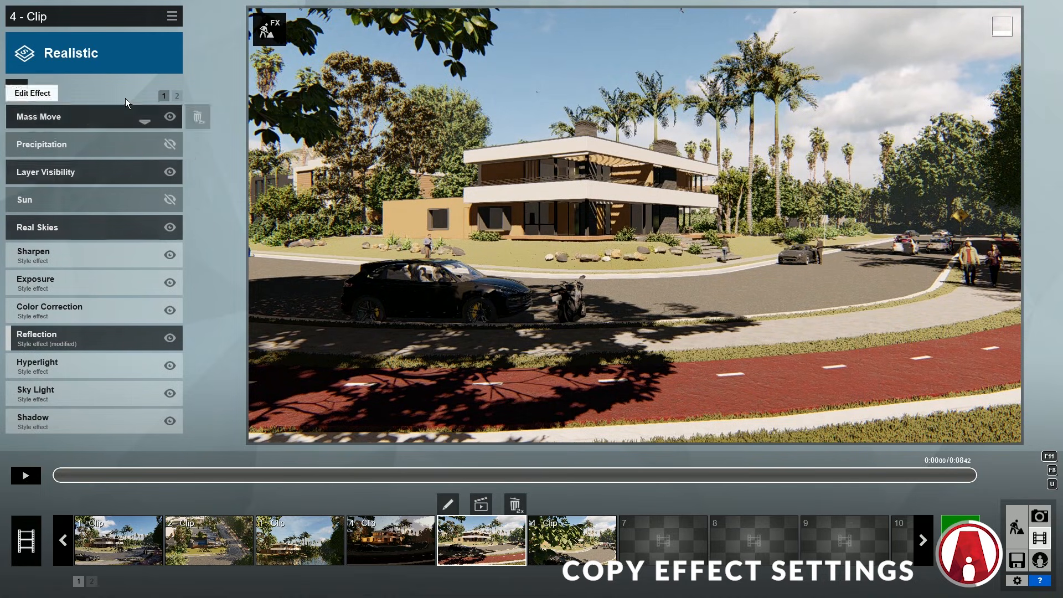
left_click(119, 111)
left_click(172, 117)
left_click(165, 91)
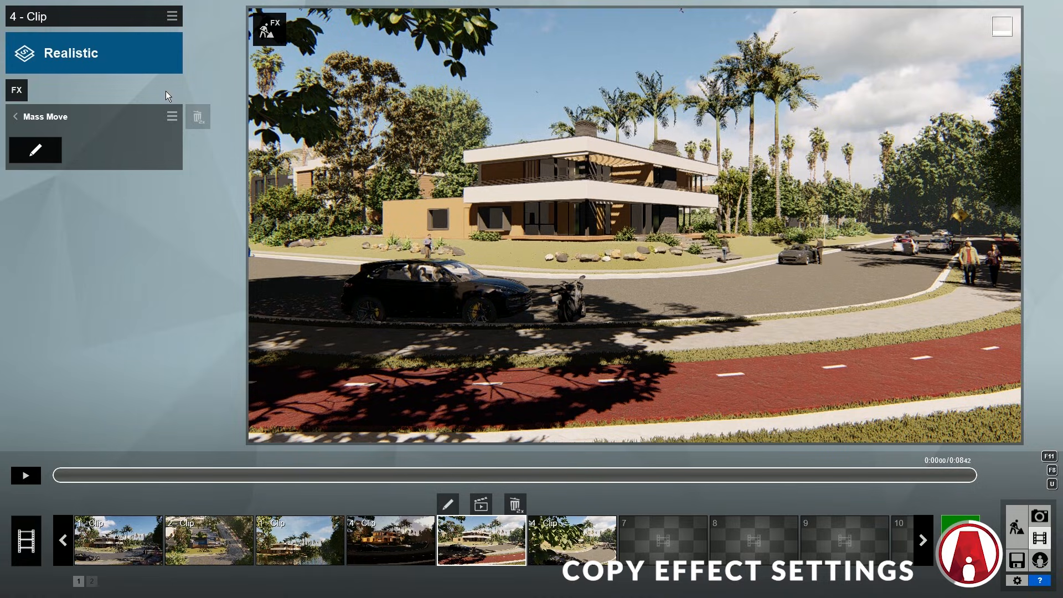
Step: Paste the copied Mass Move settings into the sixth clip's Mass Move effect and scrub to the end to check the movement
left_click(572, 540)
left_click(109, 116)
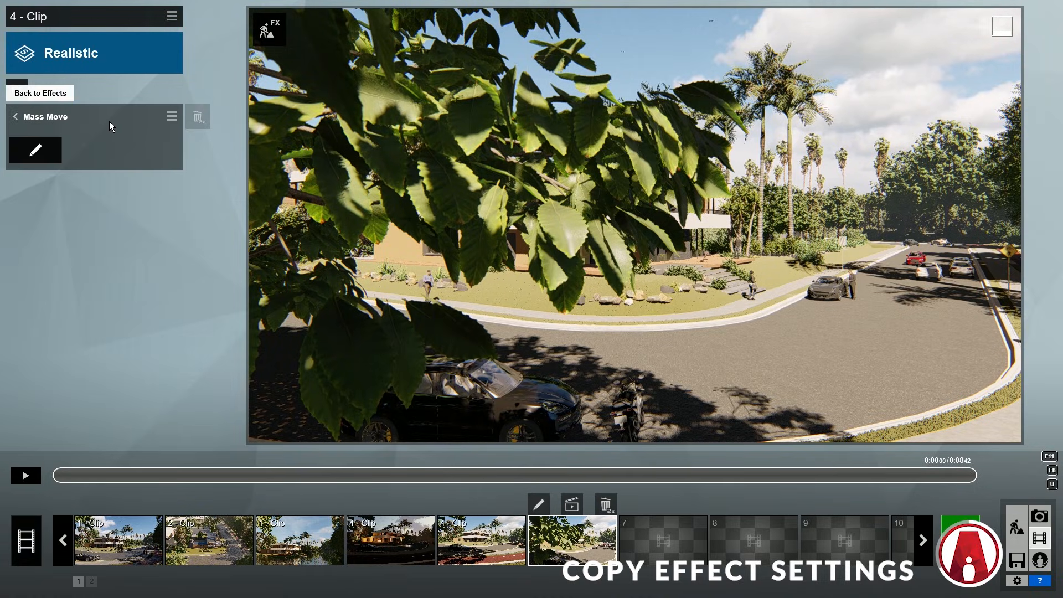
left_click(172, 117)
left_click(158, 155)
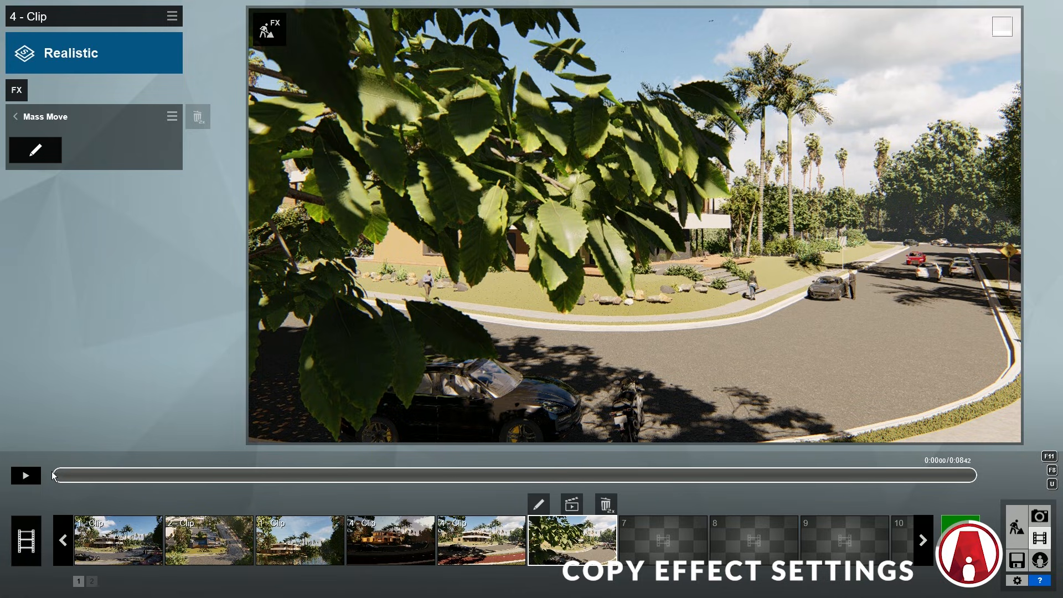
left_click_drag(53, 475, 983, 486)
left_click(933, 296)
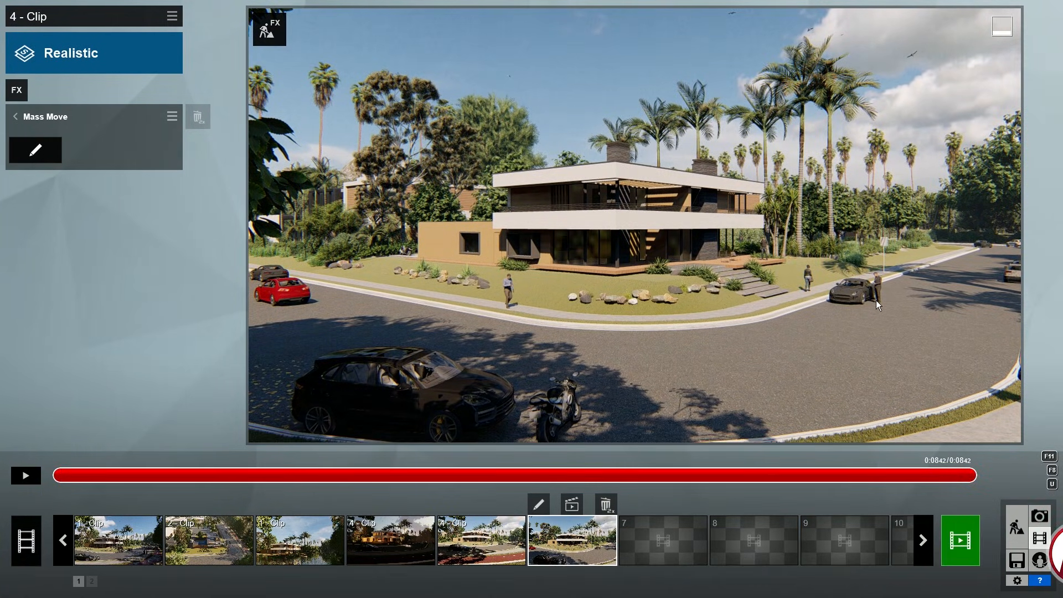
Step: Open the clip's Depth of Field effect, raise its amount, and keyframe a 1.1 m focus distance at the first frame
left_click(25, 94)
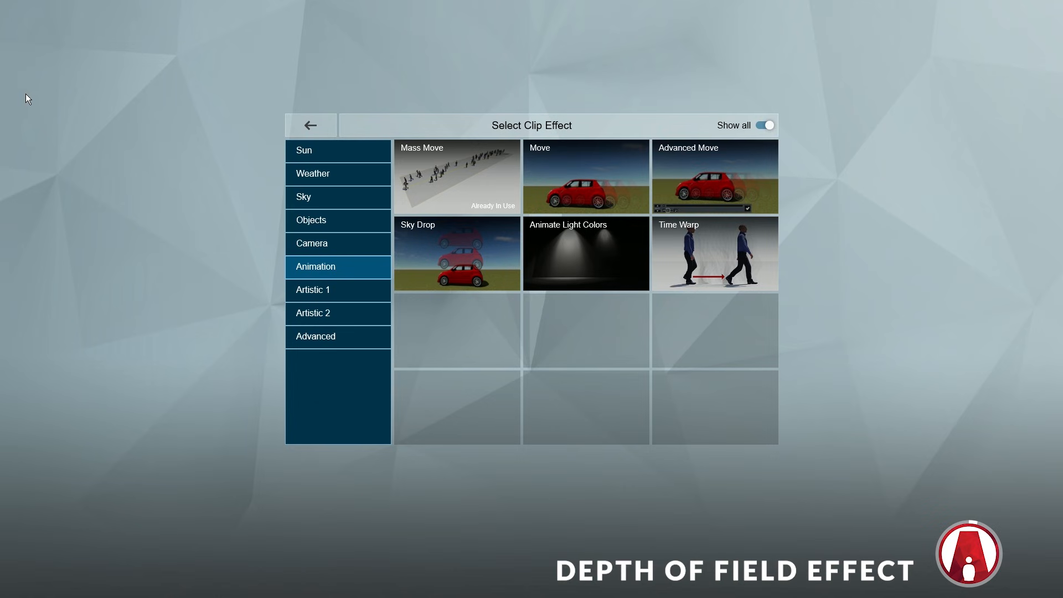
left_click(310, 243)
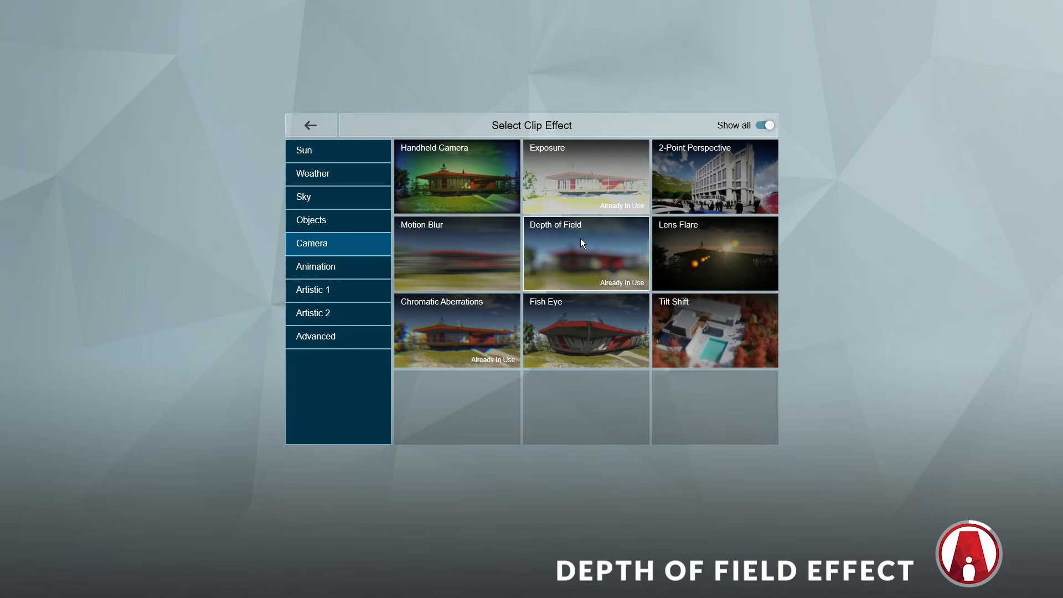
left_click(578, 253)
left_click_drag(592, 474, 32, 482)
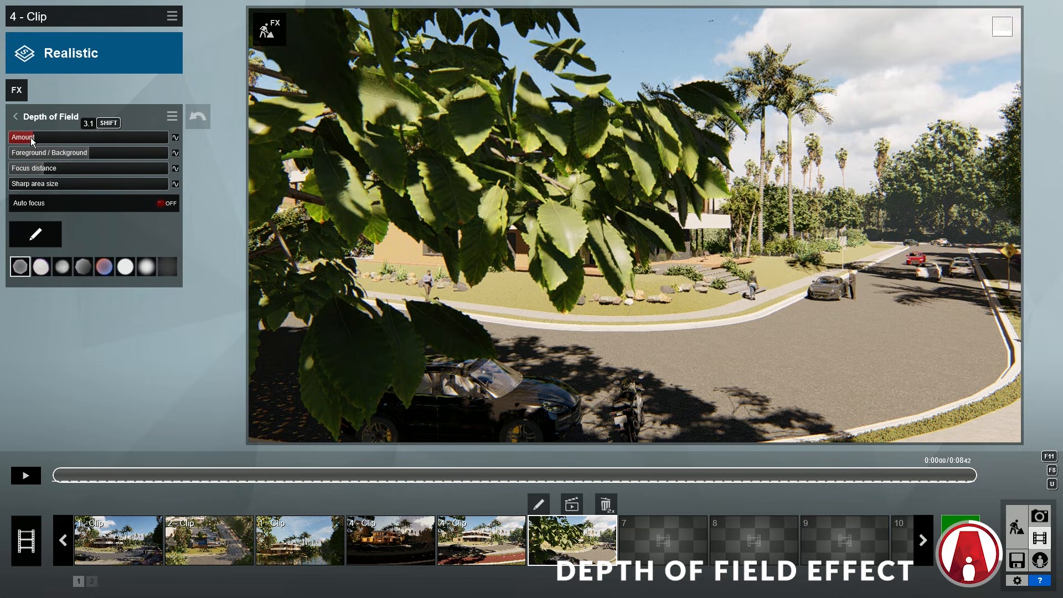
left_click_drag(32, 138, 26, 190)
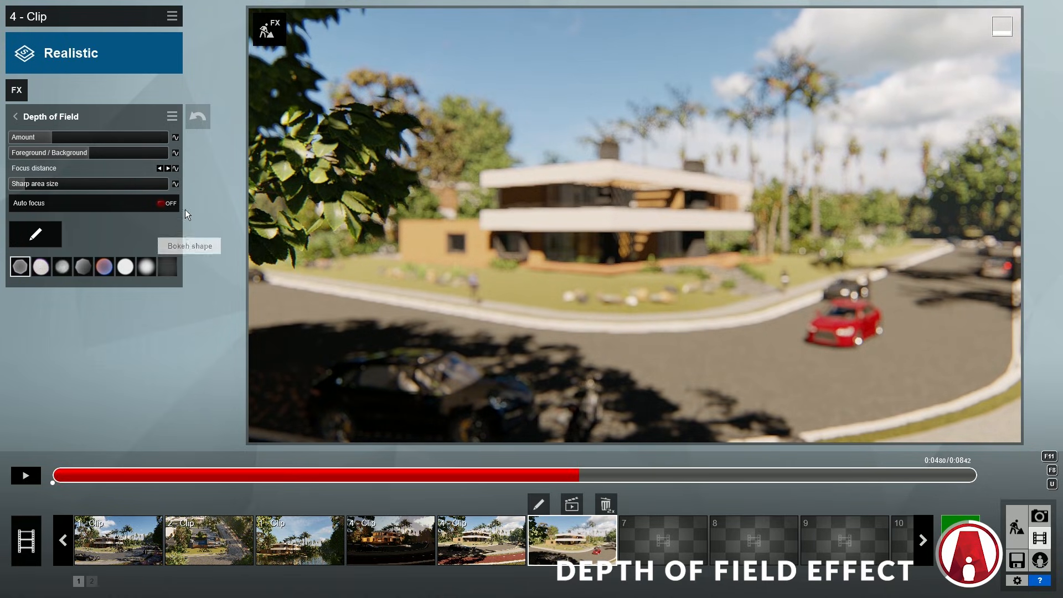
Step: Add a focus distance keyframe of 13.3 m at 4.76 s and play the clip to preview the focus shift
left_click(175, 168)
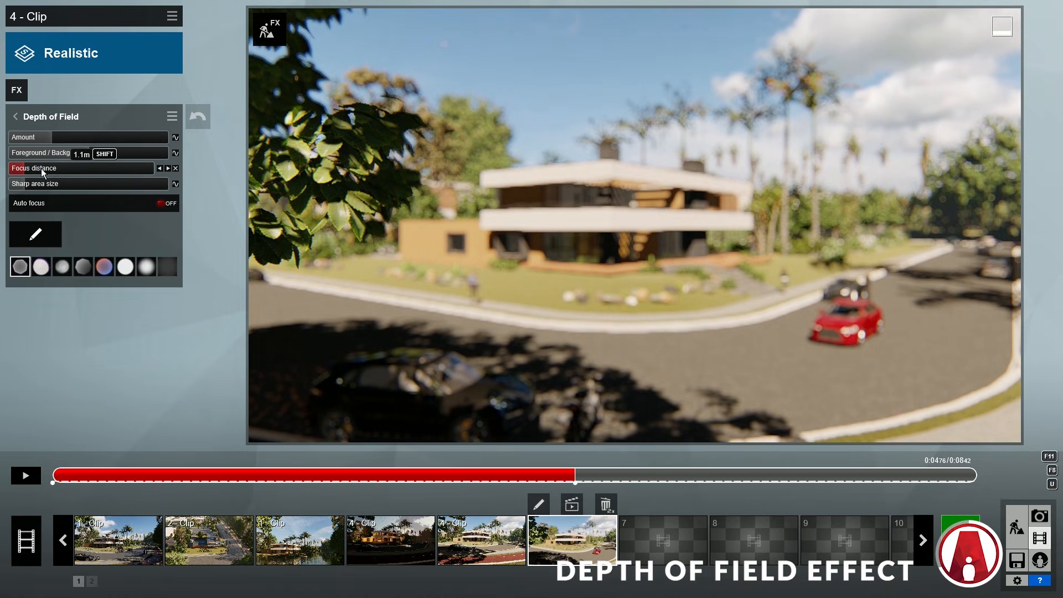
left_click_drag(25, 169, 44, 171)
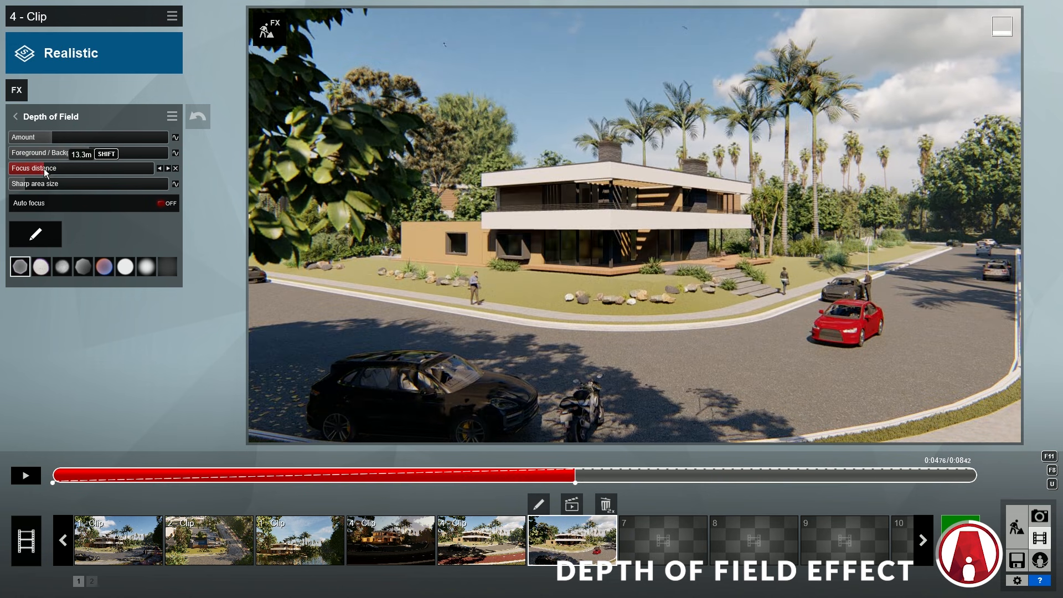
left_click(26, 477)
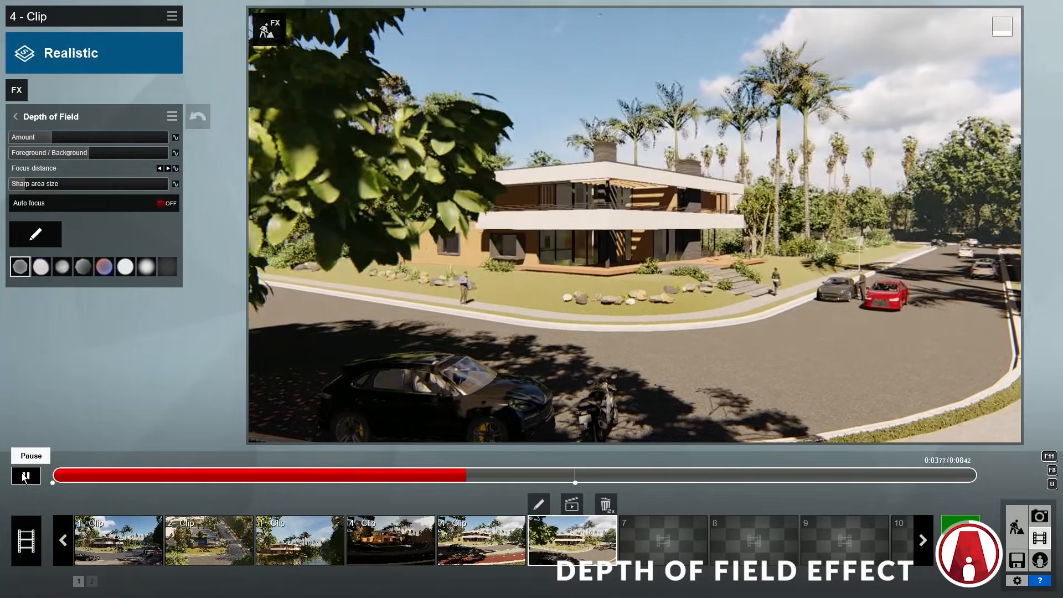
left_click(25, 476)
Step: Add and adjust an intermediate focus distance keyframe at about 2.5 s in the clip
left_click(288, 476)
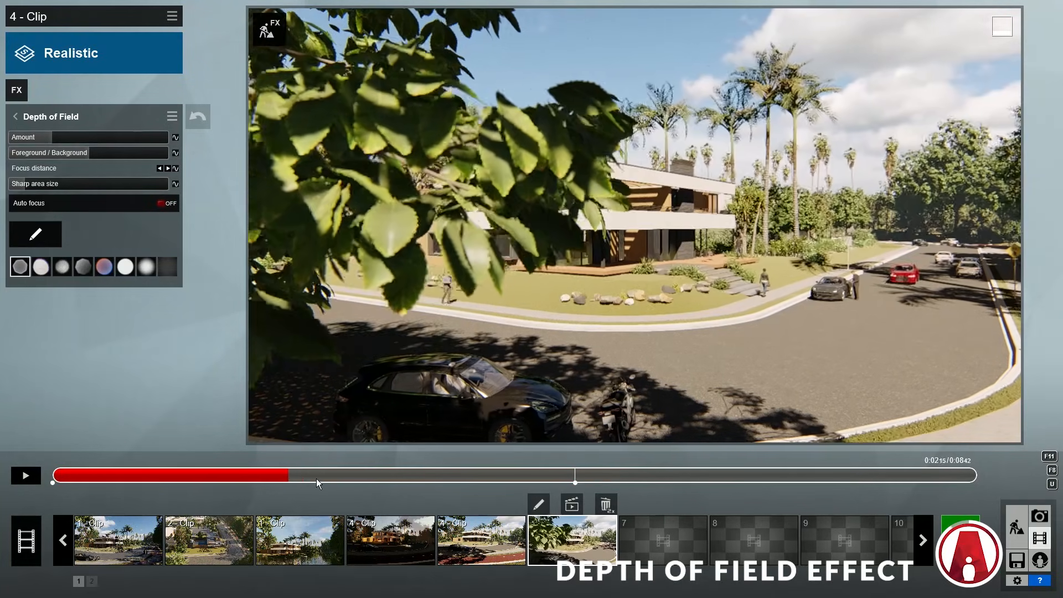
left_click(327, 476)
left_click_drag(139, 169, 28, 165)
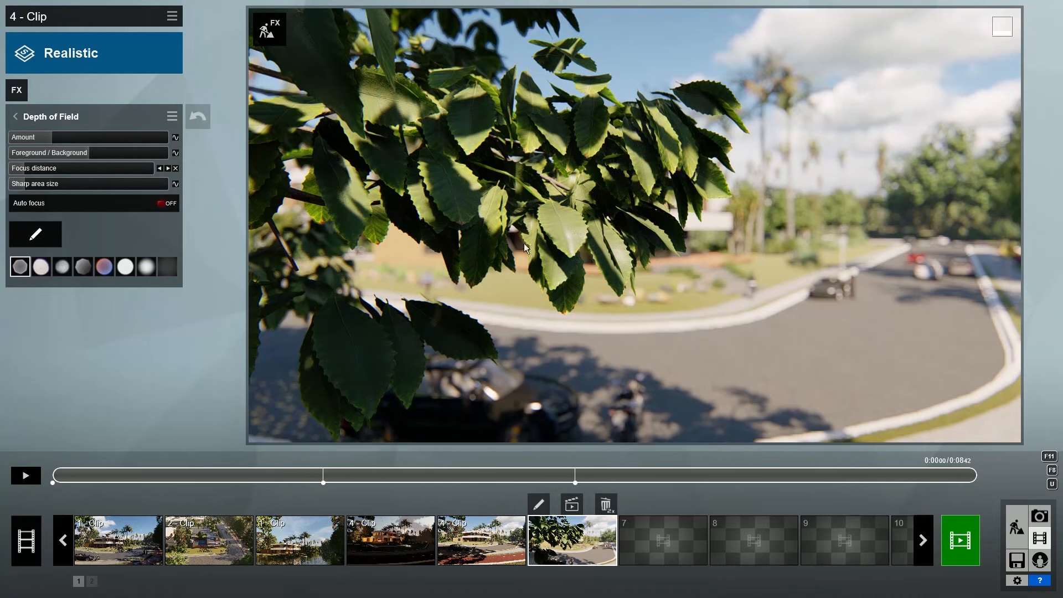
Step: Enable the Precipitation weather effect on the clip and switch it from snow to rain by setting Rain / Snow to 0.0
left_click(15, 93)
left_click(345, 175)
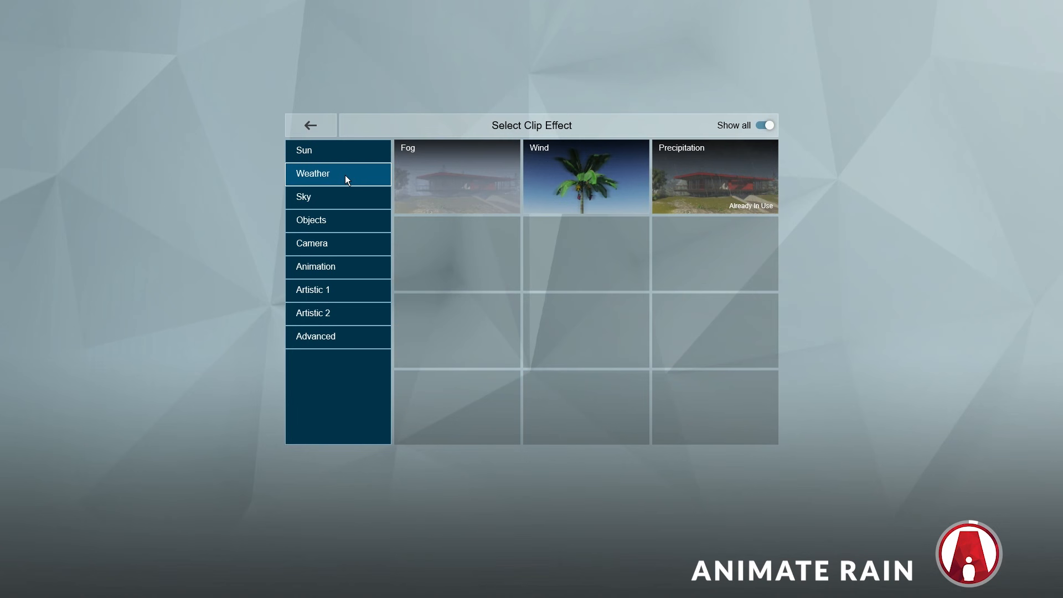
left_click(716, 192)
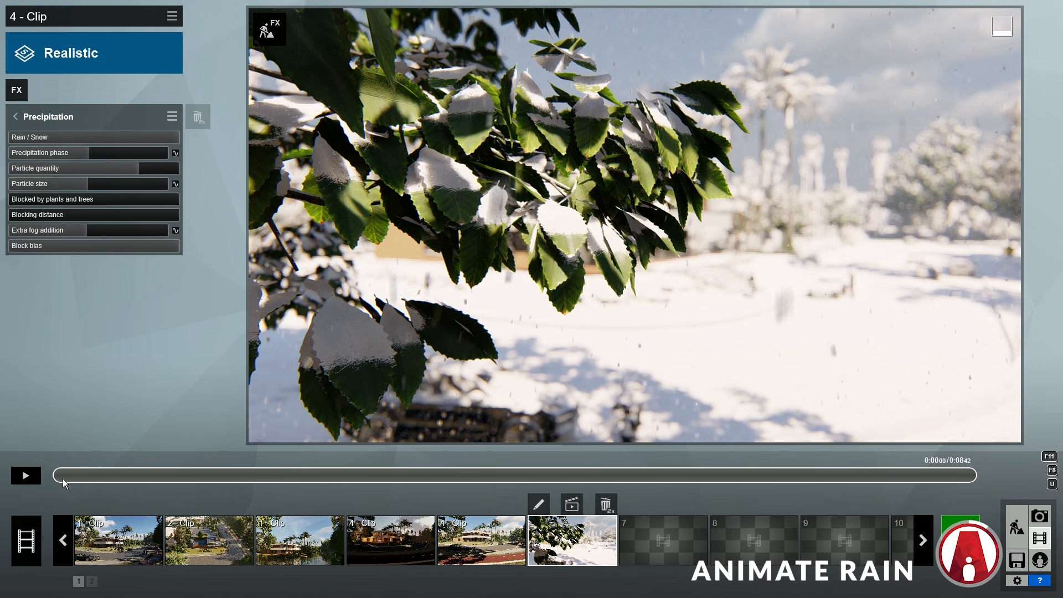
left_click_drag(62, 479, 631, 454)
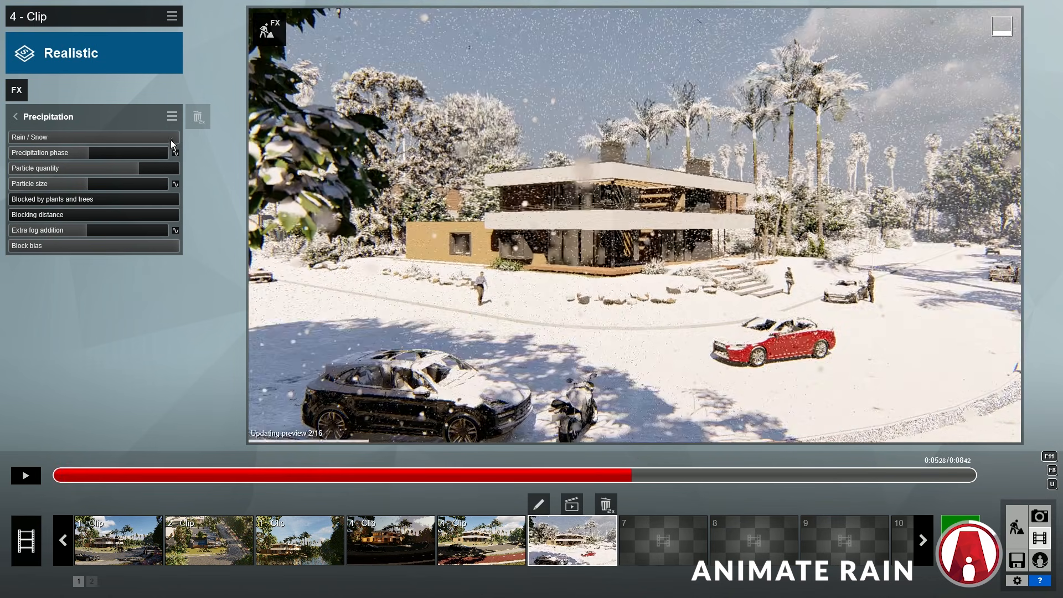
left_click_drag(175, 136, 7, 142)
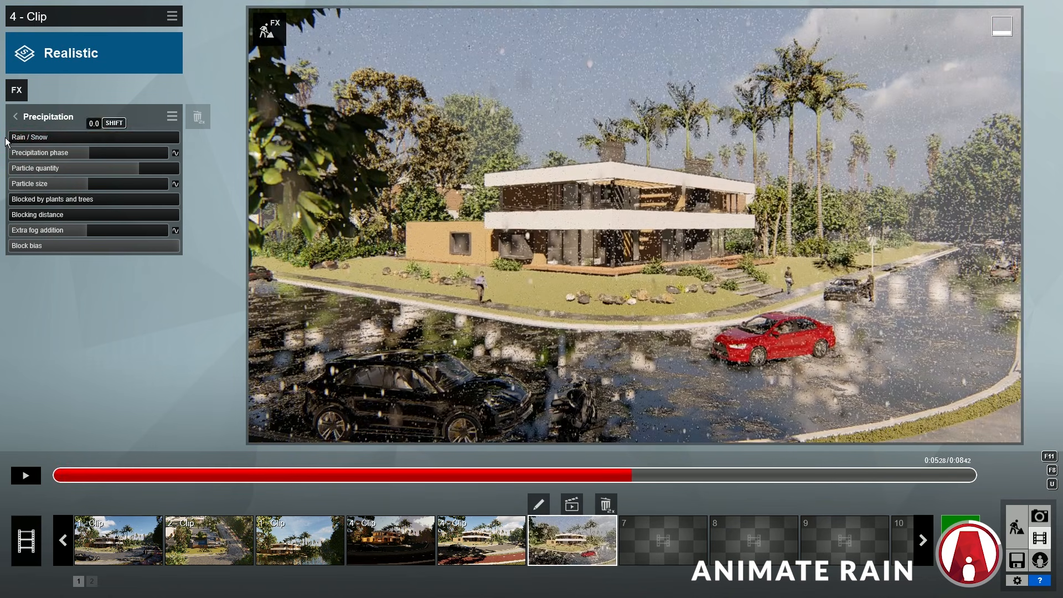
Step: Create first-frame keyframes for the precipitation phase and particle size, and reduce both to their minimum
left_click_drag(68, 475, 53, 476)
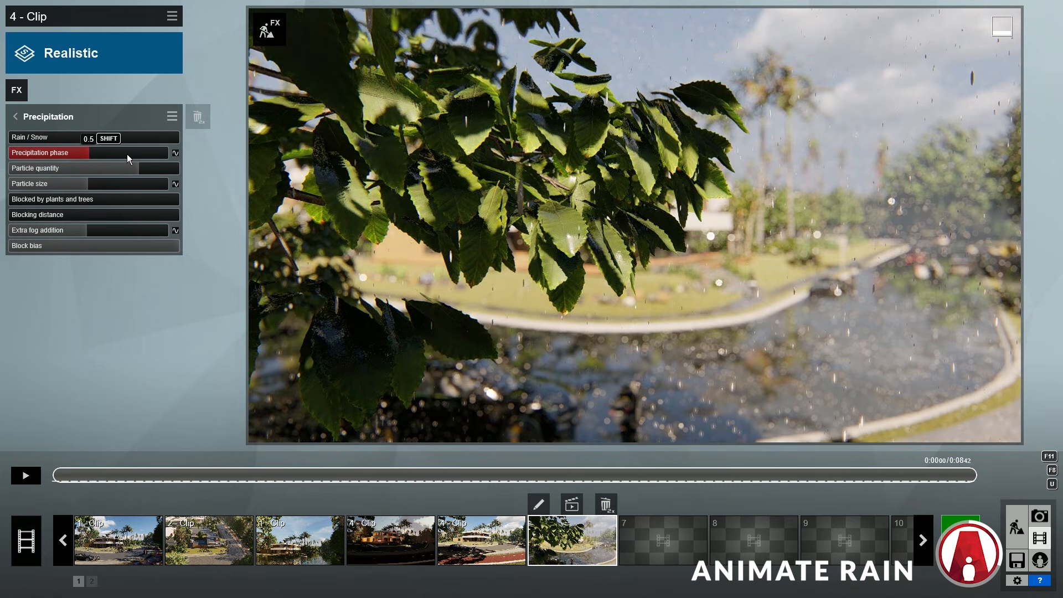
left_click(175, 153)
left_click(176, 184)
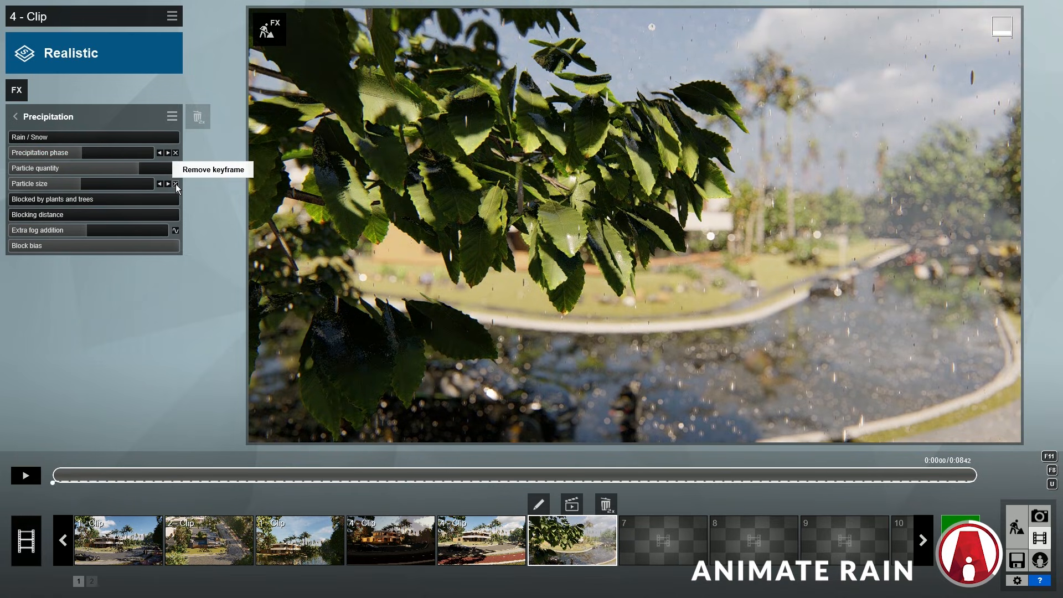
left_click_drag(86, 185, 0, 186)
left_click_drag(80, 154, 23, 158)
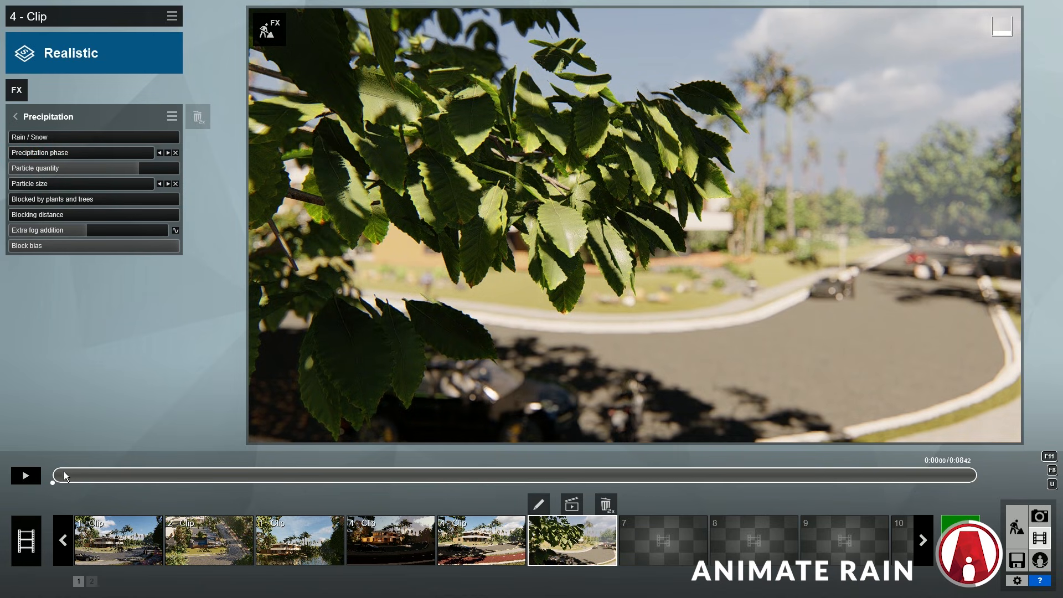
Step: Create keyframes at 5.44 s with the precipitation phase and particle size both set to 0.5
left_click_drag(65, 471, 649, 471)
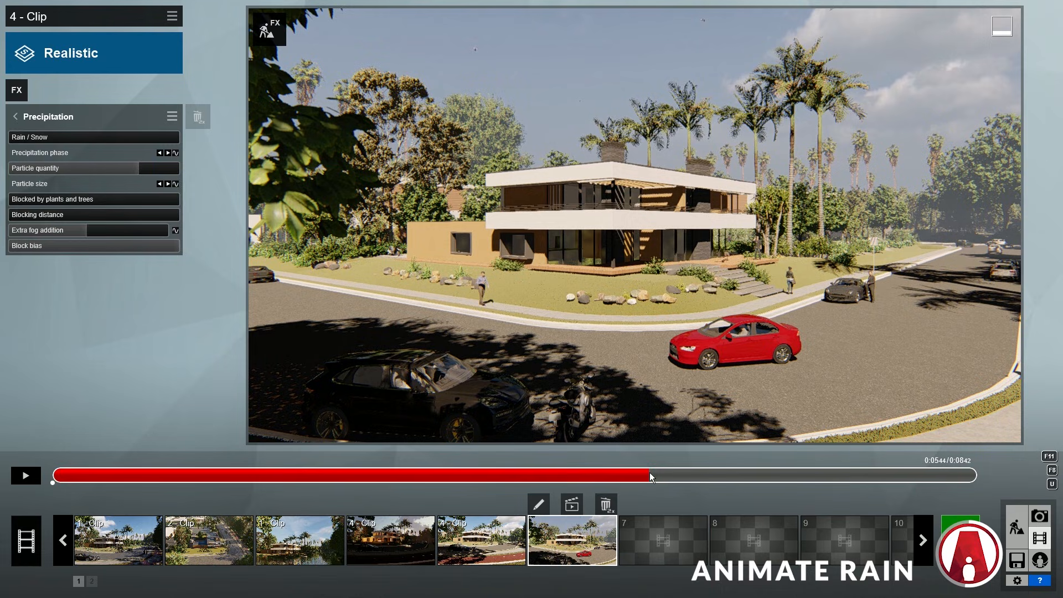
left_click(176, 153)
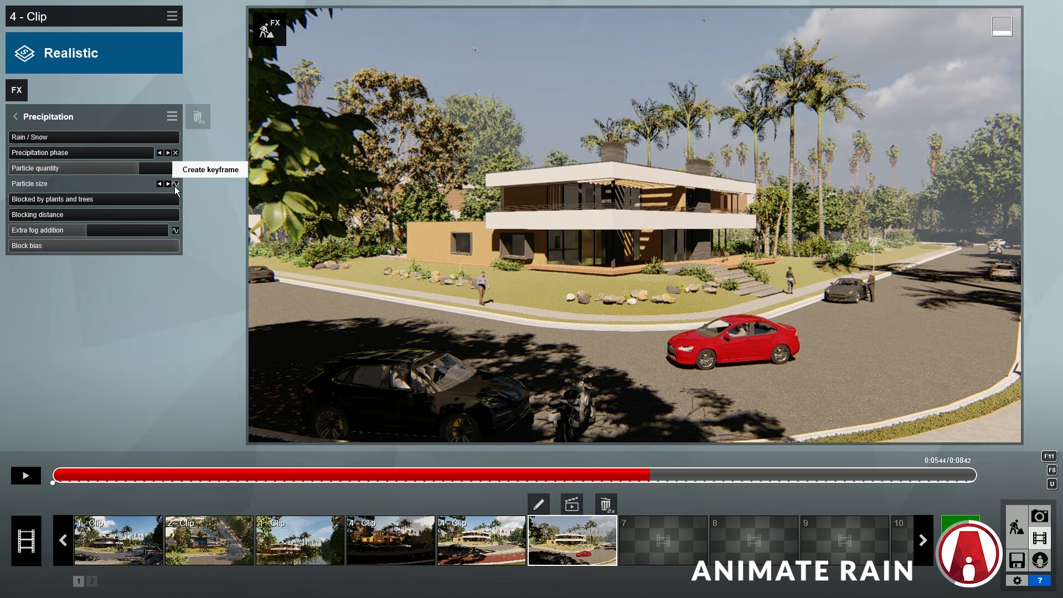
left_click(175, 185)
left_click_drag(46, 155, 88, 154)
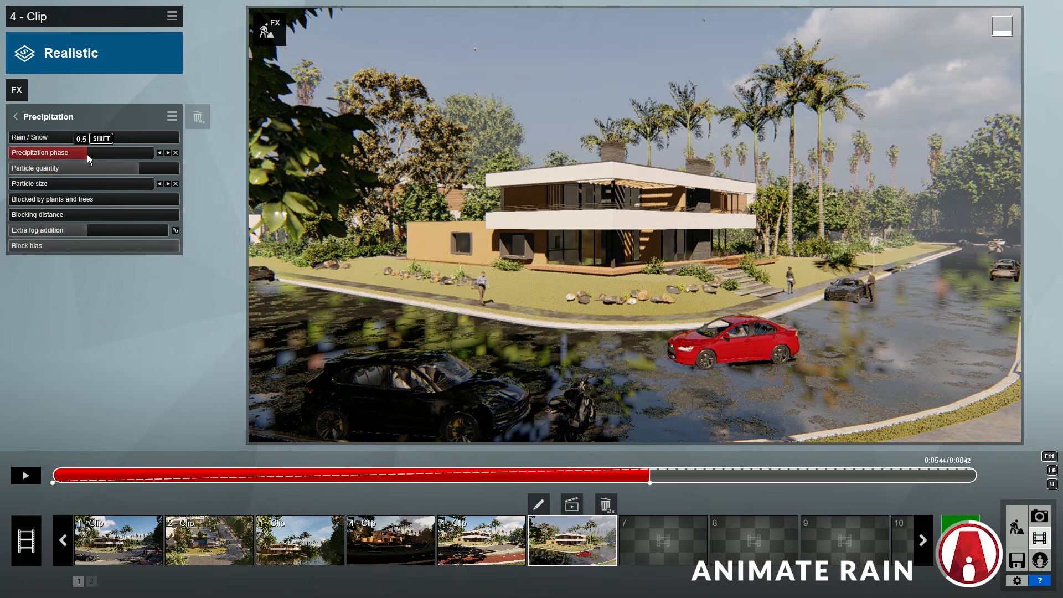
left_click_drag(30, 185, 78, 184)
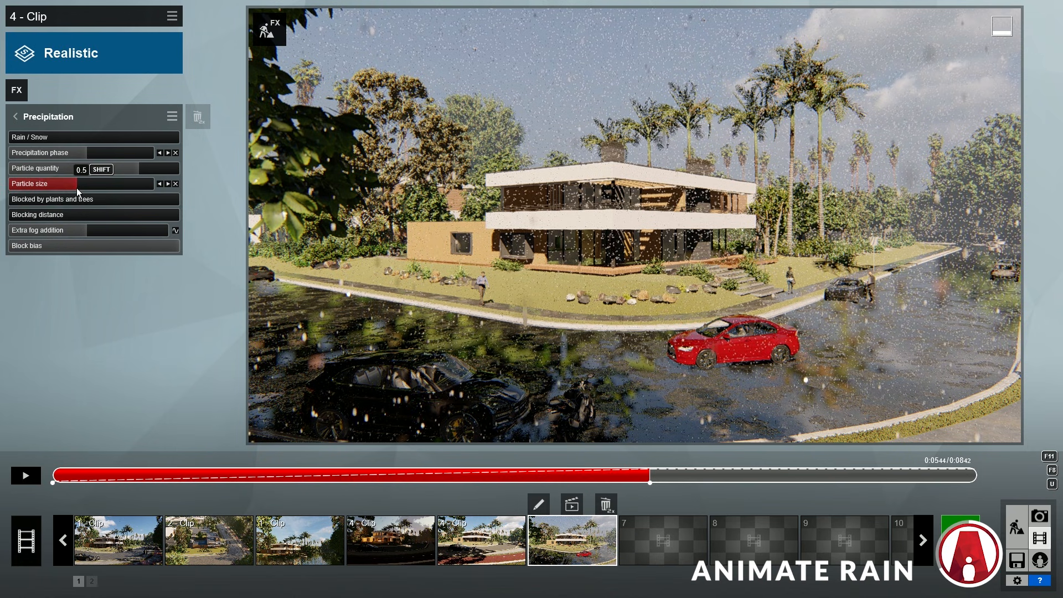
Step: Reduce the extra fog addition to its minimum and play the clip to preview the animated rain
left_click_drag(83, 229, 0, 235)
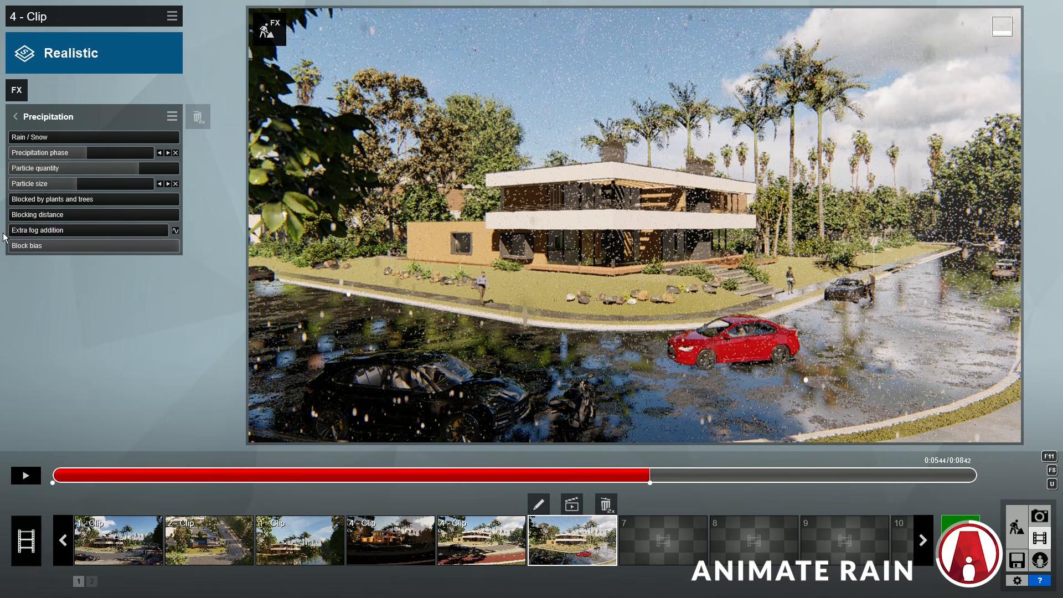
left_click(30, 476)
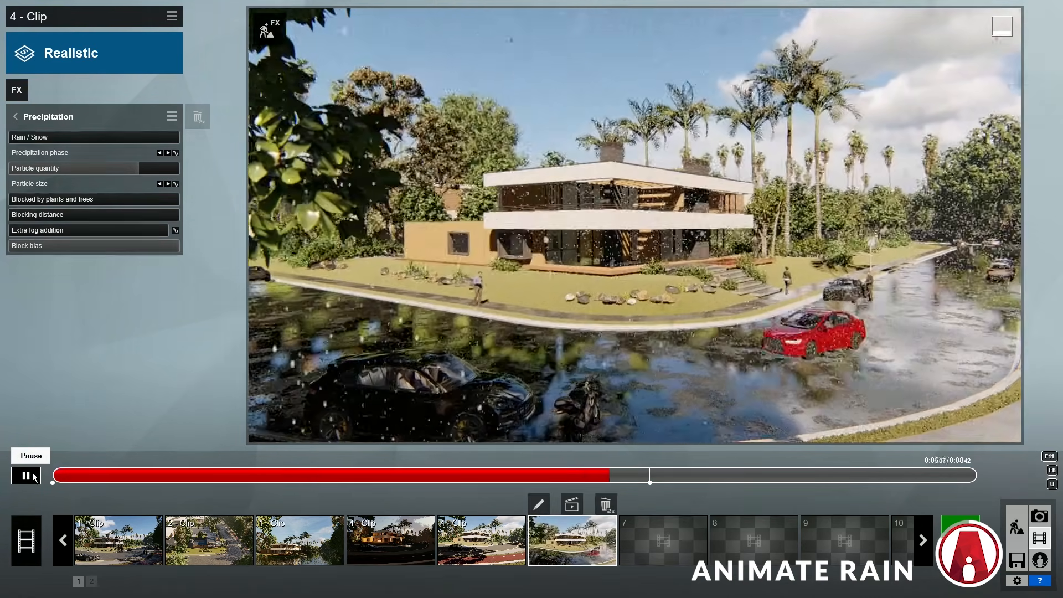
left_click(26, 476)
Step: Change the clip's Real Skies effect to the second sky in the Overcast category
left_click(15, 117)
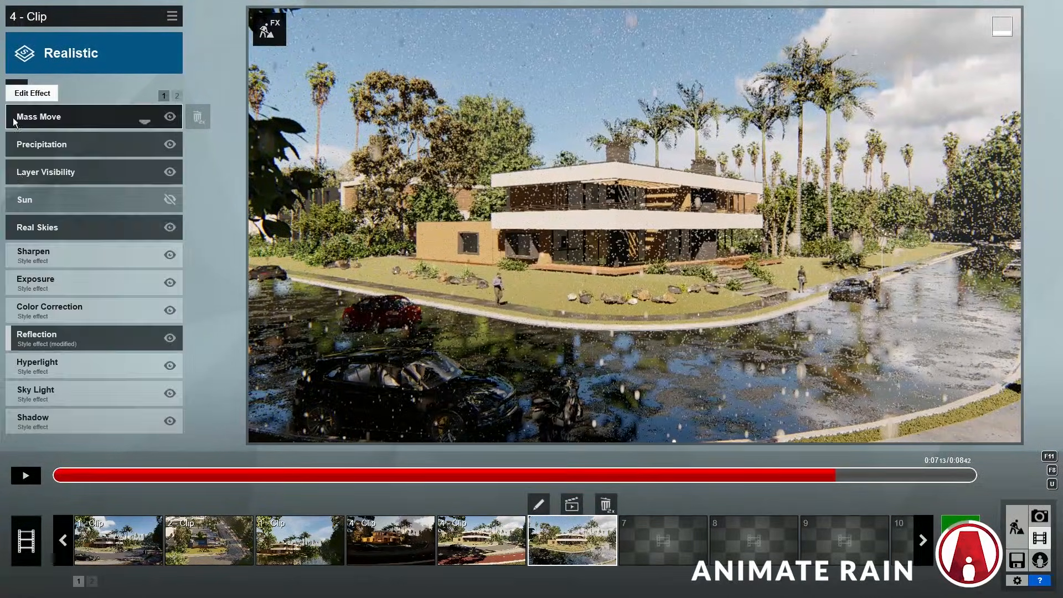
left_click(95, 225)
left_click(96, 228)
left_click(515, 118)
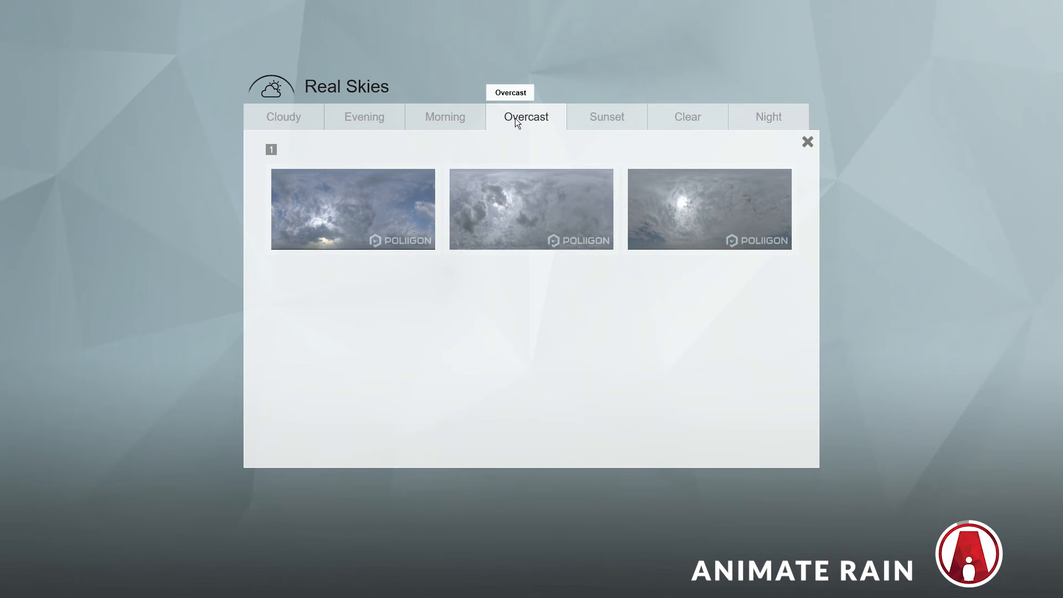
left_click(532, 215)
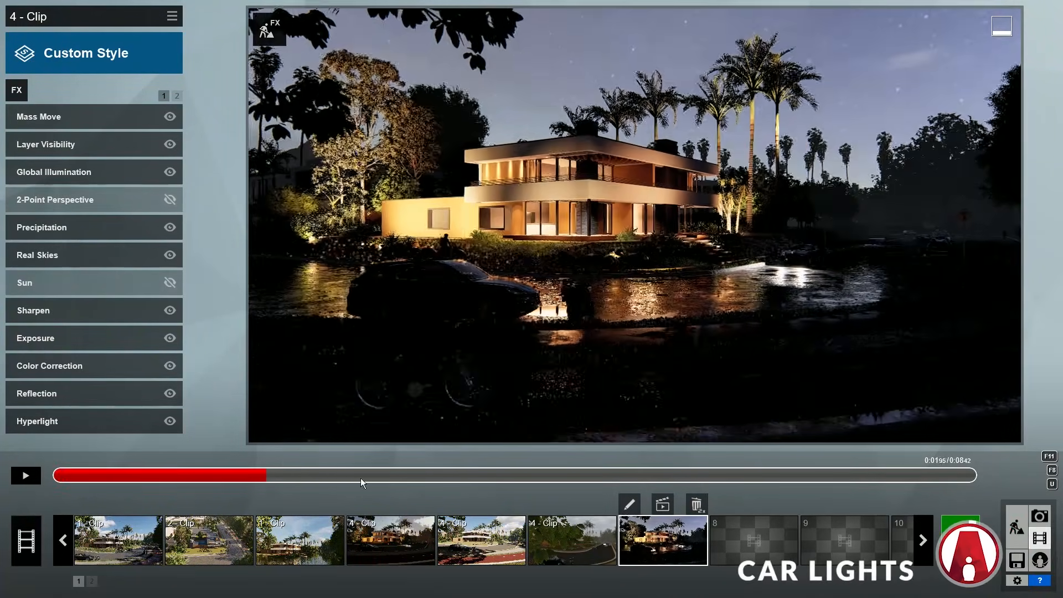
Step: Fit a pair of spotlights to the moving car's headlights in the night clip's scene and scrub the clip to check them
left_click_drag(360, 477, 630, 464)
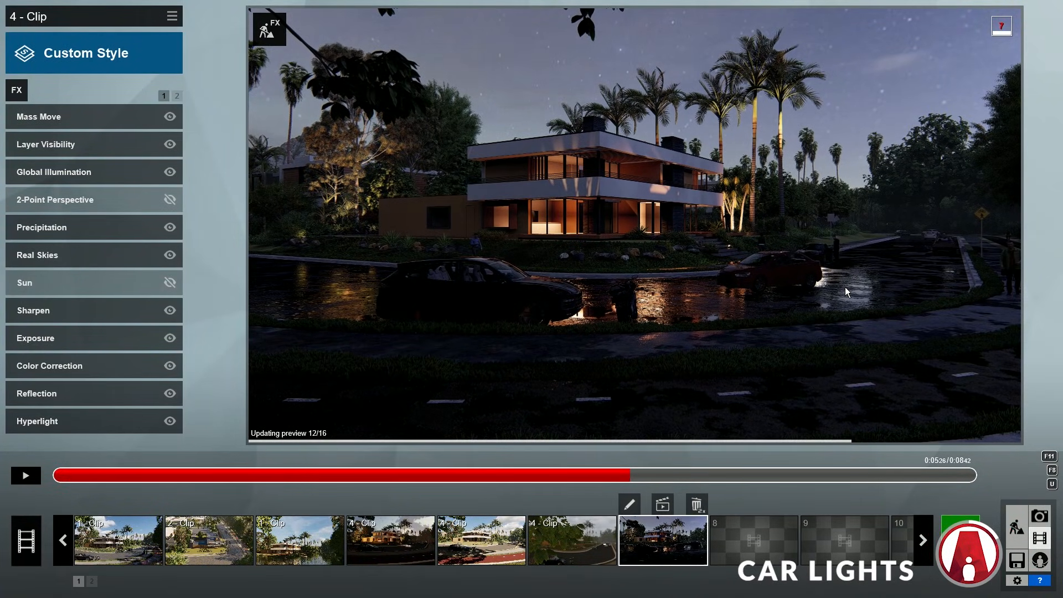
left_click(269, 29)
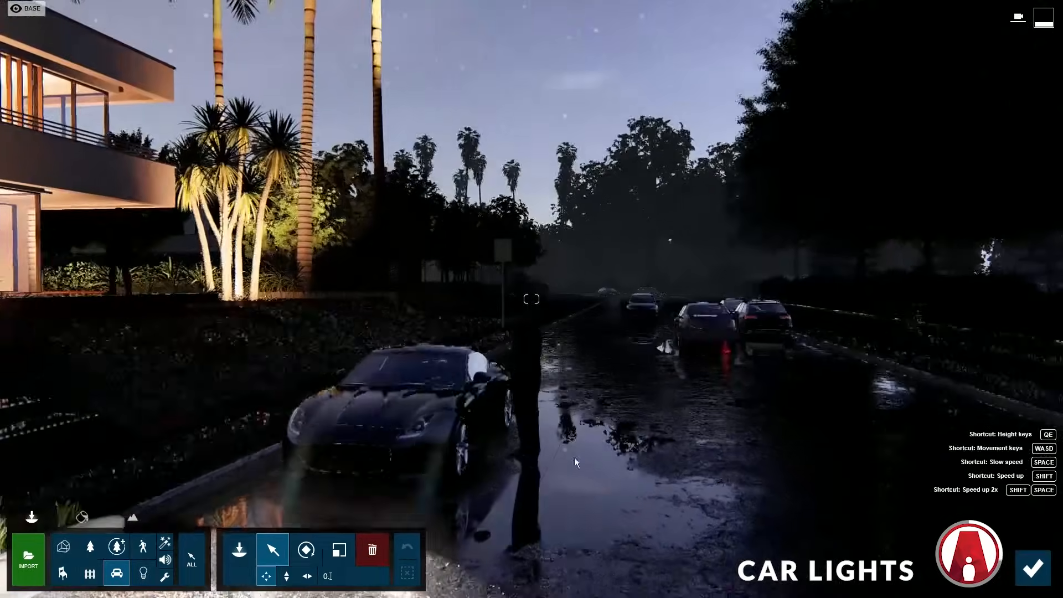
left_click(645, 310, "ctrl")
mouse_move(957, 238)
left_mouse_down()
mouse_move(978, 239)
mouse_move(959, 240)
left_mouse_up()
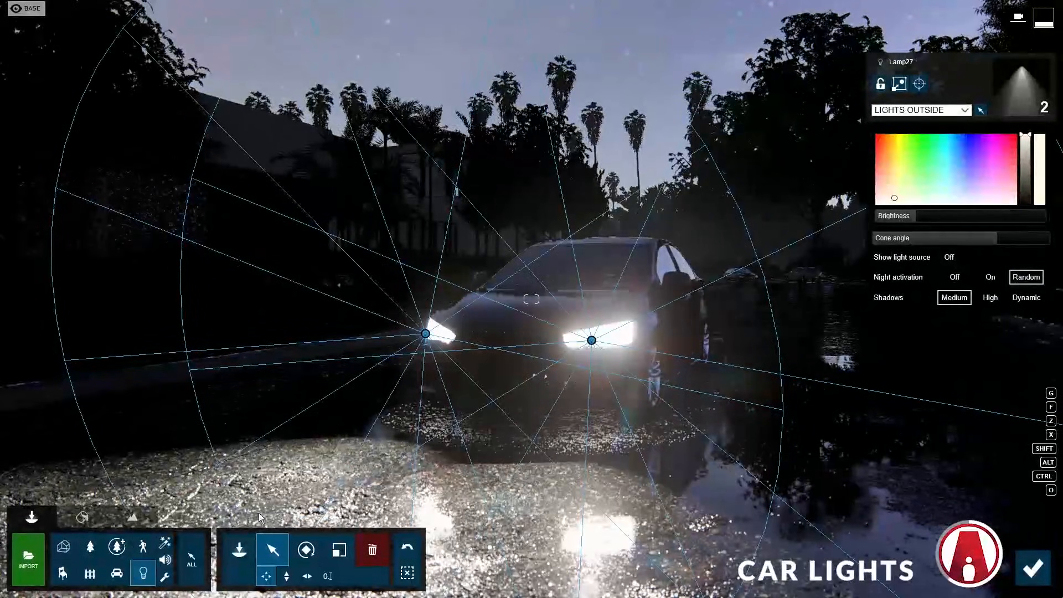
left_click(571, 323)
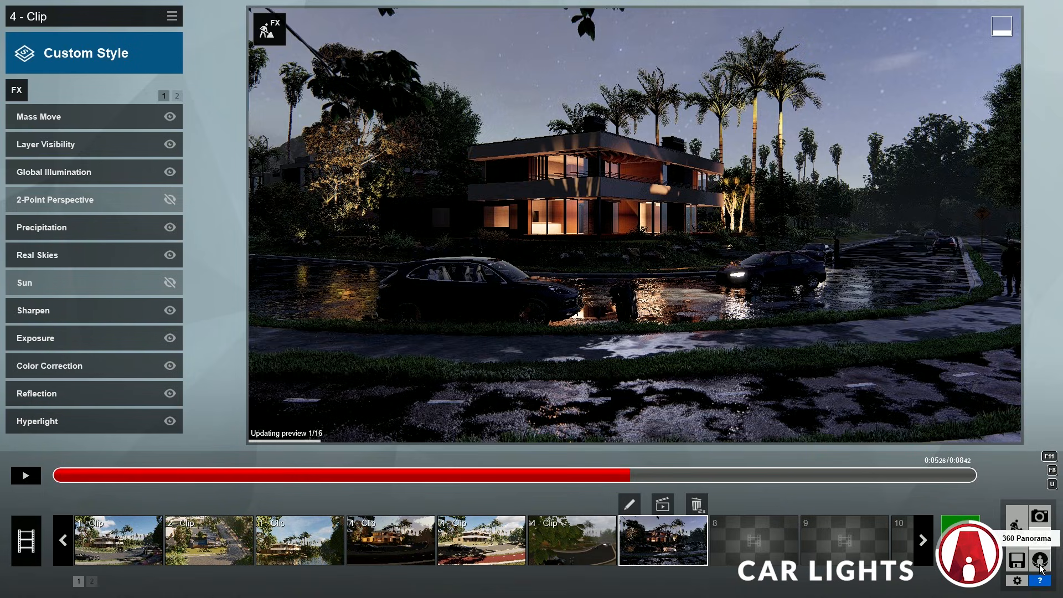
mouse_move(626, 476)
left_mouse_down()
mouse_move(531, 477)
mouse_move(647, 478)
left_mouse_up()
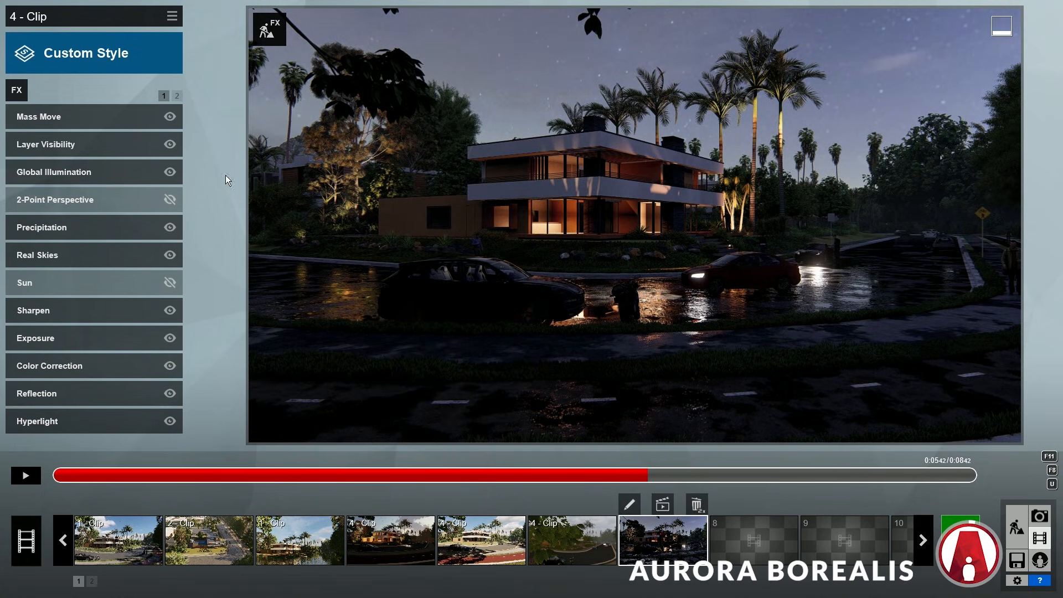
Step: Try adding an Aurora Borealis sky effect to the night clip and play the clip to preview it
left_click(25, 94)
left_click(347, 198)
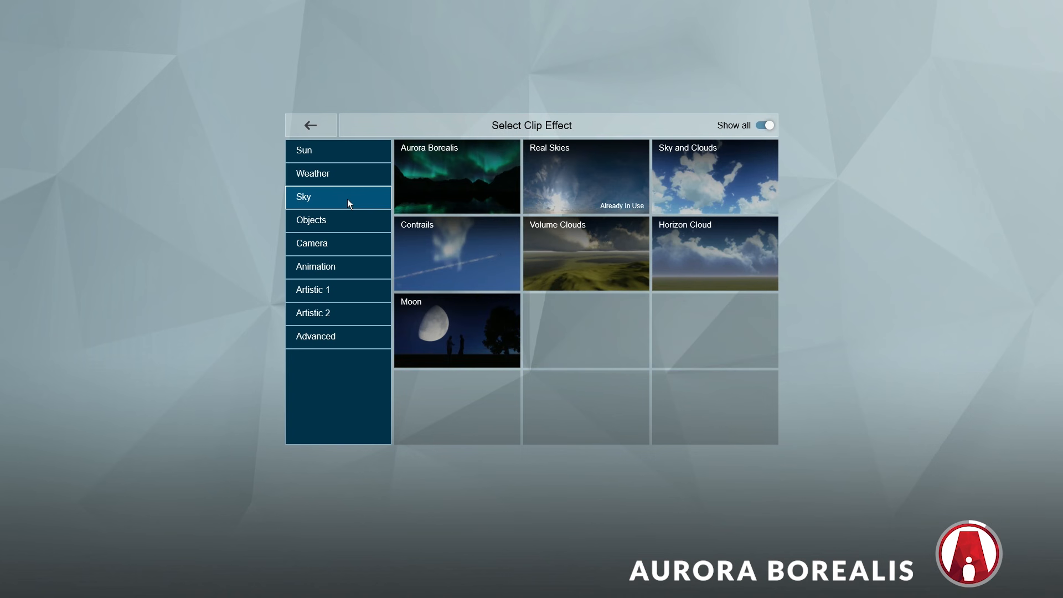
left_click(457, 172)
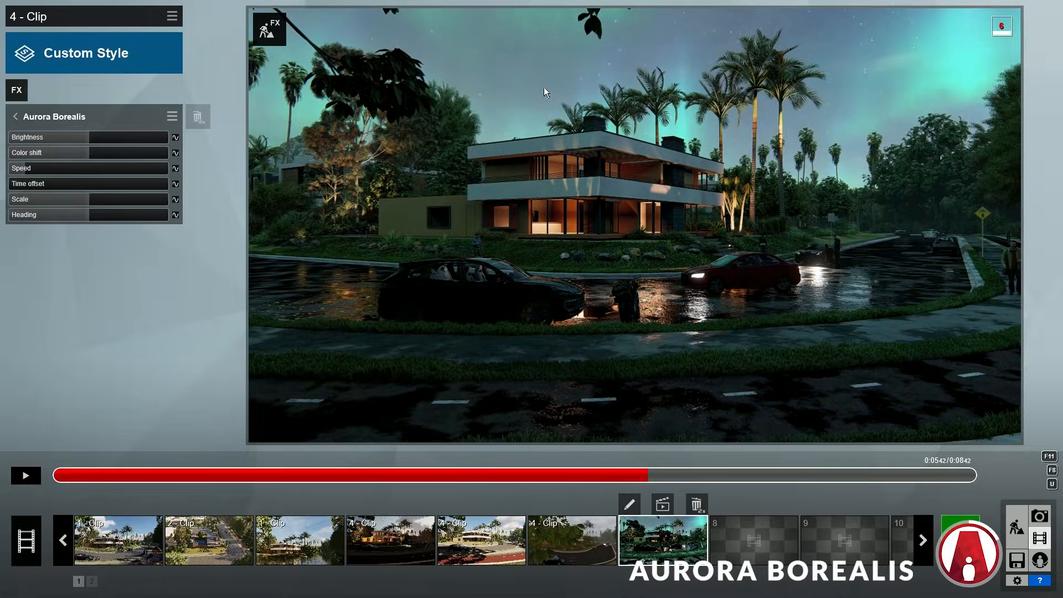
left_click(35, 478)
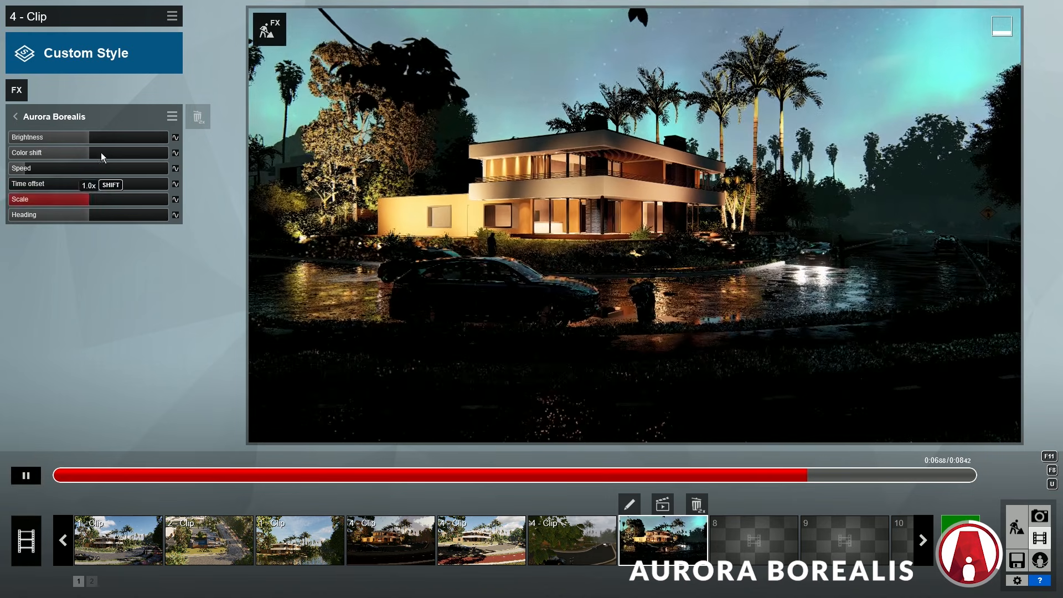
Step: Try raising the aurora's color shift, speed, time offset, scale and heading, with its brightness at 0.4
mouse_move(91, 139)
left_mouse_down()
mouse_move(76, 141)
mouse_move(100, 153)
left_mouse_up()
left_click_drag(35, 170, 154, 205)
left_click_drag(88, 216, 132, 214)
left_click_drag(77, 138, 78, 141)
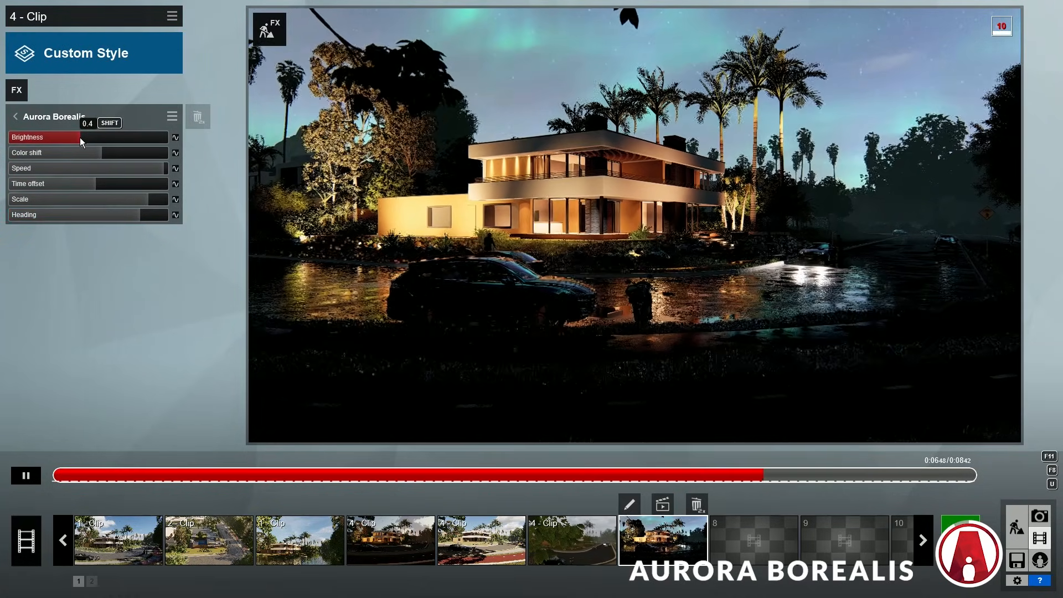
left_click_drag(81, 142, 81, 142)
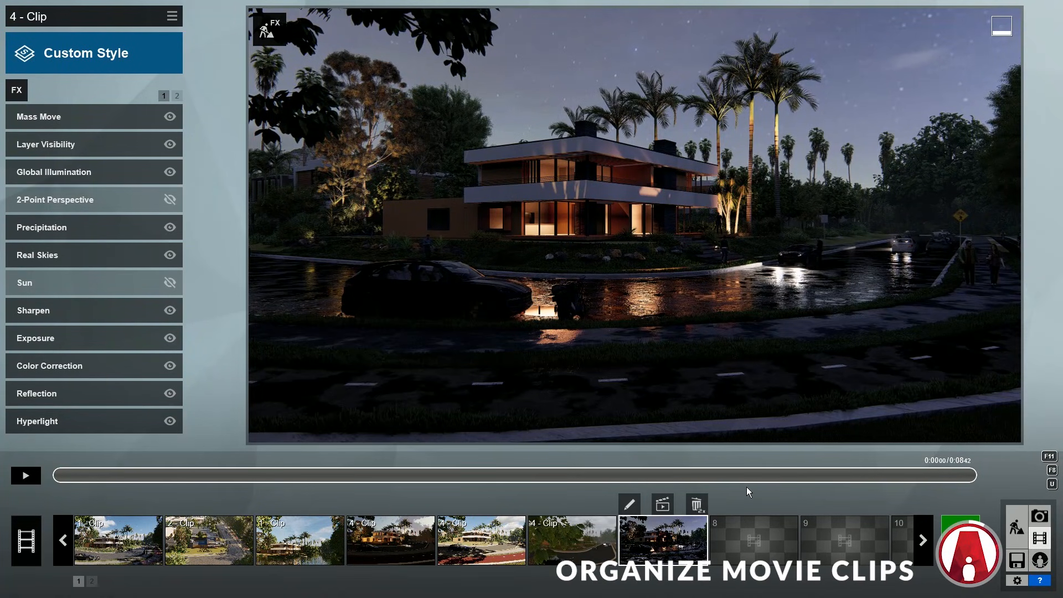
Step: Remove the clips in the first three slots of the movie
left_click(112, 544)
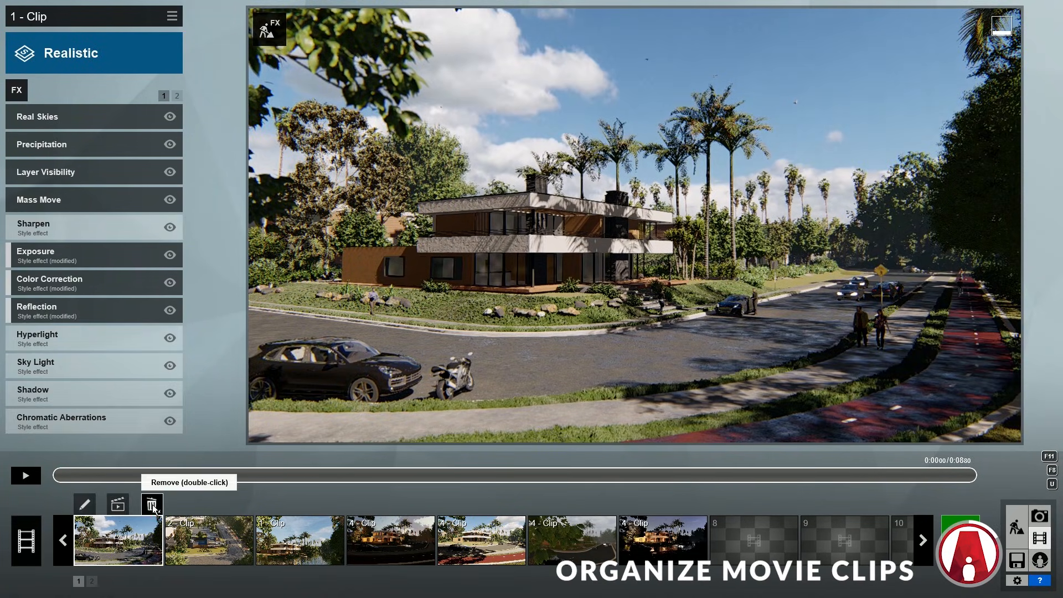
double_click(152, 505)
left_click(201, 539)
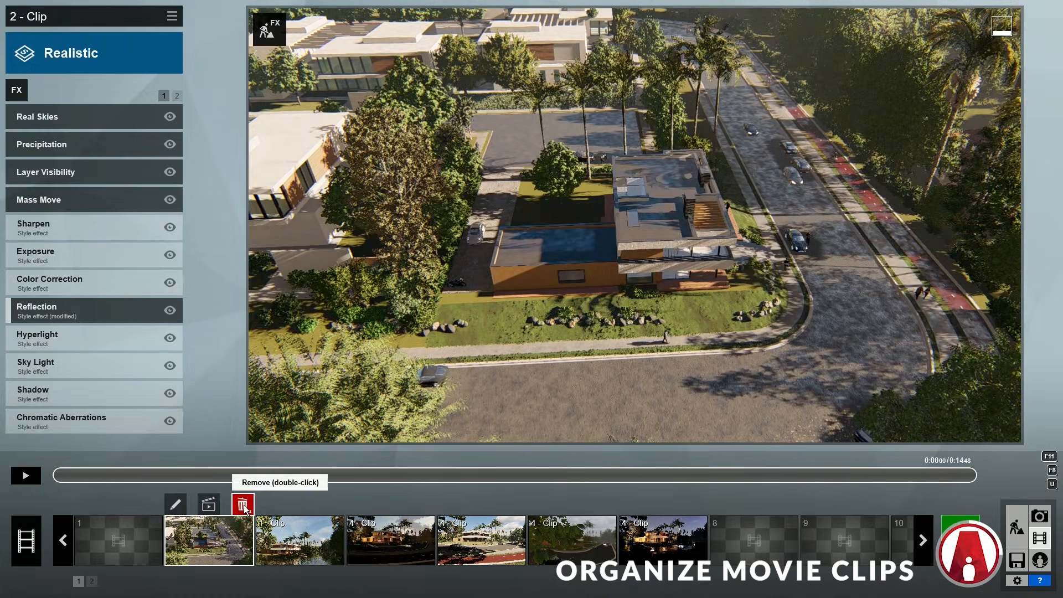
double_click(243, 506)
left_click(308, 540)
double_click(333, 505)
Step: Move the four remaining clips in their current order into slots 1 to 4 of the movie
left_click(404, 540)
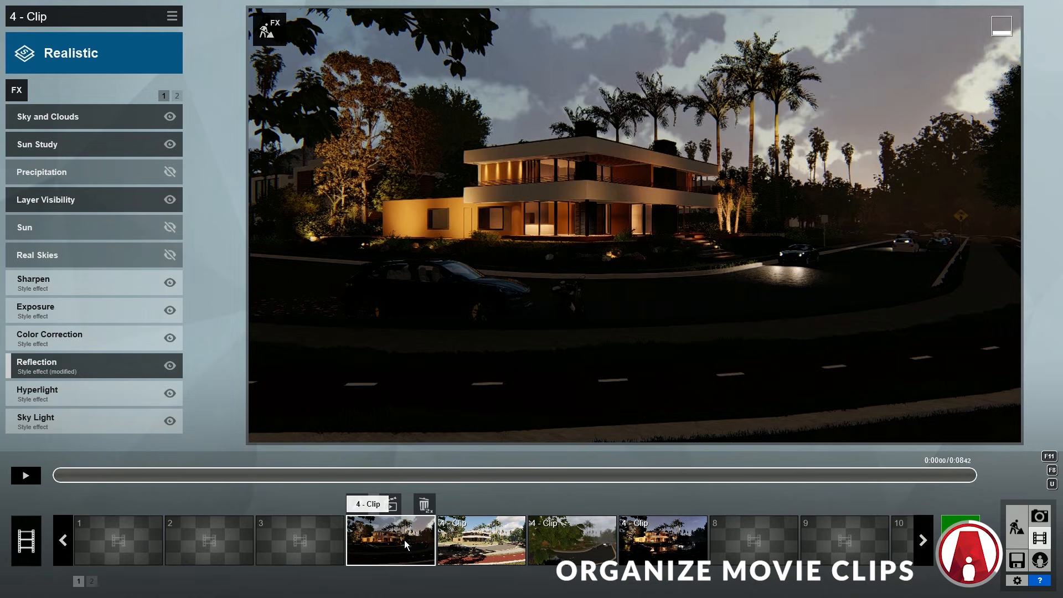
left_click_drag(404, 540, 154, 544)
left_click_drag(490, 542, 236, 542)
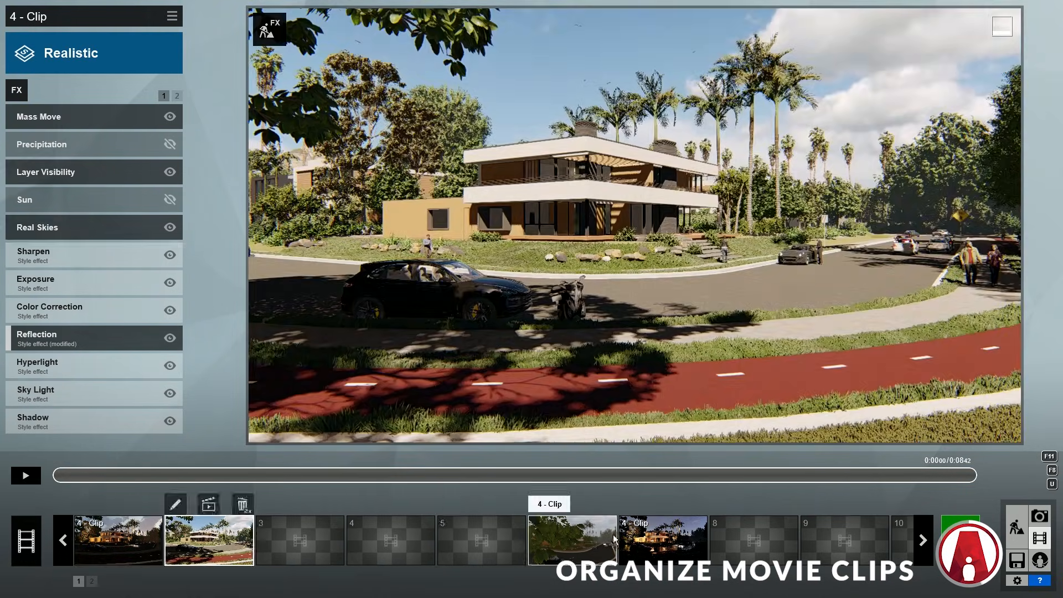
left_click(614, 540)
left_click_drag(614, 540, 344, 544)
left_click(687, 533)
left_click_drag(687, 533, 420, 539)
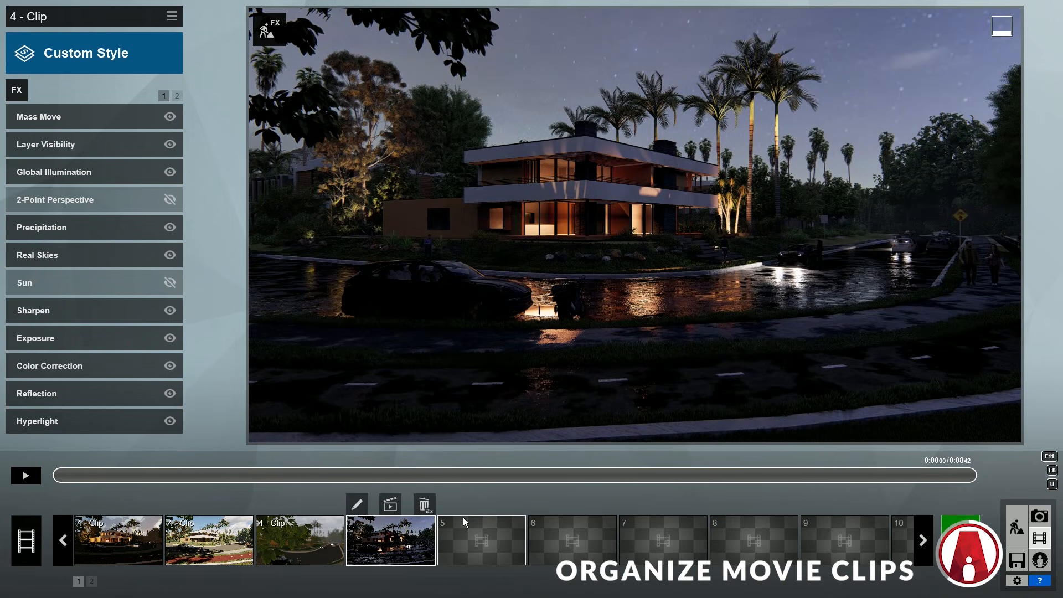
Step: Switch to the entire movie and play all the clips in sequence to preview it
left_click(28, 545)
left_click(25, 476)
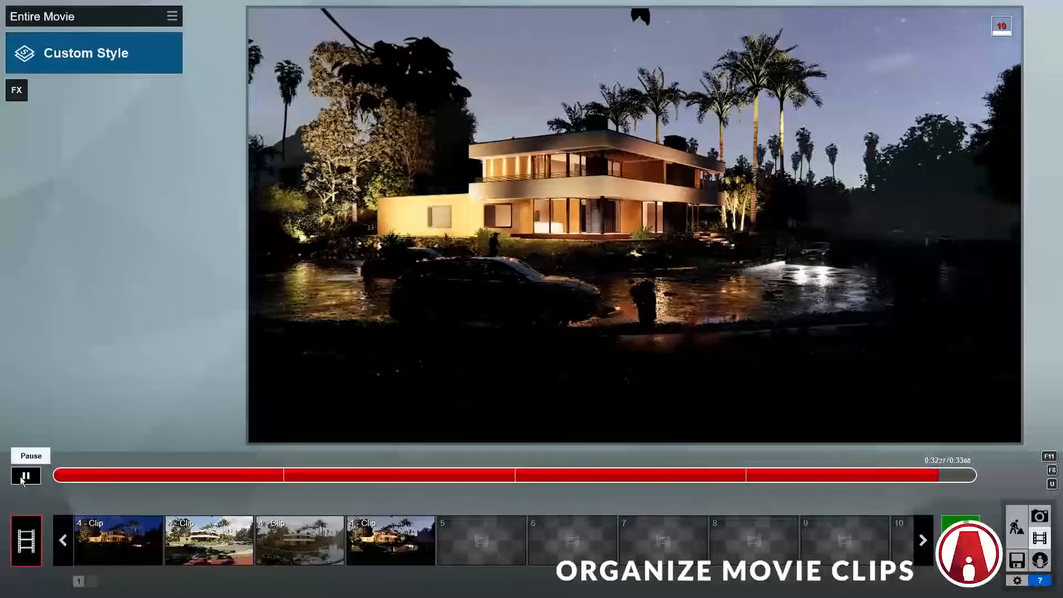
left_click(25, 477)
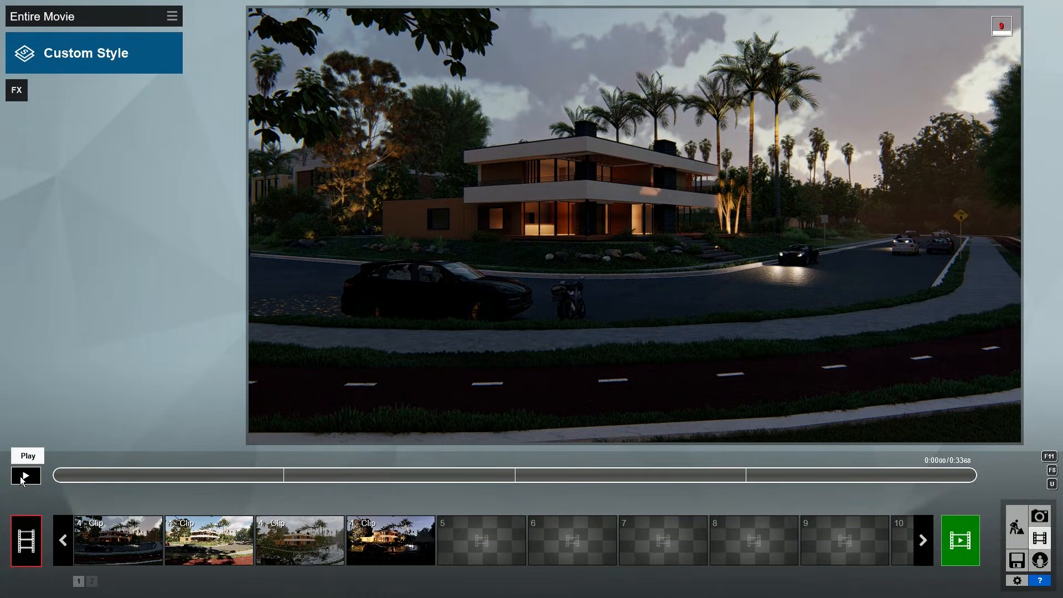
Step: Add a Sound effect to the entire movie and load the Music sound file into it
left_click(22, 93)
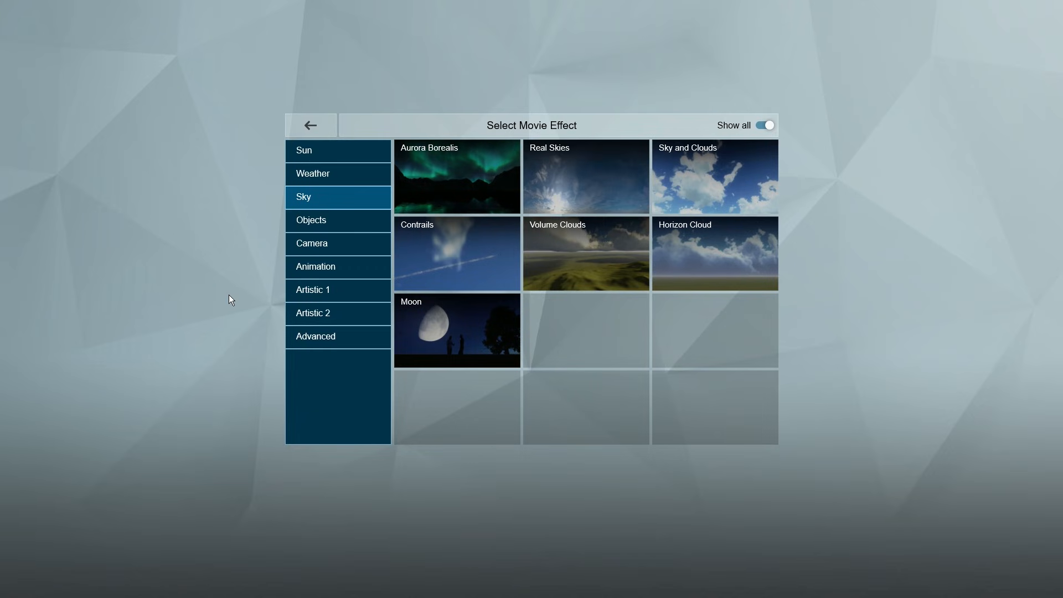
left_click(327, 337)
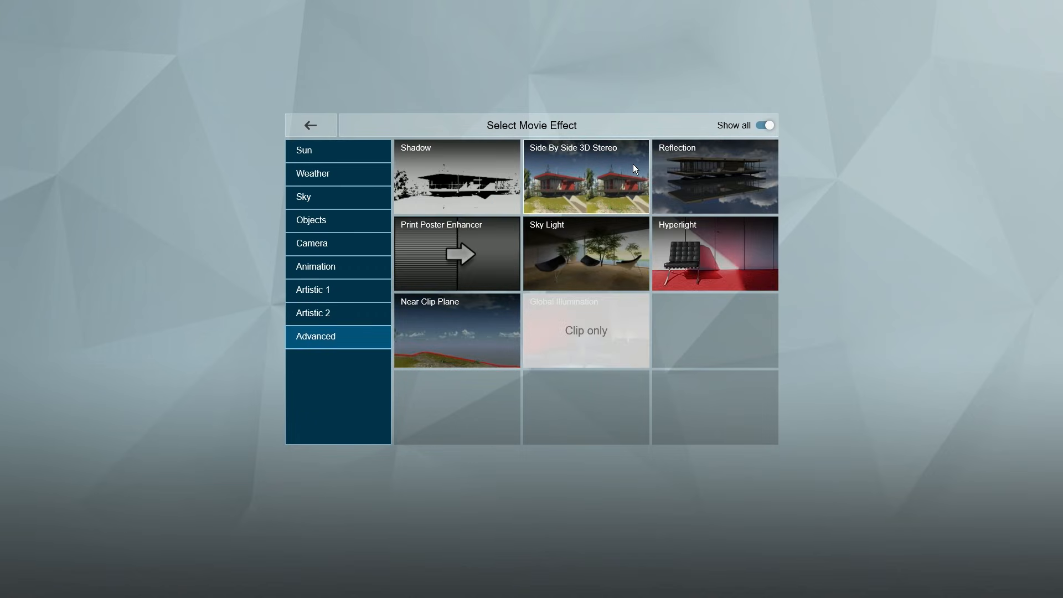
left_click(366, 221)
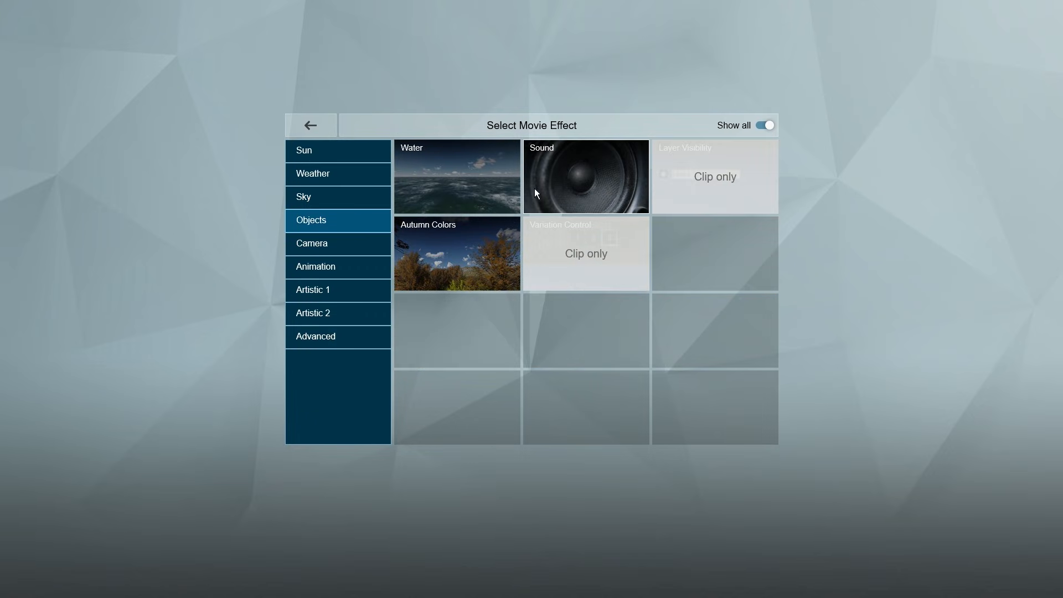
left_click(606, 176)
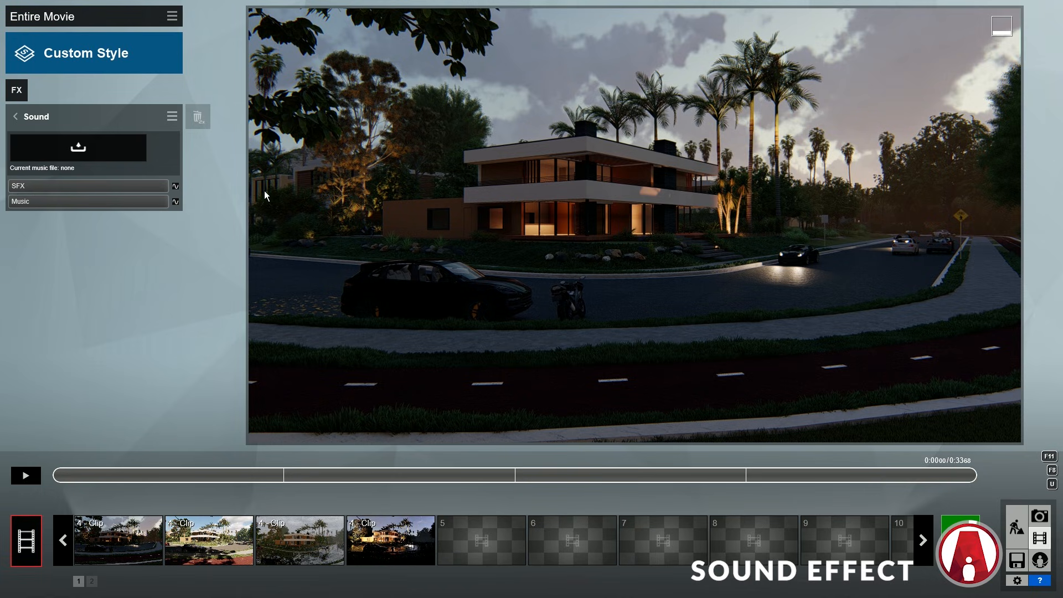
left_click(89, 150)
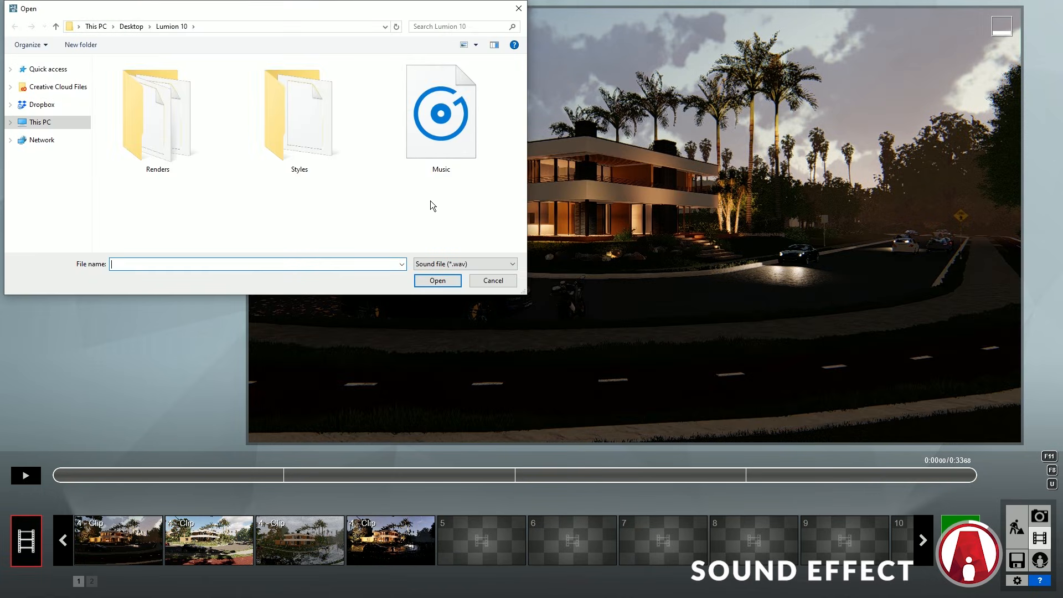
left_click(437, 281)
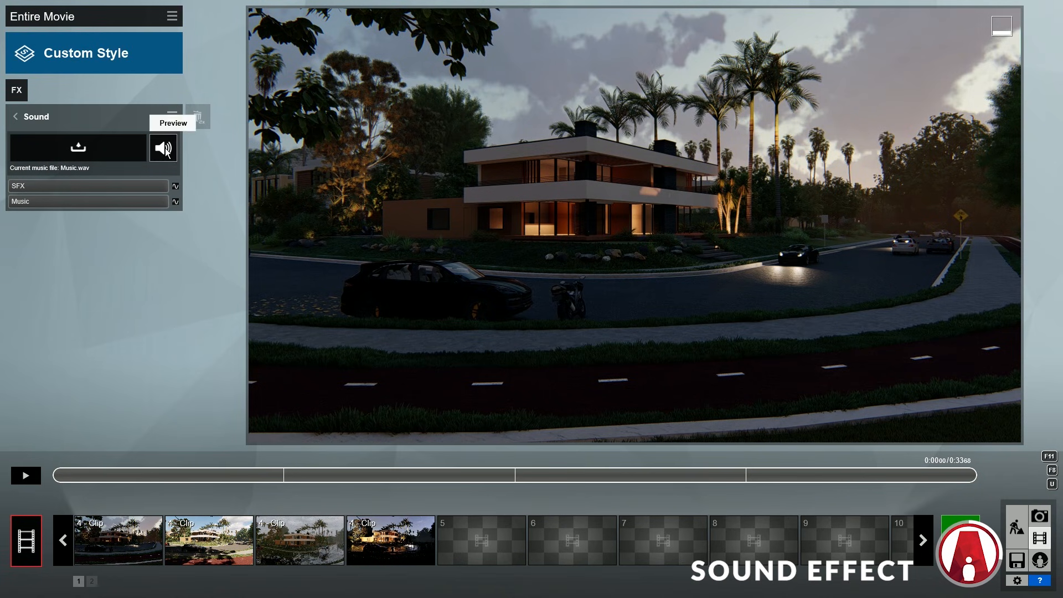
Step: Fade out the music with a full-volume keyframe at about 31.3 s and one set to 0.0 at the movie's end
left_click_drag(59, 476, 904, 477)
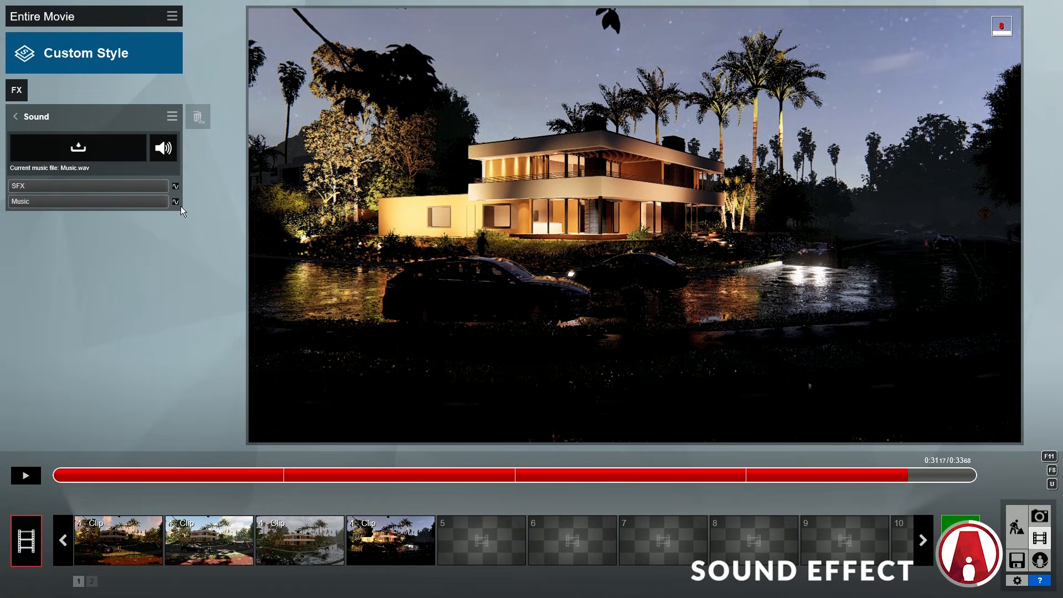
left_click(176, 202)
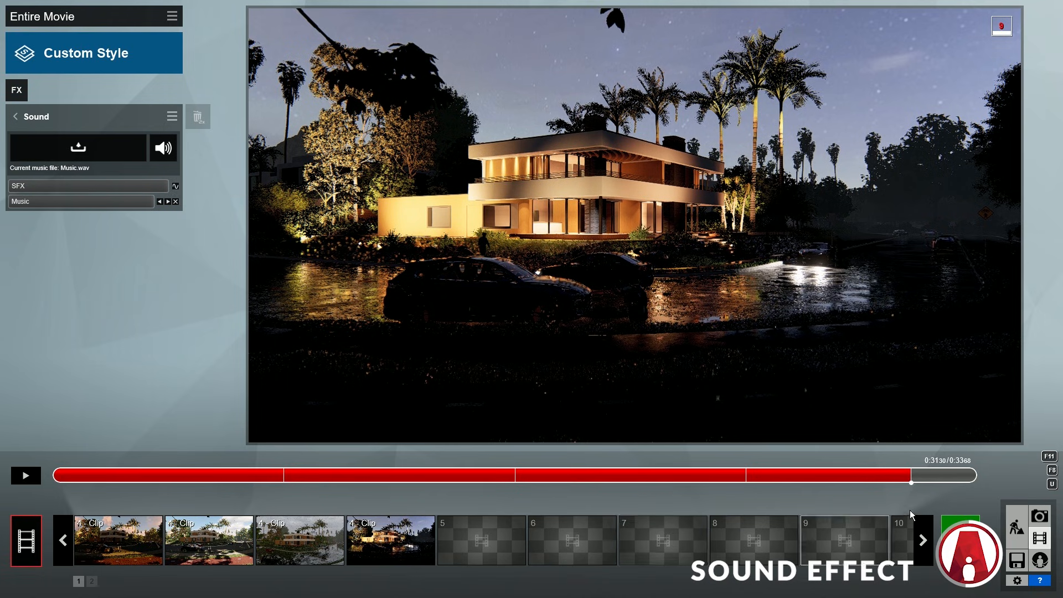
left_click_drag(912, 479, 991, 477)
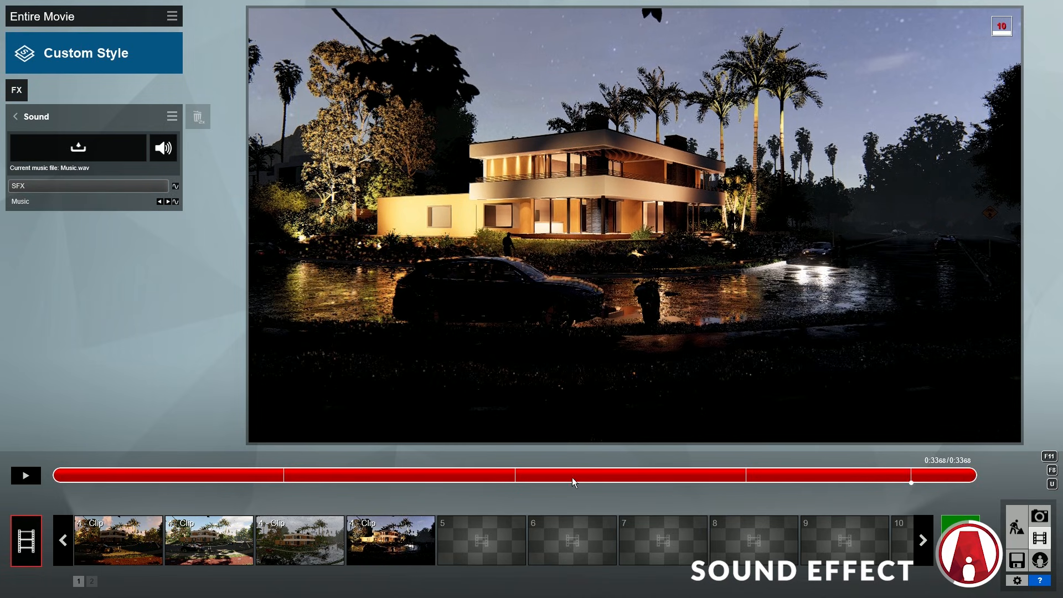
left_click(173, 201)
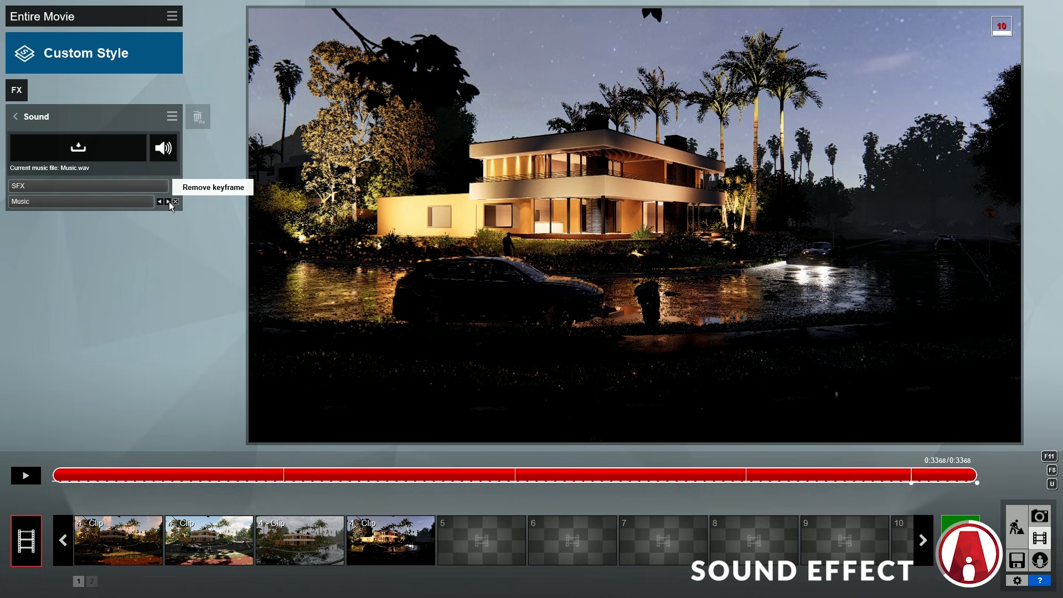
left_click_drag(151, 204, 13, 205)
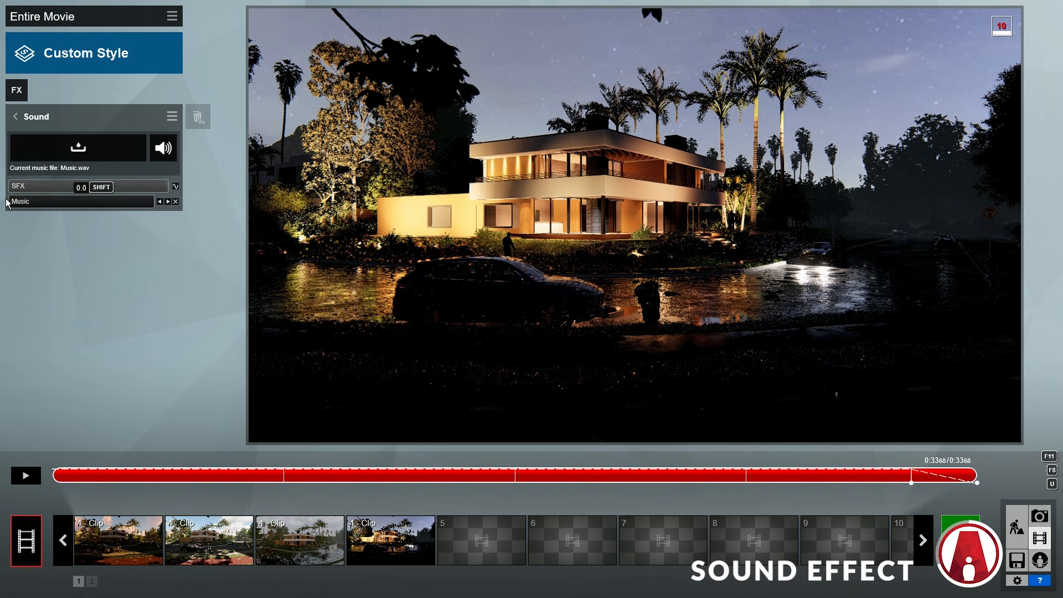
Step: Play the entire movie to check it with the music, and return the timeline to the start
left_click(850, 476)
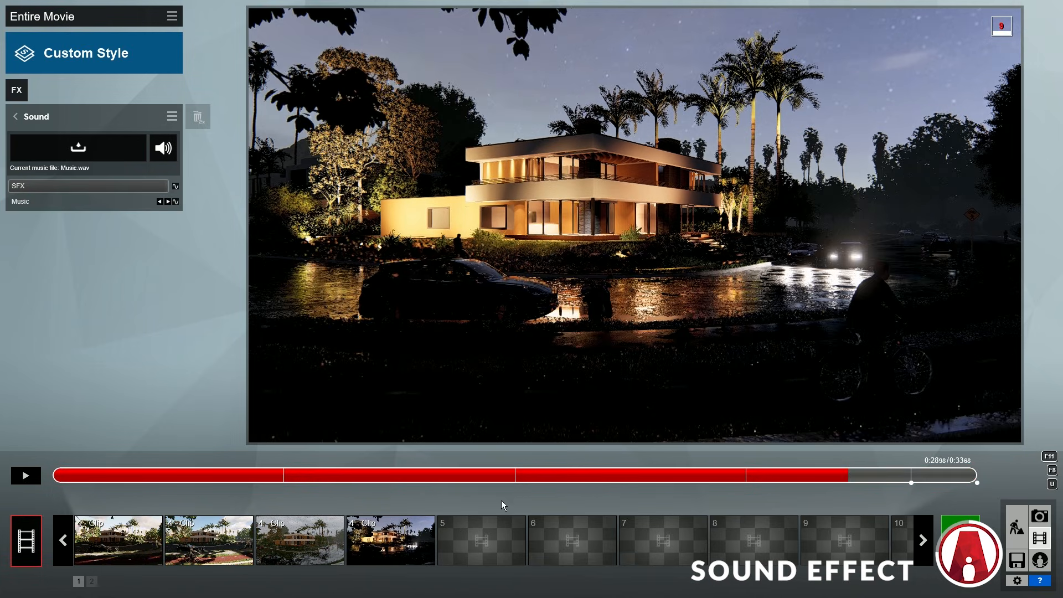
left_click(26, 478)
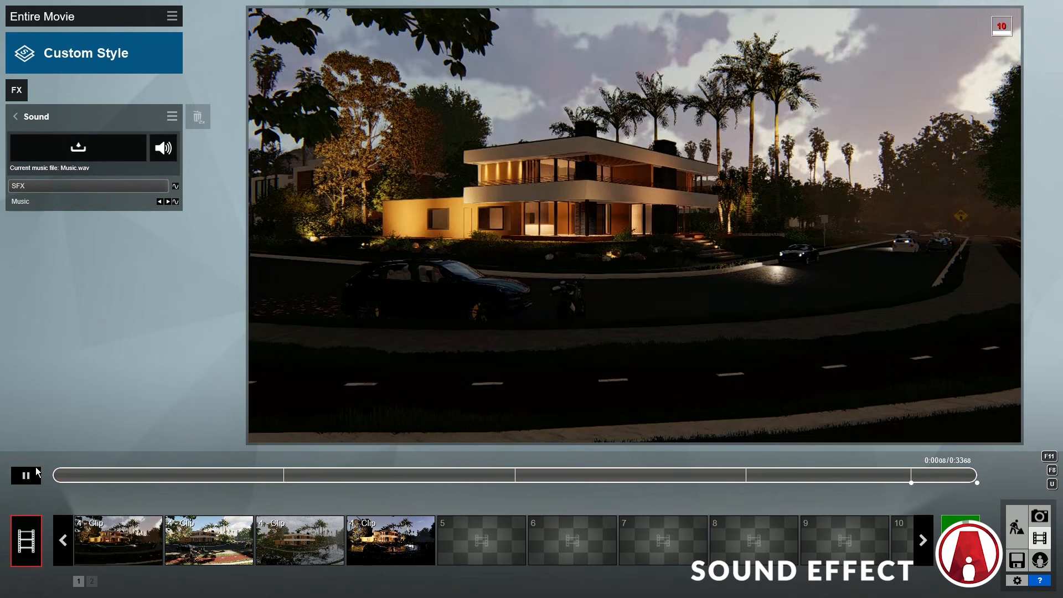
left_click(25, 477)
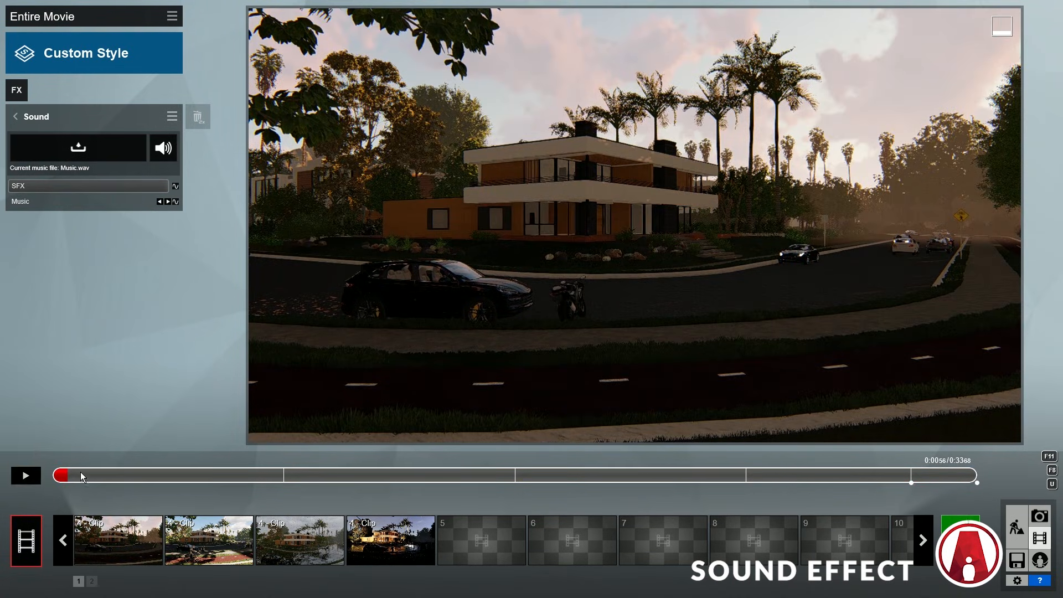
left_click_drag(81, 477, 51, 480)
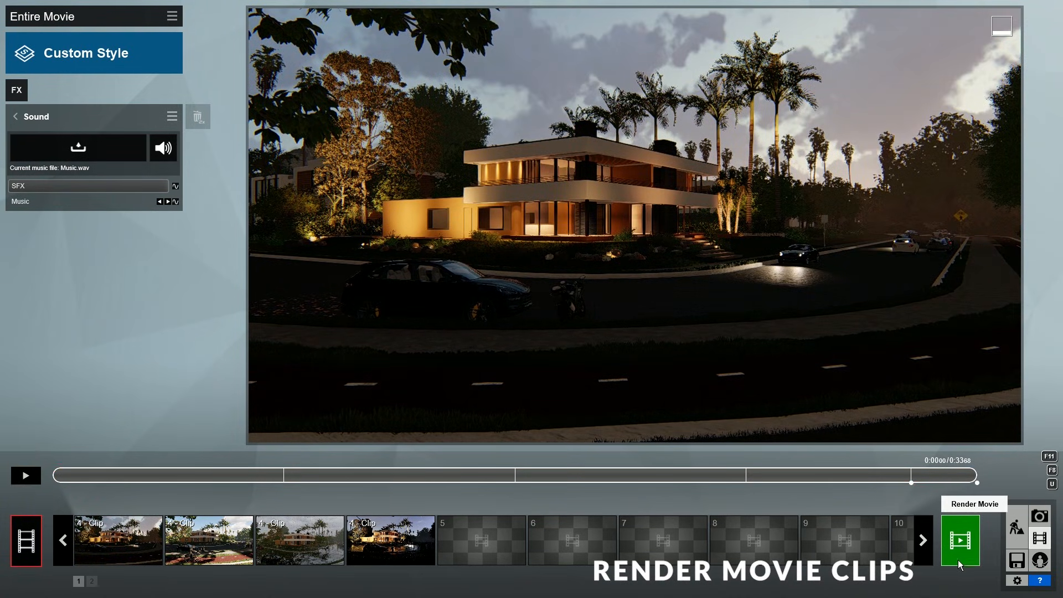
Step: Open the render settings of the night clip in slot 4 and examine the image sequence, current frame and entire clip options
left_click(401, 534)
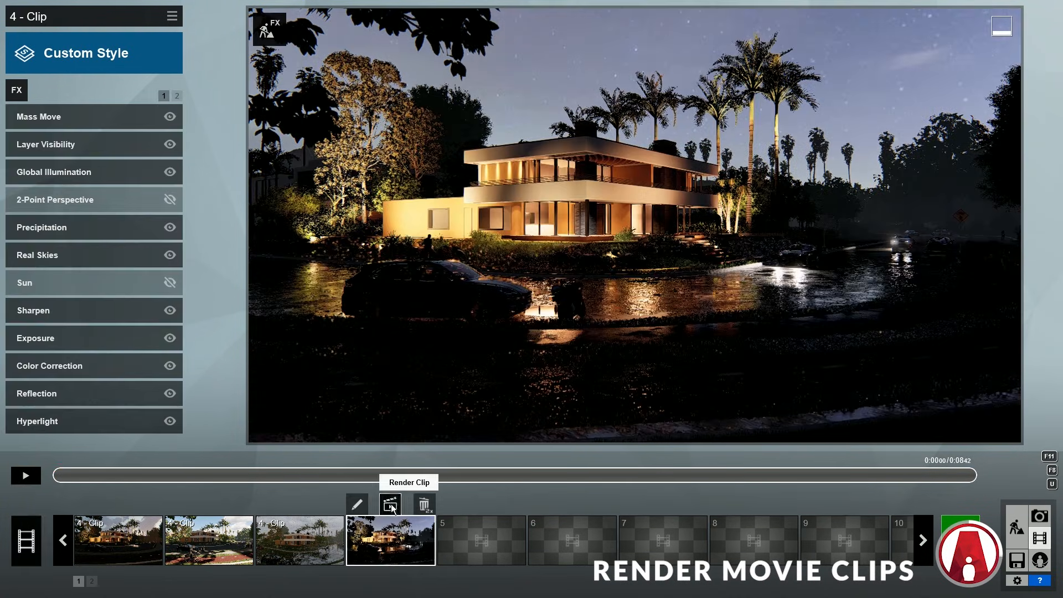
left_click(390, 503)
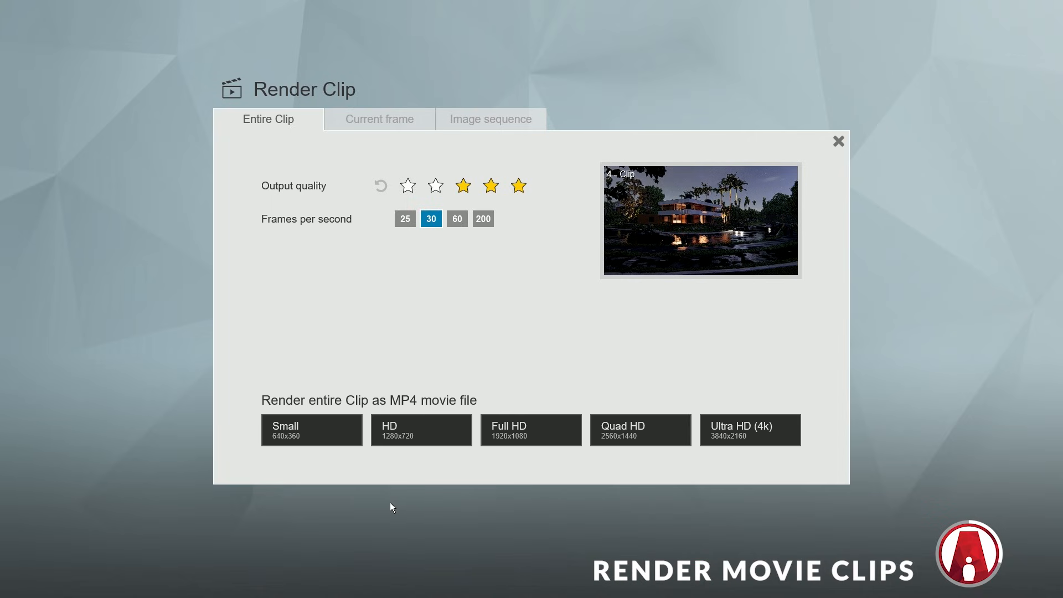
left_click(468, 123)
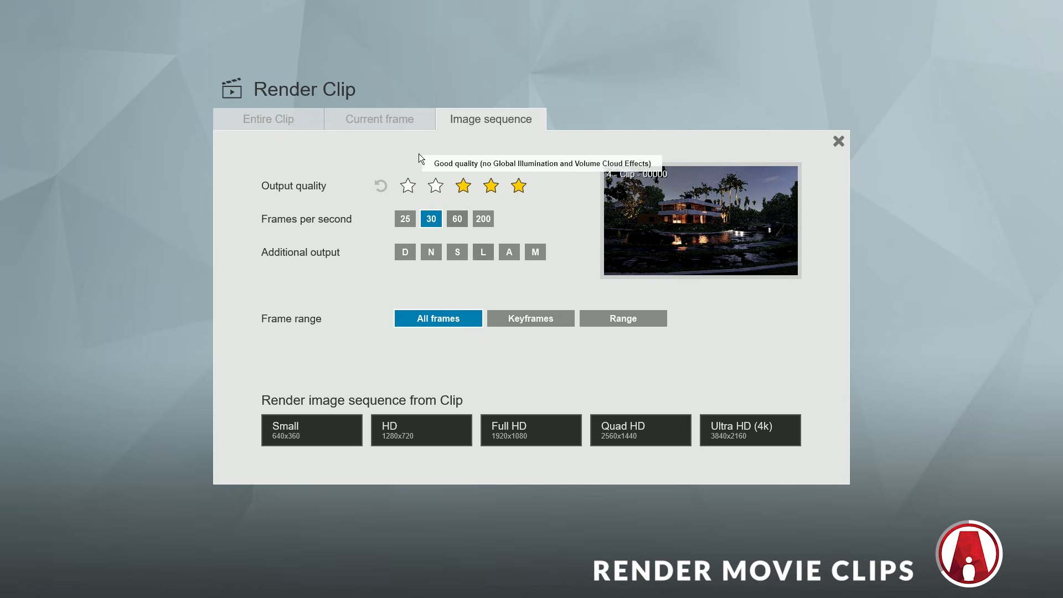
left_click(393, 125)
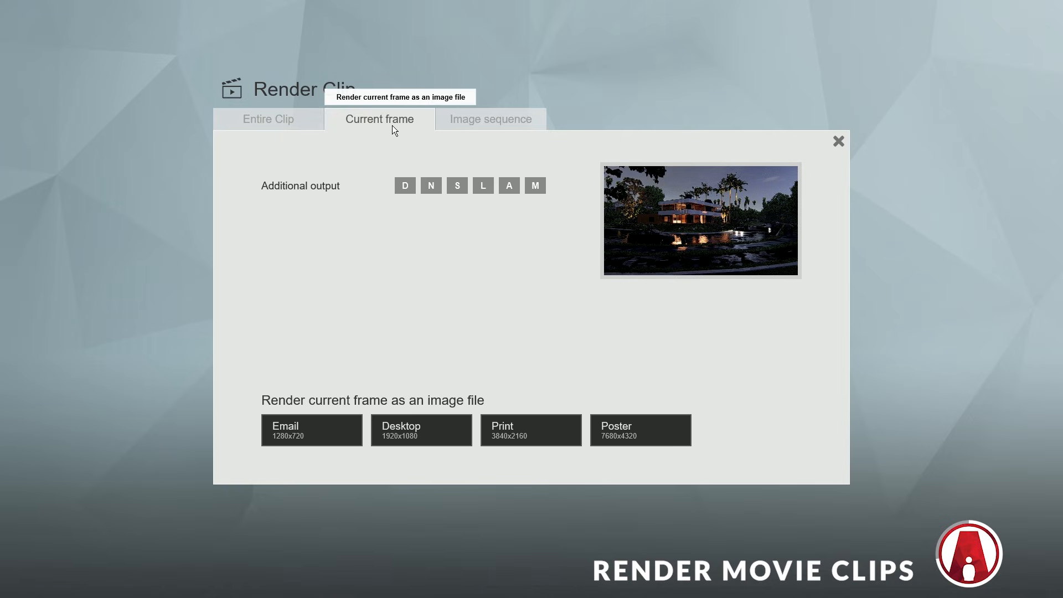
left_click(266, 119)
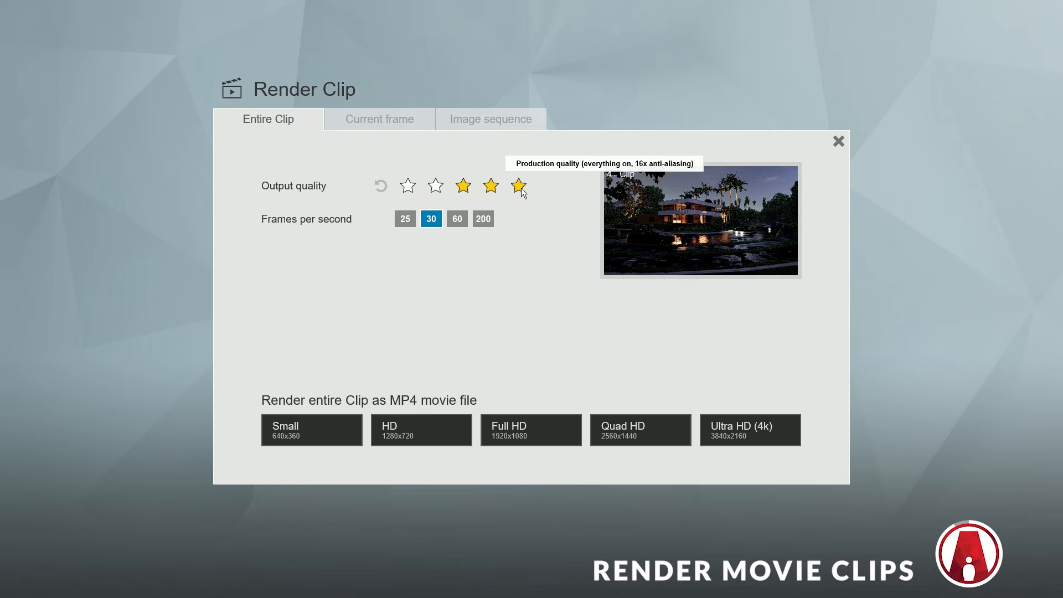